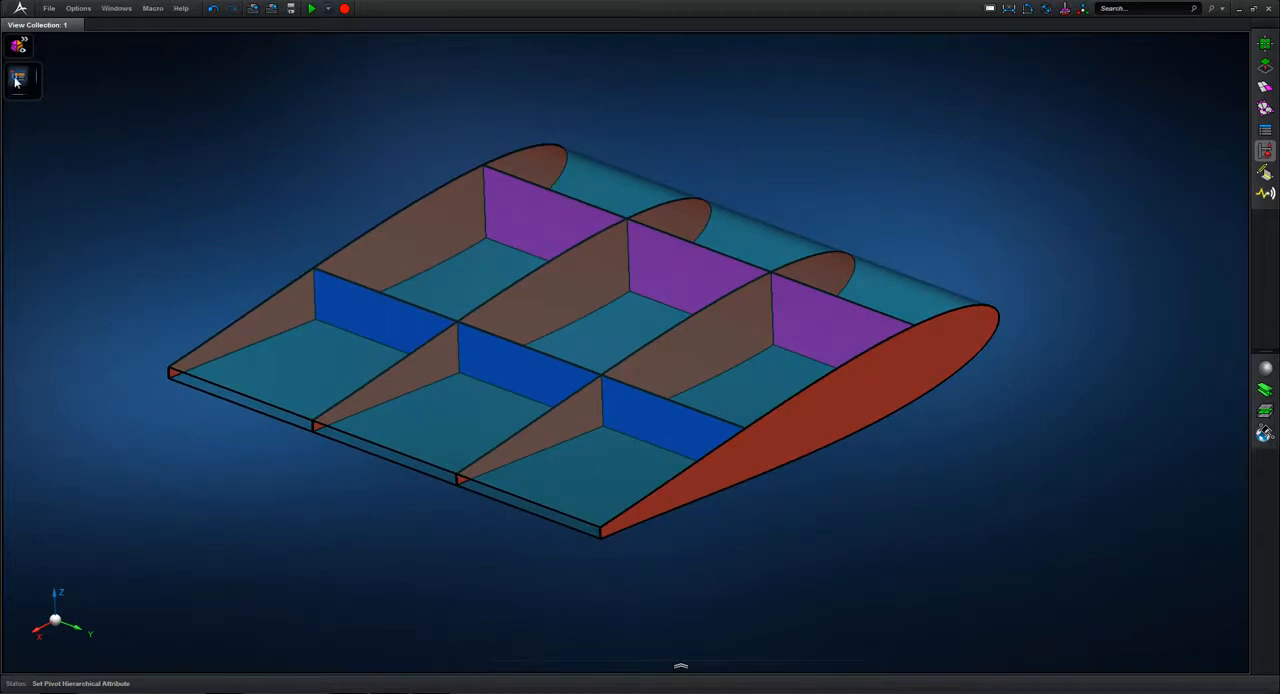
Step: Bring up the model tree and turn off the transparency of the 01.Skin part
{"action": "left_click", "coordinate": [16, 80]}
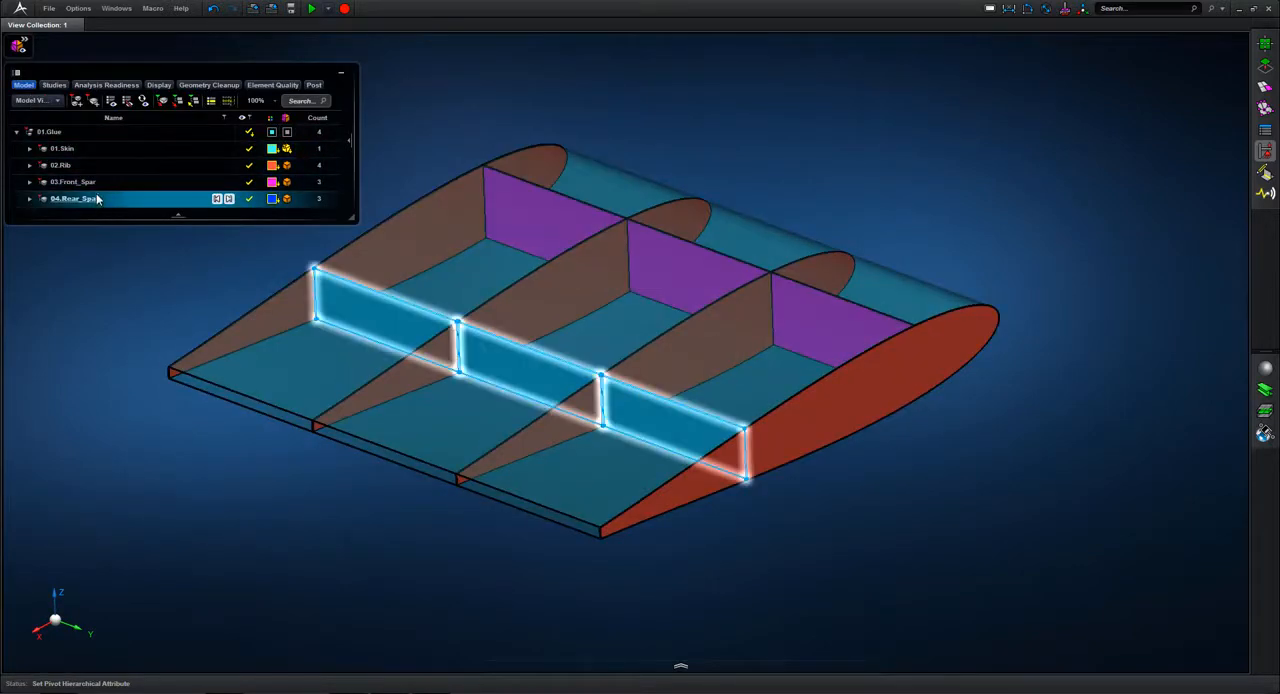
{"action": "left_click", "coordinate": [287, 148]}
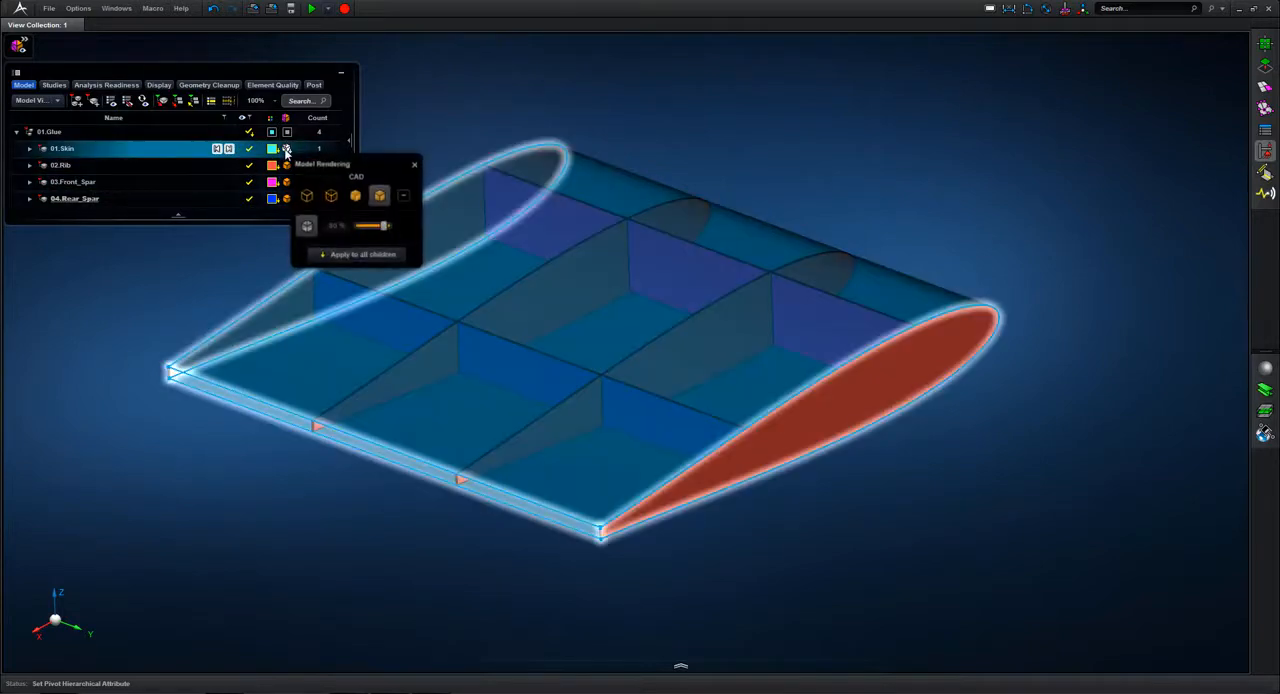
{"action": "left_click", "coordinate": [308, 226]}
{"action": "left_click", "coordinate": [308, 230]}
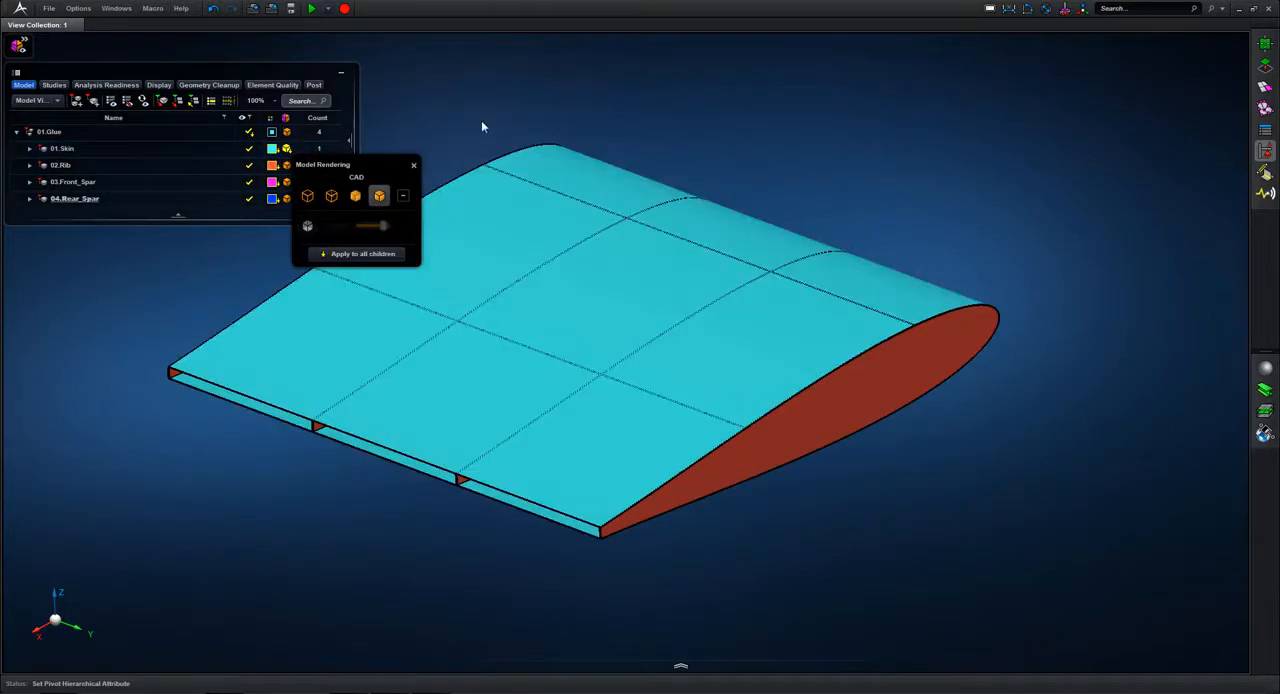
{"action": "middle_click_drag", "start_coordinate": [481, 120], "coordinate": [594, 148]}
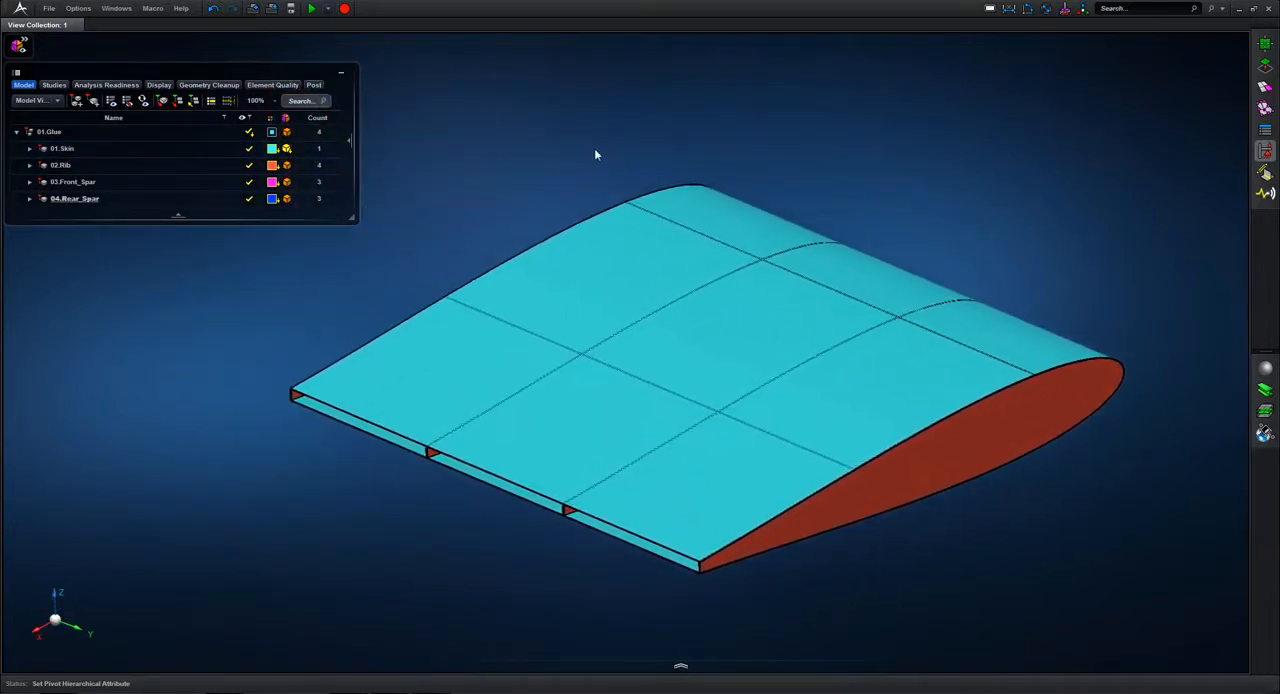
Step: Hide the 01.Skin part temporarily and examine the solid rib and spar junctions up close
{"action": "left_click", "coordinate": [255, 150]}
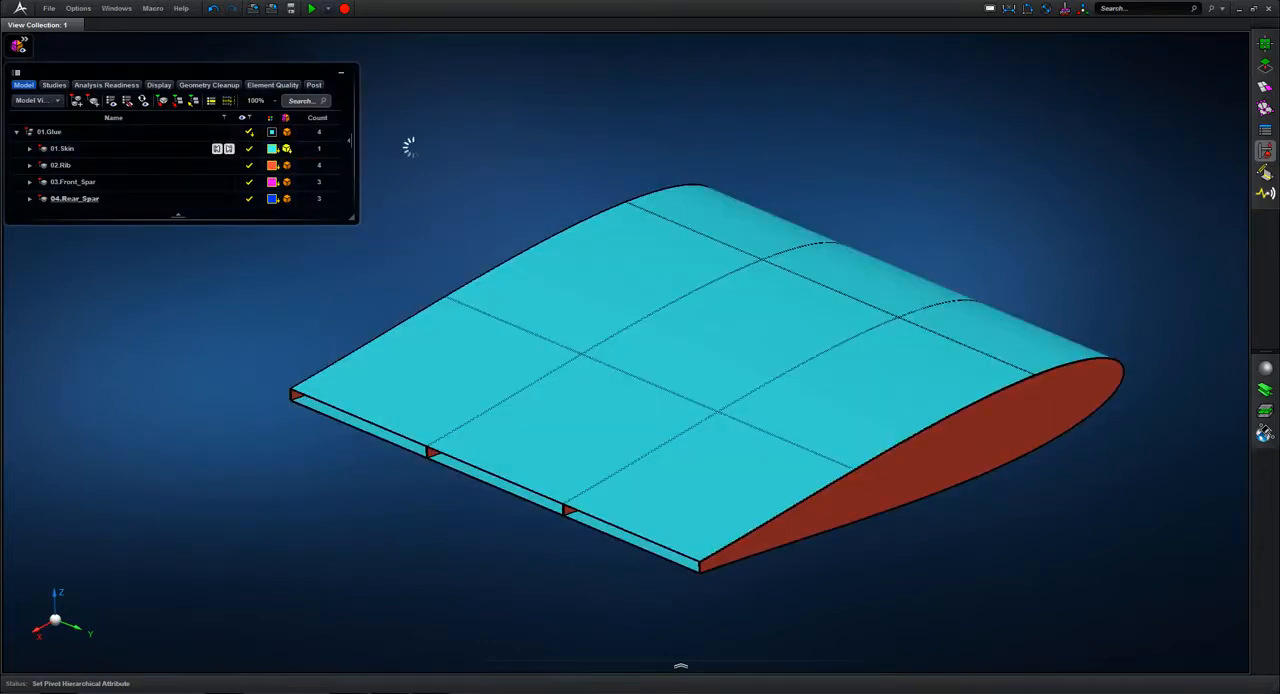
{"action": "scroll", "coordinate": [614, 194], "scroll_direction": "up", "scroll_amount": 10}
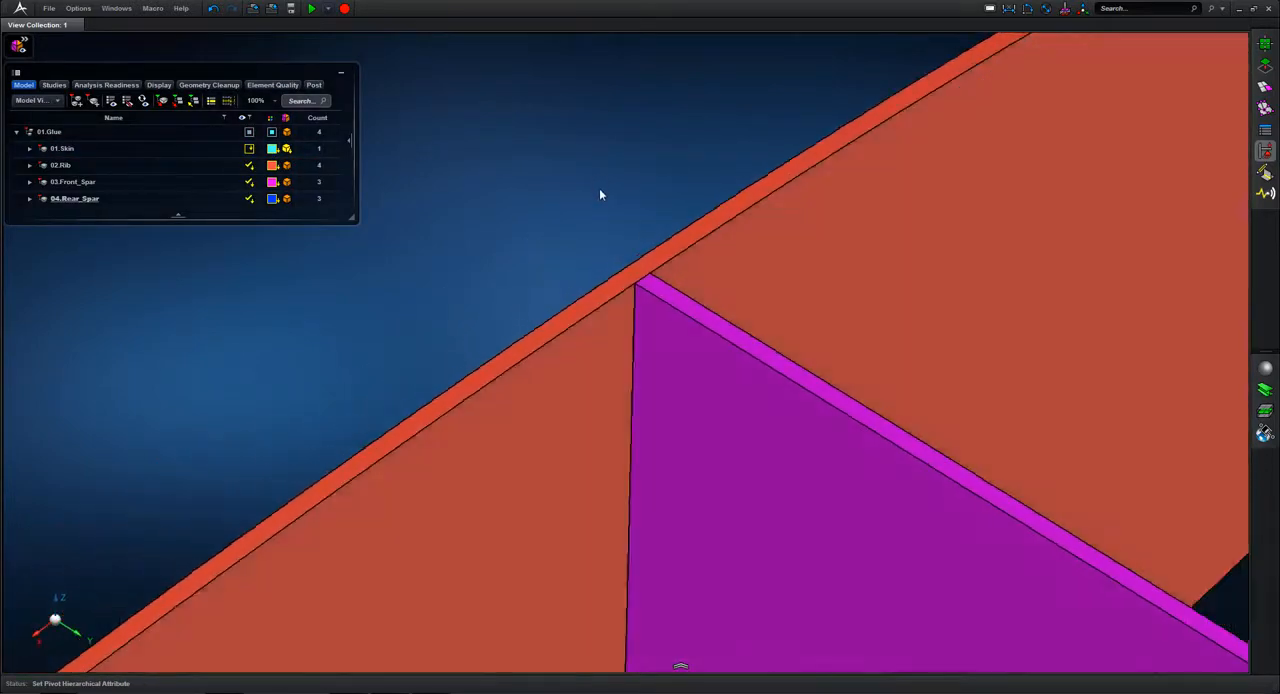
{"action": "key", "text": "f"}
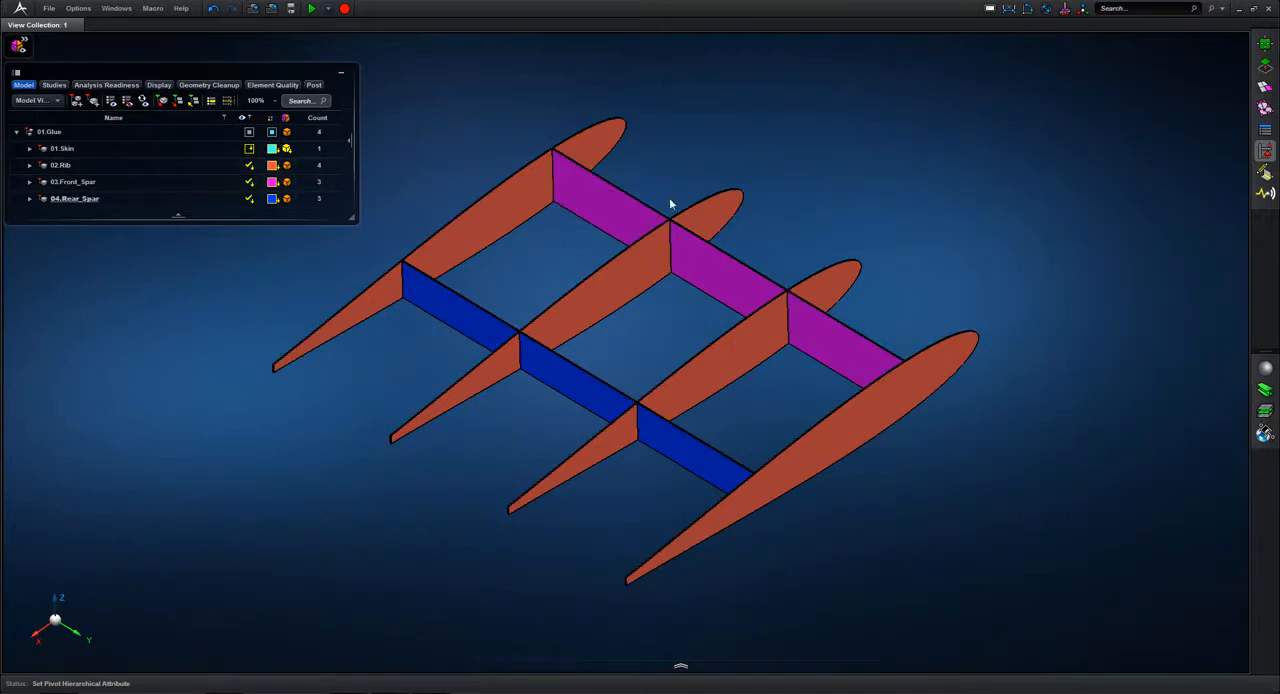
{"action": "scroll", "coordinate": [668, 231], "scroll_direction": "up", "scroll_amount": 8}
{"action": "key", "text": "f"}
{"action": "scroll", "coordinate": [914, 376], "scroll_direction": "up", "scroll_amount": 8}
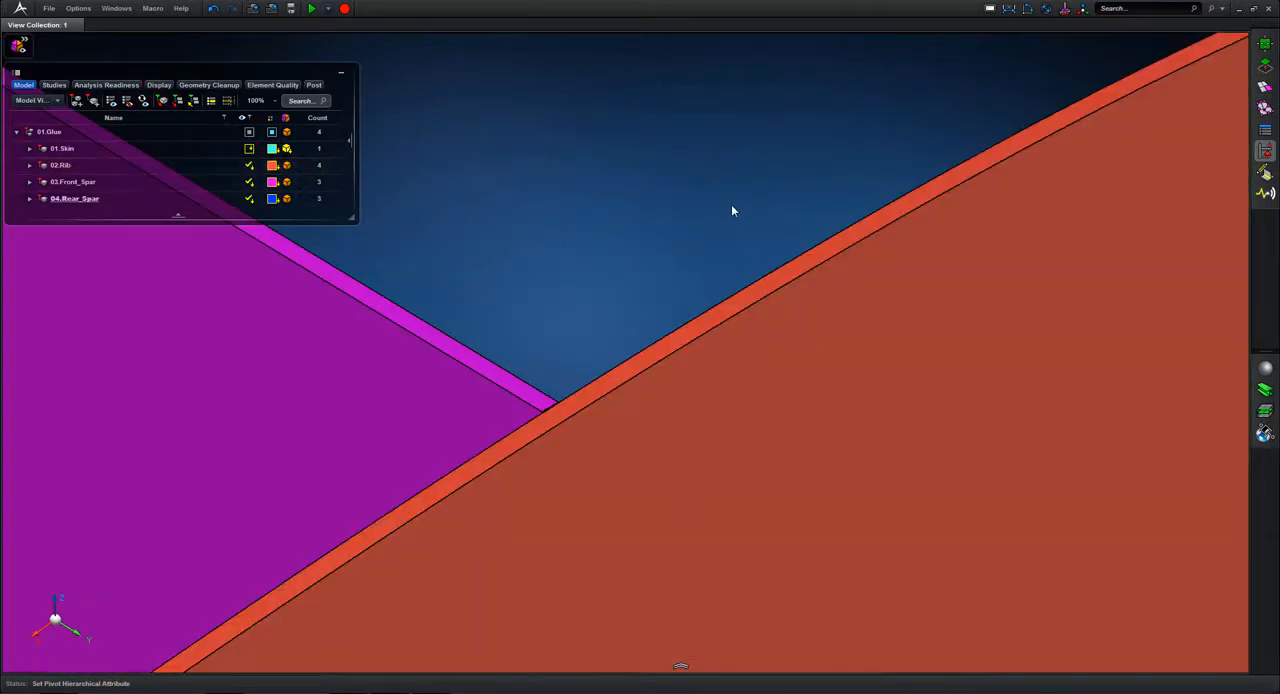
{"action": "key", "text": "f"}
{"action": "left_click", "coordinate": [731, 209]}
{"action": "middle_click_drag", "start_coordinate": [806, 171], "coordinate": [805, 164]}
{"action": "left_click", "coordinate": [806, 162]}
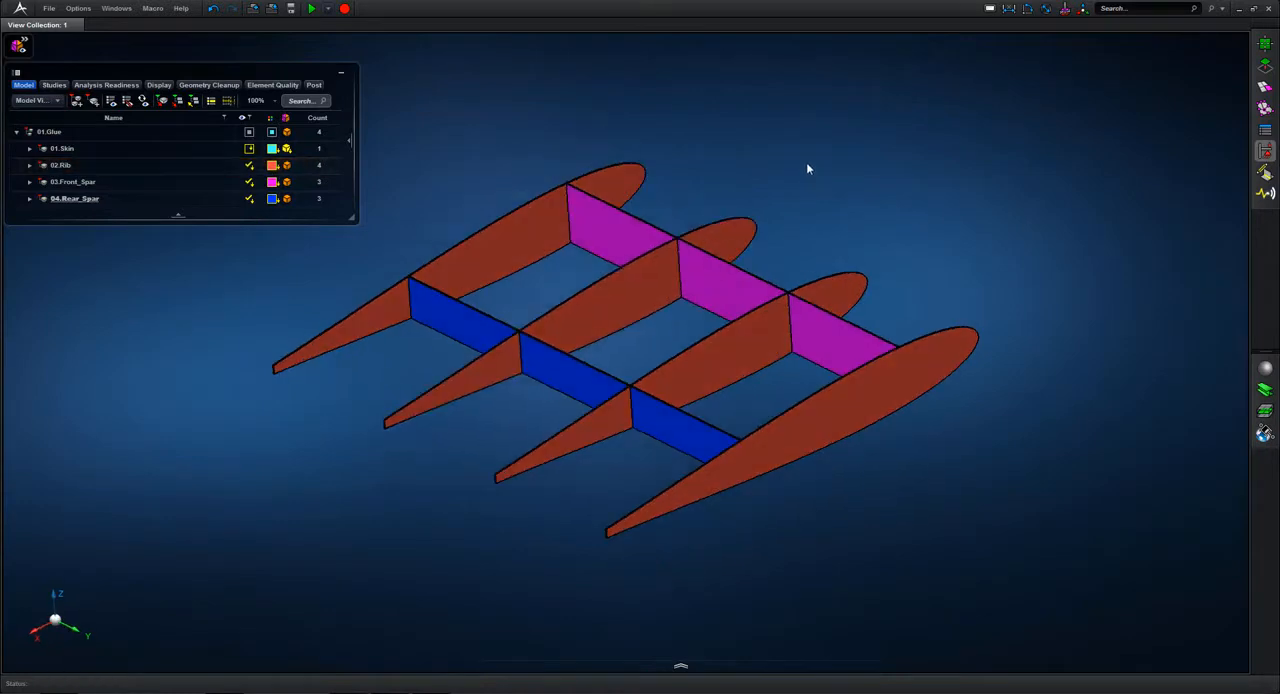
{"action": "left_click", "coordinate": [242, 150]}
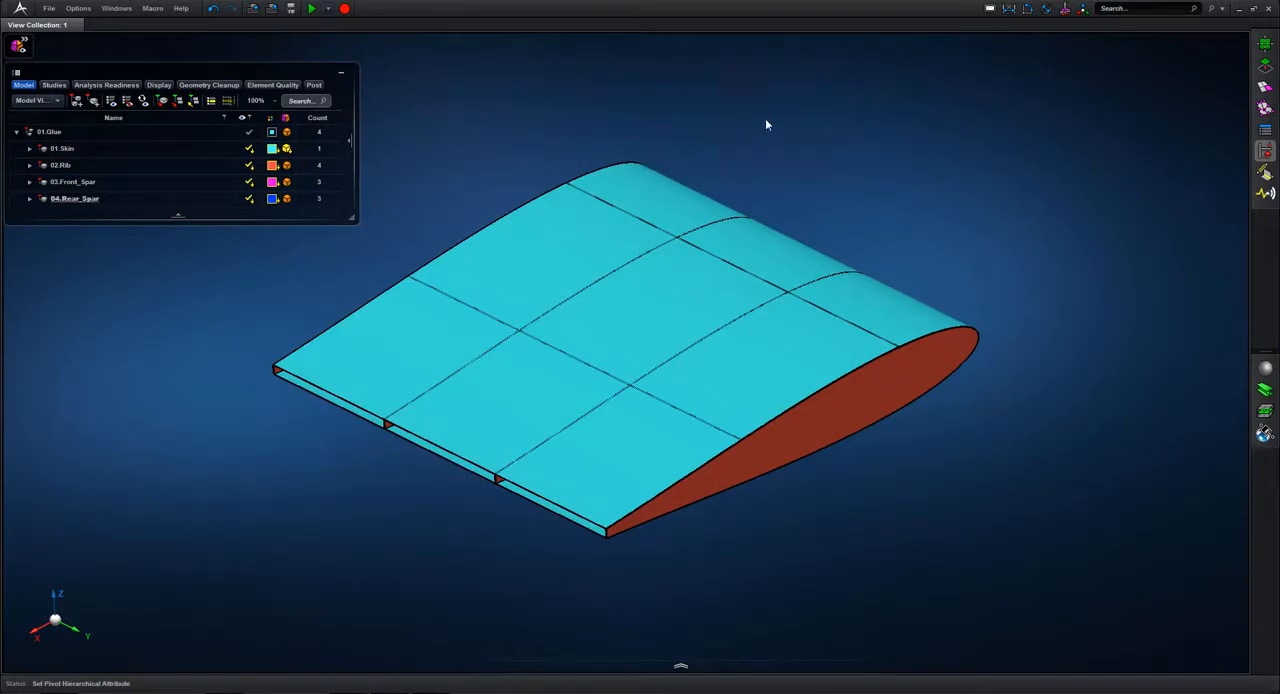
Step: Create midsurfaces of all the wing solids with the automatic constant-thickness method, Auto Assign Thickness enabled and 5% tolerance
{"action": "left_click", "coordinate": [1266, 65]}
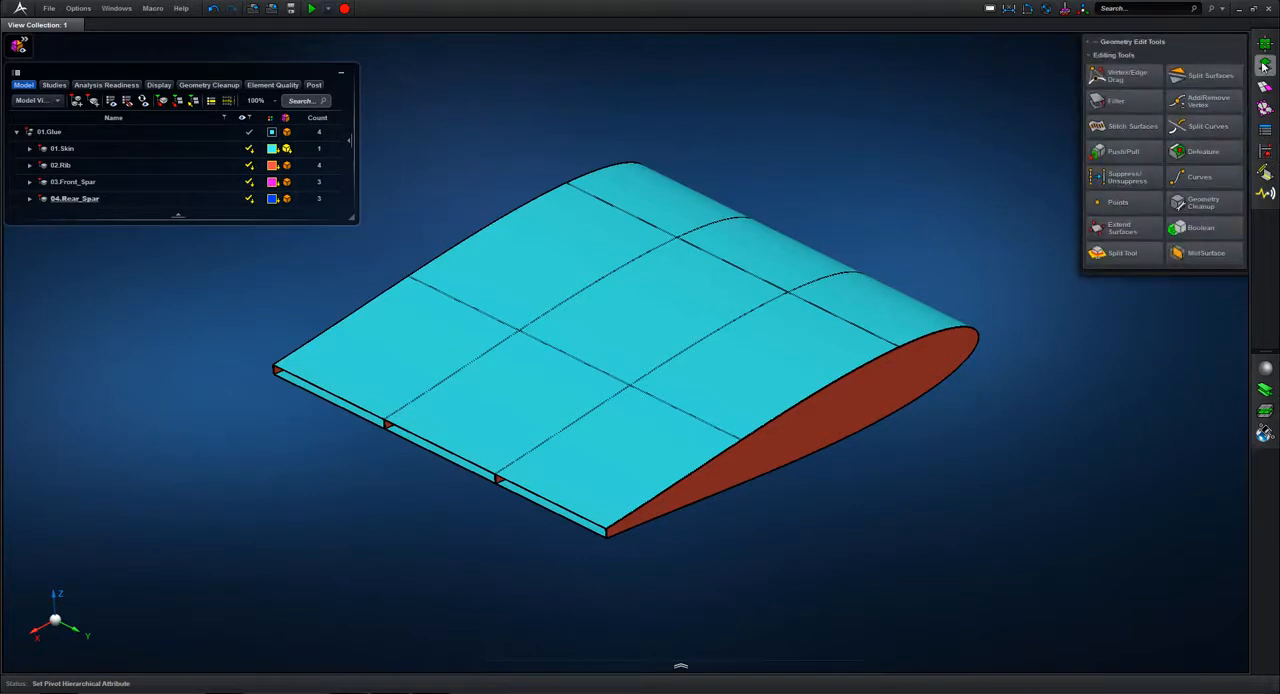
{"action": "left_click", "coordinate": [1207, 254]}
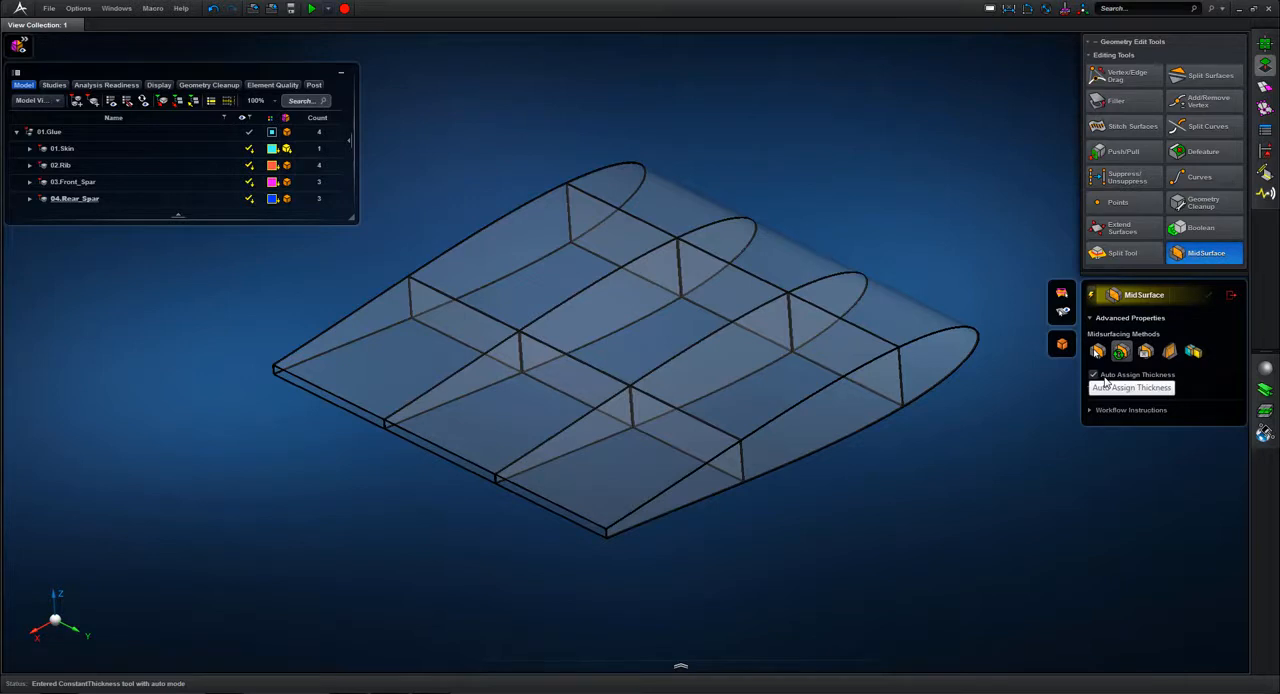
{"action": "scroll", "coordinate": [786, 87], "scroll_direction": "down", "scroll_amount": 3}
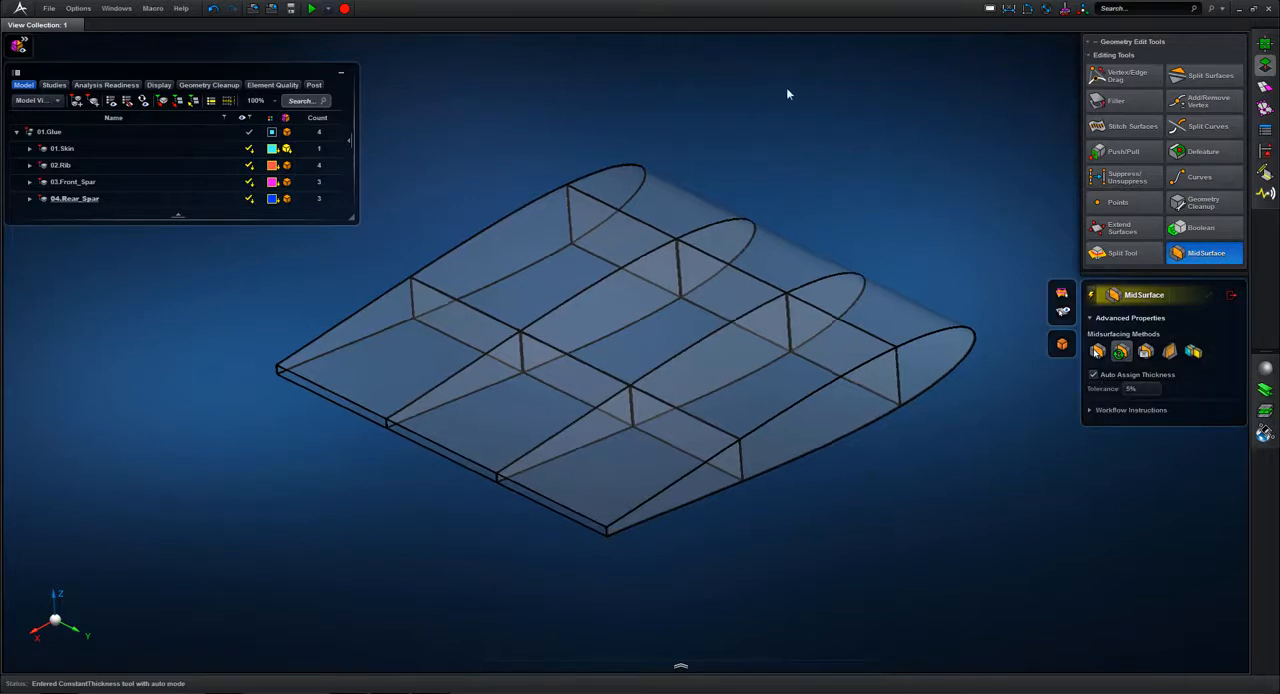
{"action": "left_click_drag", "start_coordinate": [835, 540], "coordinate": [835, 540]}
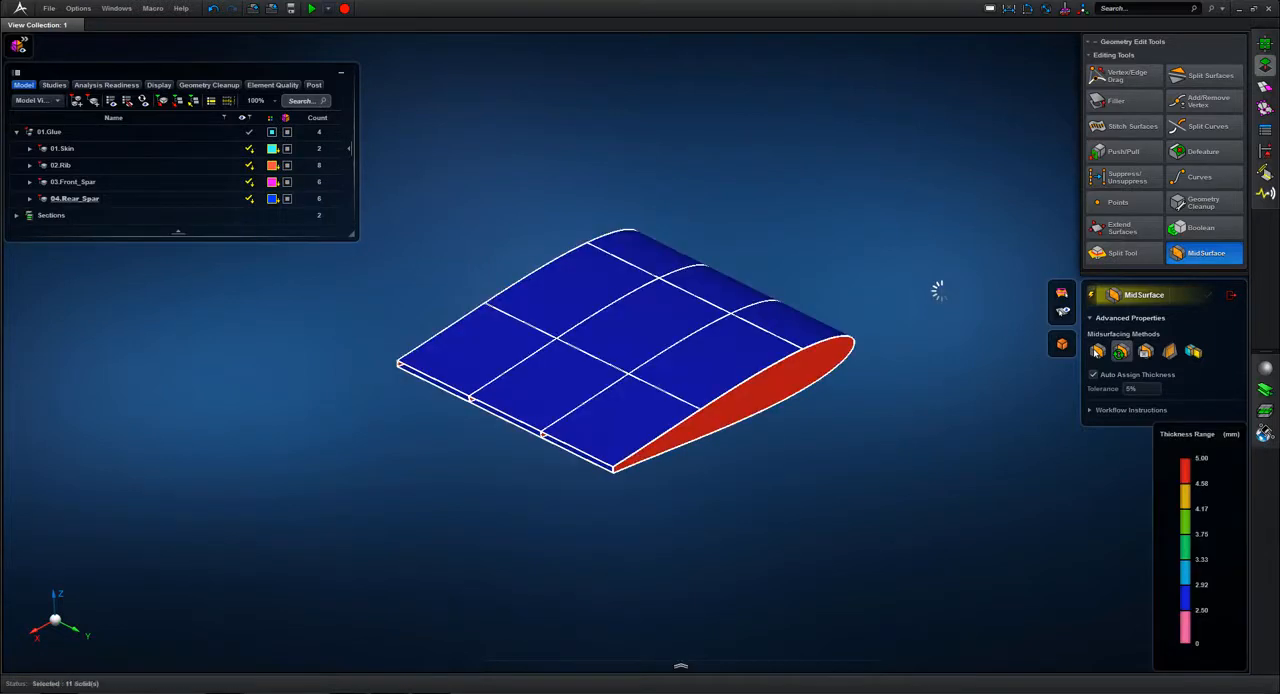
{"action": "scroll", "coordinate": [940, 325], "scroll_direction": "up", "scroll_amount": 3}
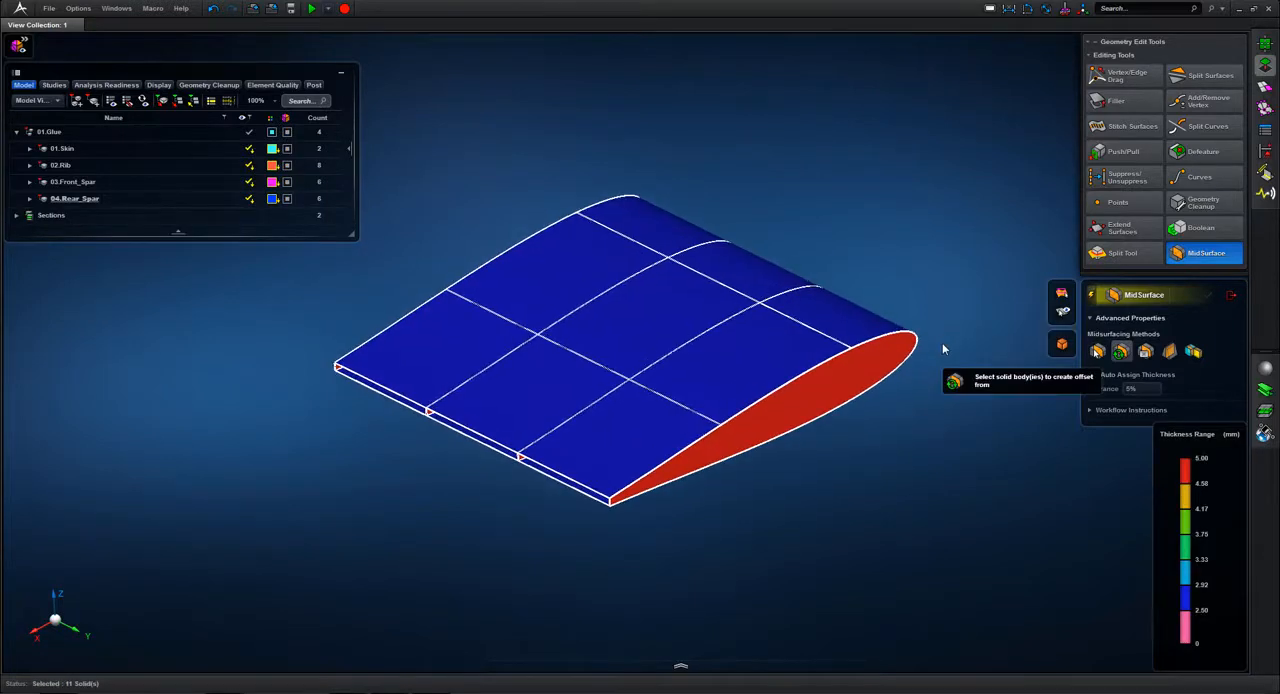
{"action": "left_click", "coordinate": [1231, 298]}
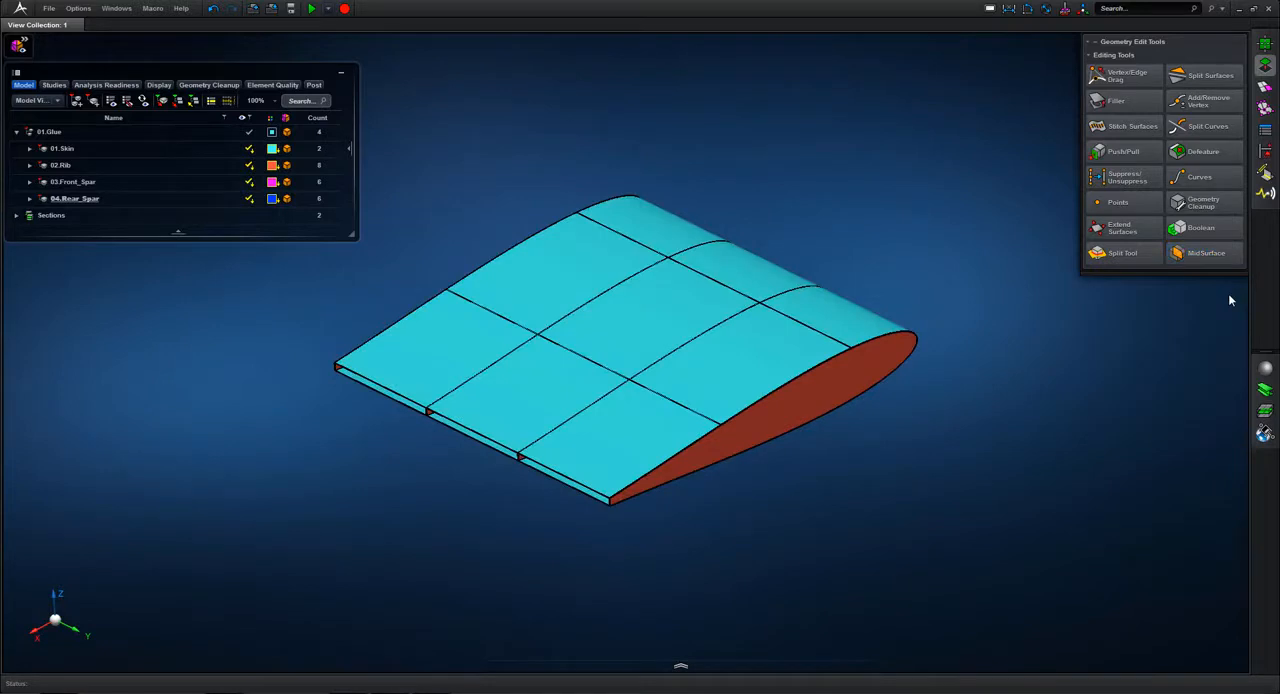
Step: Turn off the display of solid geometry so only the midsurfaces are shown
{"action": "left_click", "coordinate": [20, 45]}
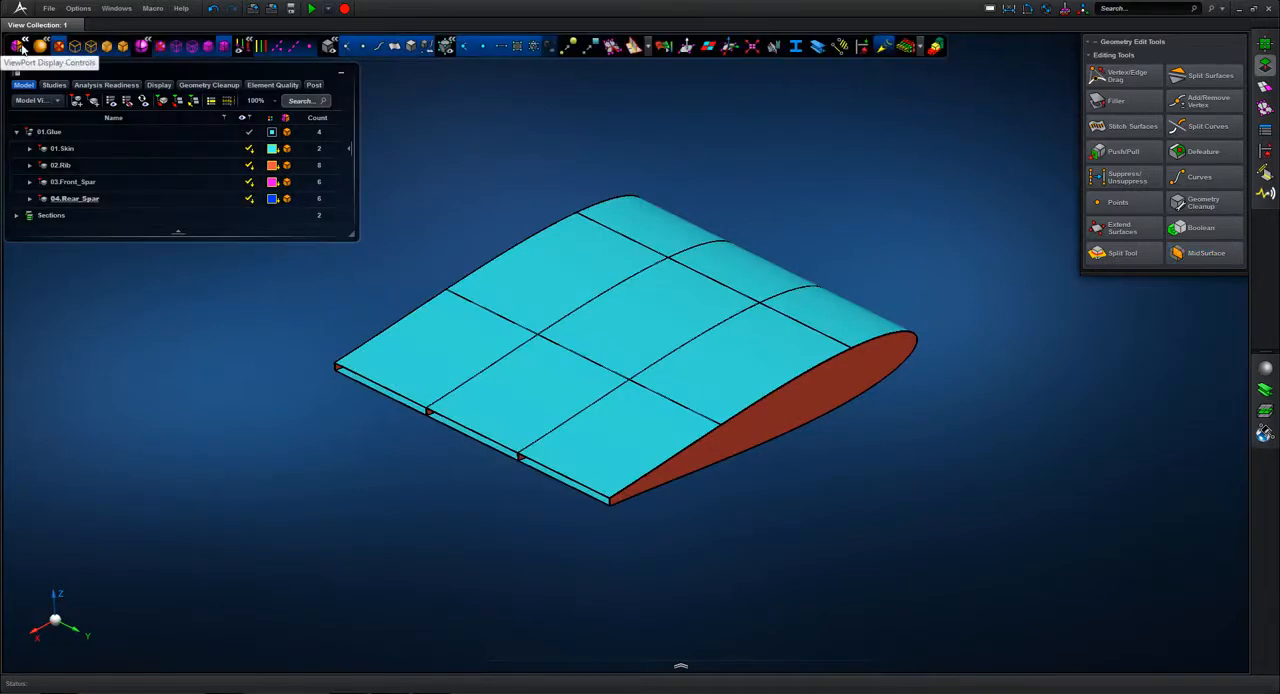
{"action": "left_click", "coordinate": [411, 47]}
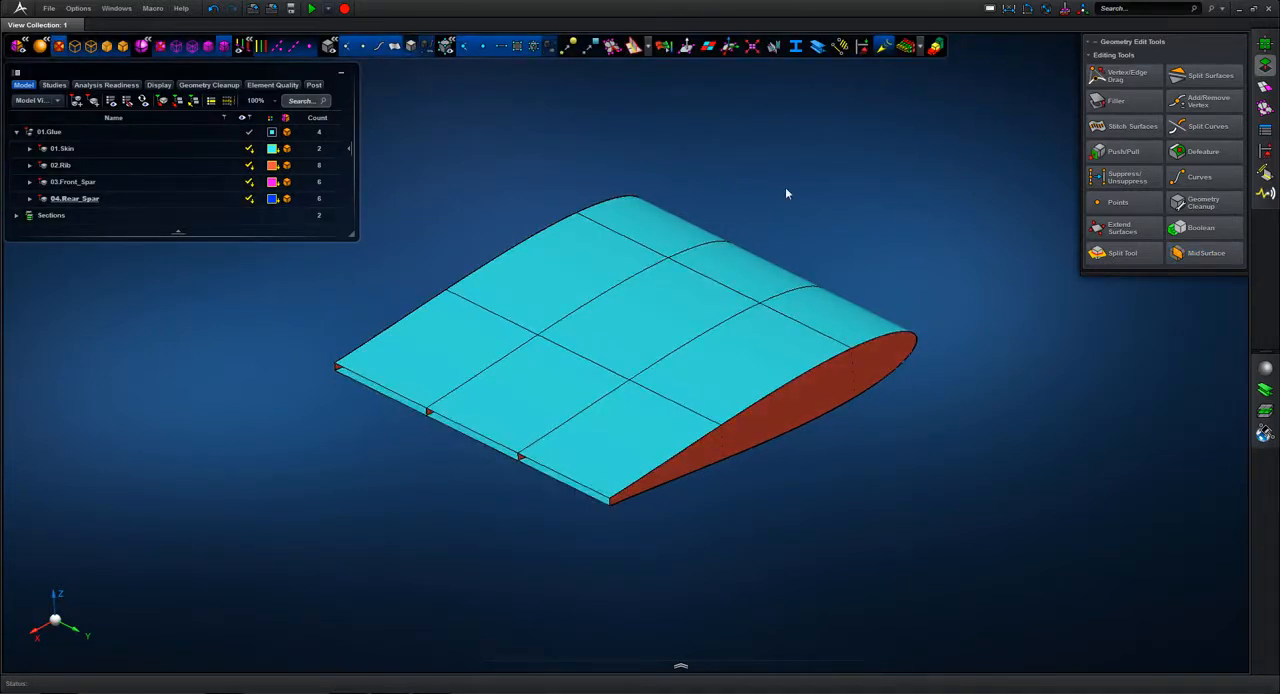
{"action": "scroll", "coordinate": [787, 218], "scroll_direction": "up", "scroll_amount": 2}
Step: Hide the 01.Skin part and display the geometry vertices at the rib and front spar junction
{"action": "mouse_move", "coordinate": [254, 151]}
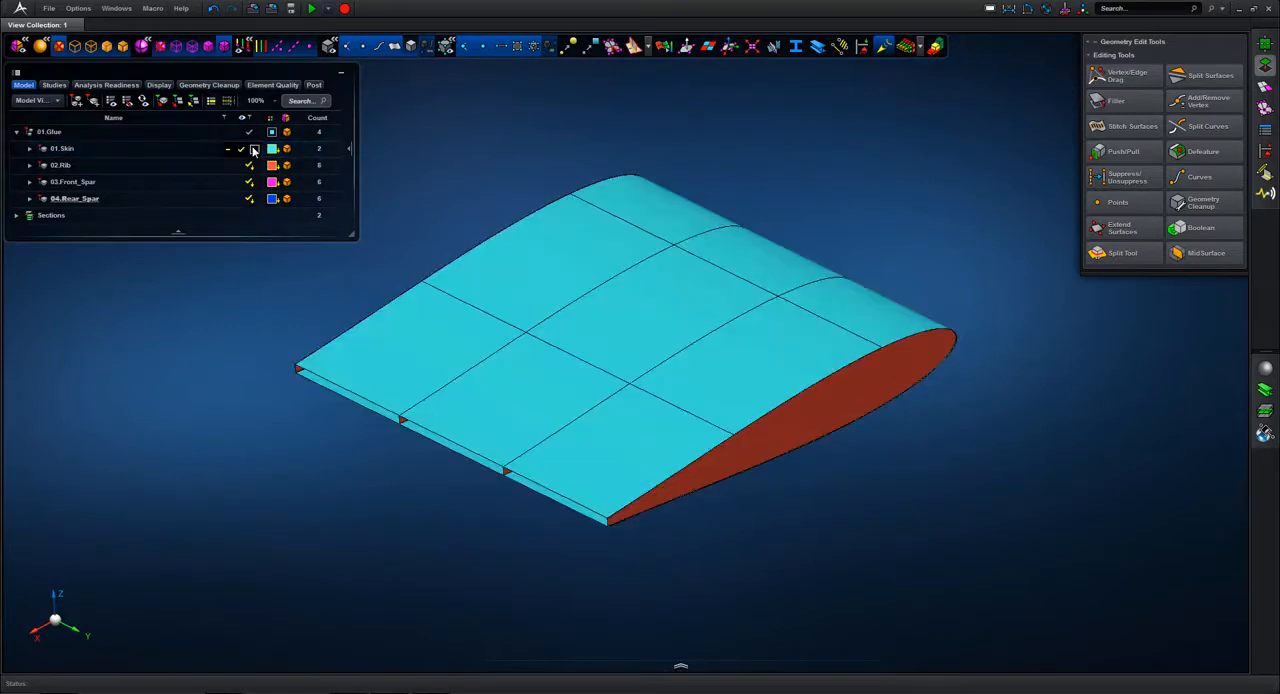
{"action": "left_click", "coordinate": [254, 150]}
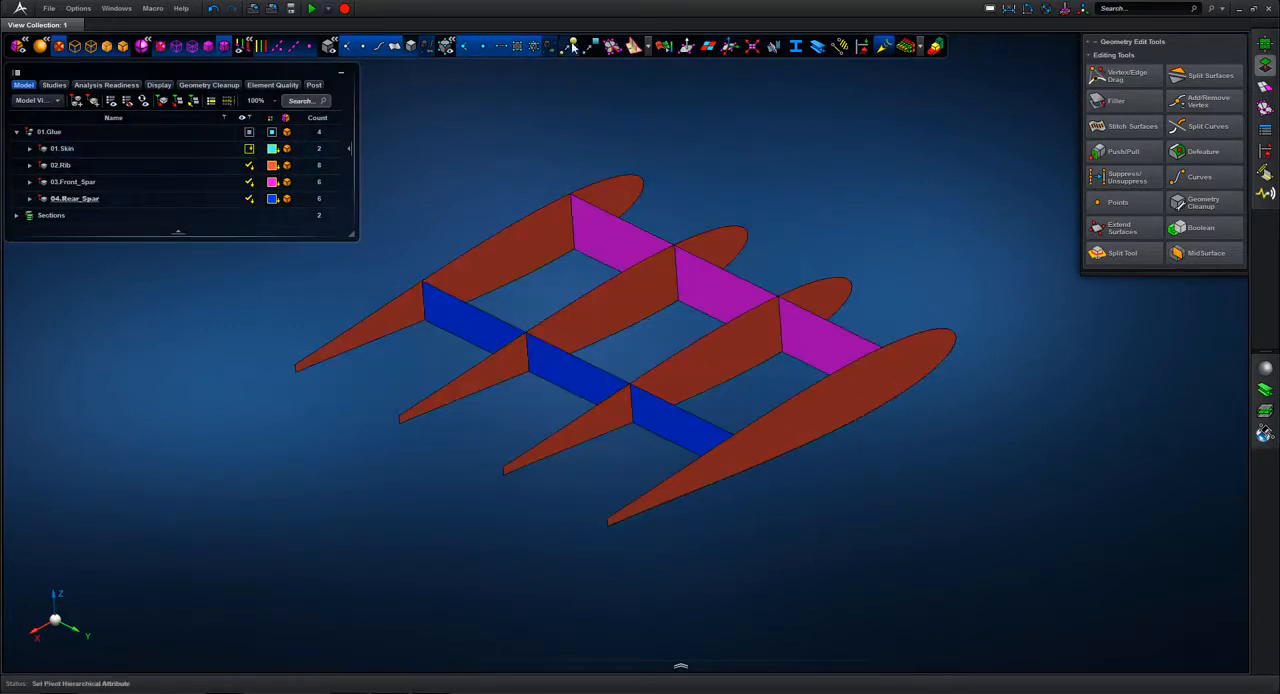
{"action": "scroll", "coordinate": [552, 173], "scroll_direction": "up", "scroll_amount": 6}
{"action": "mouse_move", "coordinate": [598, 166]}
{"action": "middle_mouse_down"}
{"action": "mouse_move", "coordinate": [632, 197]}
{"action": "mouse_move", "coordinate": [596, 172]}
{"action": "middle_mouse_up"}
Step: Examine the rib and spar junction with the thickness display temporarily on, and show the 01.Skin part again
{"action": "left_click", "coordinate": [905, 50]}
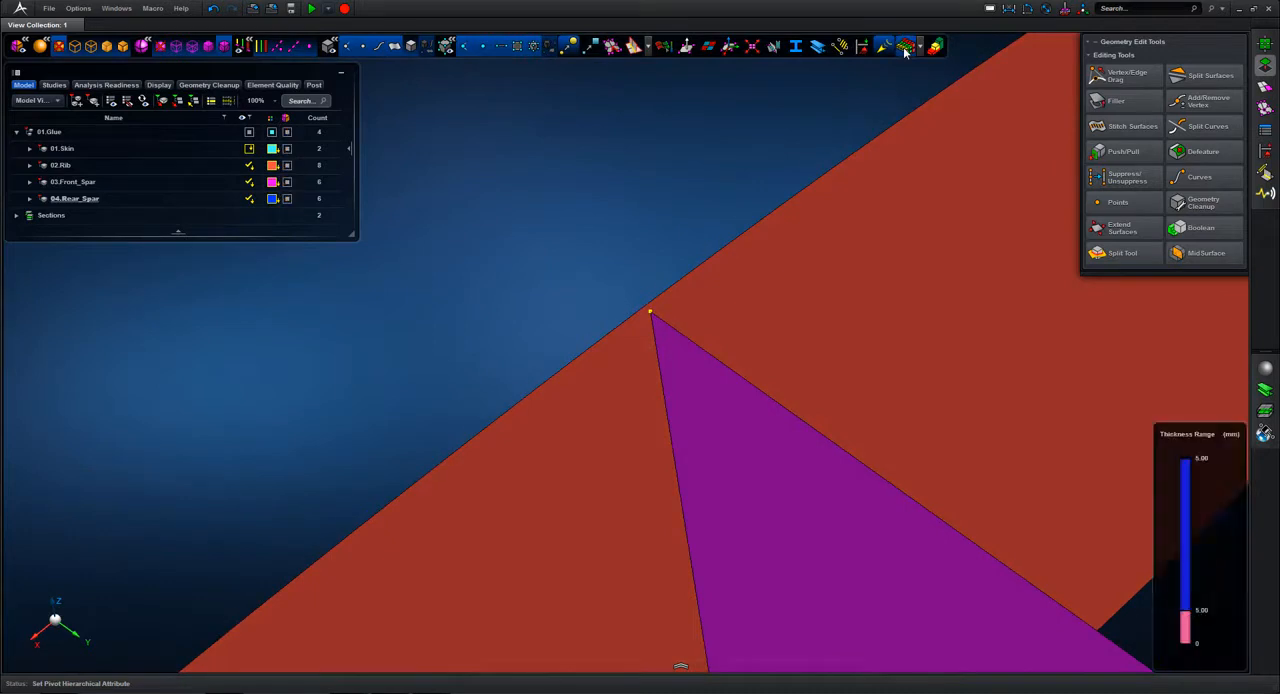
{"action": "middle_click_drag", "start_coordinate": [713, 147], "coordinate": [661, 167]}
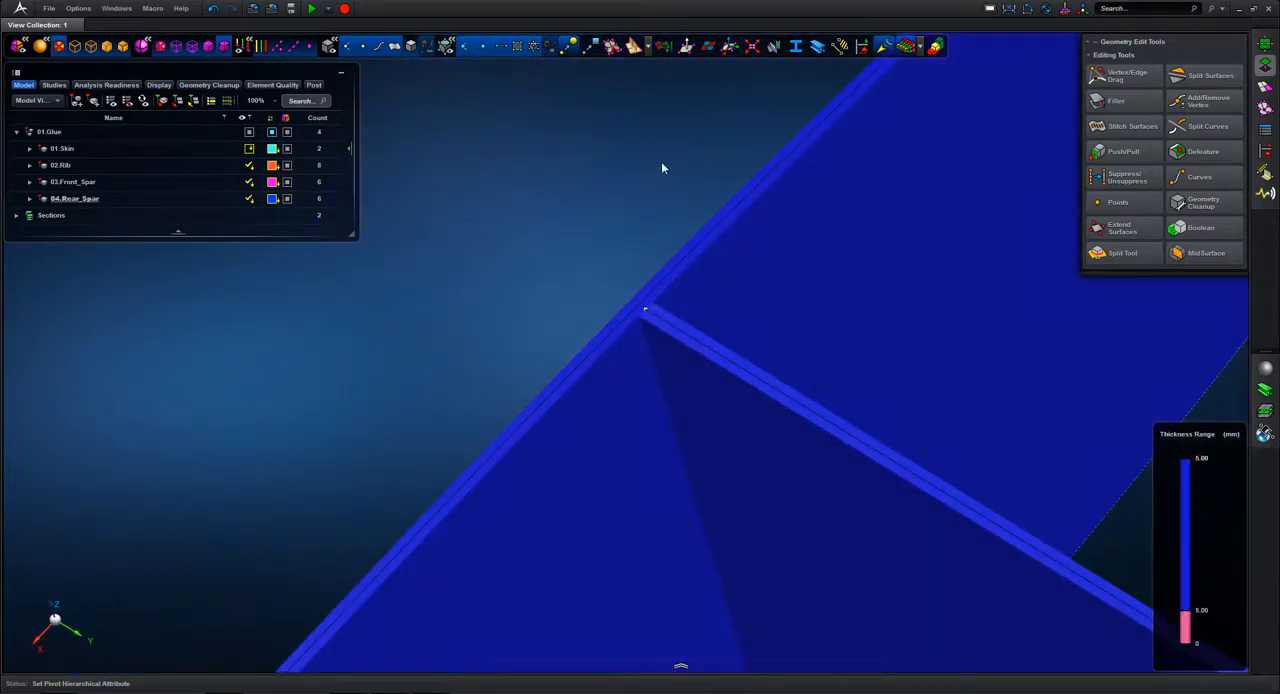
{"action": "left_click", "coordinate": [907, 49]}
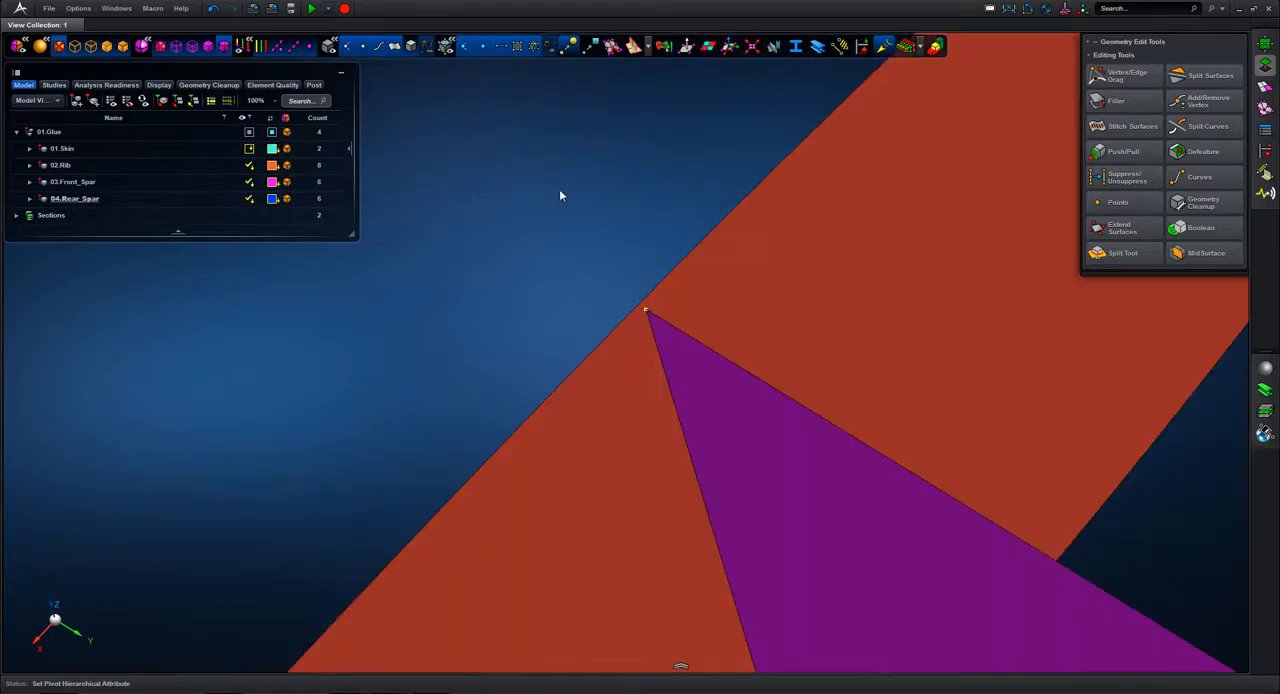
{"action": "middle_click_drag", "start_coordinate": [560, 191], "coordinate": [565, 192]}
{"action": "key", "text": "f"}
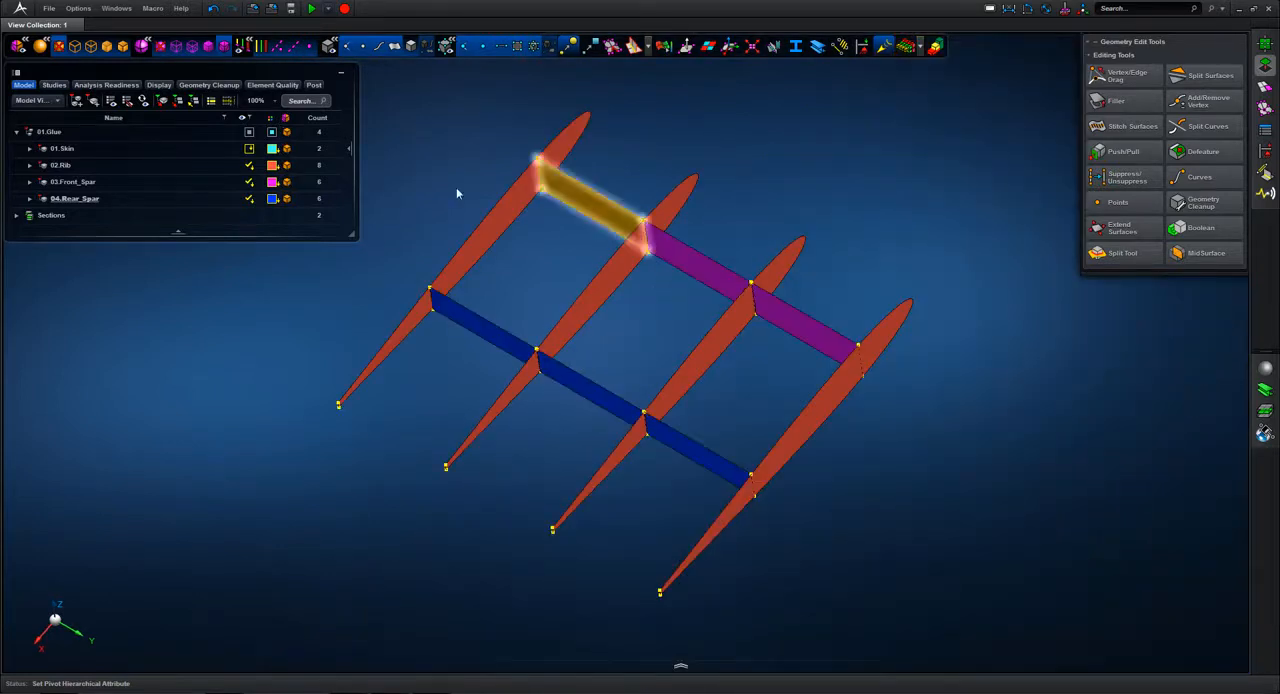
{"action": "left_click", "coordinate": [242, 150]}
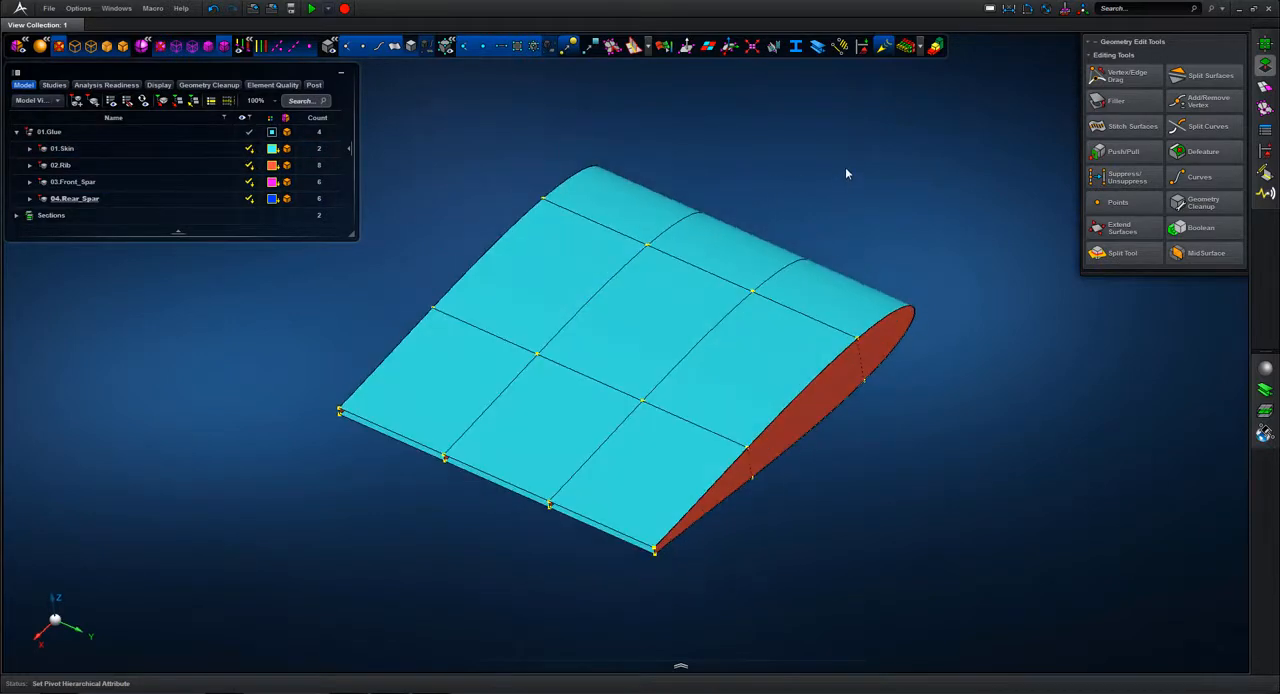
Step: Show only the 01.Skin part
{"action": "left_click", "coordinate": [165, 150]}
{"action": "right_click", "coordinate": [165, 152]}
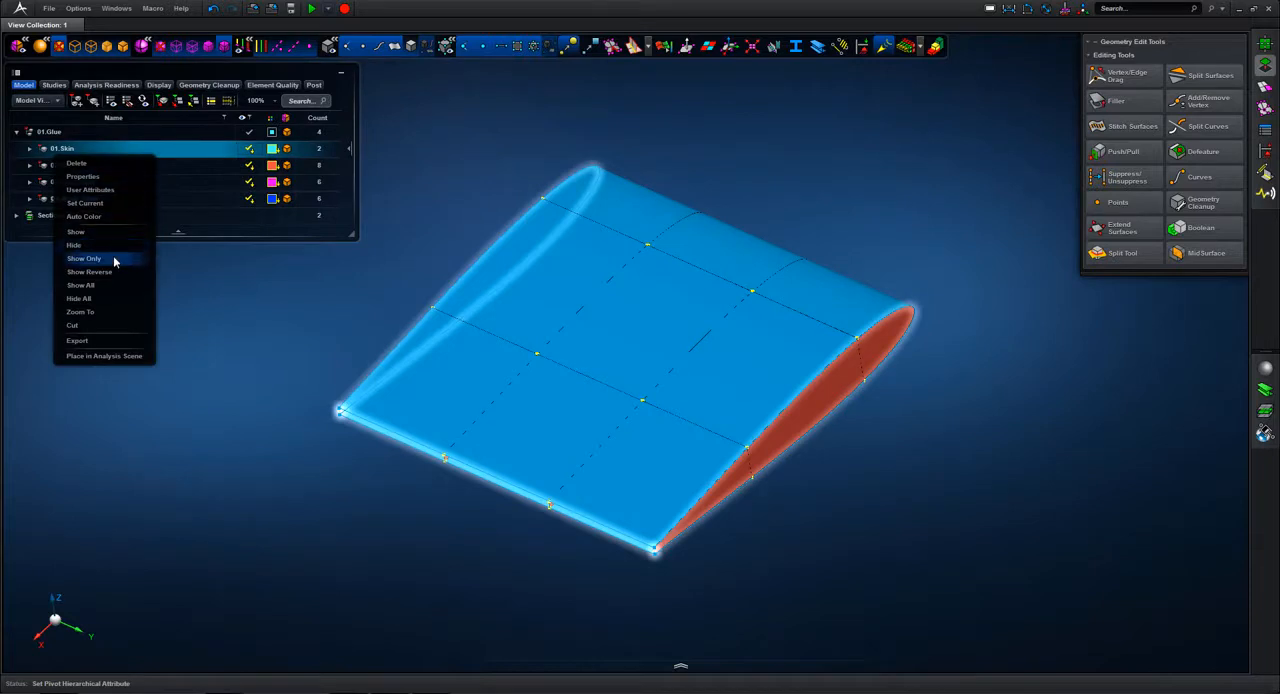
{"action": "left_click", "coordinate": [84, 258]}
Step: Create a surface mesh with a 50 mm mesh size on the skin midsurface
{"action": "left_click", "coordinate": [1265, 87]}
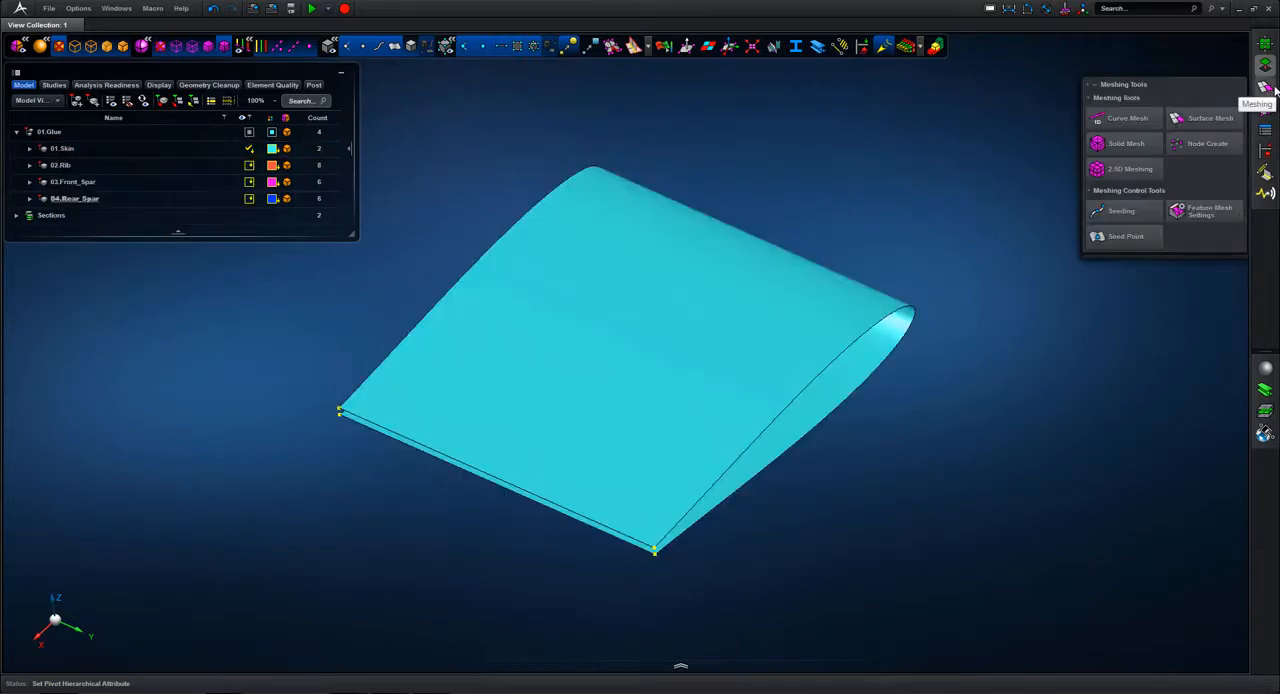
{"action": "left_click", "coordinate": [1216, 123]}
{"action": "left_click", "coordinate": [1130, 115]}
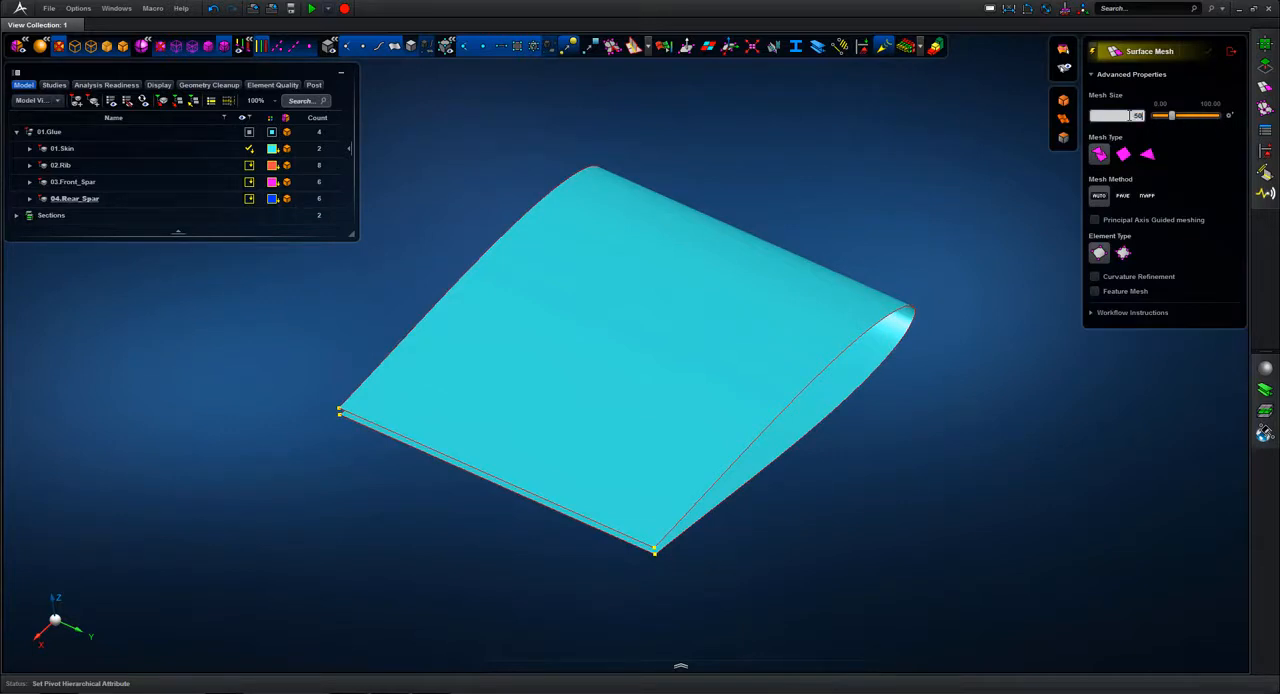
{"action": "type", "text": "50"}
{"action": "key", "text": "Return"}
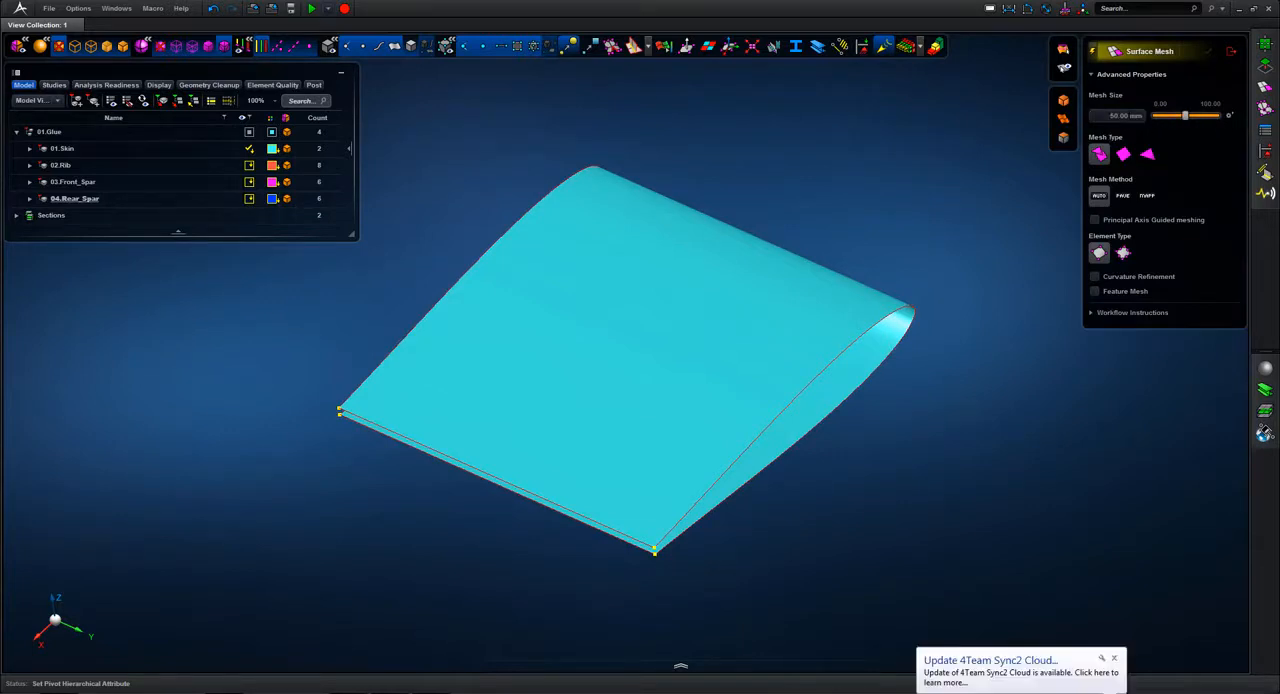
{"action": "left_click", "coordinate": [796, 284]}
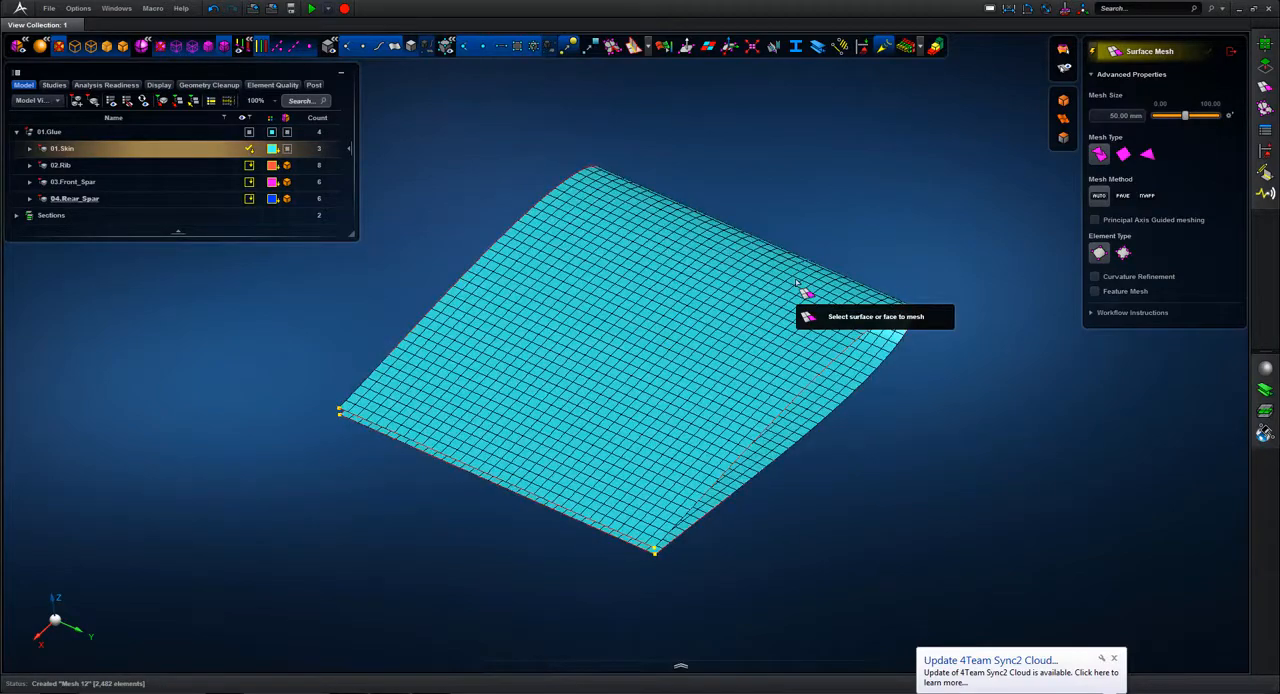
{"action": "mouse_move", "coordinate": [877, 206]}
{"action": "middle_mouse_down"}
{"action": "mouse_move", "coordinate": [831, 181]}
{"action": "mouse_move", "coordinate": [800, 186]}
{"action": "mouse_move", "coordinate": [864, 205]}
{"action": "middle_mouse_up"}
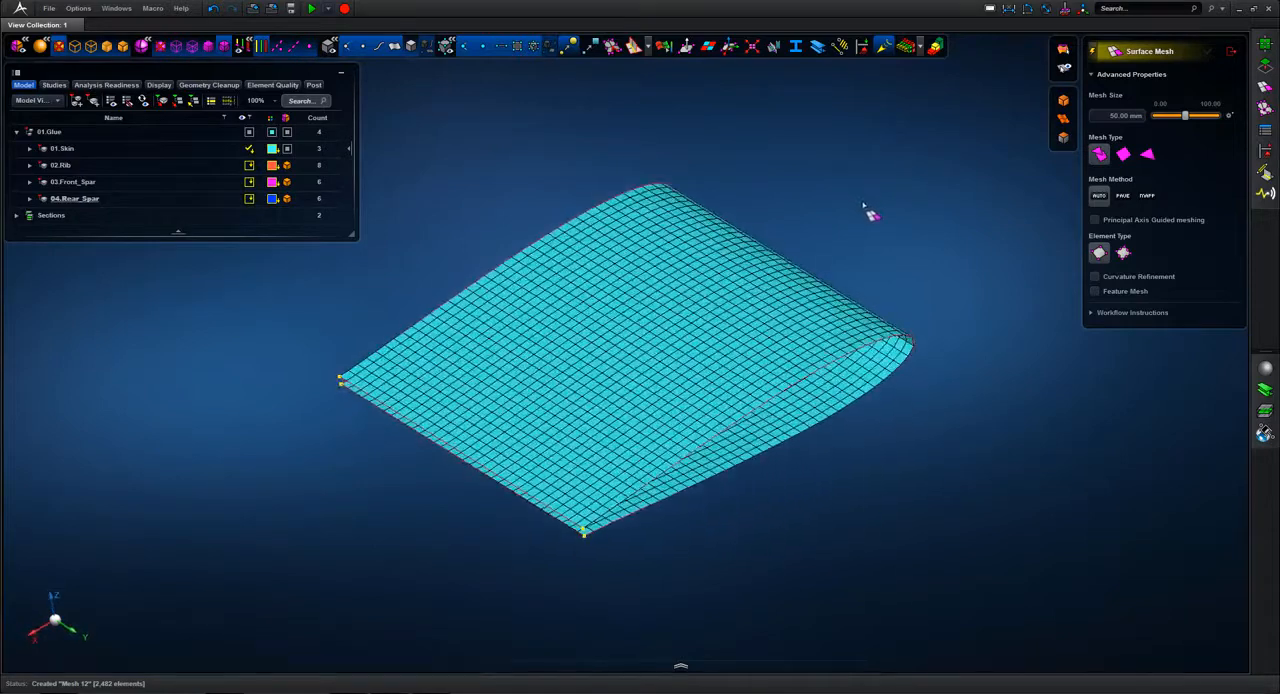
Step: Show only the 02.Rib, 03.Front_Spar and 04.Rear_Spar parts
{"action": "left_click", "coordinate": [118, 166]}
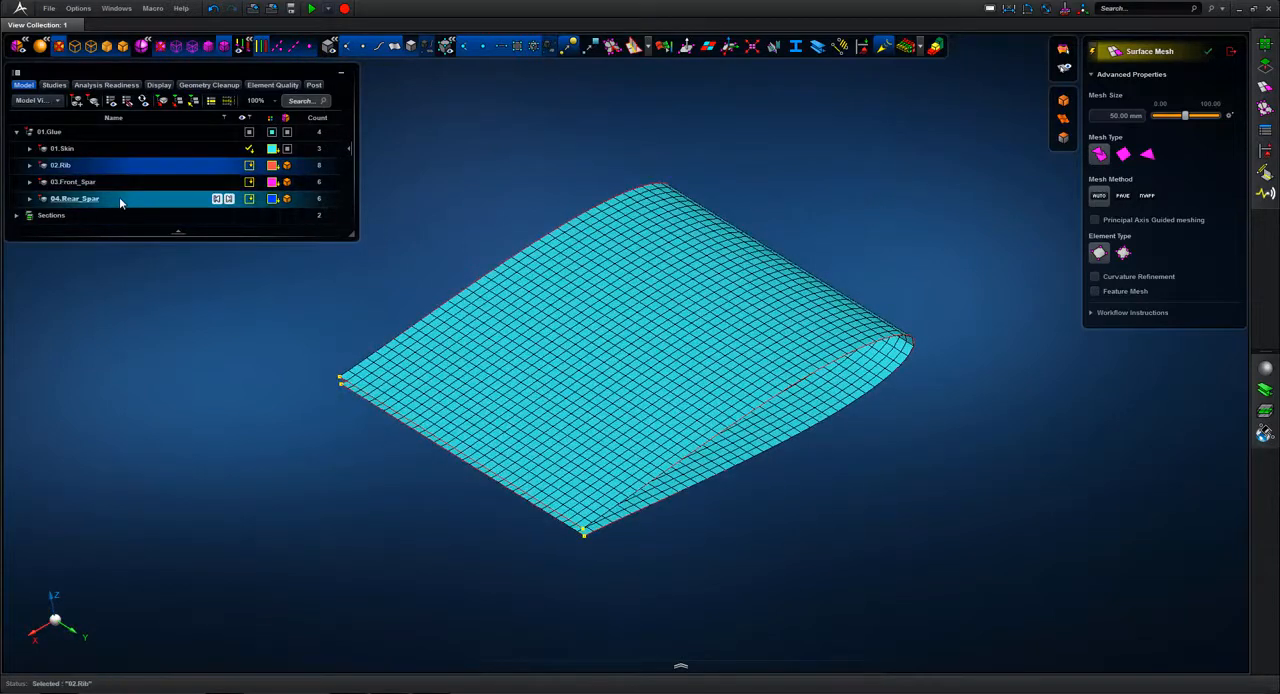
{"action": "left_click", "coordinate": [119, 198], "text": "shift"}
{"action": "right_click", "coordinate": [119, 198]}
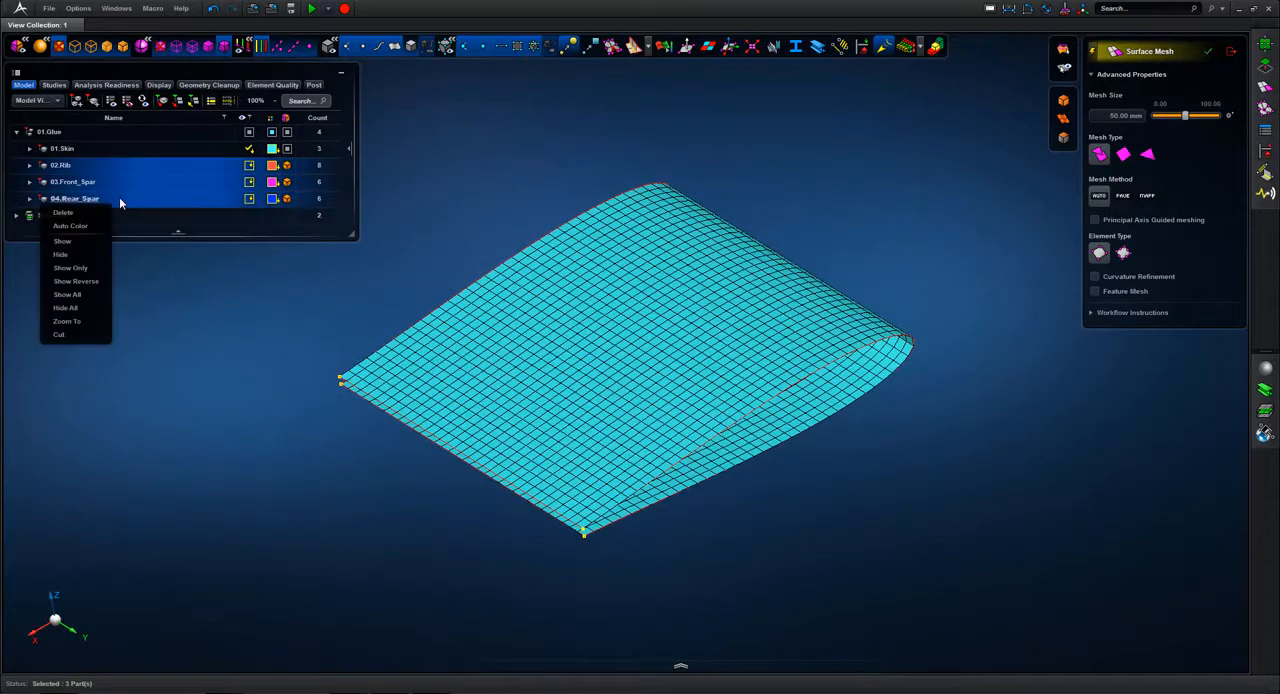
{"action": "left_click", "coordinate": [97, 270]}
{"action": "middle_click_drag", "start_coordinate": [777, 134], "coordinate": [800, 157]}
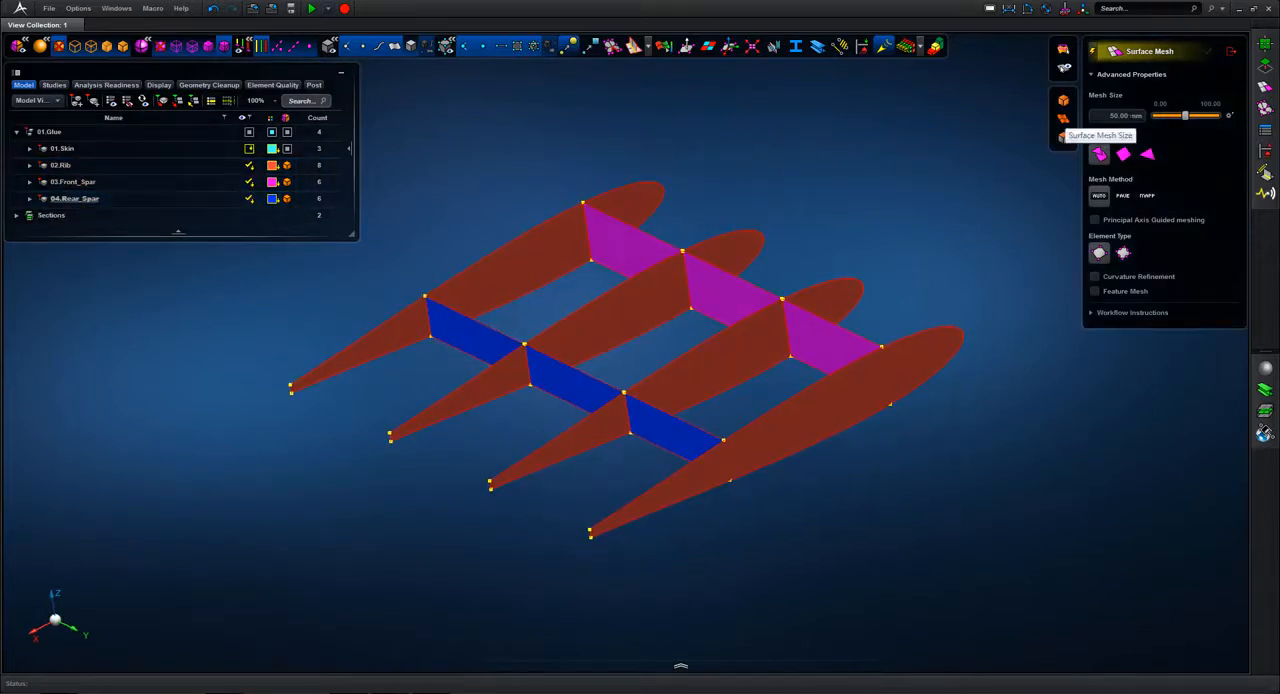
Step: Create surface meshes with a 30 mm mesh size on all rib, front spar and rear spar midsurfaces
{"action": "left_click", "coordinate": [1125, 116]}
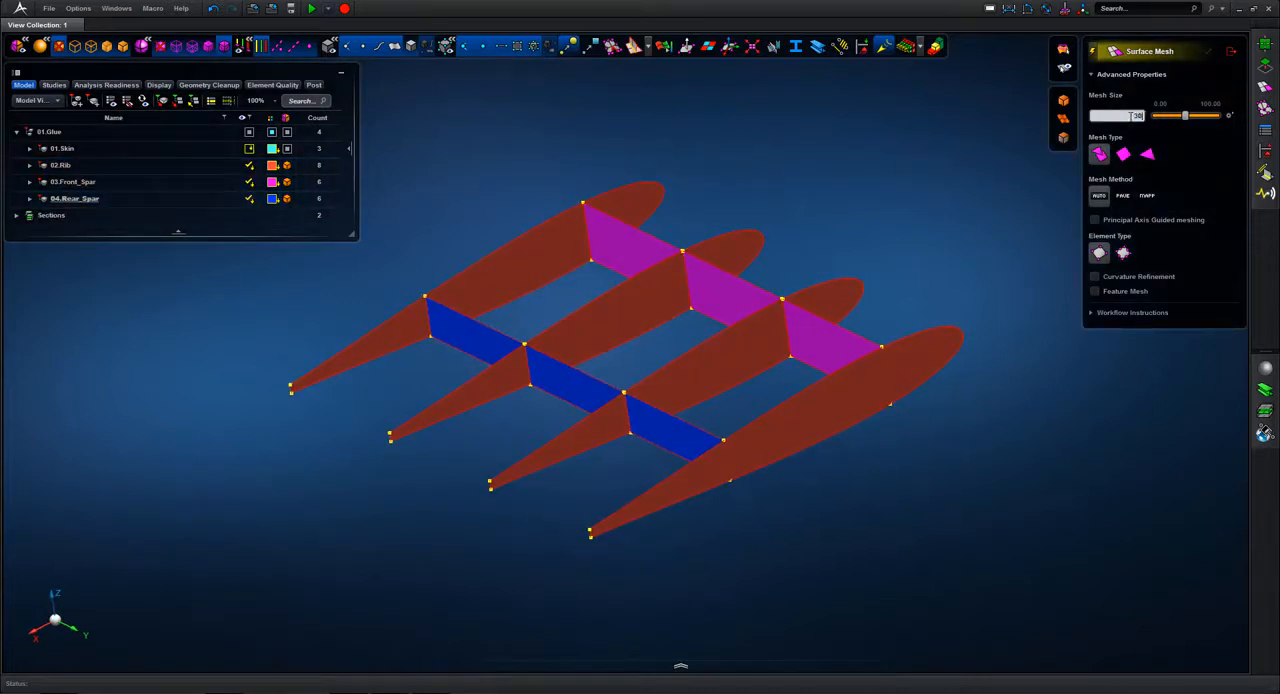
{"action": "left_click_drag", "start_coordinate": [433, 146], "coordinate": [838, 506]}
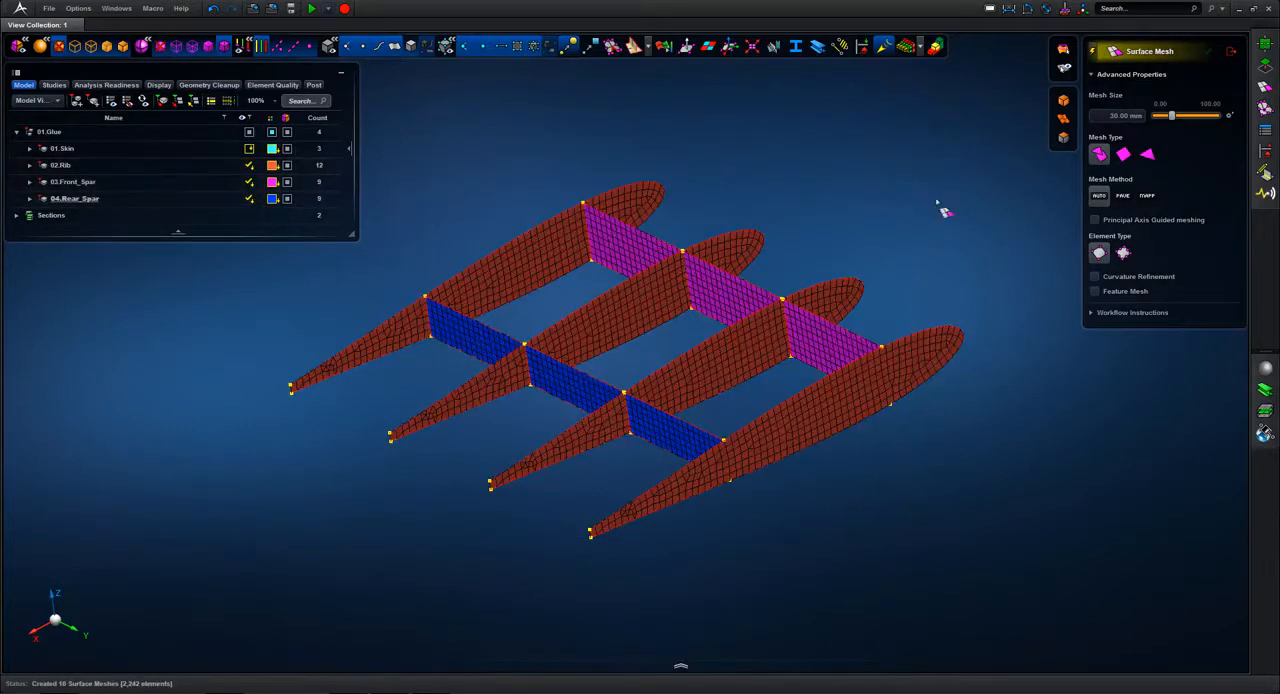
Step: Examine the meshes where the ribs meet the front spar, with the thickness display temporarily on
{"action": "mouse_move", "coordinate": [882, 206]}
{"action": "middle_mouse_down"}
{"action": "mouse_move", "coordinate": [909, 208]}
{"action": "mouse_move", "coordinate": [895, 205]}
{"action": "middle_mouse_up"}
{"action": "scroll", "coordinate": [790, 297], "scroll_direction": "up", "scroll_amount": 10}
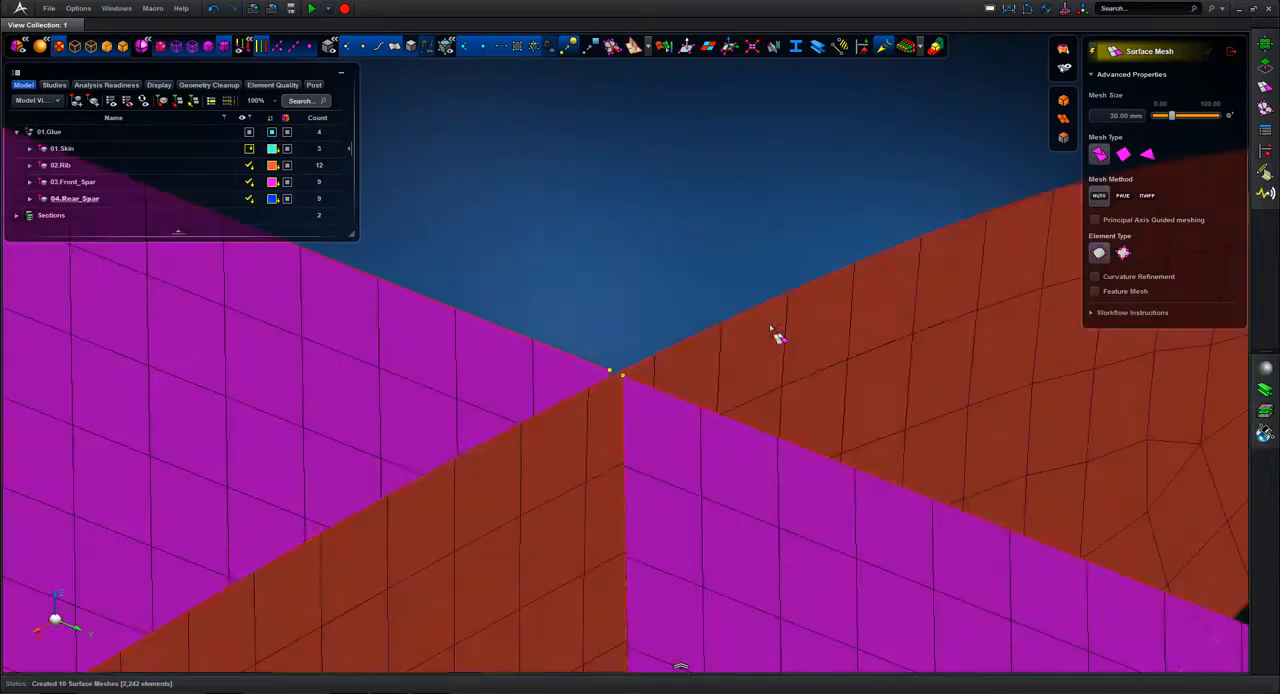
{"action": "middle_click_drag", "start_coordinate": [737, 220], "coordinate": [737, 254]}
{"action": "key", "text": "f"}
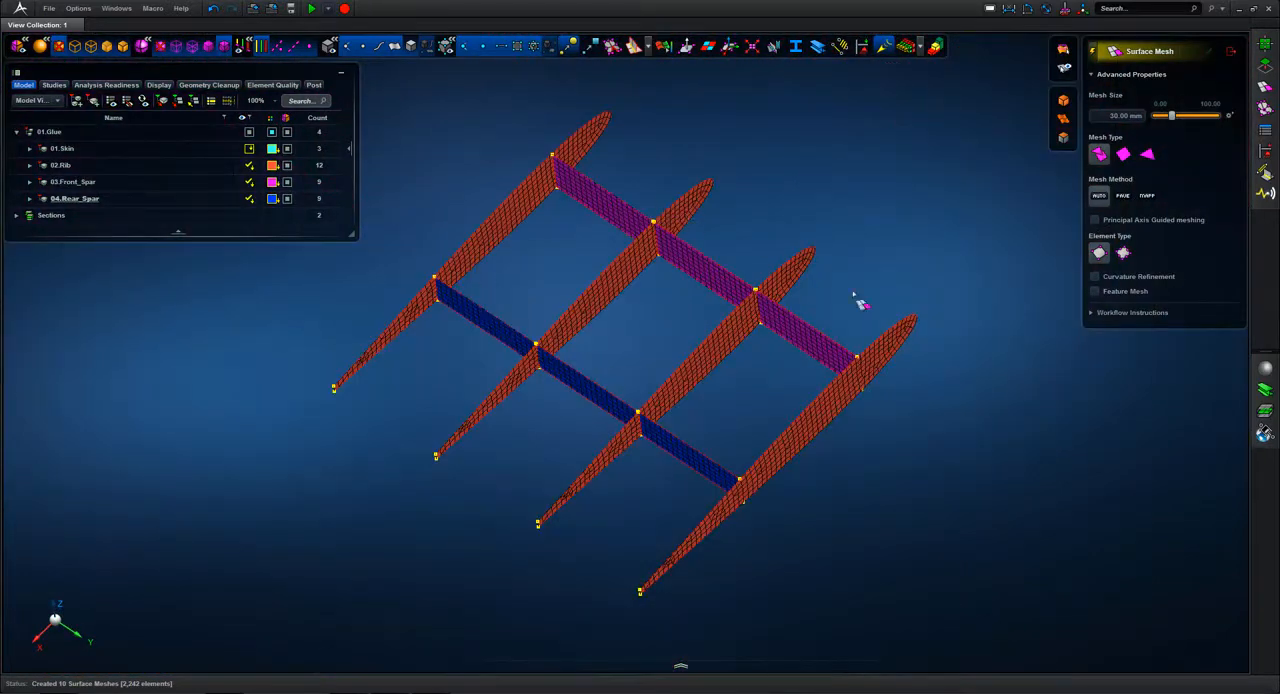
{"action": "middle_click_drag", "start_coordinate": [860, 297], "coordinate": [940, 268]}
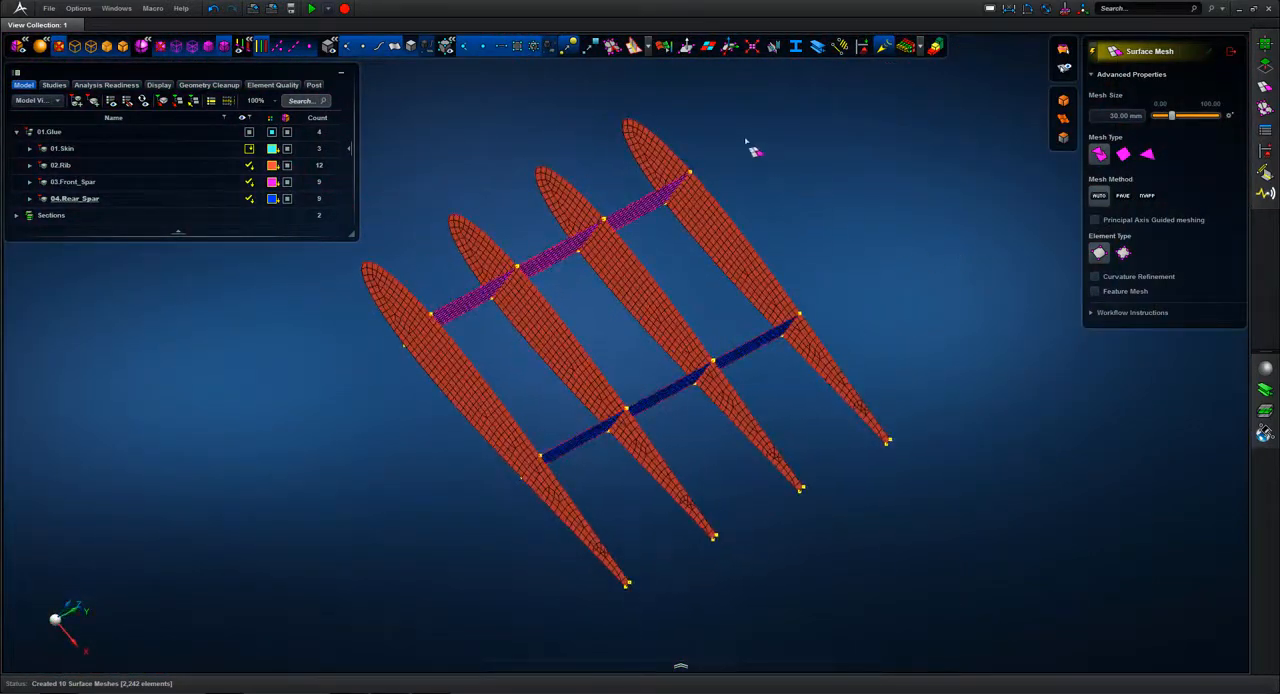
{"action": "scroll", "coordinate": [684, 200], "scroll_direction": "up", "scroll_amount": 10}
{"action": "middle_click_drag", "start_coordinate": [796, 194], "coordinate": [946, 94]}
{"action": "left_click", "coordinate": [910, 48]}
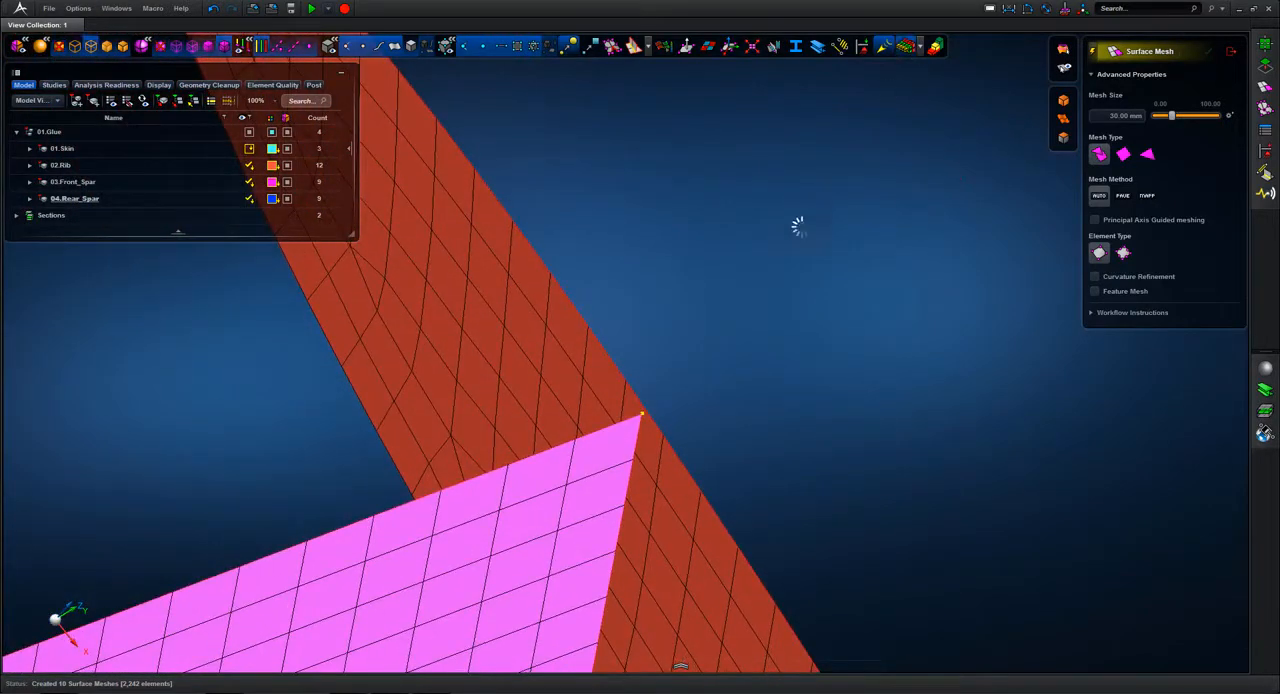
{"action": "middle_click_drag", "start_coordinate": [803, 254], "coordinate": [824, 404]}
{"action": "left_click", "coordinate": [905, 47]}
{"action": "middle_click_drag", "start_coordinate": [854, 354], "coordinate": [822, 212]}
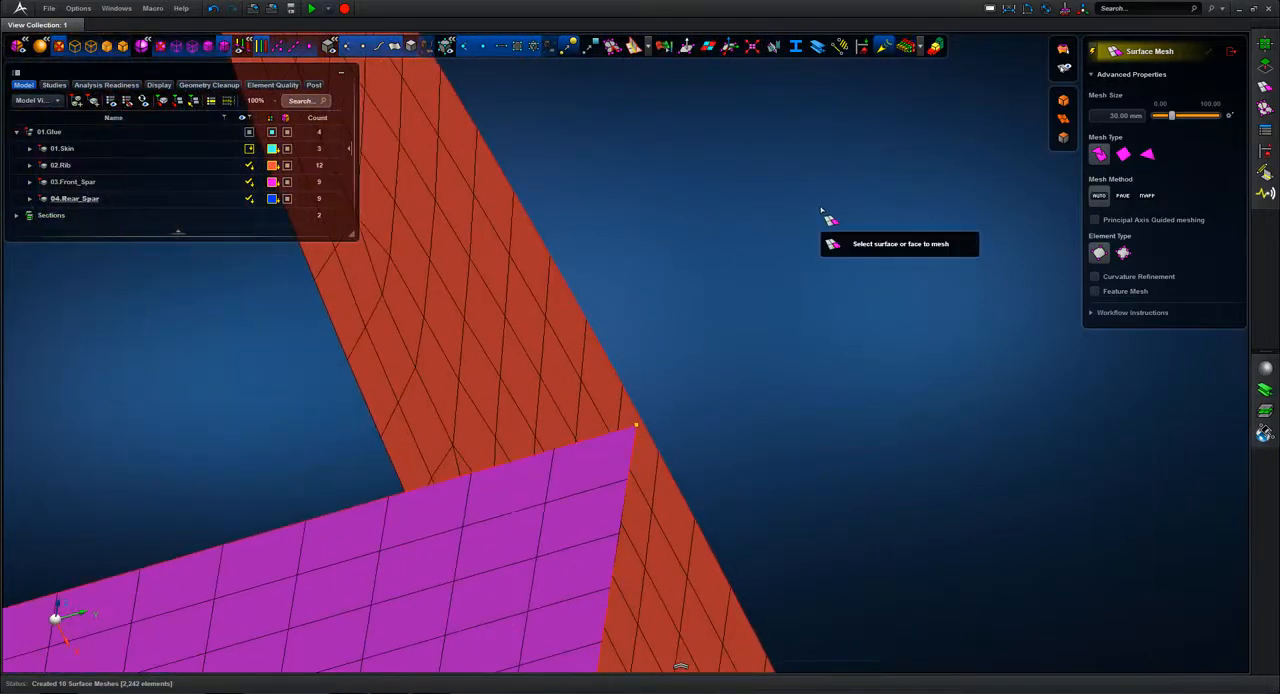
Step: Measure the distance between the front spar's corner node and the adjacent rib edge
{"action": "left_click", "coordinate": [1232, 52]}
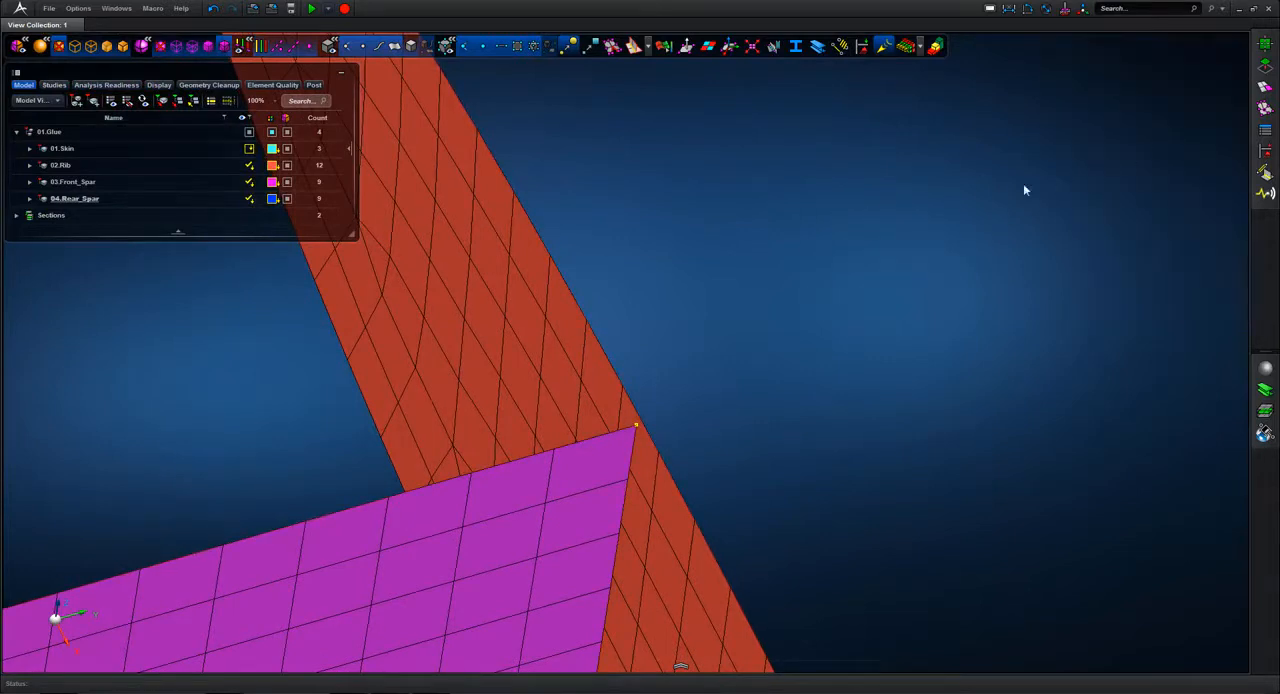
{"action": "left_click", "coordinate": [1009, 10]}
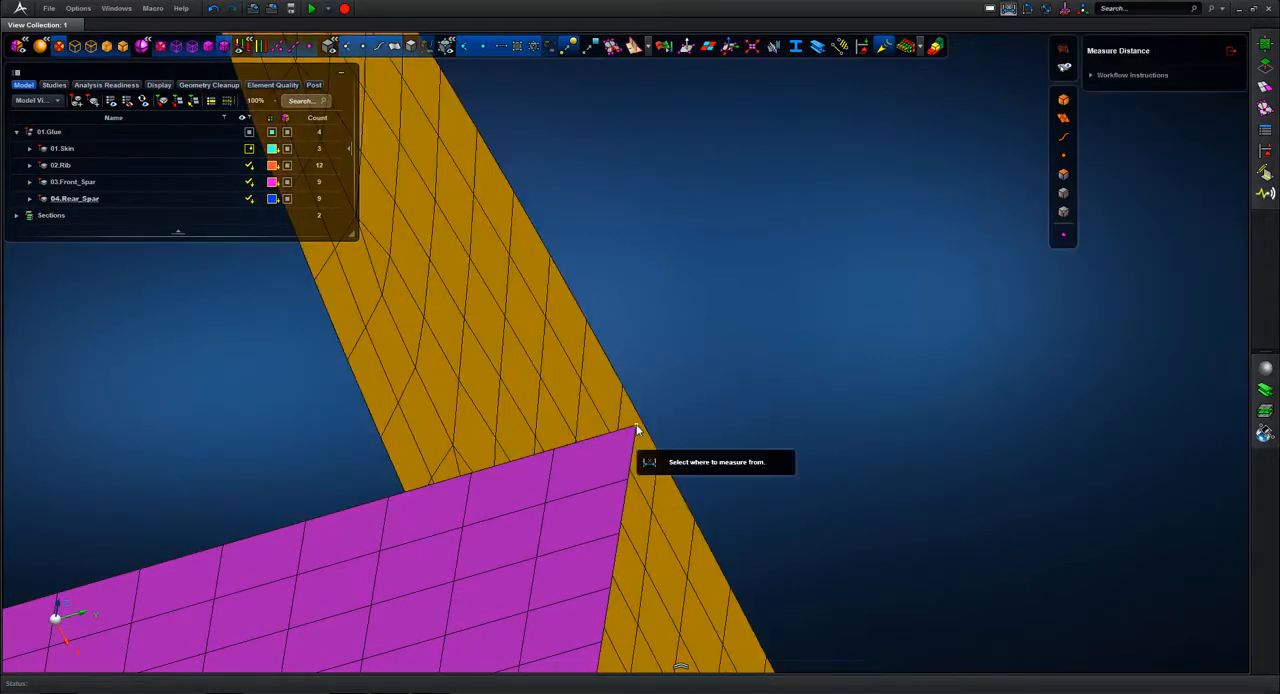
{"action": "left_click", "coordinate": [636, 428]}
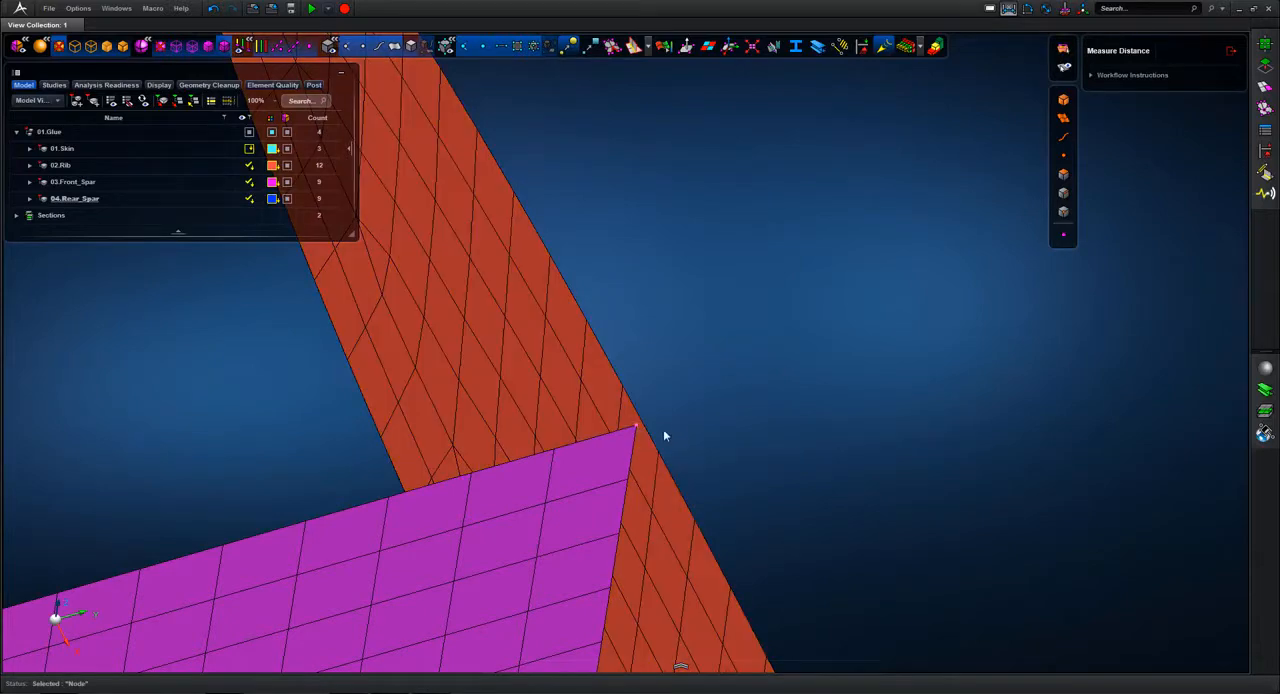
{"action": "left_click", "coordinate": [651, 437]}
{"action": "mouse_move", "coordinate": [800, 353]}
{"action": "middle_mouse_down"}
{"action": "mouse_move", "coordinate": [784, 339]}
{"action": "mouse_move", "coordinate": [805, 338]}
{"action": "mouse_move", "coordinate": [800, 317]}
{"action": "mouse_move", "coordinate": [808, 338]}
{"action": "middle_mouse_up"}
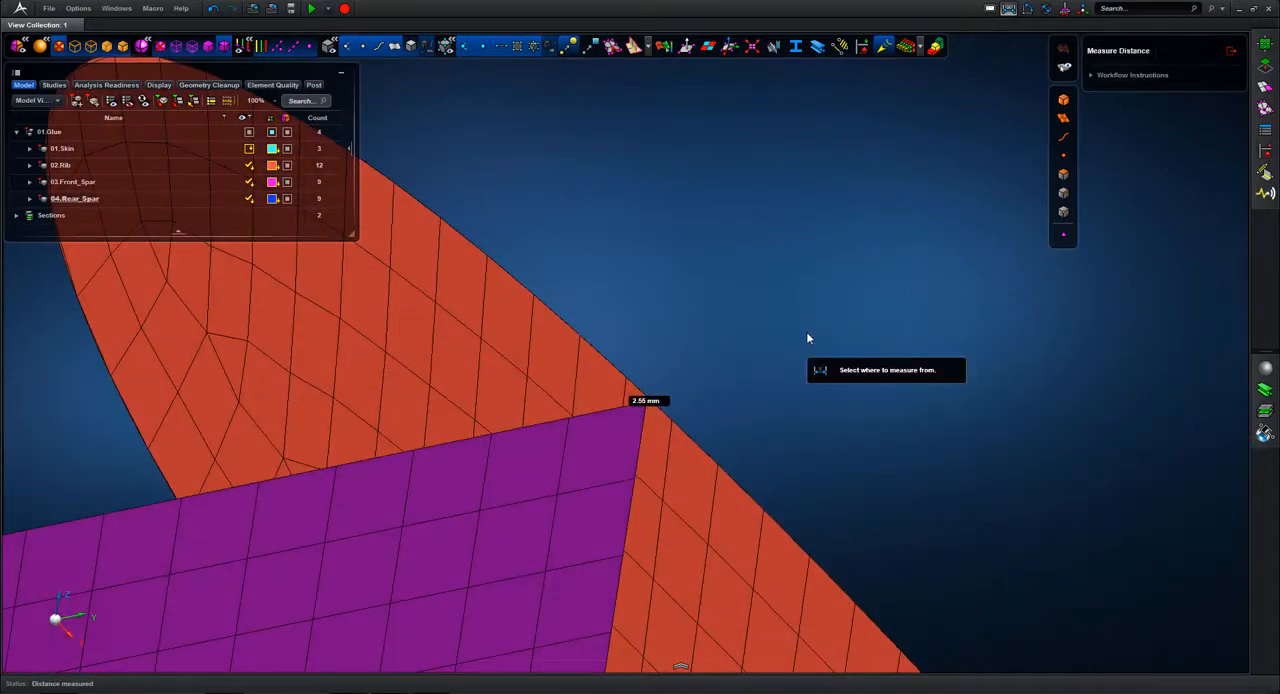
{"action": "left_click", "coordinate": [1231, 52]}
Step: Show the 01.Skin part again together with the ribs and spars
{"action": "key", "text": "f"}
{"action": "middle_click_drag", "start_coordinate": [1037, 230], "coordinate": [935, 233]}
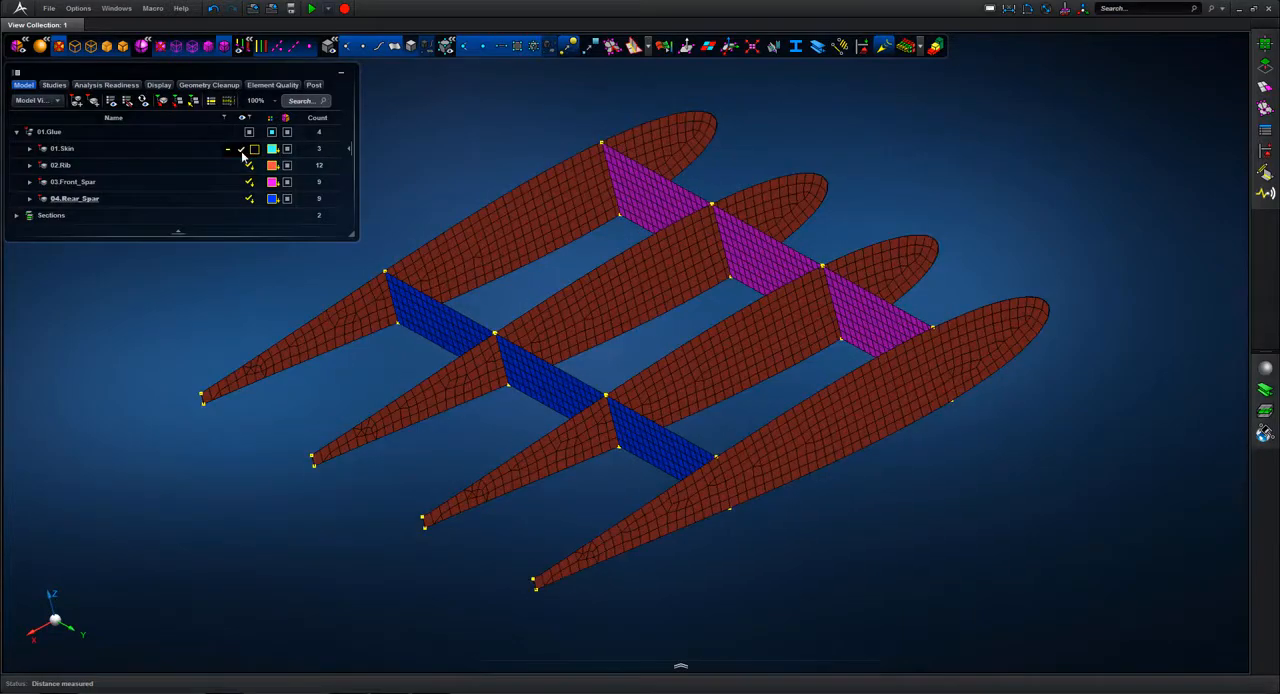
{"action": "left_click", "coordinate": [241, 149]}
{"action": "middle_click_drag", "start_coordinate": [934, 163], "coordinate": [997, 180]}
Step: Create glue connections between all skin, rib and spar parts with a 5 mm glue pair tolerance and automatic patch tolerance
{"action": "left_click", "coordinate": [1265, 172]}
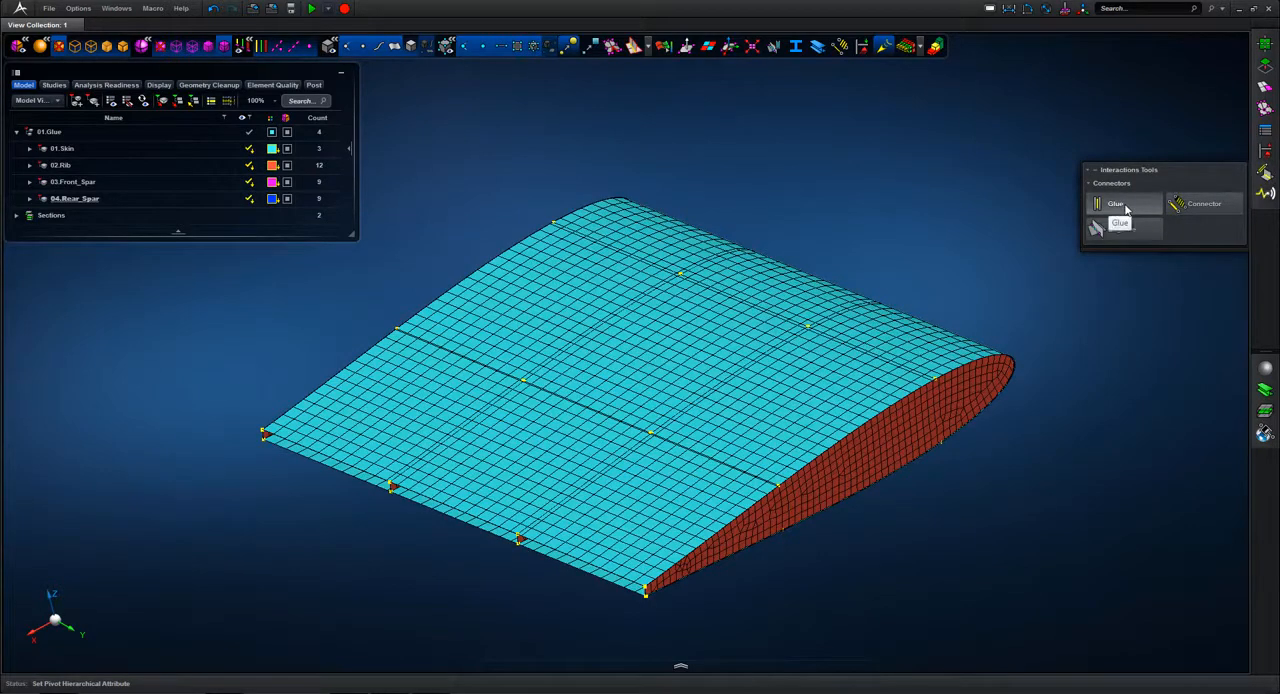
{"action": "mouse_move", "coordinate": [1126, 207]}
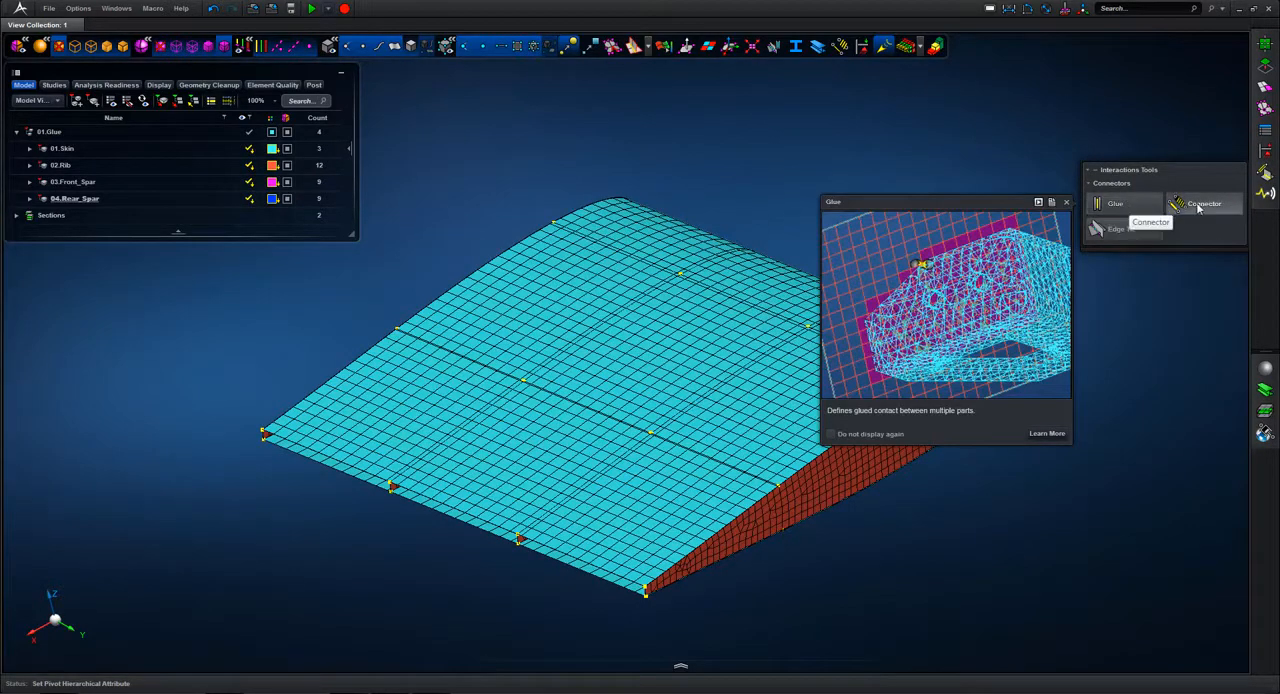
{"action": "mouse_move", "coordinate": [1199, 207]}
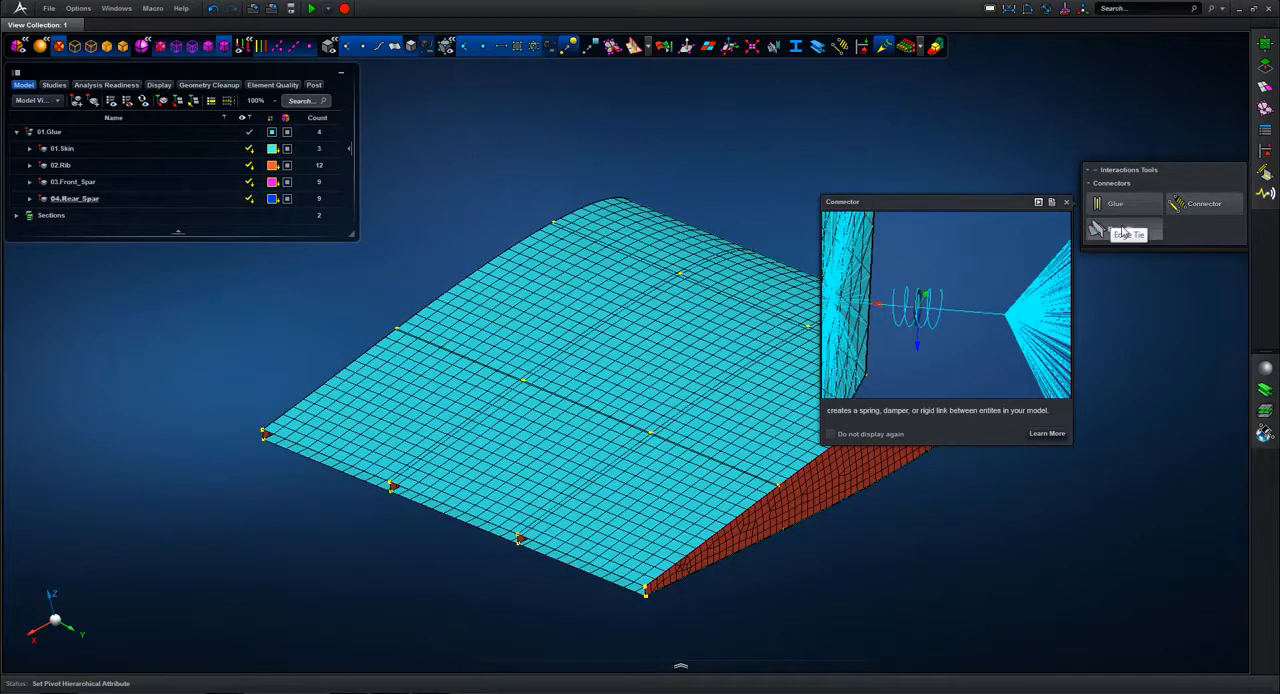
{"action": "mouse_move", "coordinate": [1124, 232]}
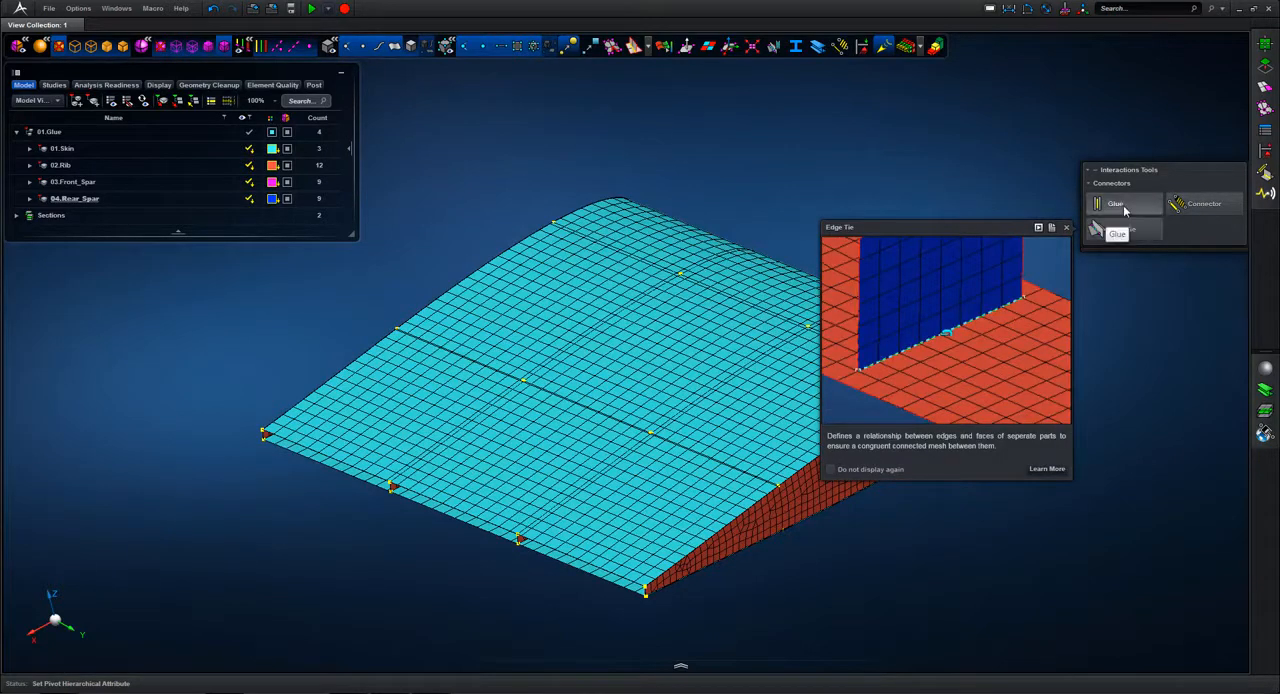
{"action": "left_click", "coordinate": [1124, 207]}
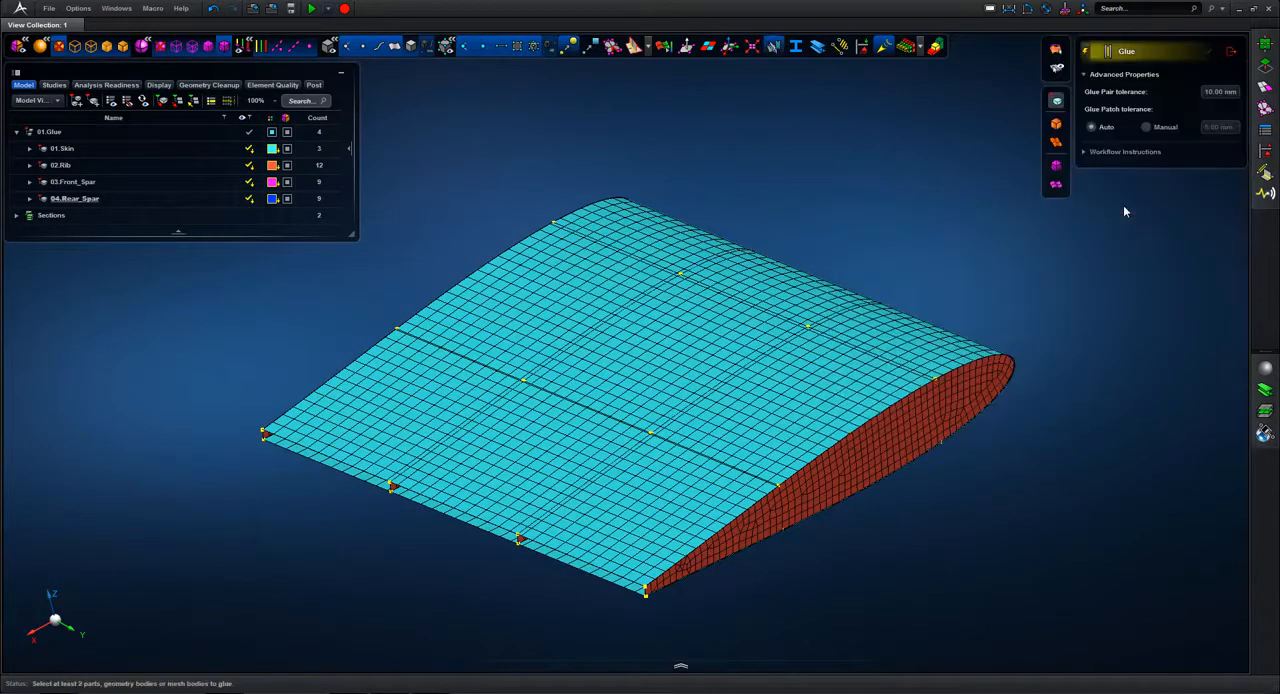
{"action": "left_click", "coordinate": [1225, 93]}
{"action": "scroll", "coordinate": [878, 168], "scroll_direction": "down", "scroll_amount": 3}
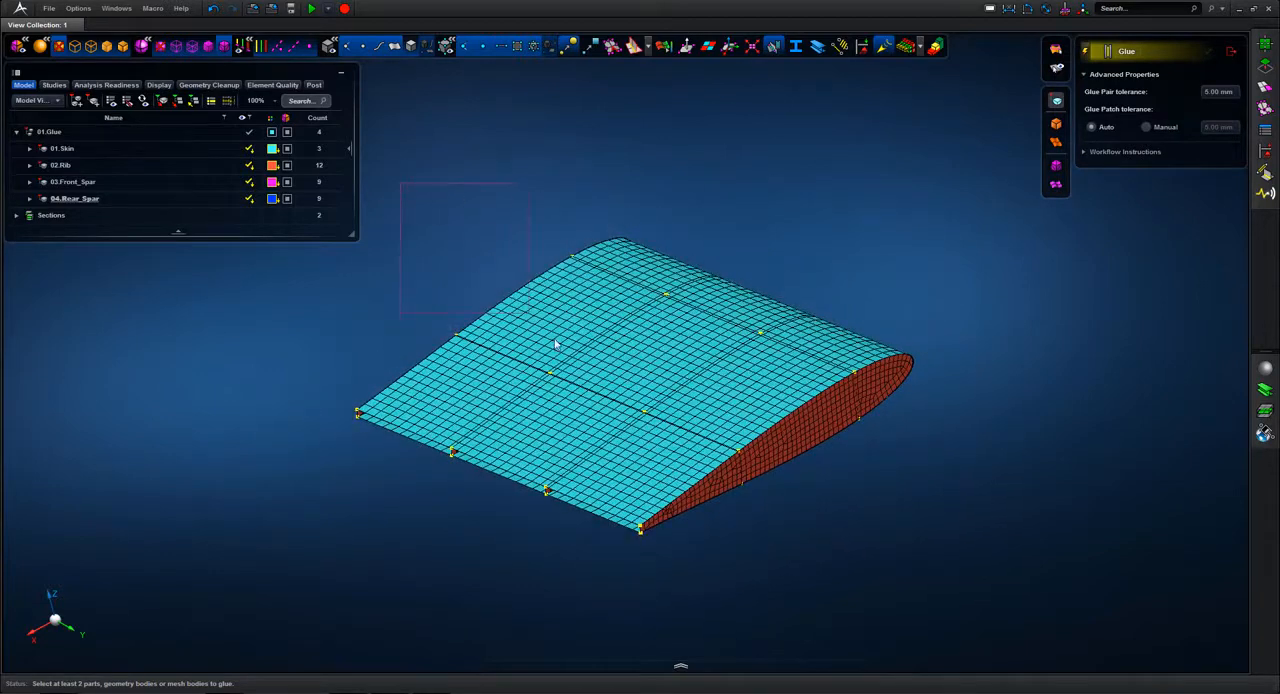
{"action": "left_click_drag", "start_coordinate": [556, 344], "coordinate": [903, 600]}
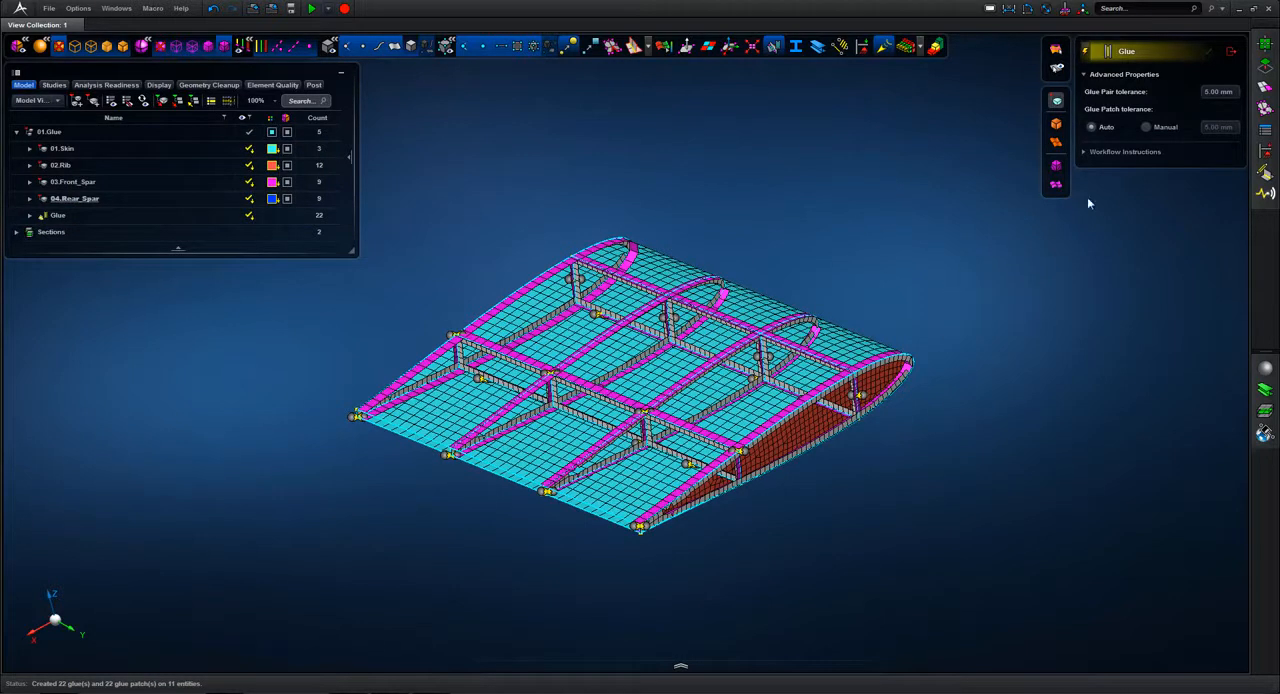
{"action": "left_click", "coordinate": [1230, 55]}
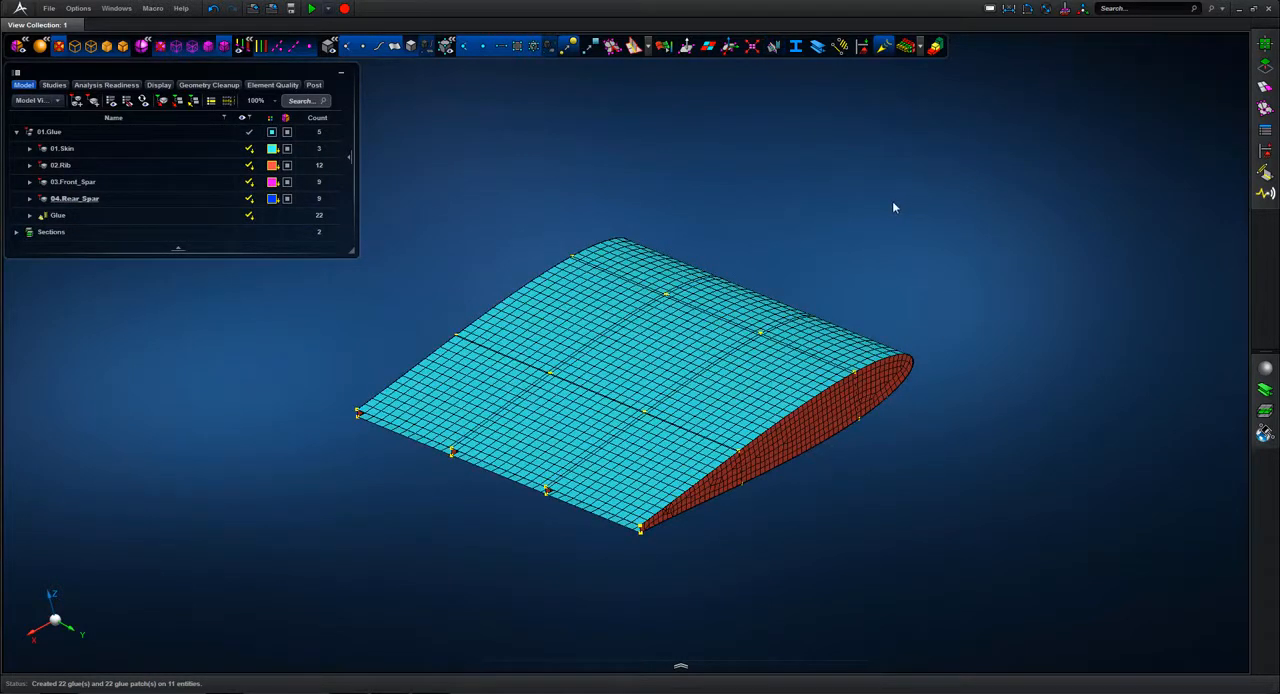
Step: Turn on the glue display and examine the glue patches around the rib and spar junctions
{"action": "left_click", "coordinate": [772, 48]}
{"action": "mouse_move", "coordinate": [811, 184]}
{"action": "middle_mouse_down"}
{"action": "mouse_move", "coordinate": [912, 187]}
{"action": "mouse_move", "coordinate": [929, 200]}
{"action": "mouse_move", "coordinate": [866, 194]}
{"action": "mouse_move", "coordinate": [809, 209]}
{"action": "mouse_move", "coordinate": [827, 202]}
{"action": "middle_mouse_up"}
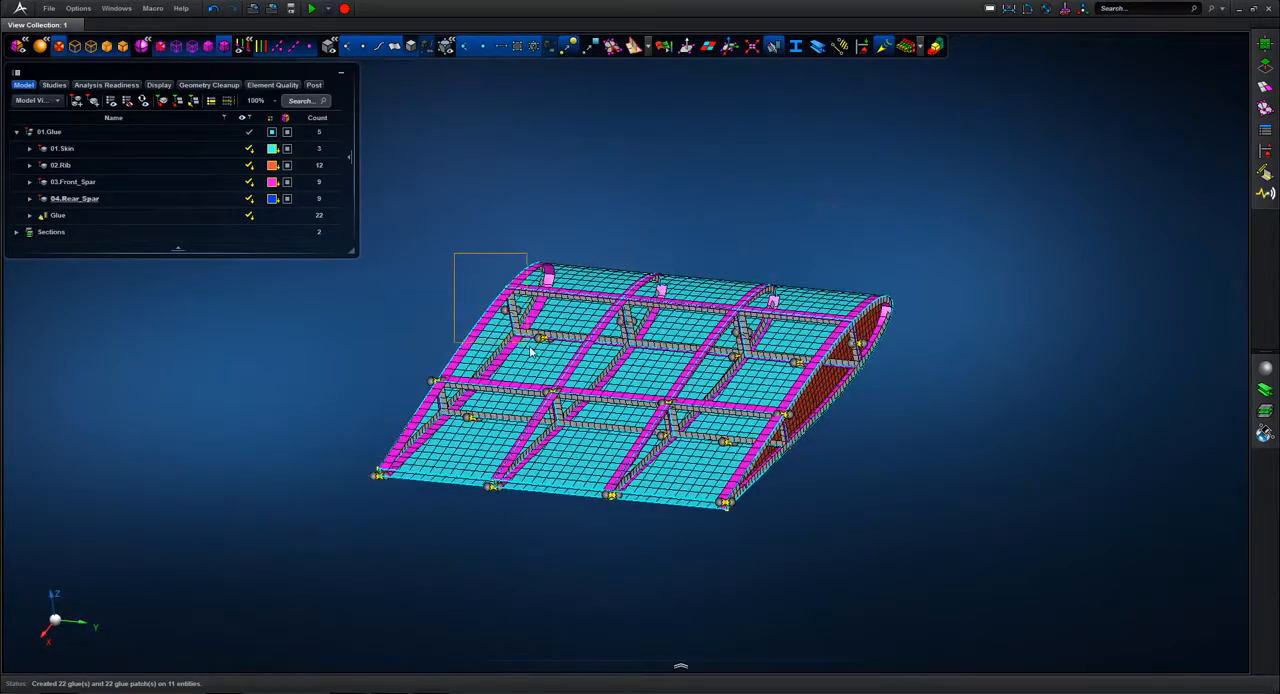
{"action": "left_click_drag", "start_coordinate": [530, 348], "coordinate": [533, 350]}
{"action": "middle_click_drag", "start_coordinate": [736, 211], "coordinate": [682, 139]}
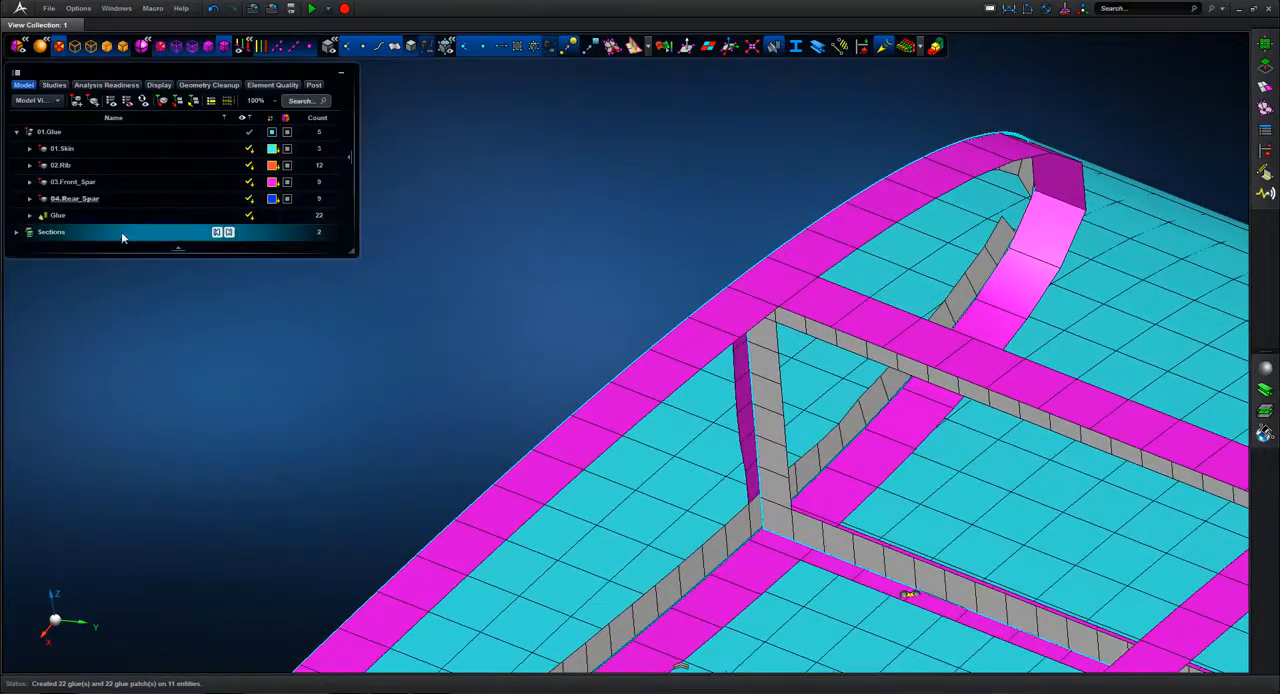
Step: Expand the Glue group and hide all its glue pairs, Glue 23 through Glue 44
{"action": "left_click", "coordinate": [30, 216]}
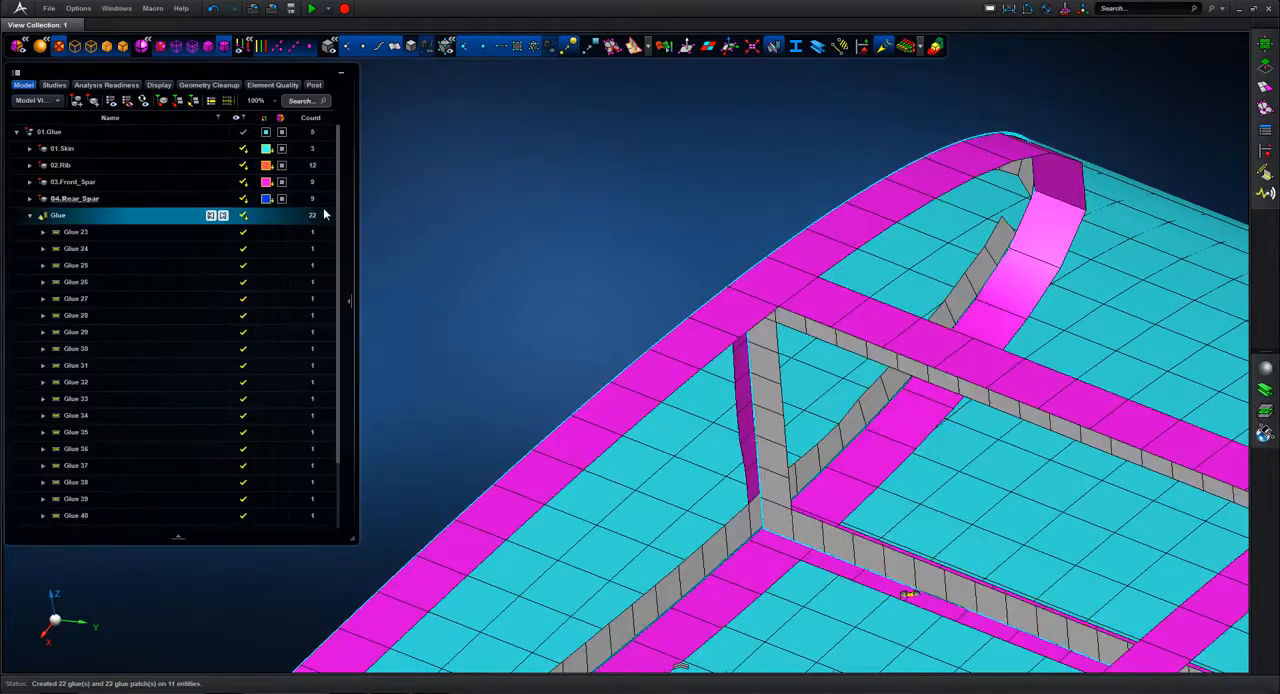
{"action": "scroll", "coordinate": [350, 270], "scroll_direction": "down", "scroll_amount": 2}
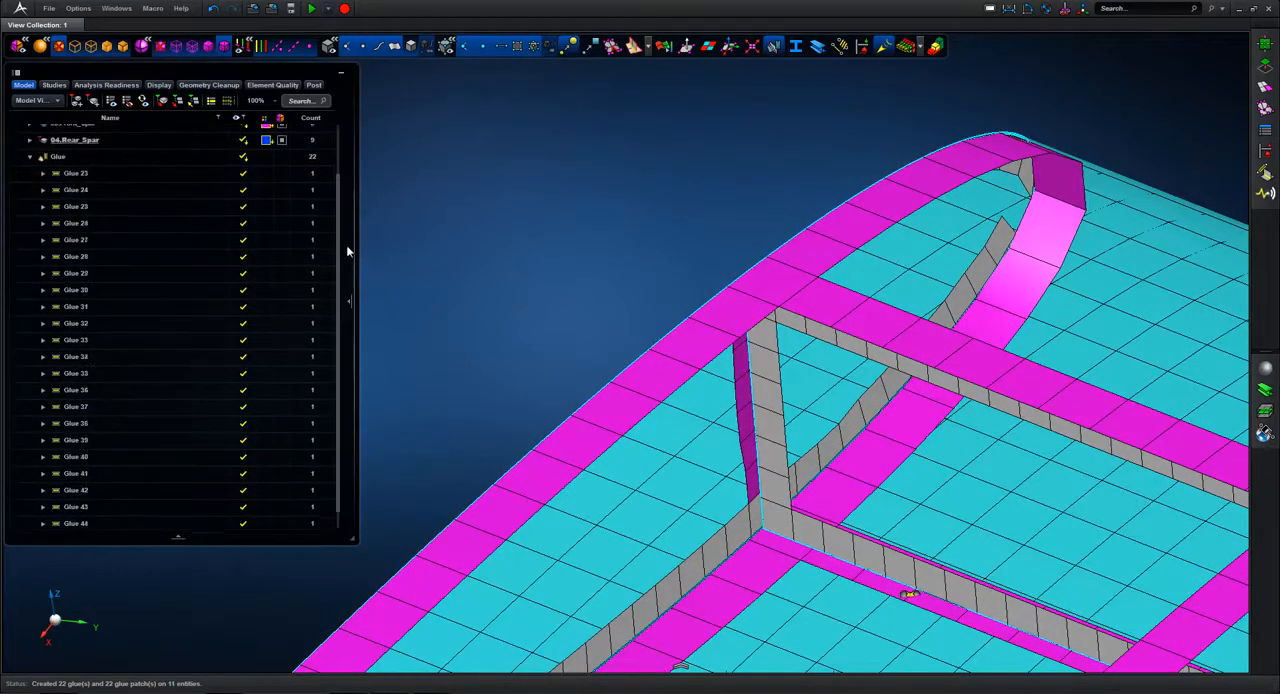
{"action": "left_click", "coordinate": [83, 178]}
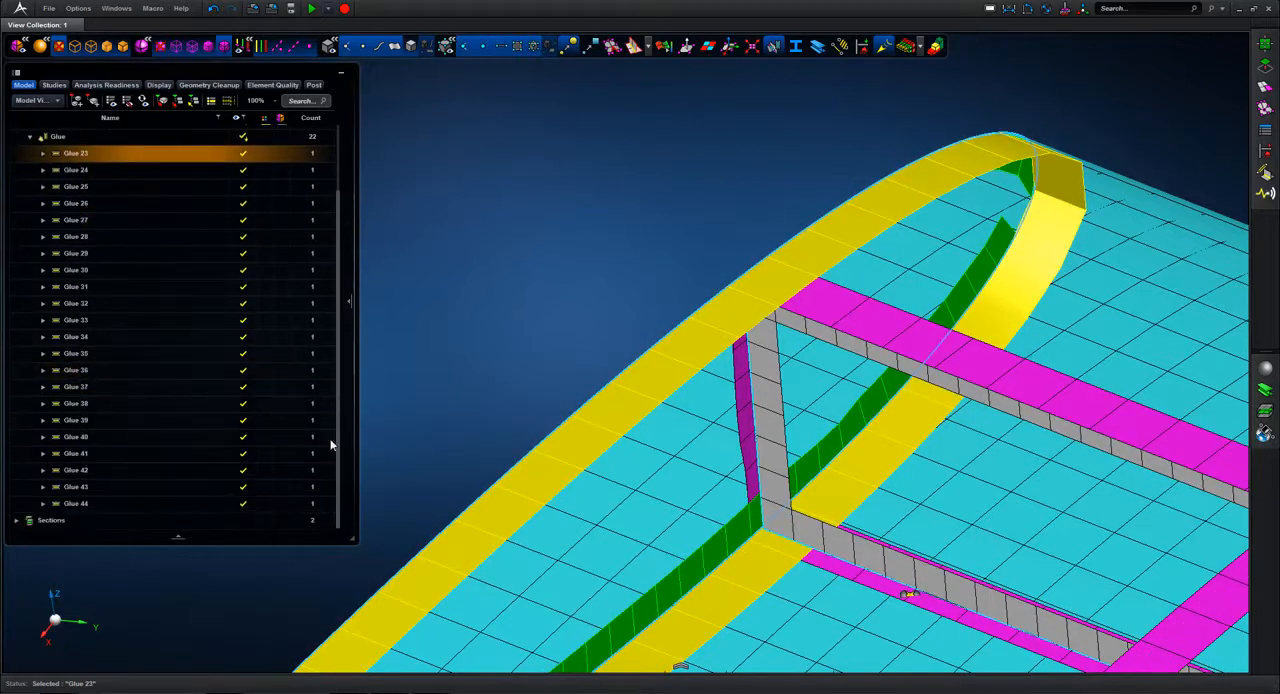
{"action": "left_click", "coordinate": [93, 504], "text": "shift"}
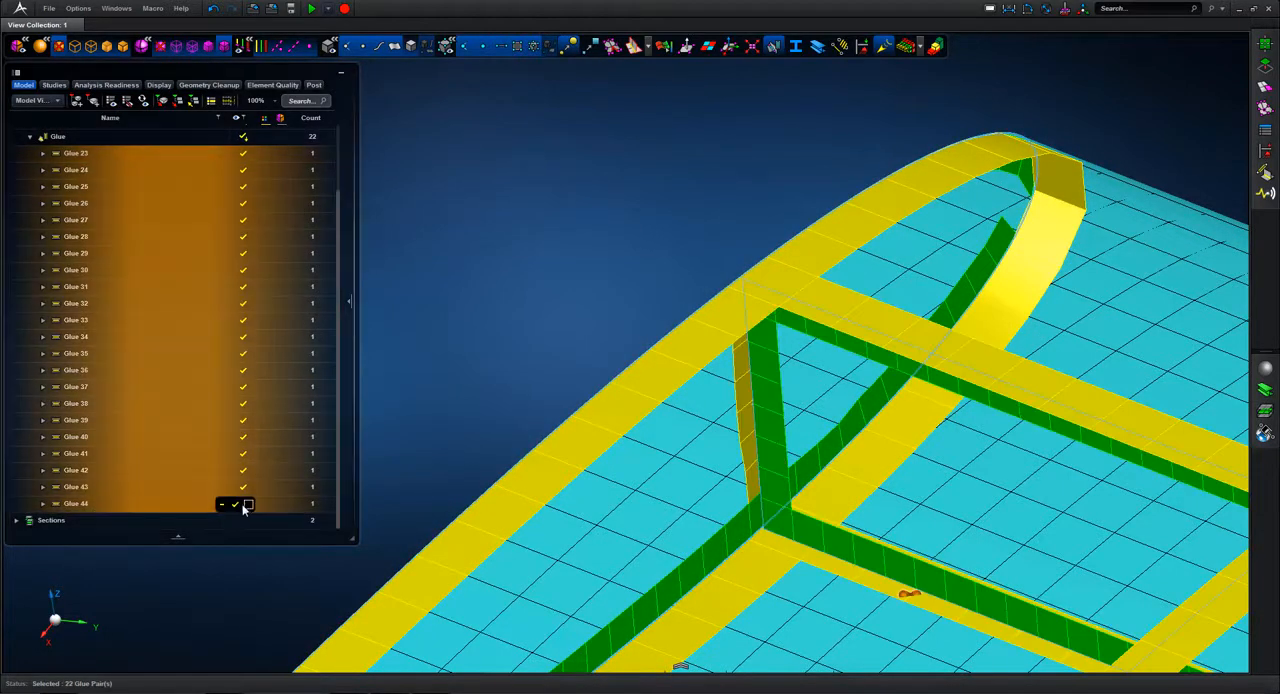
{"action": "left_click", "coordinate": [248, 505]}
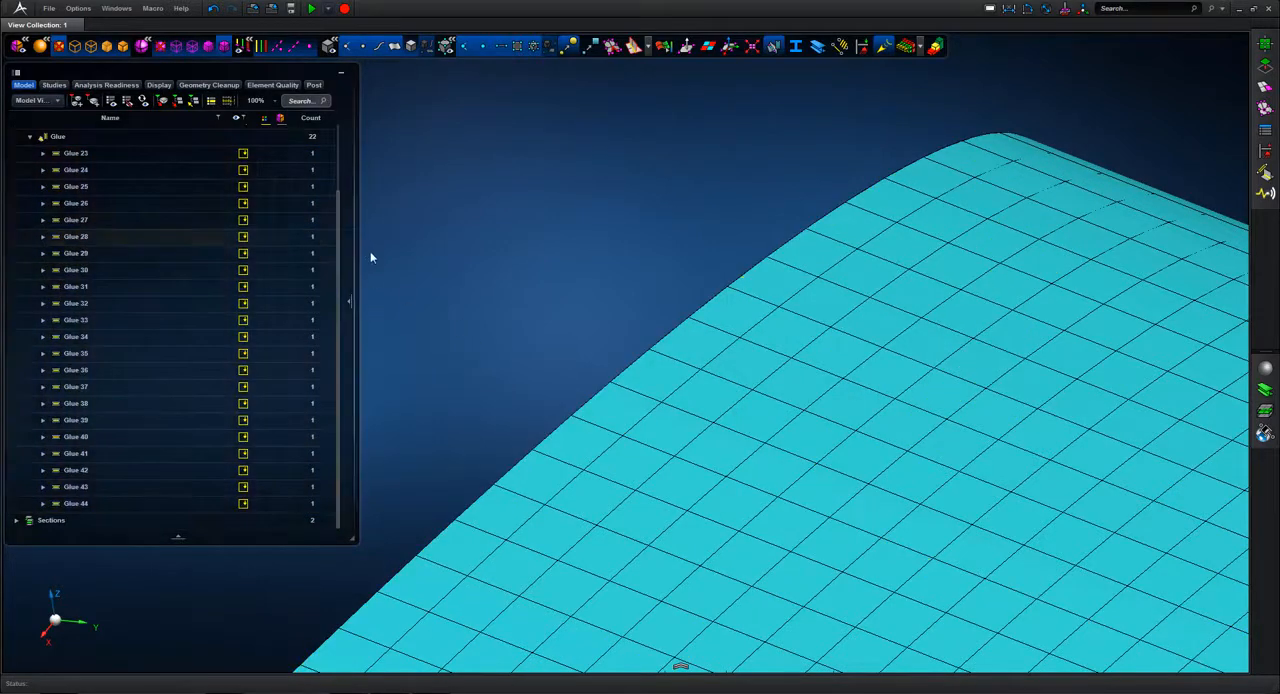
Step: Show only the Glue 23 pair and examine its patches between the end rib and the skin
{"action": "left_click", "coordinate": [235, 154]}
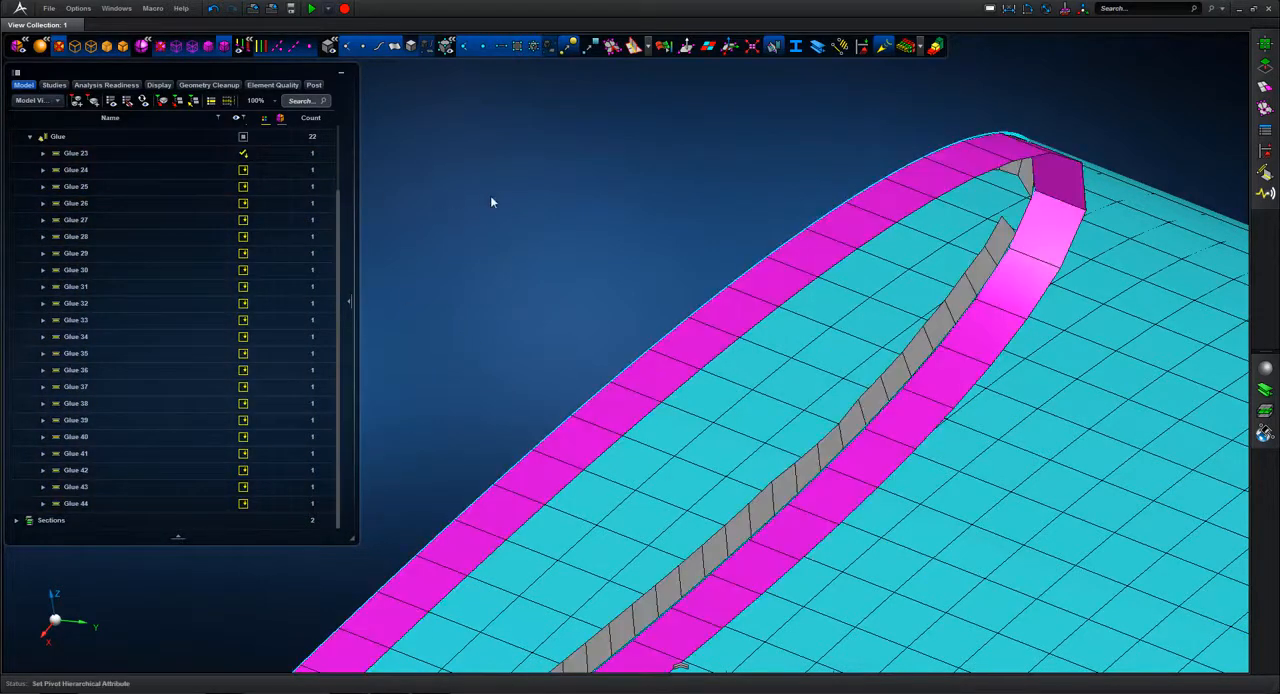
{"action": "scroll", "coordinate": [490, 199], "scroll_direction": "down", "scroll_amount": 6}
{"action": "scroll", "coordinate": [719, 140], "scroll_direction": "down", "scroll_amount": 2}
{"action": "middle_click_drag", "start_coordinate": [719, 140], "coordinate": [900, 215]}
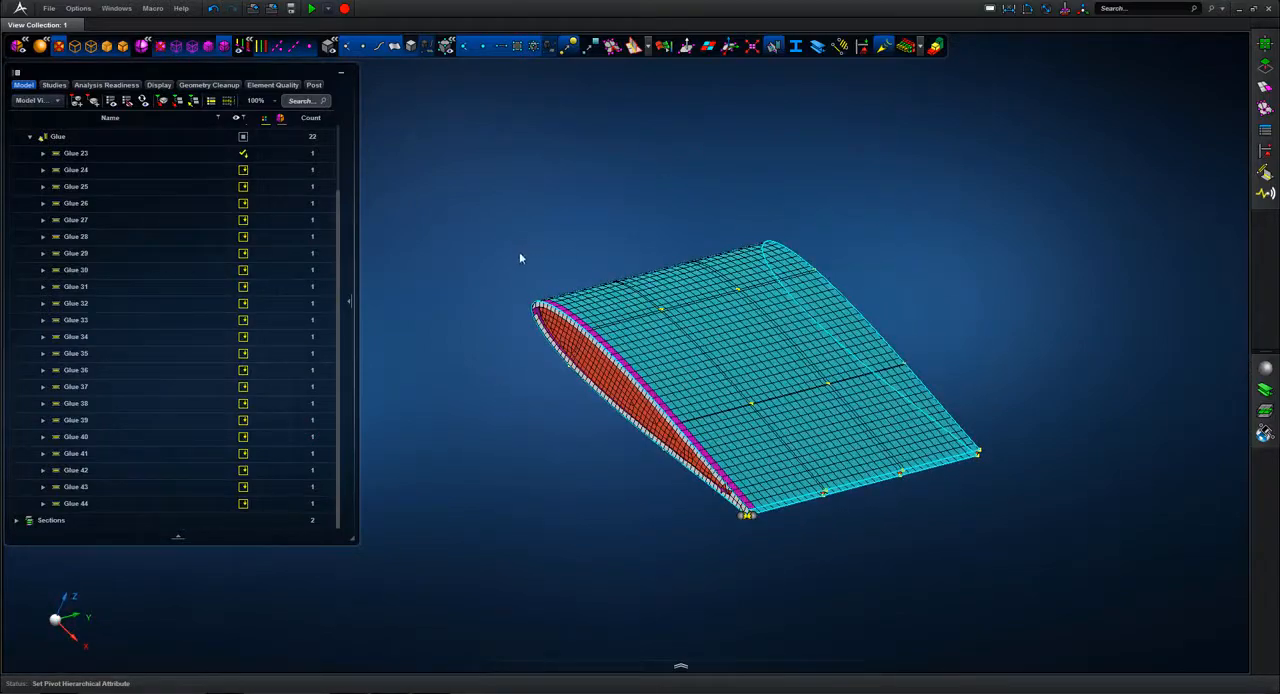
{"action": "right_click_drag", "start_coordinate": [519, 253], "coordinate": [656, 437]}
{"action": "middle_click_drag", "start_coordinate": [675, 324], "coordinate": [560, 300]}
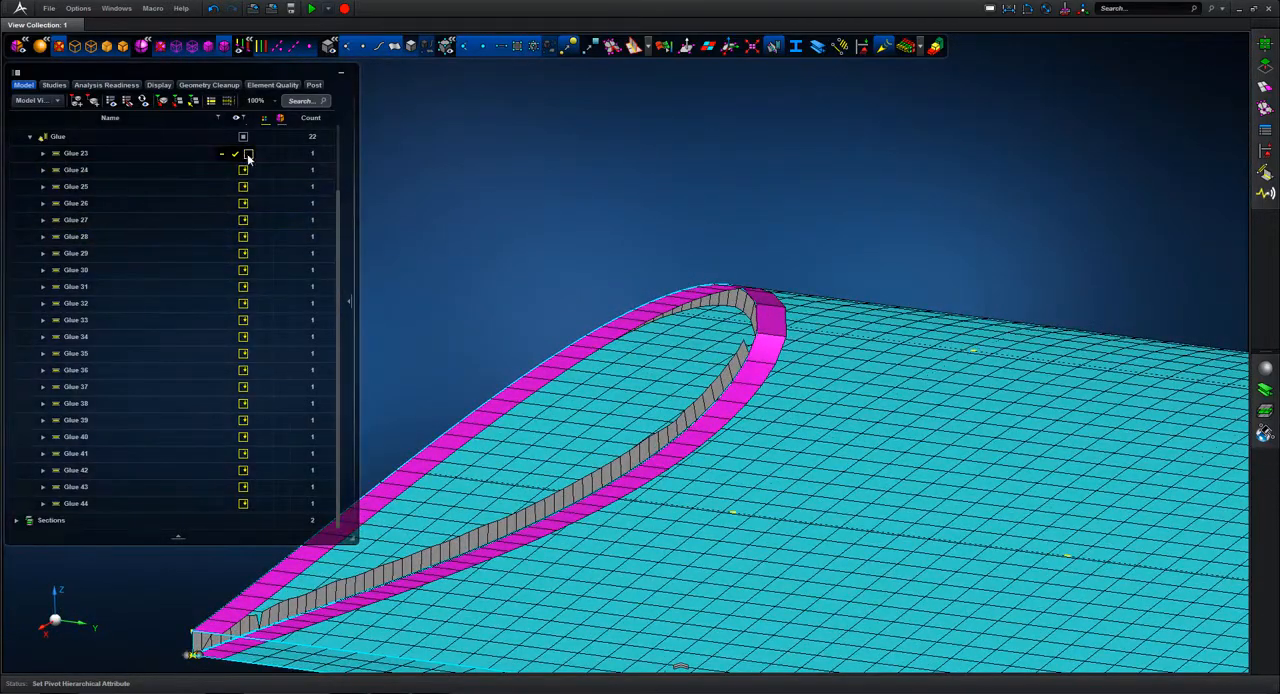
Step: Hide Glue 23 and show the Glue 24, Glue 25 and Glue 26 pairs
{"action": "left_click", "coordinate": [248, 156]}
{"action": "left_click", "coordinate": [237, 172]}
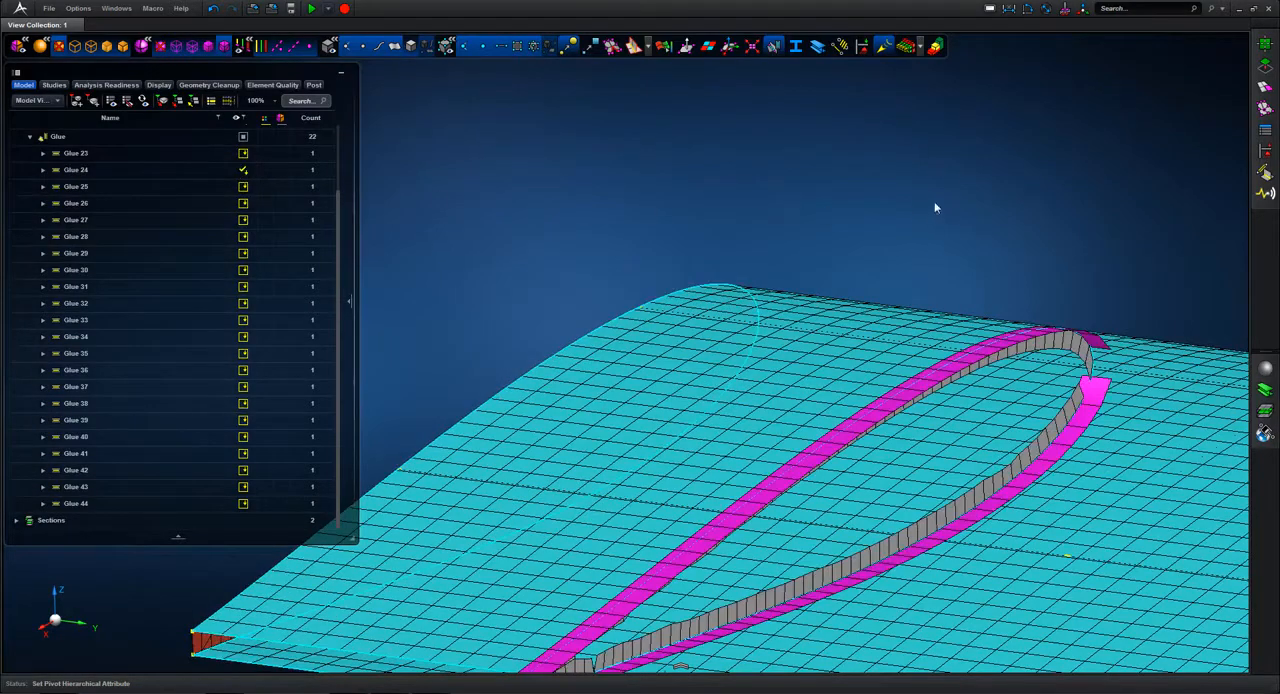
{"action": "scroll", "coordinate": [940, 203], "scroll_direction": "down", "scroll_amount": 6}
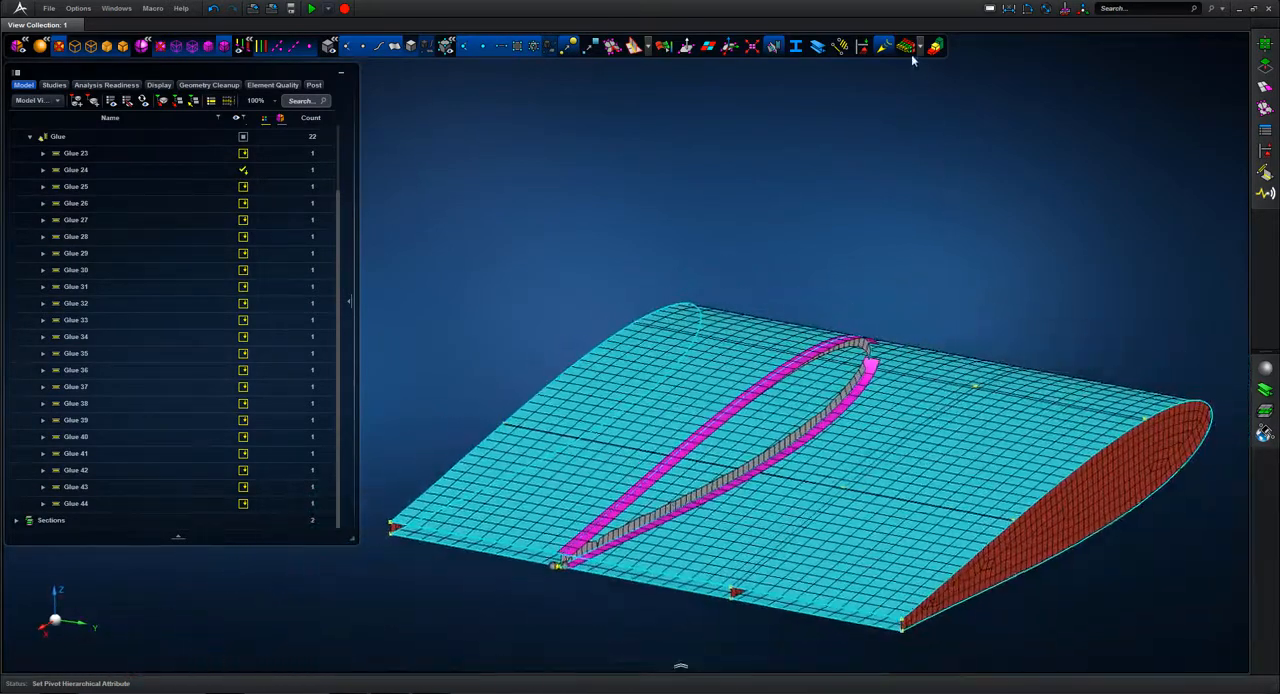
{"action": "left_click", "coordinate": [240, 188]}
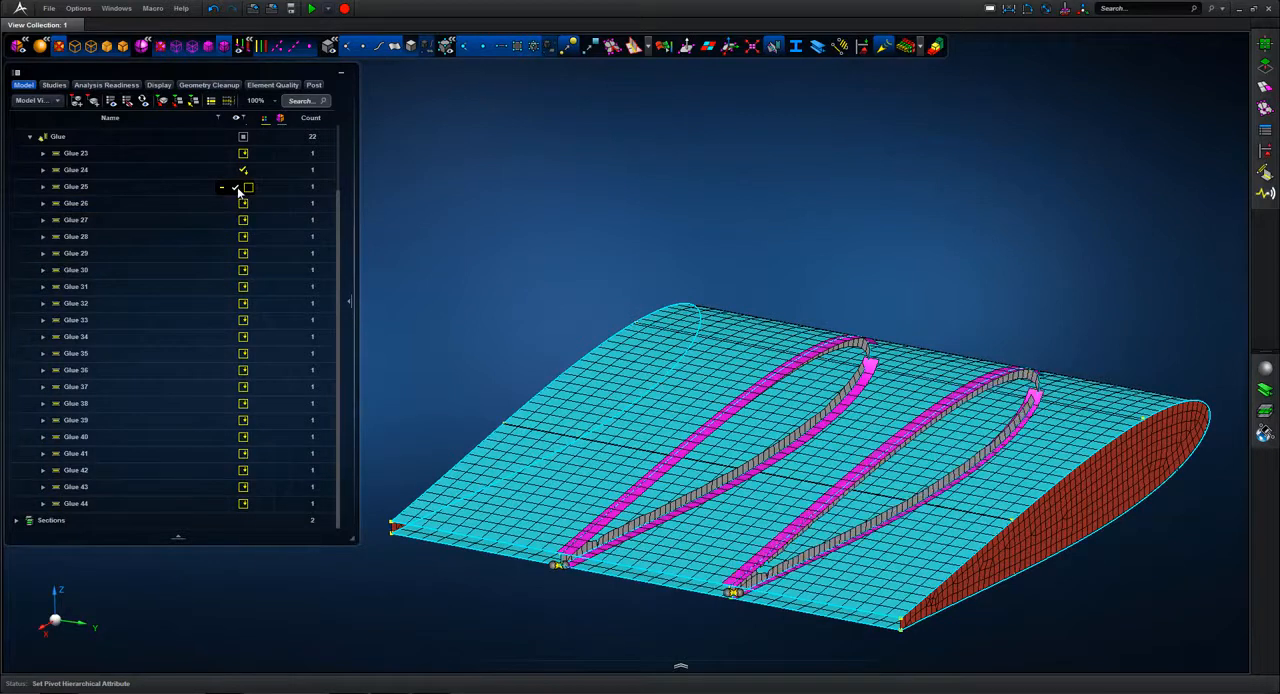
{"action": "left_click", "coordinate": [239, 206]}
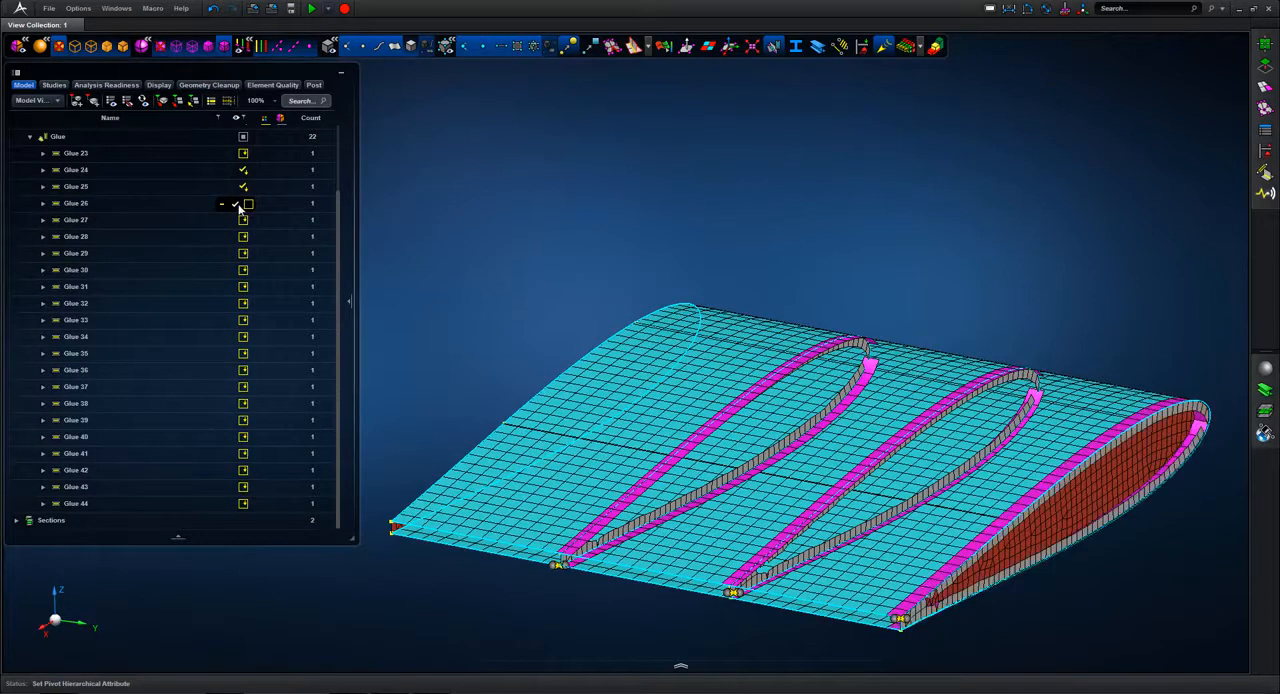
Step: Show the Glue 27 through Glue 31 pairs and examine their patches along the spars and skin
{"action": "left_click", "coordinate": [236, 222]}
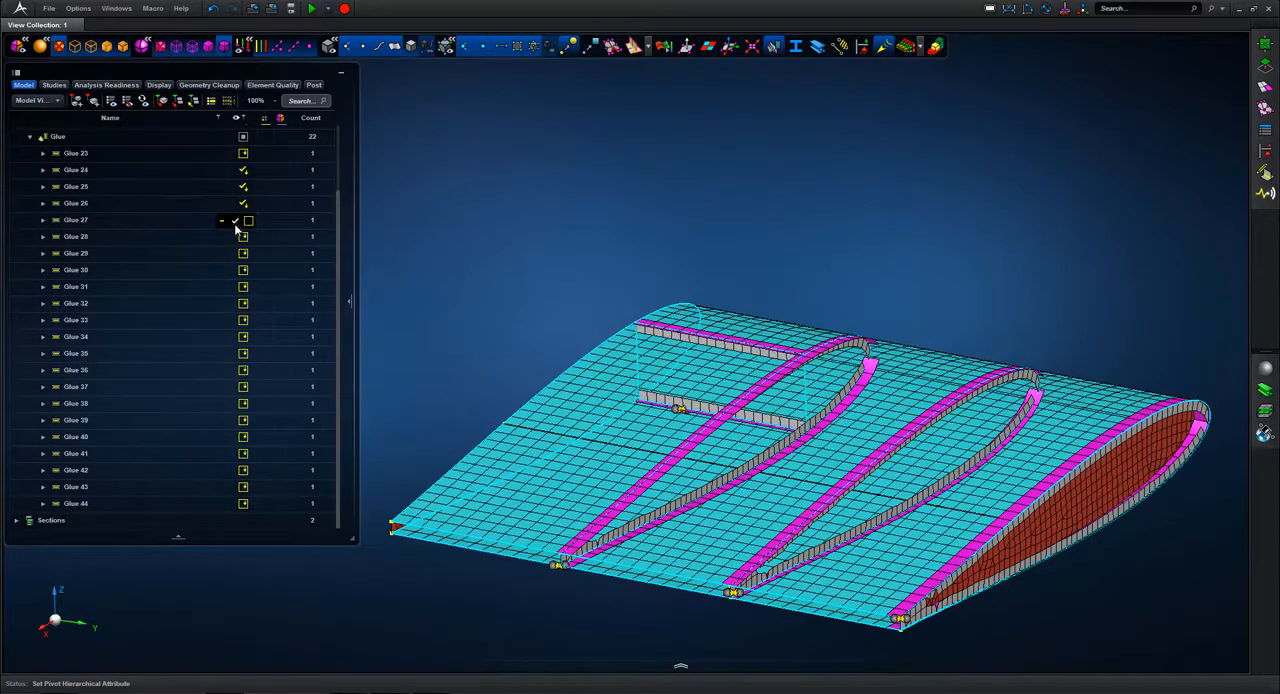
{"action": "left_click", "coordinate": [236, 239]}
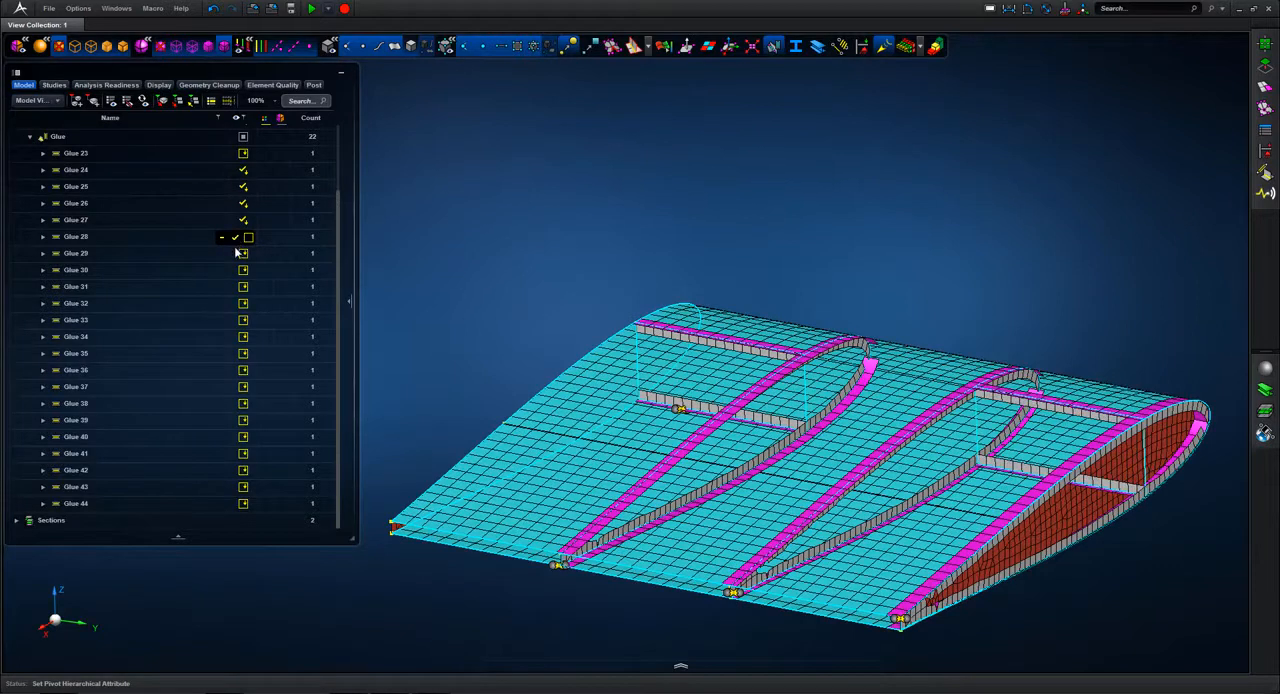
{"action": "left_click", "coordinate": [236, 256]}
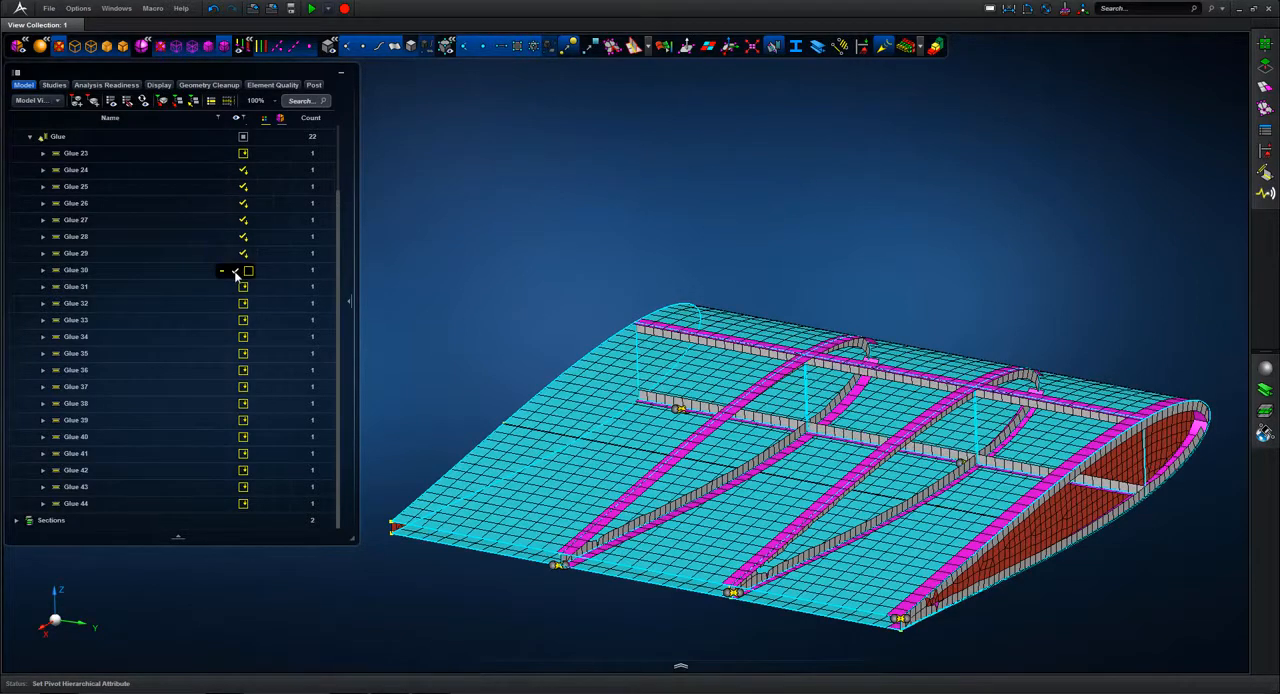
{"action": "left_click", "coordinate": [236, 273]}
{"action": "left_click", "coordinate": [236, 289]}
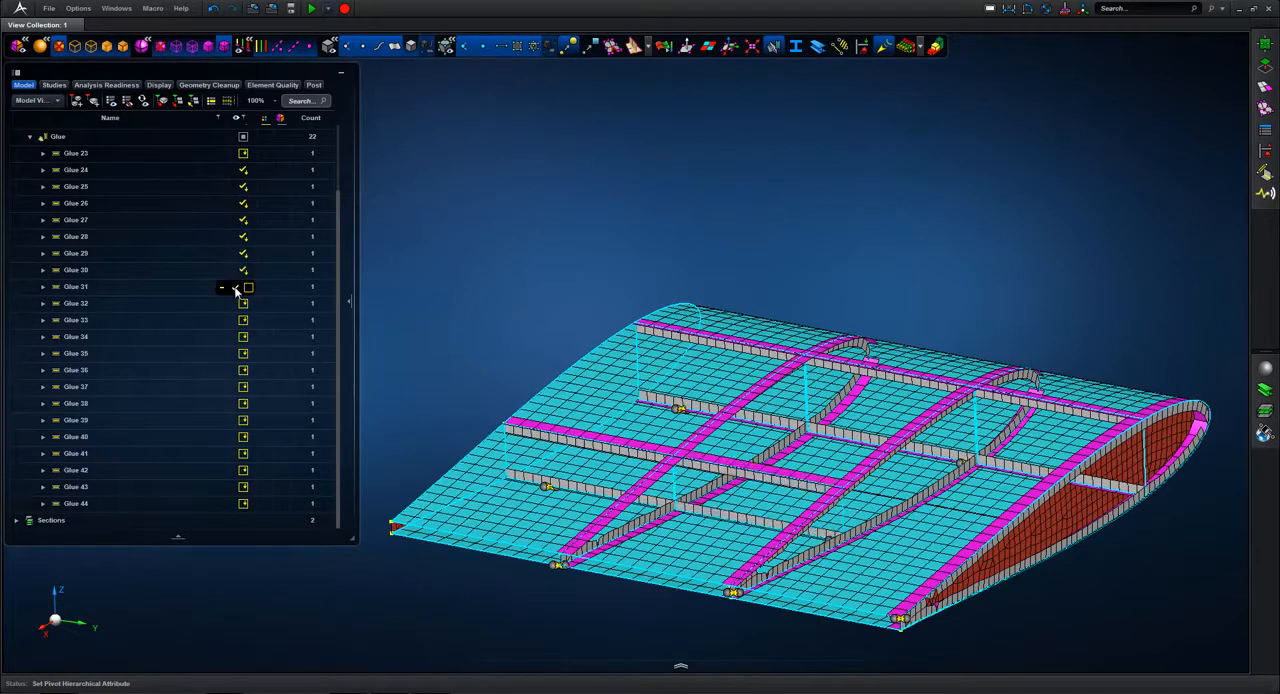
{"action": "middle_click_drag", "start_coordinate": [571, 211], "coordinate": [514, 216]}
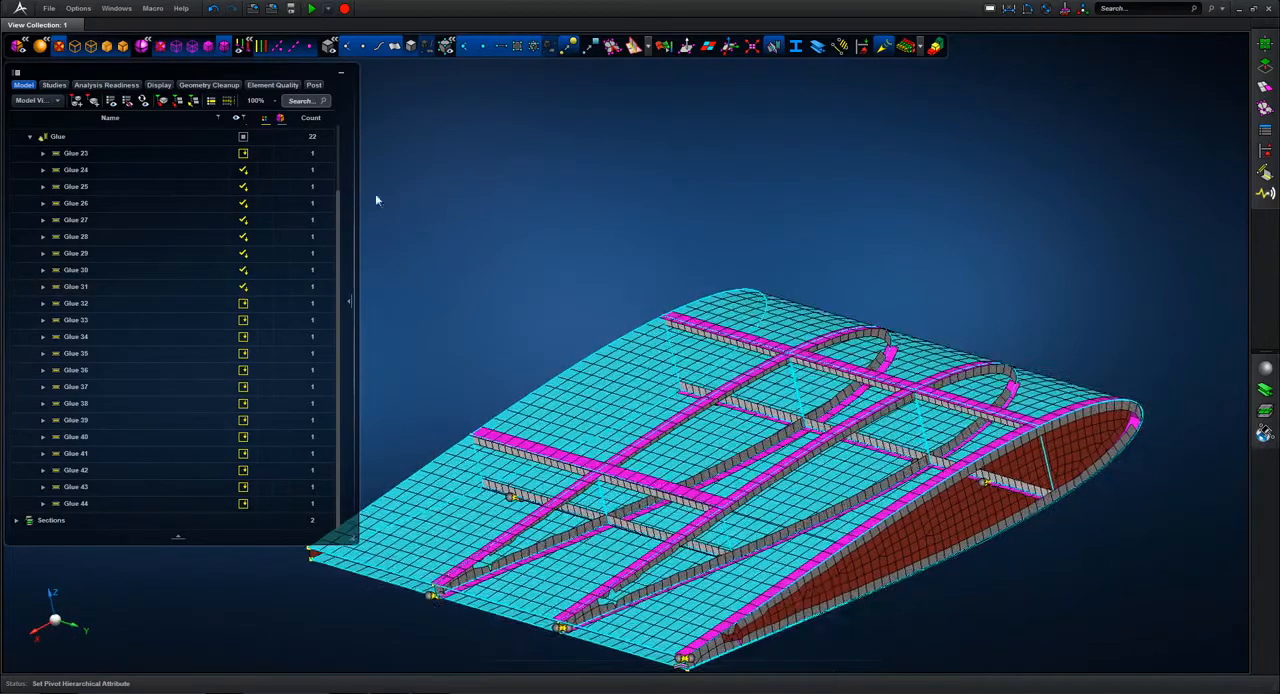
Step: Show every pair in the Glue group and turn off the glue display
{"action": "left_click", "coordinate": [243, 136]}
{"action": "middle_click_drag", "start_coordinate": [860, 242], "coordinate": [894, 166]}
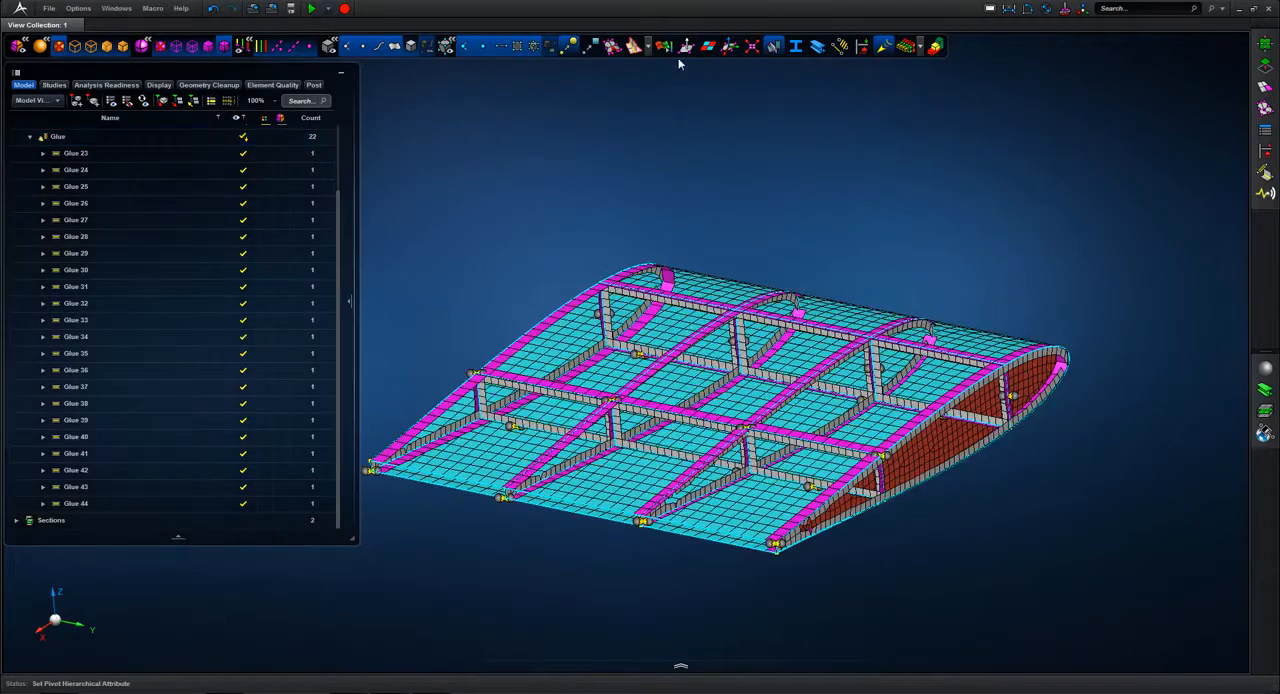
{"action": "left_click", "coordinate": [778, 47]}
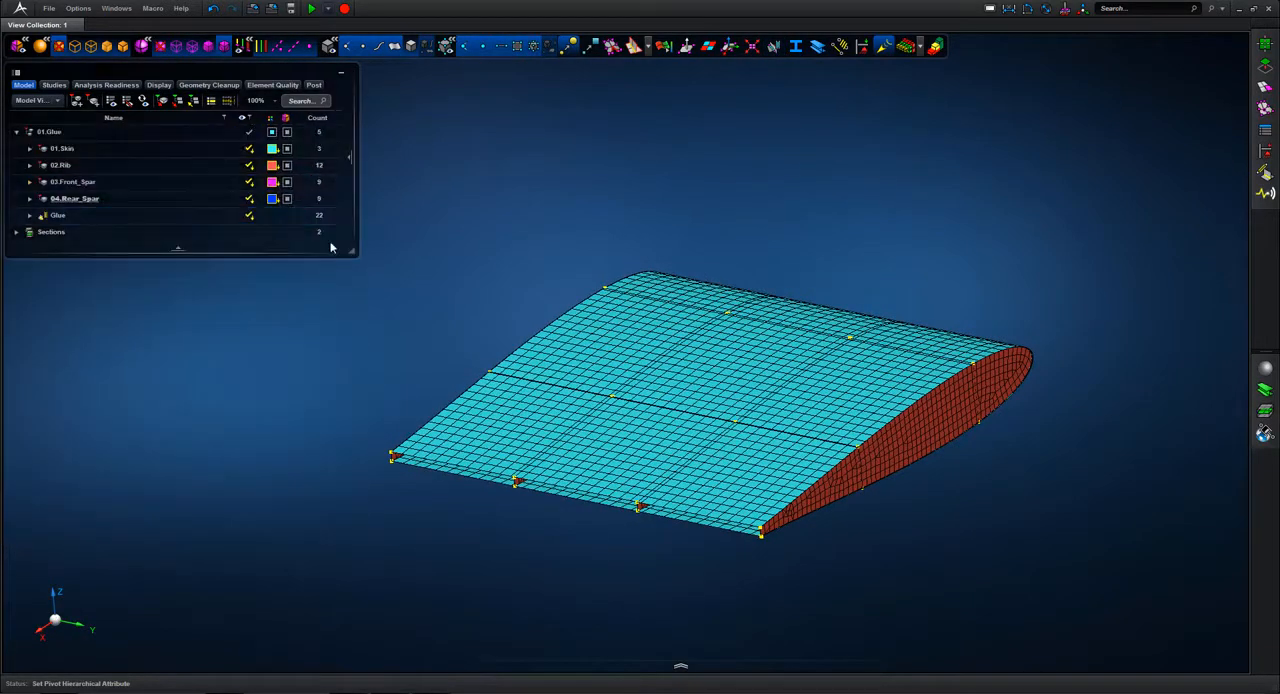
{"action": "scroll", "coordinate": [911, 203], "scroll_direction": "down", "scroll_amount": 1}
{"action": "scroll", "coordinate": [906, 194], "scroll_direction": "up", "scroll_amount": 2}
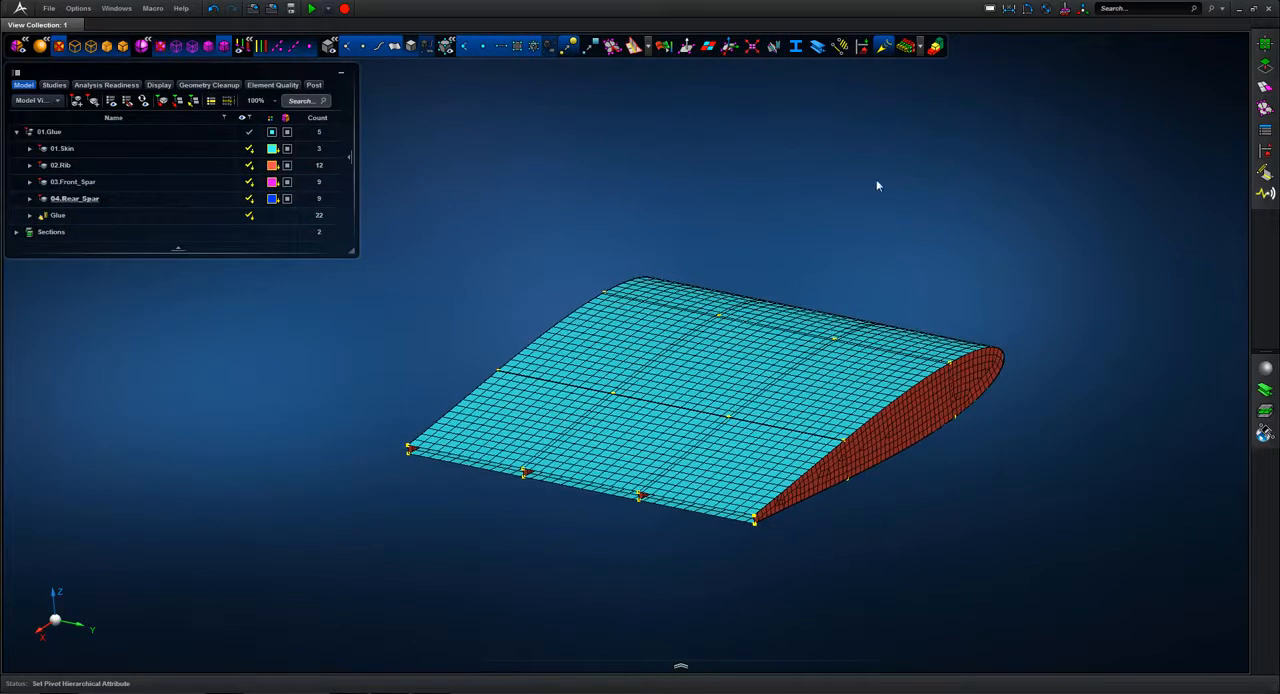
Step: Assign the Alu_7075 material to the skin, ribs and both spars of the wing
{"action": "left_click", "coordinate": [1265, 370]}
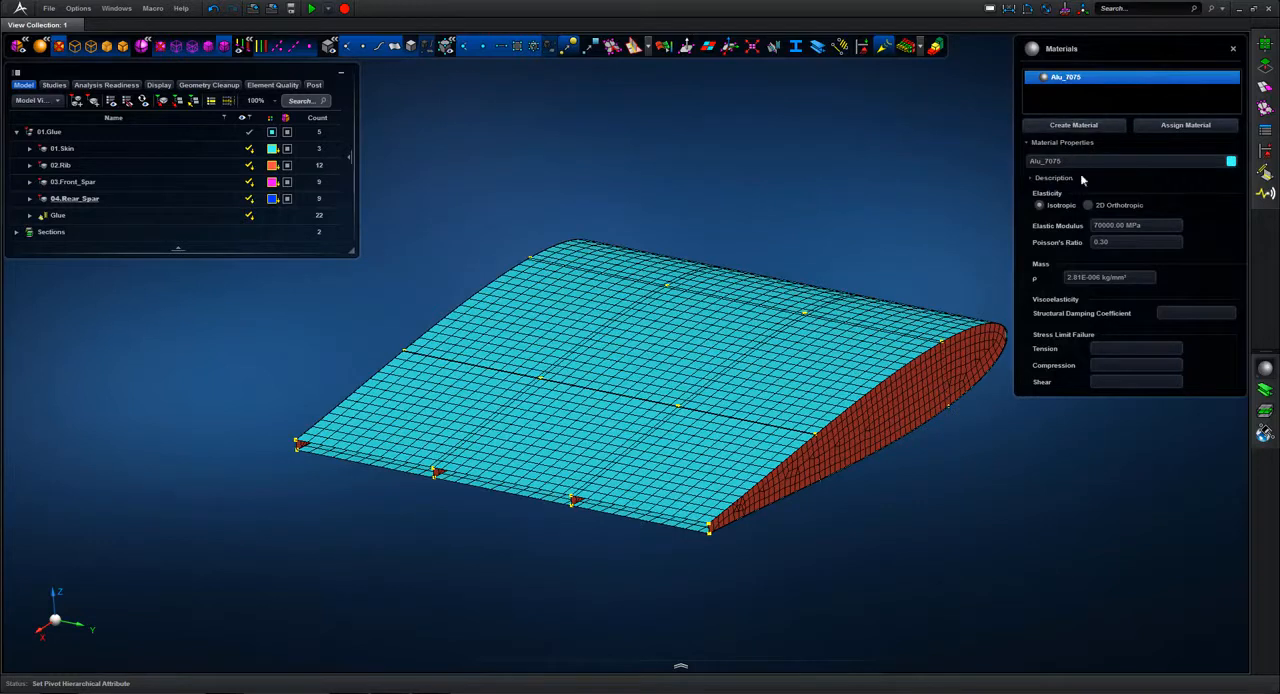
{"action": "left_click", "coordinate": [1158, 127]}
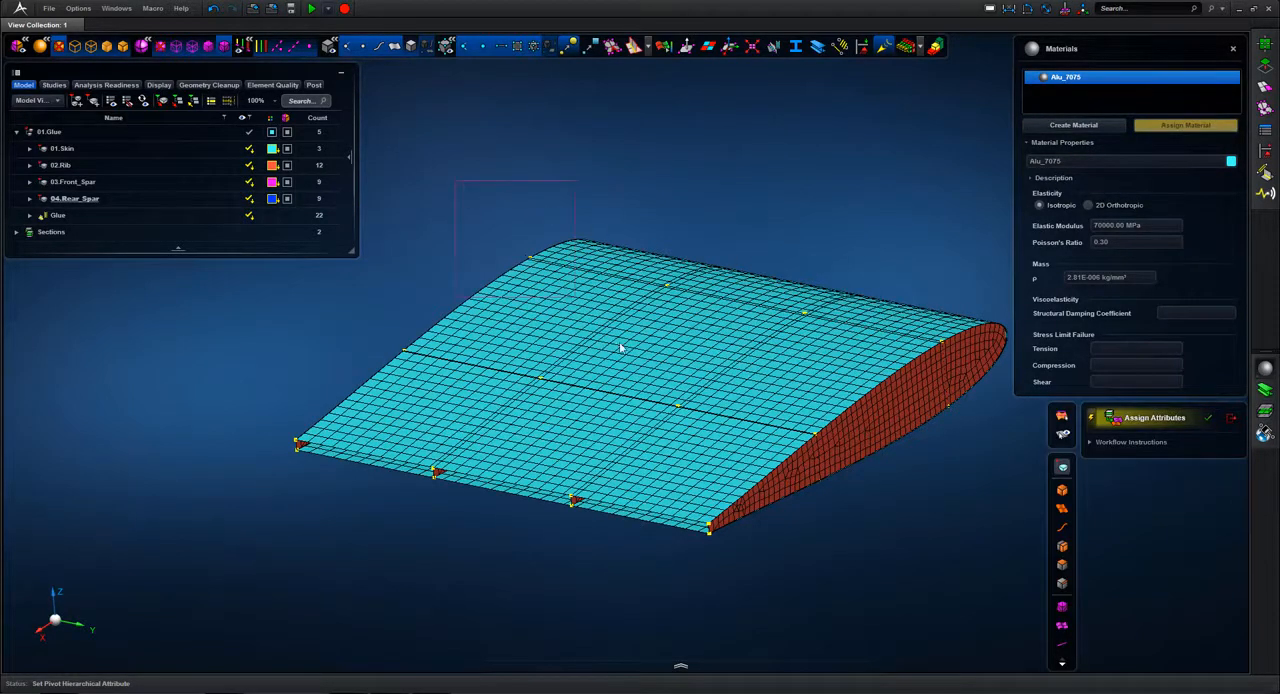
{"action": "left_click_drag", "start_coordinate": [620, 347], "coordinate": [934, 601]}
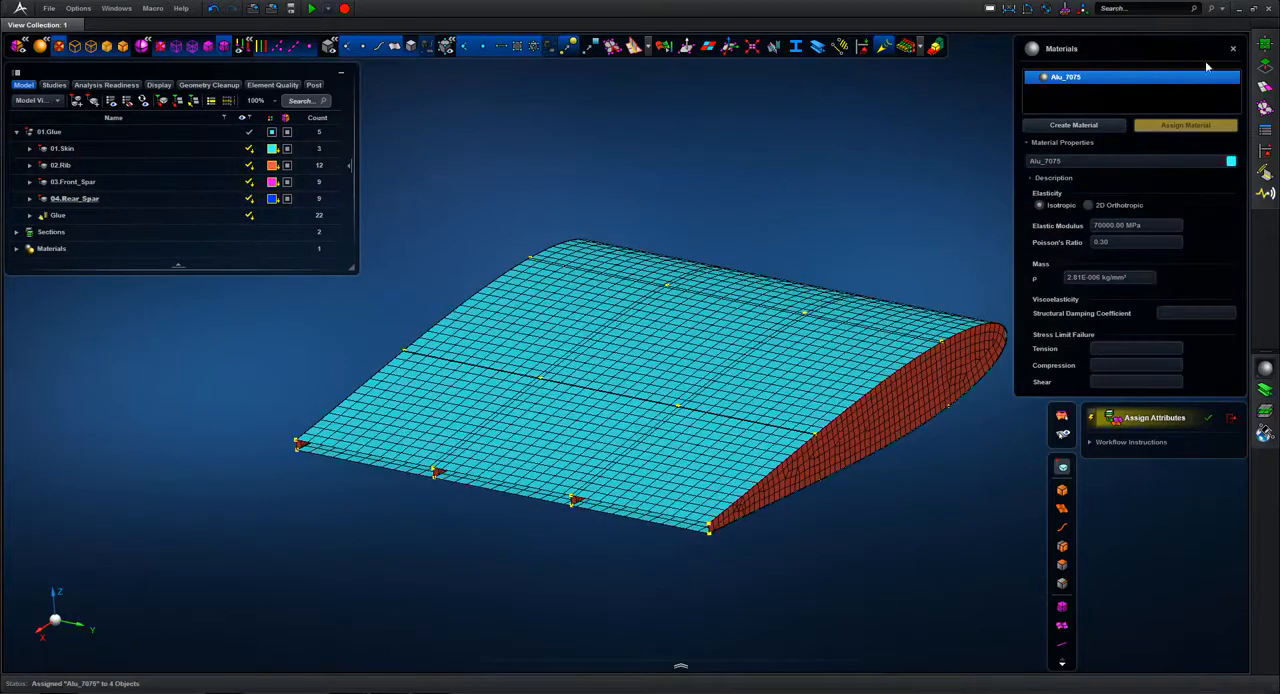
{"action": "left_click", "coordinate": [1234, 49]}
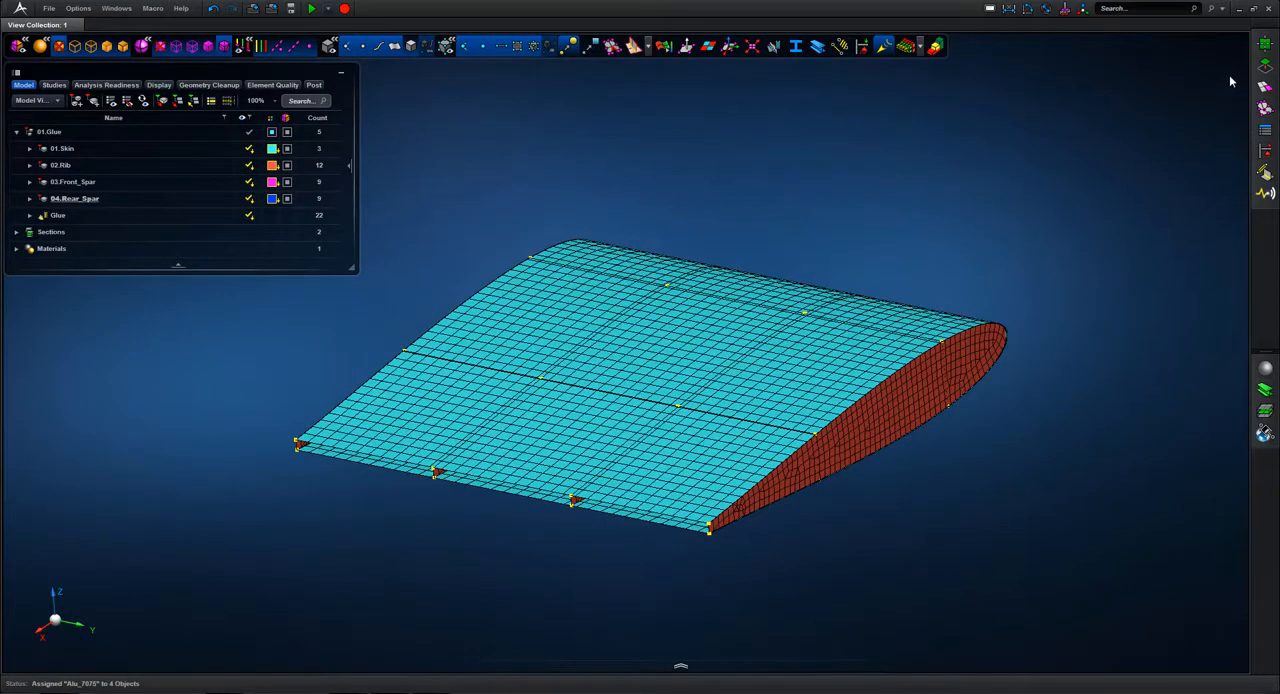
Step: Apply a clamped displacement constraint named Fixed to the rib face at the wing's negative-Y end and turn on the constraint display
{"action": "left_click", "coordinate": [1265, 149]}
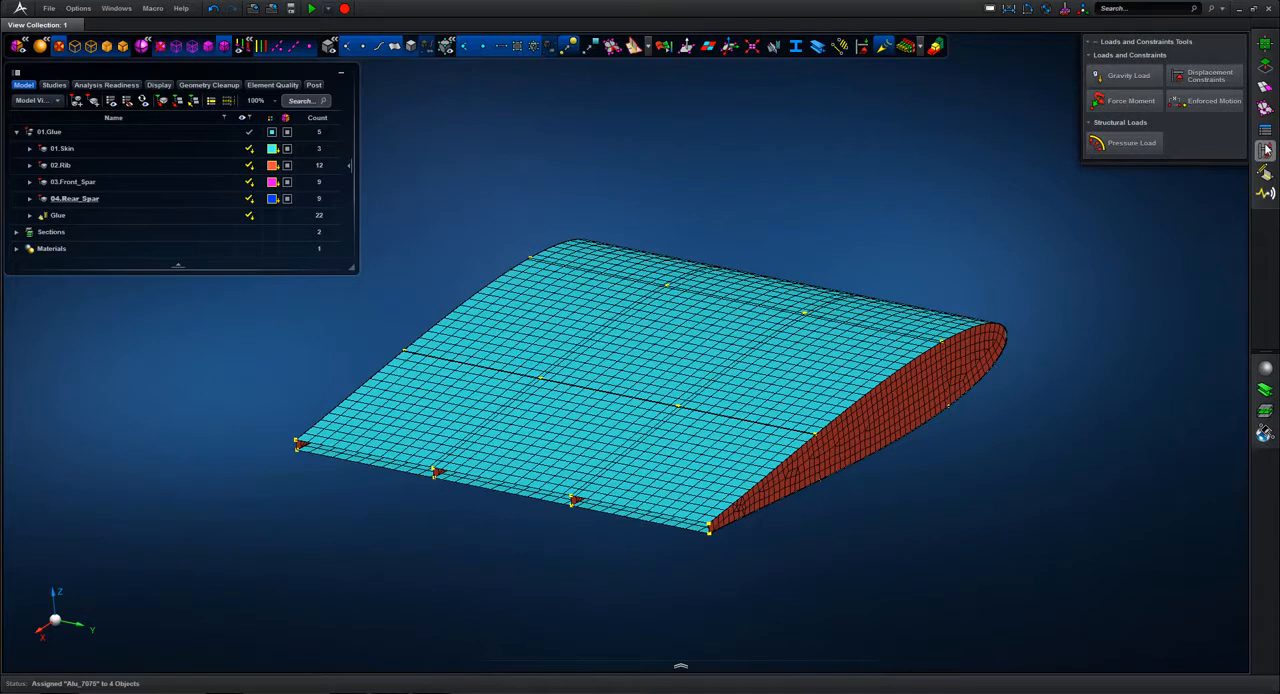
{"action": "left_click", "coordinate": [1208, 76]}
{"action": "left_click", "coordinate": [1076, 270]}
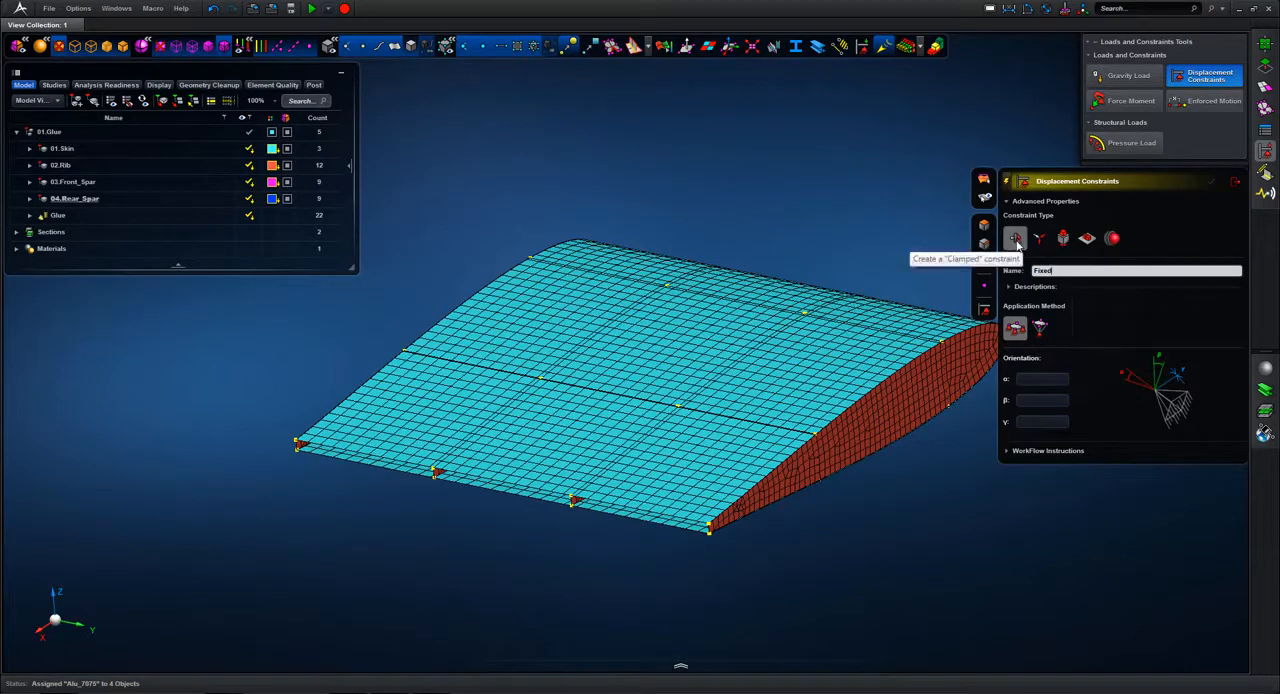
{"action": "left_click", "coordinate": [986, 229]}
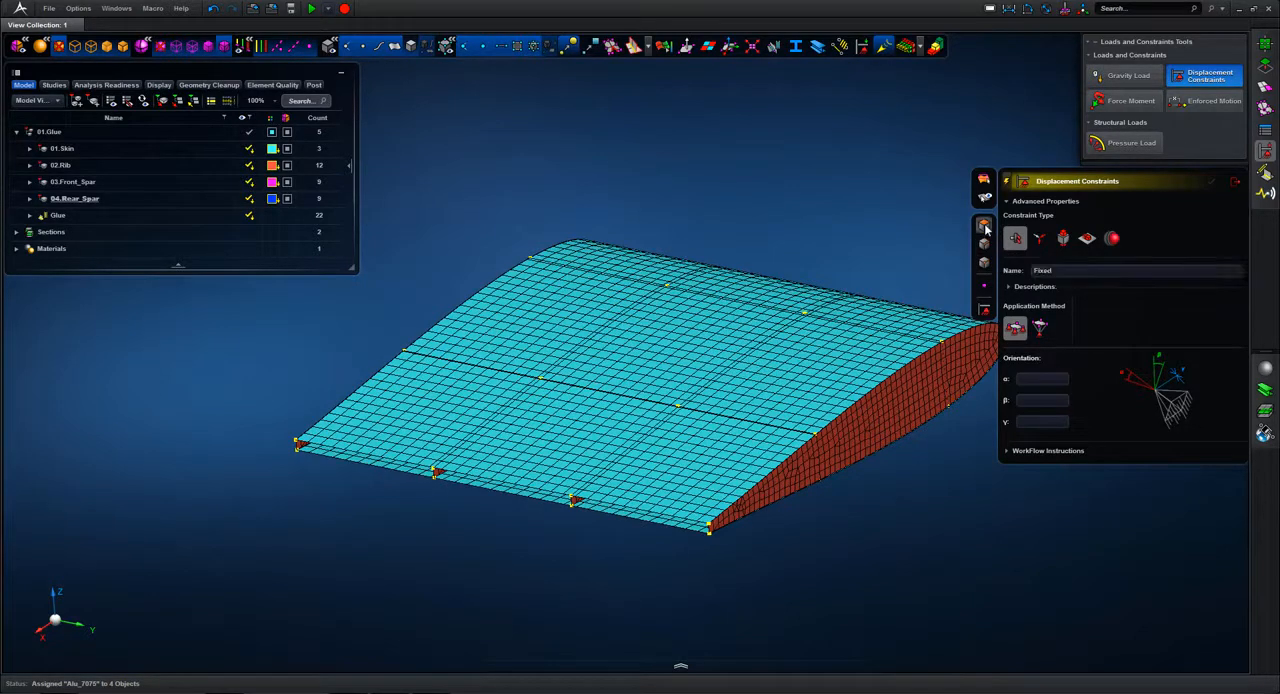
{"action": "middle_click_drag", "start_coordinate": [757, 198], "coordinate": [824, 198]}
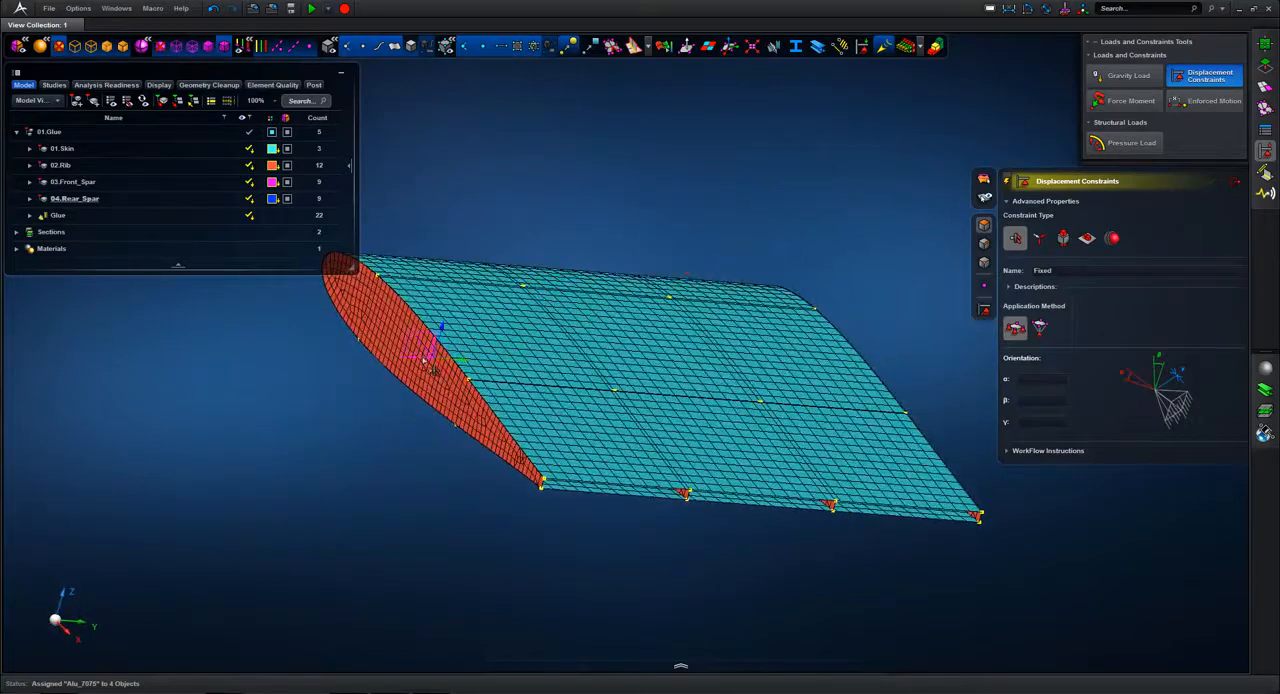
{"action": "left_click", "coordinate": [420, 352]}
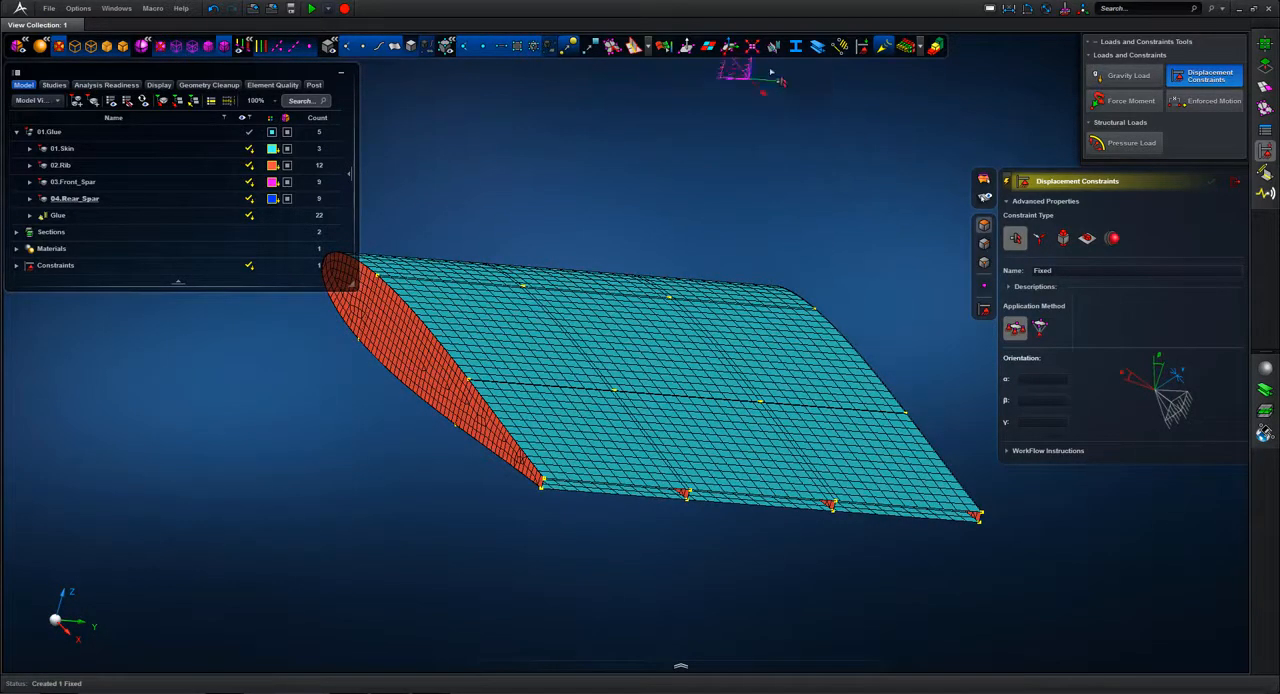
{"action": "left_click", "coordinate": [862, 47]}
Step: Start a remote, rigid enforced motion on the rib face at the positive-Y end and locate it at the rib's lower trailing-edge node
{"action": "right_click_drag", "start_coordinate": [830, 128], "coordinate": [610, 155]}
{"action": "left_click", "coordinate": [1213, 102]}
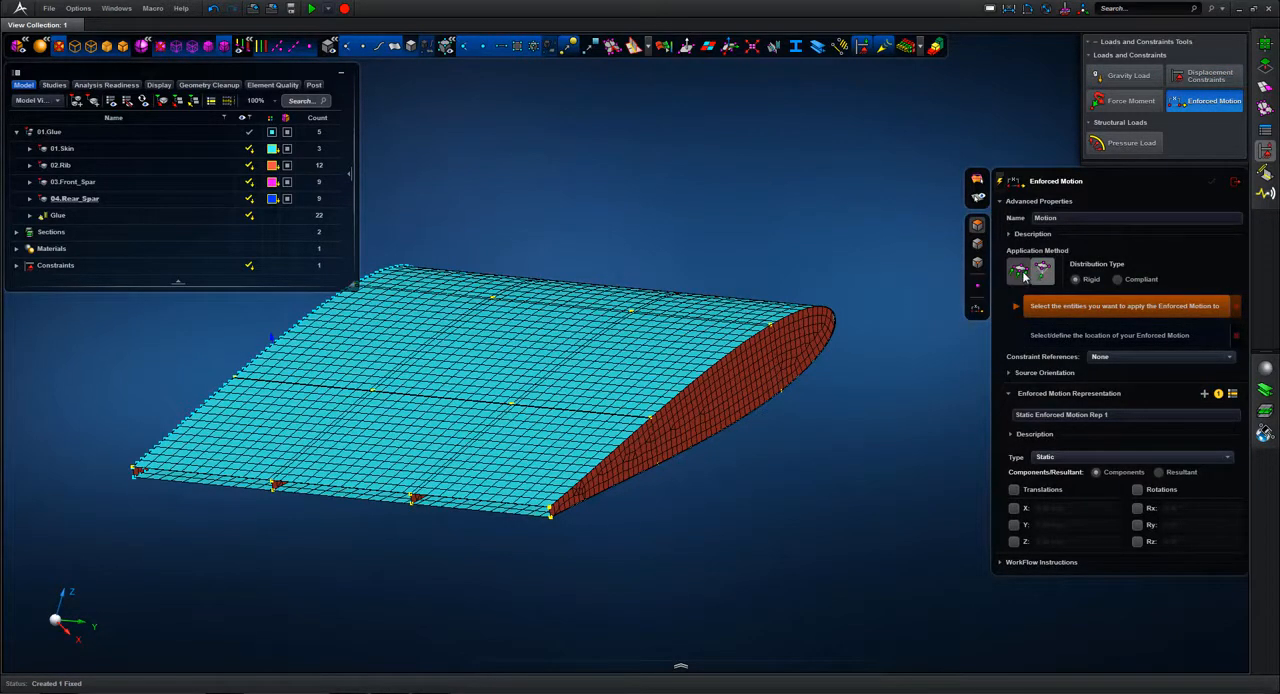
{"action": "left_click", "coordinate": [1044, 273]}
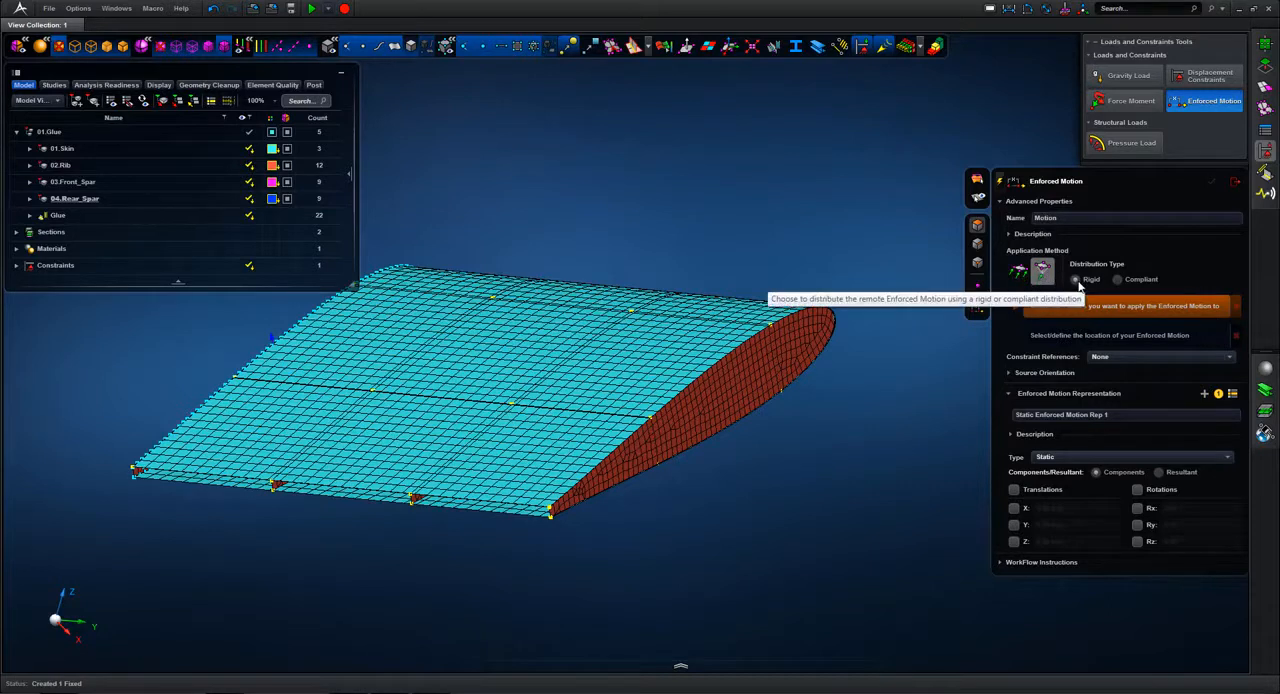
{"action": "left_click", "coordinate": [774, 371]}
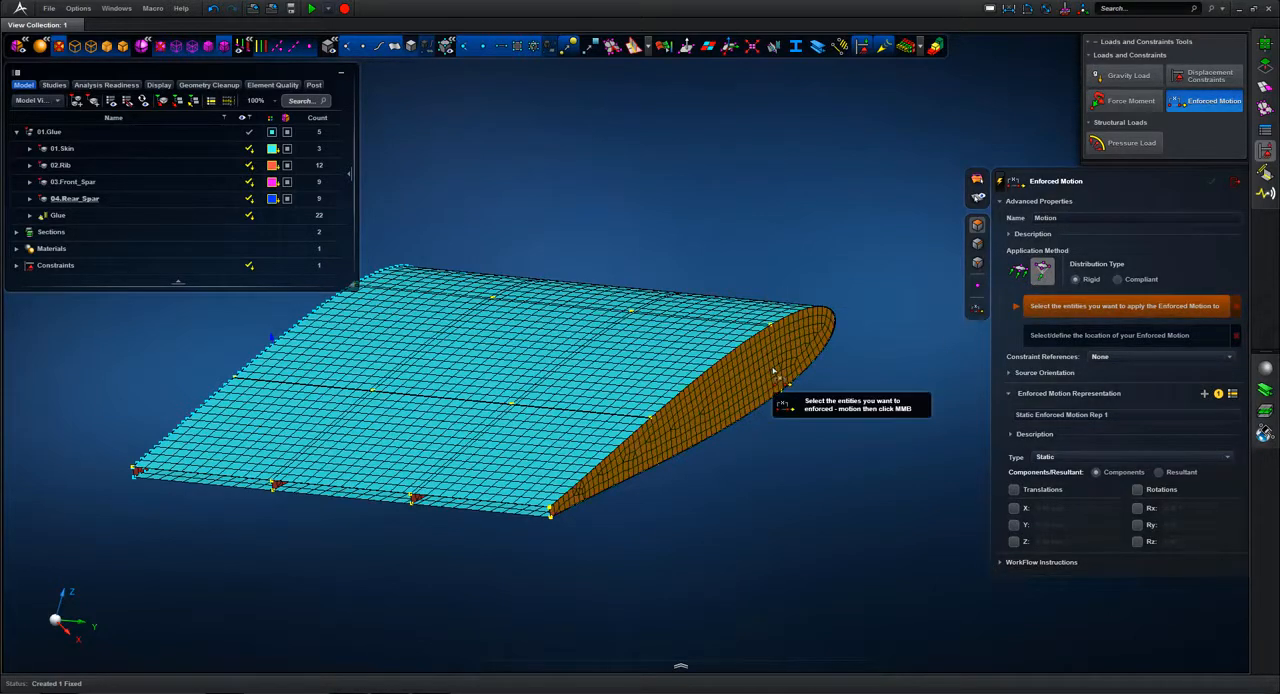
{"action": "middle_click", "coordinate": [810, 237]}
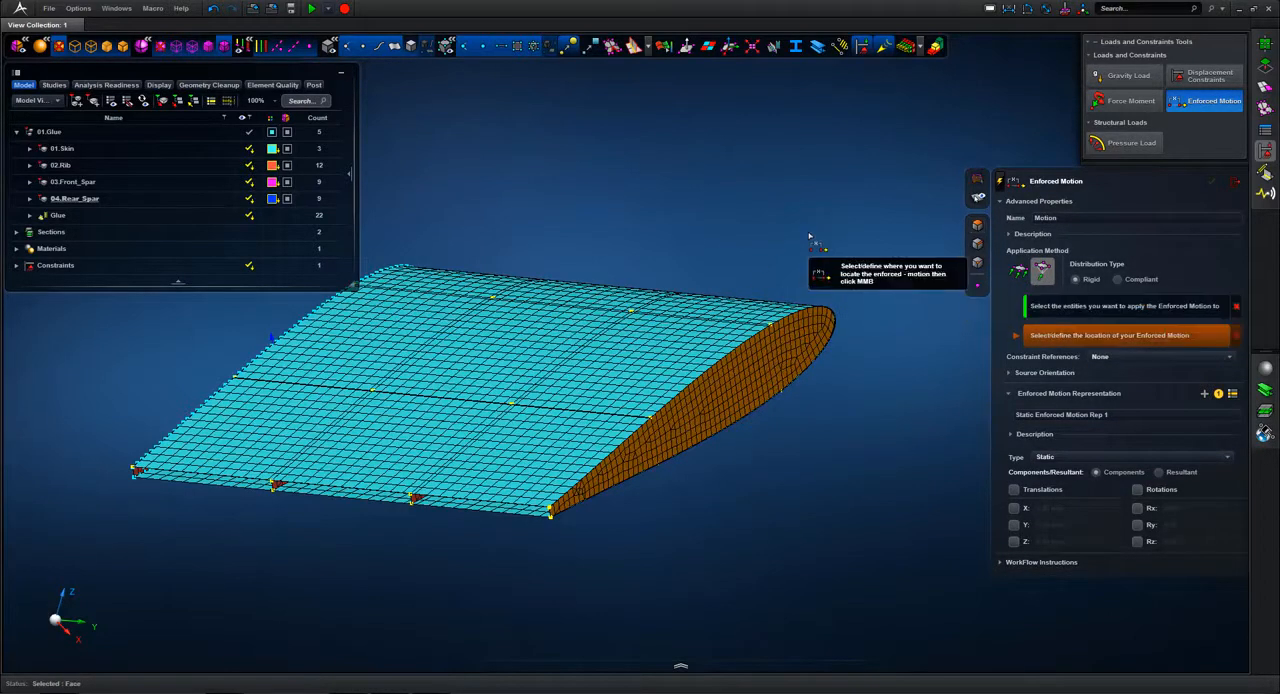
{"action": "scroll", "coordinate": [680, 580], "scroll_direction": "up", "scroll_amount": 5}
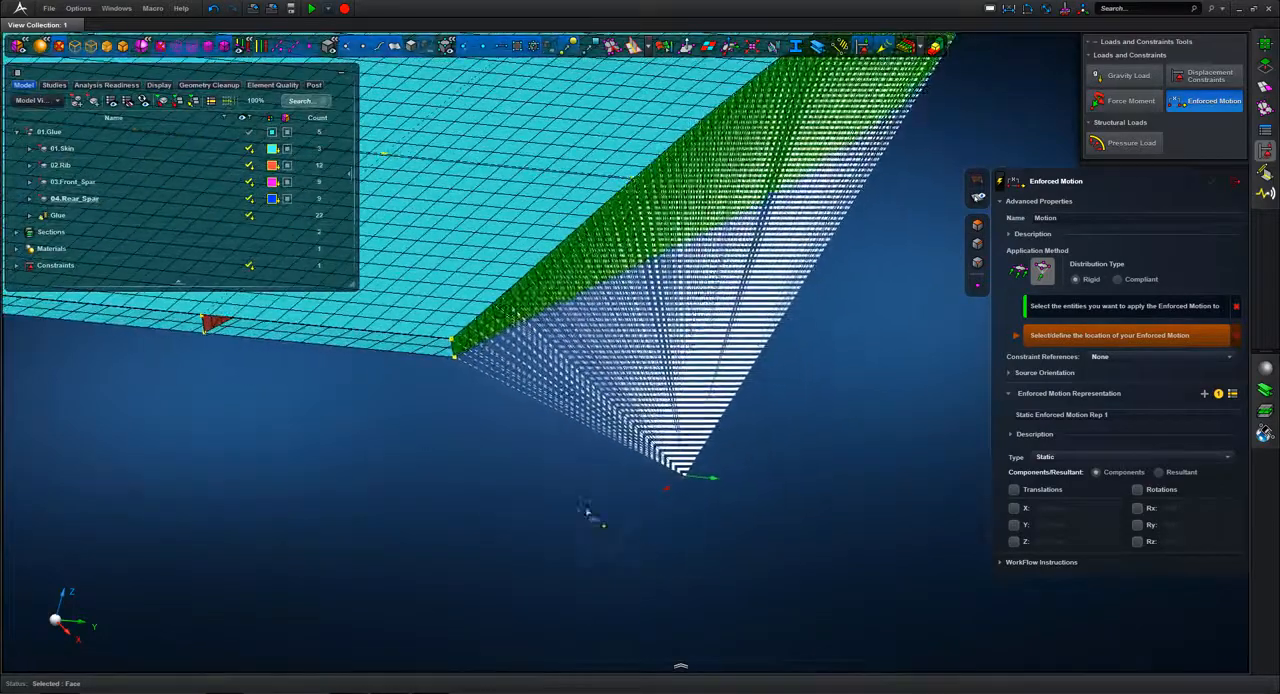
{"action": "left_click", "coordinate": [456, 359]}
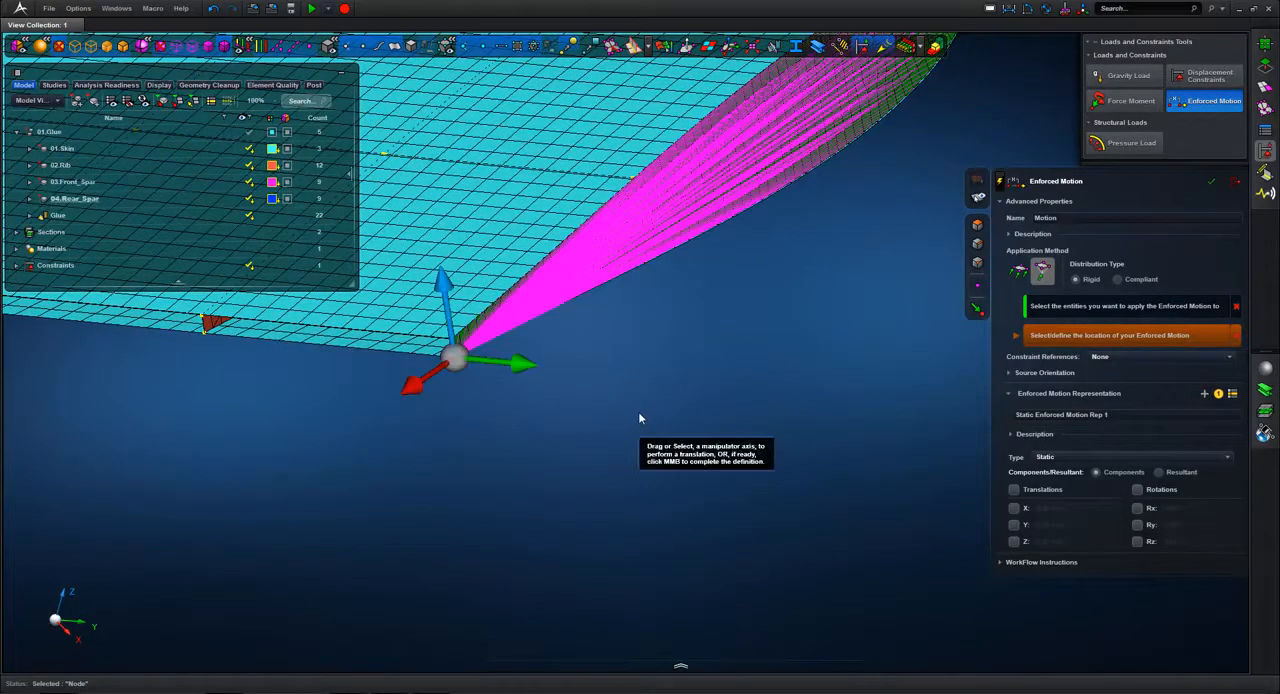
Step: Offset the enforced motion's location by -1300 mm along the X axis
{"action": "left_click", "coordinate": [416, 392]}
{"action": "left_click", "coordinate": [418, 402]}
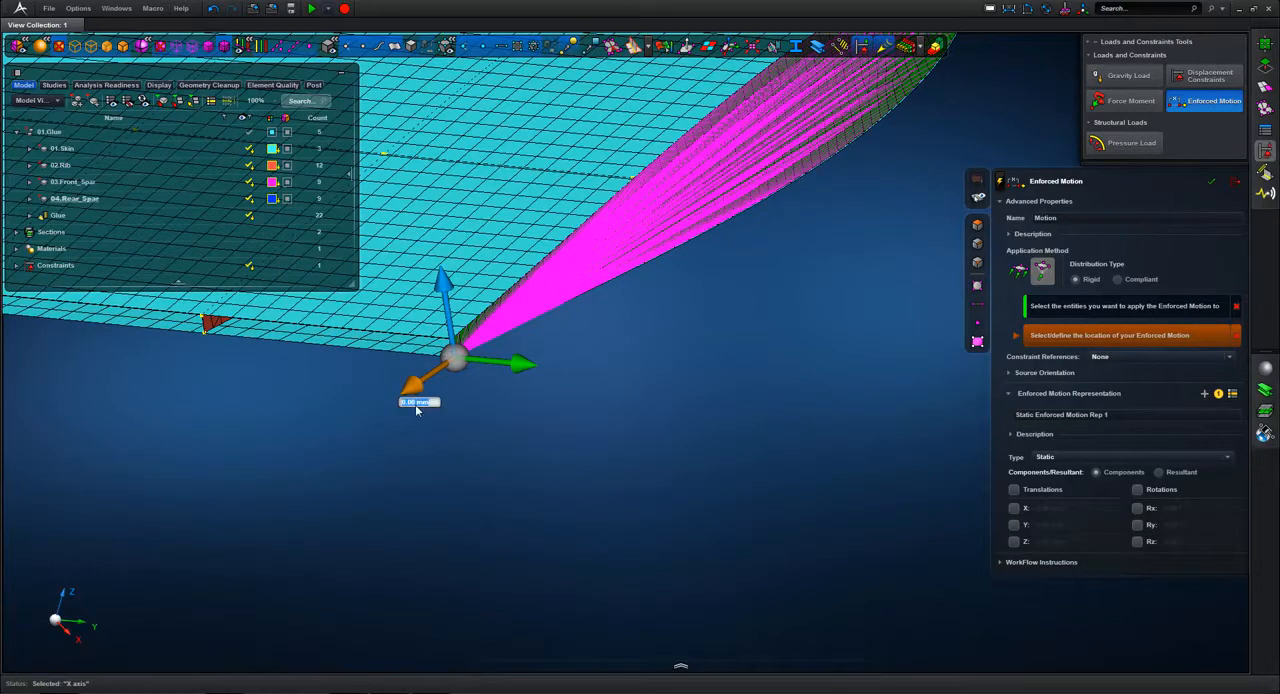
{"action": "type", "text": "-1200"}
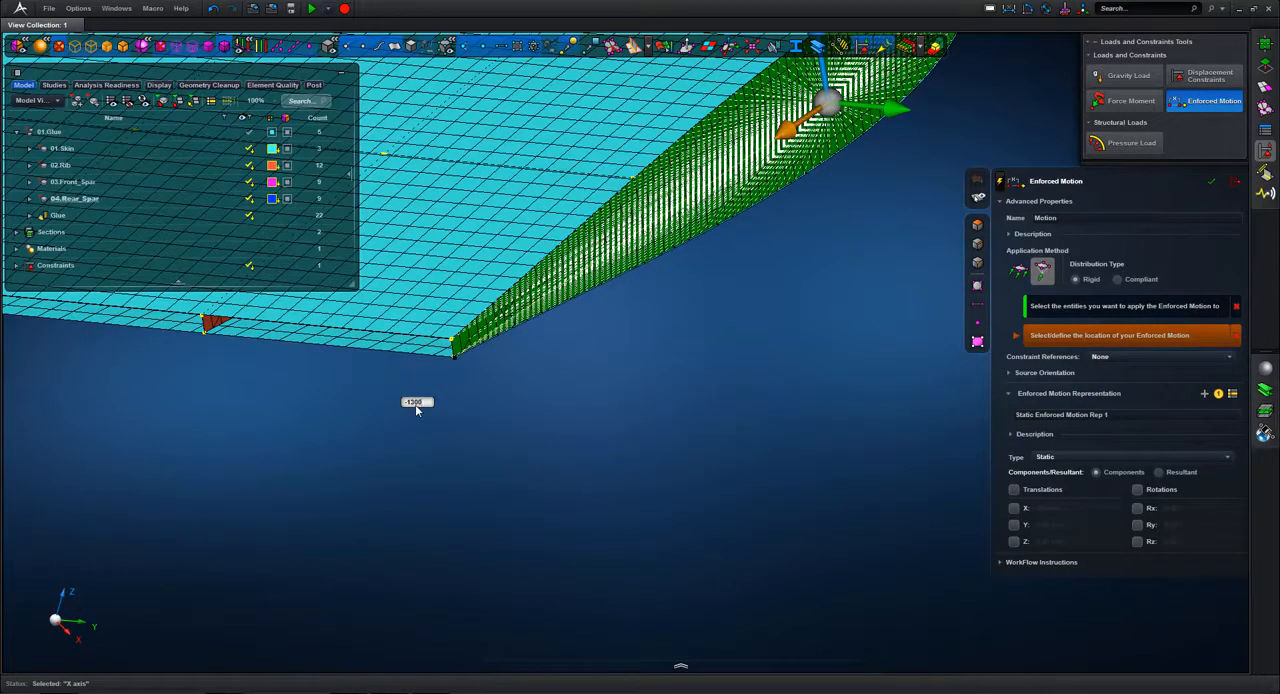
{"action": "key", "text": "Return"}
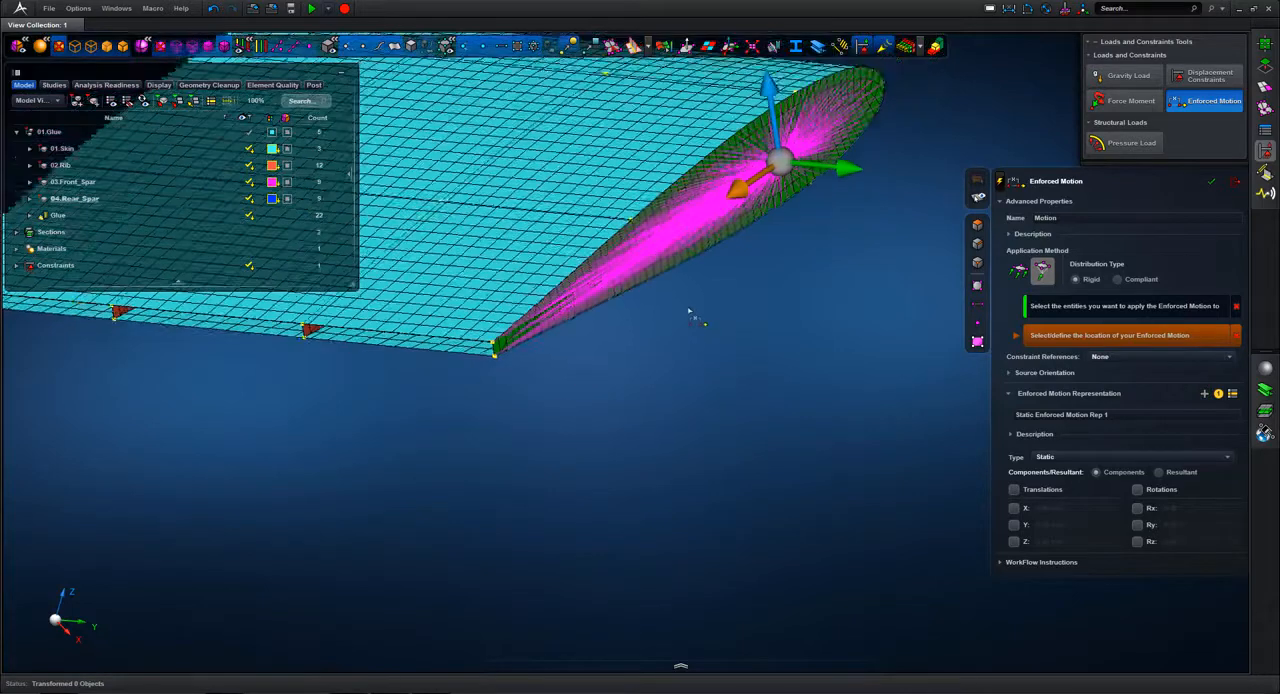
Step: Set the enforced motion's Z translation to 2 mm, leaving the type Static, and create it
{"action": "left_click", "coordinate": [1015, 541]}
{"action": "left_click", "coordinate": [1041, 543]}
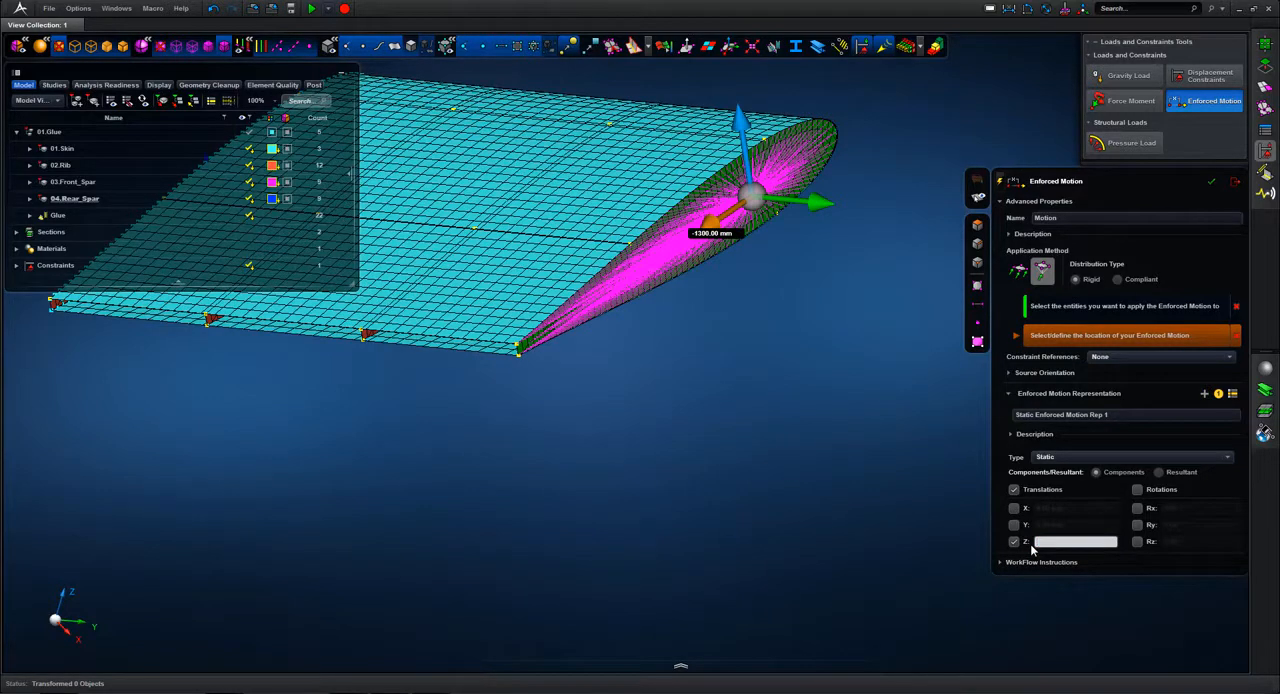
{"action": "type", "text": "2"}
{"action": "key", "text": "Return"}
{"action": "left_click", "coordinate": [1211, 183]}
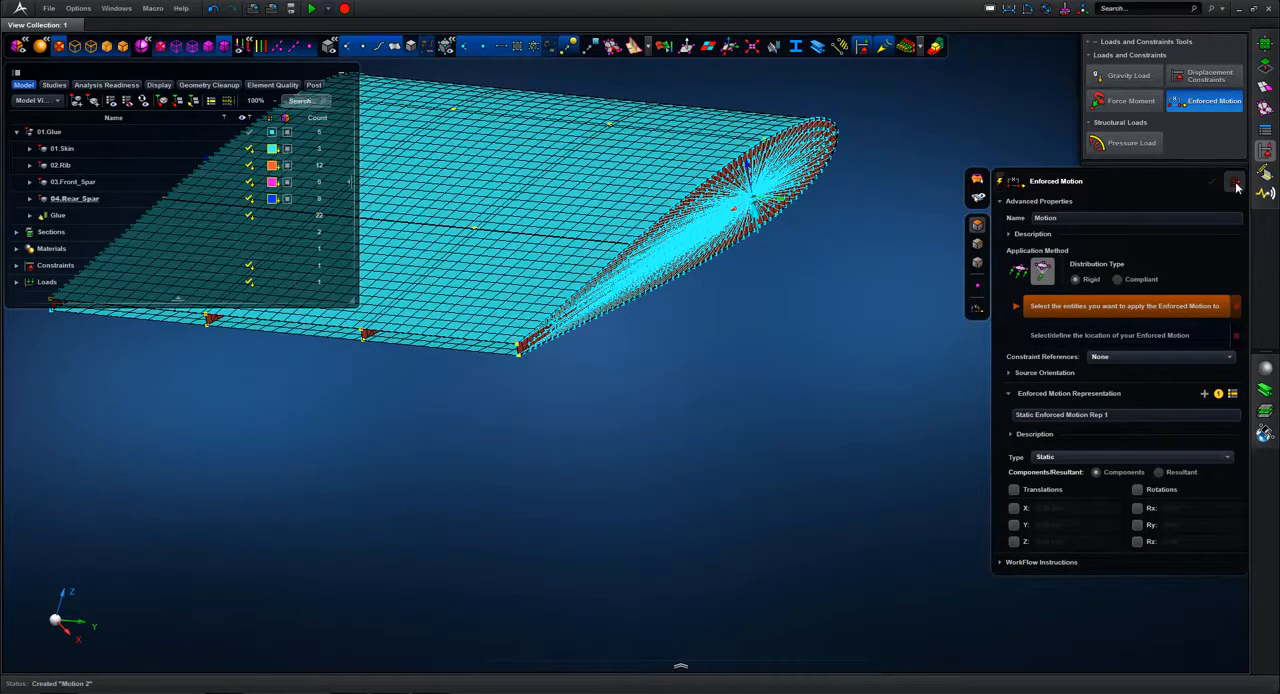
{"action": "left_click", "coordinate": [1236, 186]}
{"action": "middle_click_drag", "start_coordinate": [882, 238], "coordinate": [929, 489]}
{"action": "scroll", "coordinate": [692, 378], "scroll_direction": "up", "scroll_amount": 8}
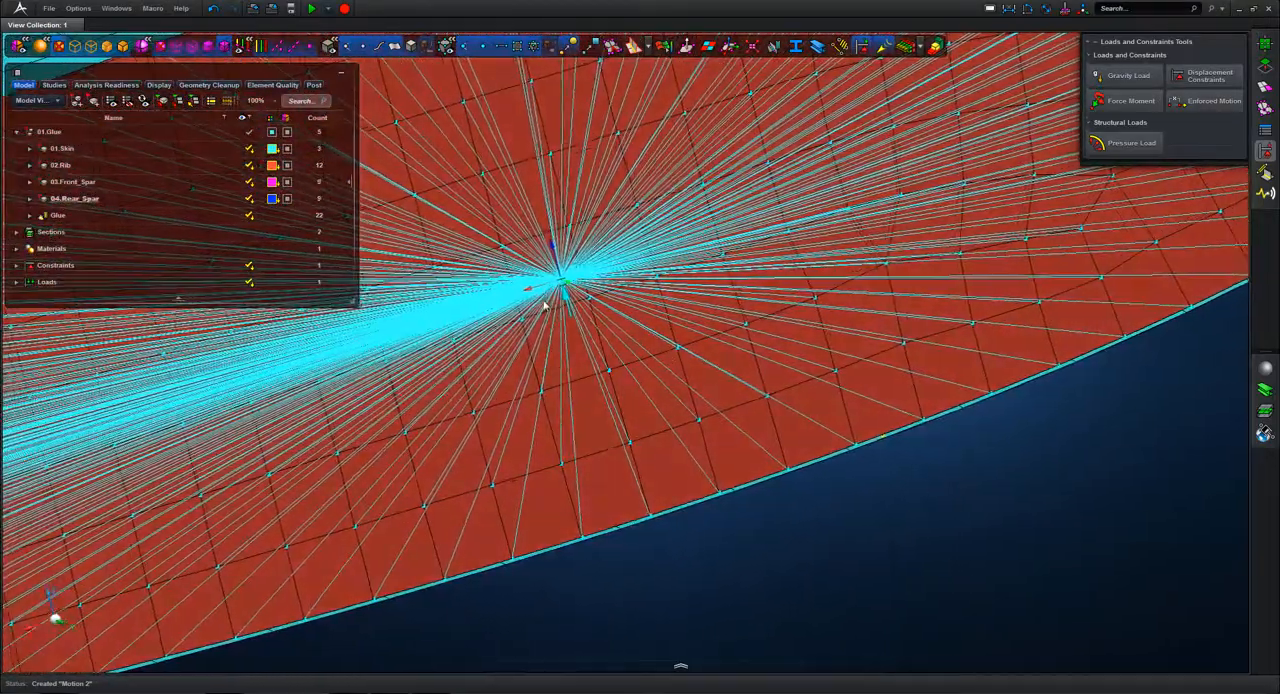
{"action": "key", "text": "f"}
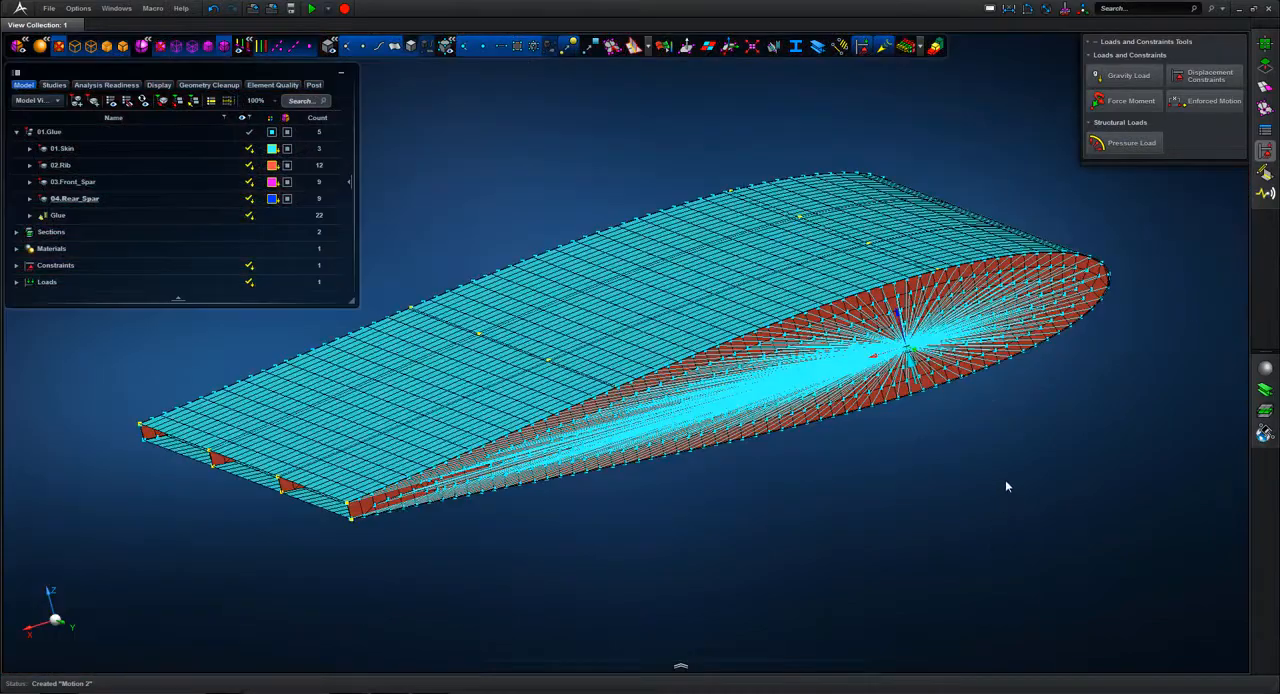
{"action": "middle_click_drag", "start_coordinate": [1007, 486], "coordinate": [1027, 445]}
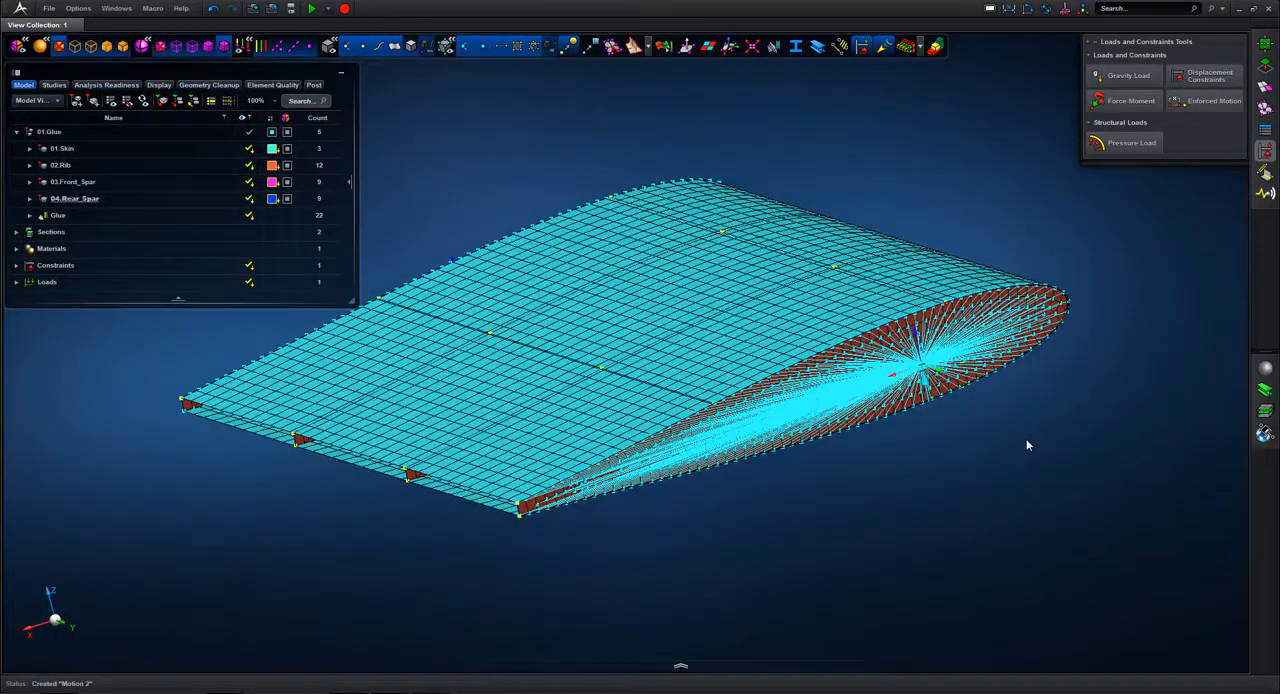
Step: Place the 01.Glue assembly in an analysis scene and open the analysis run controls for that mechanical system
{"action": "left_click", "coordinate": [40, 132]}
{"action": "right_click", "coordinate": [38, 133]}
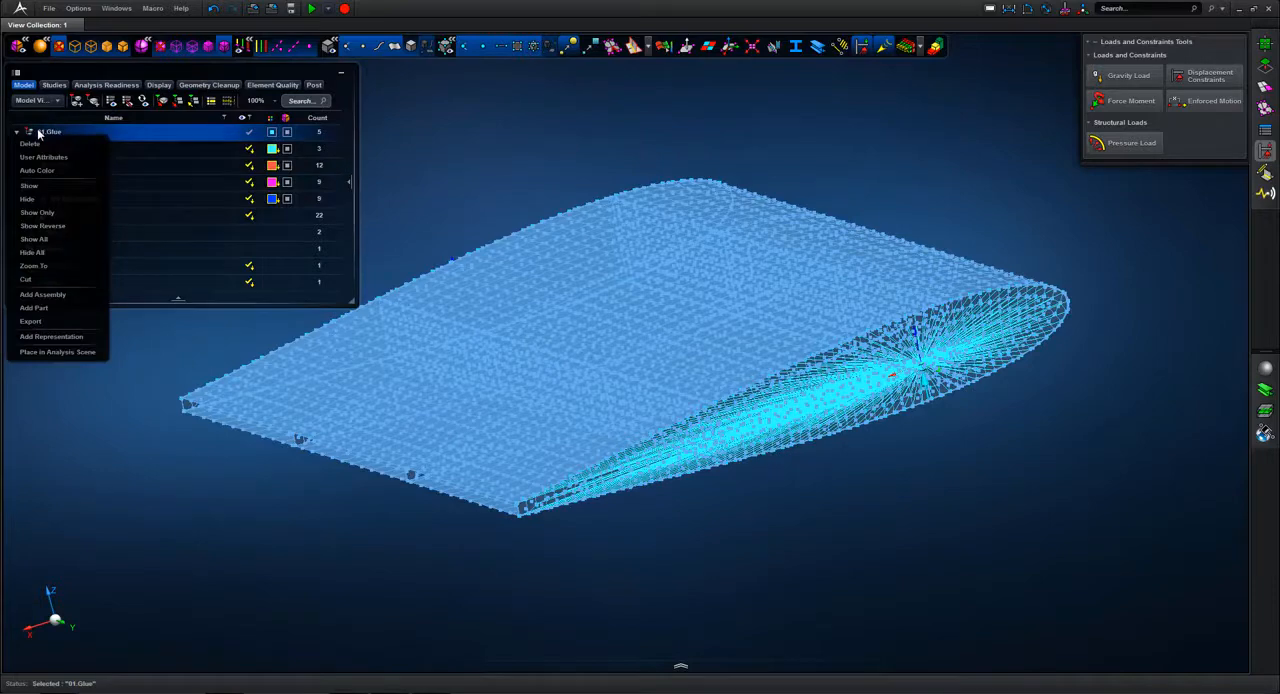
{"action": "left_click", "coordinate": [56, 352]}
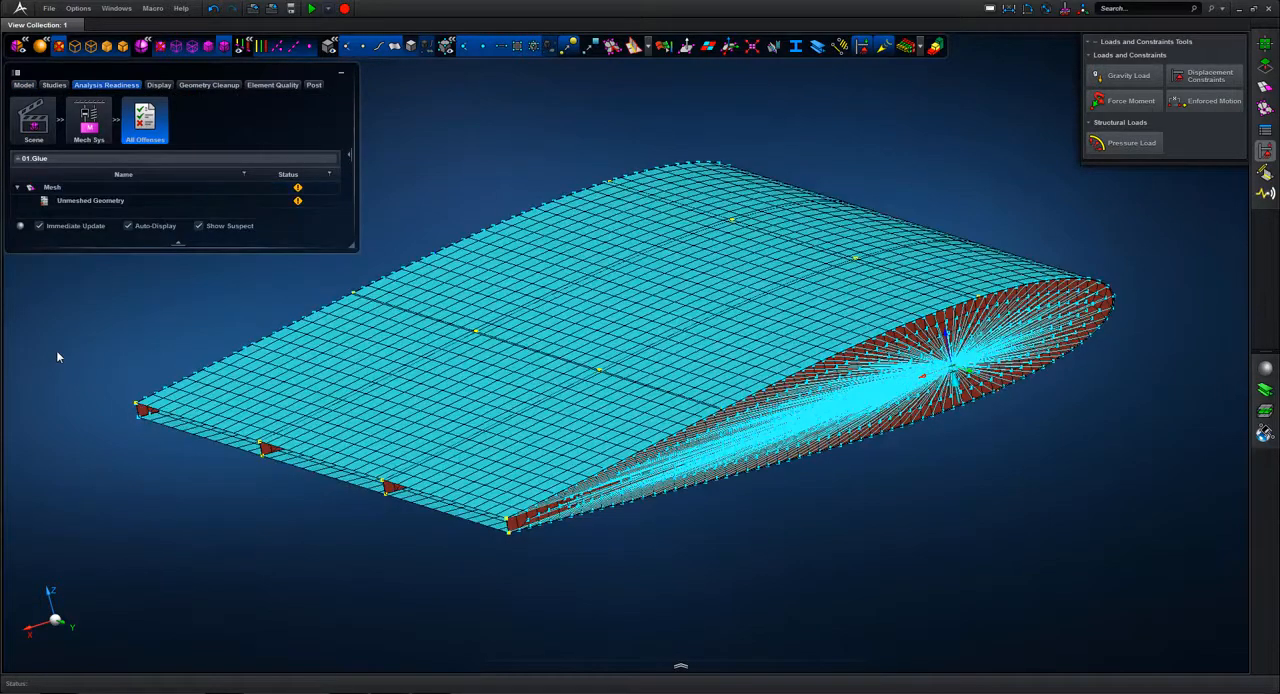
{"action": "left_click", "coordinate": [84, 202]}
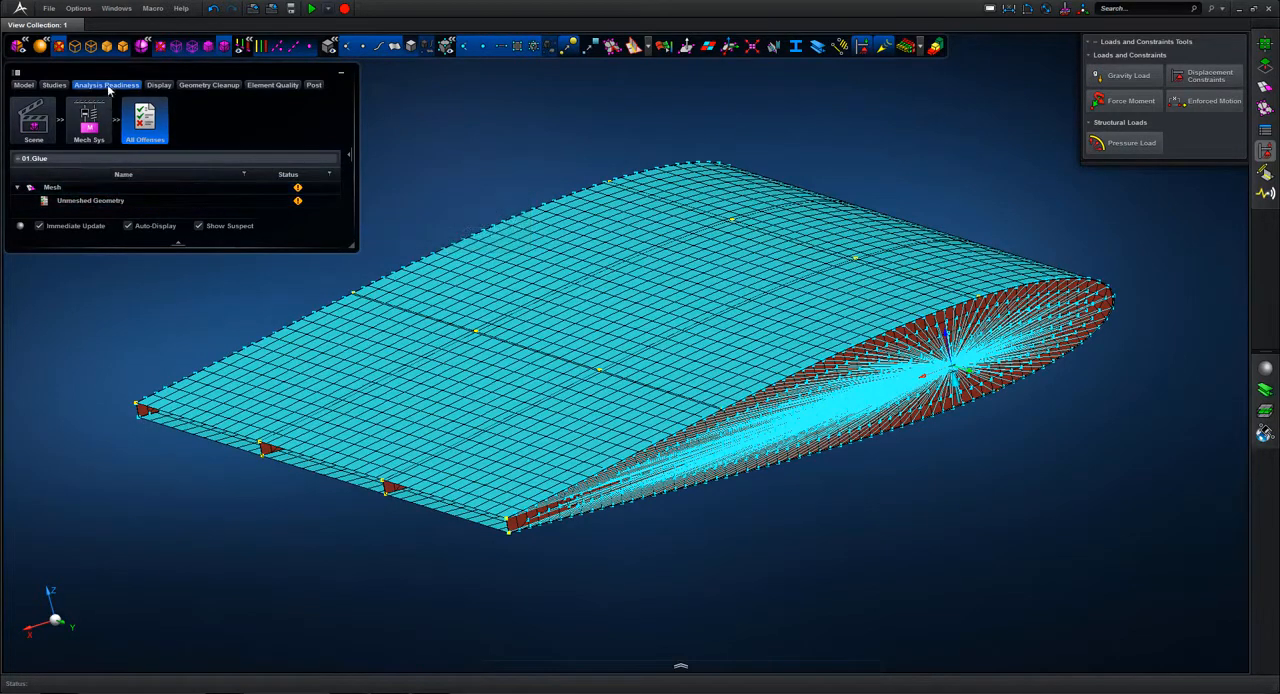
{"action": "left_click", "coordinate": [680, 667]}
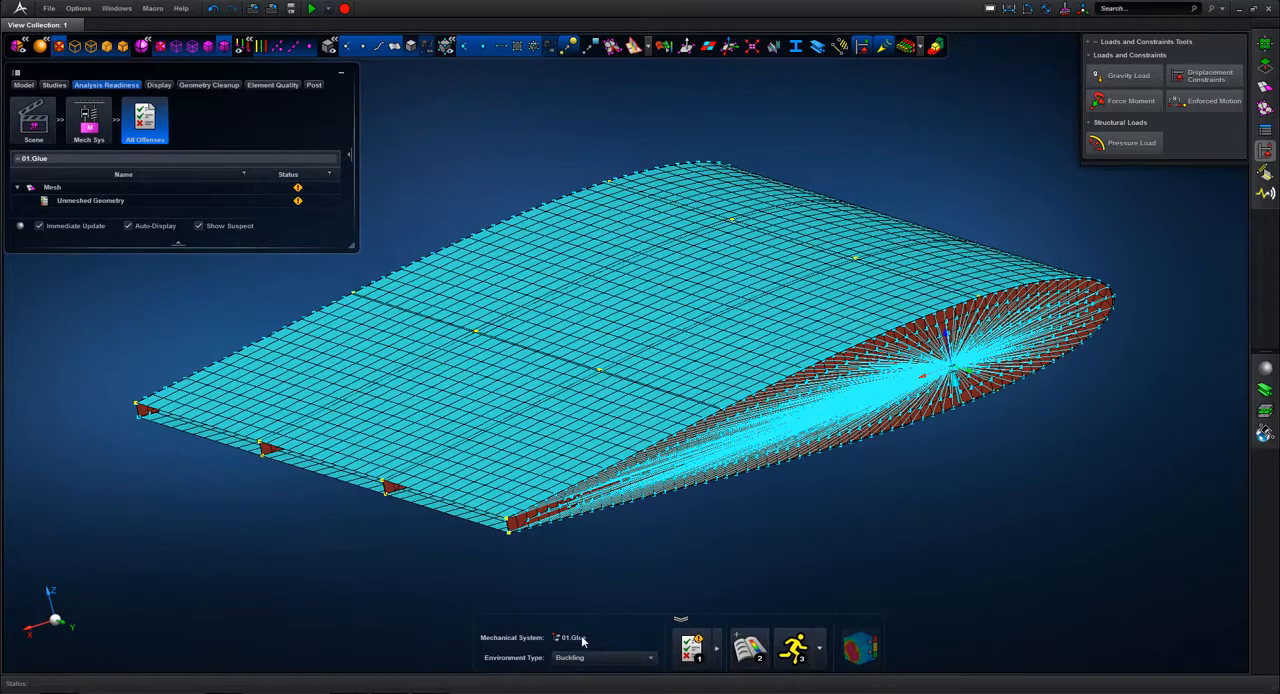
Step: Create a Buckling scenario for the 01.Glue mechanical system and run its simulation
{"action": "left_click", "coordinate": [648, 658]}
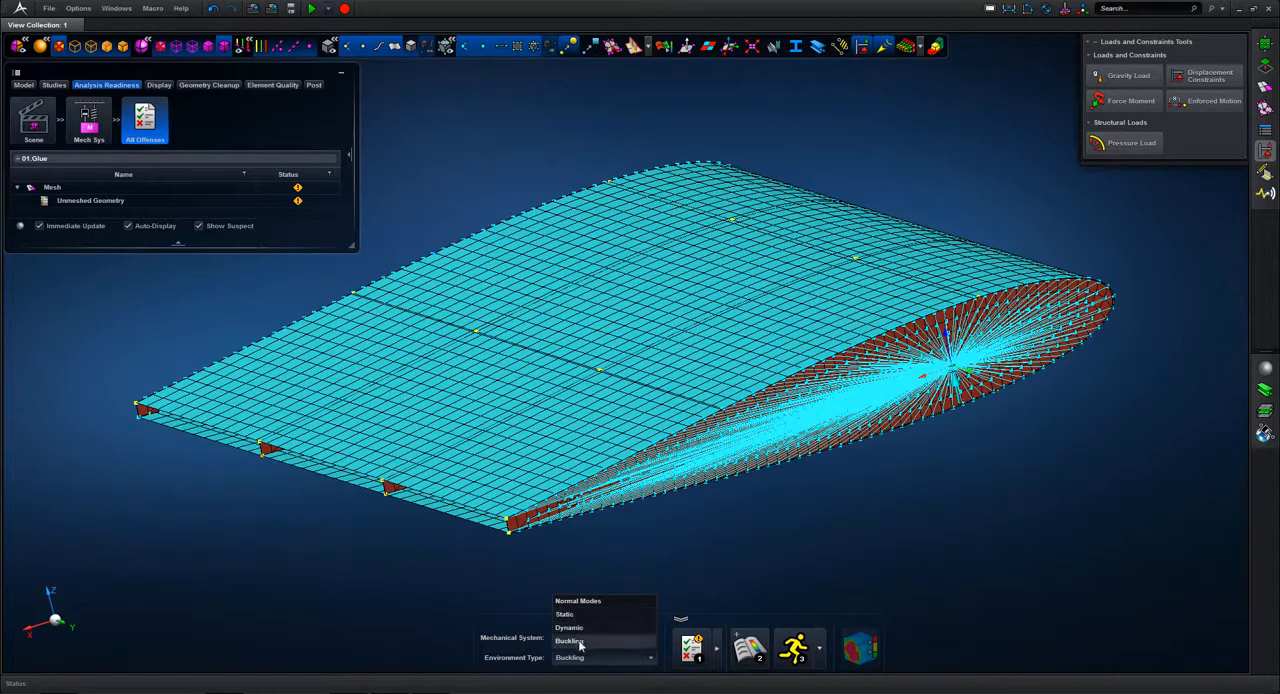
{"action": "left_click", "coordinate": [579, 641]}
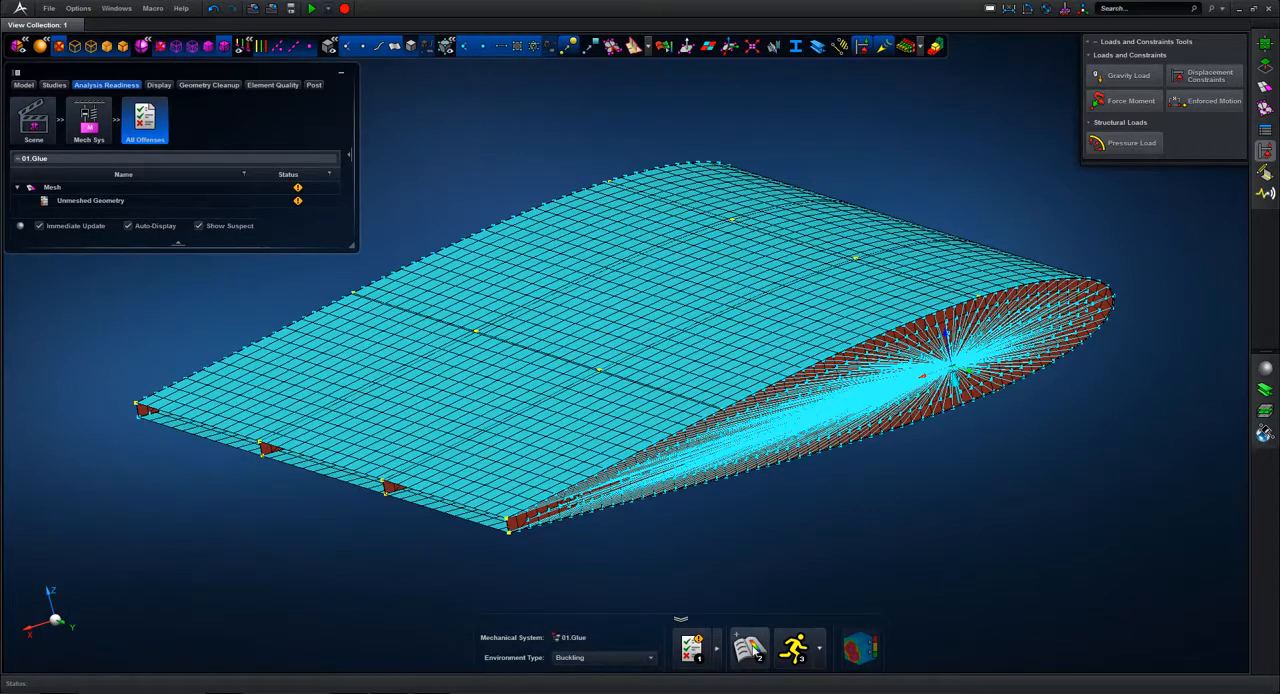
{"action": "left_click", "coordinate": [752, 650]}
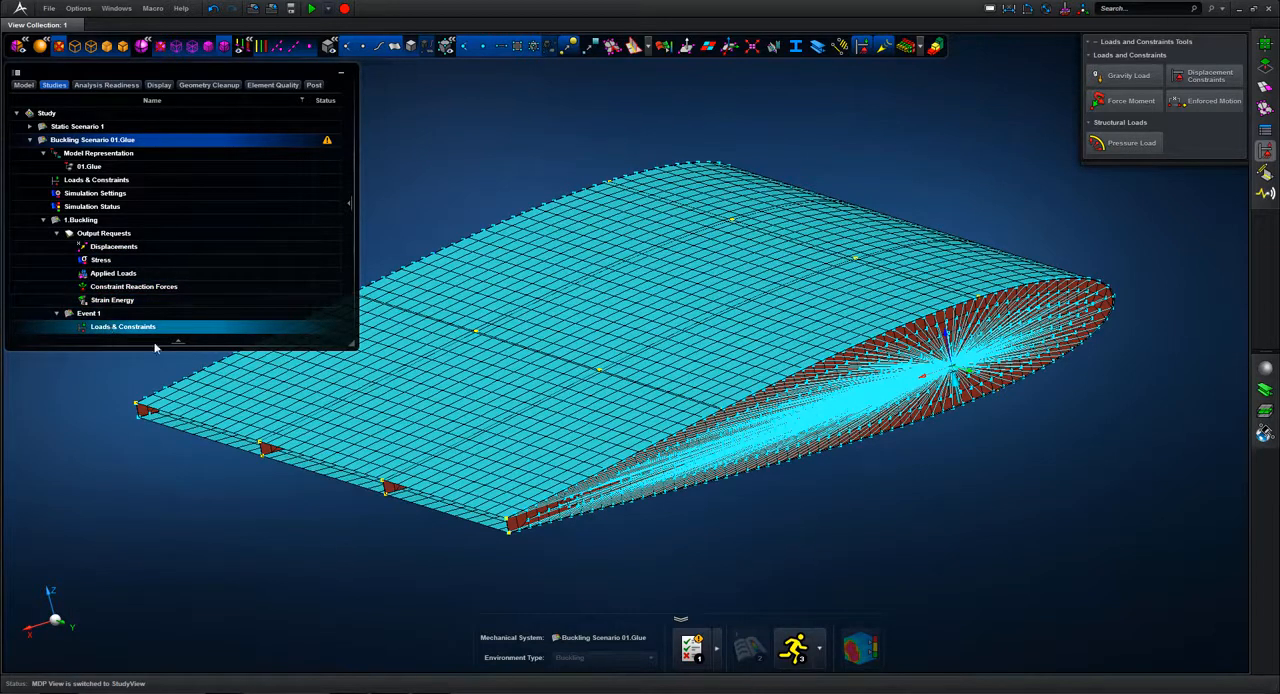
{"action": "left_click", "coordinate": [795, 649]}
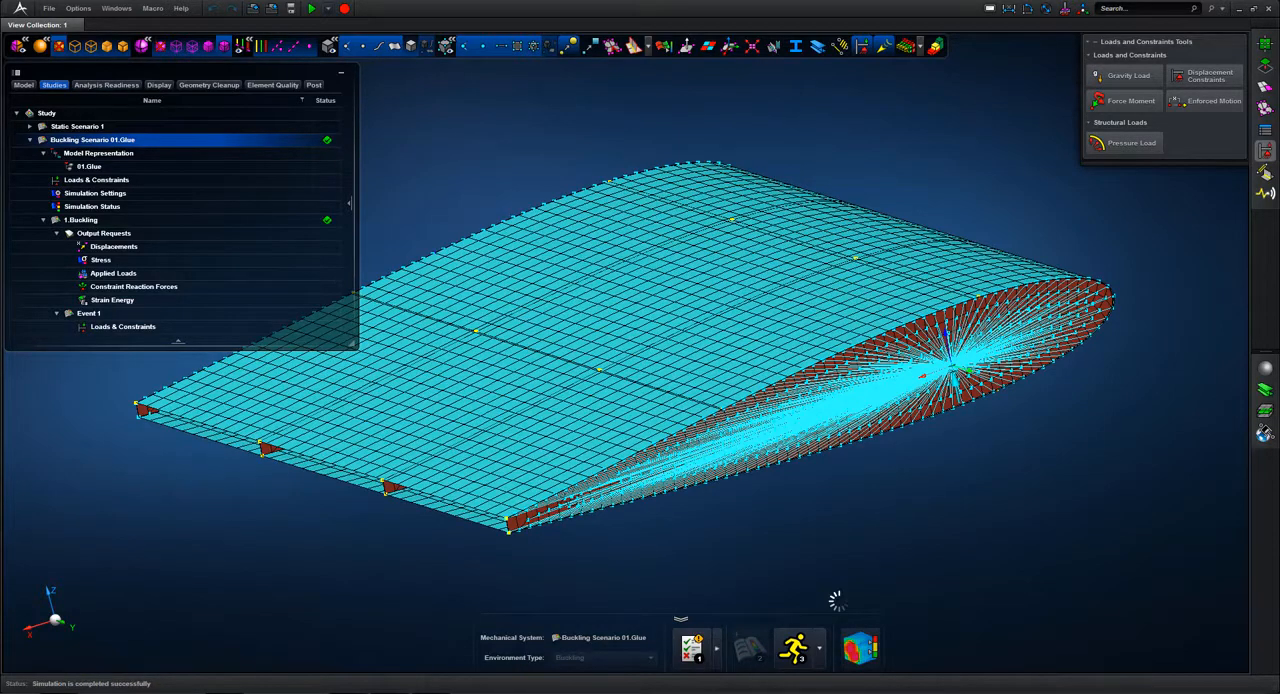
Step: Open the buckling results with the model browser and display toolbar collapsed, and view the deformed shapes of modes 2 and 3
{"action": "left_click", "coordinate": [860, 648]}
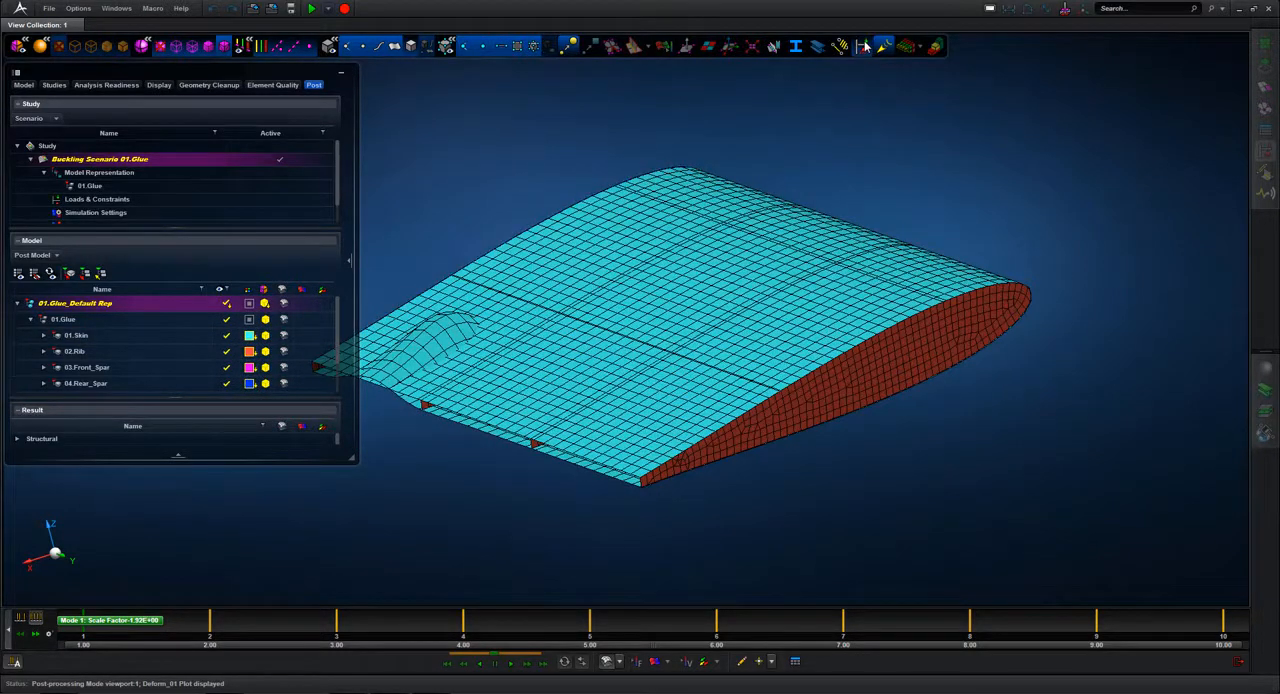
{"action": "left_click", "coordinate": [341, 74]}
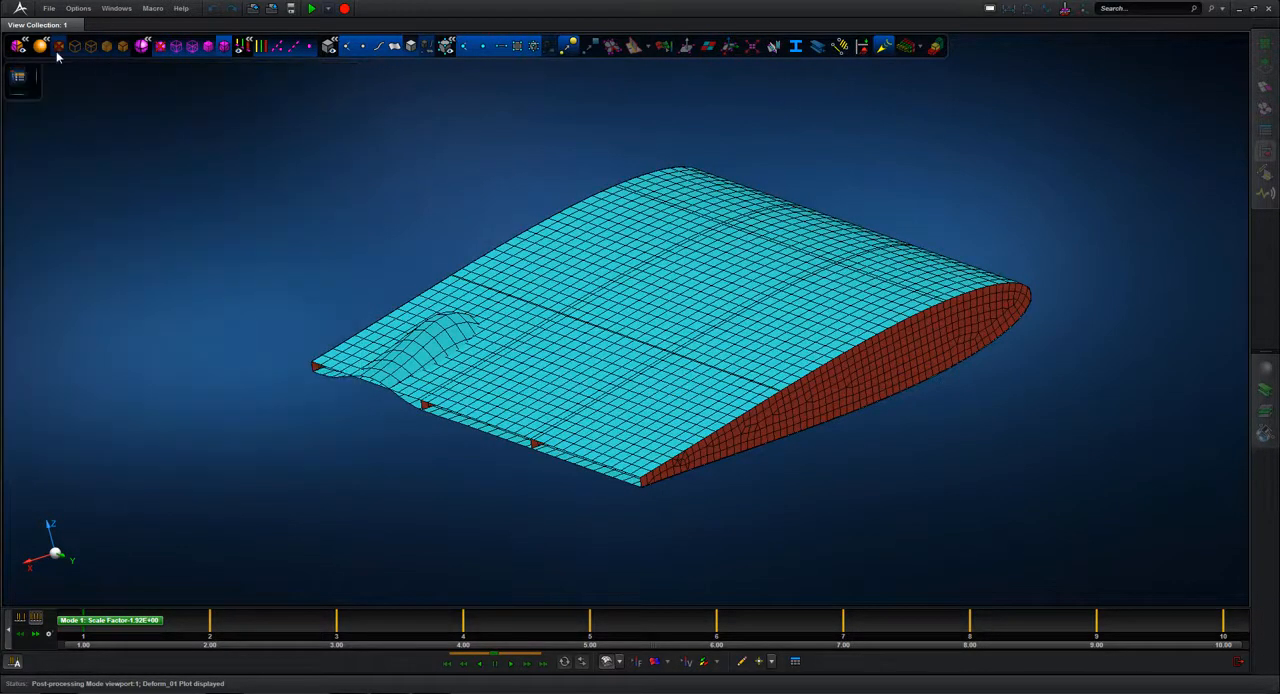
{"action": "left_click", "coordinate": [18, 47]}
{"action": "scroll", "coordinate": [188, 218], "scroll_direction": "up", "scroll_amount": 3}
{"action": "middle_click_drag", "start_coordinate": [188, 218], "coordinate": [195, 167]}
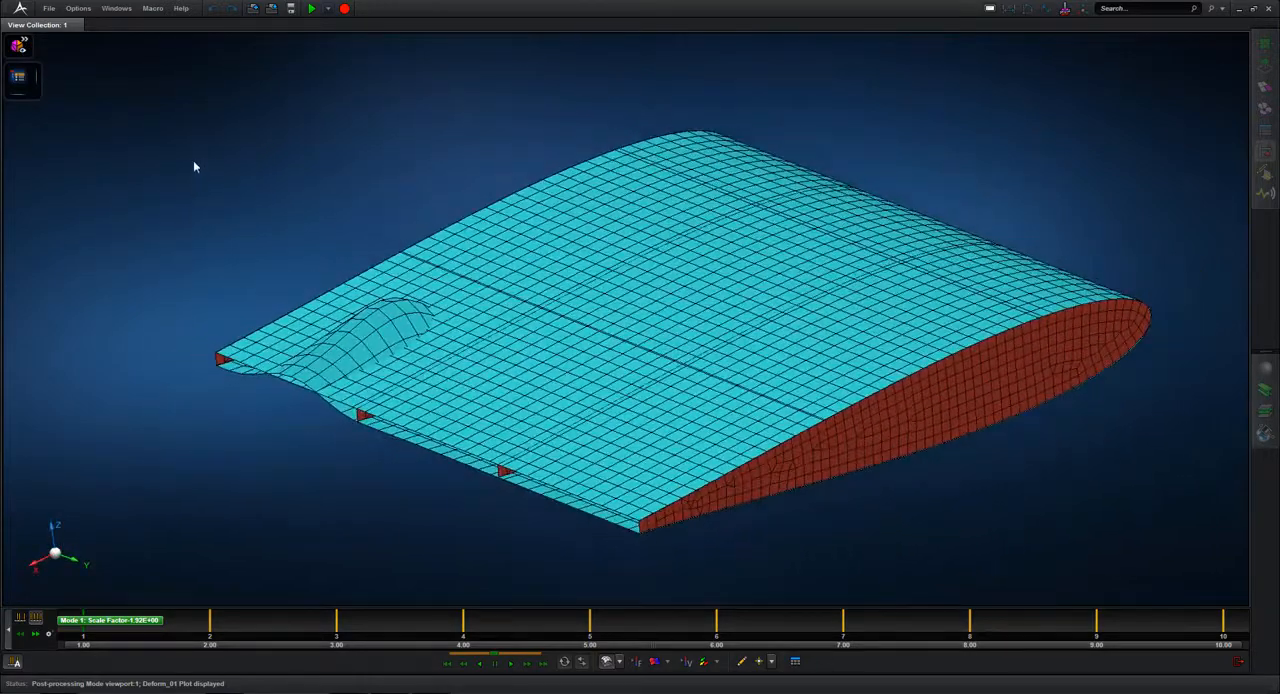
{"action": "left_click", "coordinate": [211, 627]}
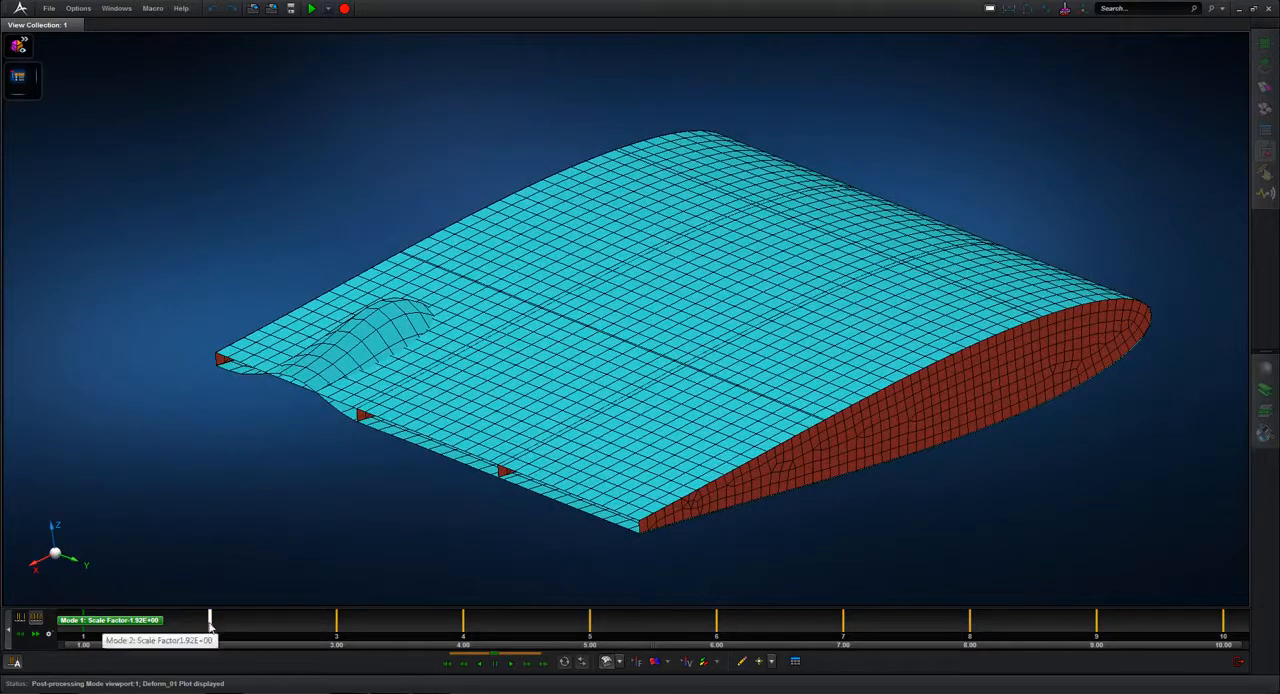
{"action": "left_click", "coordinate": [337, 622]}
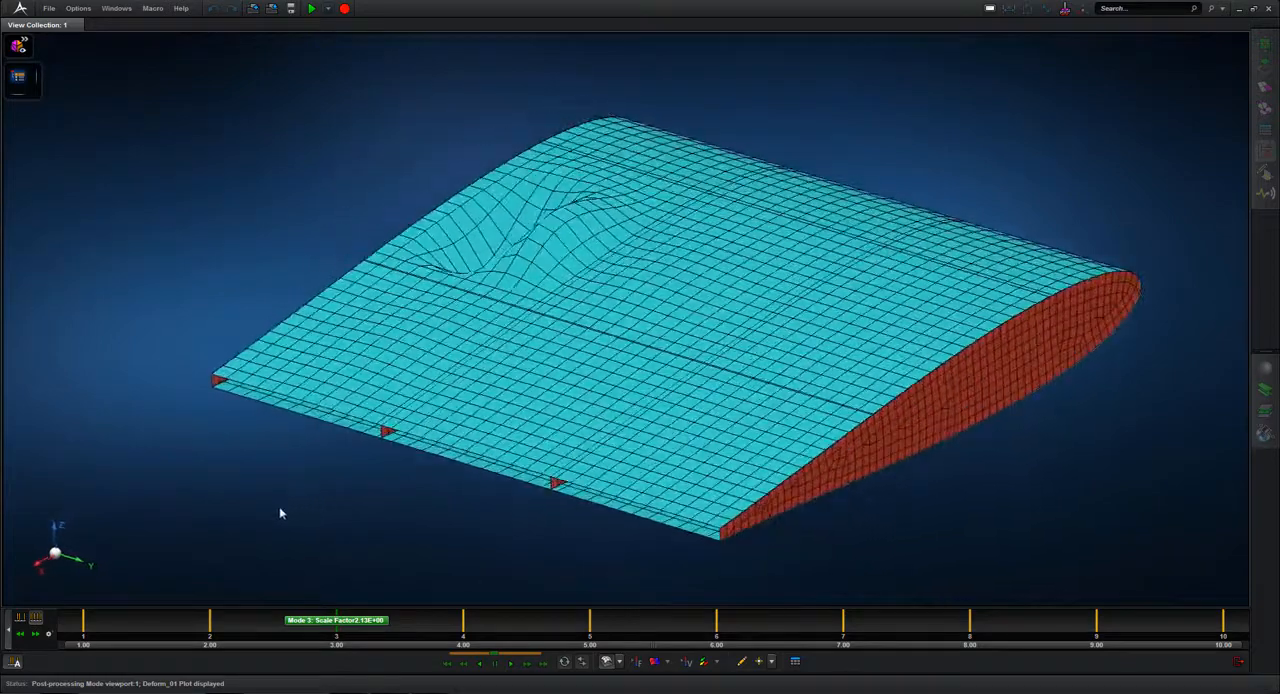
Step: Show a Displacements Translational resultant fringe on mode 3 and animate it with the plot settings collapsed to the legend
{"action": "left_click", "coordinate": [653, 663]}
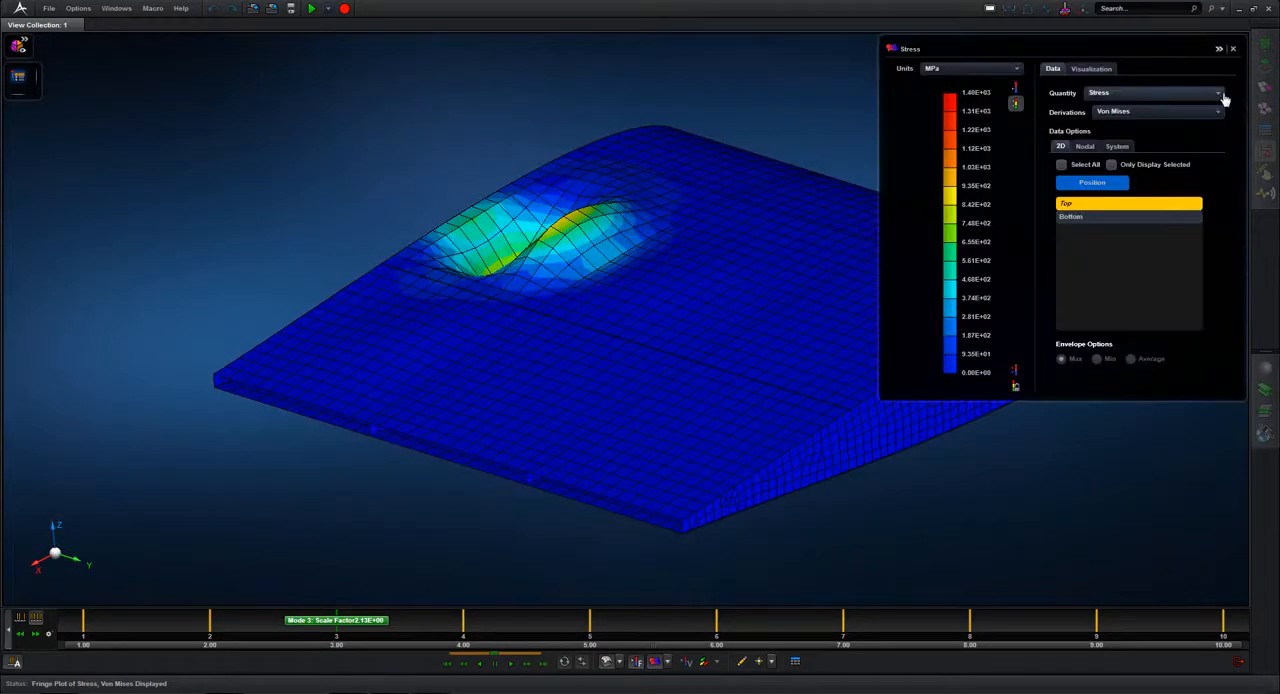
{"action": "left_click", "coordinate": [1219, 93]}
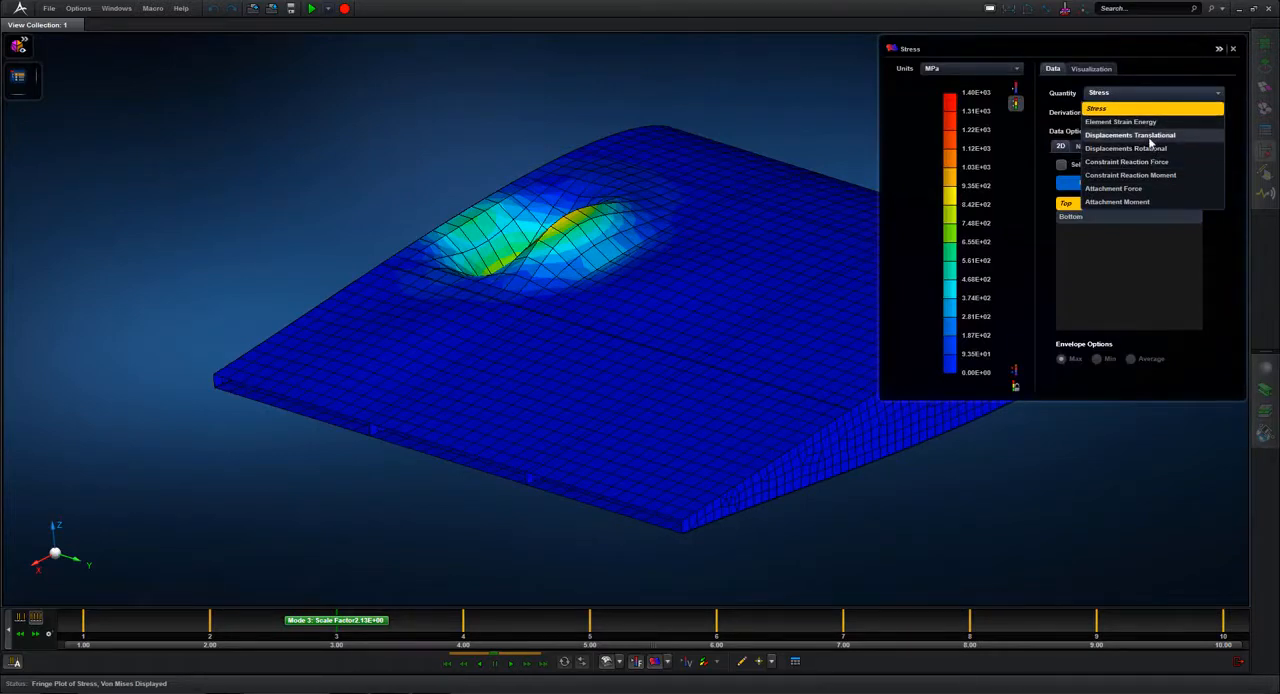
{"action": "left_click", "coordinate": [1148, 136]}
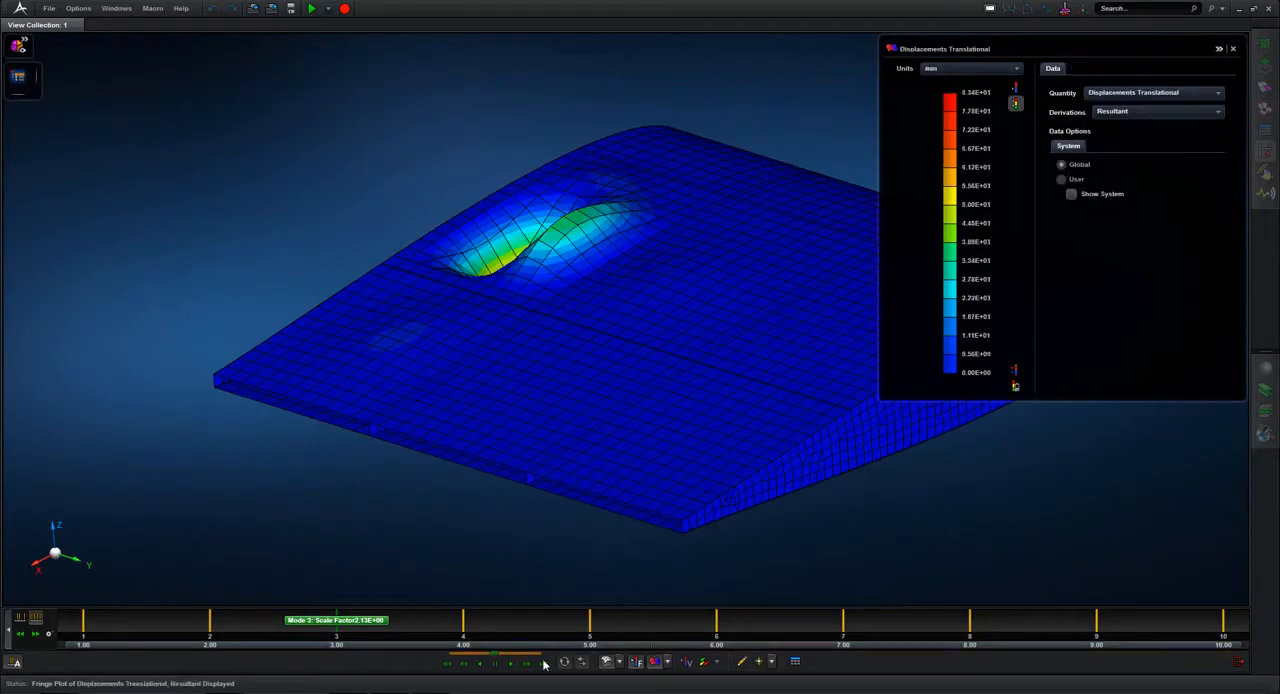
{"action": "left_click", "coordinate": [511, 663]}
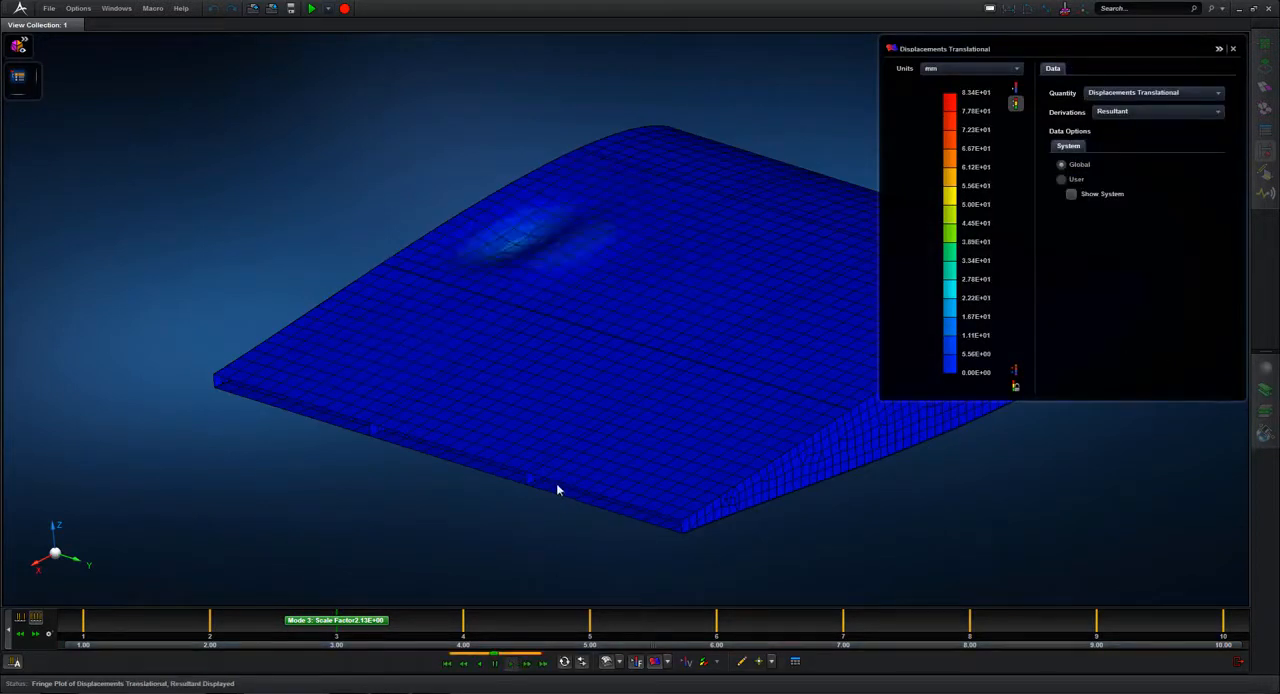
{"action": "left_click", "coordinate": [1219, 50]}
{"action": "mouse_move", "coordinate": [909, 121]}
{"action": "middle_mouse_down"}
{"action": "mouse_move", "coordinate": [957, 141]}
{"action": "mouse_move", "coordinate": [930, 123]}
{"action": "mouse_move", "coordinate": [917, 131]}
{"action": "middle_mouse_up"}
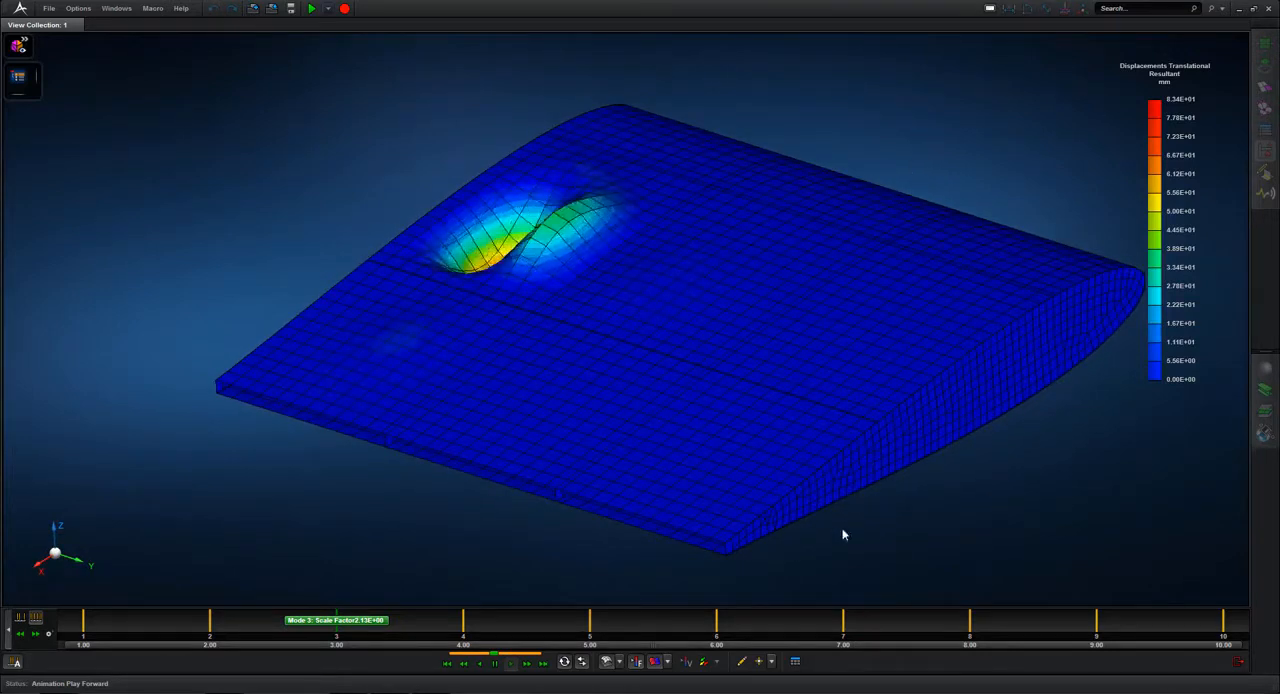
Step: Review the Critical Buckling Table for all modes, close it and leave post-processing
{"action": "left_click", "coordinate": [795, 662]}
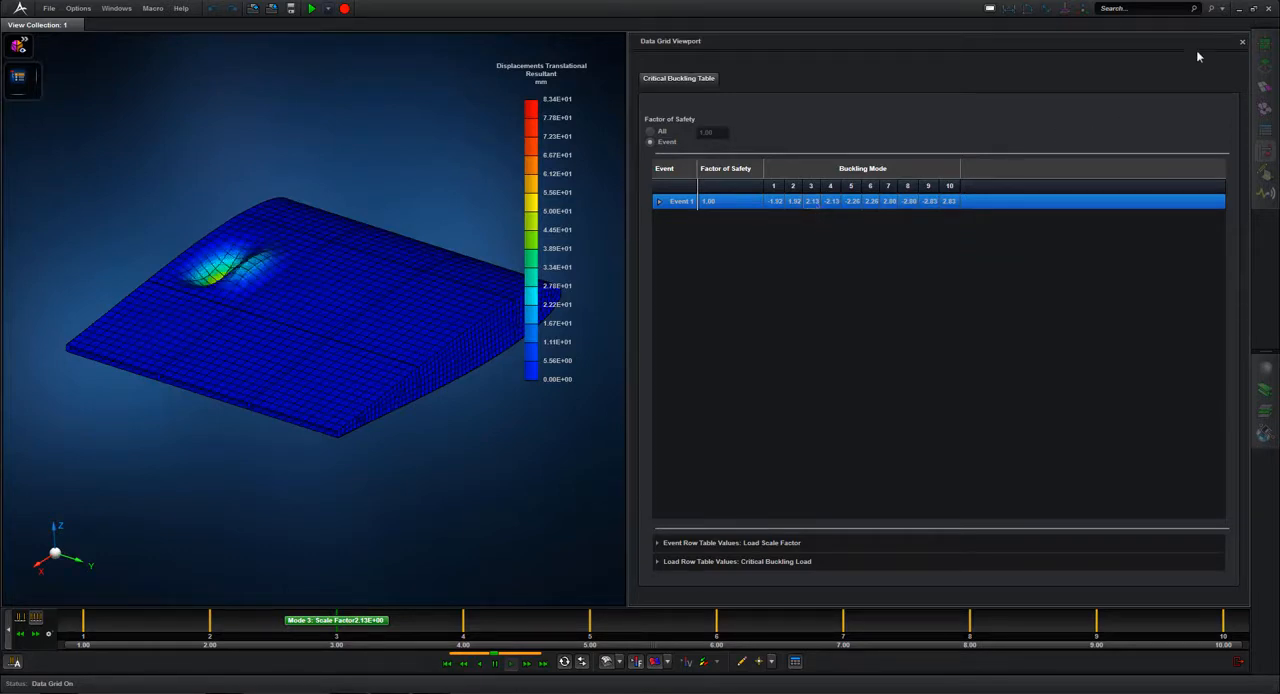
{"action": "left_click", "coordinate": [1241, 43]}
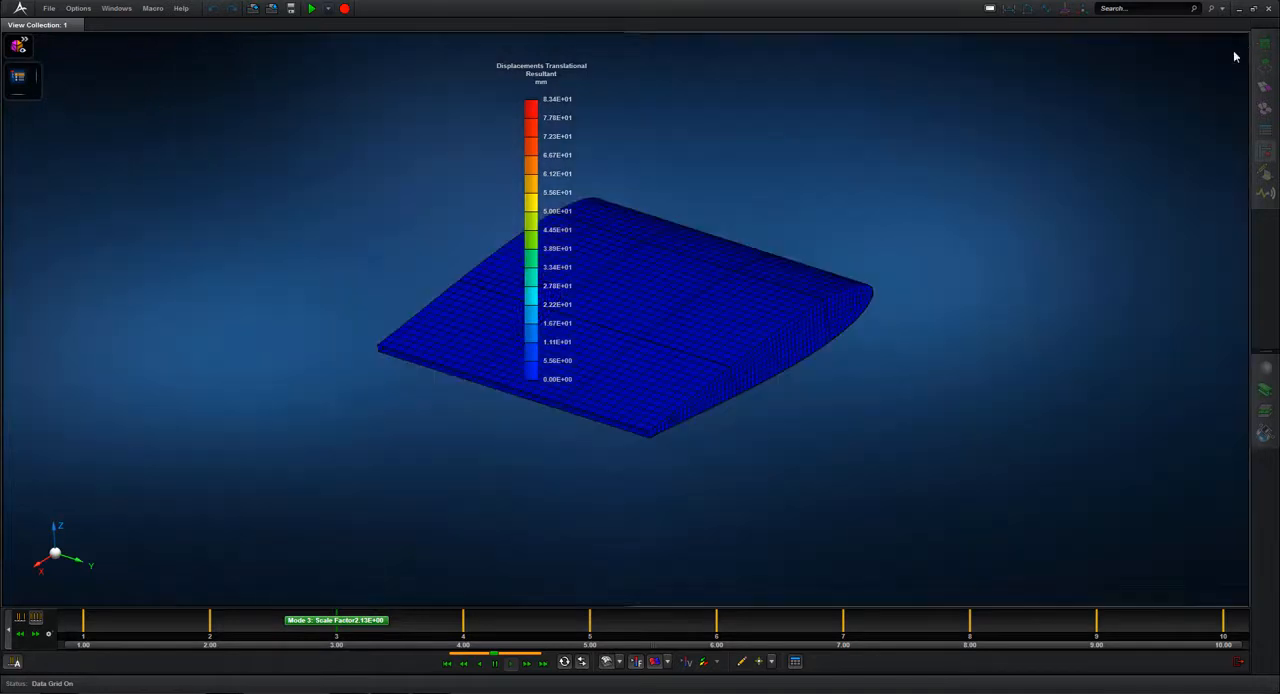
{"action": "left_click", "coordinate": [1240, 664]}
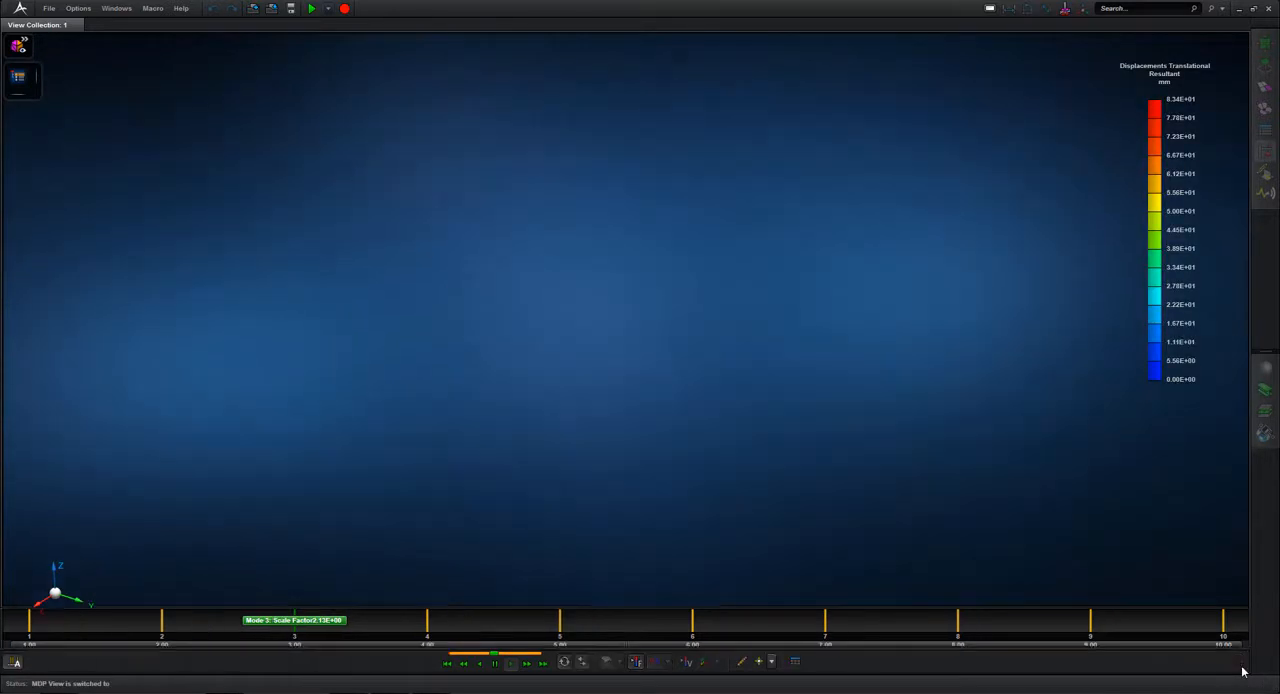
Step: Bring back the model tree and examine how the skin mesh meets the end rib mesh around the leading edge
{"action": "left_click", "coordinate": [955, 279]}
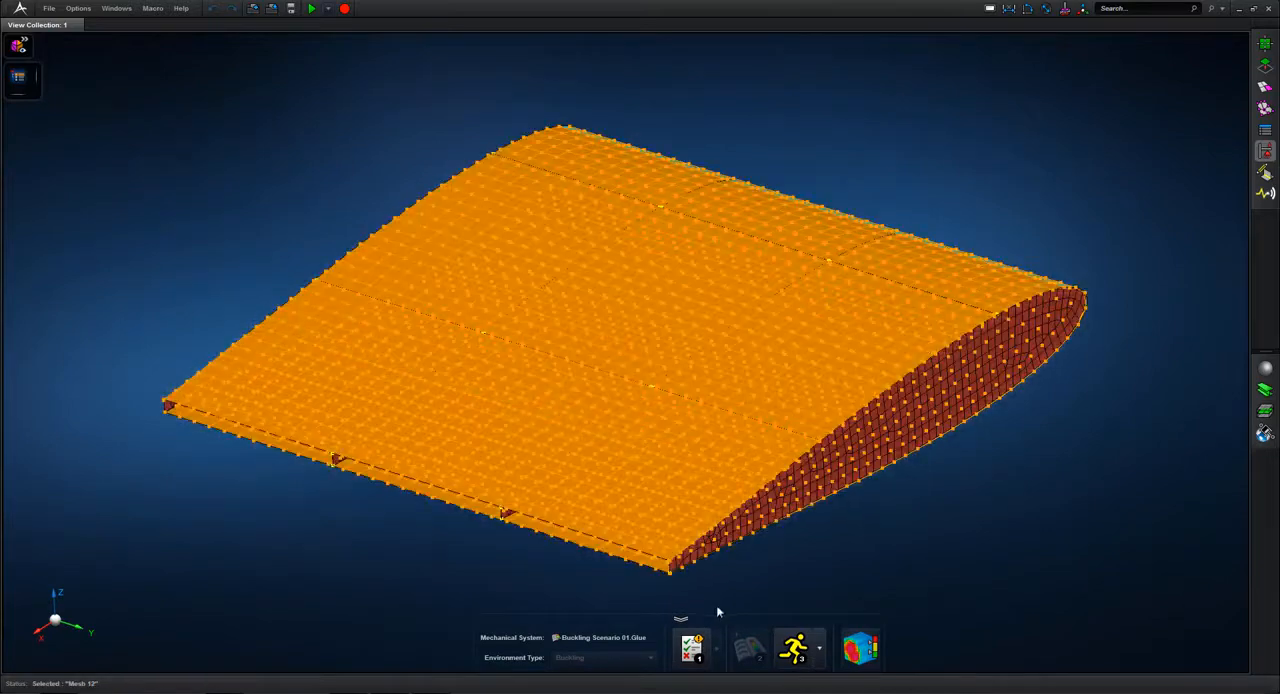
{"action": "left_click", "coordinate": [916, 556]}
{"action": "left_click", "coordinate": [17, 79]}
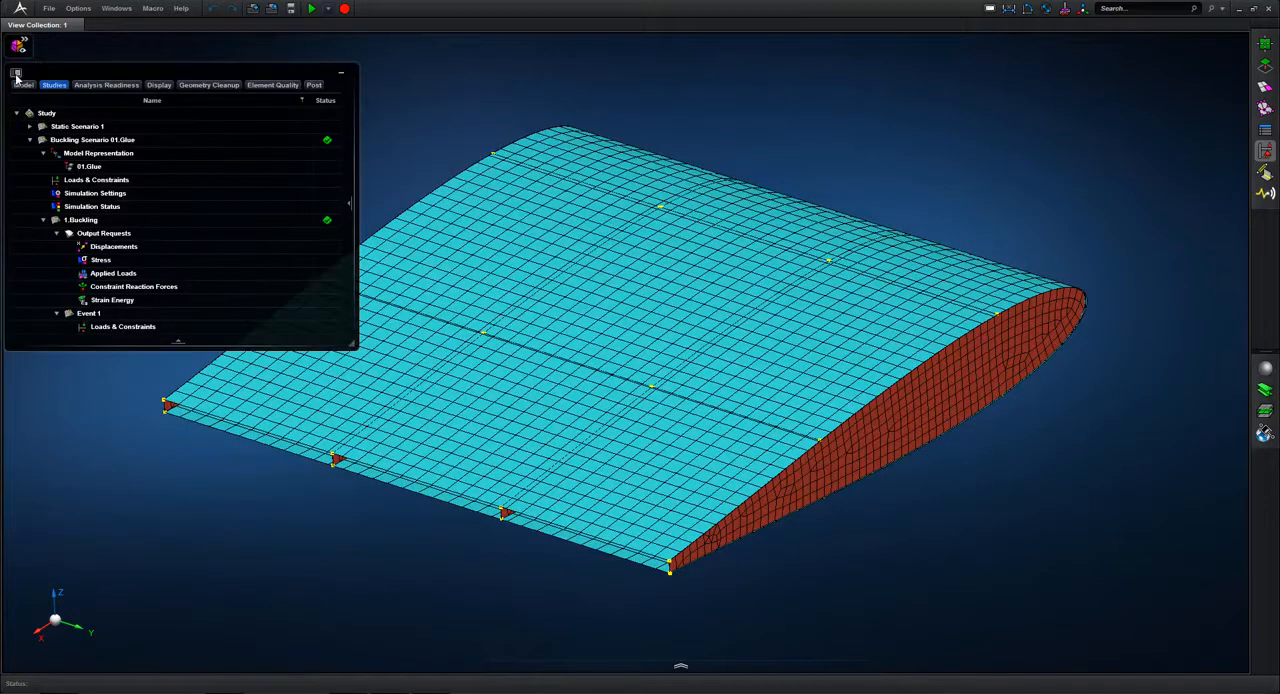
{"action": "left_click", "coordinate": [23, 85]}
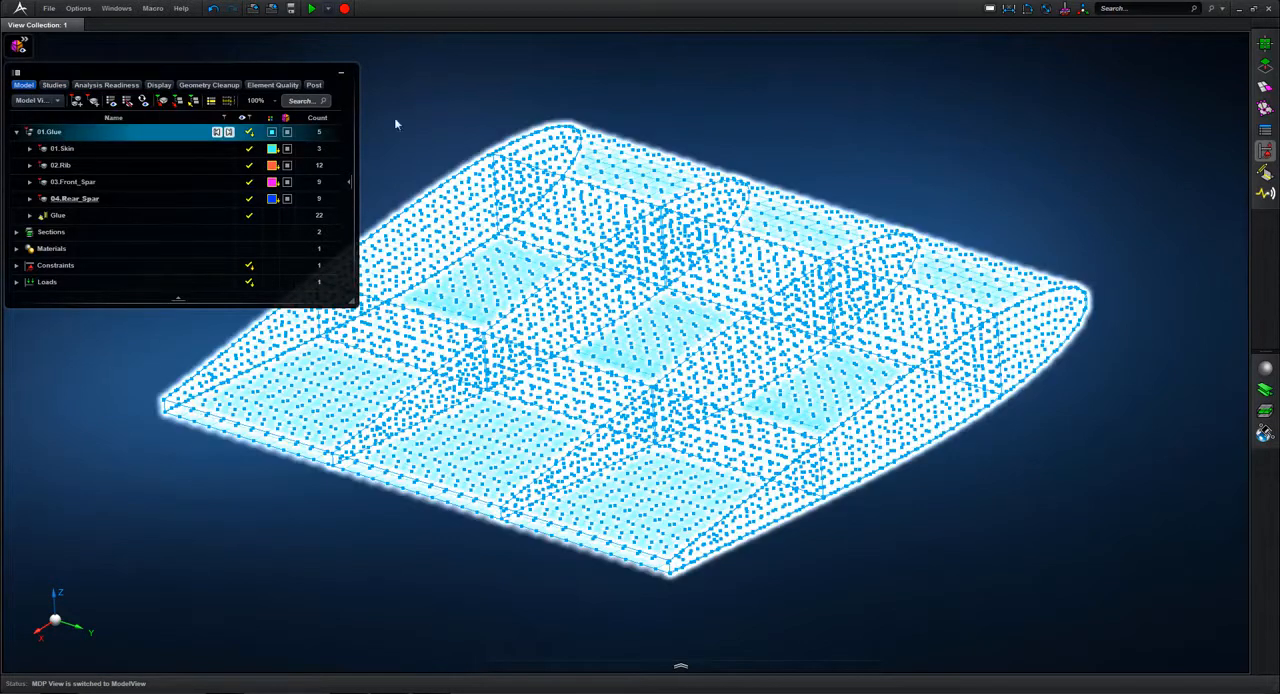
{"action": "middle_click_drag", "start_coordinate": [935, 219], "coordinate": [955, 214]}
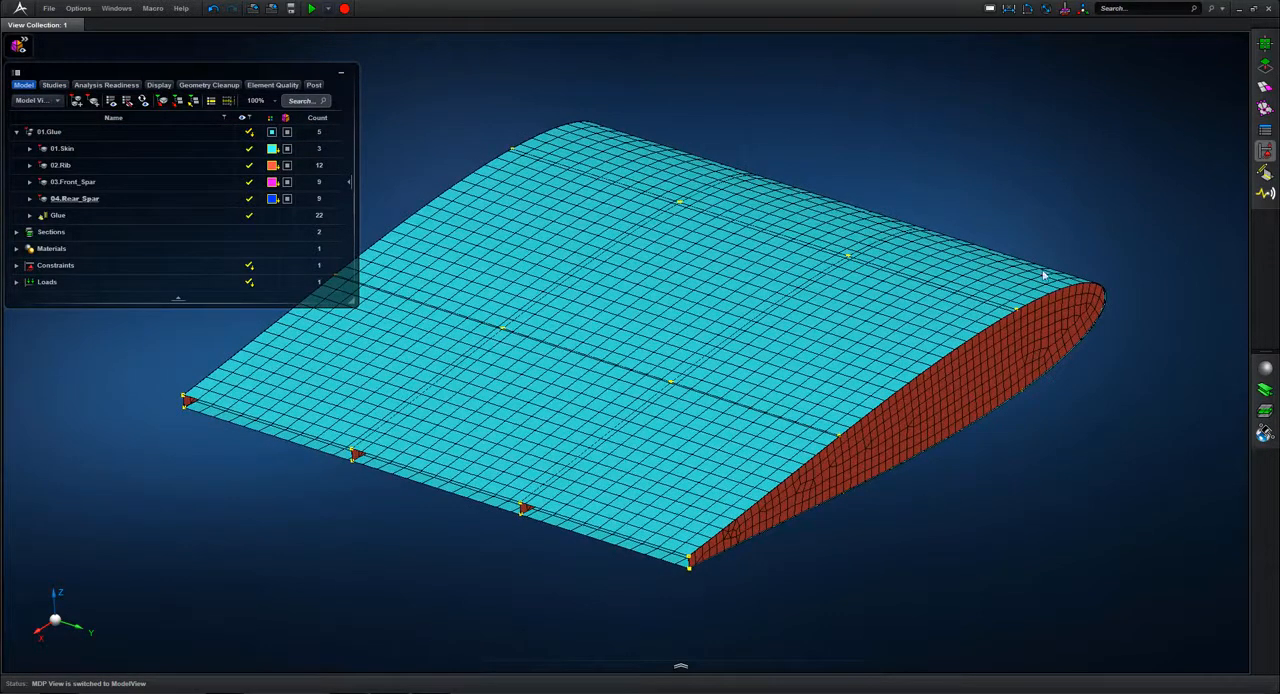
{"action": "scroll", "coordinate": [1043, 275], "scroll_direction": "up", "scroll_amount": 5}
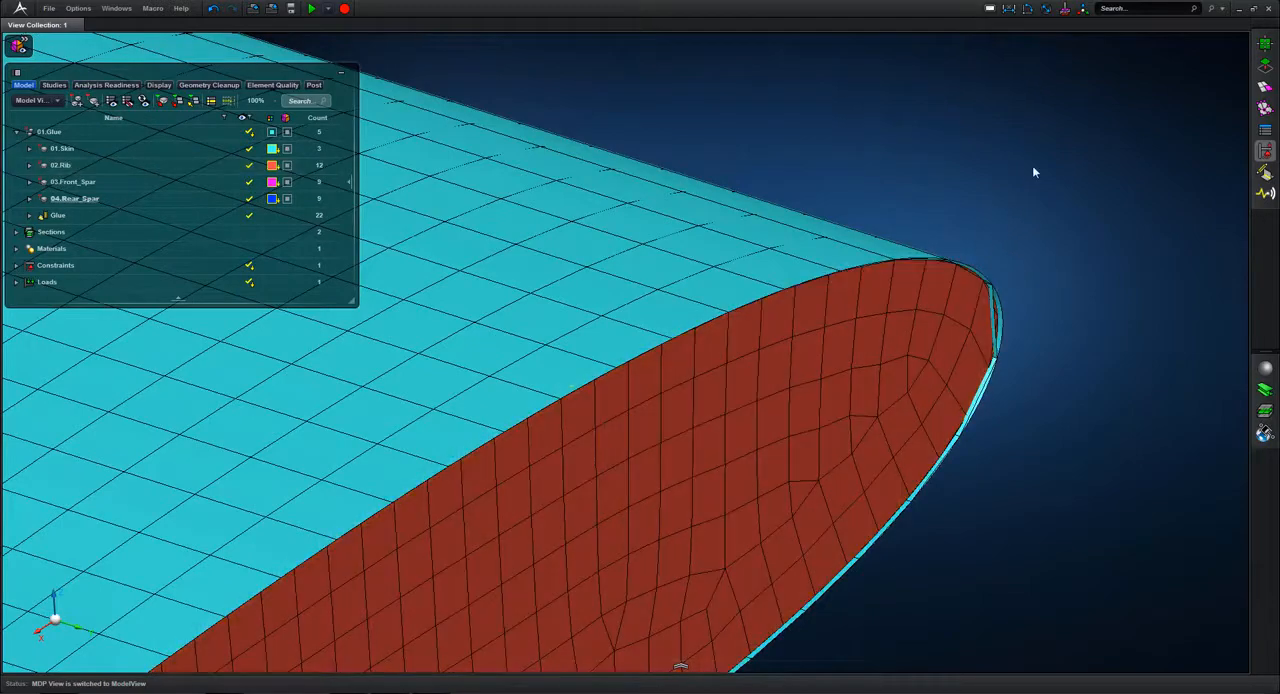
{"action": "middle_click_drag", "start_coordinate": [1033, 166], "coordinate": [1098, 125]}
{"action": "scroll", "coordinate": [1032, 166], "scroll_direction": "down", "scroll_amount": 6}
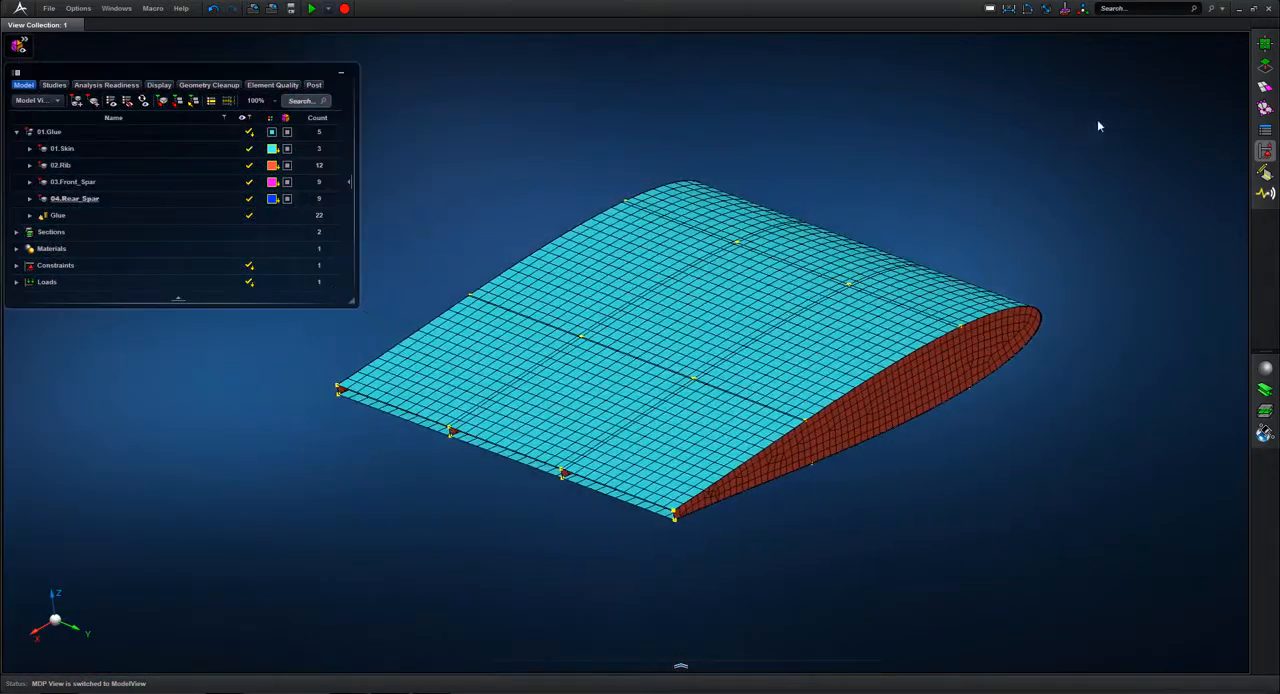
Step: Remesh all skin, rib and spar surfaces together using Surface Mesh with a 20 mm mesh size
{"action": "left_click", "coordinate": [1266, 88]}
{"action": "left_click", "coordinate": [1221, 80]}
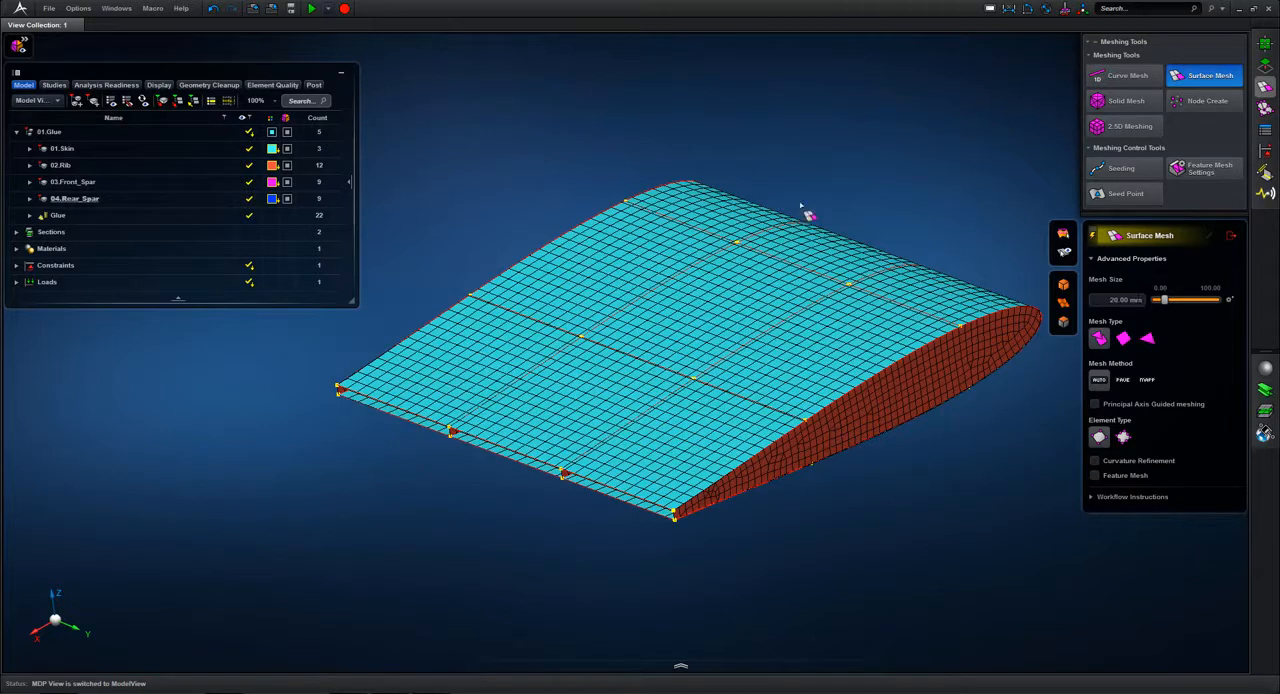
{"action": "left_click_drag", "start_coordinate": [625, 360], "coordinate": [1006, 609]}
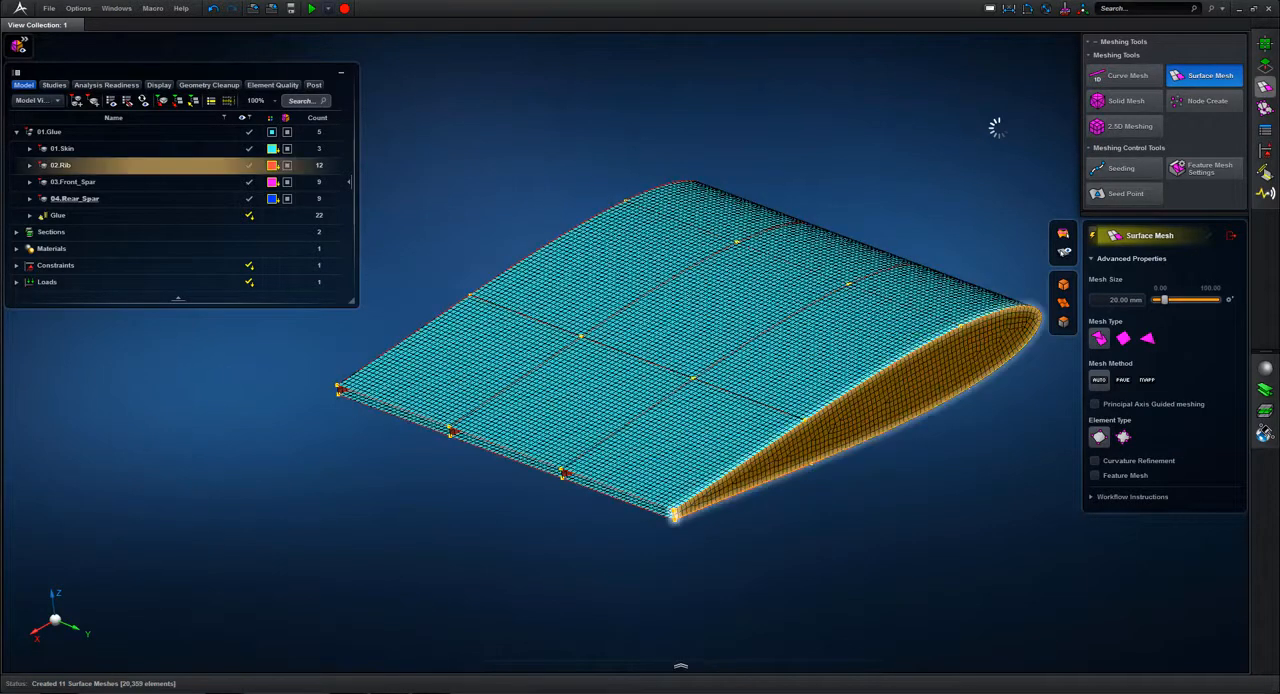
{"action": "left_click", "coordinate": [1232, 236]}
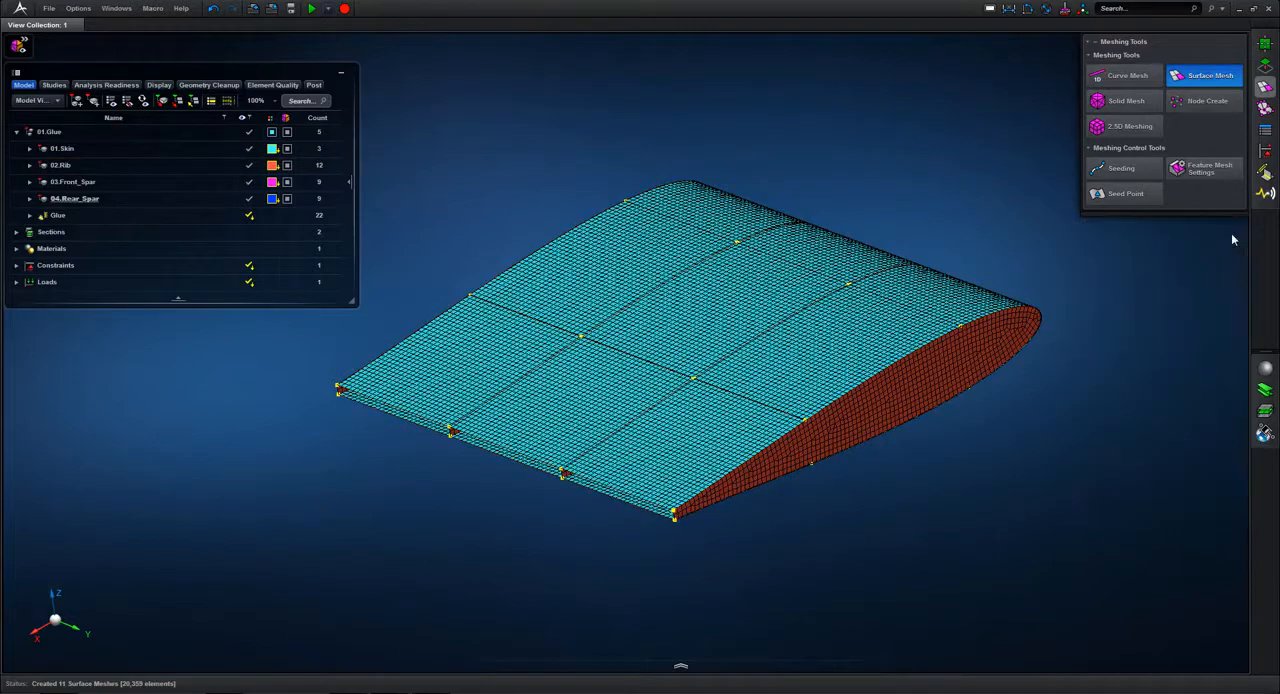
Step: Hide 01.Skin to examine the refined rib and spar meshes where they meet, and show the skin again
{"action": "scroll", "coordinate": [833, 130], "scroll_direction": "up", "scroll_amount": 2}
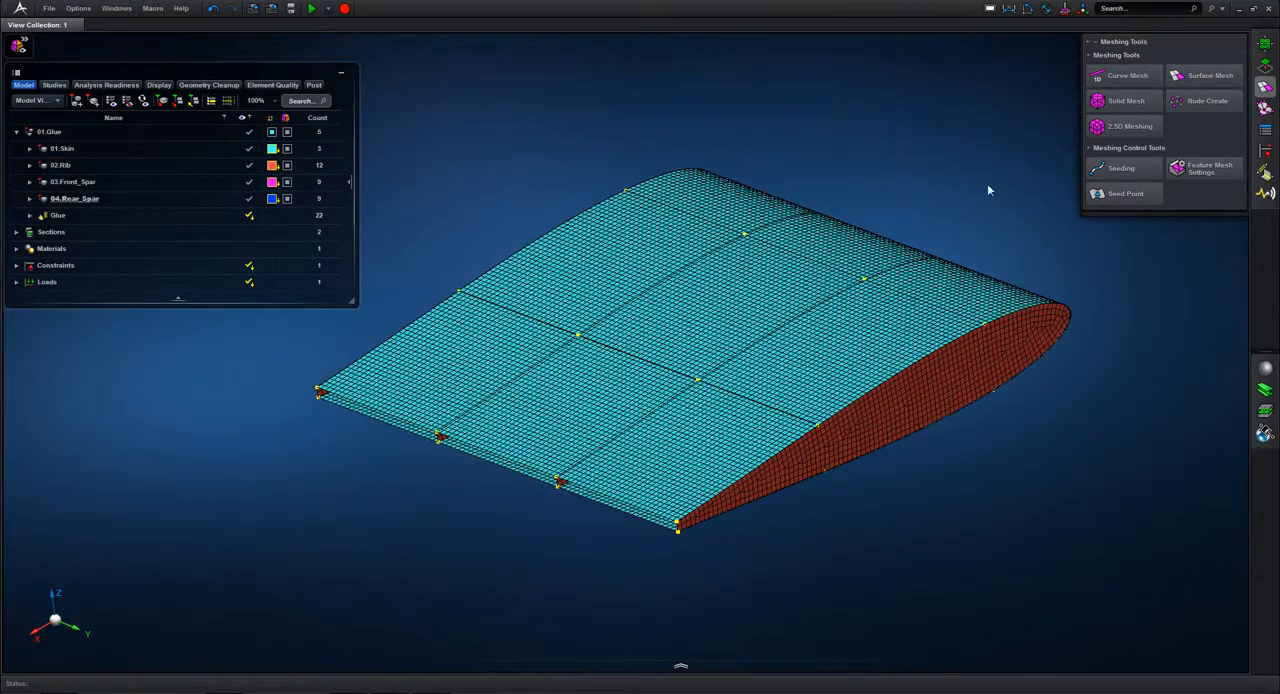
{"action": "middle_click_drag", "start_coordinate": [940, 374], "coordinate": [939, 374]}
{"action": "mouse_move", "coordinate": [876, 215]}
{"action": "middle_mouse_down"}
{"action": "mouse_move", "coordinate": [846, 221]}
{"action": "mouse_move", "coordinate": [838, 247]}
{"action": "mouse_move", "coordinate": [759, 231]}
{"action": "mouse_move", "coordinate": [829, 192]}
{"action": "mouse_move", "coordinate": [870, 227]}
{"action": "middle_mouse_up"}
{"action": "scroll", "coordinate": [870, 227], "scroll_direction": "down", "scroll_amount": 5}
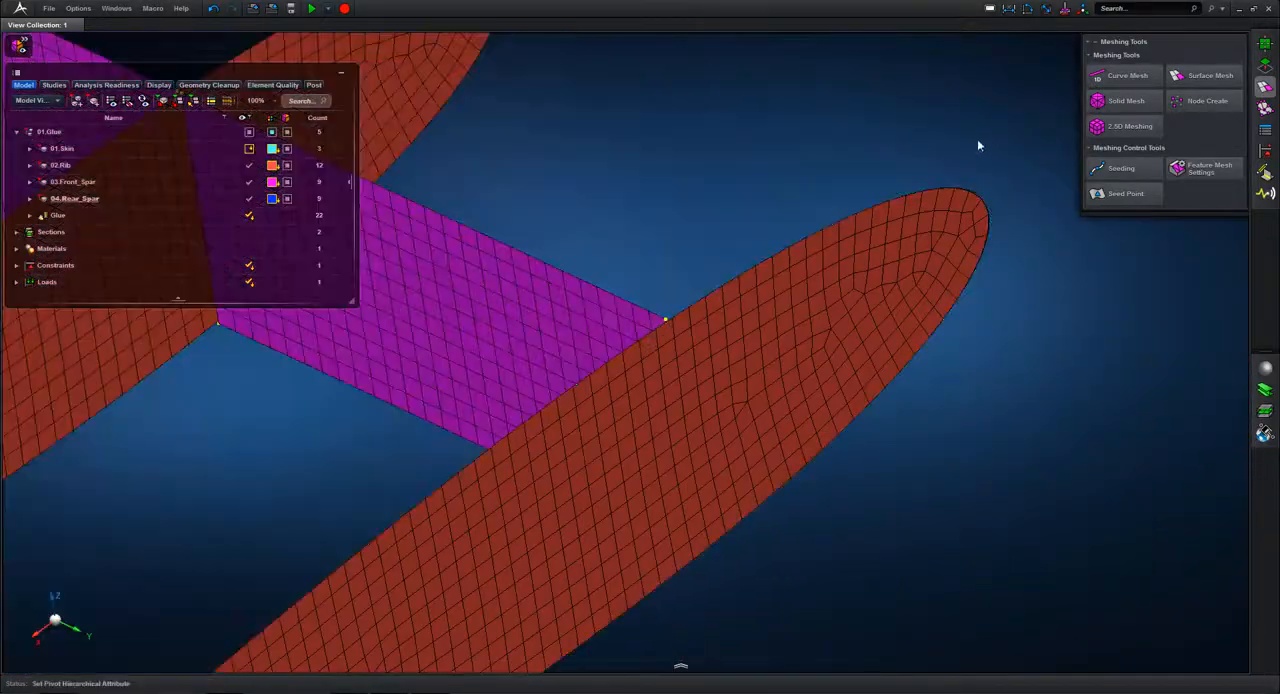
{"action": "middle_click_drag", "start_coordinate": [977, 139], "coordinate": [1054, 176]}
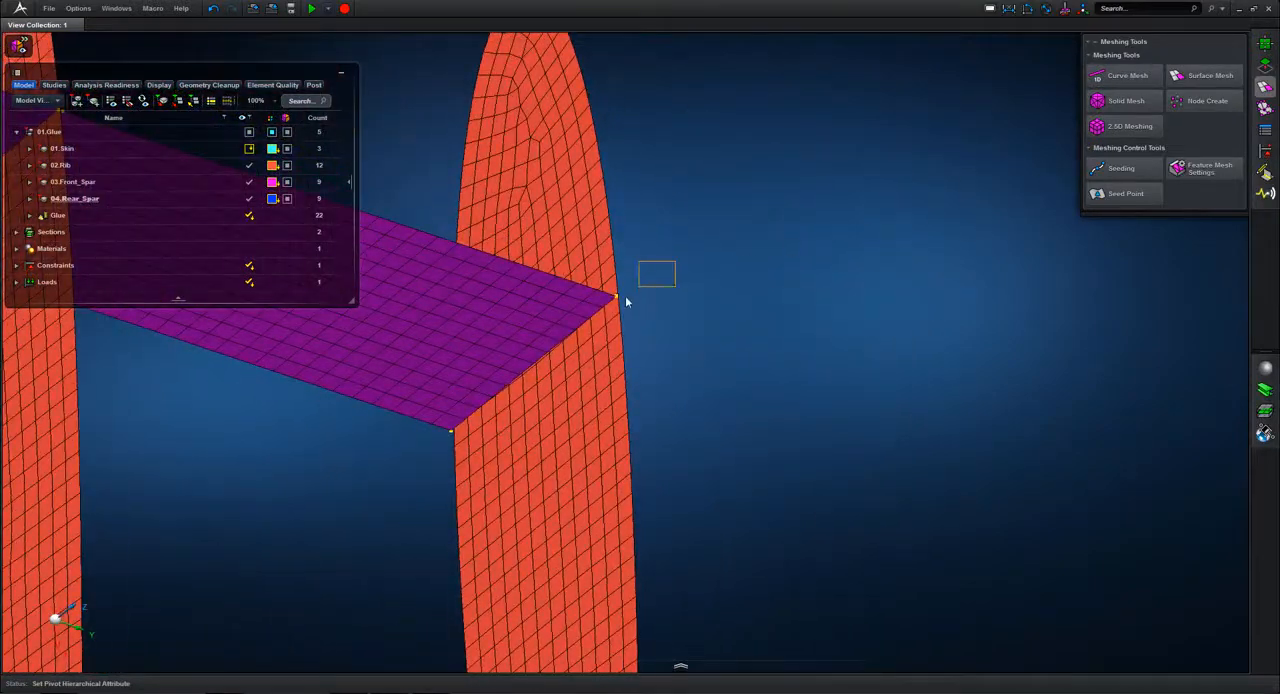
{"action": "right_click_drag", "start_coordinate": [626, 298], "coordinate": [590, 314]}
{"action": "middle_click_drag", "start_coordinate": [660, 277], "coordinate": [667, 244]}
{"action": "key", "text": "f"}
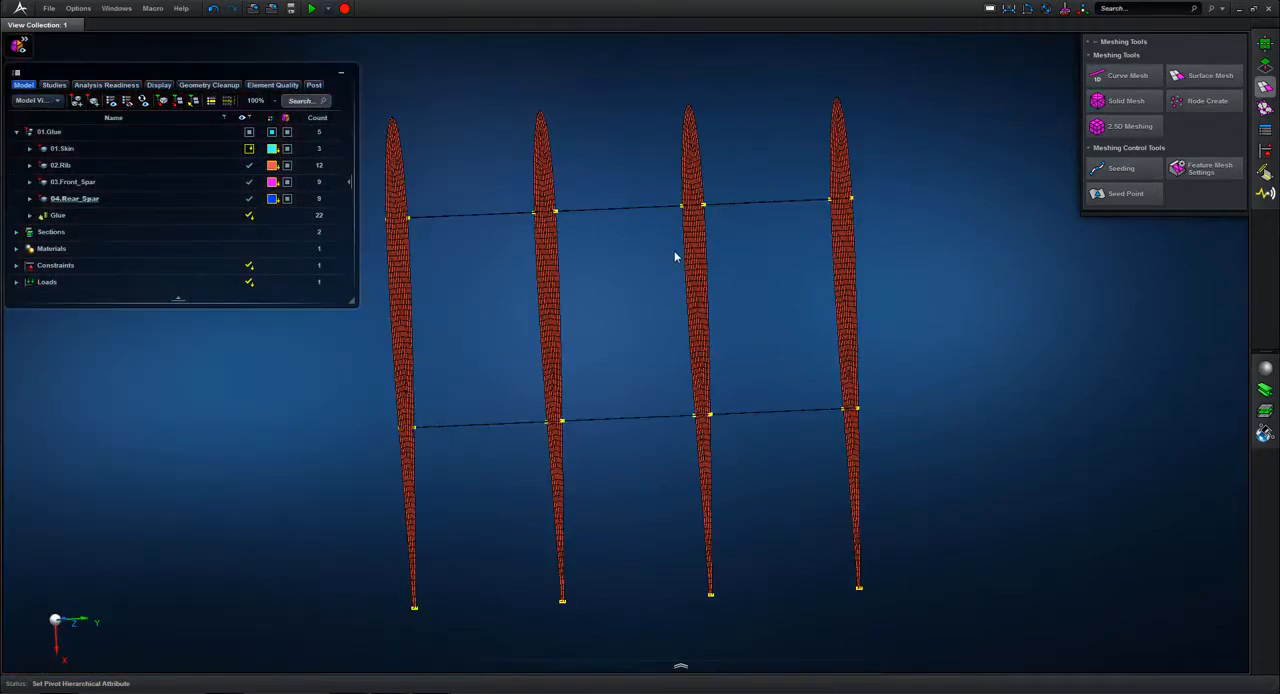
{"action": "middle_click_drag", "start_coordinate": [928, 203], "coordinate": [862, 172]}
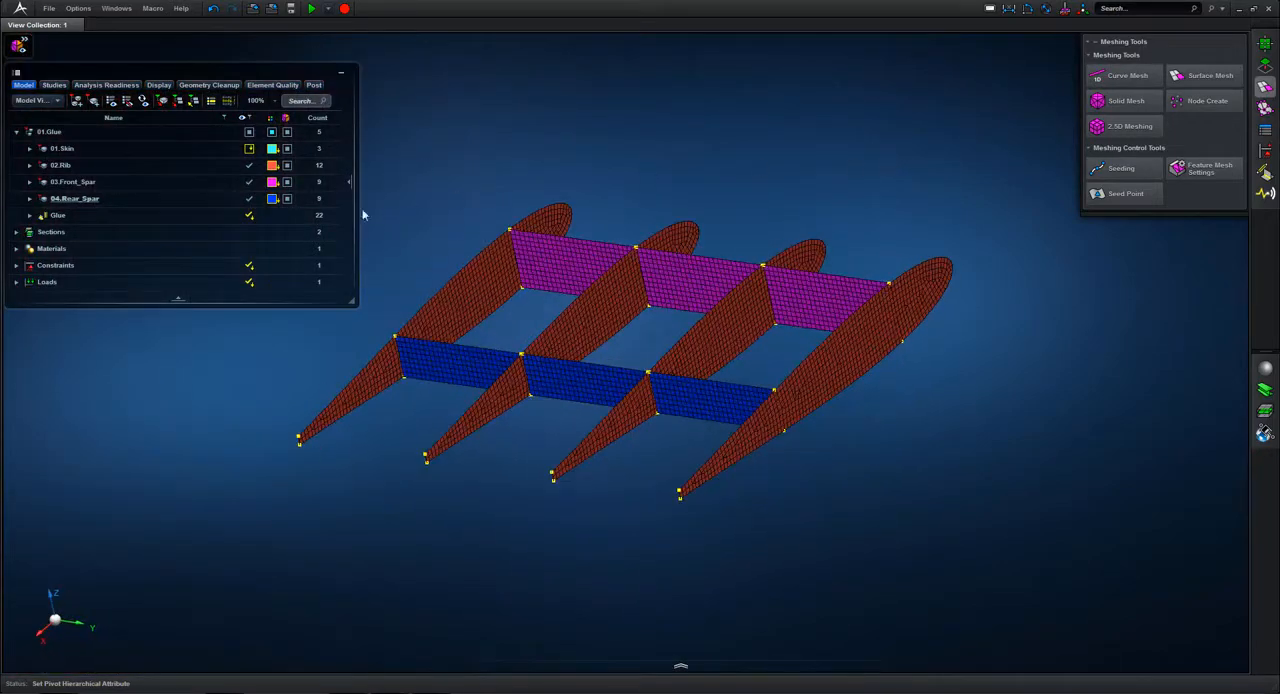
{"action": "left_click", "coordinate": [241, 149]}
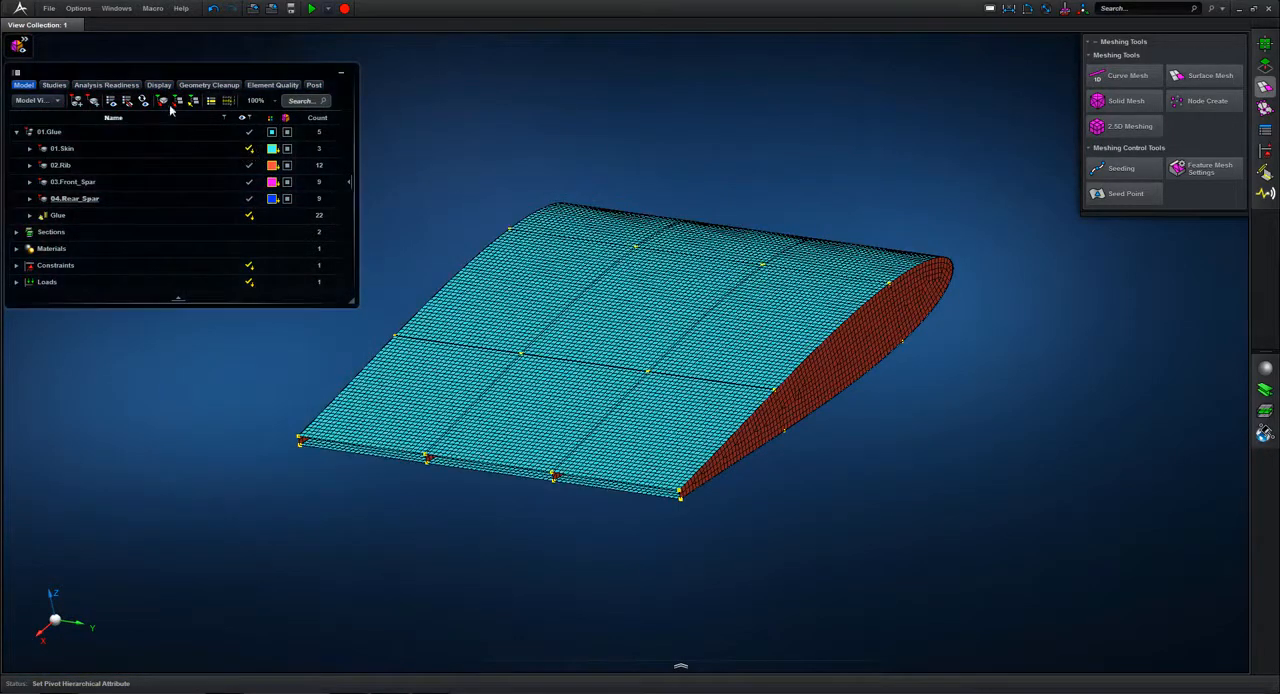
Step: Turn on the display of the glue connections and examine them along the rib, spar and skin junctions
{"action": "left_click", "coordinate": [19, 47]}
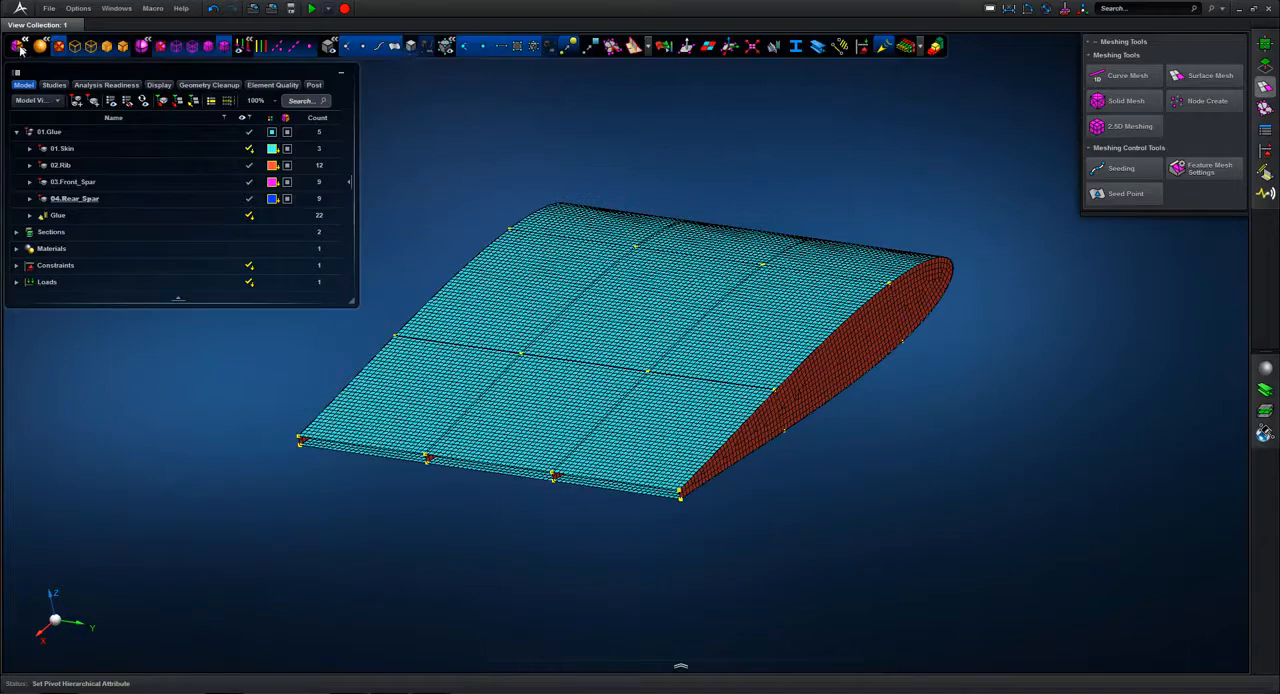
{"action": "left_click", "coordinate": [773, 46]}
{"action": "middle_click_drag", "start_coordinate": [838, 127], "coordinate": [809, 150]}
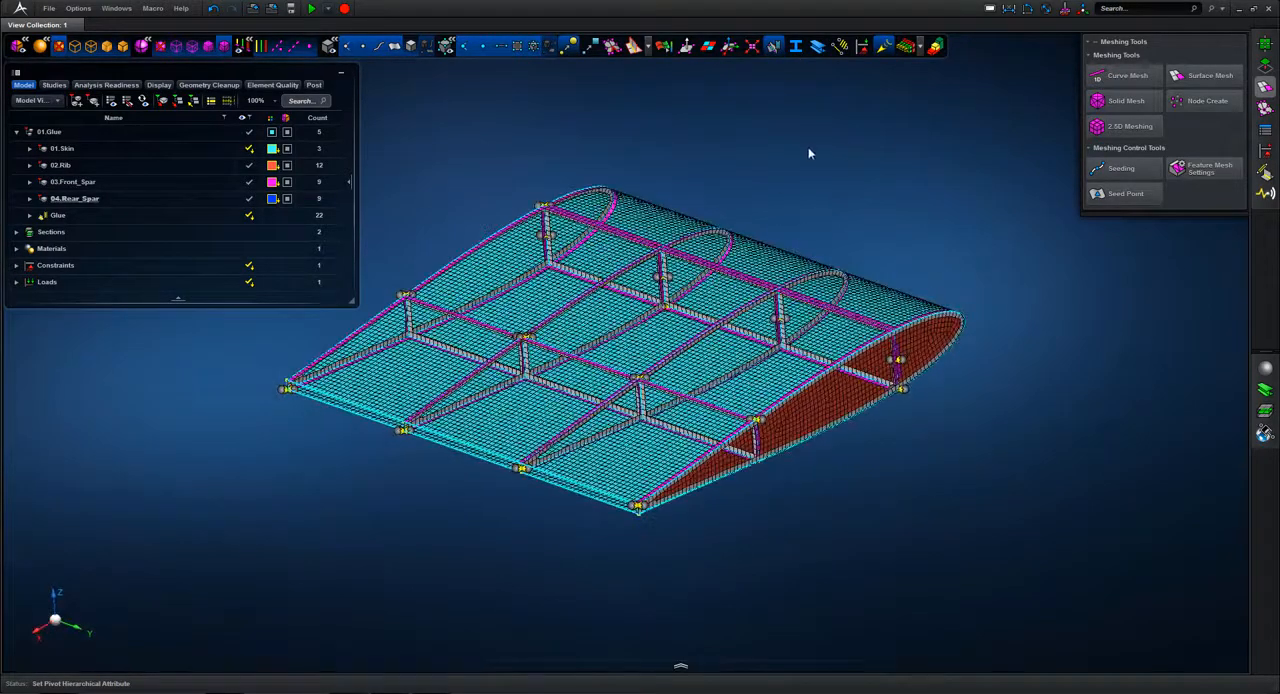
{"action": "scroll", "coordinate": [532, 218], "scroll_direction": "up", "scroll_amount": 5}
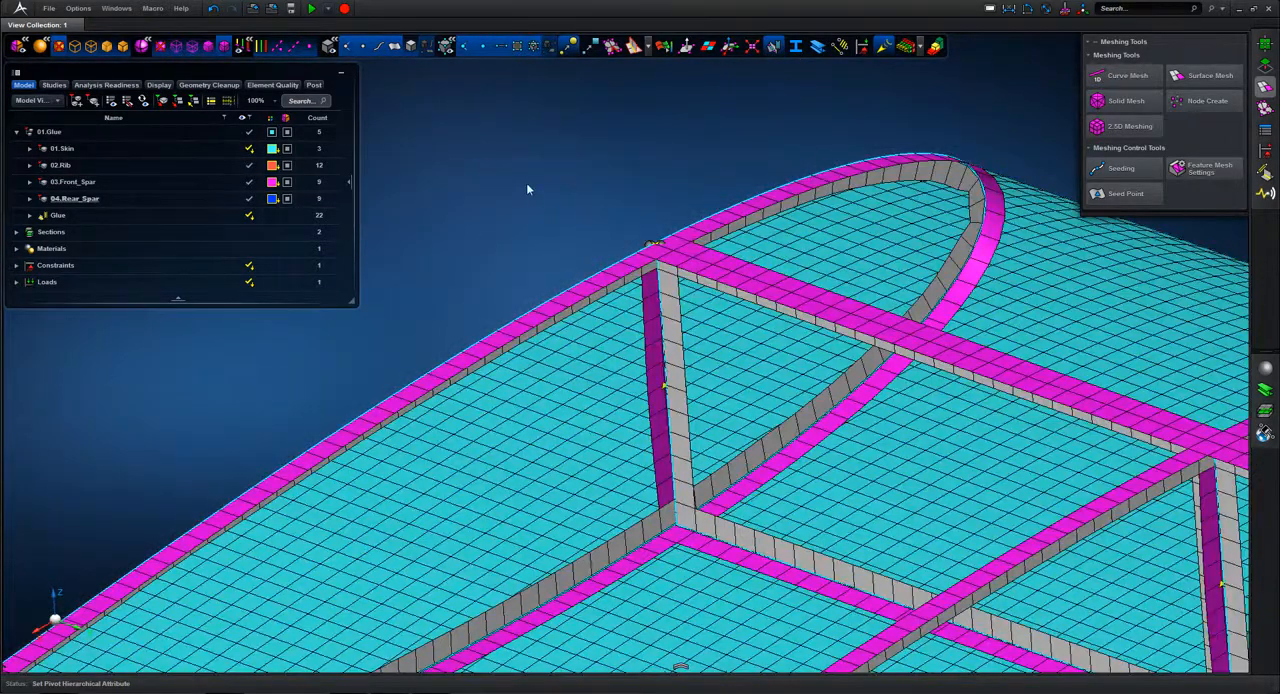
Step: Turn off the display of the glue connection markers on the whole wing
{"action": "scroll", "coordinate": [528, 189], "scroll_direction": "down", "scroll_amount": 5}
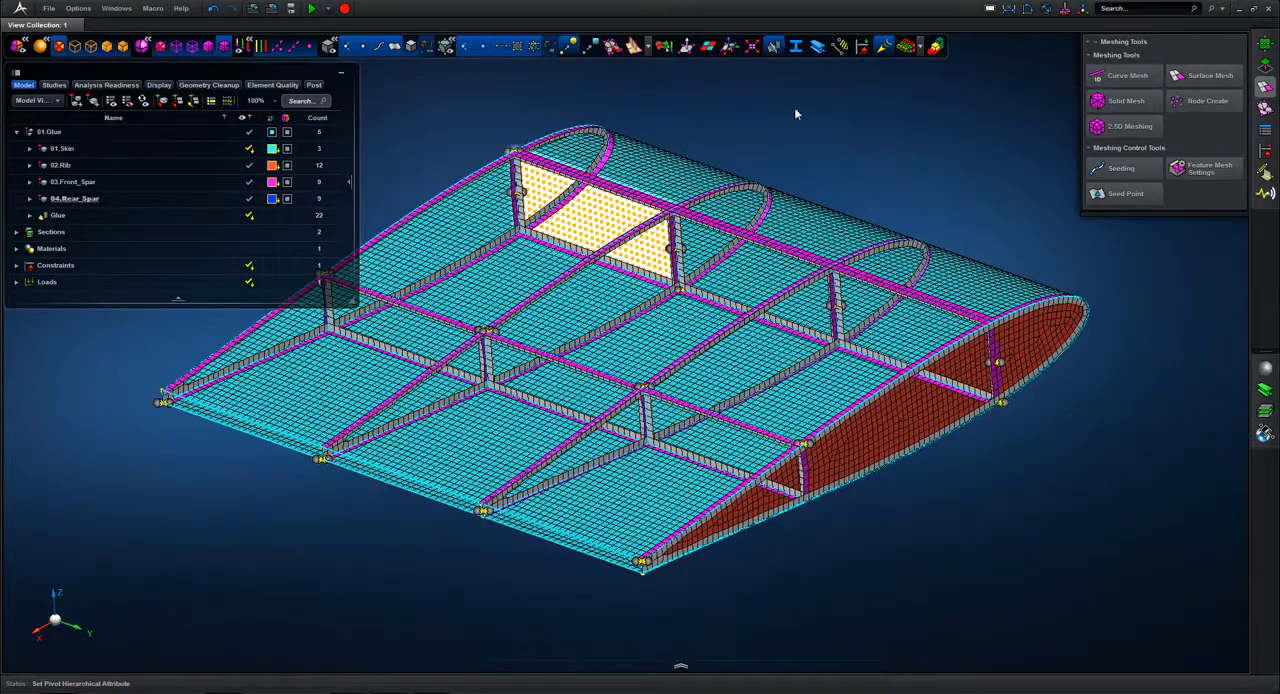
{"action": "left_click", "coordinate": [773, 46]}
{"action": "scroll", "coordinate": [990, 160], "scroll_direction": "down", "scroll_amount": 2}
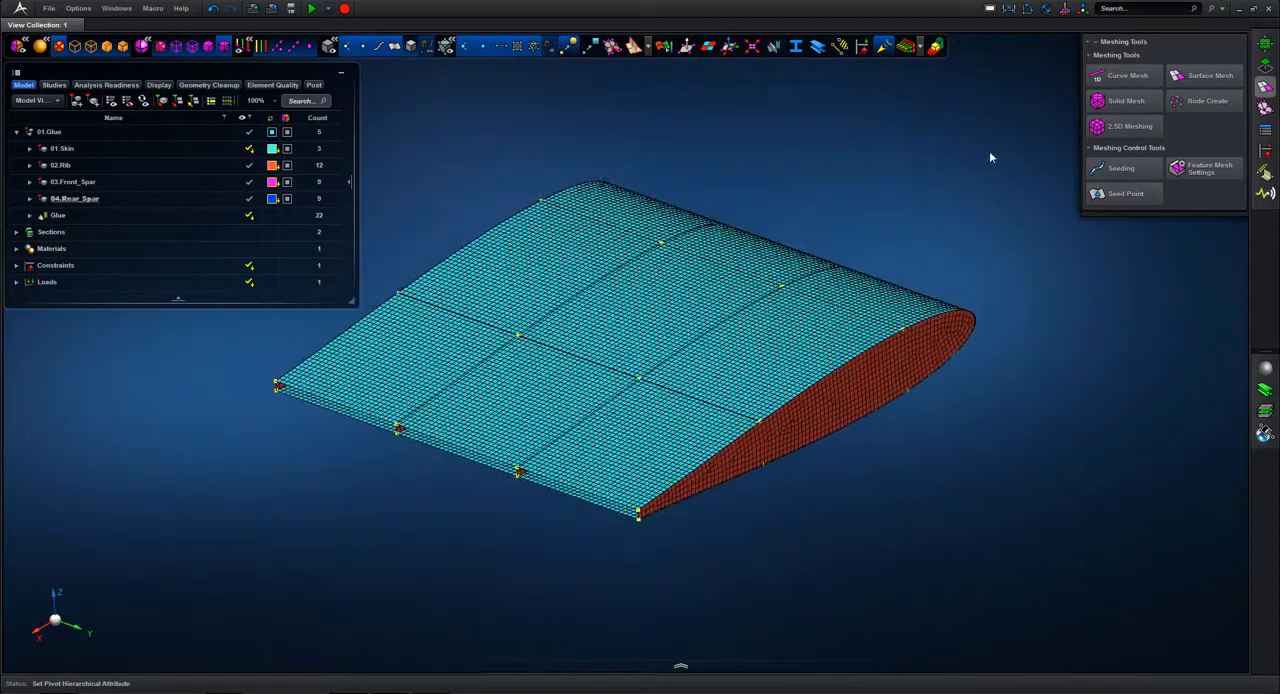
Step: Show the load and constraint markers on the wing mesh, examine them, and hide them again
{"action": "left_click", "coordinate": [865, 50]}
{"action": "middle_click_drag", "start_coordinate": [899, 180], "coordinate": [926, 187]}
{"action": "left_click", "coordinate": [863, 48]}
{"action": "scroll", "coordinate": [926, 187], "scroll_direction": "up", "scroll_amount": 1}
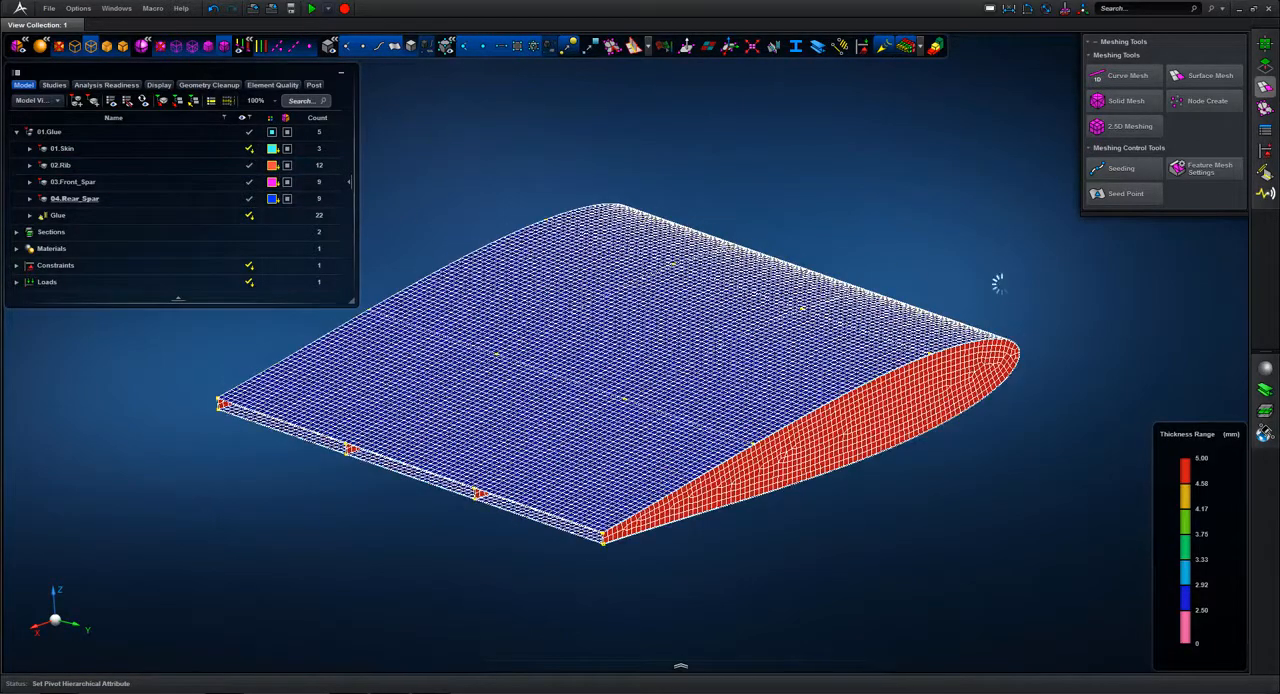
Step: Check the shell thickness plot on the skin and, with 01.Skin hidden, on the ribs and spars, and turn the plot off
{"action": "left_click", "coordinate": [907, 48]}
{"action": "left_click", "coordinate": [907, 48]}
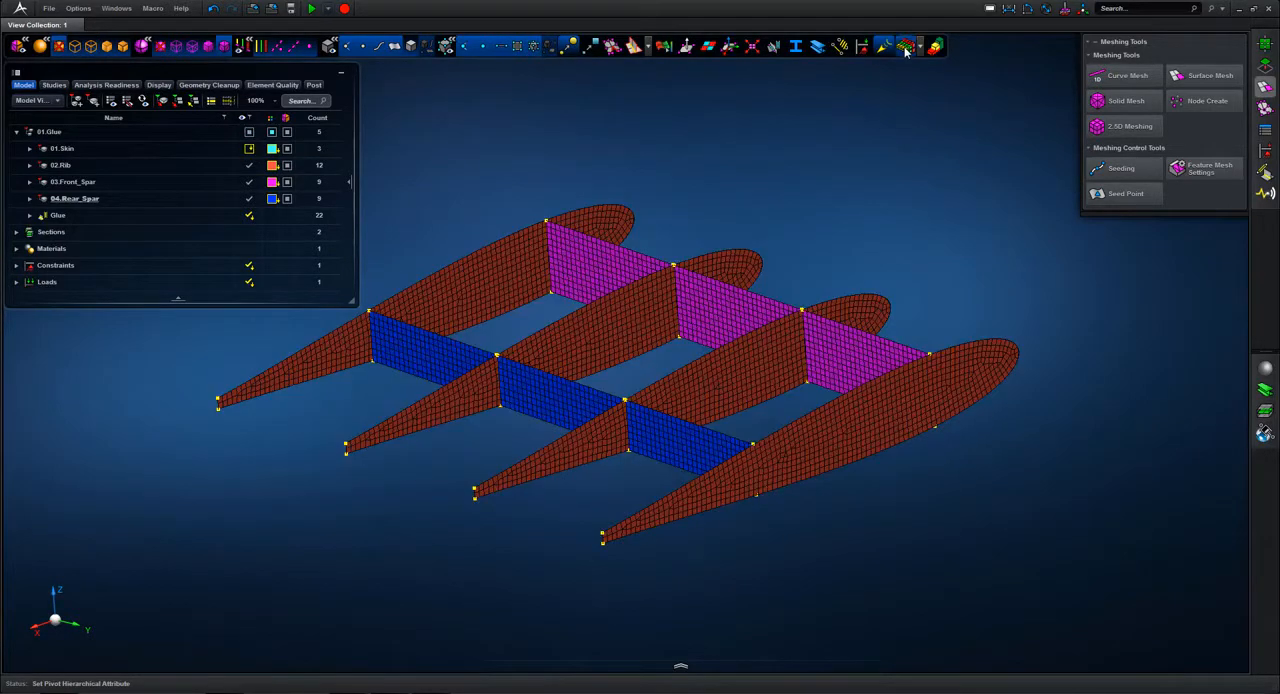
{"action": "middle_click_drag", "start_coordinate": [989, 194], "coordinate": [1049, 219]}
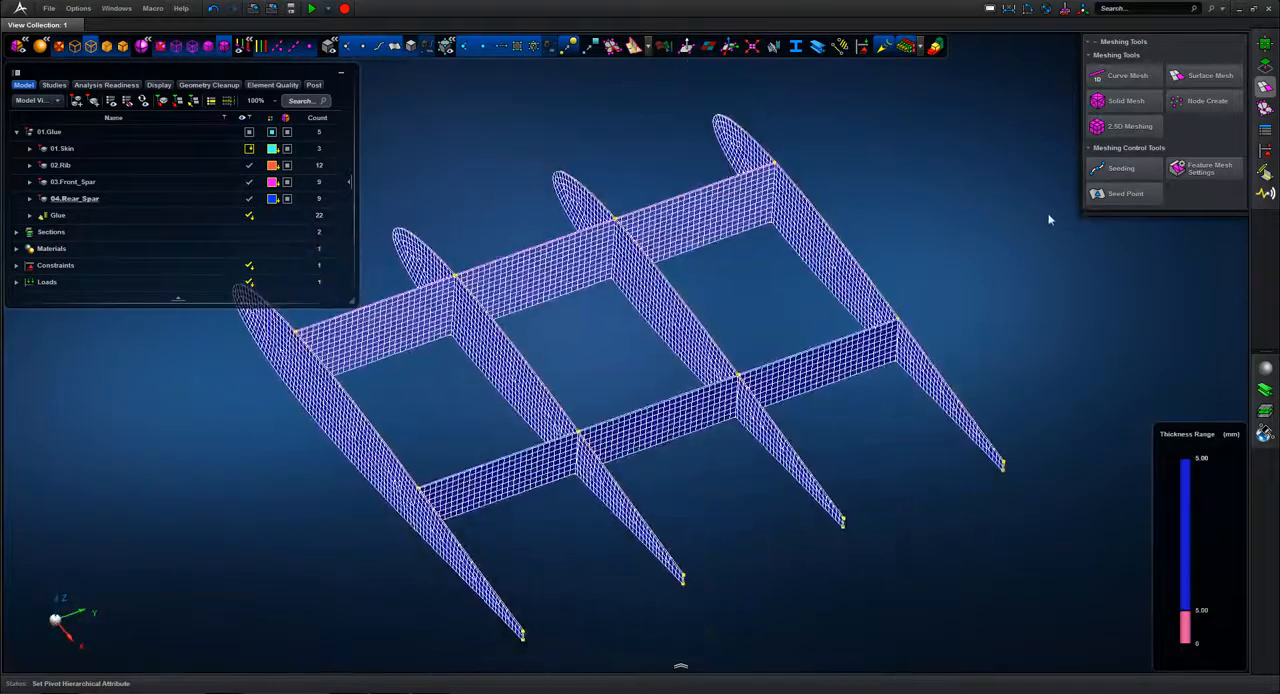
{"action": "scroll", "coordinate": [886, 336], "scroll_direction": "up", "scroll_amount": 10}
{"action": "middle_click_drag", "start_coordinate": [902, 303], "coordinate": [925, 283]}
{"action": "key", "text": "f"}
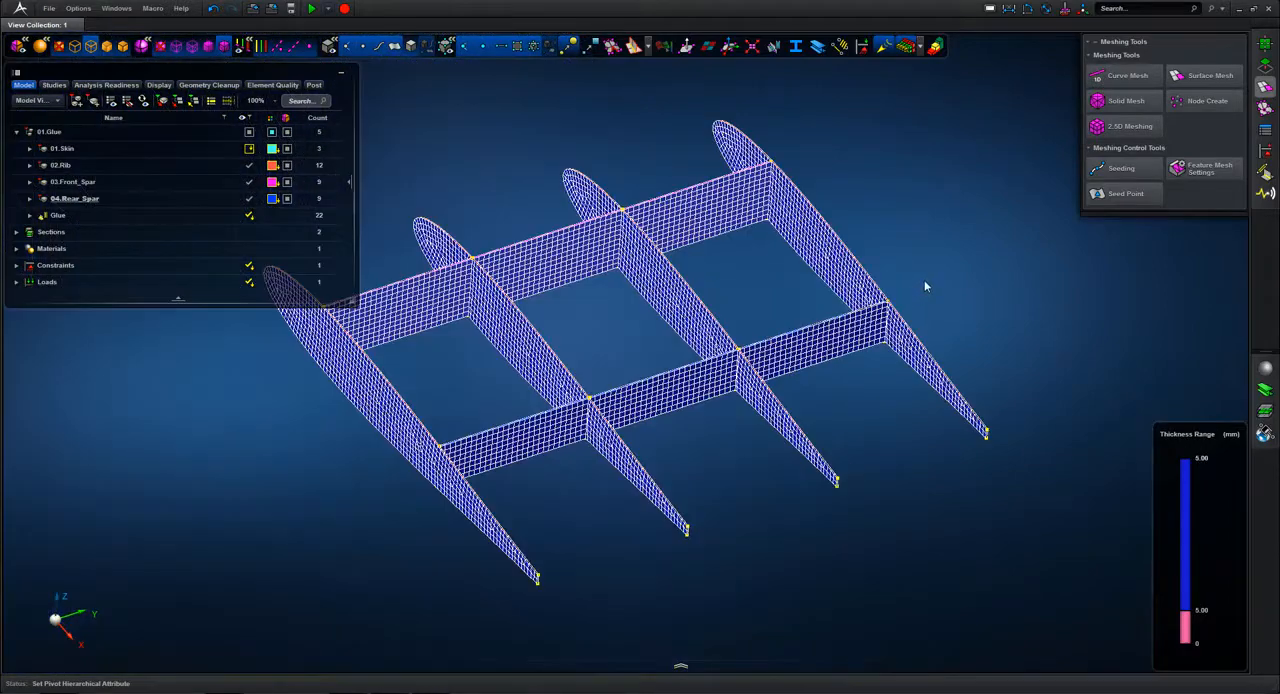
{"action": "left_click", "coordinate": [906, 47]}
Step: Make all parts of the 01.Glue assembly visible again, including the skin
{"action": "mouse_move", "coordinate": [967, 209]}
{"action": "middle_mouse_down"}
{"action": "mouse_move", "coordinate": [859, 198]}
{"action": "mouse_move", "coordinate": [869, 211]}
{"action": "middle_mouse_up"}
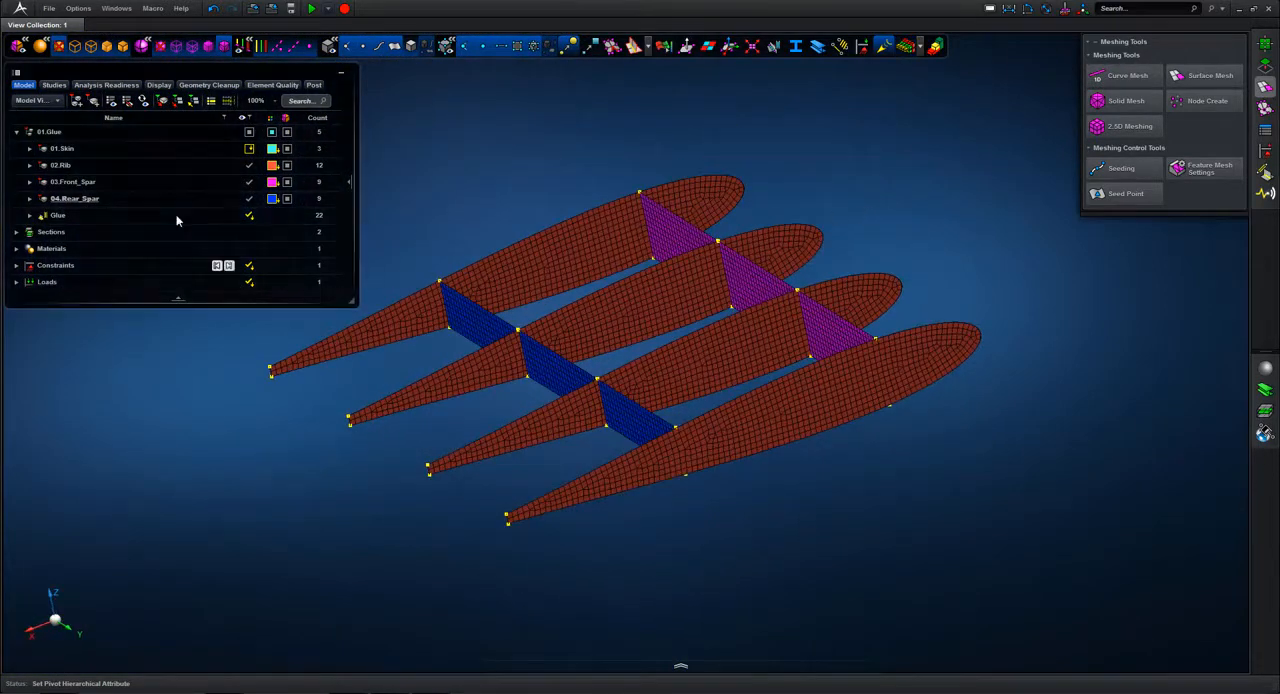
{"action": "left_click", "coordinate": [144, 150]}
{"action": "left_click", "coordinate": [248, 134]}
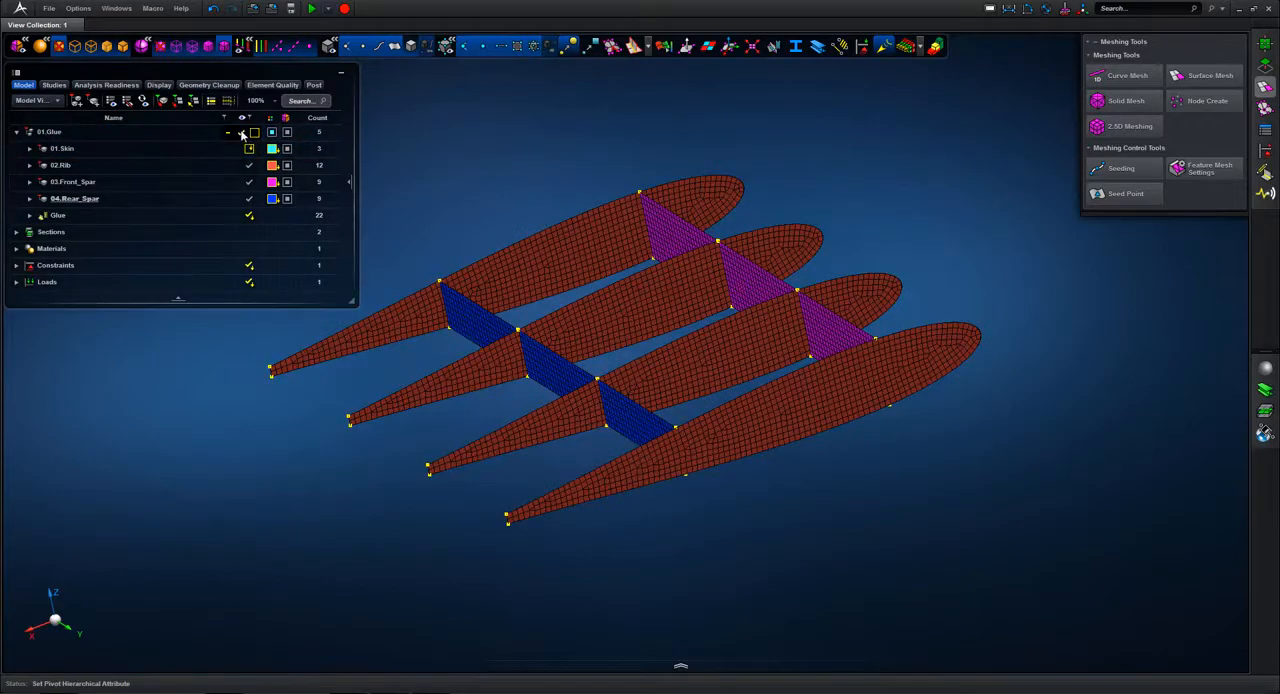
{"action": "middle_click_drag", "start_coordinate": [475, 124], "coordinate": [525, 146]}
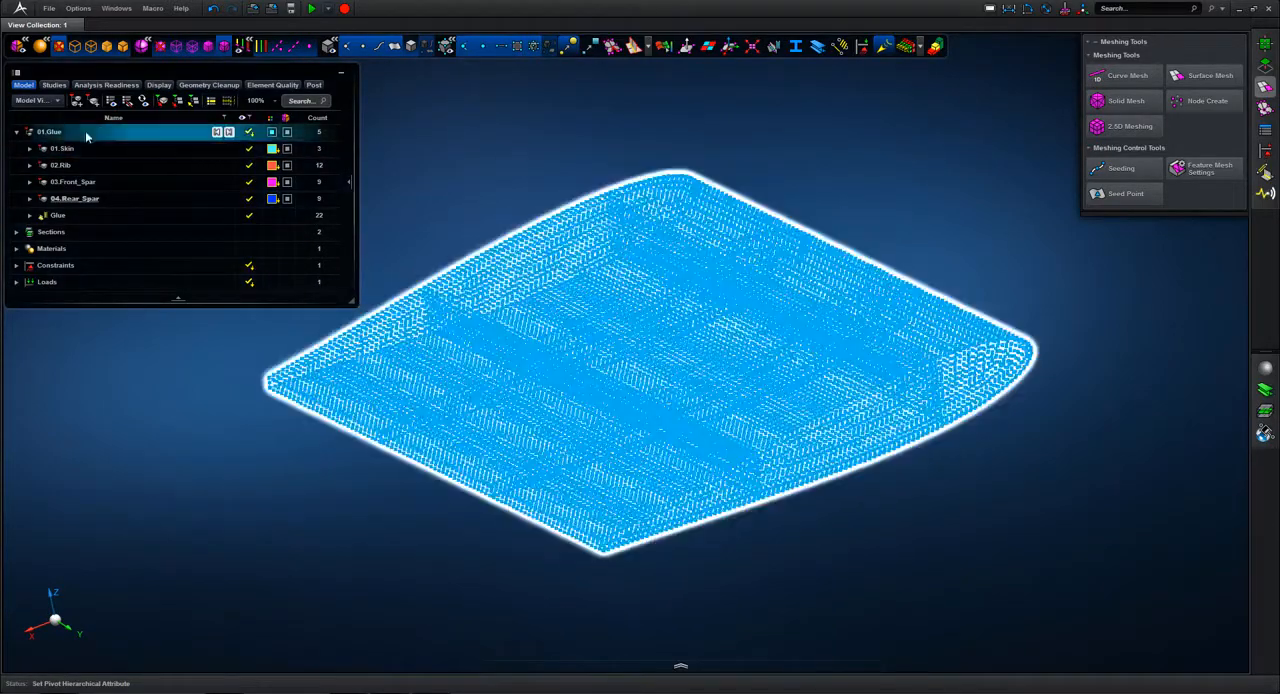
Step: Place the 01.Glue assembly in the analysis scene and run its Buckling simulation
{"action": "right_click", "coordinate": [86, 136]}
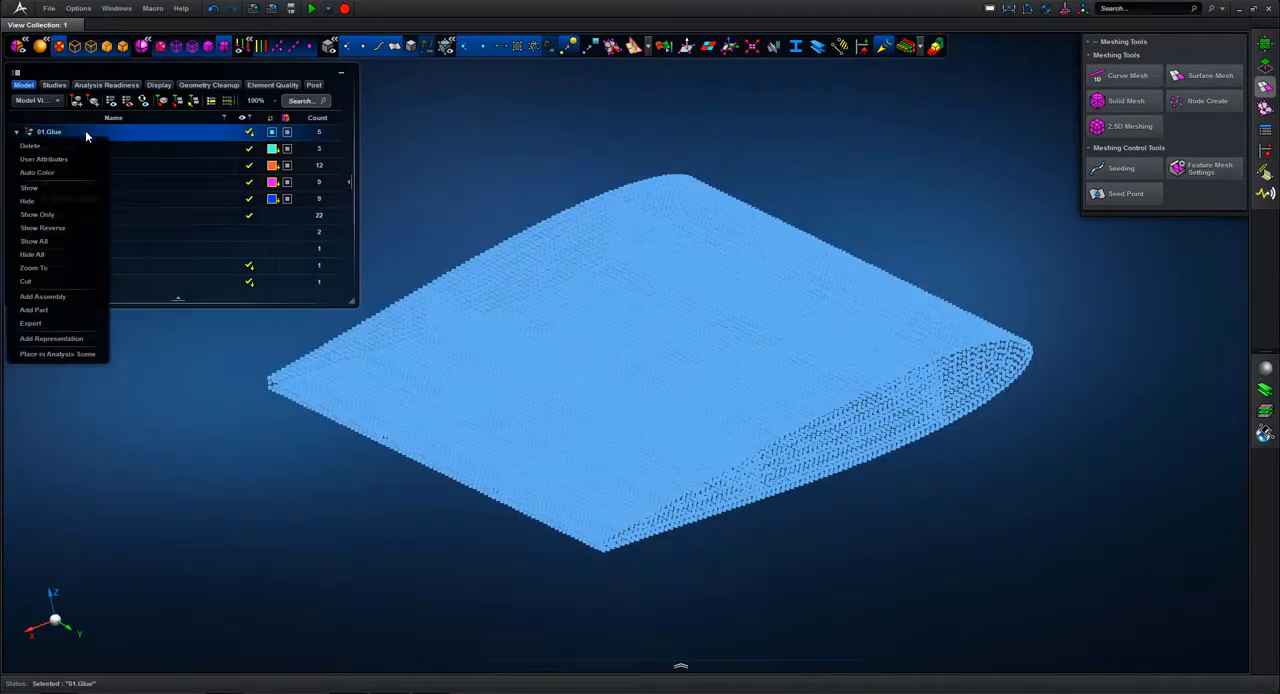
{"action": "left_click", "coordinate": [62, 353]}
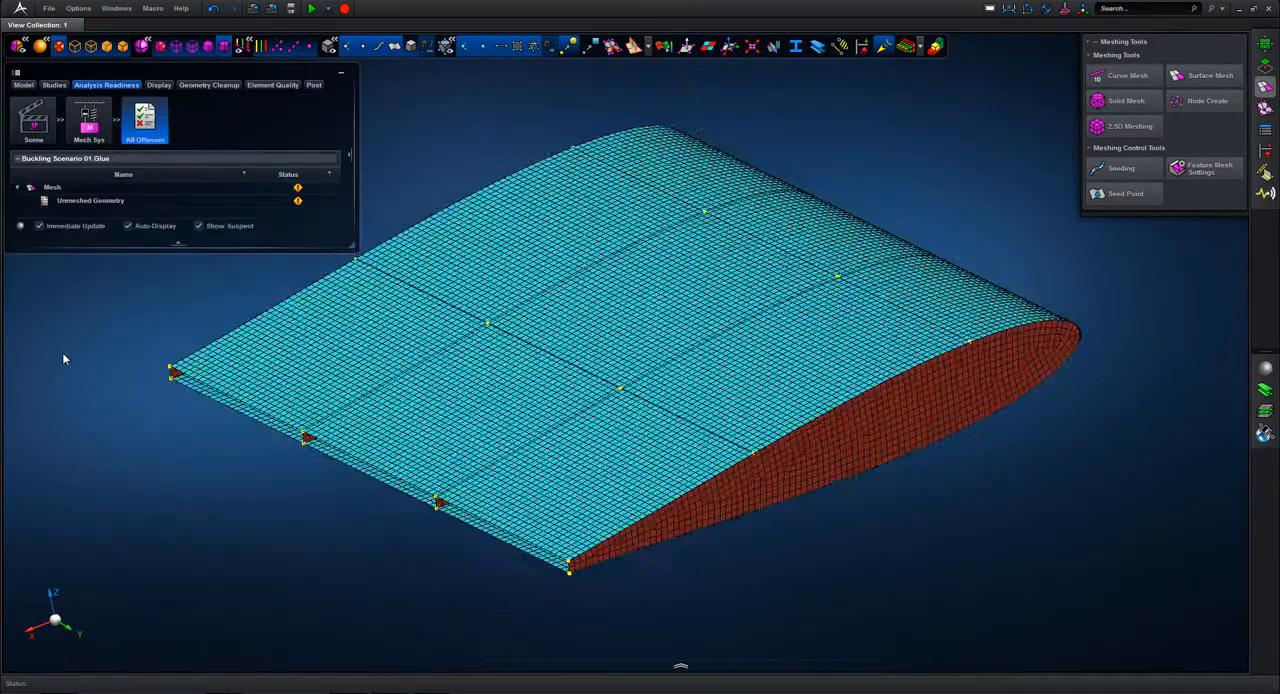
{"action": "left_click", "coordinate": [681, 668]}
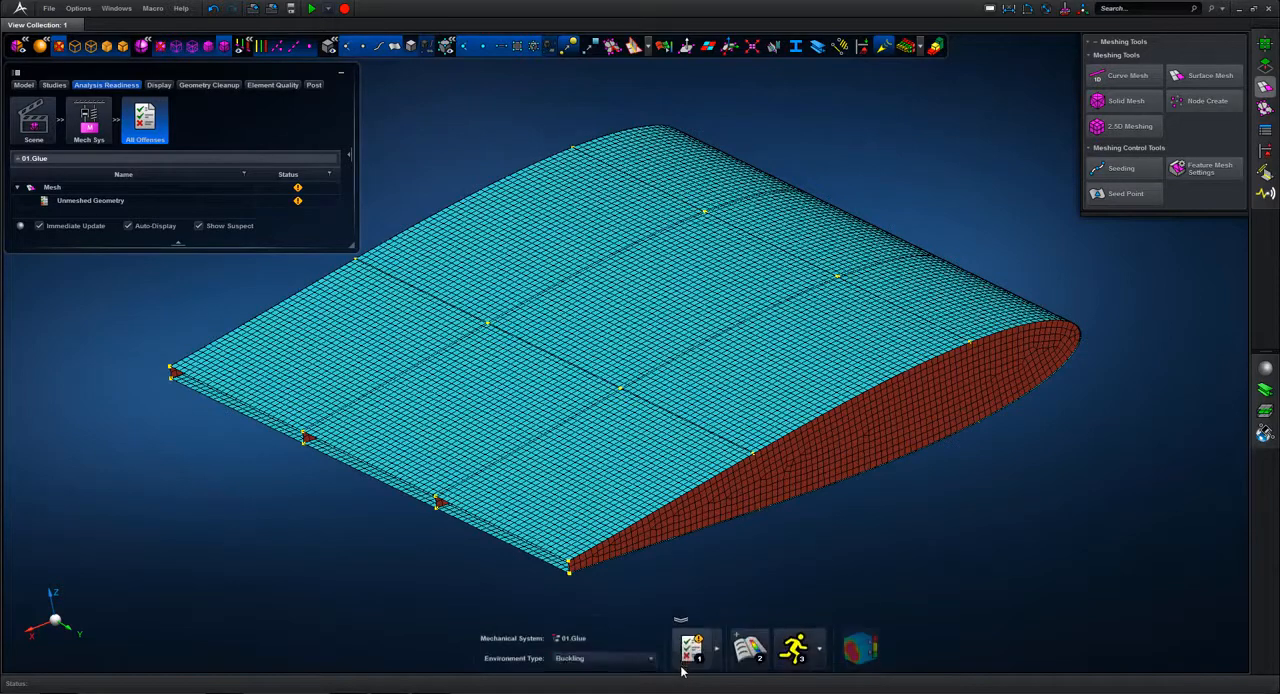
{"action": "left_click", "coordinate": [797, 650]}
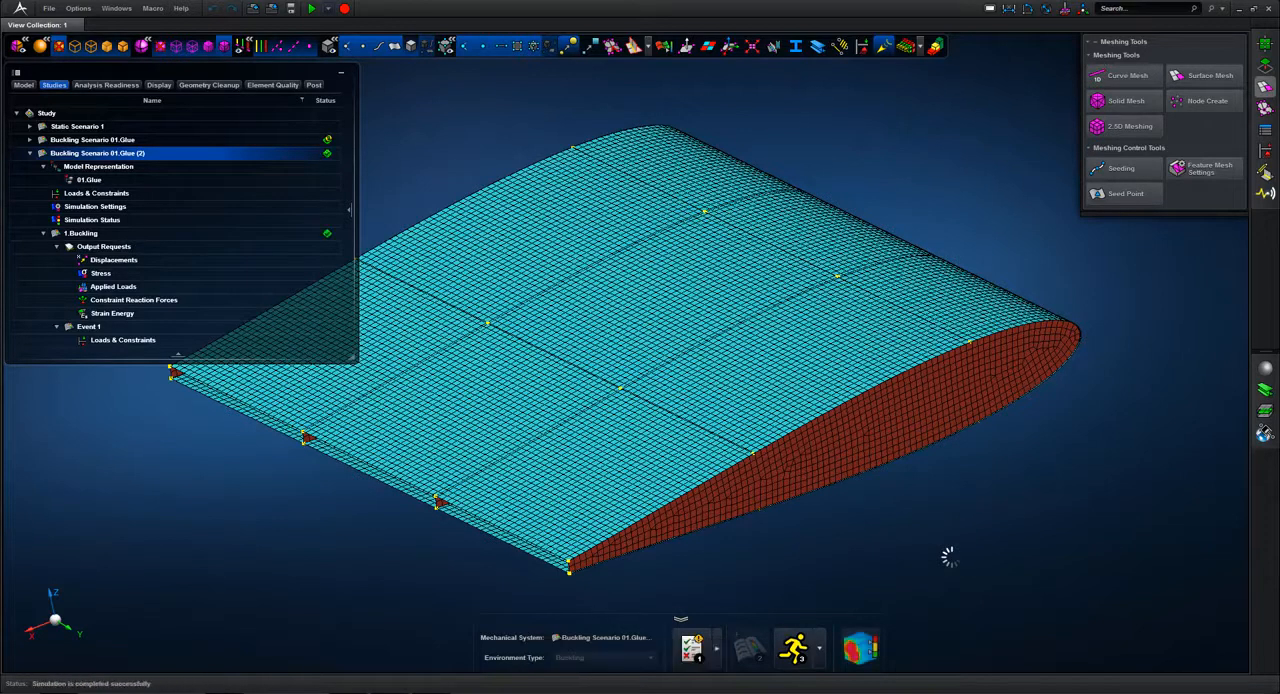
Step: Open the results of the new buckling scenario, collapse the model browser, and display the mode 3 deformed shape
{"action": "left_click", "coordinate": [862, 648]}
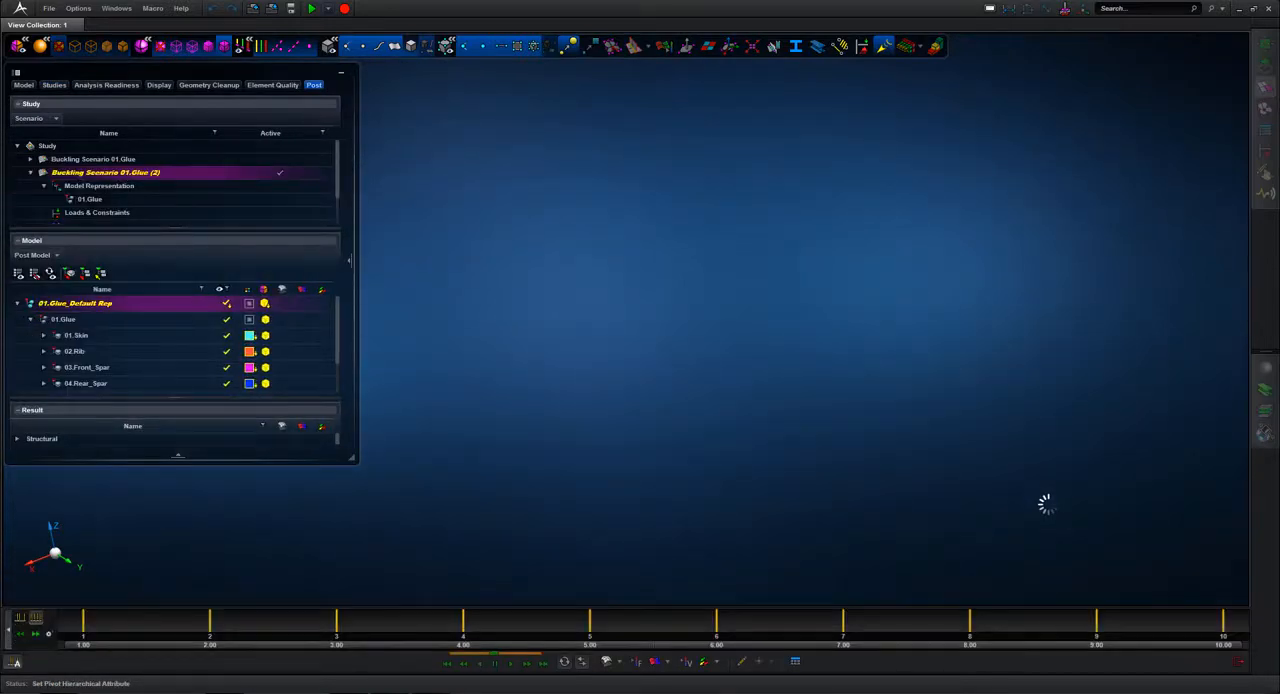
{"action": "left_click", "coordinate": [343, 76]}
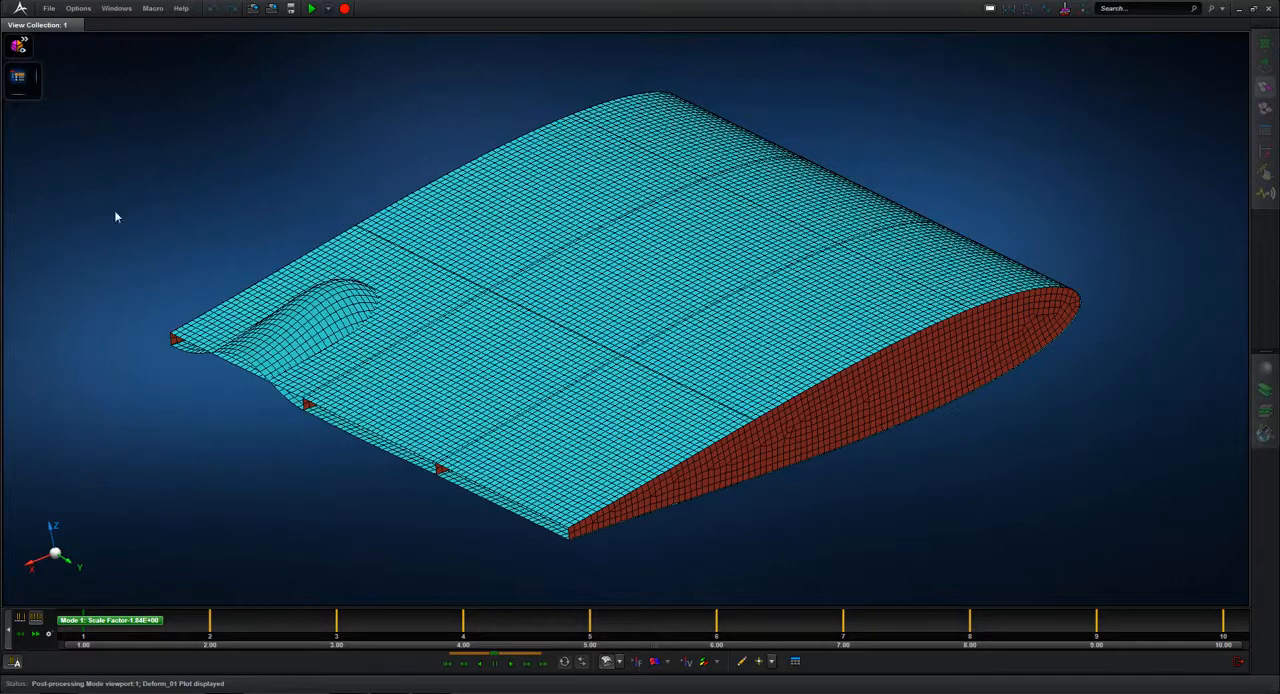
{"action": "left_click", "coordinate": [336, 625]}
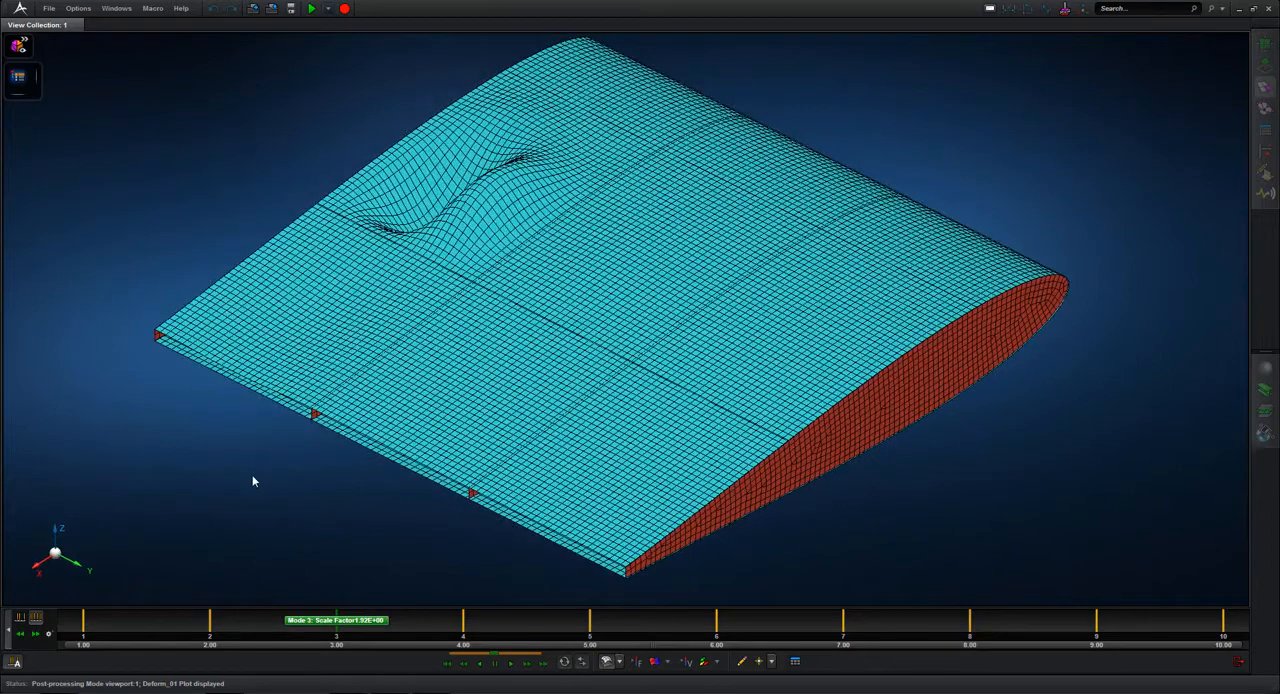
Step: Add an animated Von Mises stress fringe plot to the mode 3 shape and close the stress settings
{"action": "left_click", "coordinate": [655, 663]}
{"action": "left_click", "coordinate": [620, 666]}
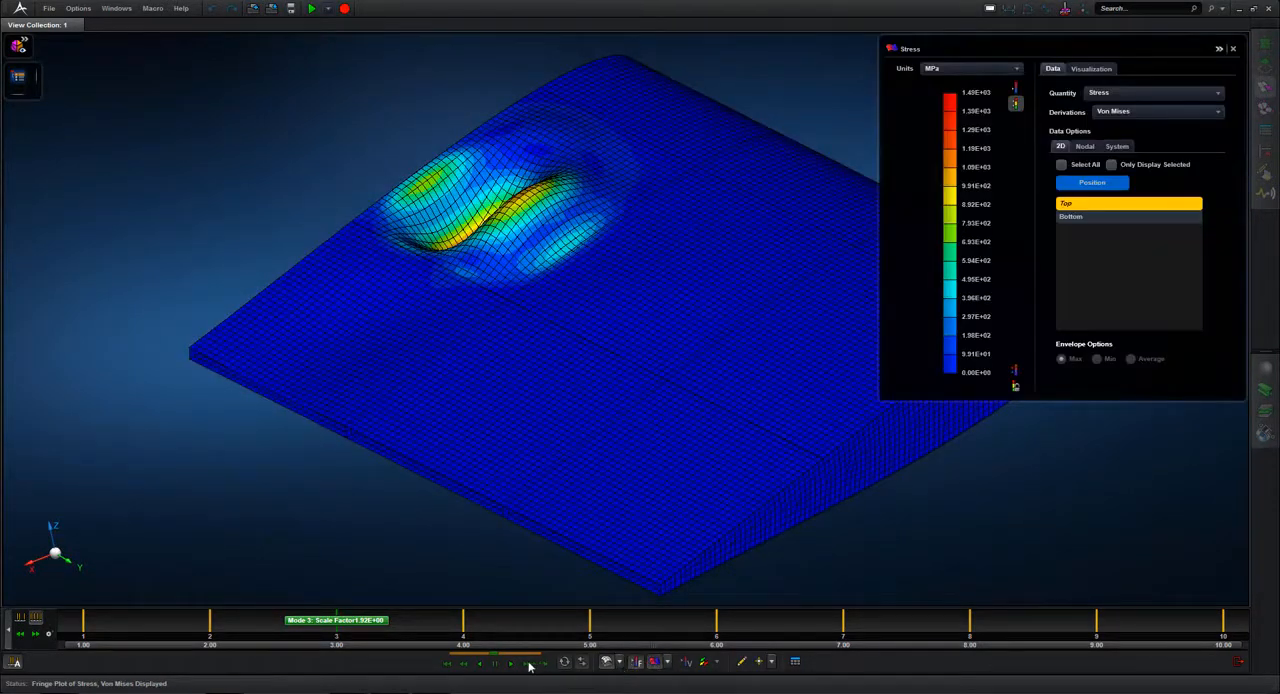
{"action": "left_click", "coordinate": [1218, 94]}
{"action": "left_click", "coordinate": [1168, 137]}
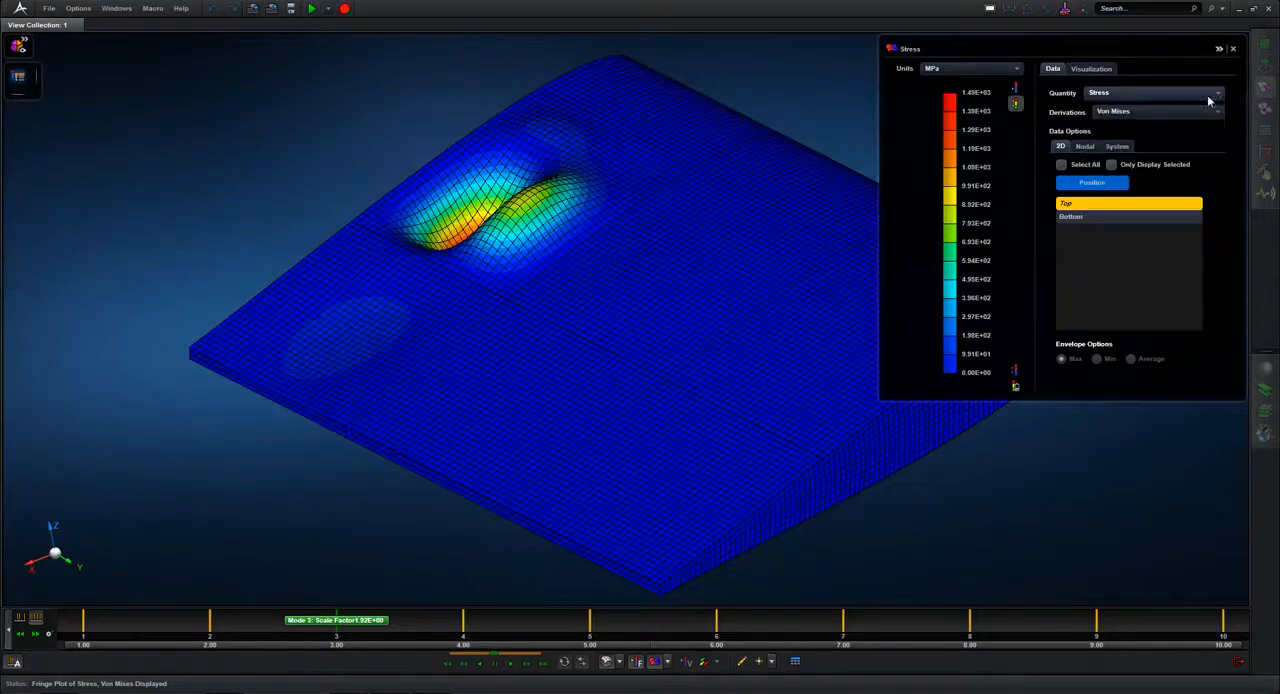
{"action": "left_click", "coordinate": [1233, 48]}
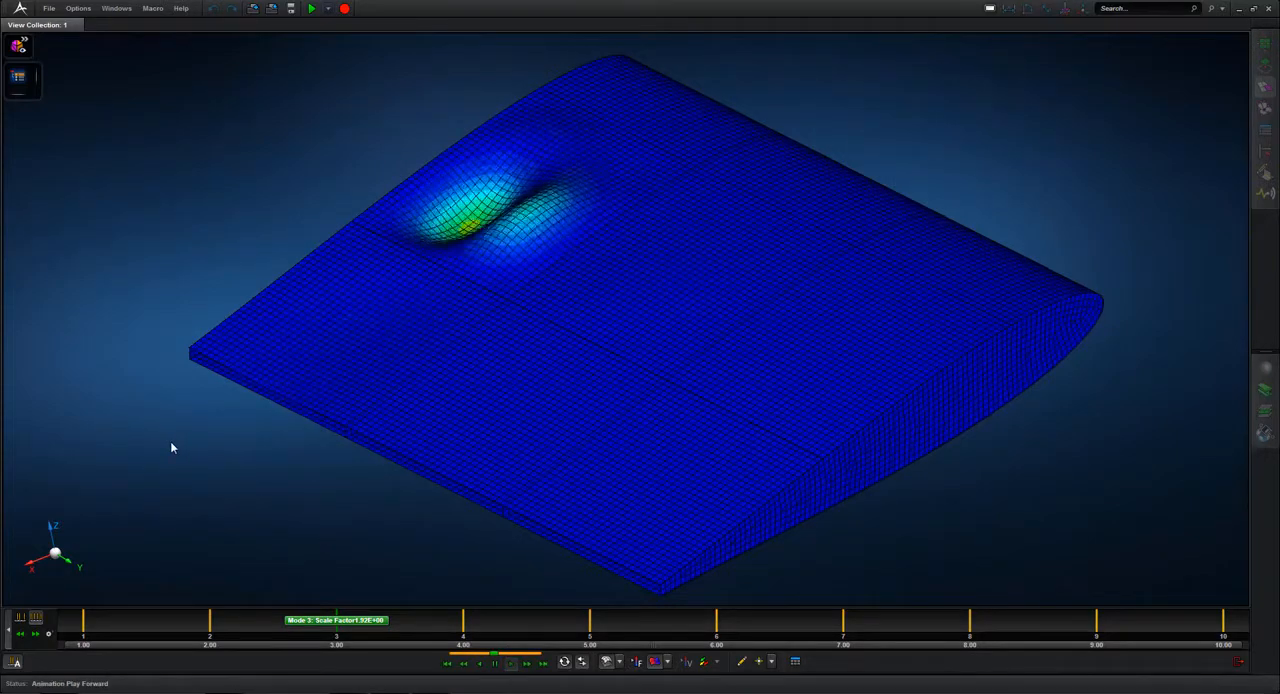
Step: Inspect the buckled skin from the opposite side and open the Critical Buckling Table to check the load scale factors for Event 1
{"action": "middle_click_drag", "start_coordinate": [191, 430], "coordinate": [240, 440]}
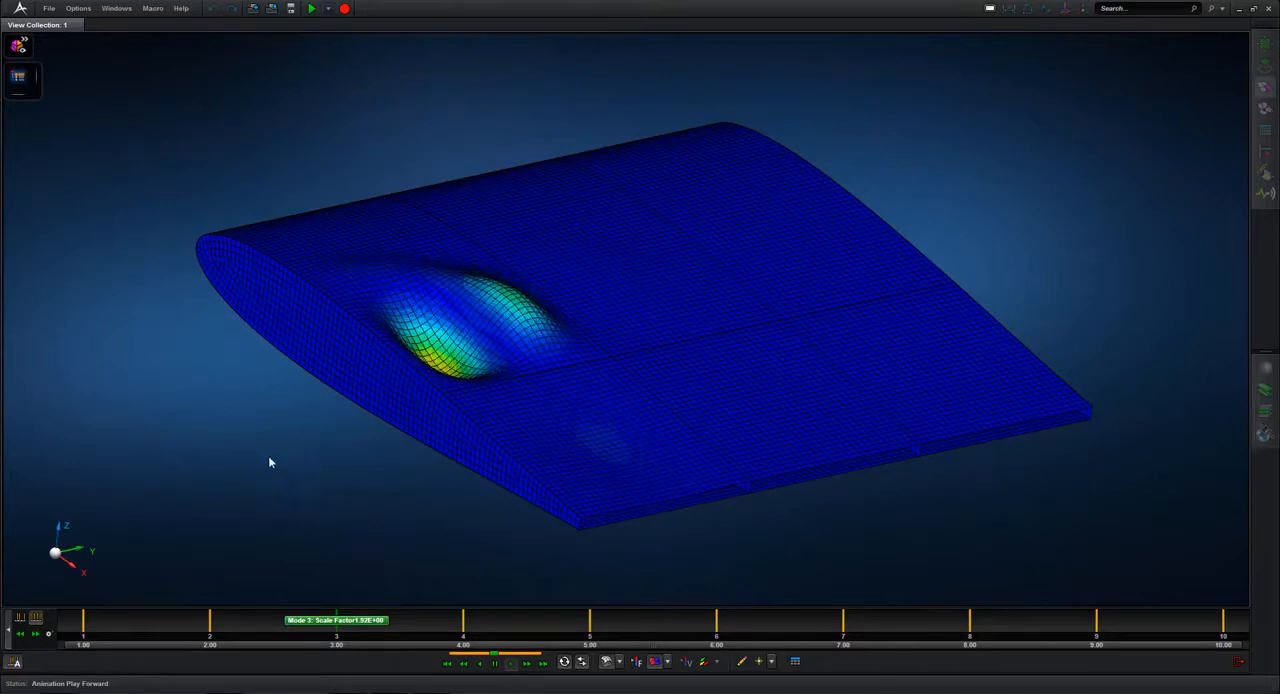
{"action": "left_click", "coordinate": [795, 661]}
{"action": "scroll", "coordinate": [514, 119], "scroll_direction": "down", "scroll_amount": 3}
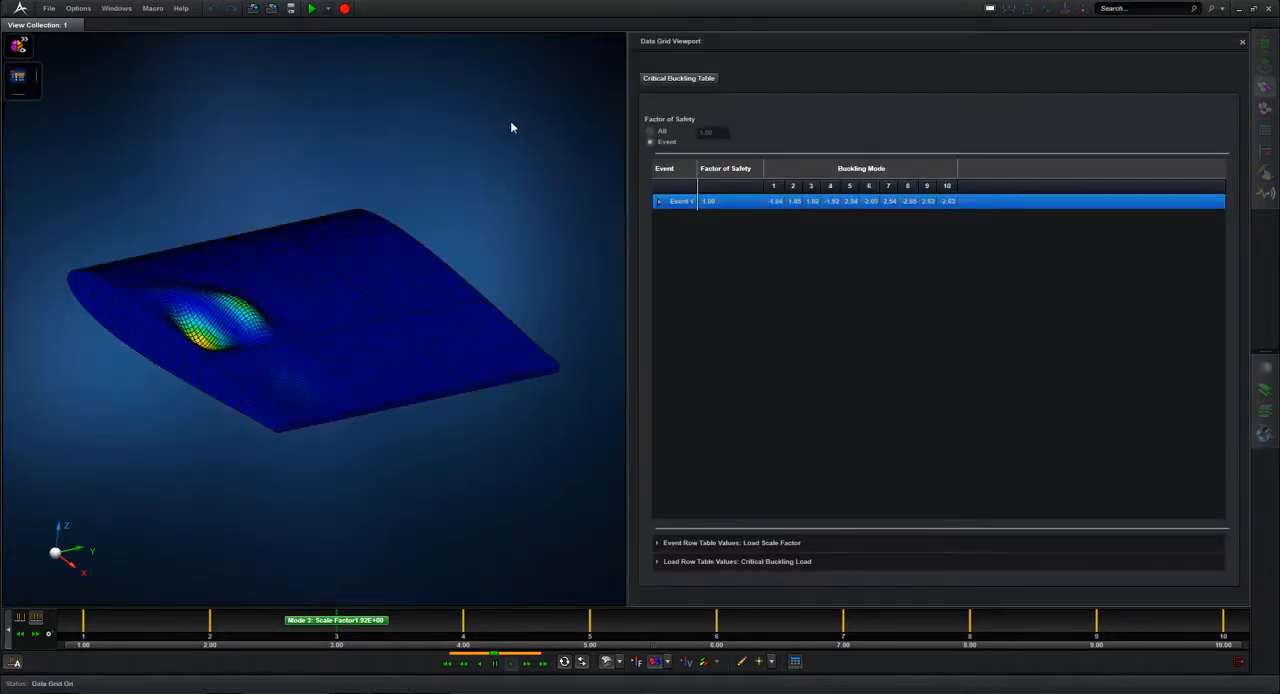
{"action": "middle_click_drag", "start_coordinate": [510, 120], "coordinate": [516, 143]}
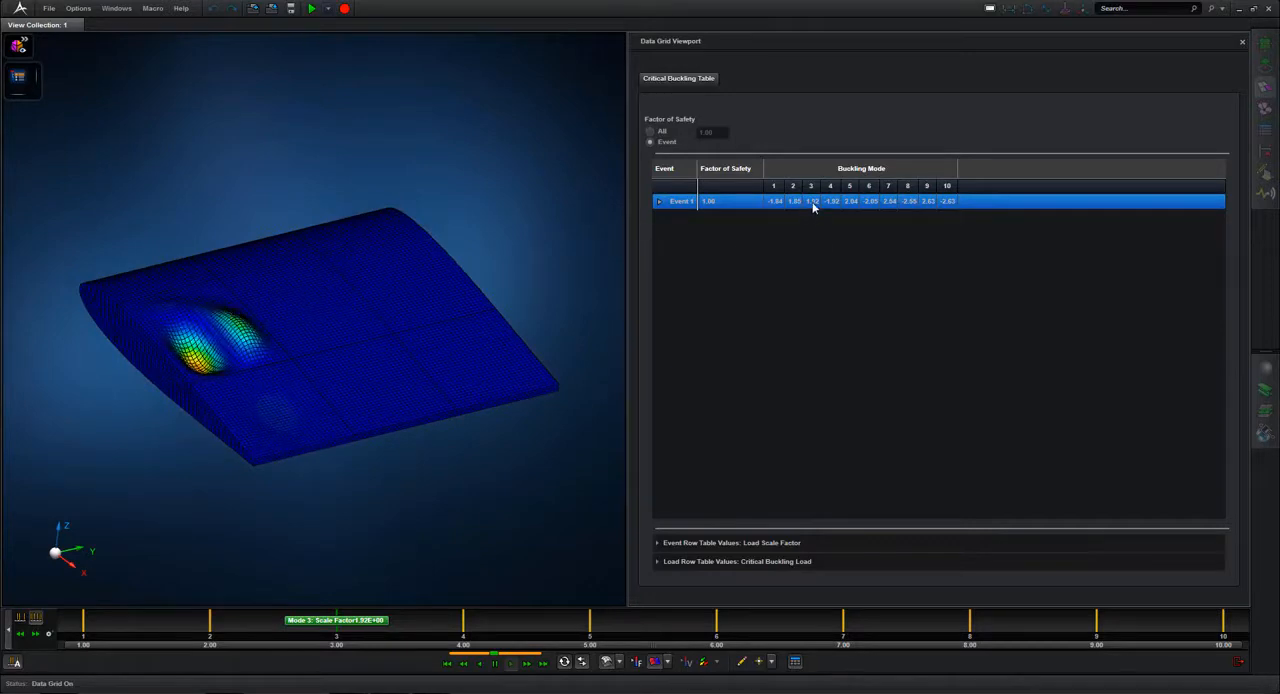
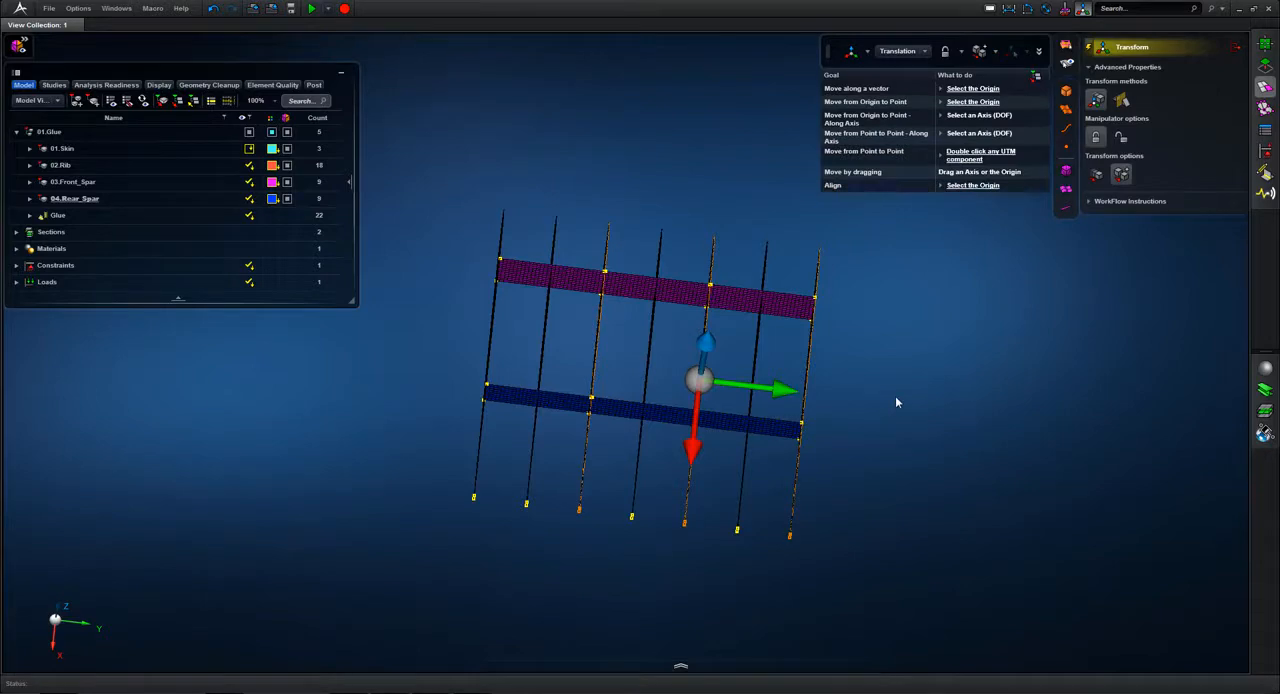
Step: Leave the Transform tool and split the rib and spar surfaces with a plane at the second rib, using the second Split Behavior option
{"action": "left_click", "coordinate": [1237, 47]}
{"action": "scroll", "coordinate": [966, 226], "scroll_direction": "up", "scroll_amount": 2}
{"action": "middle_click_drag", "start_coordinate": [964, 222], "coordinate": [970, 248]}
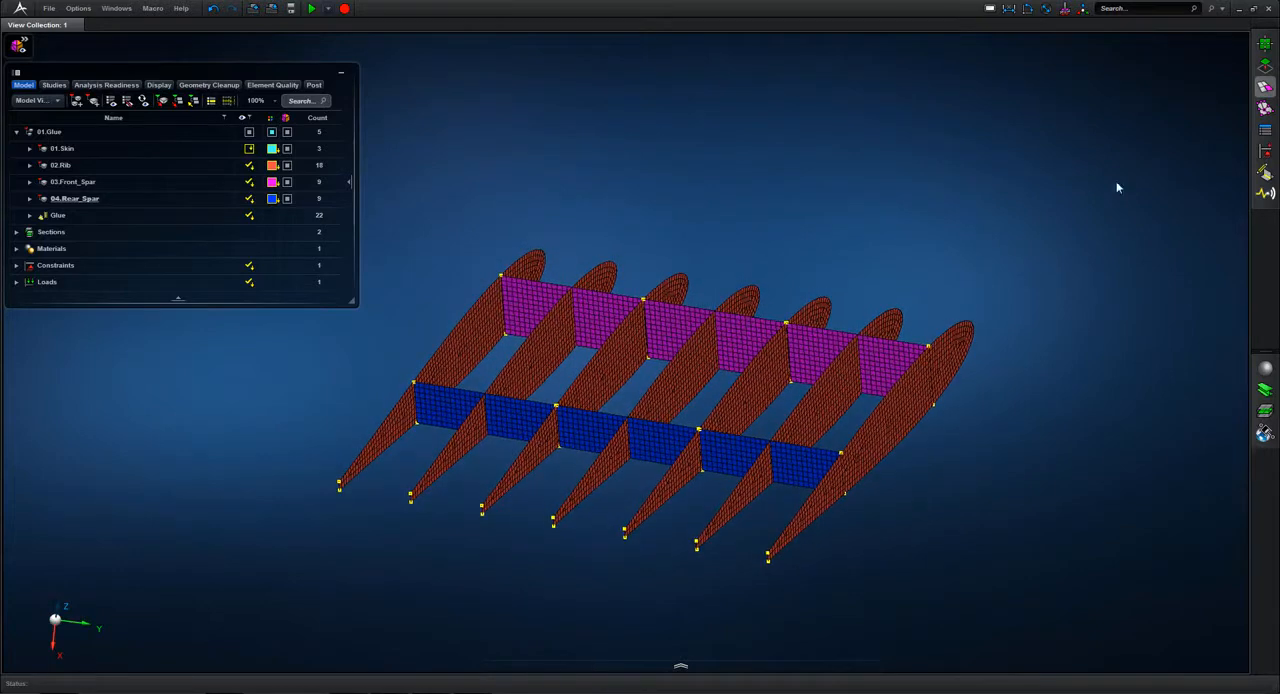
{"action": "left_click", "coordinate": [1264, 64]}
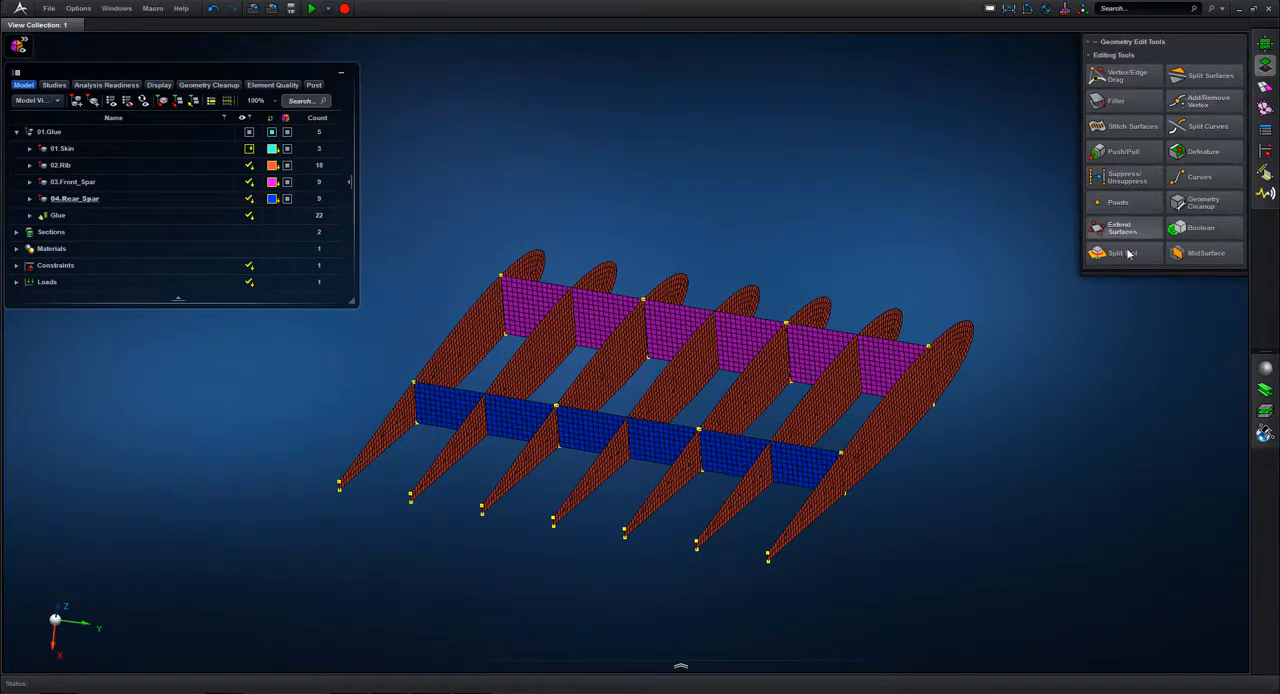
{"action": "left_click", "coordinate": [1127, 257]}
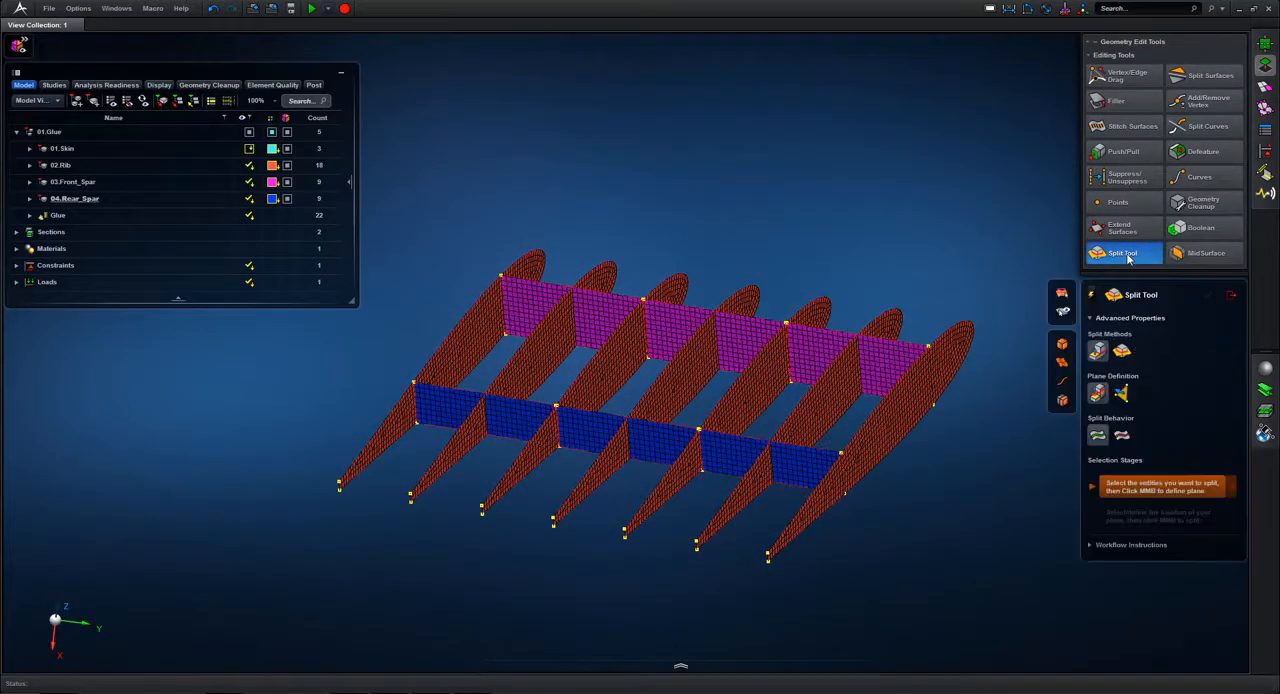
{"action": "left_click", "coordinate": [1121, 435]}
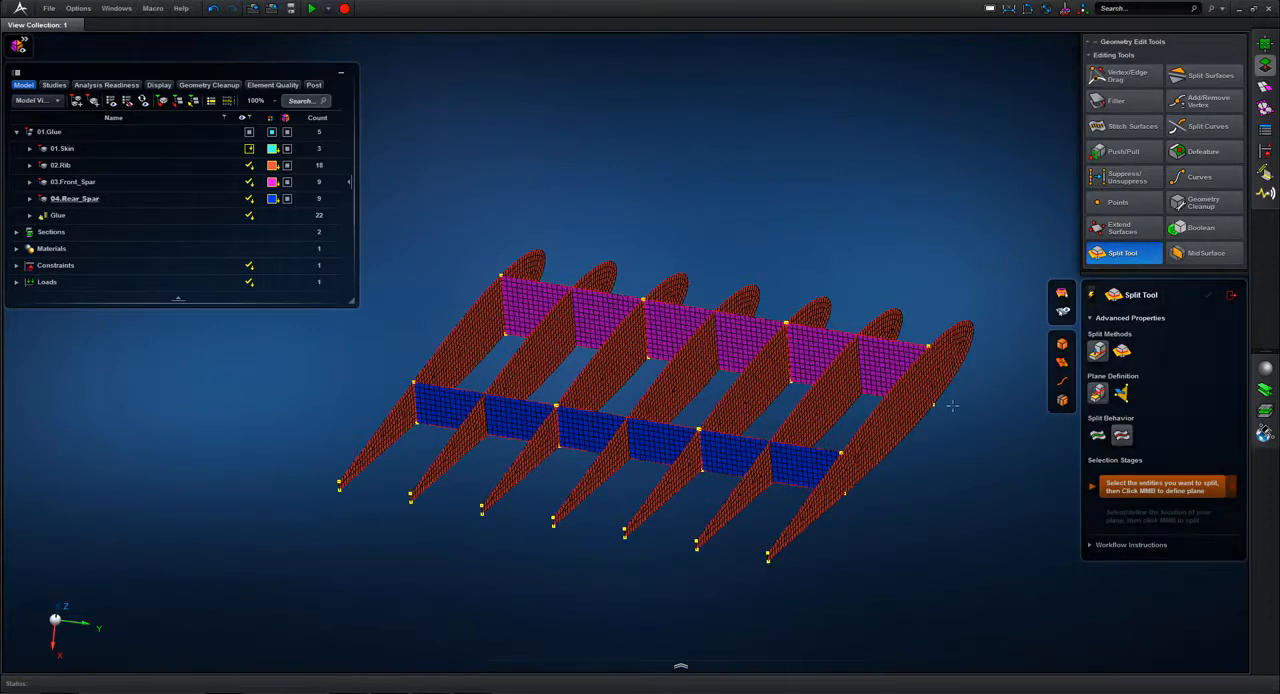
{"action": "left_click_drag", "start_coordinate": [511, 224], "coordinate": [956, 636]}
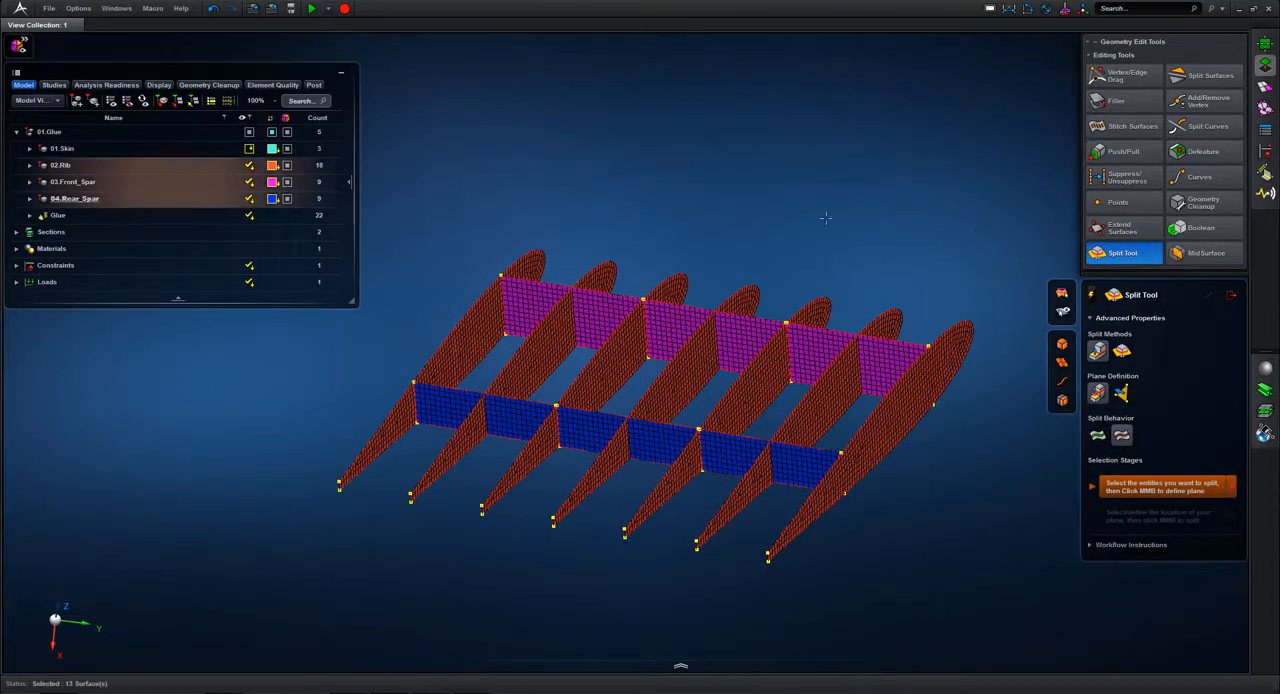
{"action": "middle_click", "coordinate": [805, 173]}
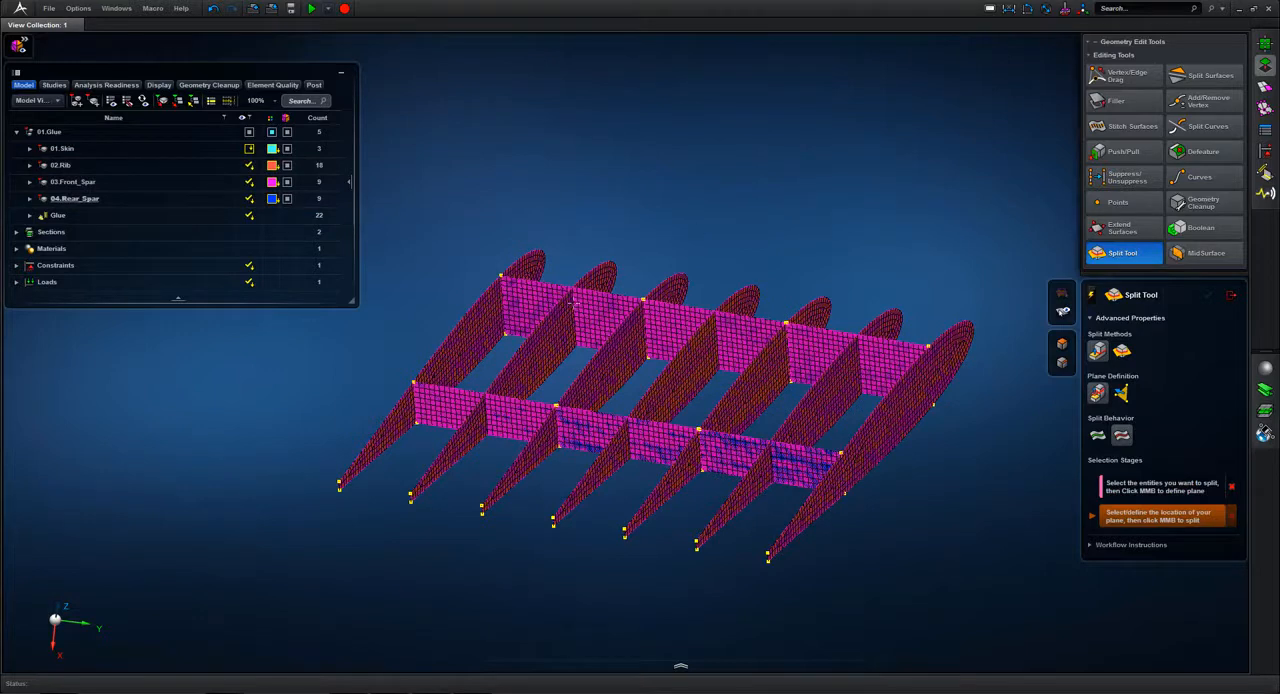
{"action": "left_click", "coordinate": [562, 338]}
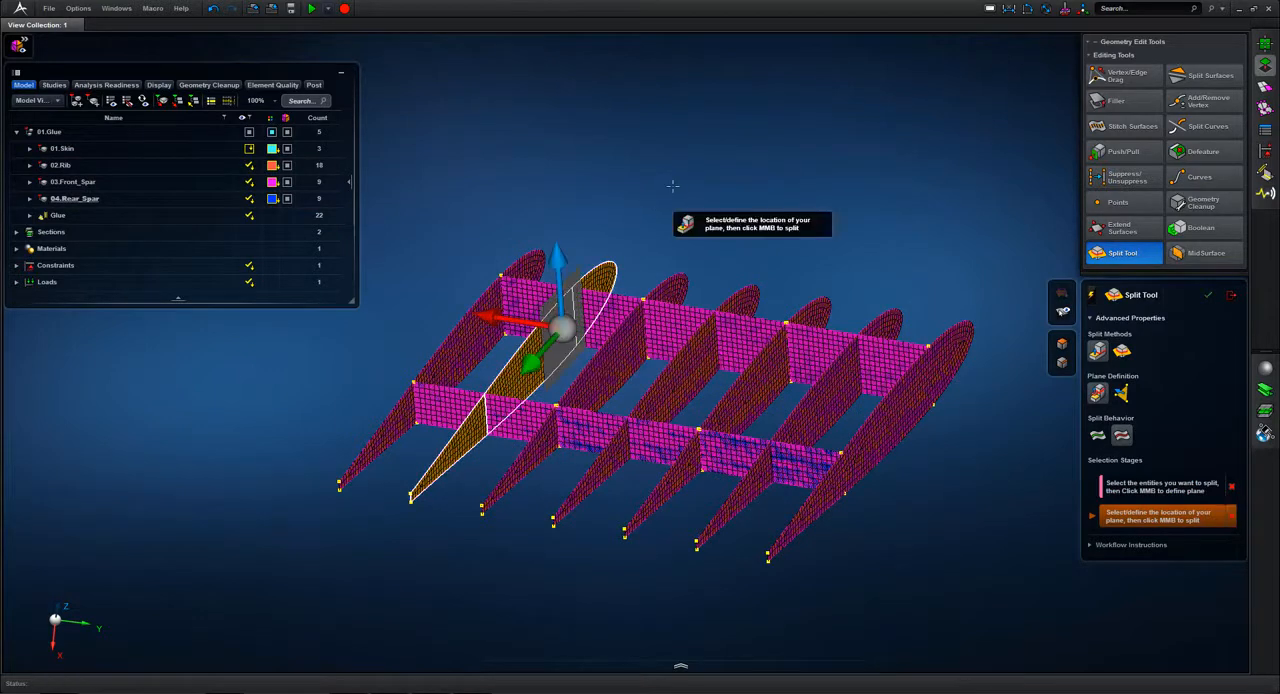
{"action": "middle_click", "coordinate": [672, 186]}
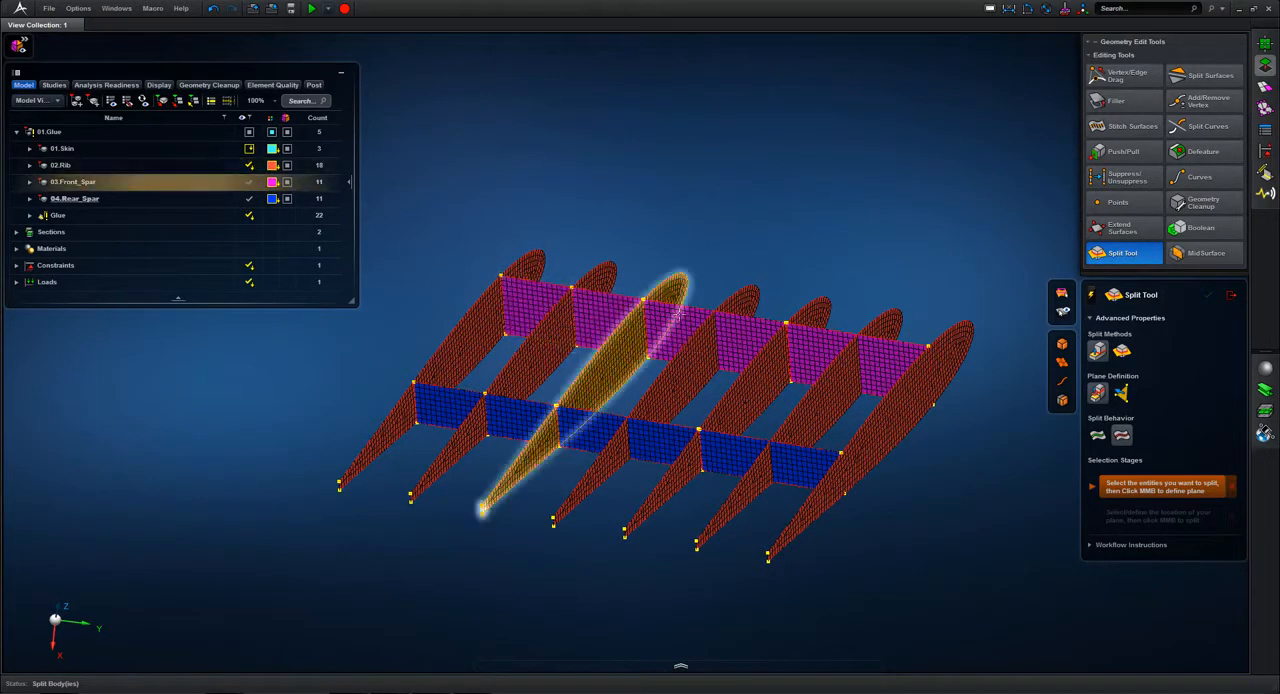
Step: Split the spar and rib surfaces of the outer bays with a plane located on the fourth rib
{"action": "left_click_drag", "start_coordinate": [640, 207], "coordinate": [990, 592]}
{"action": "middle_click", "coordinate": [822, 174]}
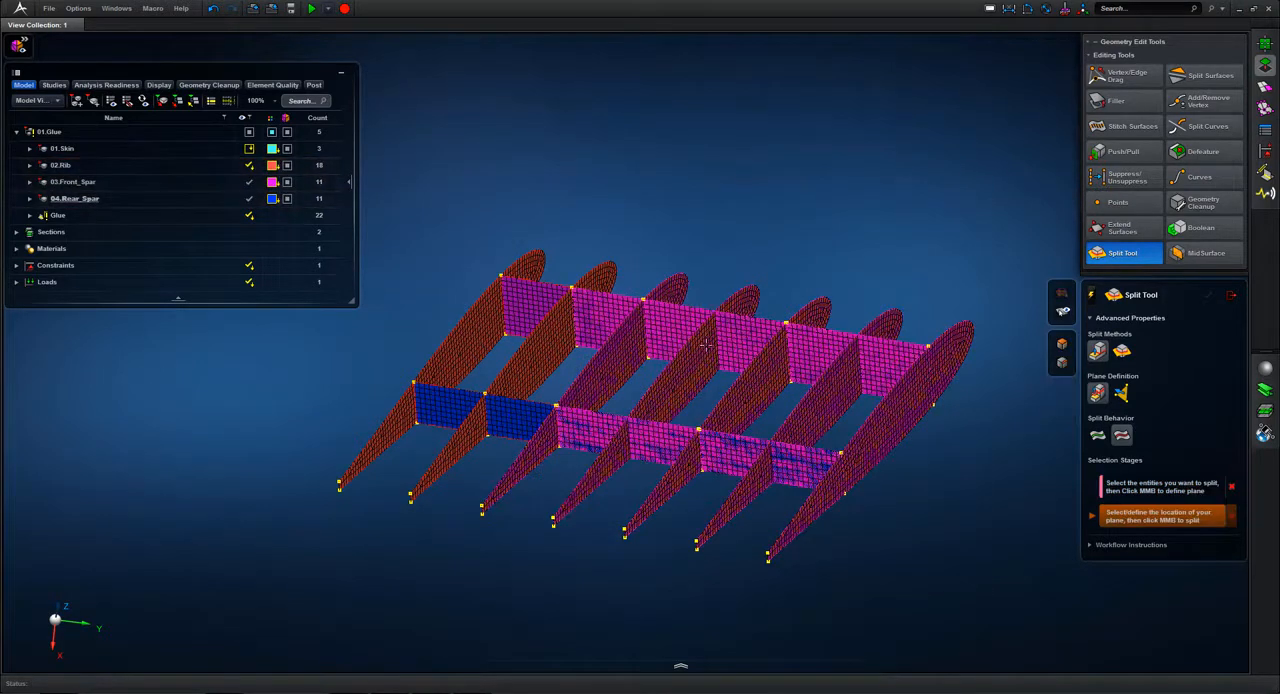
{"action": "left_click", "coordinate": [706, 353]}
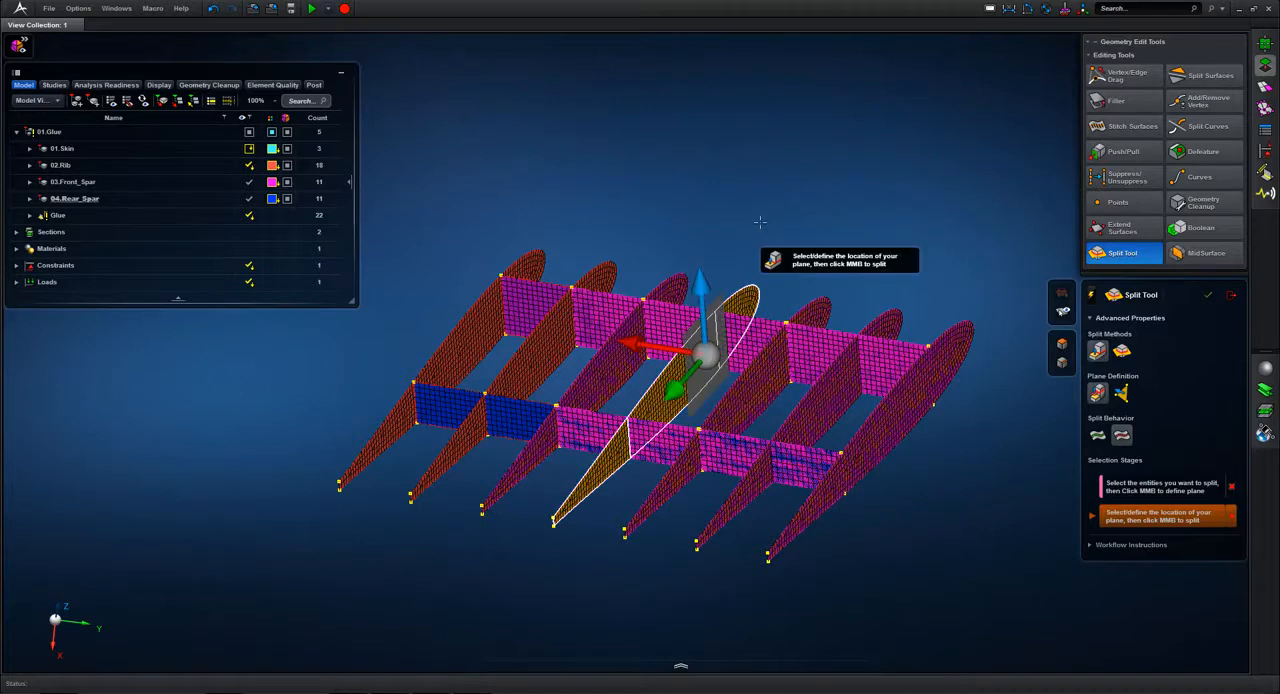
{"action": "middle_click", "coordinate": [760, 222]}
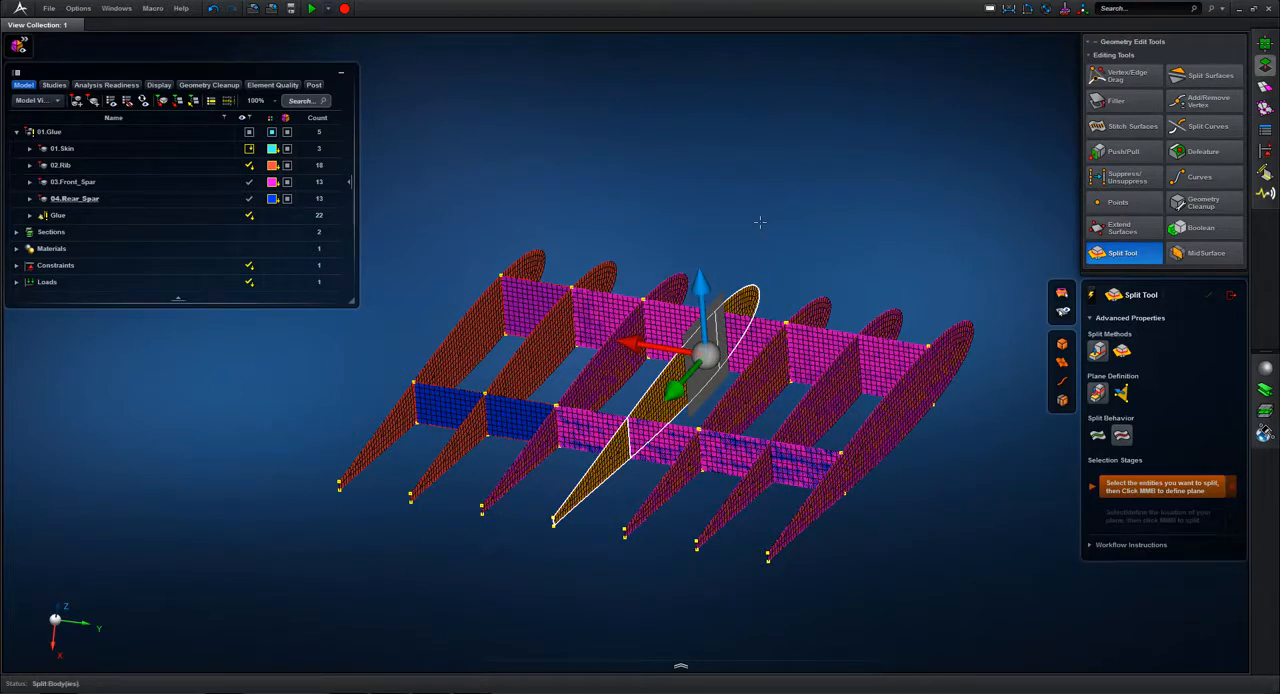
Step: Split the remaining spar and rib surfaces with a plane located on the sixth rib and exit the Split Tool
{"action": "left_click_drag", "start_coordinate": [888, 506], "coordinate": [959, 585]}
{"action": "middle_click", "coordinate": [880, 149]}
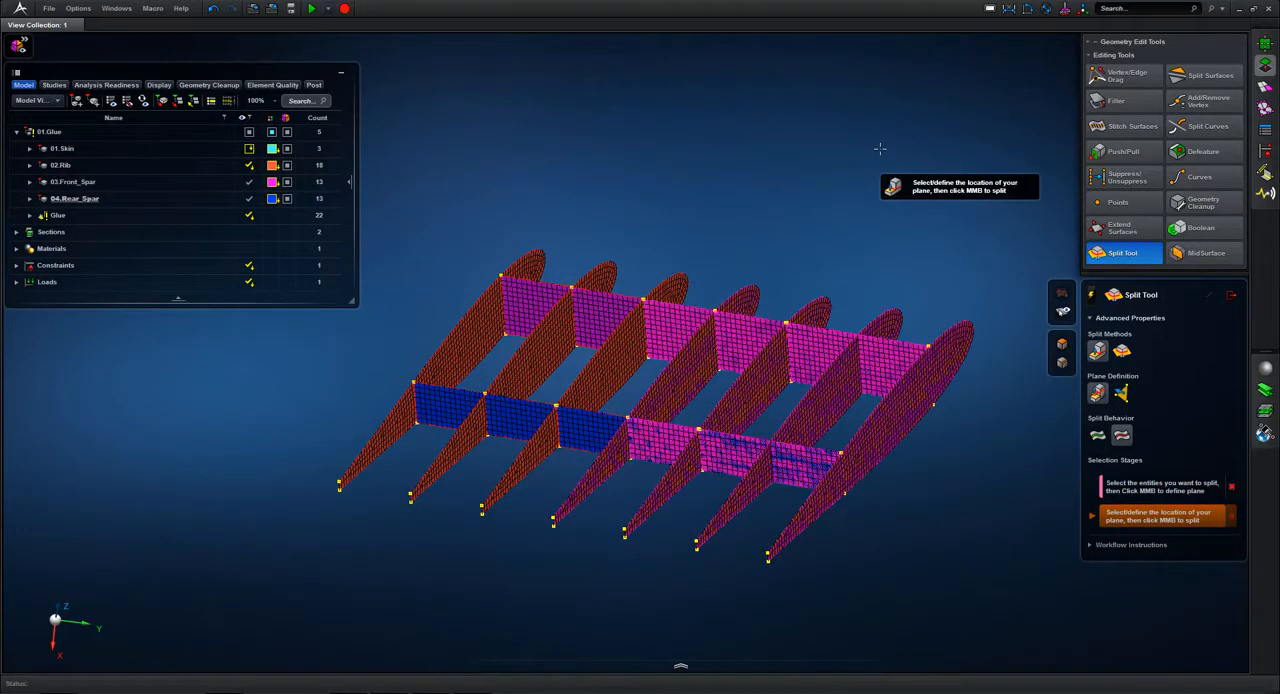
{"action": "left_click", "coordinate": [779, 360]}
{"action": "left_click", "coordinate": [768, 373]}
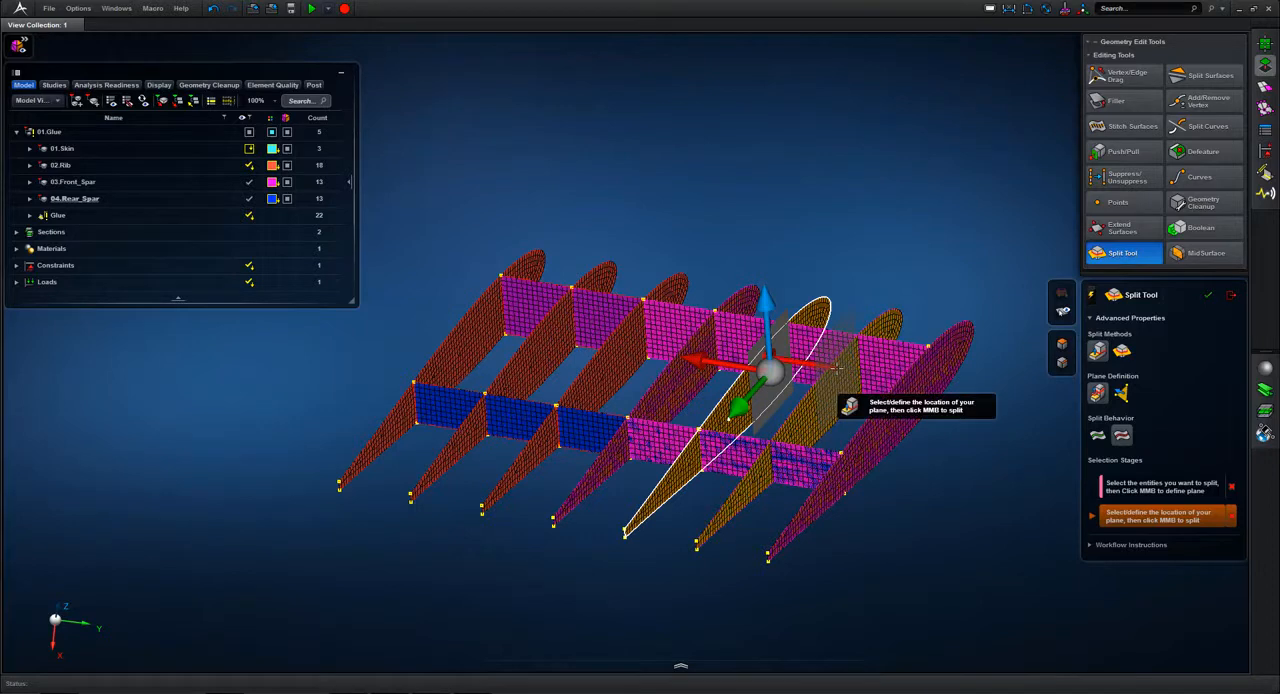
{"action": "left_click_drag", "start_coordinate": [838, 370], "coordinate": [900, 368]}
{"action": "middle_click", "coordinate": [862, 172]}
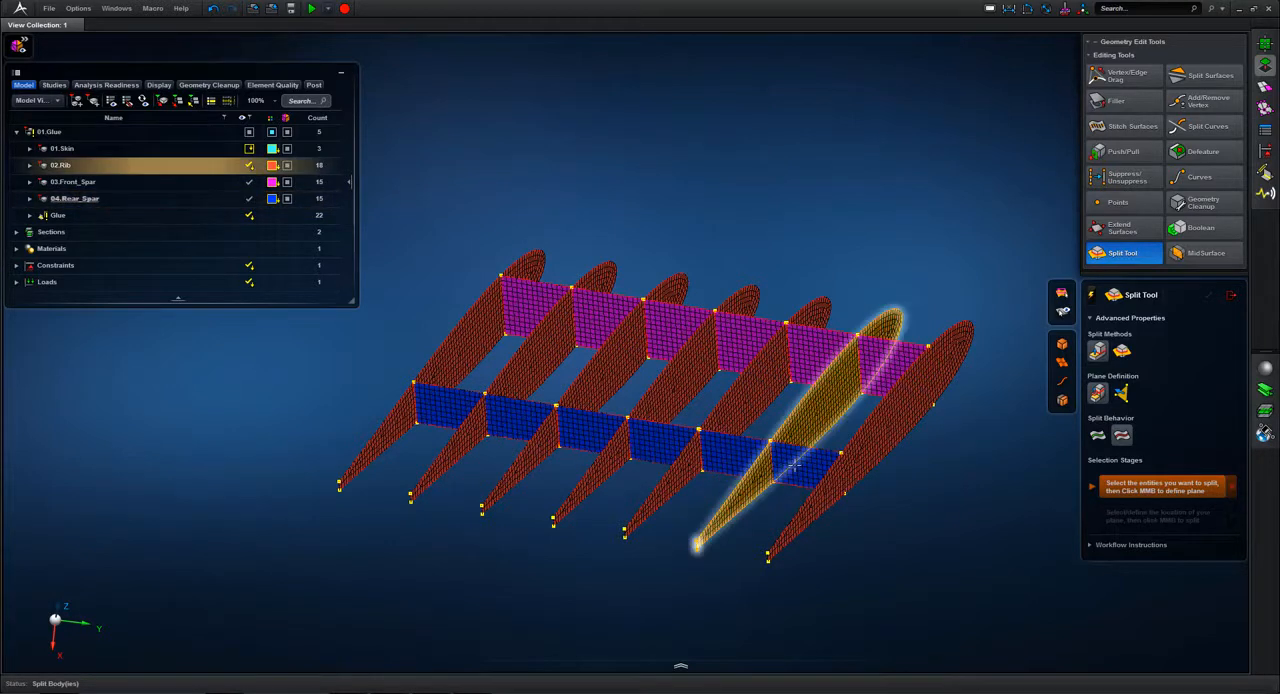
{"action": "key", "text": "Escape"}
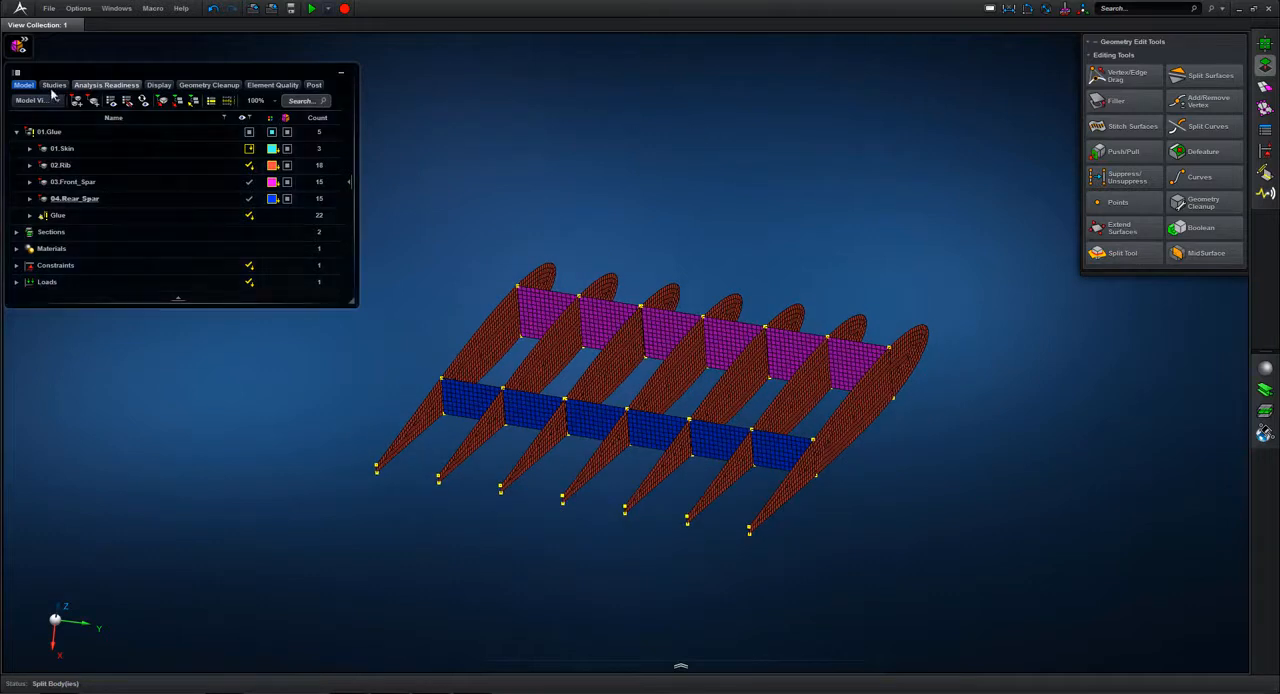
Step: Switch to the section view and assign the 5 mm Constant Thickness (3) section to the ribs and spars without a section
{"action": "left_click", "coordinate": [58, 101]}
{"action": "left_click", "coordinate": [48, 127]}
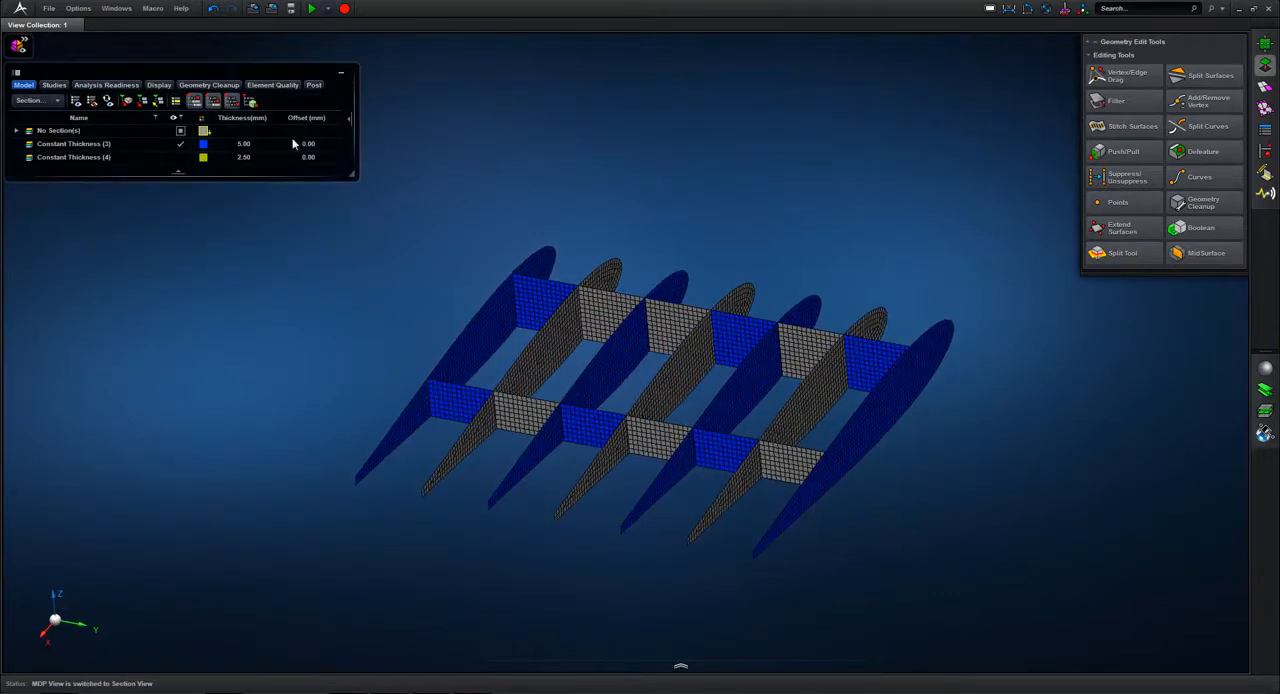
{"action": "left_click", "coordinate": [146, 145]}
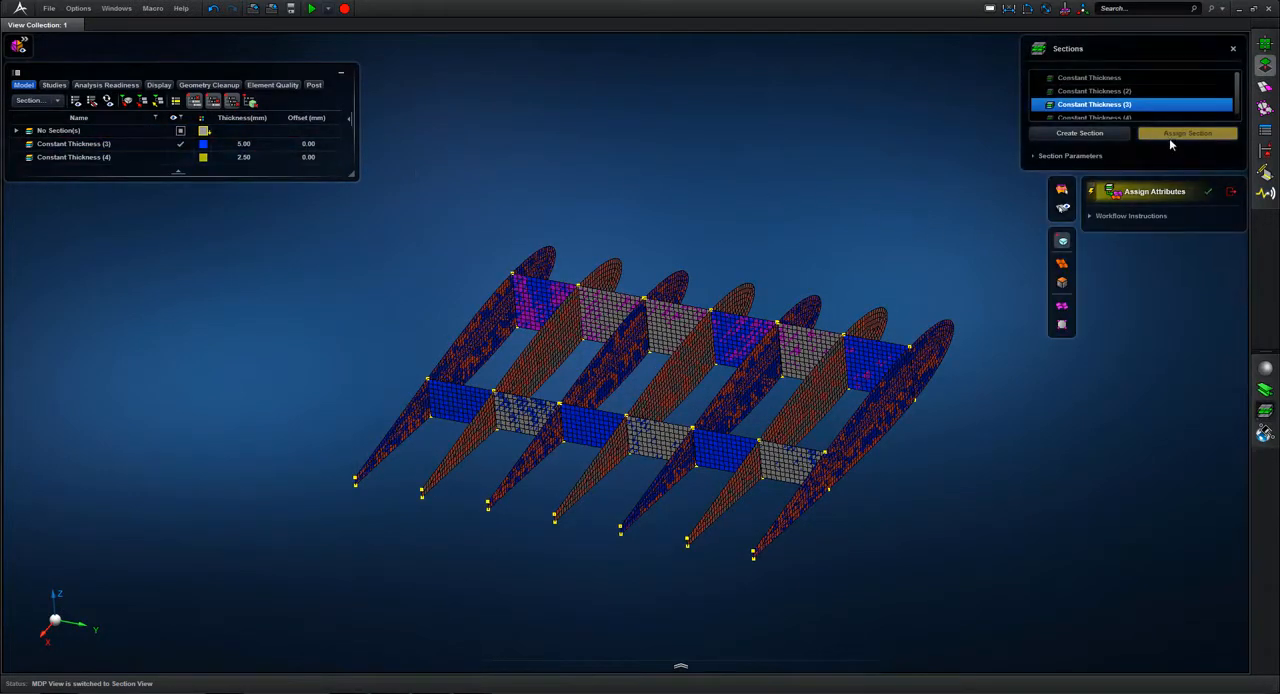
{"action": "left_click_drag", "start_coordinate": [745, 490], "coordinate": [948, 584]}
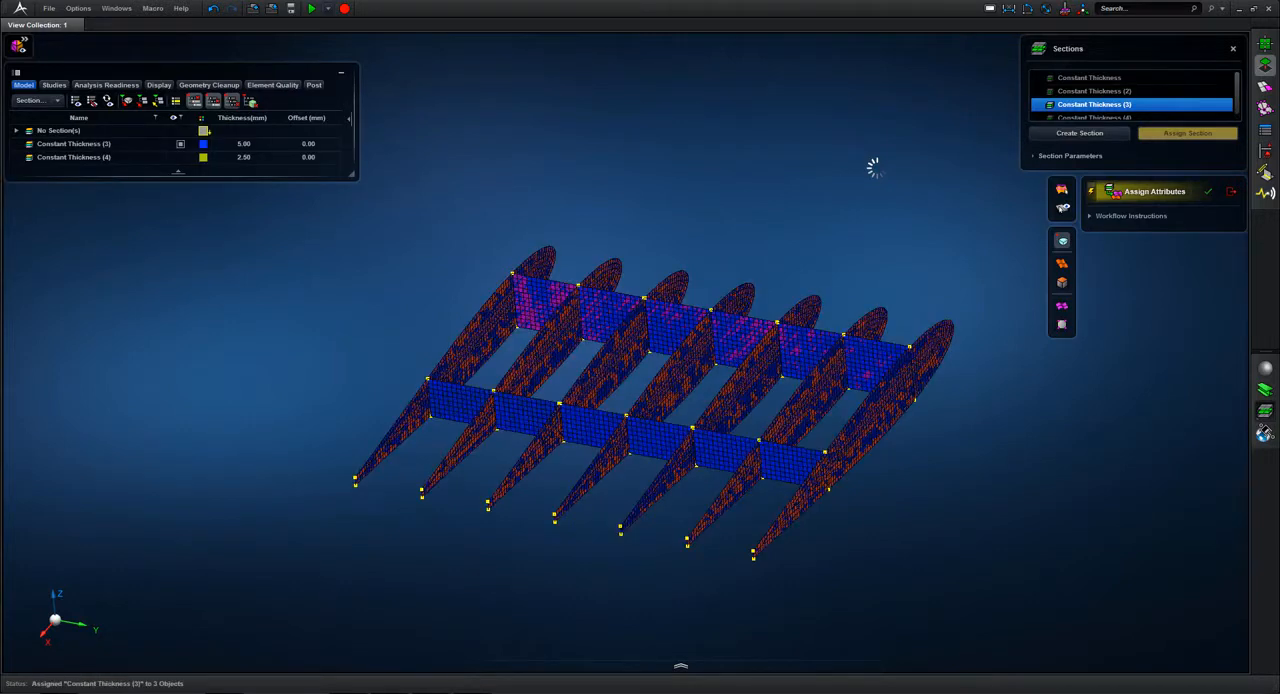
{"action": "left_click", "coordinate": [1229, 193]}
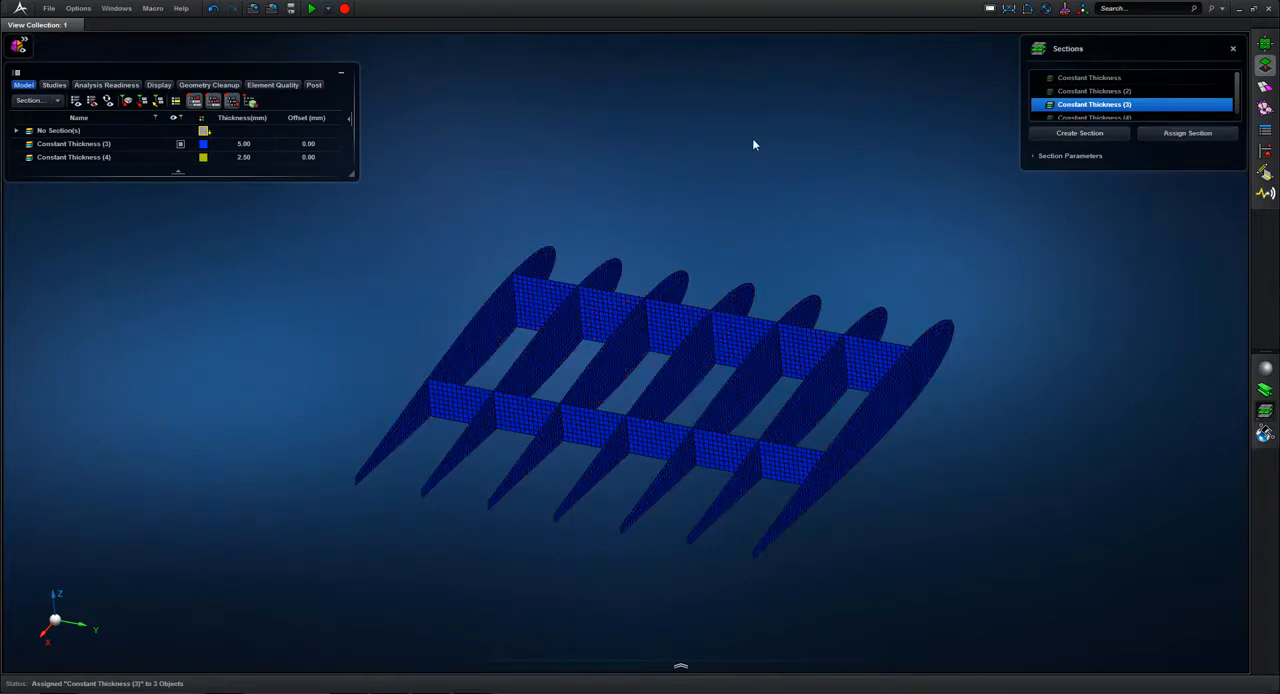
{"action": "scroll", "coordinate": [753, 140], "scroll_direction": "up", "scroll_amount": 2}
{"action": "left_click", "coordinate": [1232, 50]}
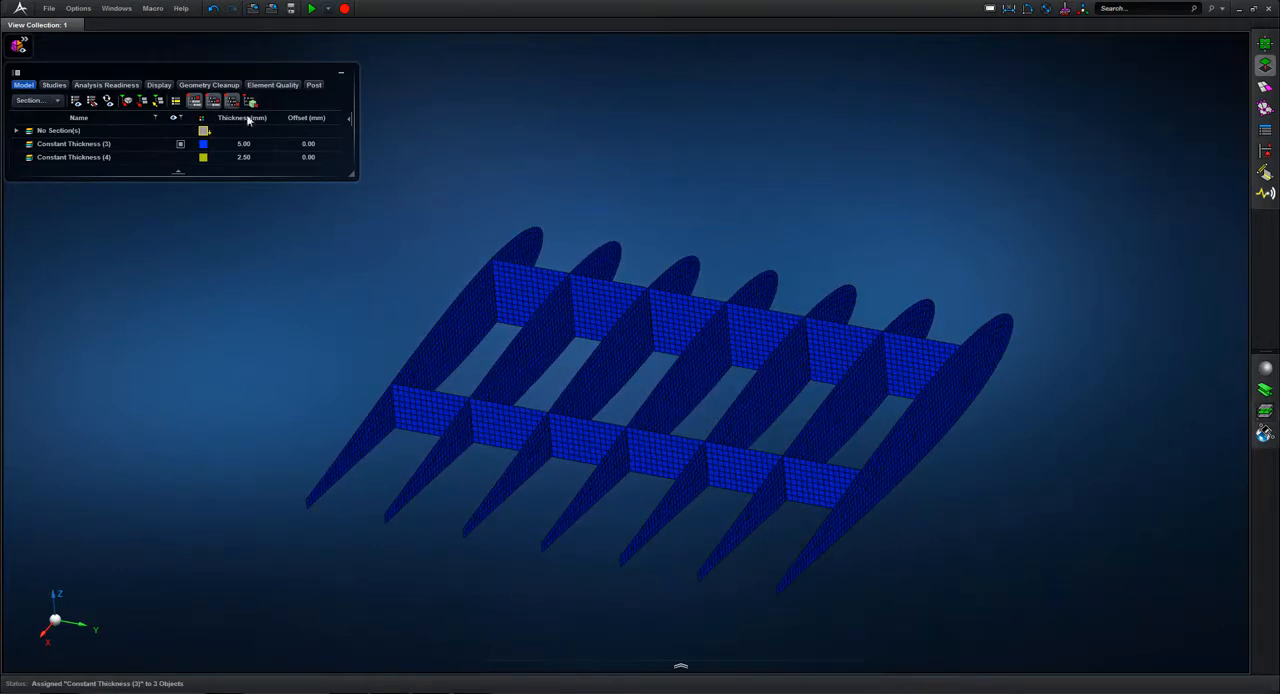
Step: Return to the model view, check the rib and spar thicknesses with the thickness display, and turn that display off
{"action": "left_click", "coordinate": [38, 100]}
{"action": "left_click", "coordinate": [46, 116]}
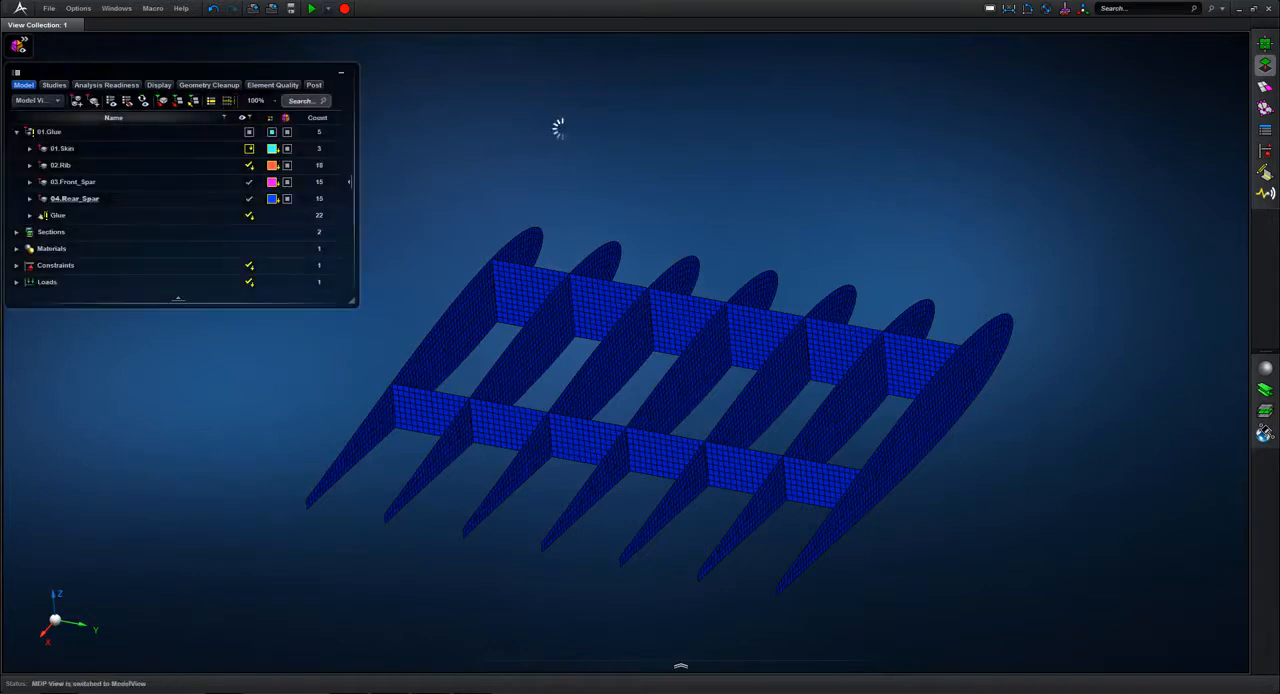
{"action": "left_click", "coordinate": [20, 47]}
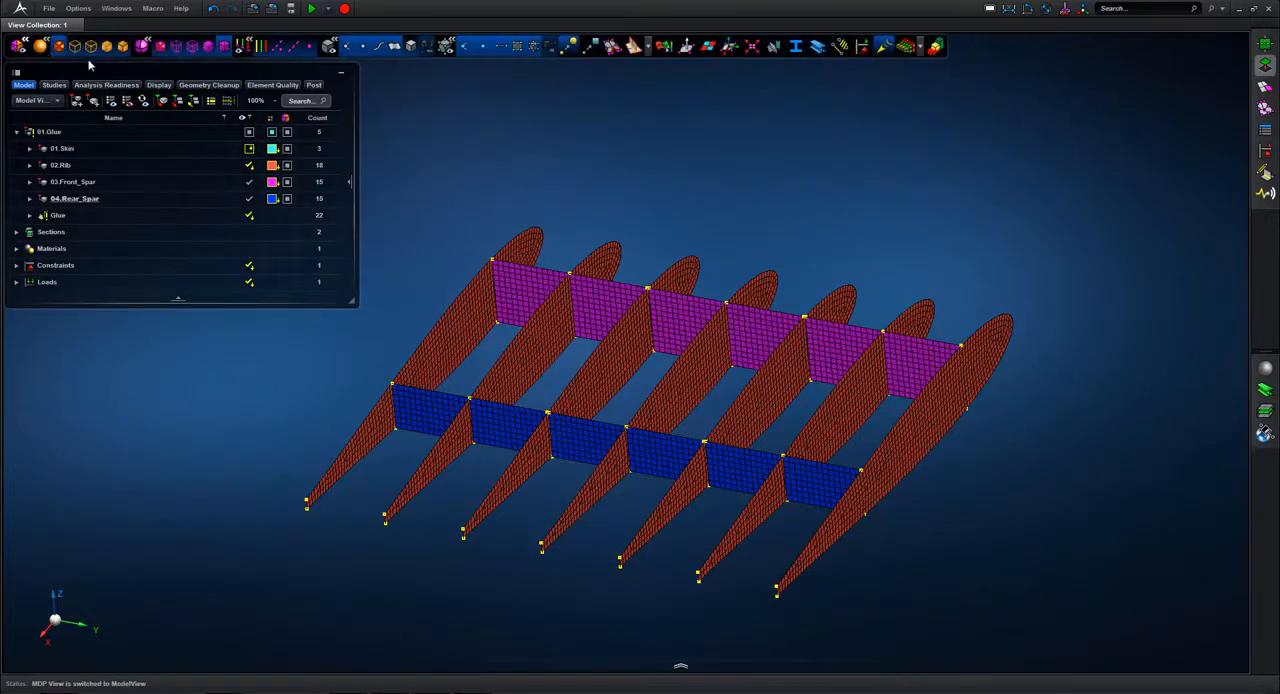
{"action": "left_click", "coordinate": [908, 47]}
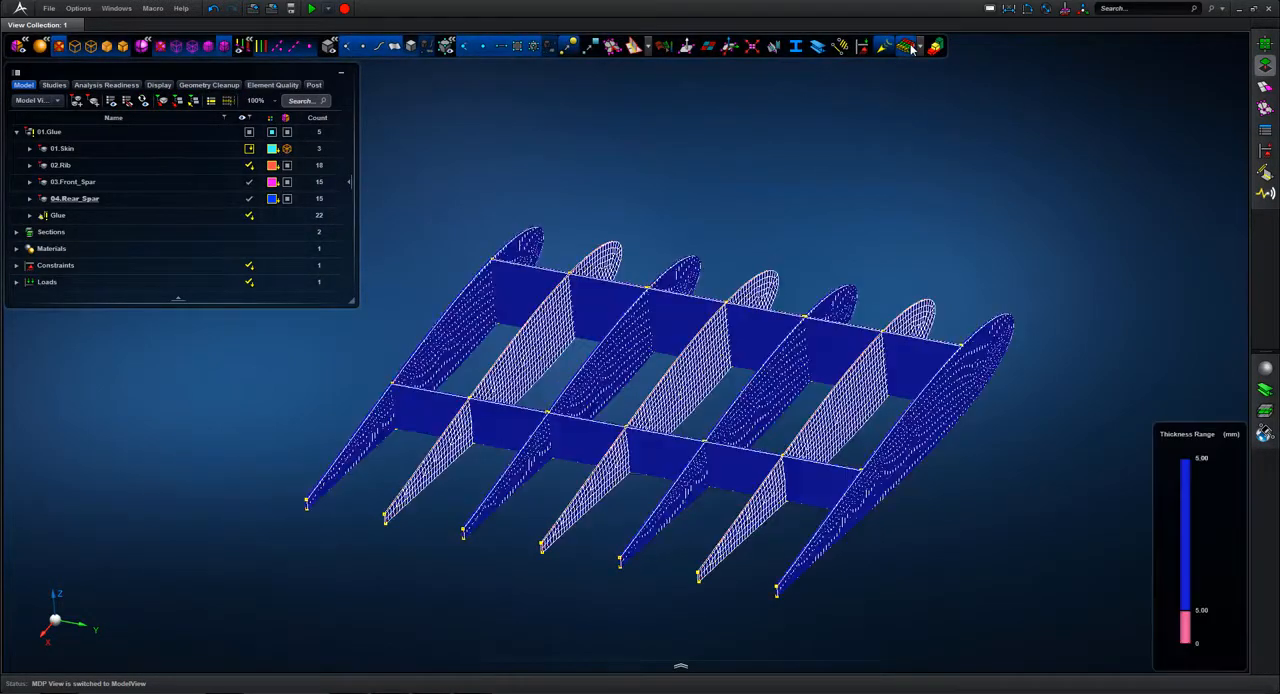
{"action": "left_click_drag", "start_coordinate": [861, 250], "coordinate": [908, 415]}
{"action": "middle_click_drag", "start_coordinate": [869, 265], "coordinate": [884, 206]}
{"action": "key", "text": "f"}
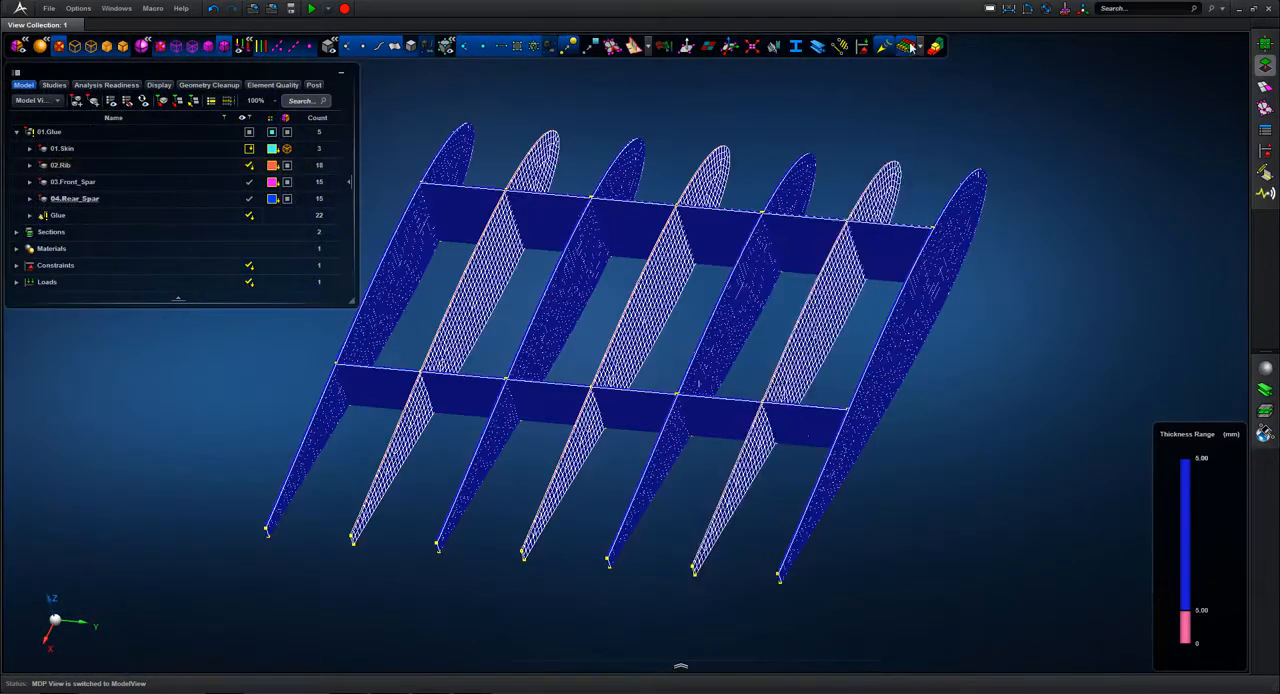
{"action": "left_click", "coordinate": [908, 47]}
Step: Show the 01.Skin part, expand the Glue group, and display the existing glue connections to find the unglued new ribs and spar pieces
{"action": "middle_click_drag", "start_coordinate": [780, 134], "coordinate": [834, 111]}
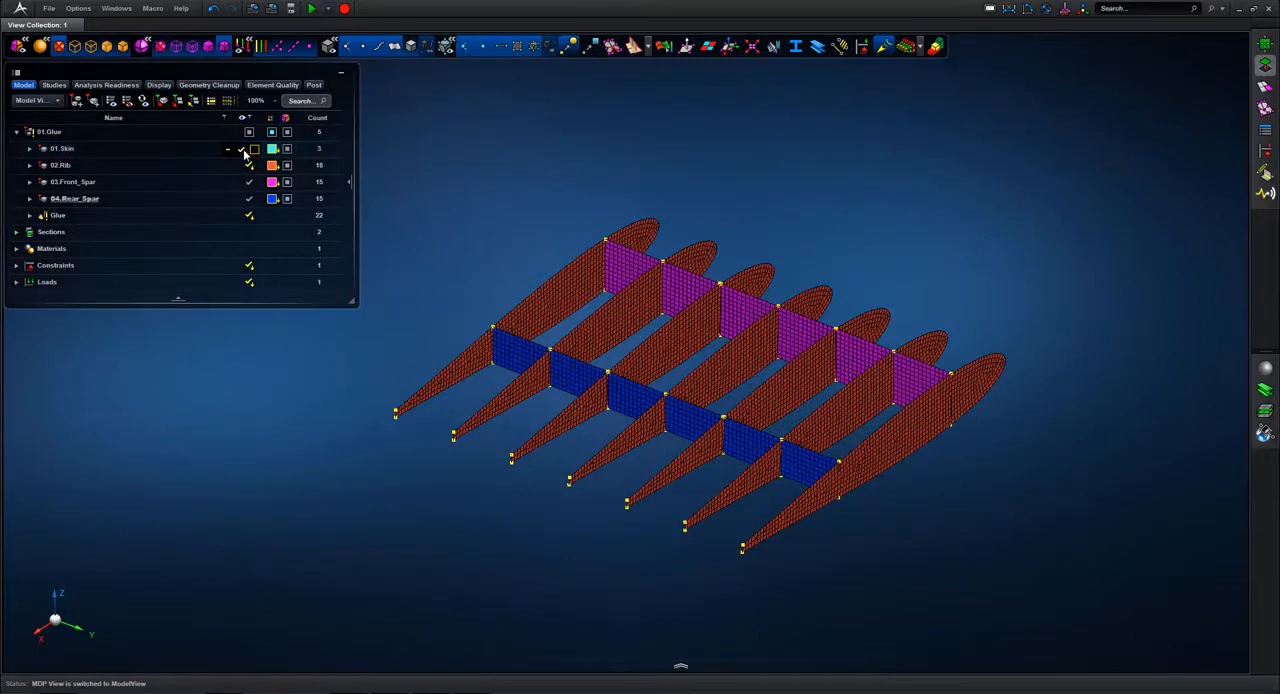
{"action": "left_click", "coordinate": [244, 149]}
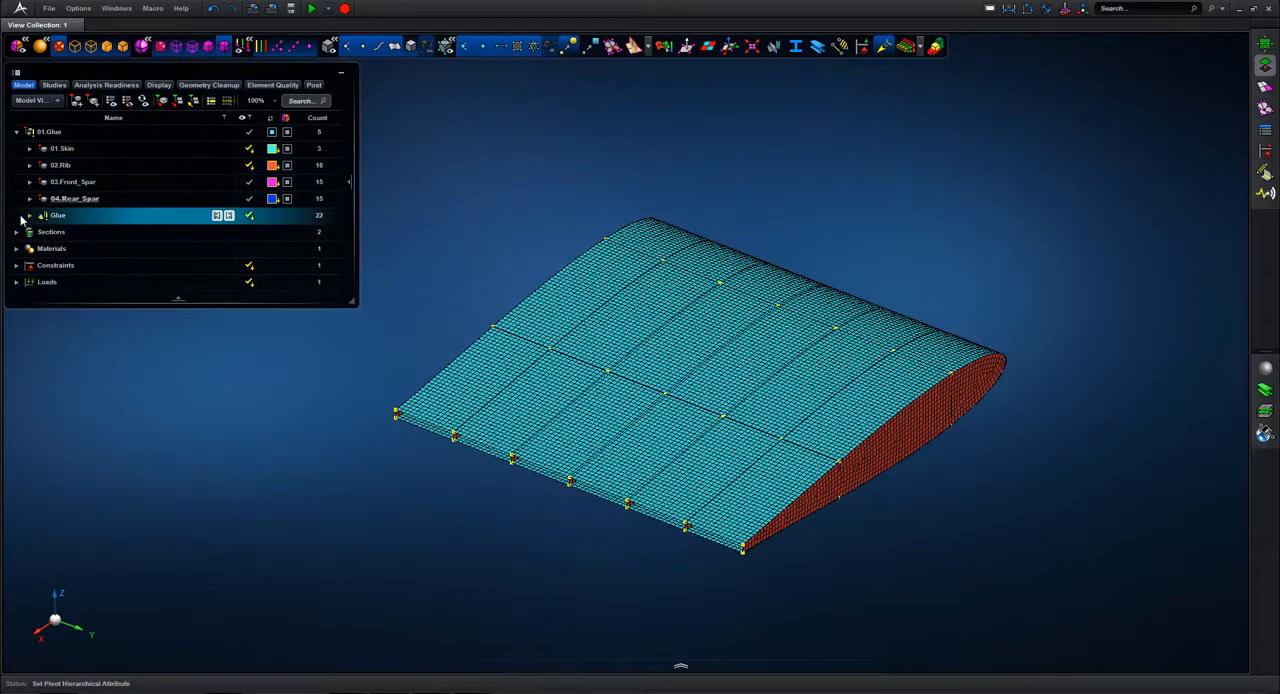
{"action": "left_click", "coordinate": [29, 216]}
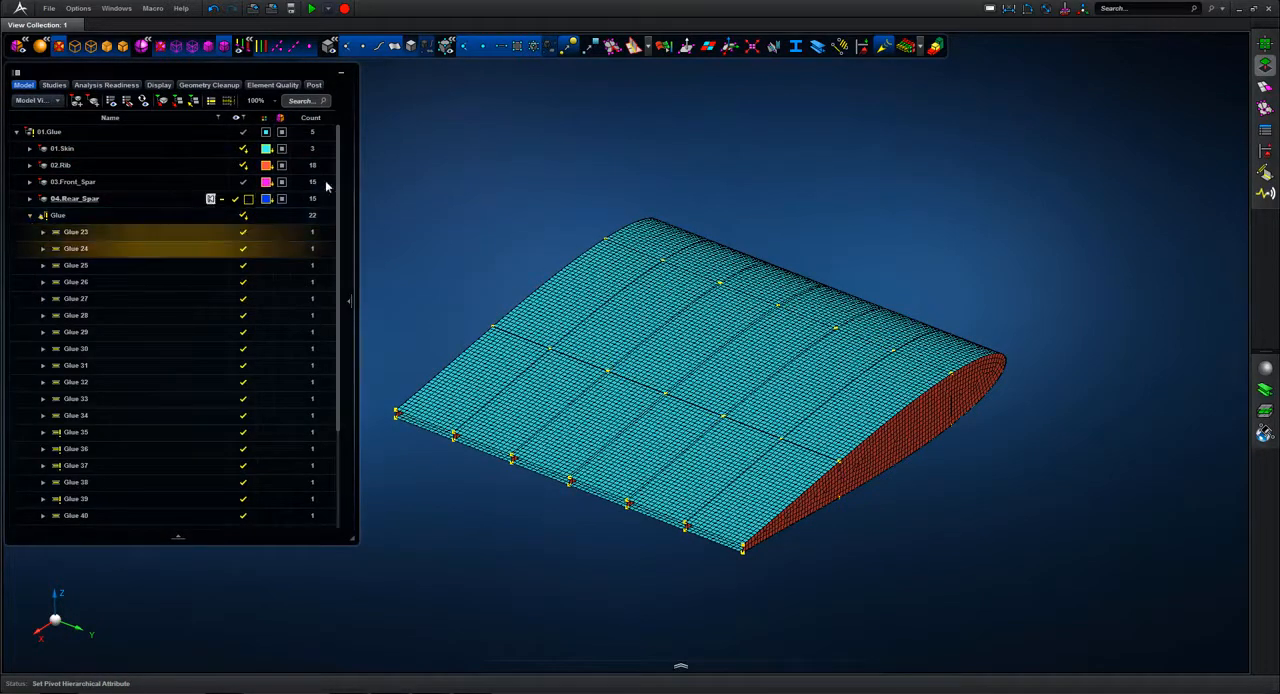
{"action": "left_click", "coordinate": [773, 46]}
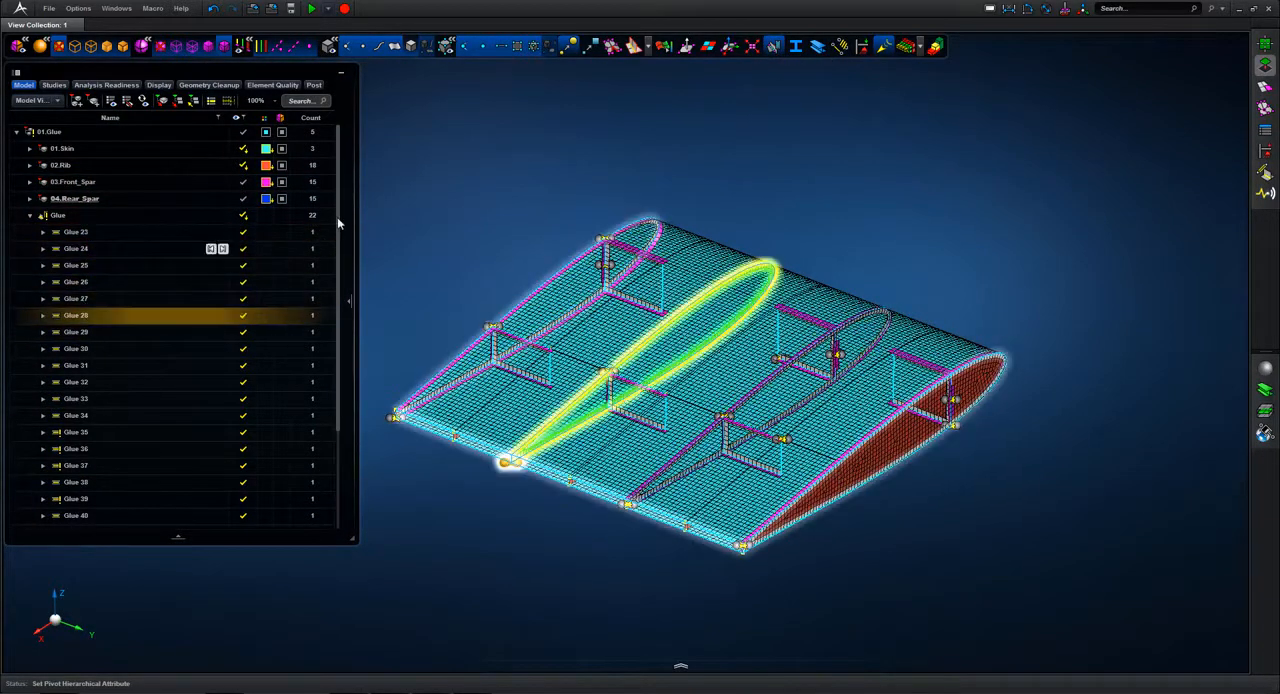
{"action": "left_click_drag", "start_coordinate": [340, 246], "coordinate": [354, 371]}
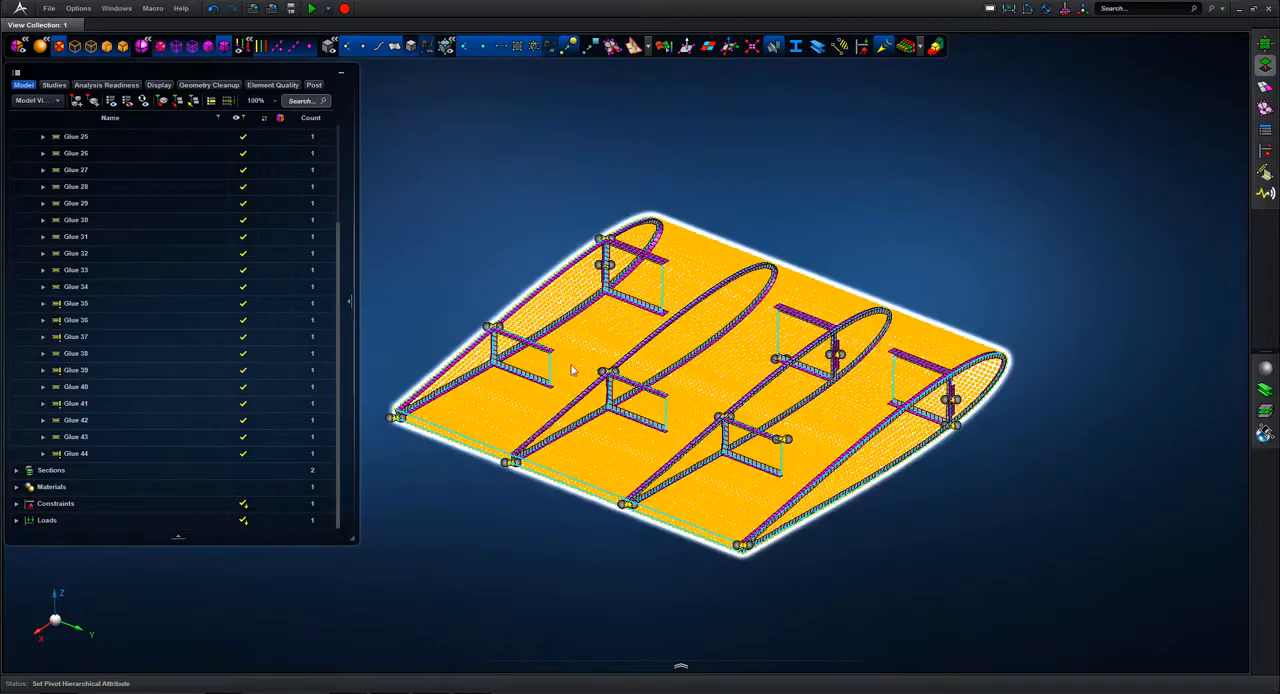
{"action": "scroll", "coordinate": [815, 190], "scroll_direction": "down", "scroll_amount": 2}
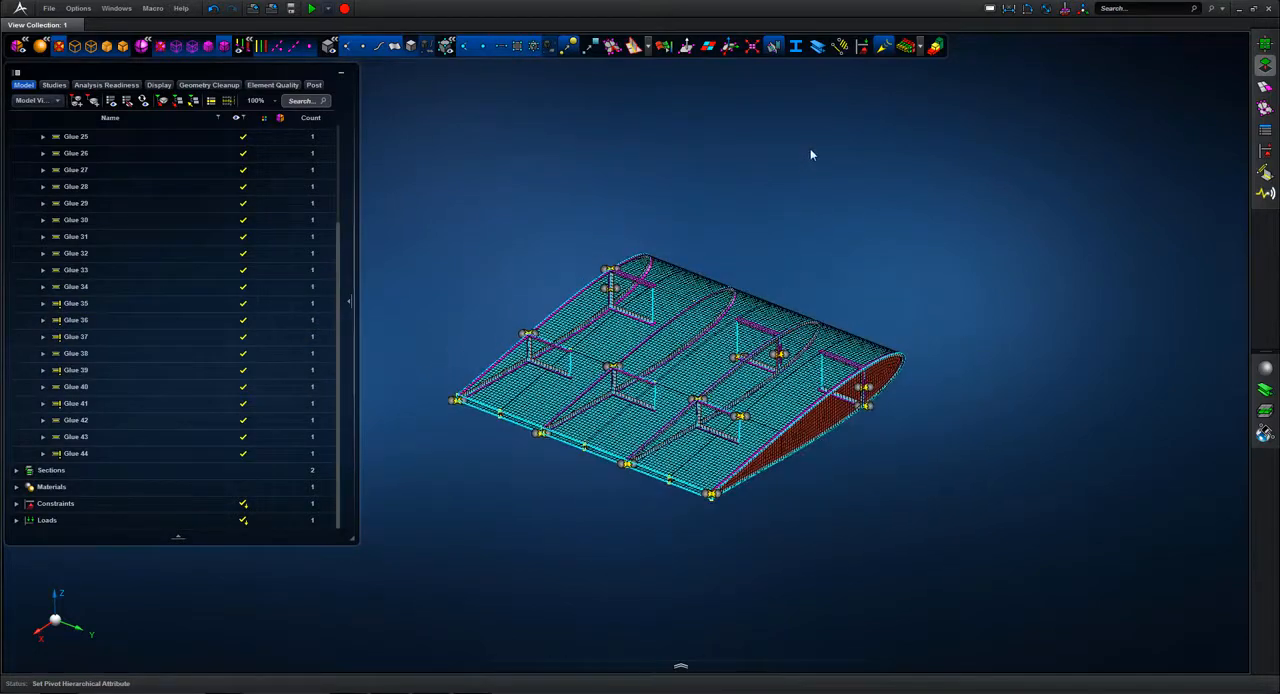
Step: Glue the skin, ribs and spars together with a 5 mm pair tolerance, overwriting the existing glue, and check the Glue group
{"action": "left_click", "coordinate": [1265, 172]}
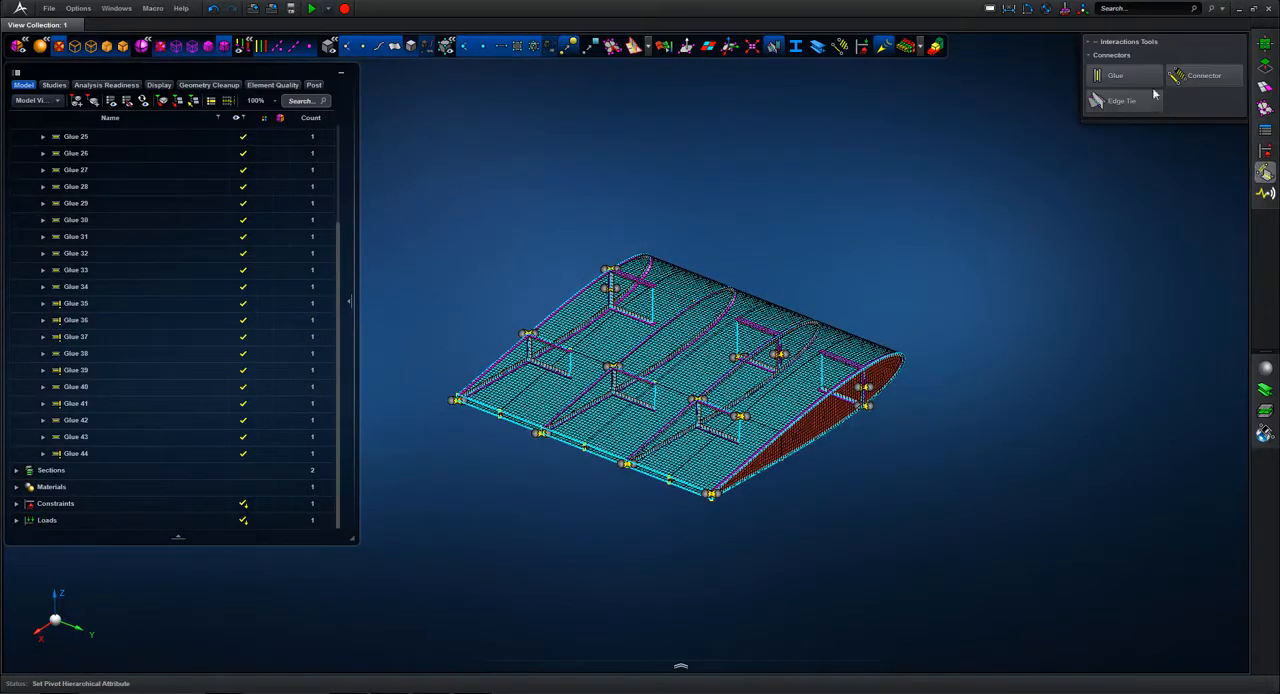
{"action": "left_click", "coordinate": [1137, 79]}
{"action": "left_click_drag", "start_coordinate": [438, 166], "coordinate": [936, 627]}
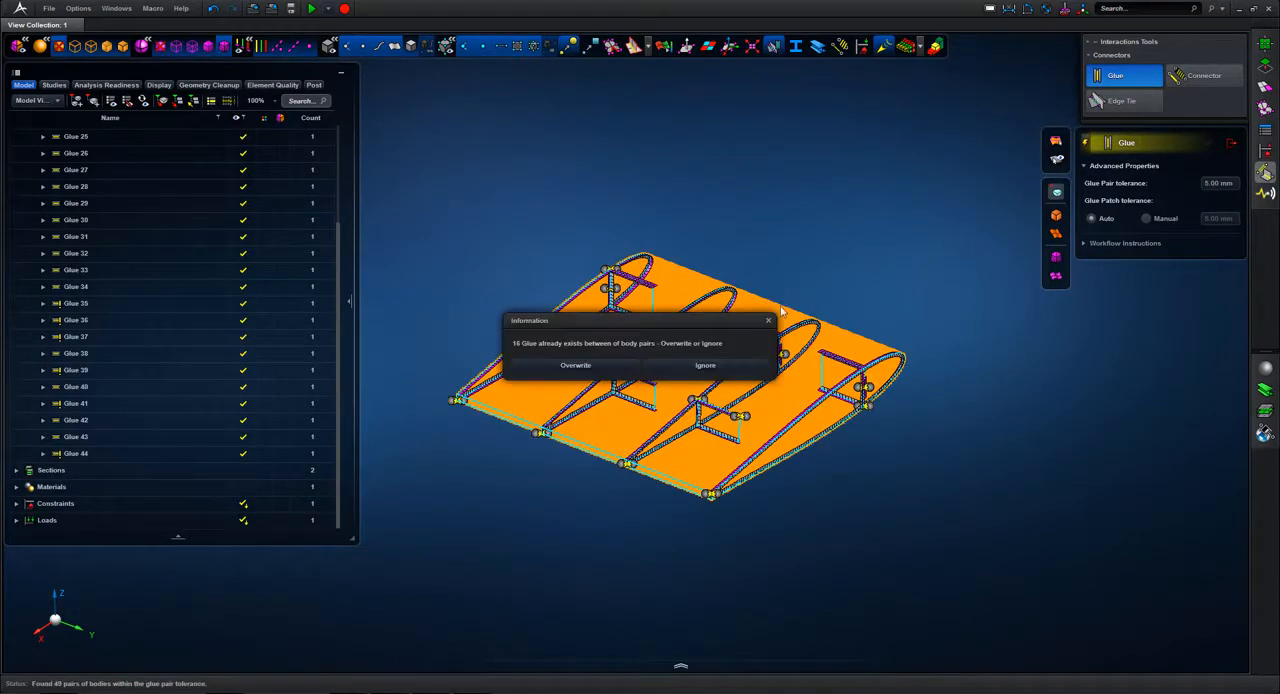
{"action": "left_click", "coordinate": [606, 363]}
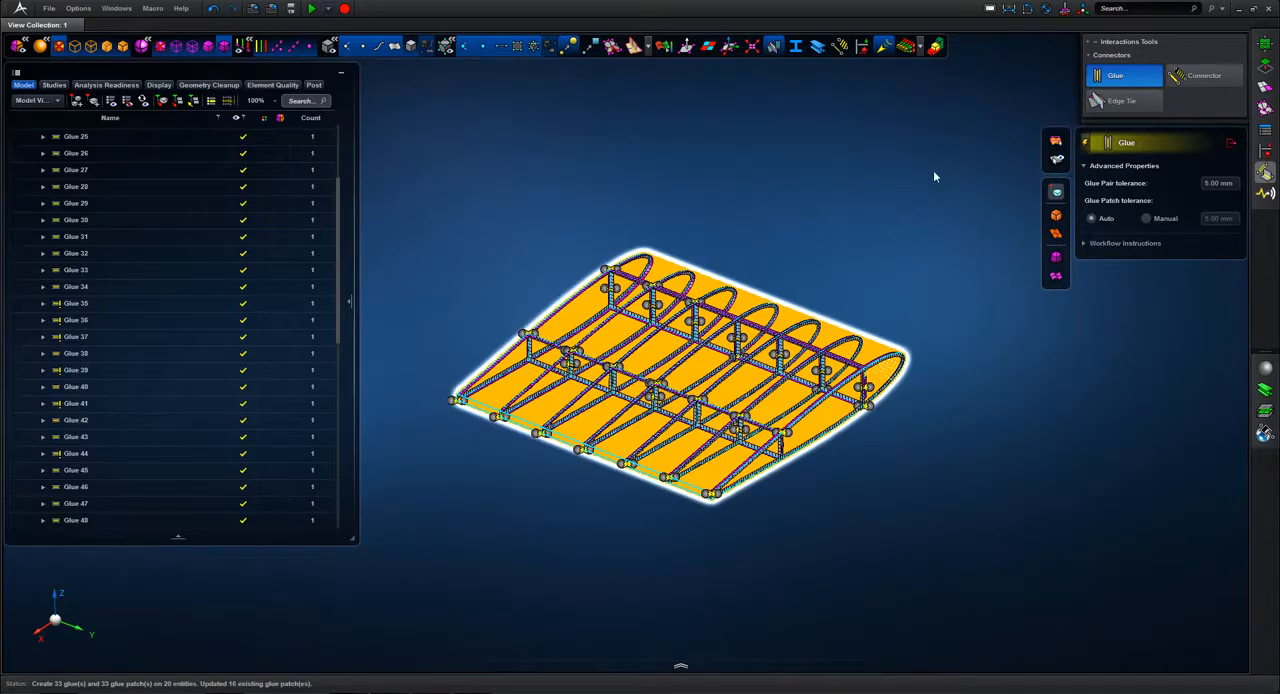
{"action": "left_click", "coordinate": [850, 195]}
{"action": "mouse_move", "coordinate": [850, 195]}
{"action": "middle_mouse_down"}
{"action": "mouse_move", "coordinate": [850, 248]}
{"action": "mouse_move", "coordinate": [828, 187]}
{"action": "middle_mouse_up"}
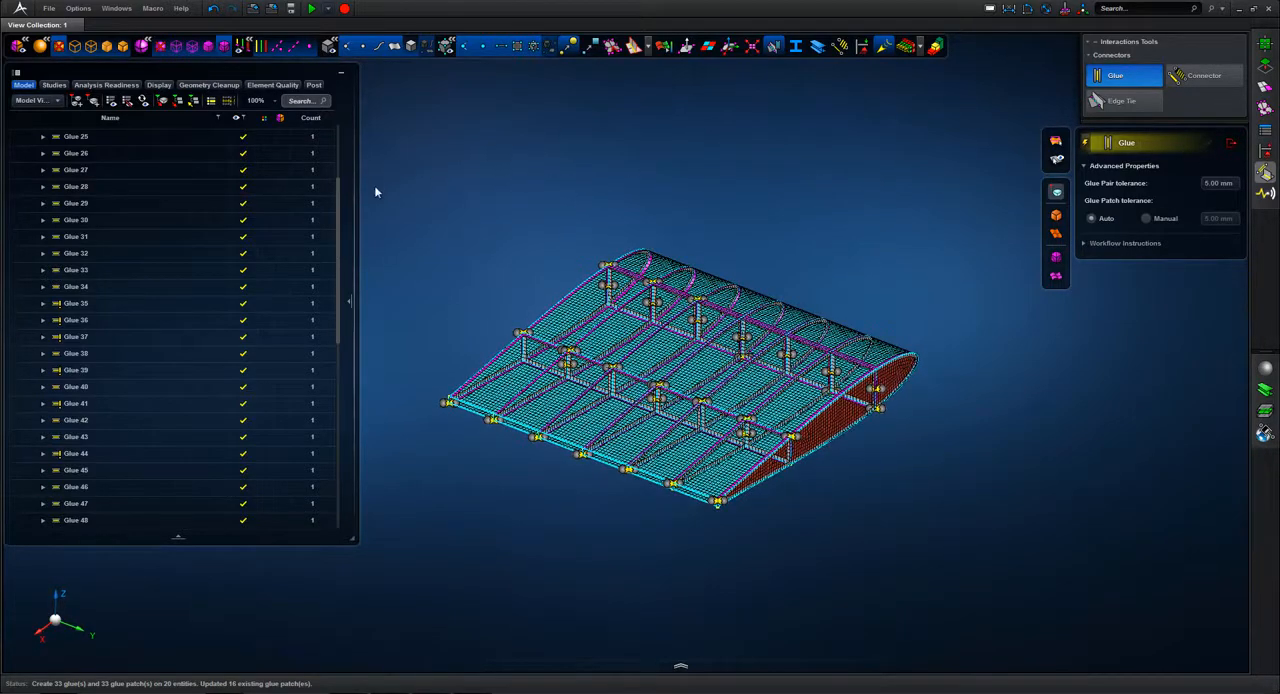
{"action": "left_click_drag", "start_coordinate": [339, 297], "coordinate": [340, 240]}
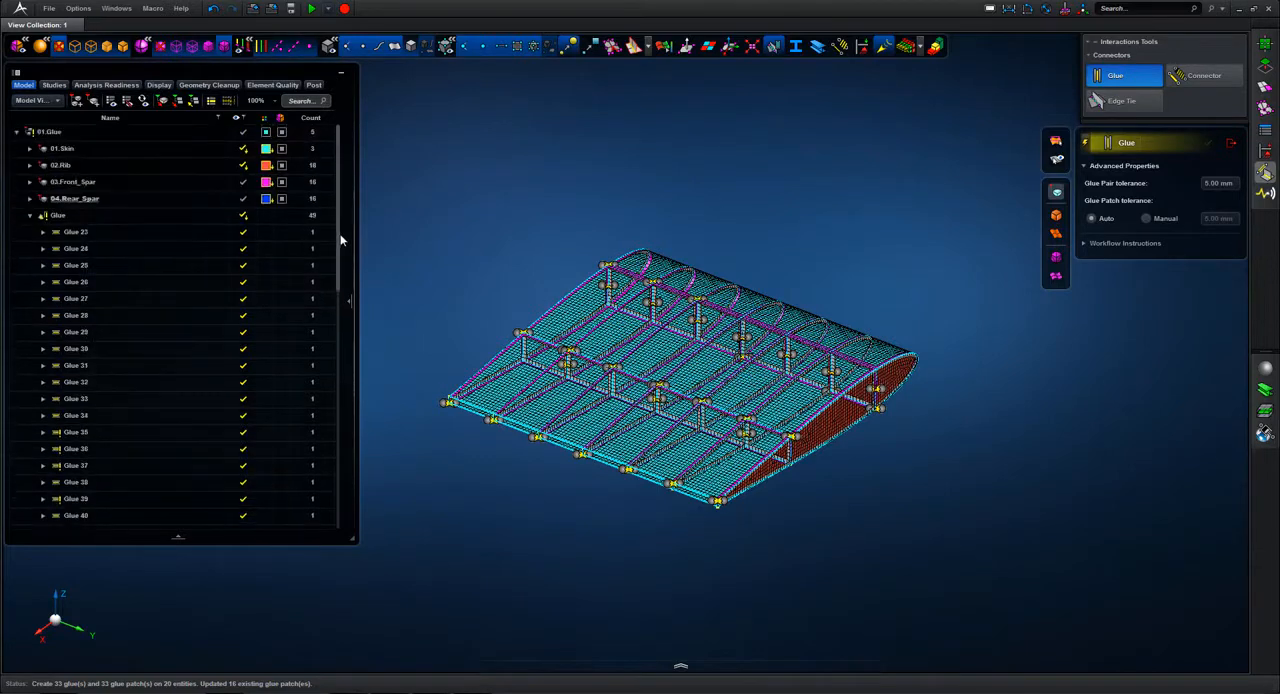
Step: Highlight the glue connections of the Glue group on the wing and keep its list of glue pairs expanded
{"action": "left_click", "coordinate": [76, 231]}
{"action": "left_click", "coordinate": [55, 215]}
{"action": "left_click", "coordinate": [29, 216]}
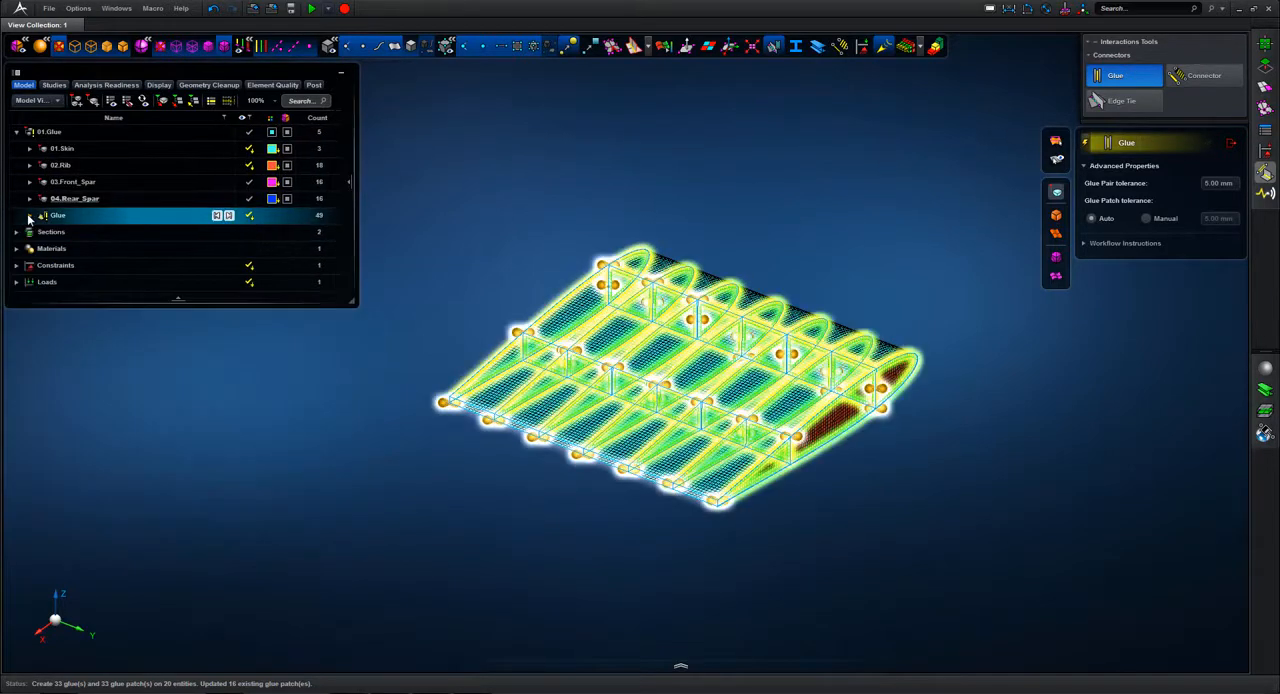
{"action": "left_click", "coordinate": [29, 216]}
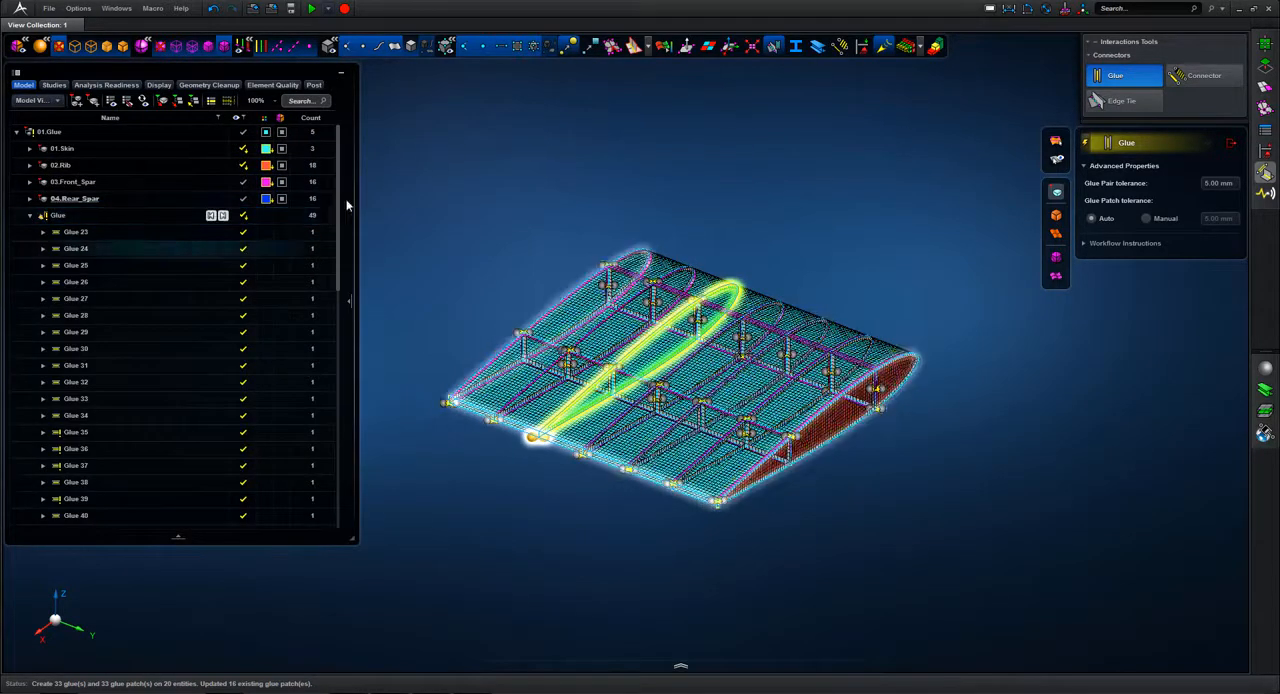
Step: Delete the flagged glue pairs Glue 35, 36, 37, 39, 41 and 44 from the Glue group
{"action": "scroll", "coordinate": [338, 197], "scroll_direction": "down", "scroll_amount": 3}
{"action": "left_click", "coordinate": [76, 357]}
{"action": "left_click", "coordinate": [76, 373], "text": "ctrl"}
{"action": "left_click", "coordinate": [75, 389], "text": "ctrl"}
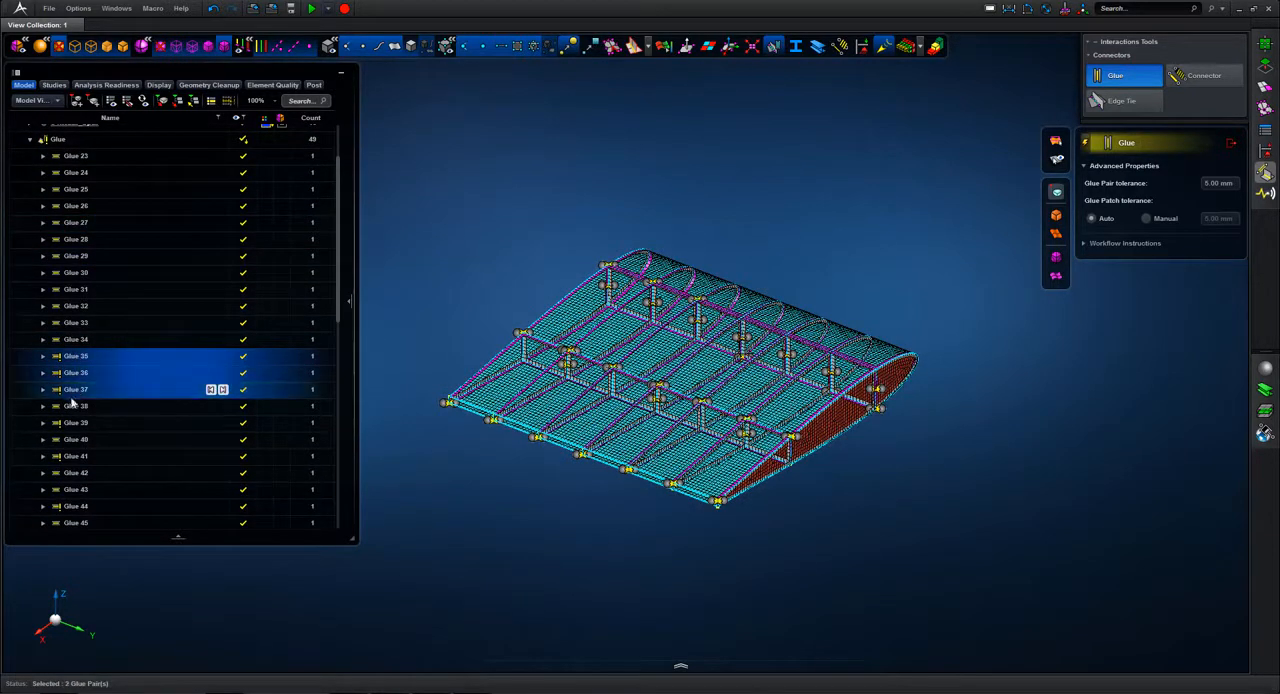
{"action": "left_click", "coordinate": [74, 422], "text": "ctrl"}
{"action": "left_click", "coordinate": [69, 461], "text": "ctrl"}
{"action": "left_click", "coordinate": [76, 509], "text": "ctrl"}
{"action": "left_click_drag", "start_coordinate": [337, 238], "coordinate": [355, 262]}
{"action": "right_click", "coordinate": [164, 293]}
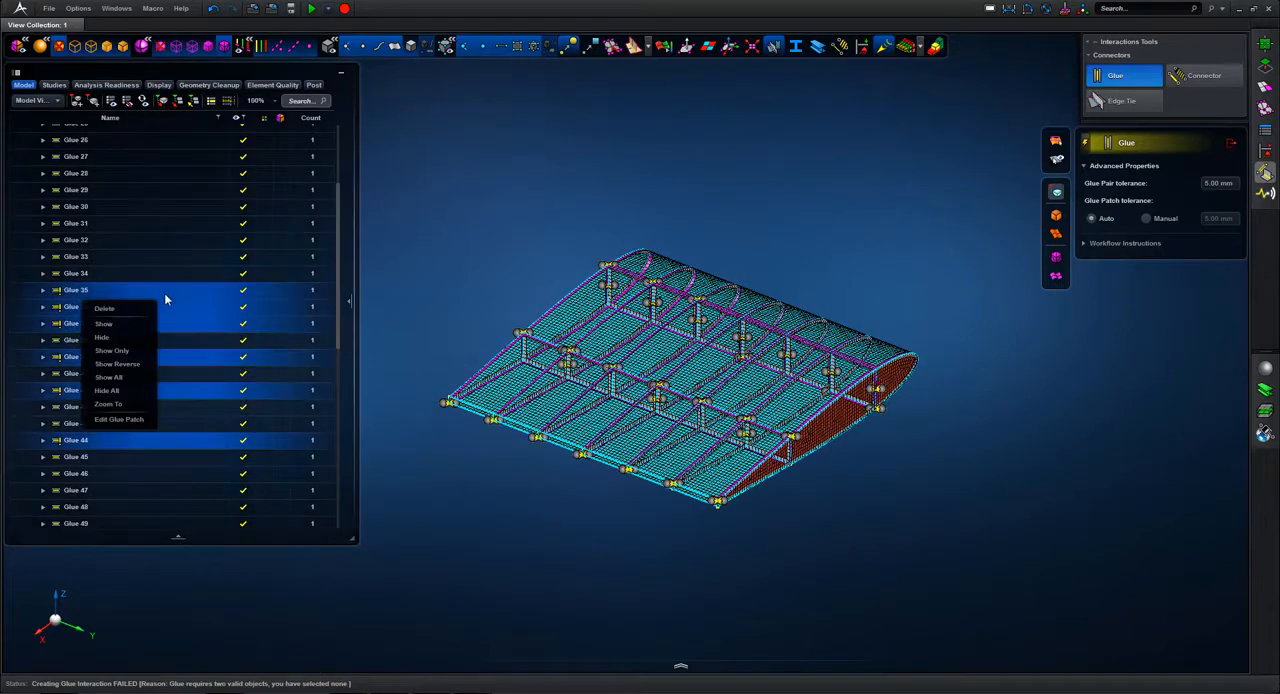
{"action": "left_click", "coordinate": [120, 312]}
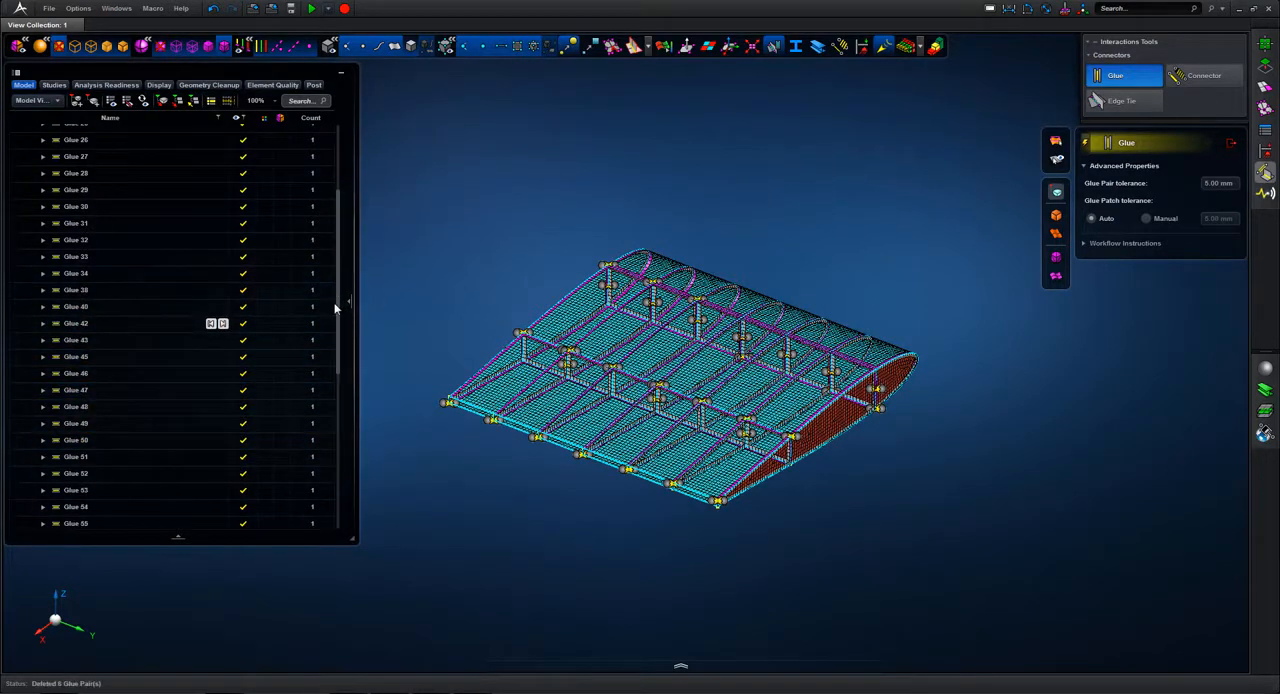
Step: Isolate the Glue group to check the remaining connections, and display the whole 01.Glue assembly again
{"action": "left_click_drag", "start_coordinate": [337, 302], "coordinate": [335, 221]}
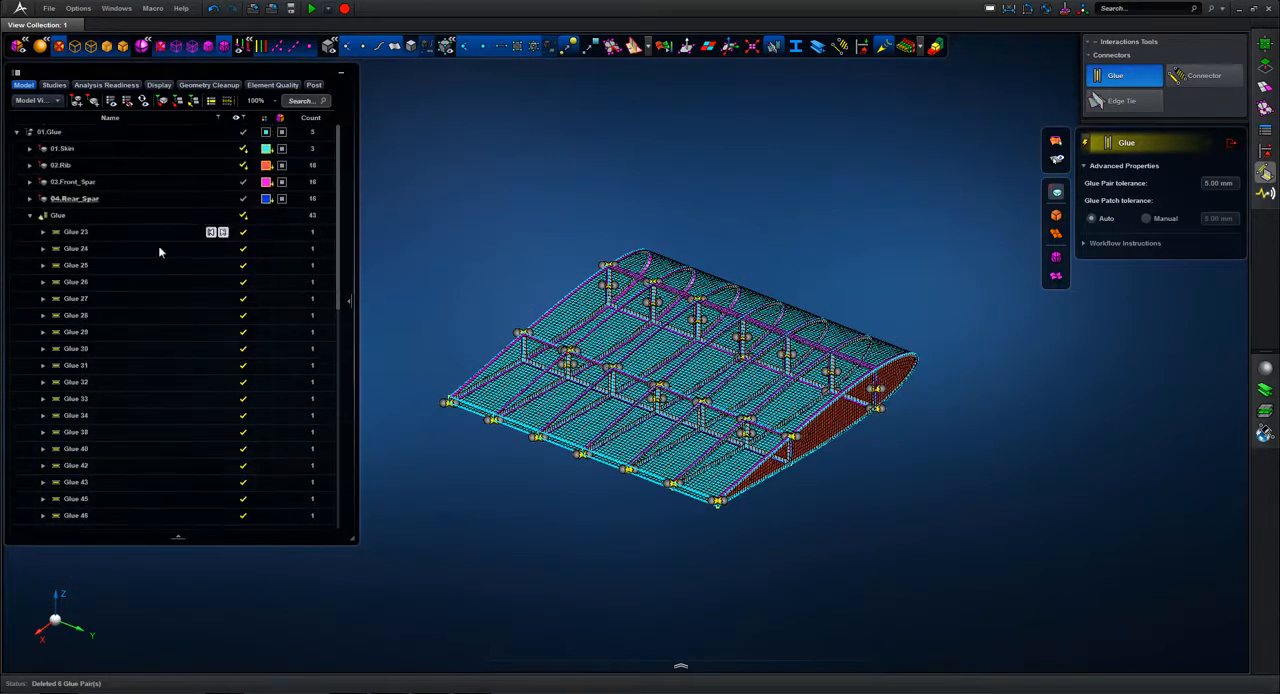
{"action": "left_click", "coordinate": [72, 214]}
{"action": "right_click", "coordinate": [72, 214]}
{"action": "left_click", "coordinate": [45, 288]}
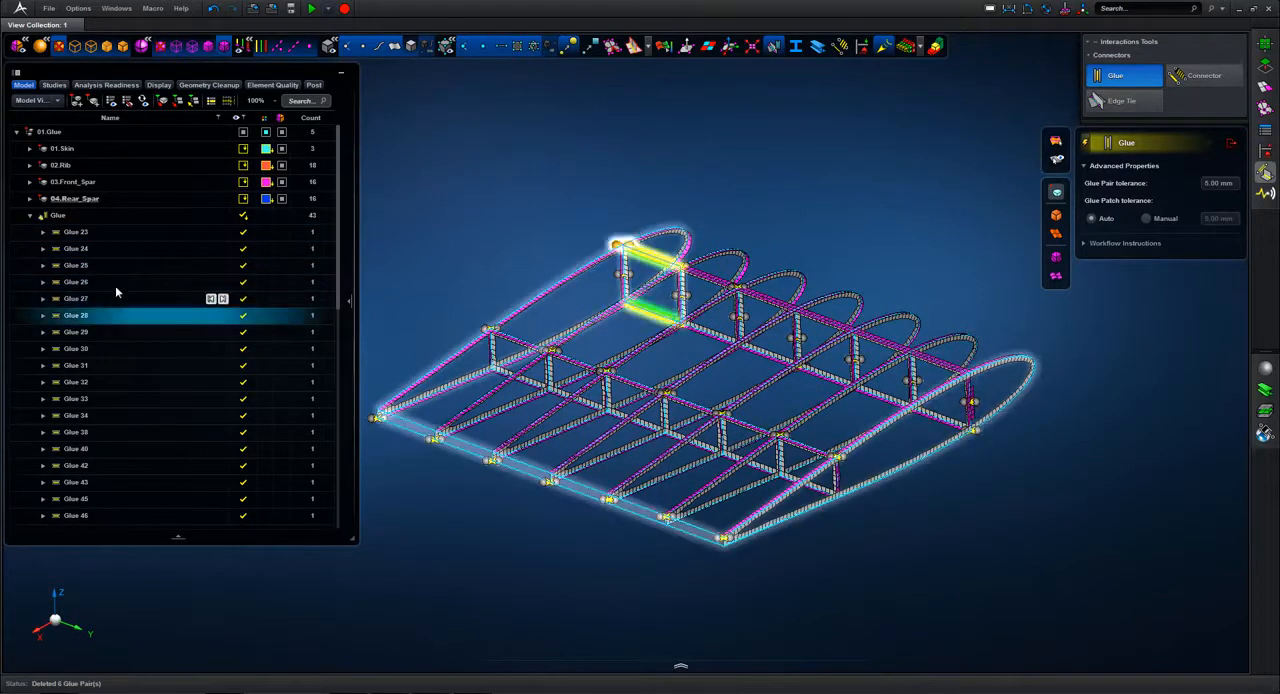
{"action": "left_click", "coordinate": [86, 134]}
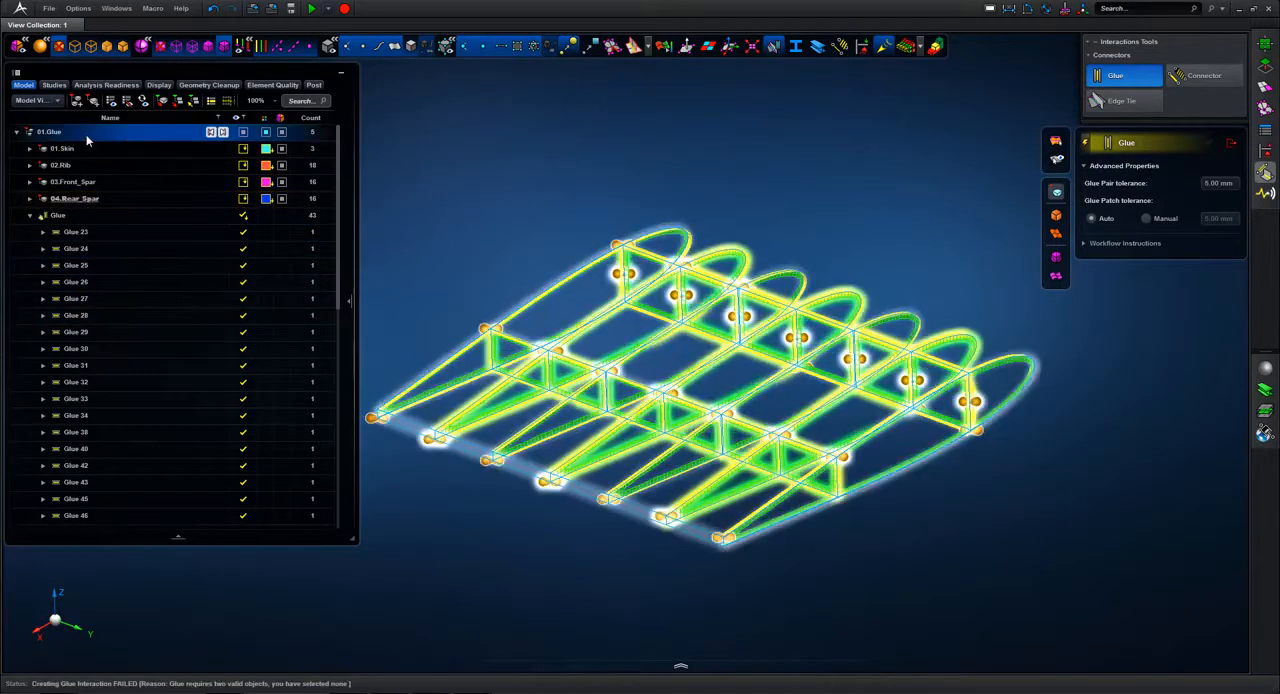
{"action": "right_click", "coordinate": [66, 134]}
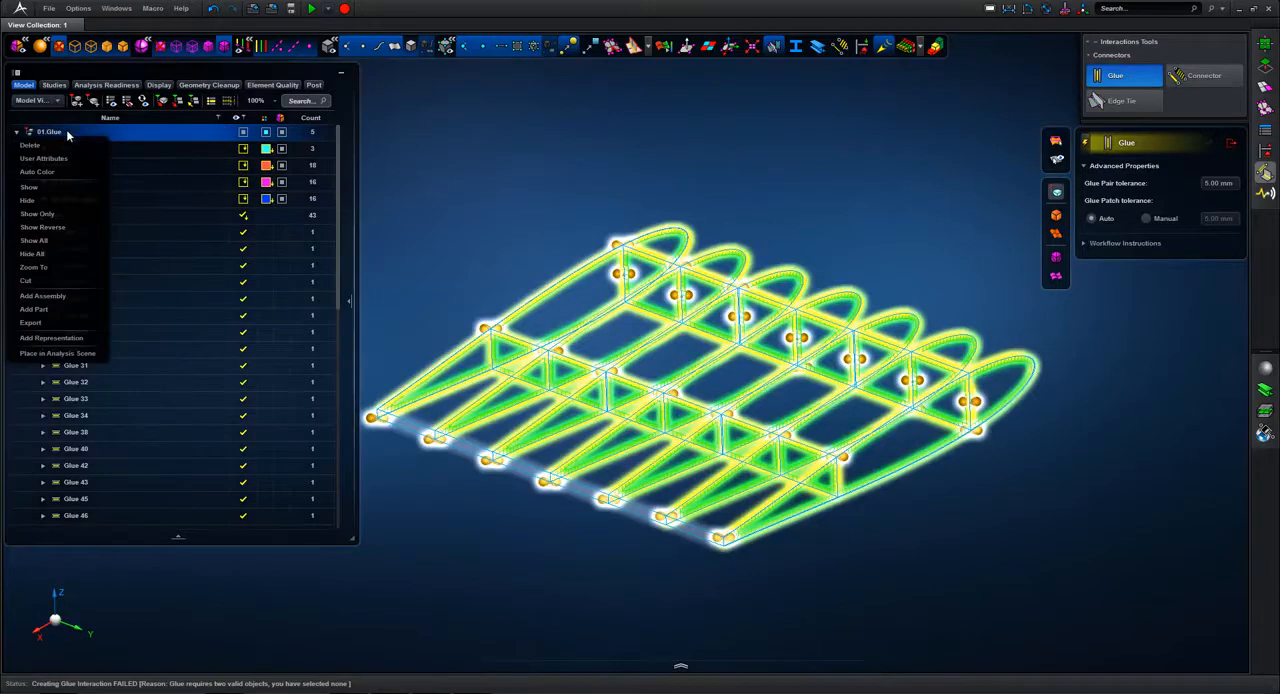
{"action": "left_click", "coordinate": [53, 216]}
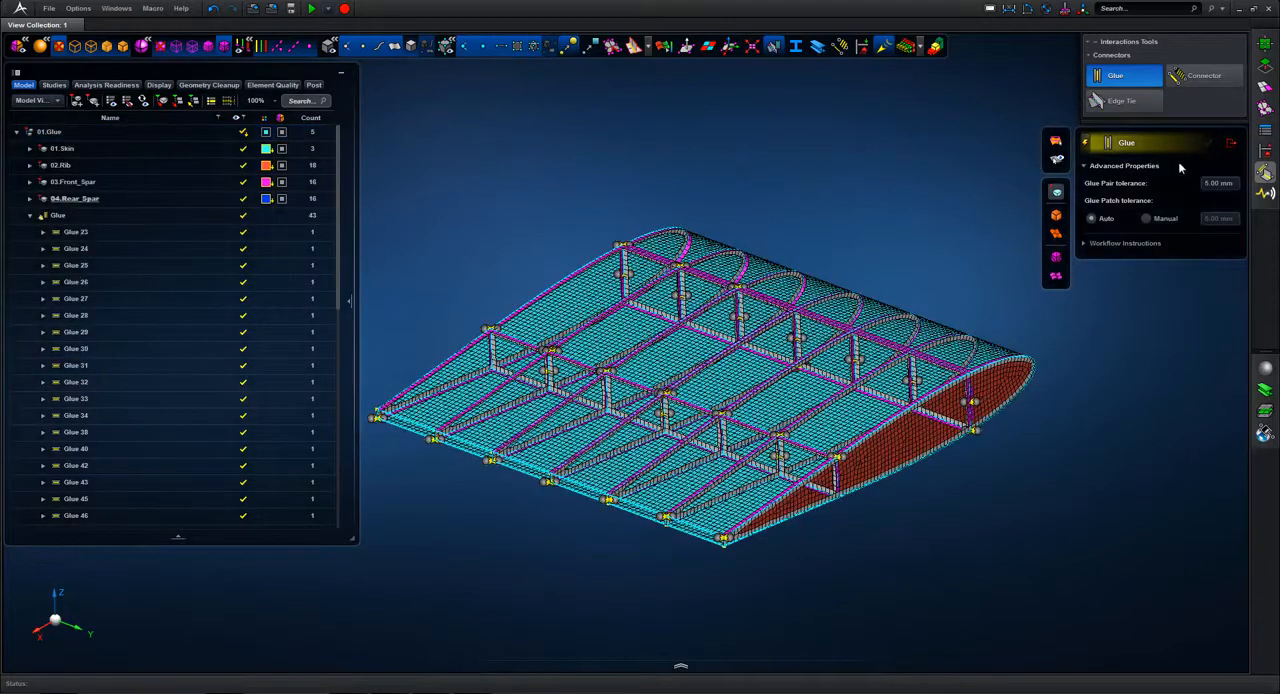
Step: Close the Glue tool and turn on the display of the wing's loads and constraints
{"action": "left_click", "coordinate": [1231, 143]}
{"action": "scroll", "coordinate": [877, 141], "scroll_direction": "down", "scroll_amount": 2}
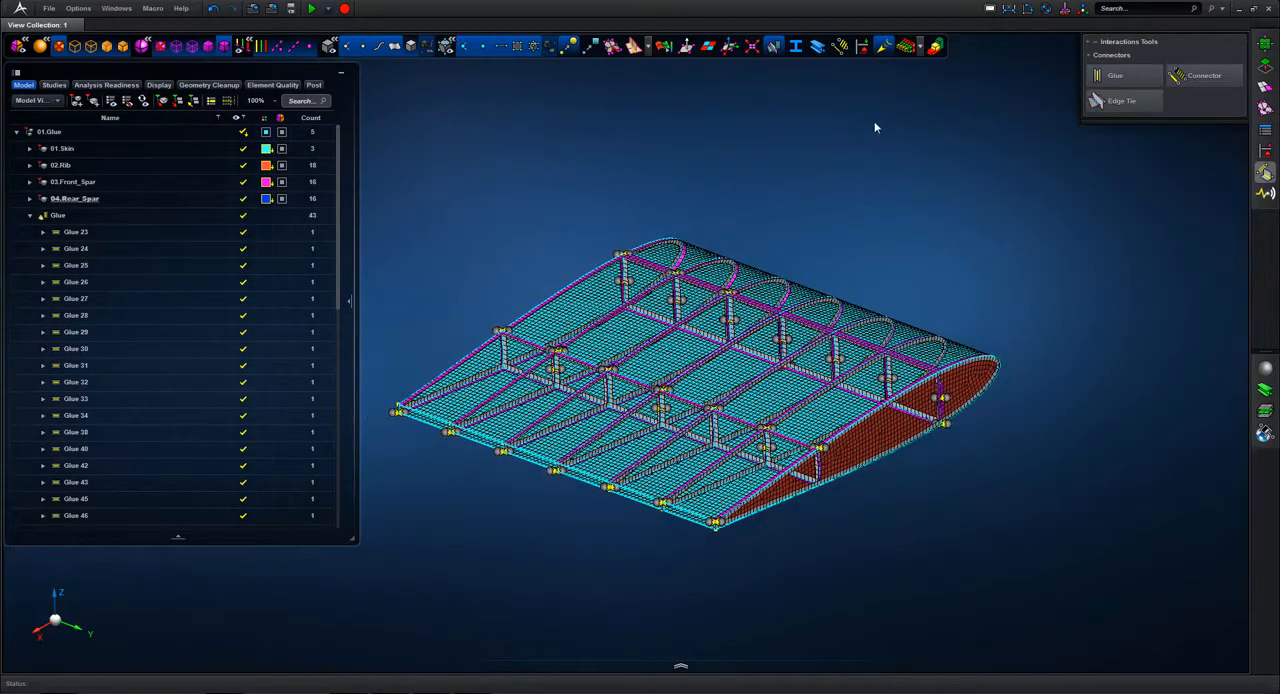
{"action": "left_click", "coordinate": [864, 51]}
{"action": "mouse_move", "coordinate": [871, 138]}
{"action": "middle_mouse_down"}
{"action": "mouse_move", "coordinate": [943, 146]}
{"action": "mouse_move", "coordinate": [870, 145]}
{"action": "middle_mouse_up"}
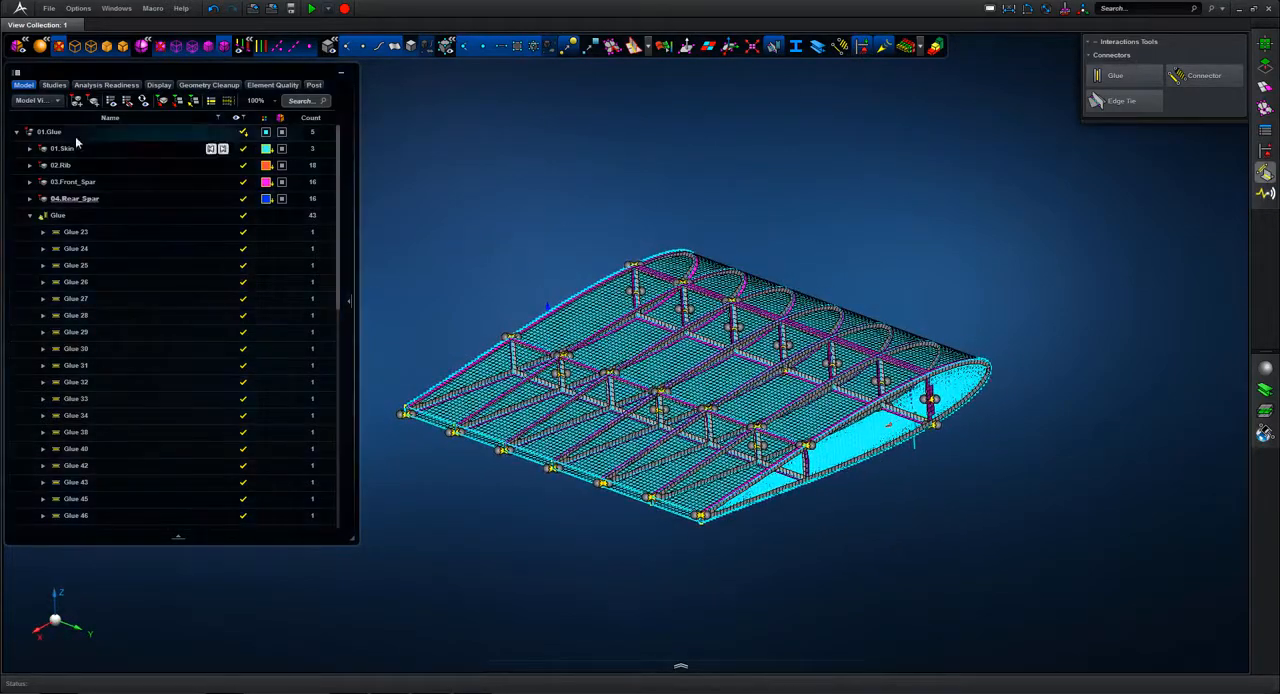
Step: Place the 01.Glue assembly in the analysis scene and run a Buckling simulation on it
{"action": "right_click", "coordinate": [69, 133]}
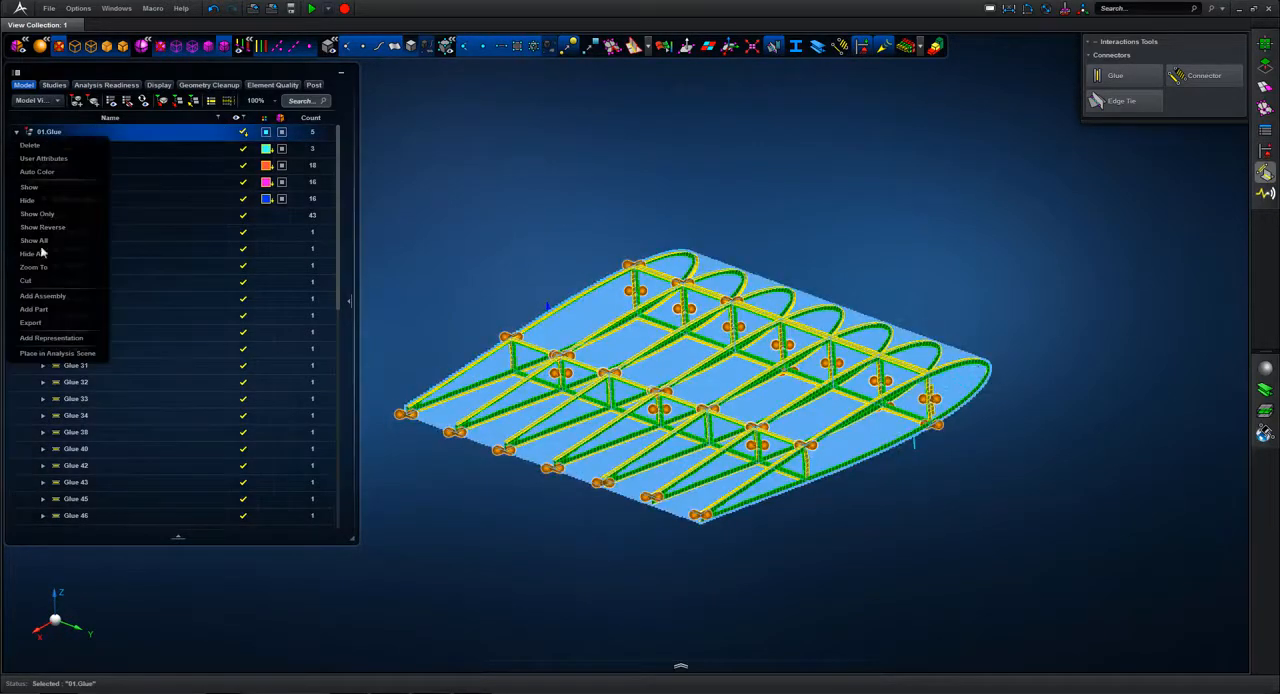
{"action": "left_click", "coordinate": [57, 353]}
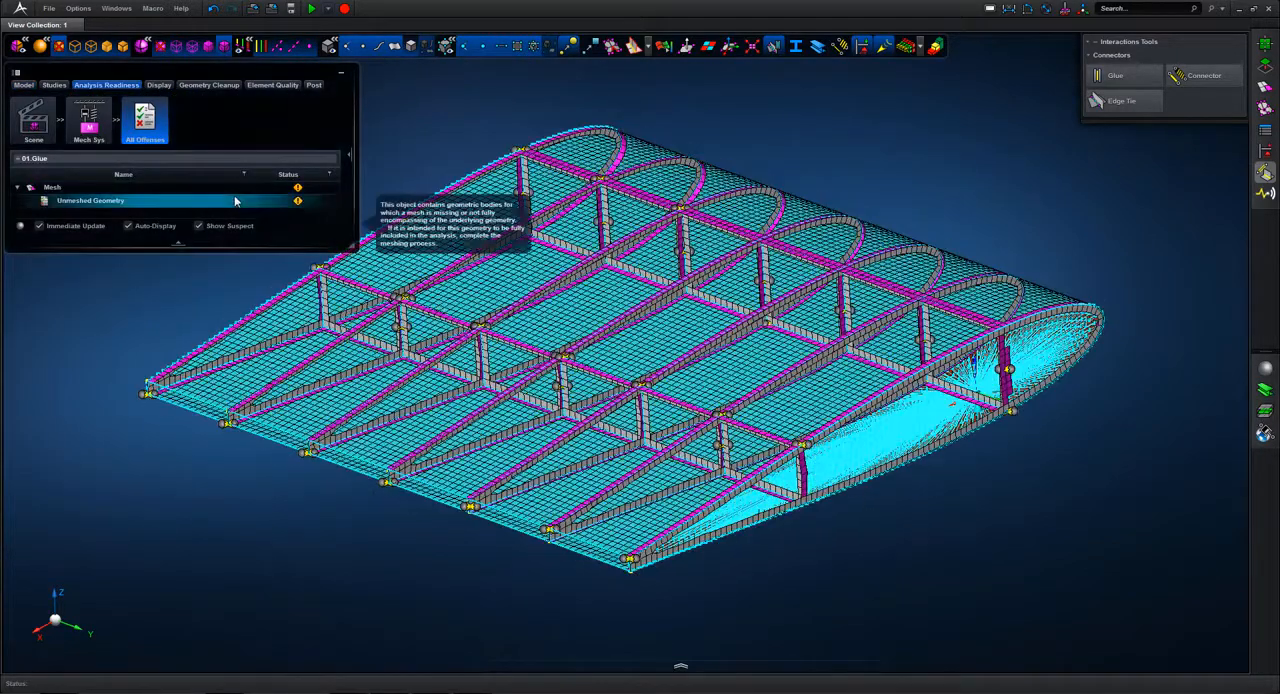
{"action": "left_click", "coordinate": [675, 665]}
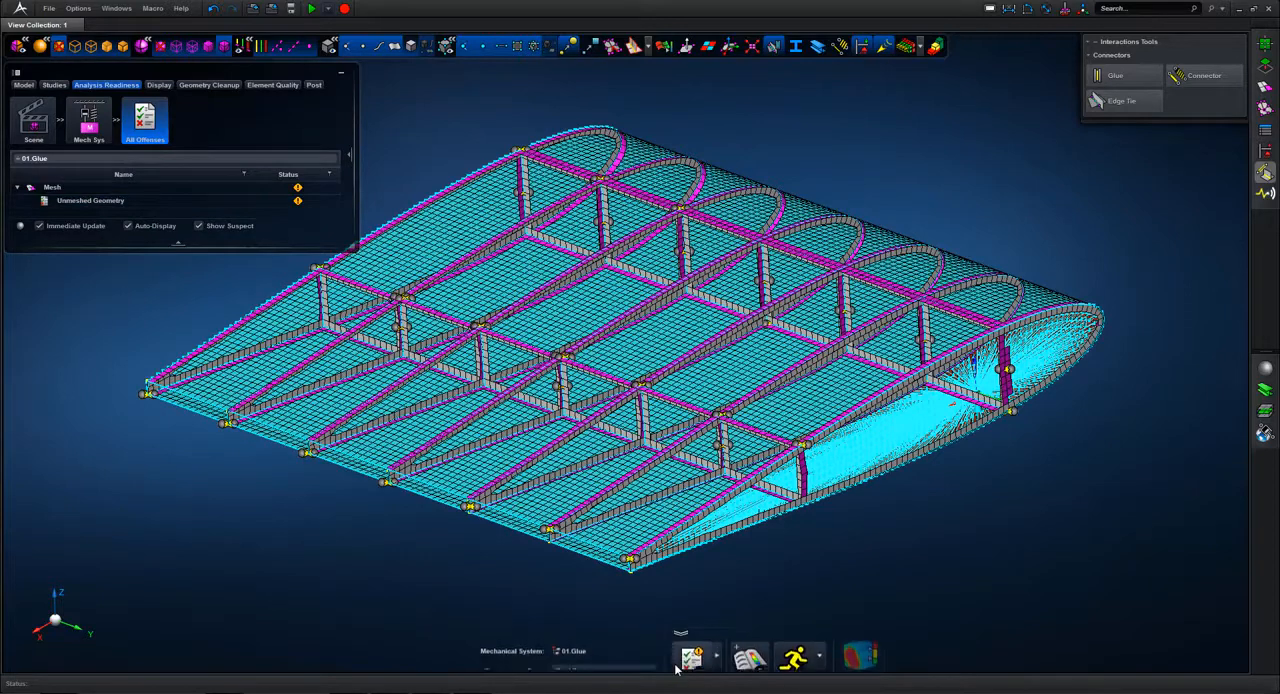
{"action": "left_click", "coordinate": [793, 648]}
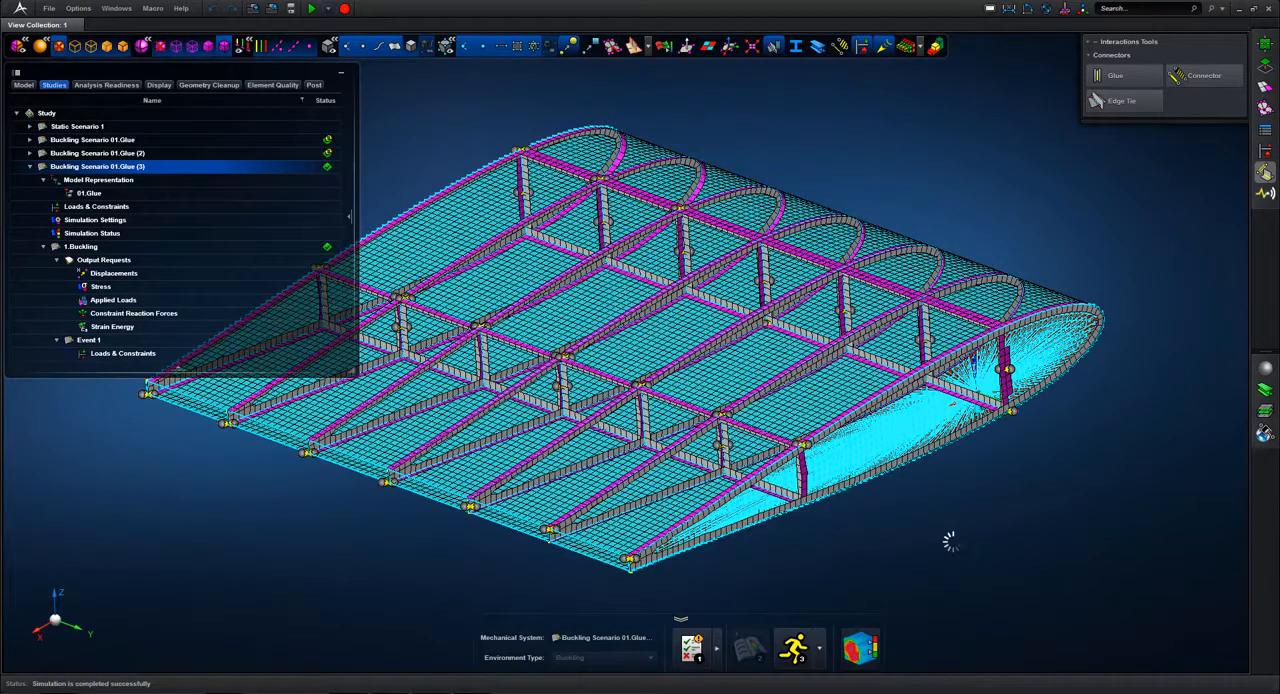
Step: Open the results of Buckling Scenario 01.Glue (3) and clear the load symbols, model browser and toolbars from the view
{"action": "left_click", "coordinate": [860, 648]}
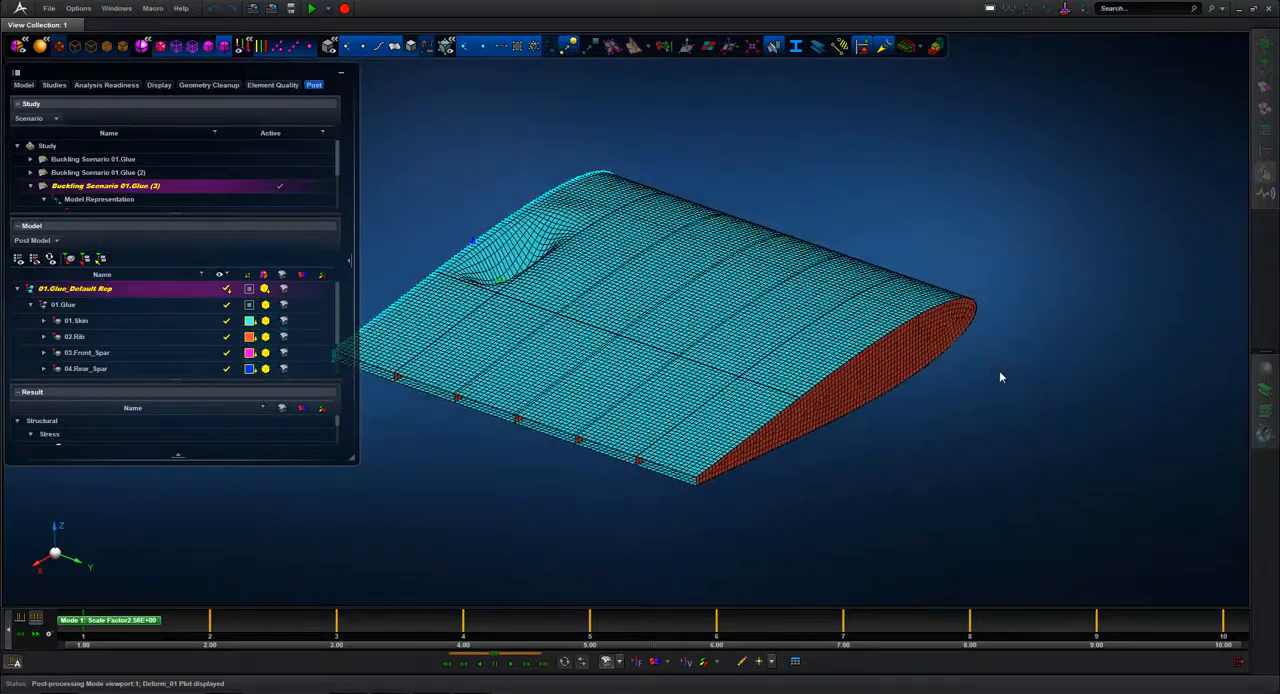
{"action": "middle_click_drag", "start_coordinate": [549, 503], "coordinate": [816, 511]}
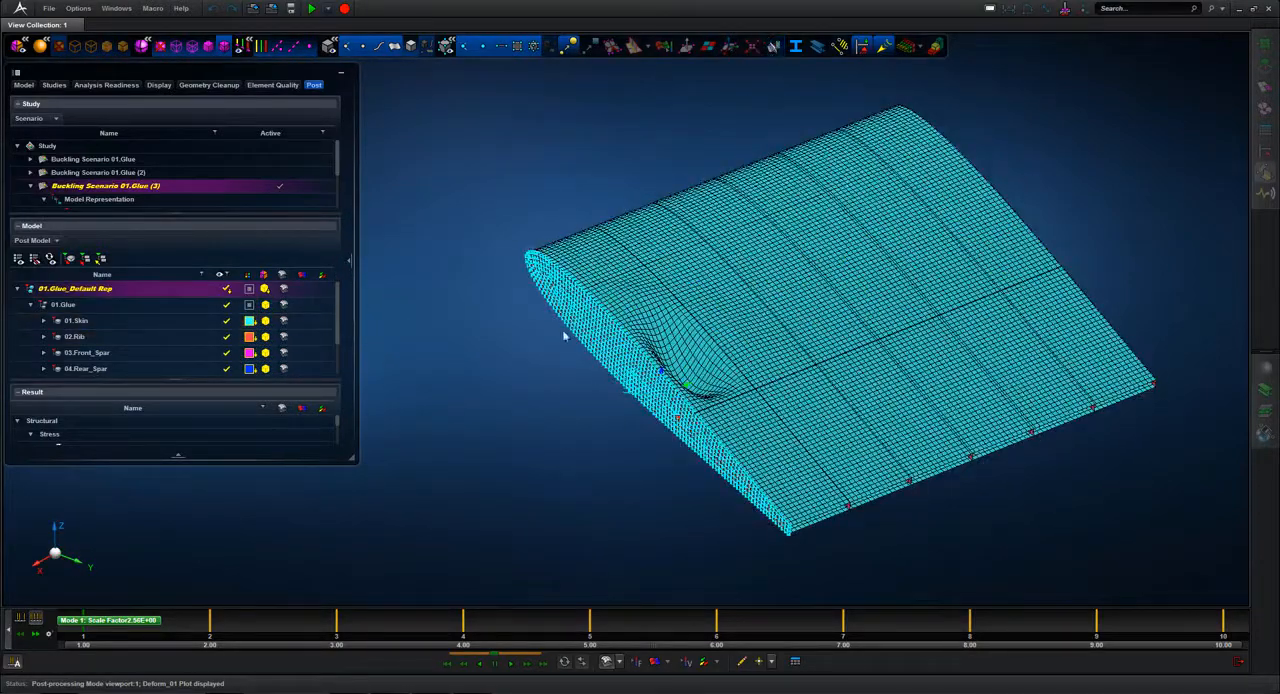
{"action": "left_click", "coordinate": [855, 52]}
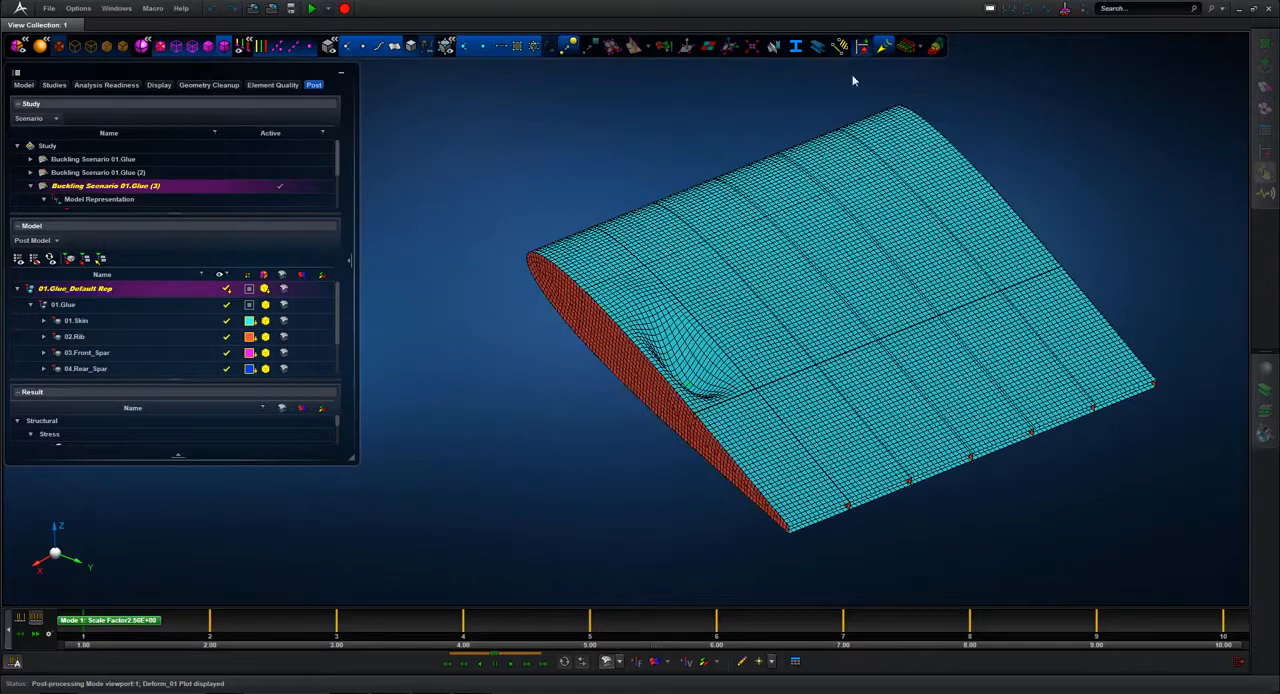
{"action": "left_click", "coordinate": [340, 77]}
{"action": "left_click", "coordinate": [20, 48]}
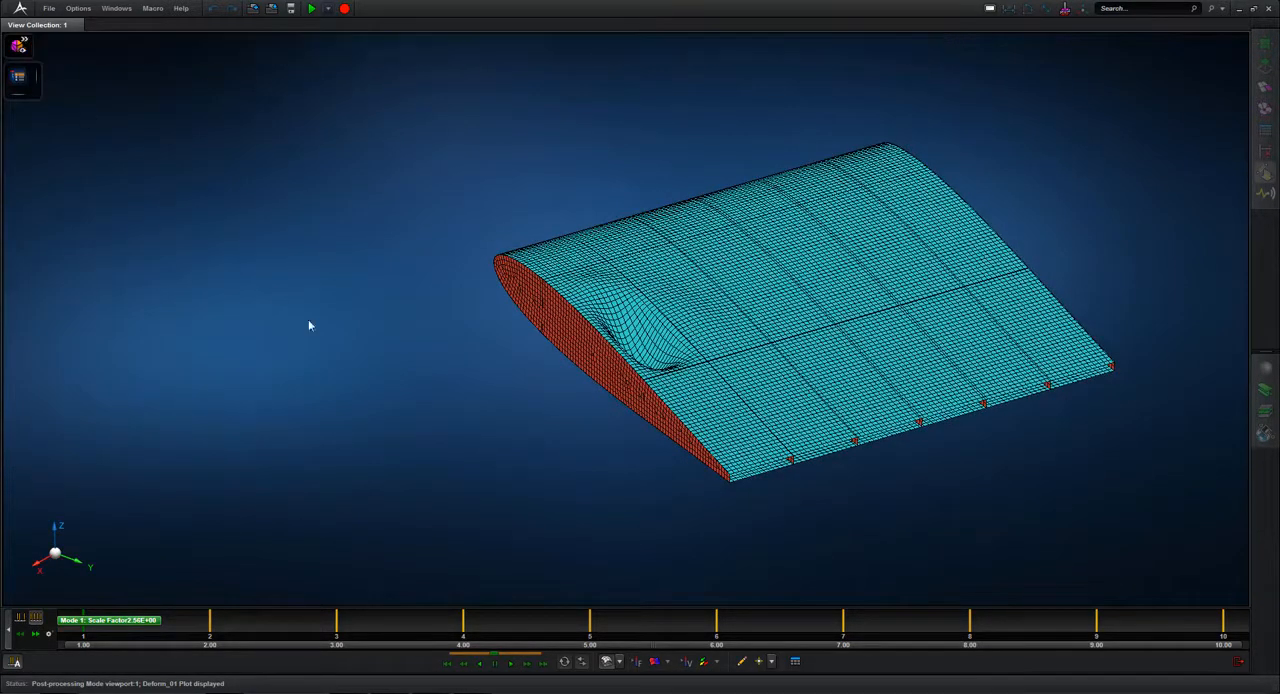
{"action": "scroll", "coordinate": [339, 409], "scroll_direction": "up", "scroll_amount": 3}
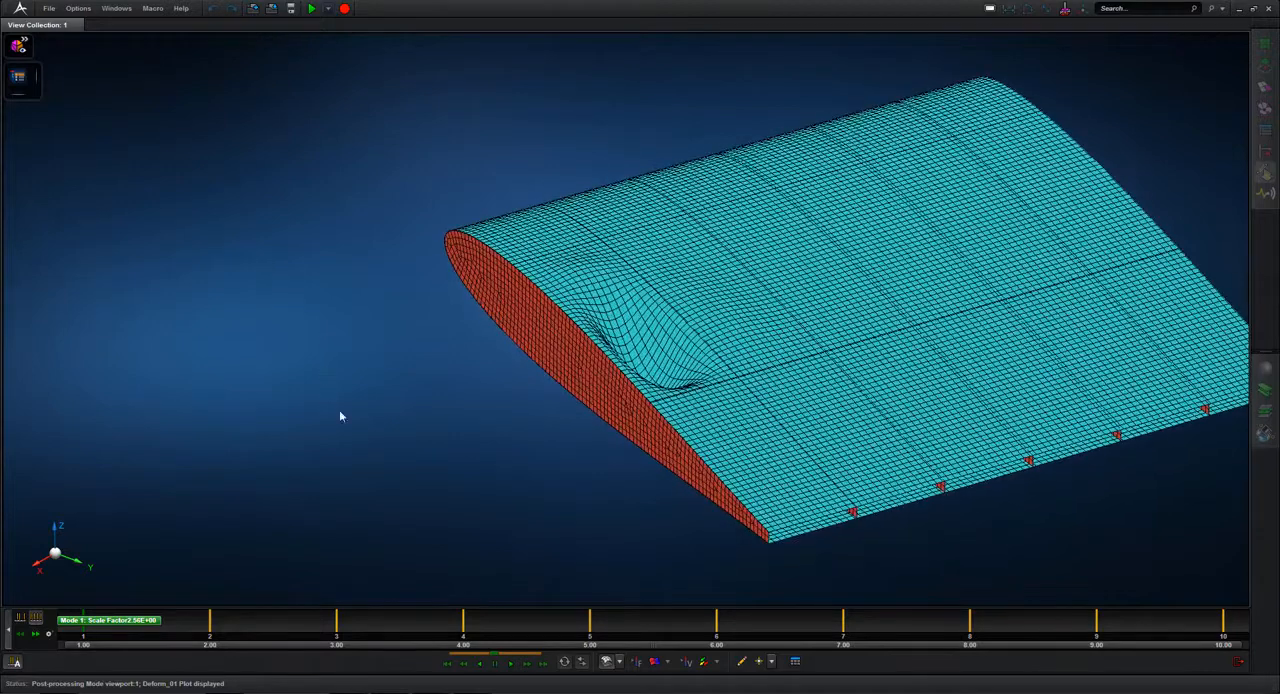
Step: Display a fringe plot of resultant Displacements Translational on the buckled wing and reduce its settings to the color legend
{"action": "left_click", "coordinate": [654, 661]}
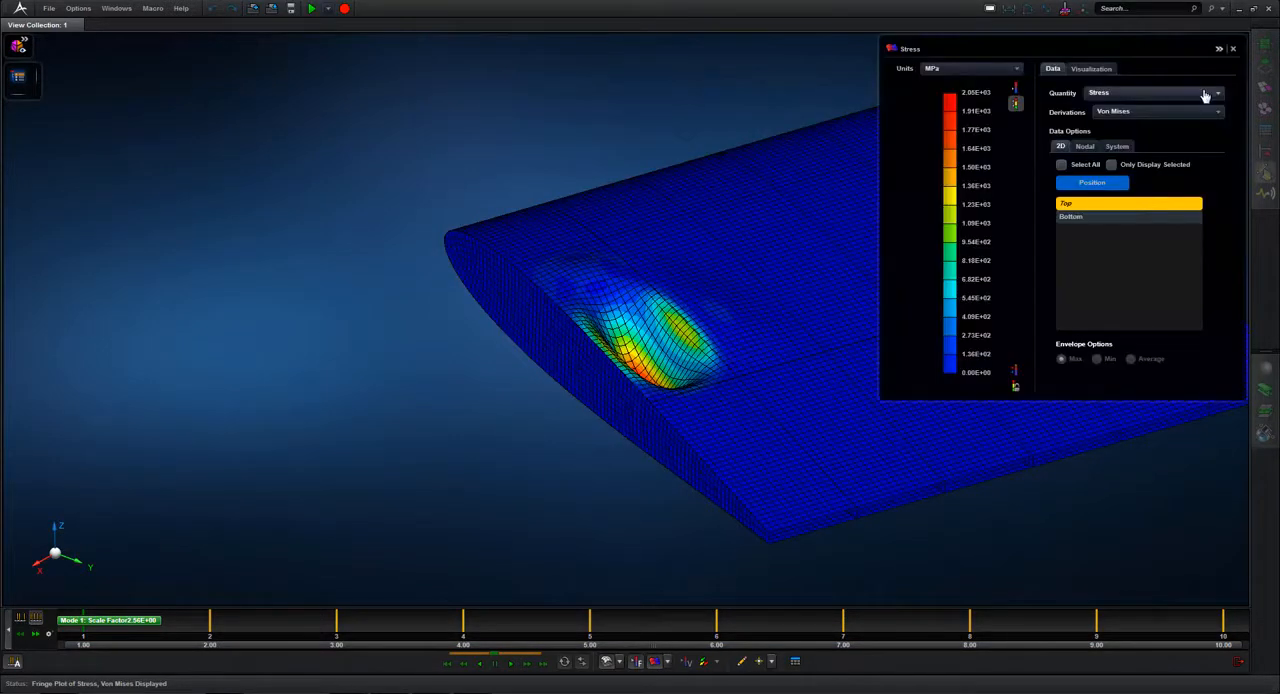
{"action": "left_click", "coordinate": [1211, 100]}
{"action": "left_click", "coordinate": [1140, 135]}
{"action": "middle_click_drag", "start_coordinate": [444, 447], "coordinate": [1100, 177]}
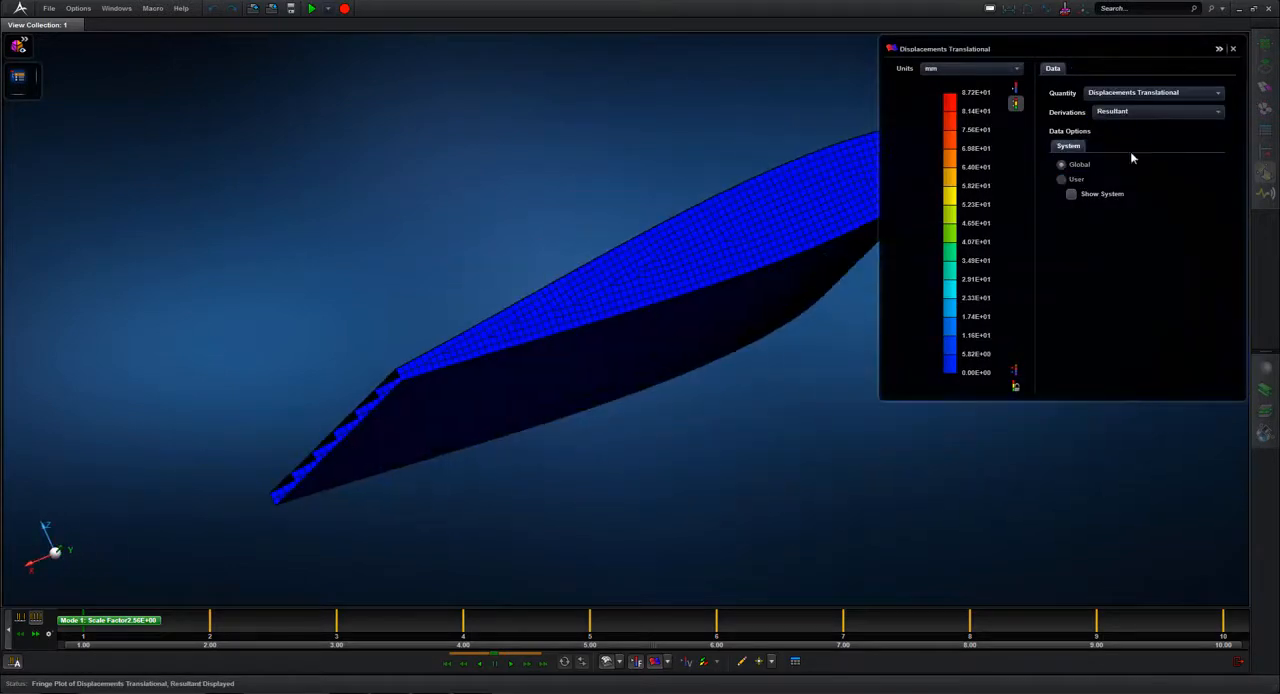
{"action": "left_click", "coordinate": [1219, 49]}
{"action": "middle_click_drag", "start_coordinate": [880, 383], "coordinate": [900, 585]}
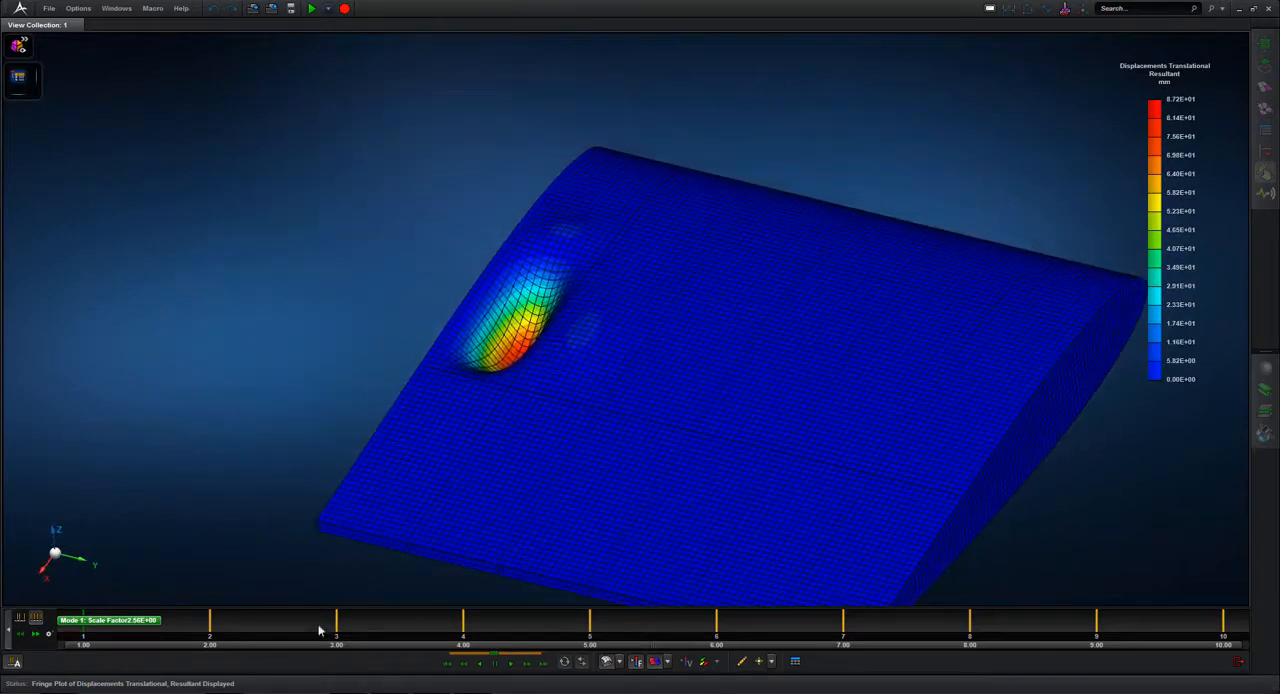
Step: Animate the first buckling mode and open the critical buckling table to read the load scale factors
{"action": "left_click", "coordinate": [511, 663]}
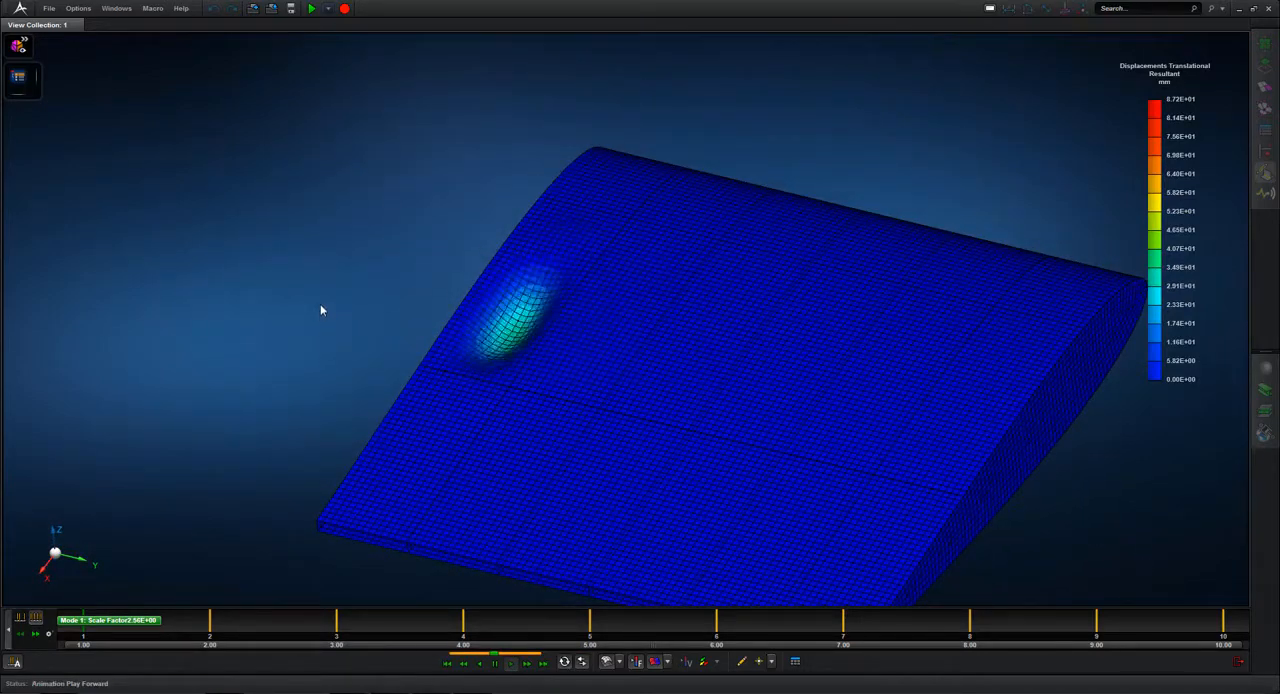
{"action": "left_click", "coordinate": [796, 662]}
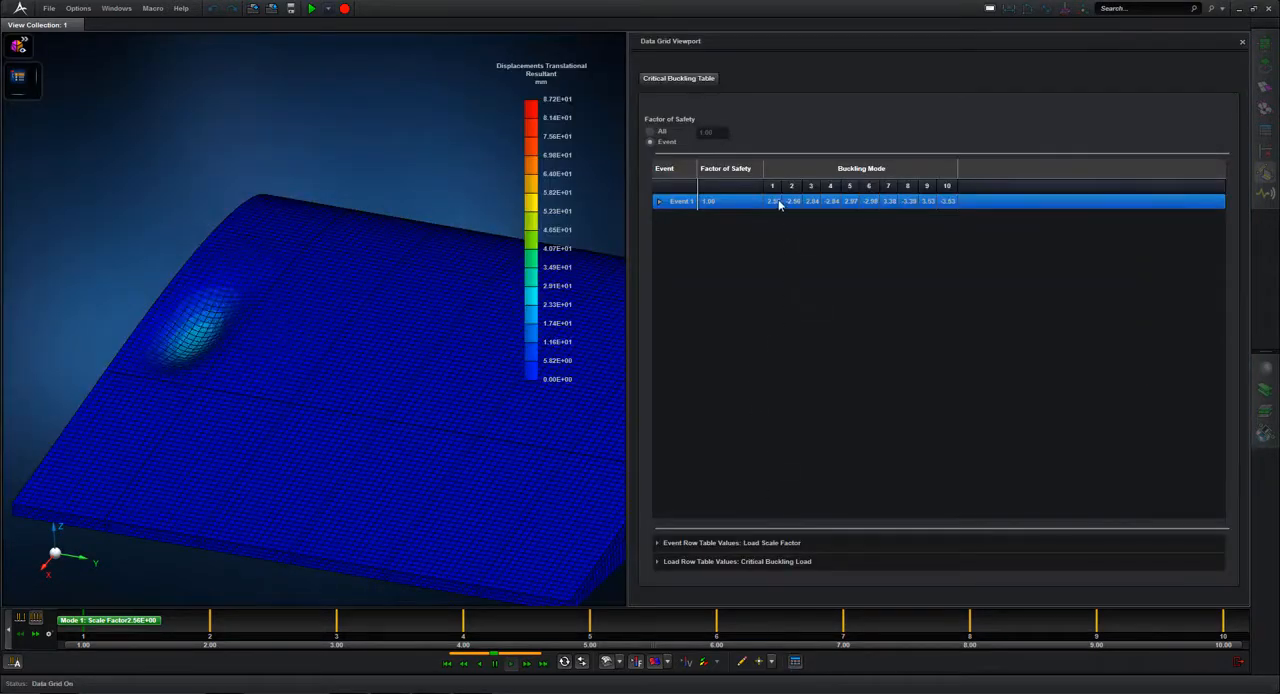
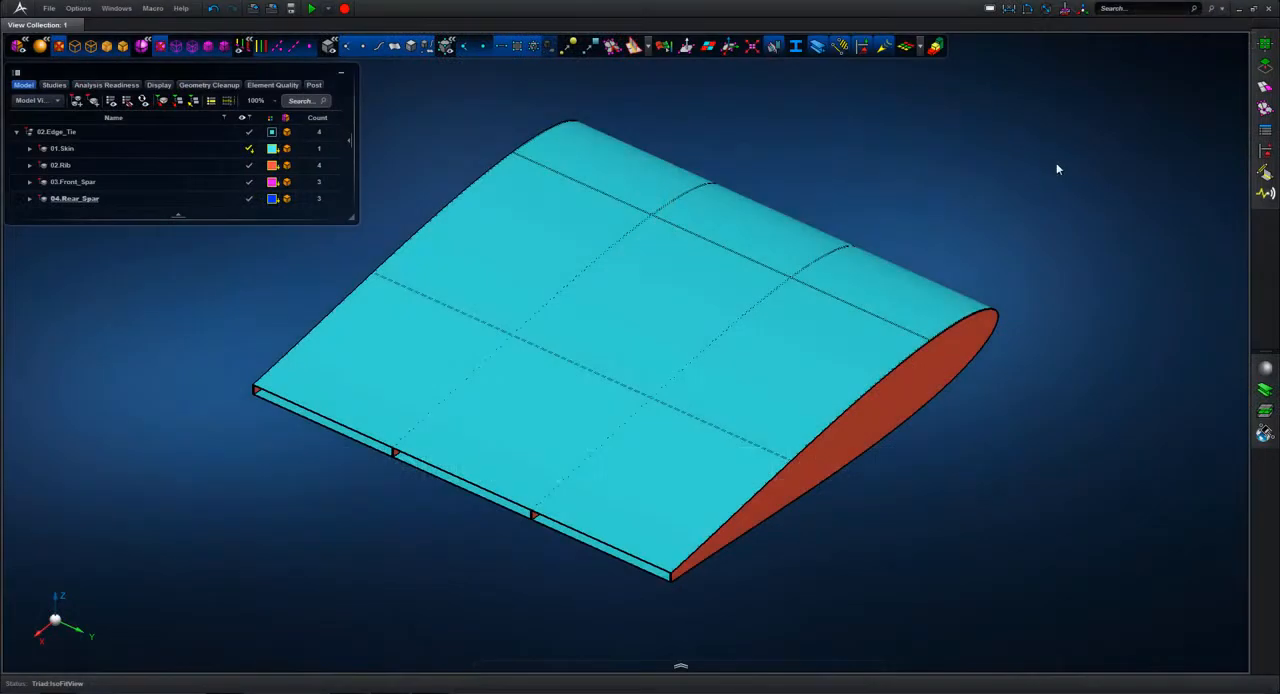
Step: Extract midsurfaces from all 11 solids of 02.Edge_Tie with automatic thickness assignment and 5% tolerance
{"action": "left_click", "coordinate": [1265, 65]}
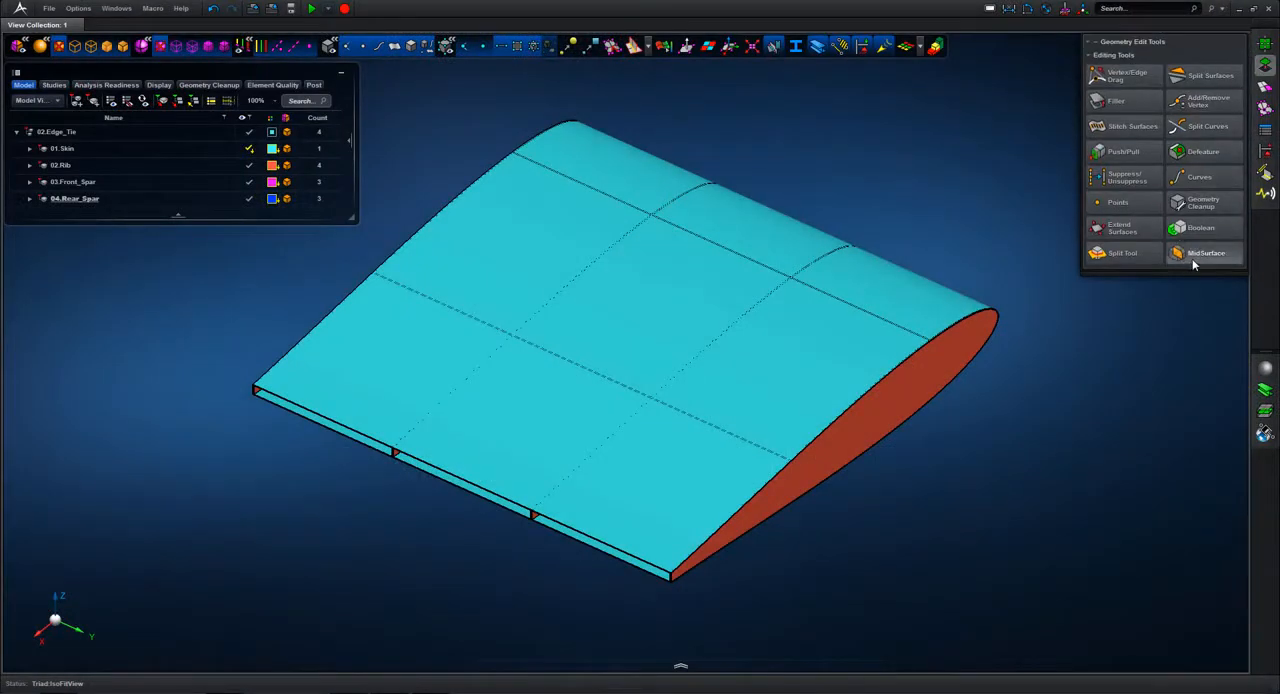
{"action": "left_click", "coordinate": [1192, 256]}
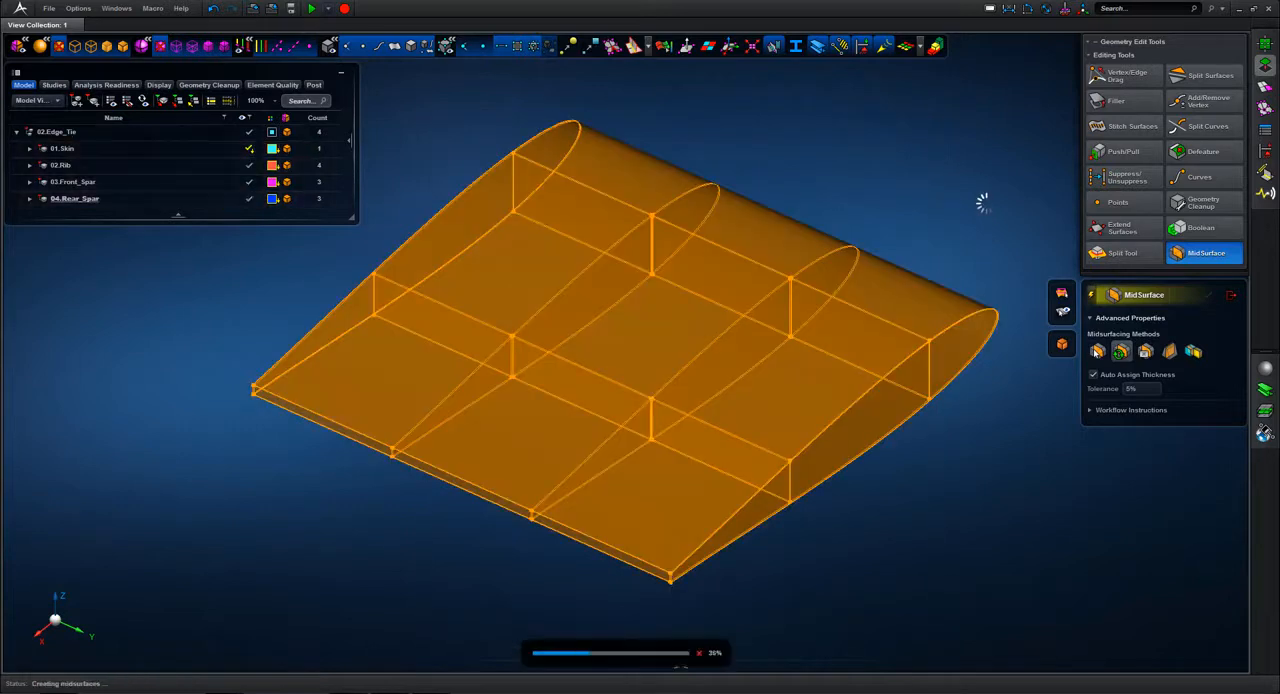
{"action": "left_click", "coordinate": [1233, 298]}
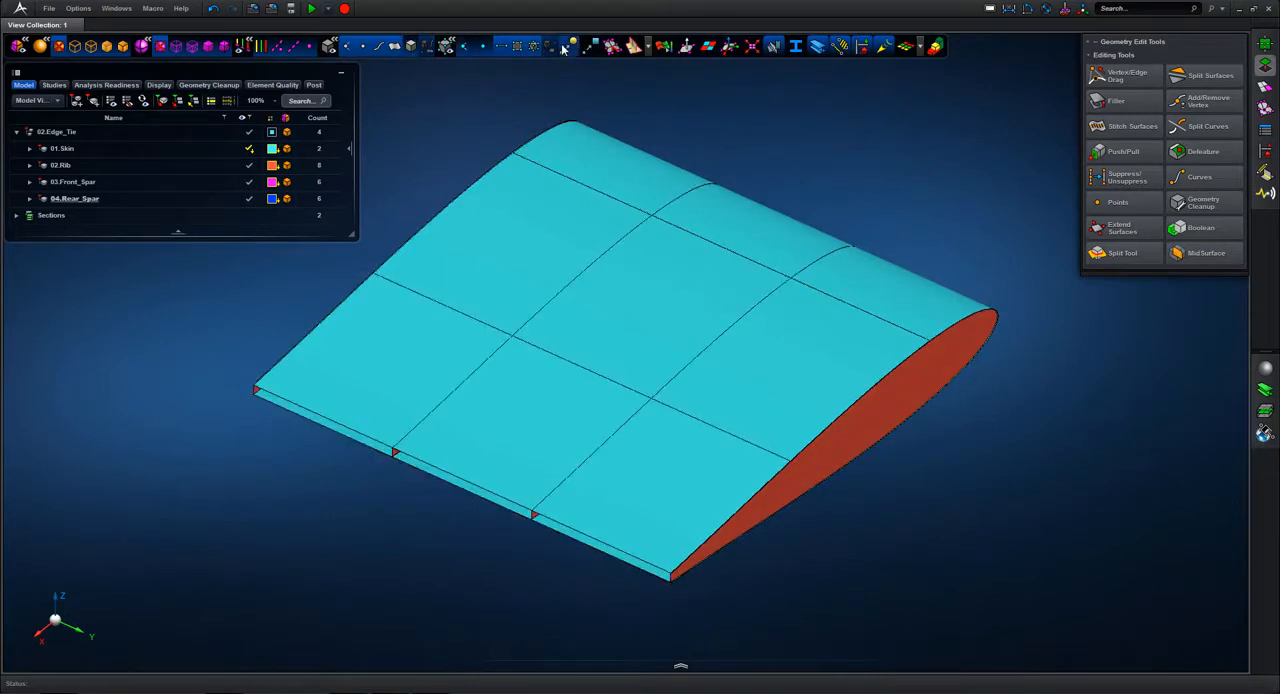
Step: Turn on vertex display and color the midsurface edges by their connectivity
{"action": "left_click", "coordinate": [250, 43]}
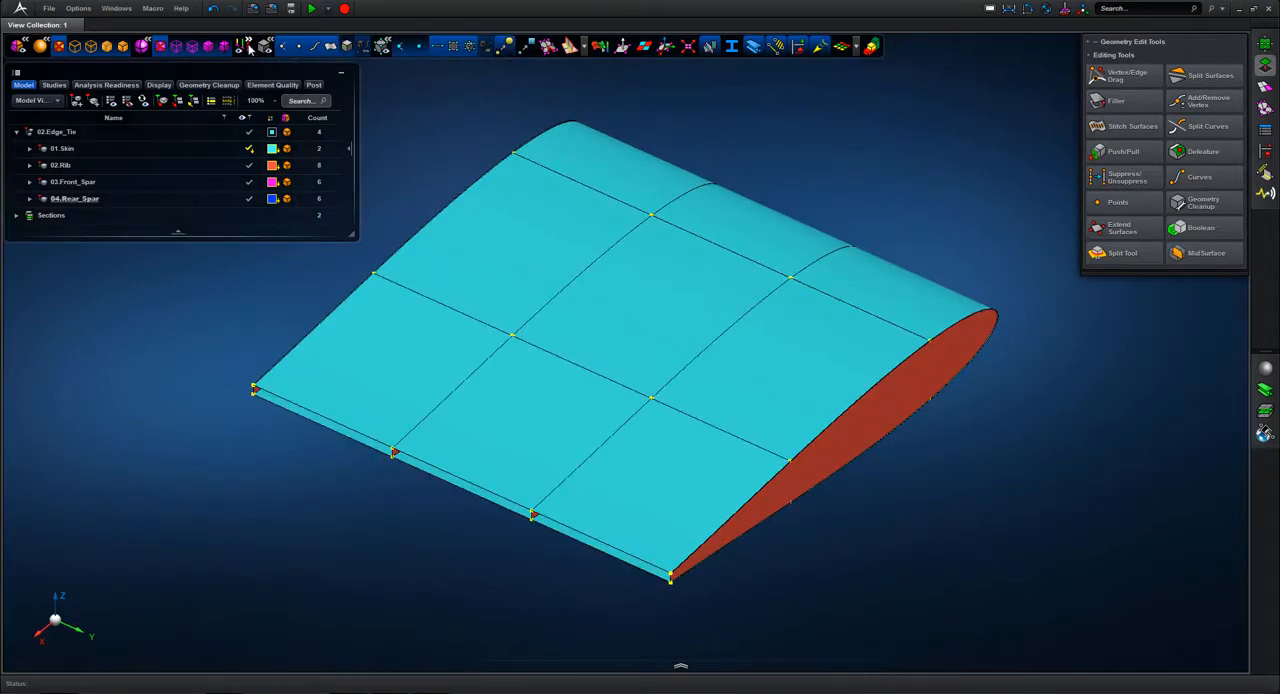
{"action": "left_click", "coordinate": [270, 48]}
{"action": "left_click", "coordinate": [268, 44]}
{"action": "left_click", "coordinate": [247, 44]}
{"action": "left_click", "coordinate": [260, 47]}
{"action": "left_click_drag", "start_coordinate": [546, 201], "coordinate": [583, 158]}
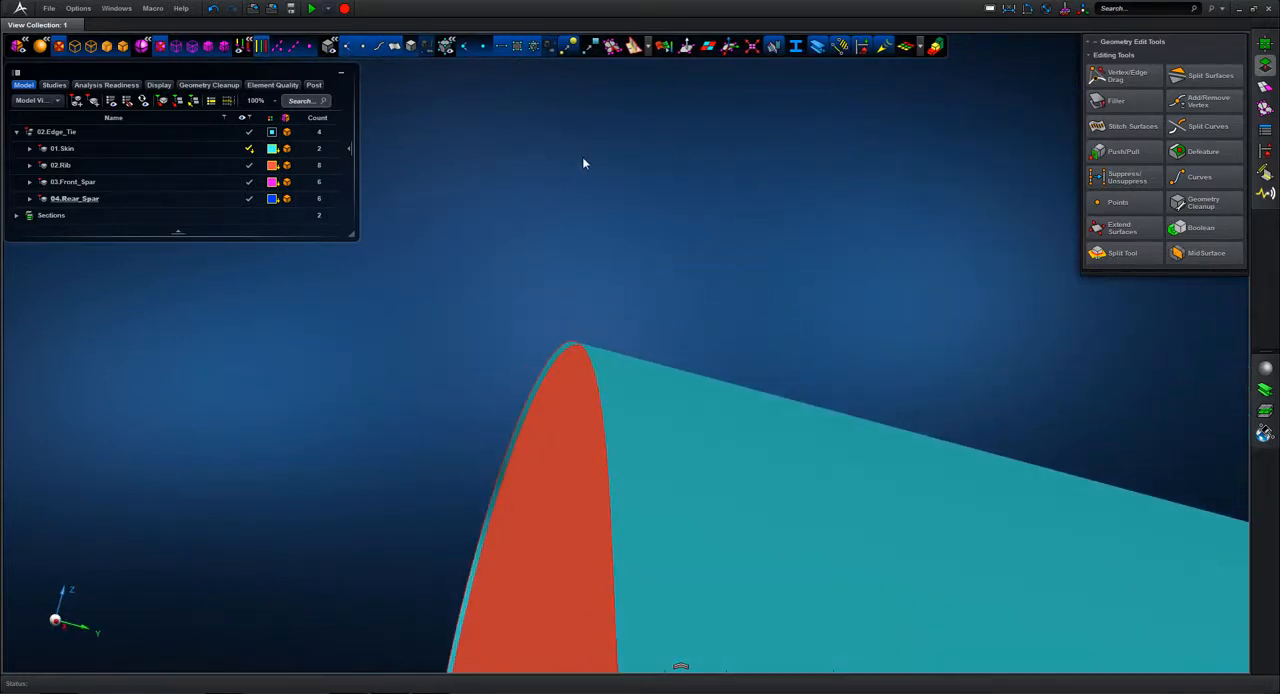
Step: Measure the distance between the rib's lower trailing-edge vertex and the adjacent skin vertex
{"action": "key", "text": "F9"}
{"action": "left_click_drag", "start_coordinate": [528, 358], "coordinate": [981, 215], "text": "ctrl"}
{"action": "left_click_drag", "start_coordinate": [912, 274], "coordinate": [808, 203]}
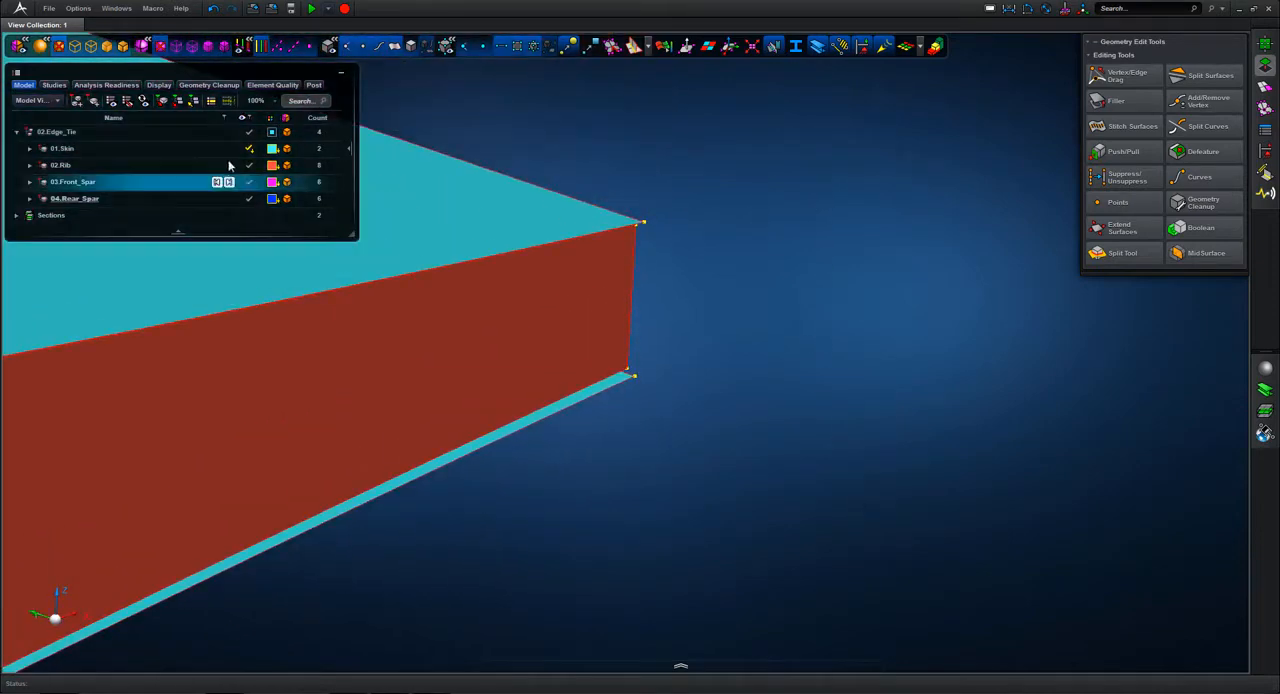
{"action": "left_click", "coordinate": [1011, 9]}
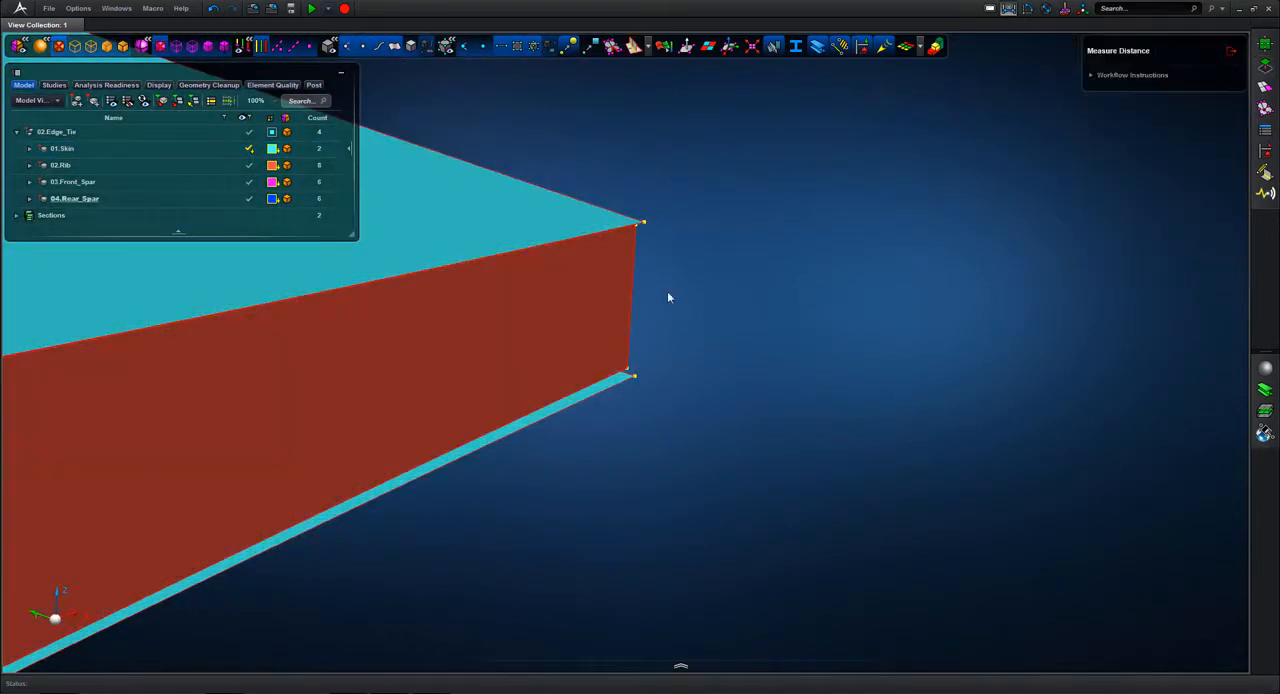
{"action": "left_click", "coordinate": [627, 373]}
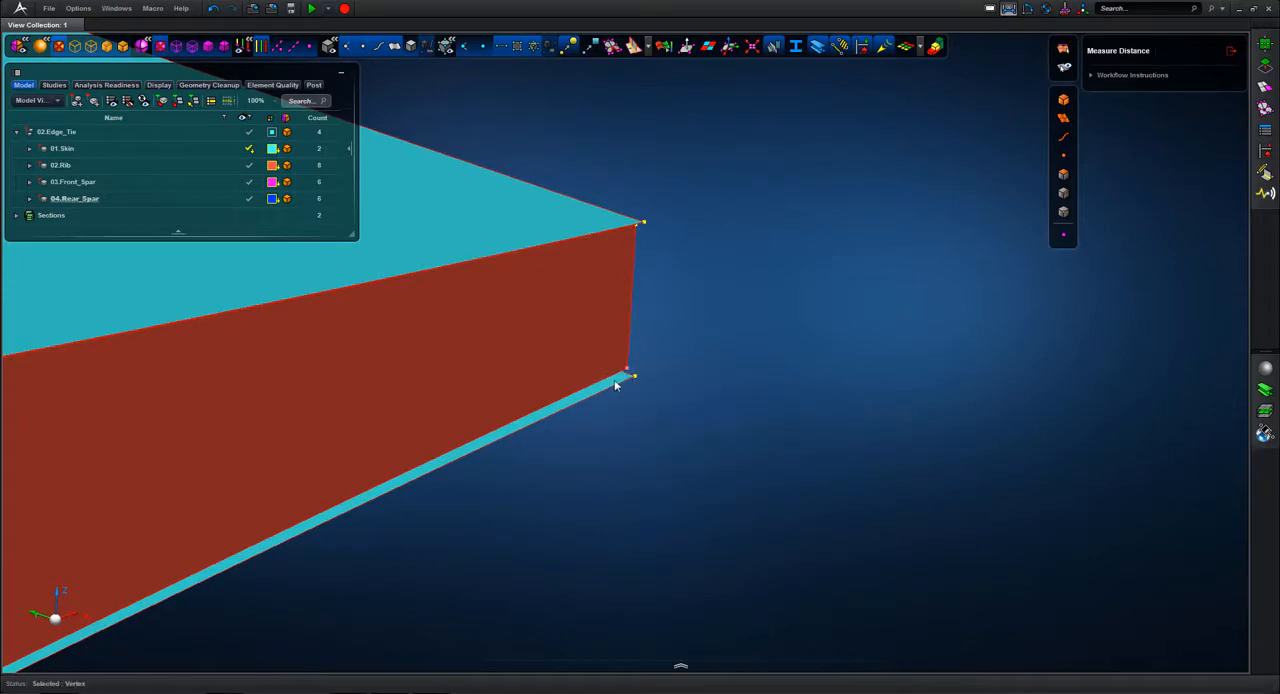
{"action": "left_click", "coordinate": [635, 376]}
{"action": "middle_click_drag", "start_coordinate": [797, 336], "coordinate": [832, 386]}
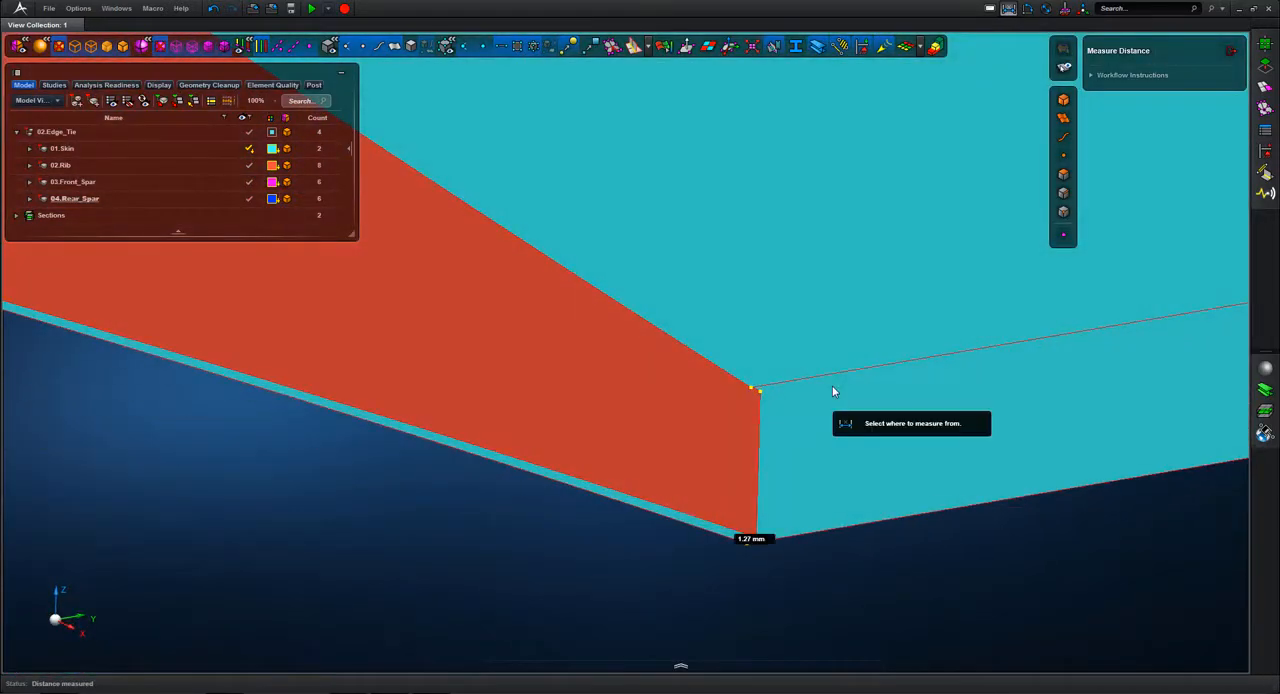
Step: Hide 01.Skin and measure the gap between the front spar's upper corner vertex and the end rib's edge
{"action": "left_click", "coordinate": [250, 149]}
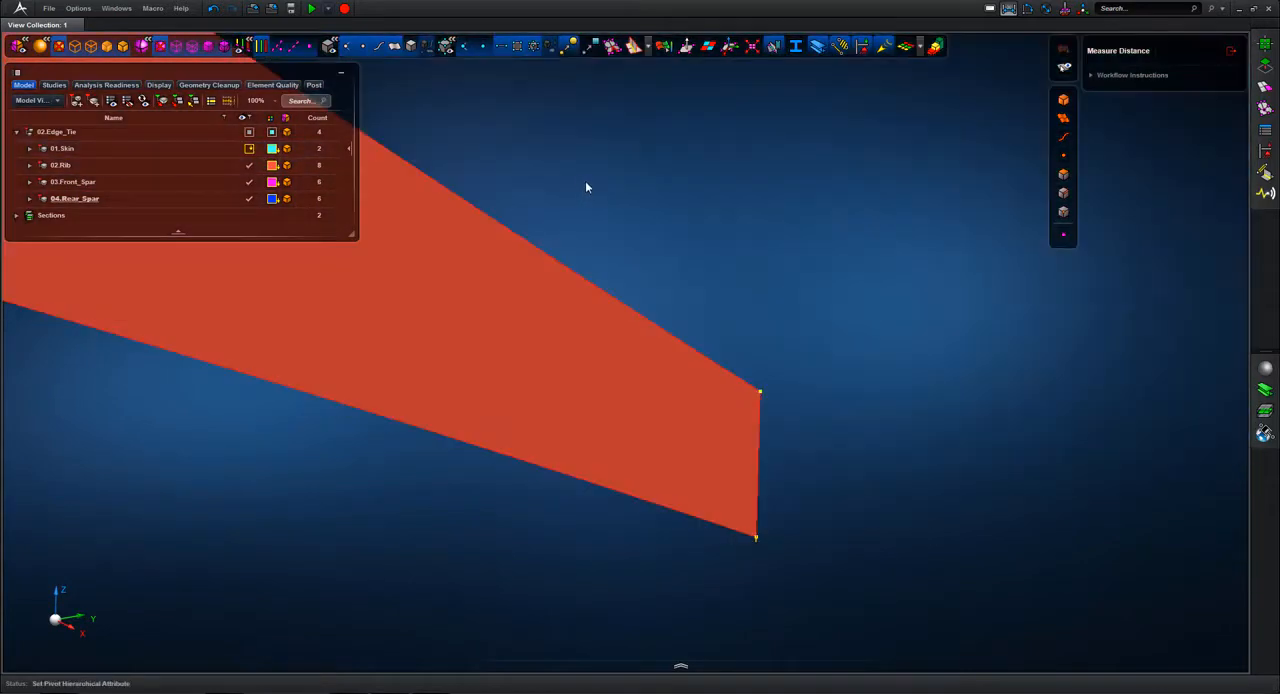
{"action": "key", "text": "f"}
{"action": "middle_click_drag", "start_coordinate": [552, 159], "coordinate": [507, 173]}
{"action": "middle_click_drag", "start_coordinate": [404, 164], "coordinate": [440, 209], "text": "ctrl"}
{"action": "right_click_drag", "start_coordinate": [442, 163], "coordinate": [530, 280]}
{"action": "mouse_move", "coordinate": [534, 275]}
{"action": "middle_mouse_down"}
{"action": "mouse_move", "coordinate": [566, 277]}
{"action": "mouse_move", "coordinate": [537, 274]}
{"action": "middle_mouse_up"}
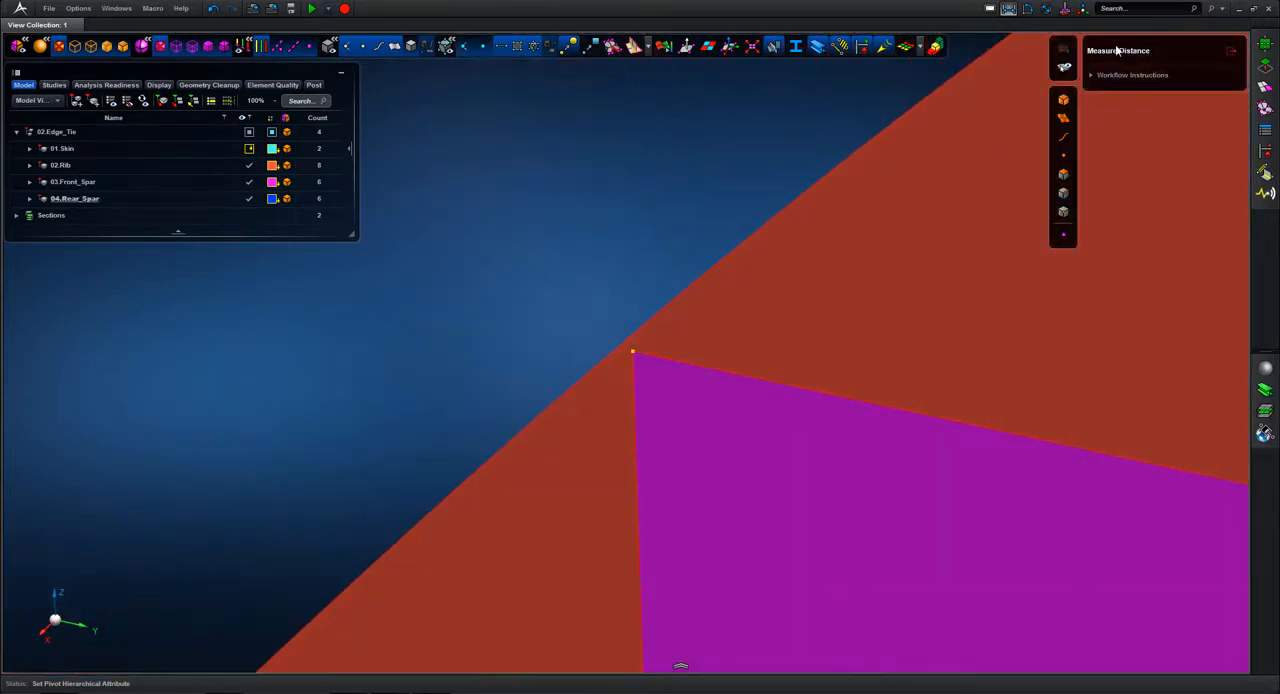
{"action": "left_click", "coordinate": [633, 356]}
{"action": "left_click", "coordinate": [594, 420]}
{"action": "key", "text": "f"}
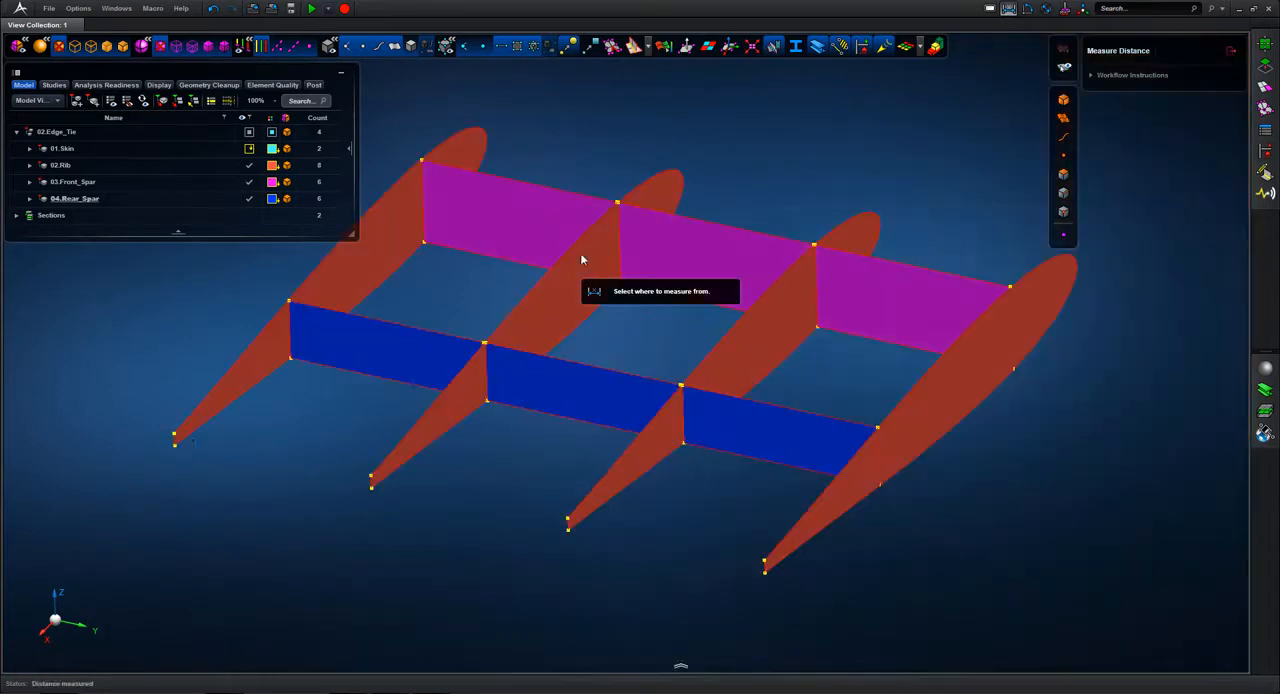
Step: Finish the distance measurement and show 01.Skin again
{"action": "left_click", "coordinate": [1231, 51]}
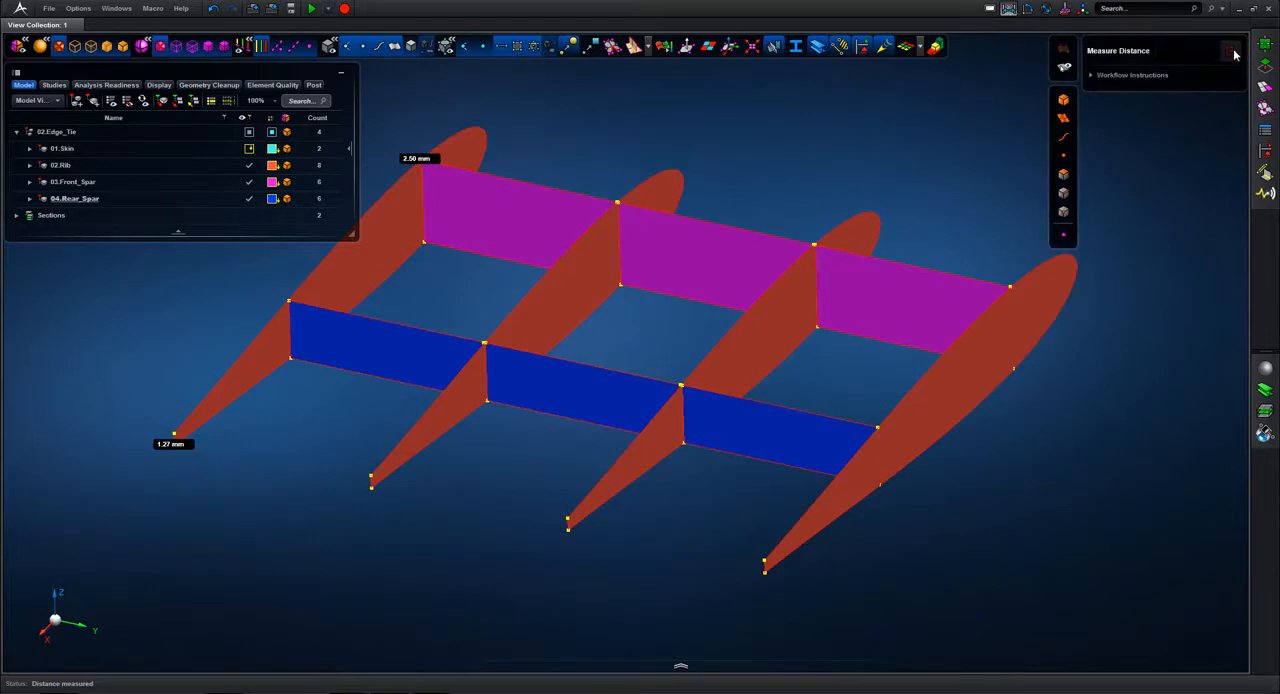
{"action": "left_click", "coordinate": [1231, 51]}
{"action": "scroll", "coordinate": [862, 152], "scroll_direction": "down", "scroll_amount": 4}
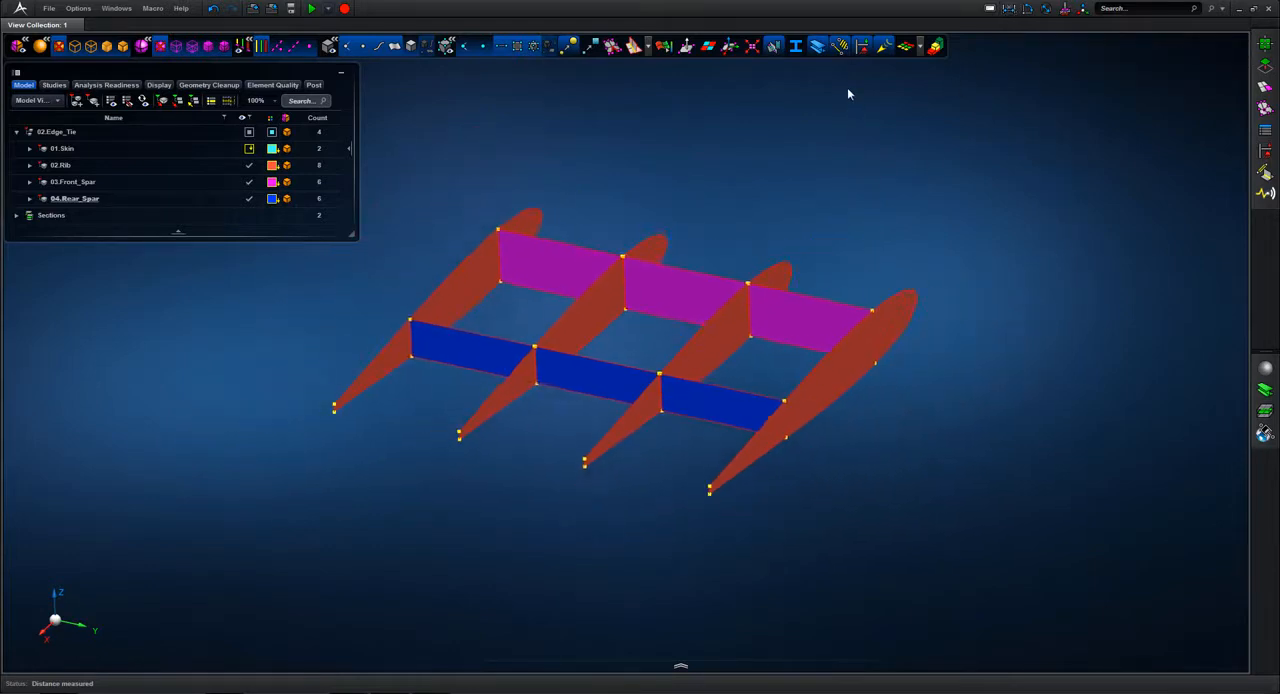
{"action": "left_click", "coordinate": [240, 150]}
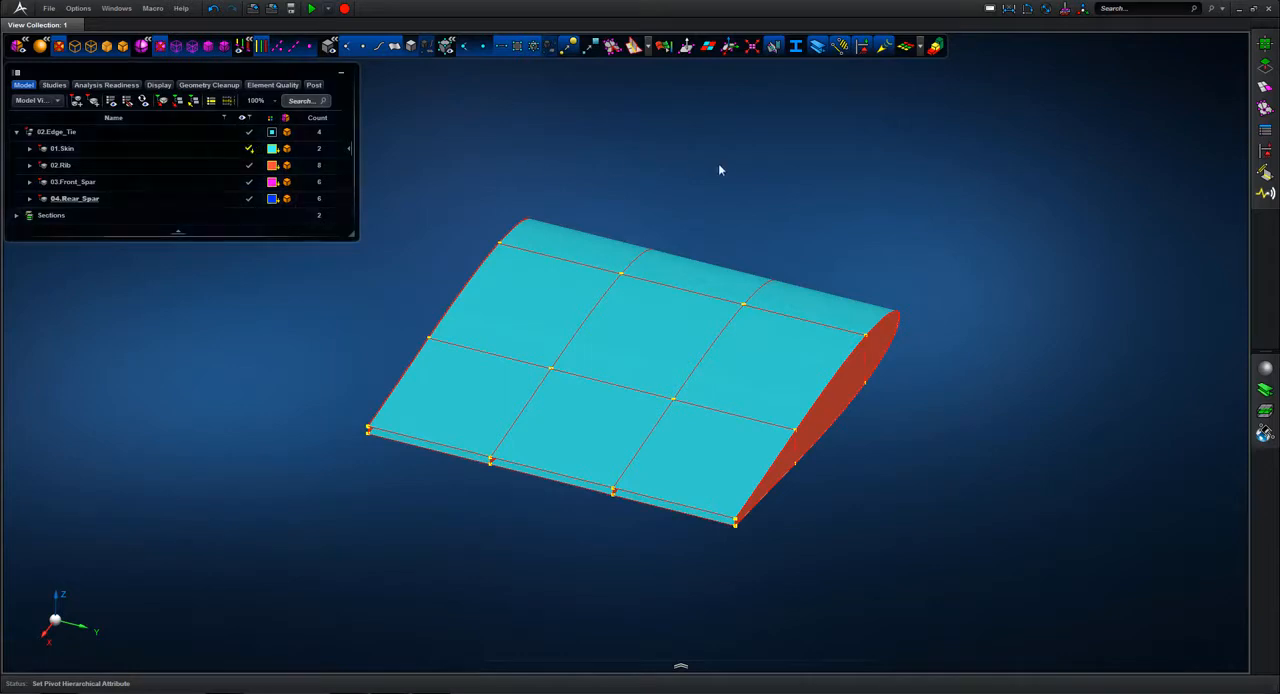
{"action": "middle_click_drag", "start_coordinate": [750, 166], "coordinate": [787, 164]}
Step: Try to gather all wing surfaces in one part by cutting them and pasting them into 01.Skin
{"action": "left_click_drag", "start_coordinate": [468, 166], "coordinate": [1000, 620]}
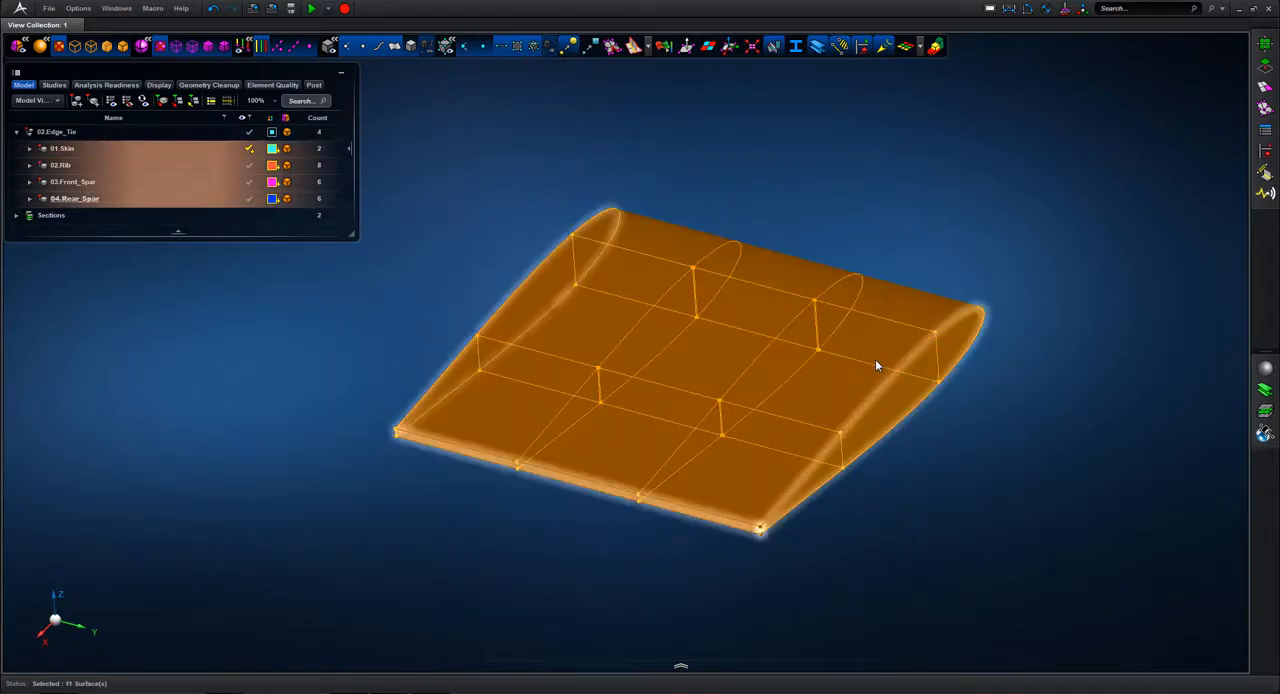
{"action": "right_click", "coordinate": [776, 370]}
{"action": "left_click", "coordinate": [807, 487]}
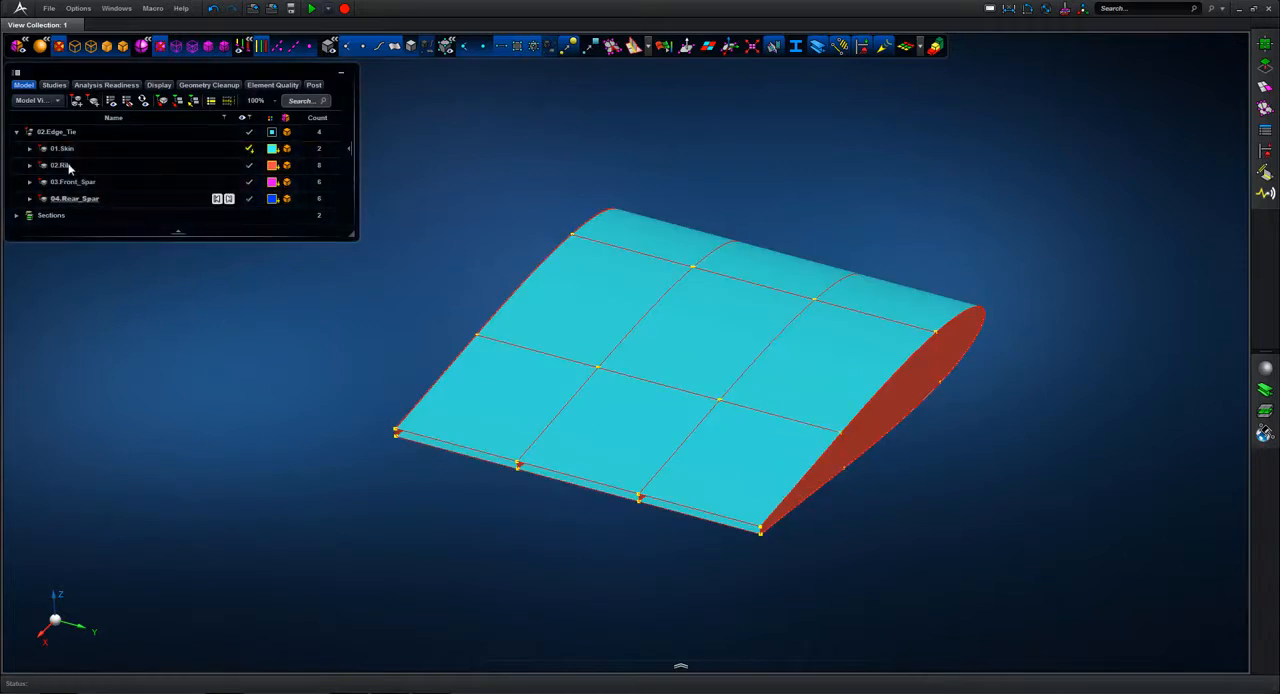
{"action": "left_click", "coordinate": [70, 148]}
{"action": "right_click", "coordinate": [75, 148]}
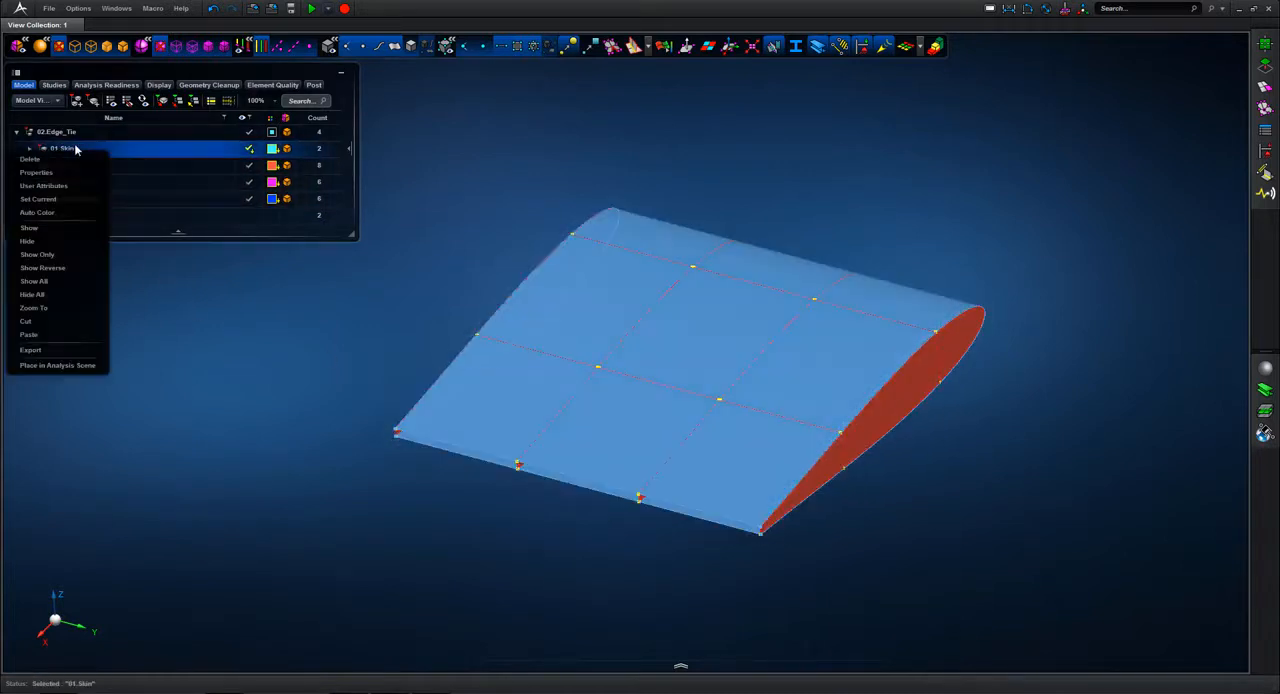
{"action": "left_click", "coordinate": [30, 337]}
{"action": "left_click", "coordinate": [110, 148]}
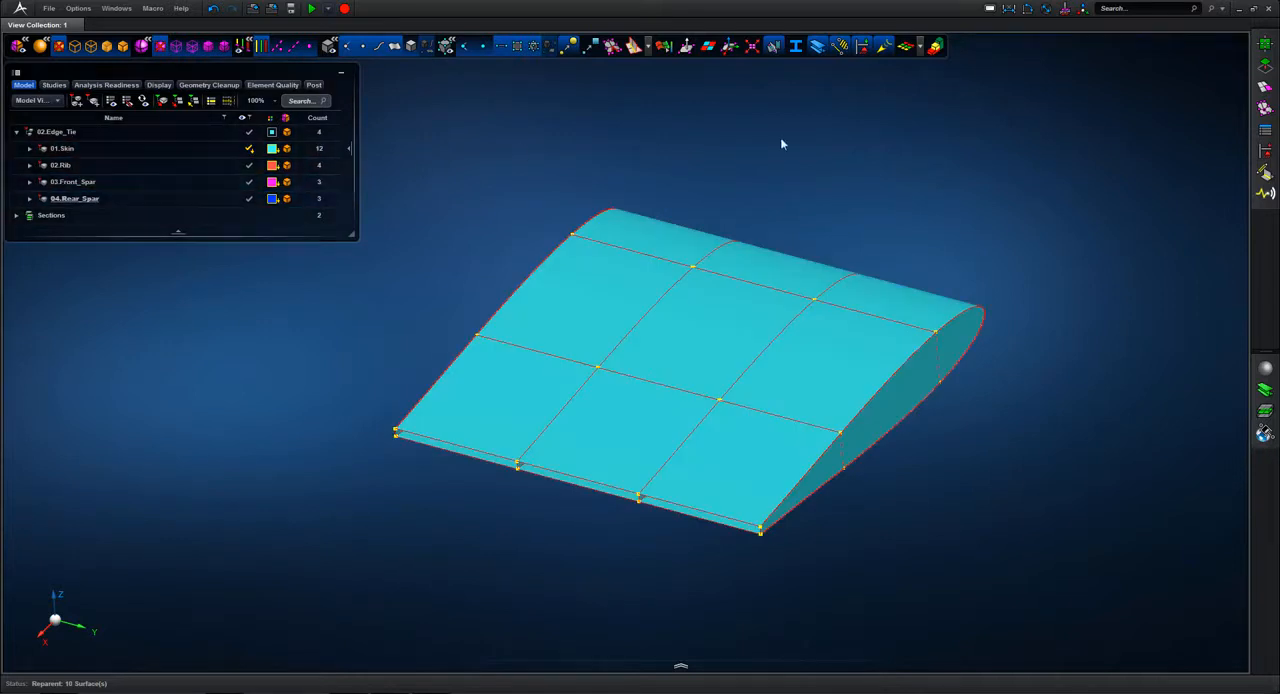
Step: Extend all wing surfaces with a 5.00 mm search distance, automatic cleanup at 0.50 mm tolerance and stitching after the extension
{"action": "left_click", "coordinate": [1266, 64]}
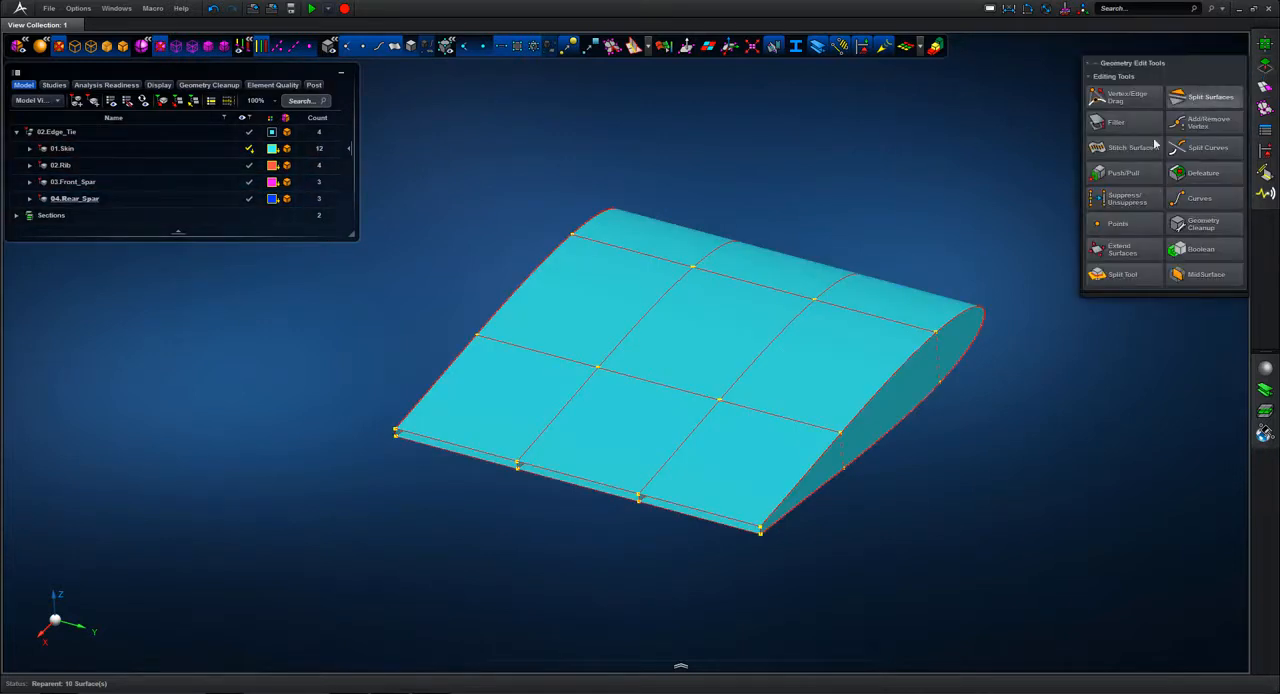
{"action": "left_click", "coordinate": [1120, 249]}
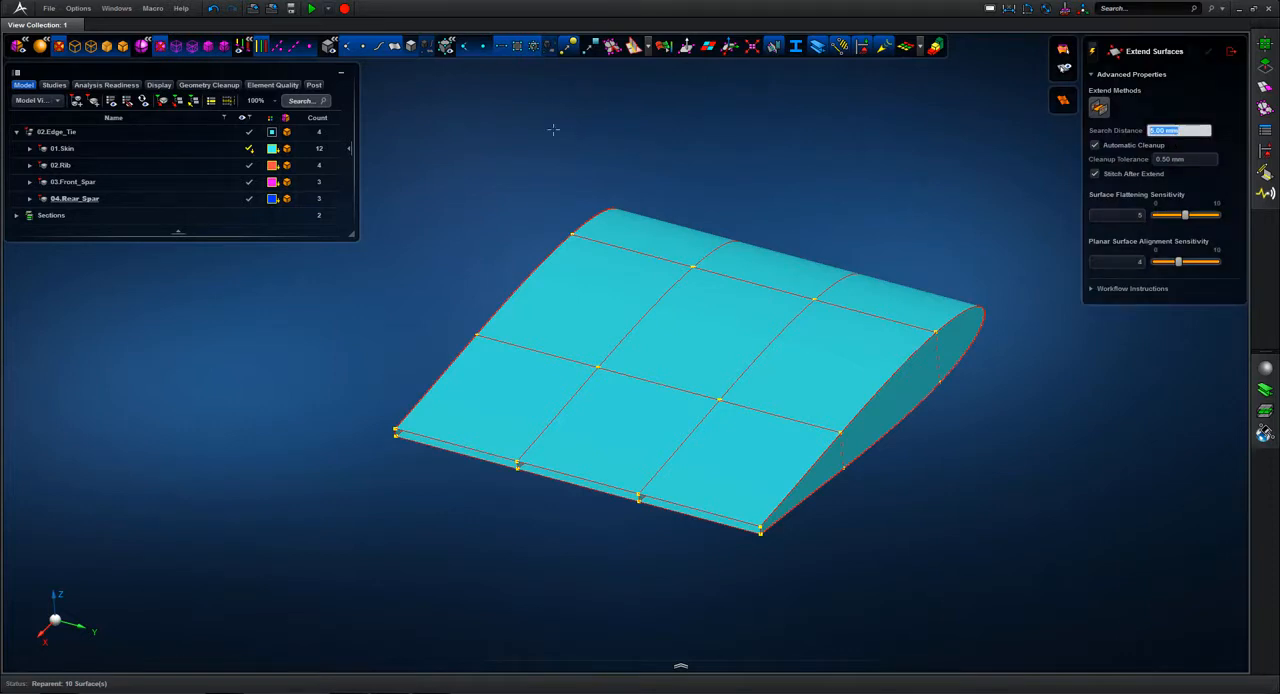
{"action": "left_click_drag", "start_coordinate": [926, 565], "coordinate": [1014, 600]}
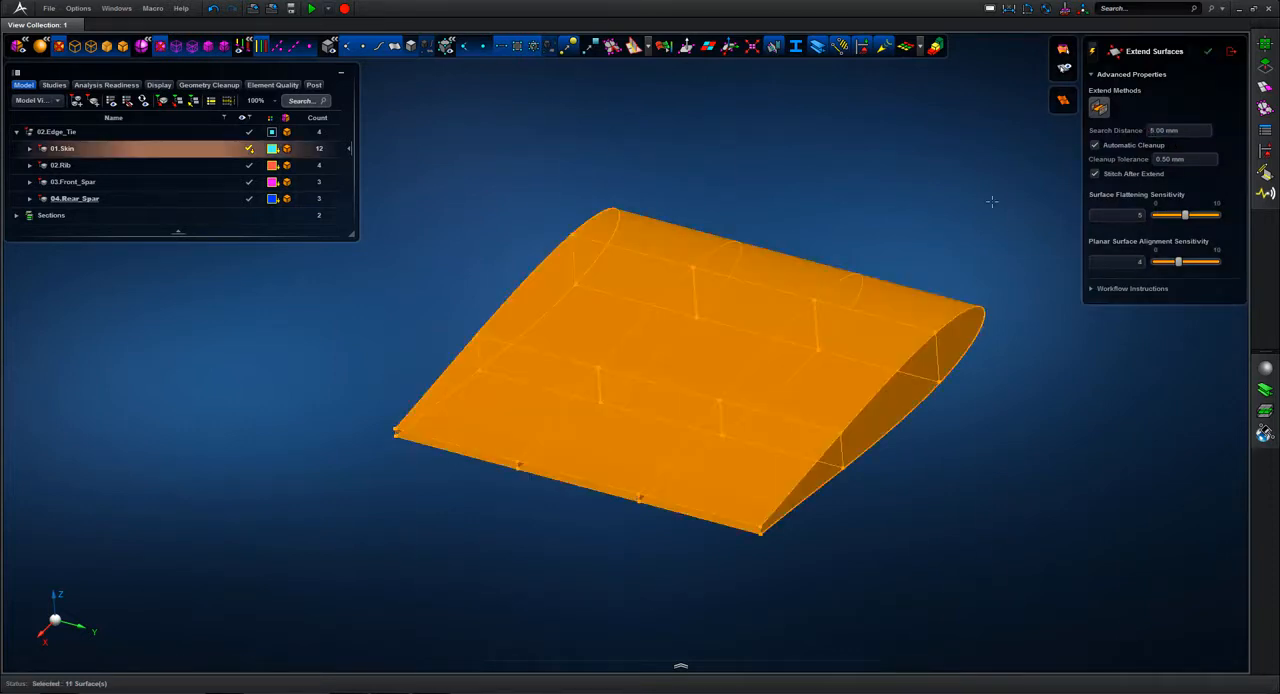
{"action": "middle_click", "coordinate": [992, 202]}
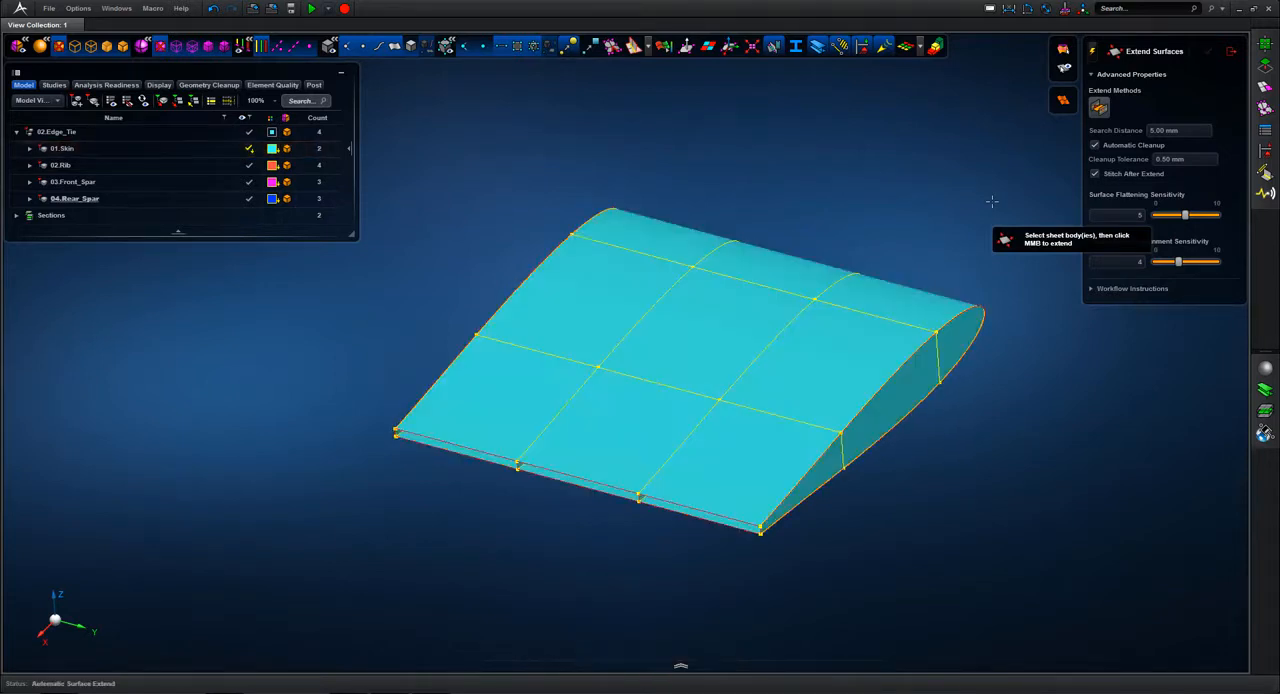
Step: Examine the extended wing's edge connections, especially at the trailing-edge corner, and finish Extend Surfaces
{"action": "middle_click_drag", "start_coordinate": [975, 197], "coordinate": [736, 195]}
{"action": "scroll", "coordinate": [492, 330], "scroll_direction": "up", "scroll_amount": 8}
{"action": "middle_click_drag", "start_coordinate": [492, 330], "coordinate": [566, 220]}
{"action": "key", "text": "i"}
{"action": "key", "text": "f"}
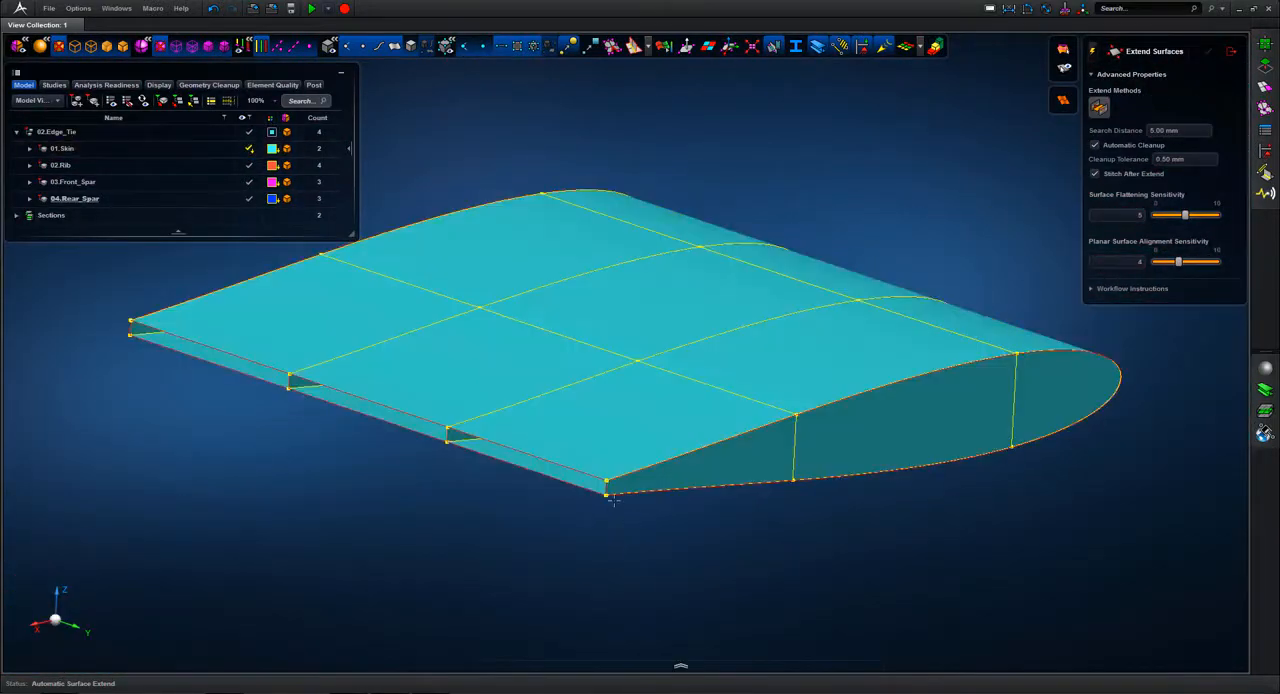
{"action": "scroll", "coordinate": [666, 451], "scroll_direction": "up", "scroll_amount": 8}
{"action": "mouse_move", "coordinate": [666, 451]}
{"action": "middle_mouse_down"}
{"action": "mouse_move", "coordinate": [689, 471]}
{"action": "mouse_move", "coordinate": [666, 463]}
{"action": "middle_mouse_up"}
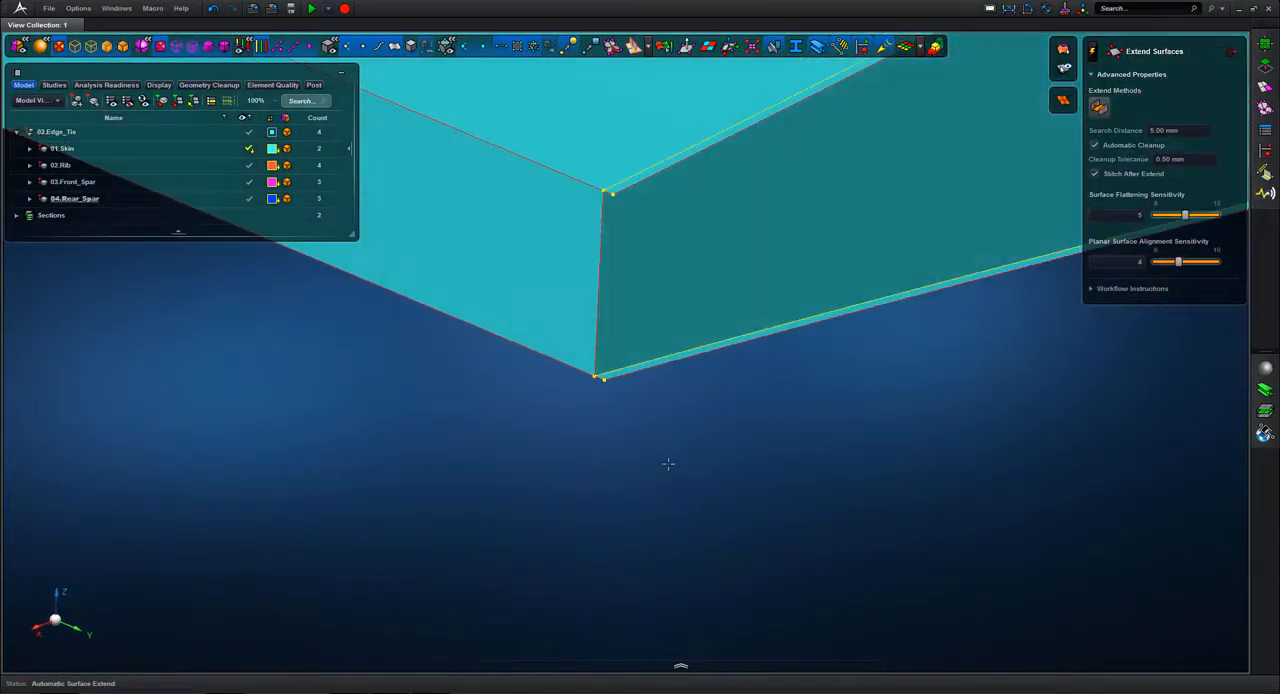
{"action": "key", "text": "f"}
{"action": "left_click", "coordinate": [1232, 53]}
Step: Undo the surface extension and the move of the surfaces into 01.Skin
{"action": "left_click", "coordinate": [212, 8]}
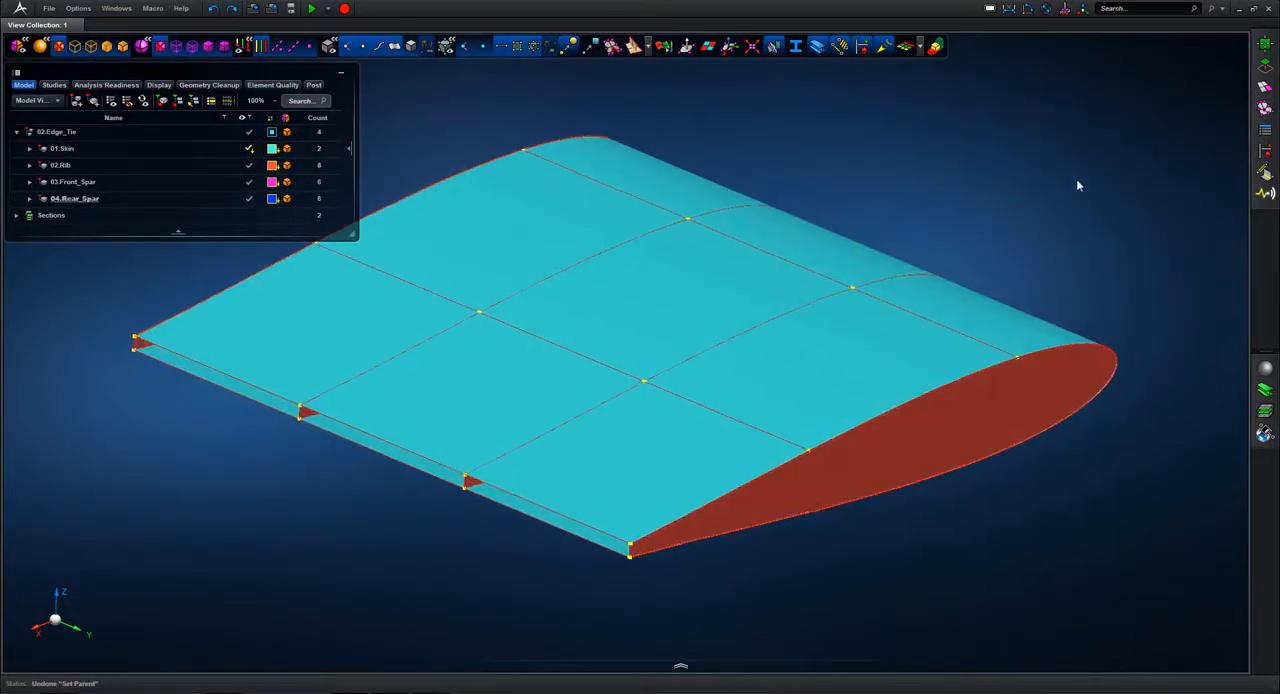
{"action": "scroll", "coordinate": [1078, 165], "scroll_direction": "down", "scroll_amount": 3}
{"action": "middle_click_drag", "start_coordinate": [1076, 152], "coordinate": [1078, 153]}
{"action": "scroll", "coordinate": [1076, 130], "scroll_direction": "down", "scroll_amount": 2}
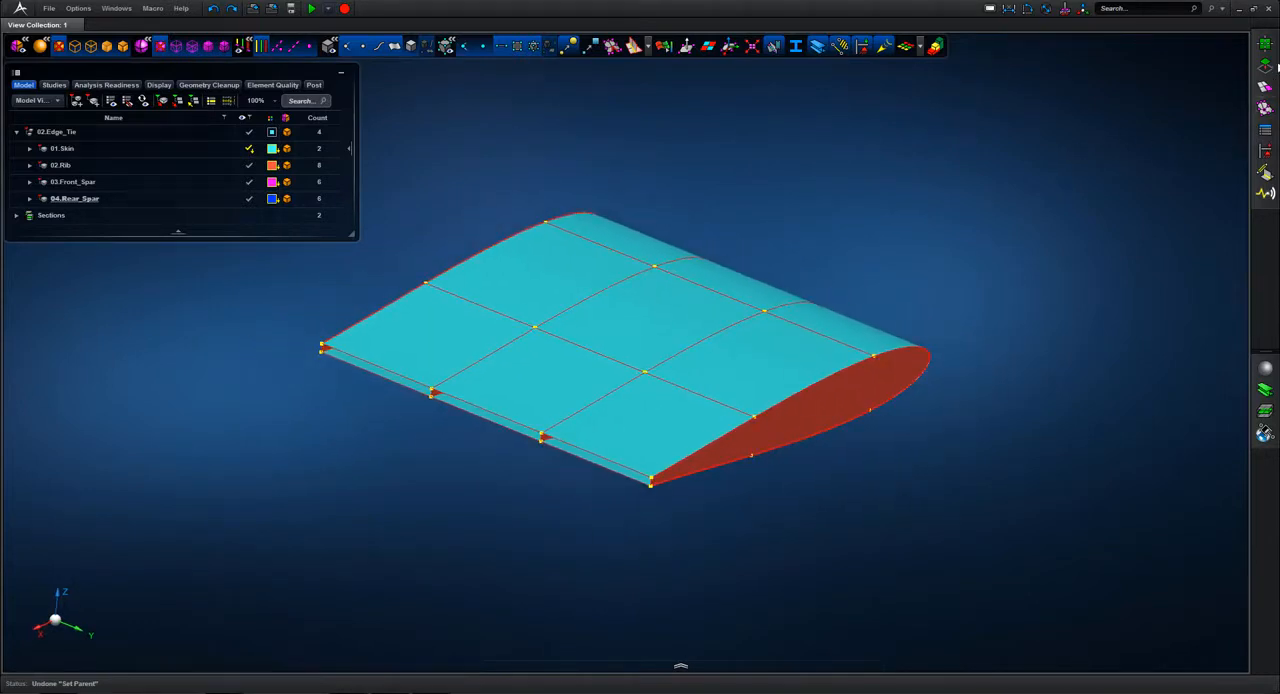
Step: Extend all wing surfaces in their separate parts, using a 5.00 mm search distance, 0.50 mm cleanup tolerance and stitching
{"action": "left_click", "coordinate": [1267, 65]}
{"action": "left_click", "coordinate": [1122, 228]}
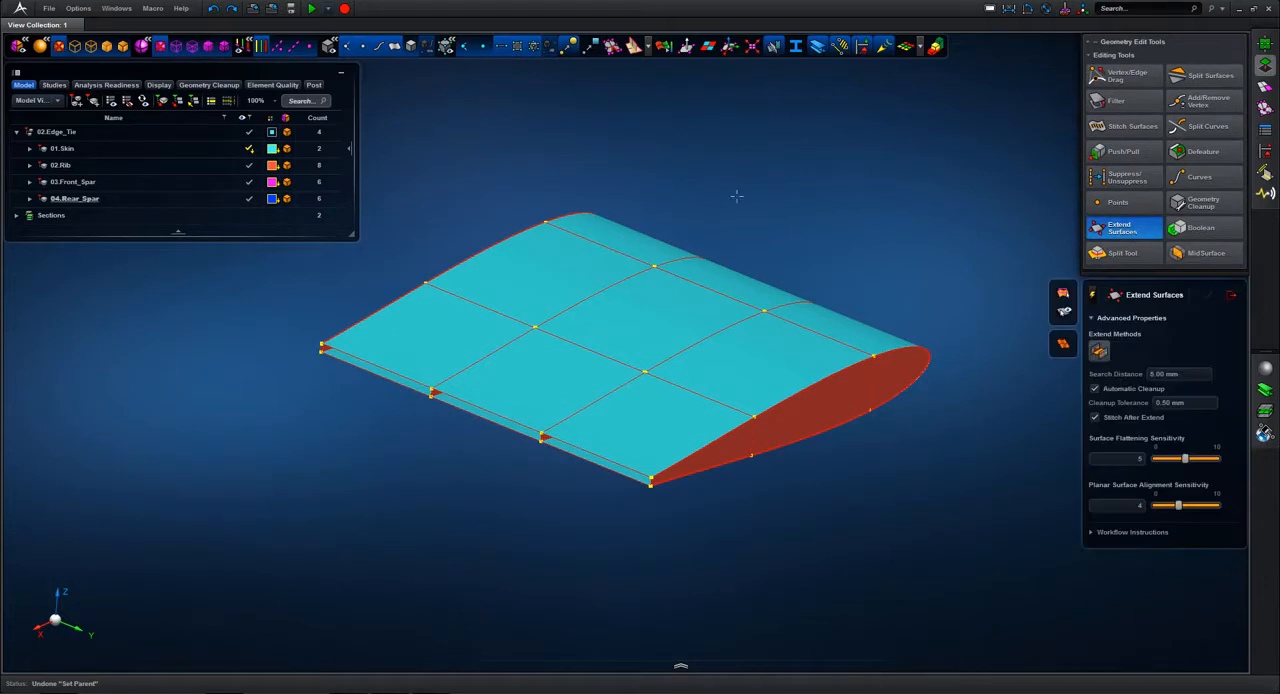
{"action": "left_click_drag", "start_coordinate": [412, 163], "coordinate": [734, 502]}
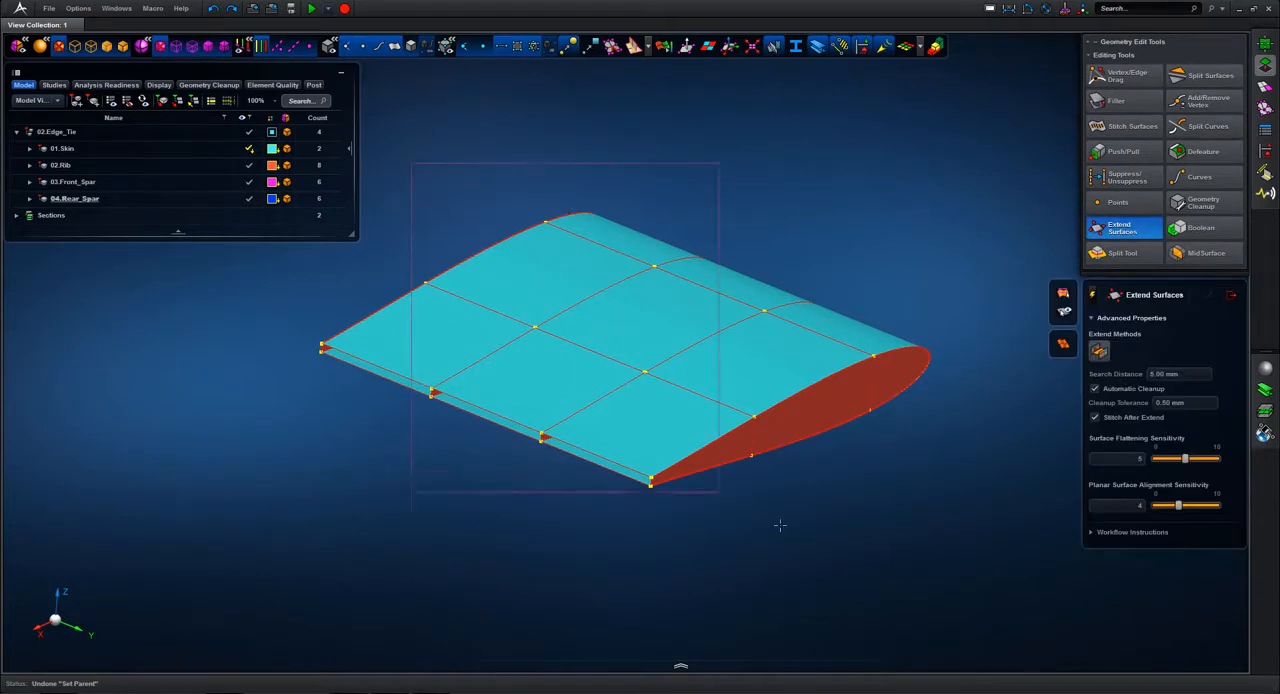
{"action": "left_click_drag", "start_coordinate": [918, 589], "coordinate": [918, 589]}
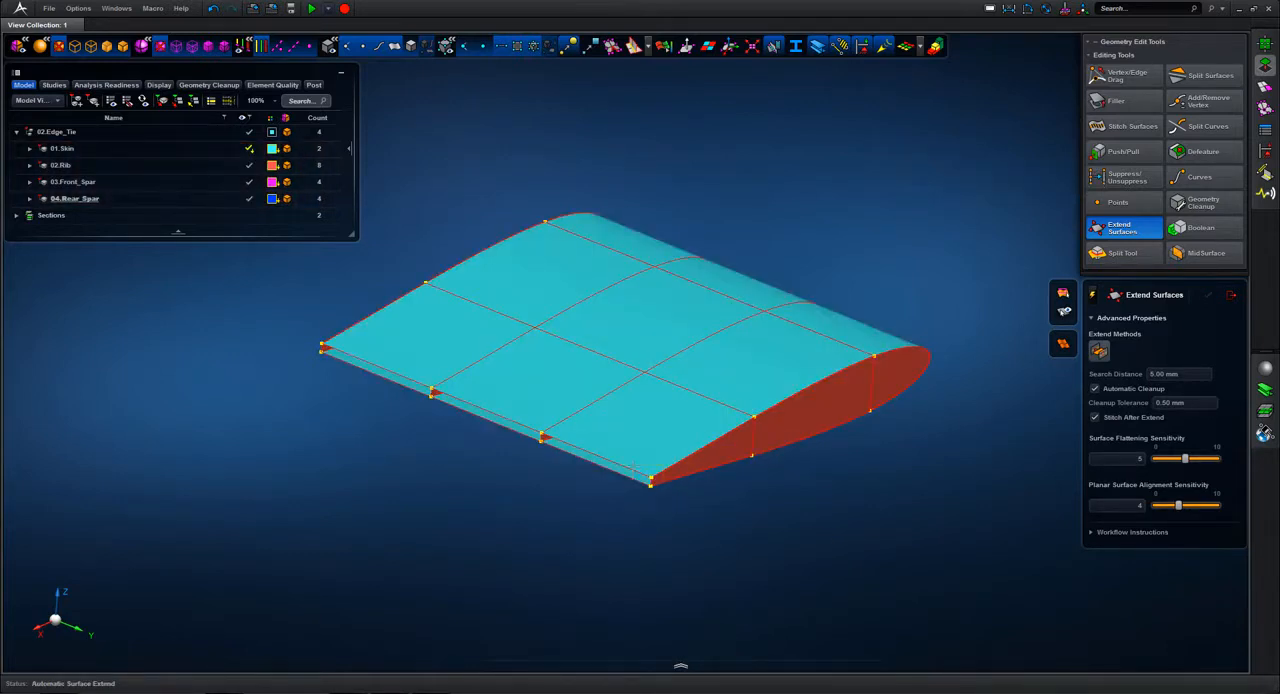
Step: Hide 01.Skin to examine the extended rib and spar connections, temporarily hiding 02.Rib to check the spars alone
{"action": "scroll", "coordinate": [650, 500], "scroll_direction": "up", "scroll_amount": 5}
{"action": "middle_click_drag", "start_coordinate": [710, 409], "coordinate": [729, 609]}
{"action": "mouse_move", "coordinate": [739, 426]}
{"action": "middle_mouse_down"}
{"action": "mouse_move", "coordinate": [766, 409]}
{"action": "mouse_move", "coordinate": [749, 429]}
{"action": "middle_mouse_up"}
{"action": "key", "text": "f"}
{"action": "left_click", "coordinate": [250, 149]}
{"action": "scroll", "coordinate": [595, 124], "scroll_direction": "up", "scroll_amount": 10}
{"action": "middle_click_drag", "start_coordinate": [596, 124], "coordinate": [616, 163]}
{"action": "key", "text": "f"}
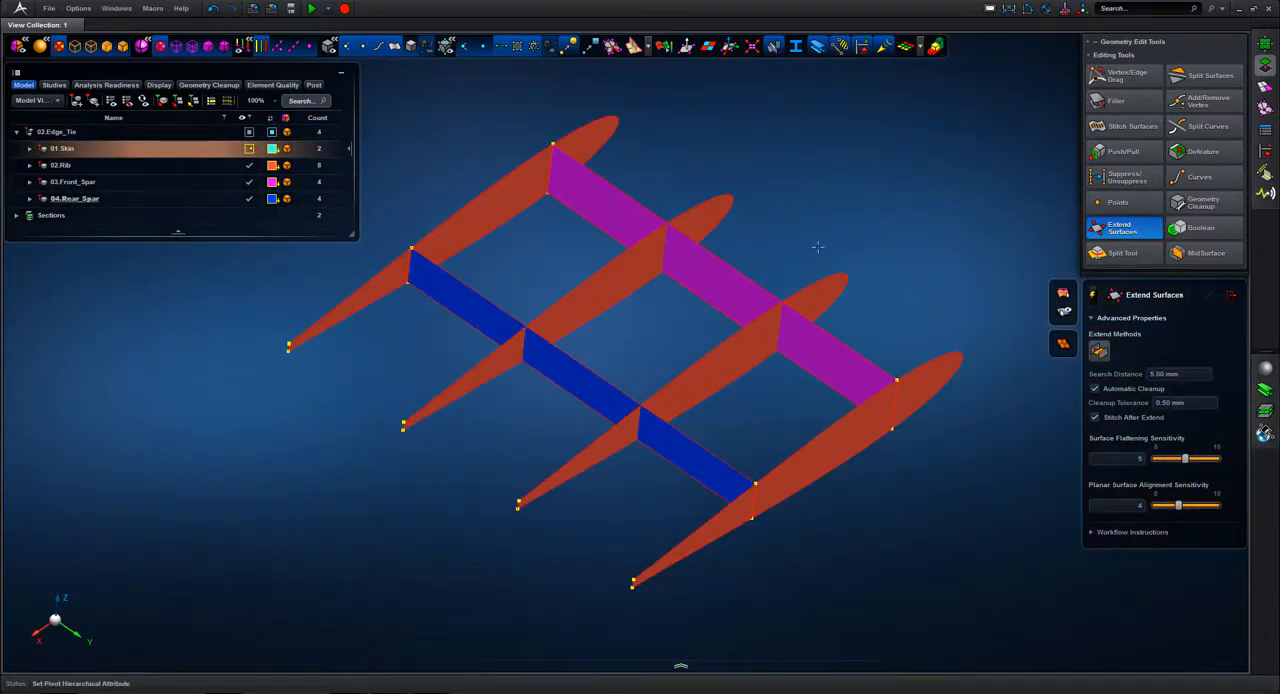
{"action": "left_click", "coordinate": [254, 166]}
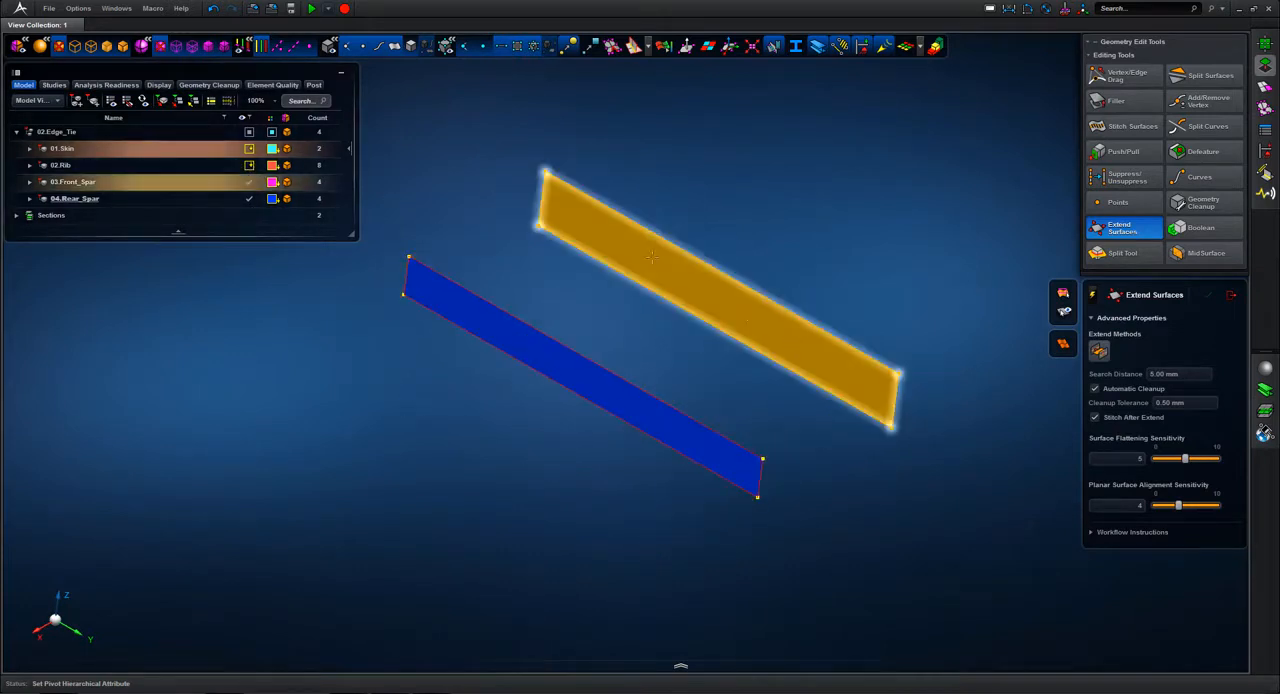
{"action": "left_click", "coordinate": [241, 167]}
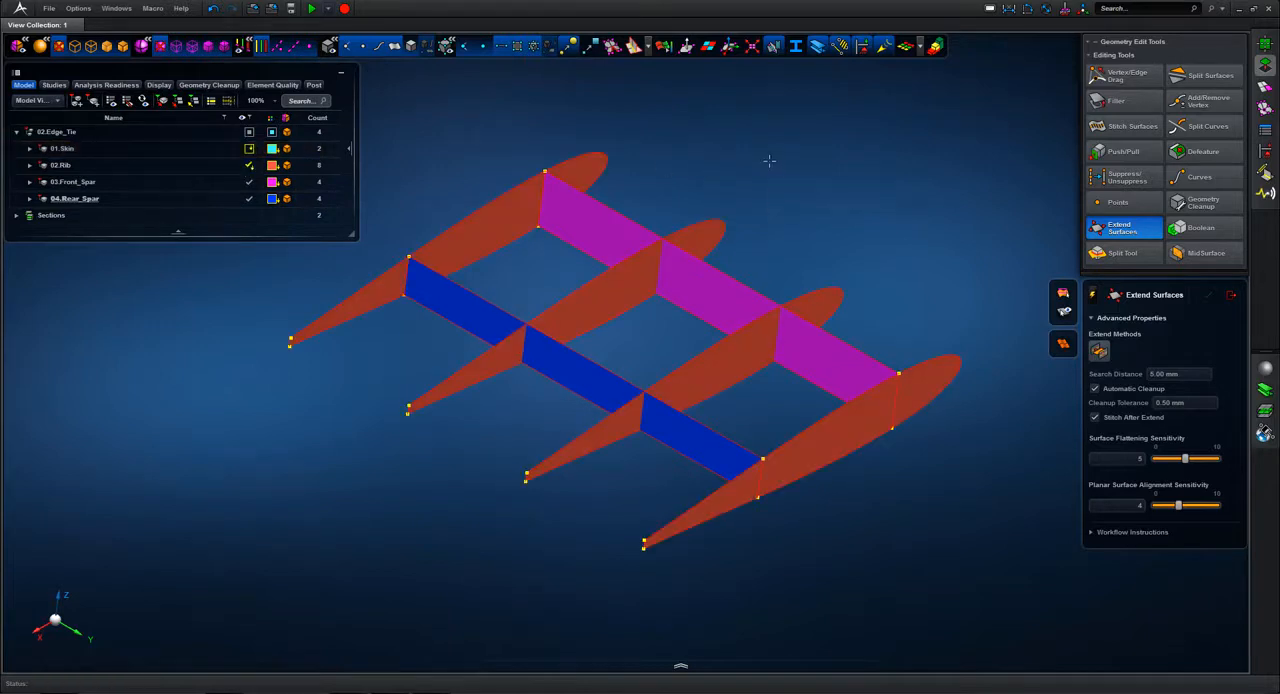
Step: Split the nearer inner rib at its intersections with both spars, using the surface-based method of the Split Tool
{"action": "left_click", "coordinate": [1118, 258]}
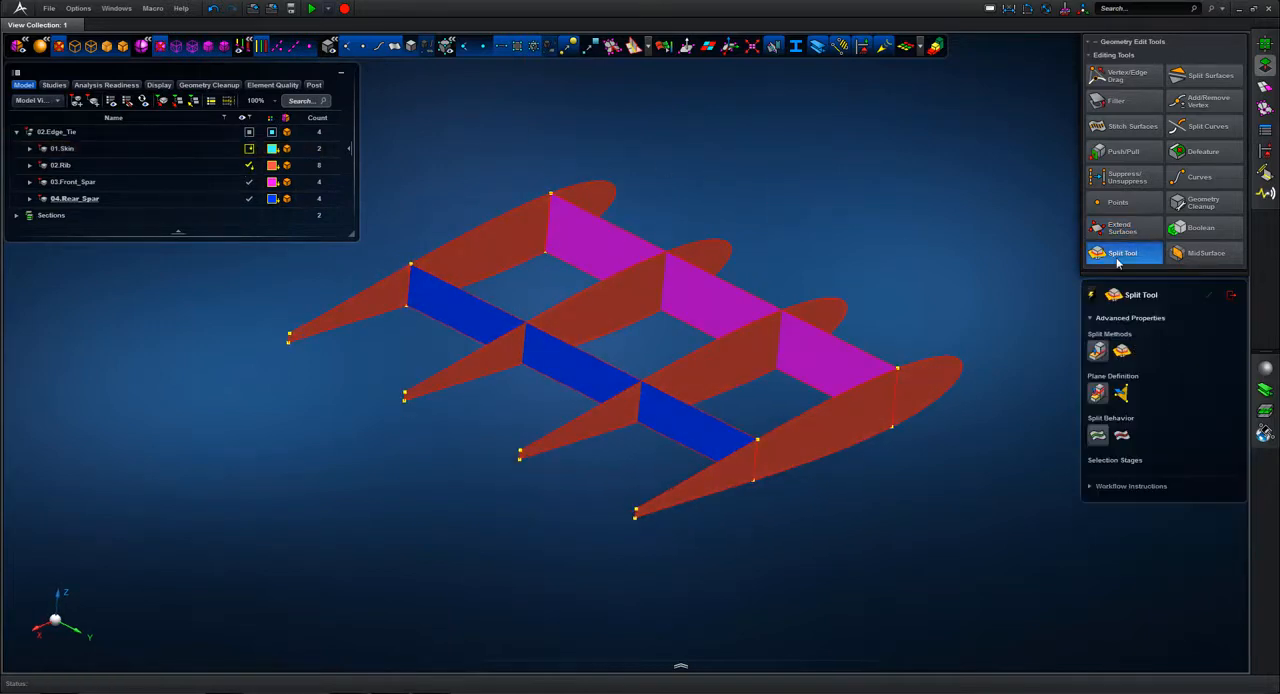
{"action": "left_click", "coordinate": [1122, 351]}
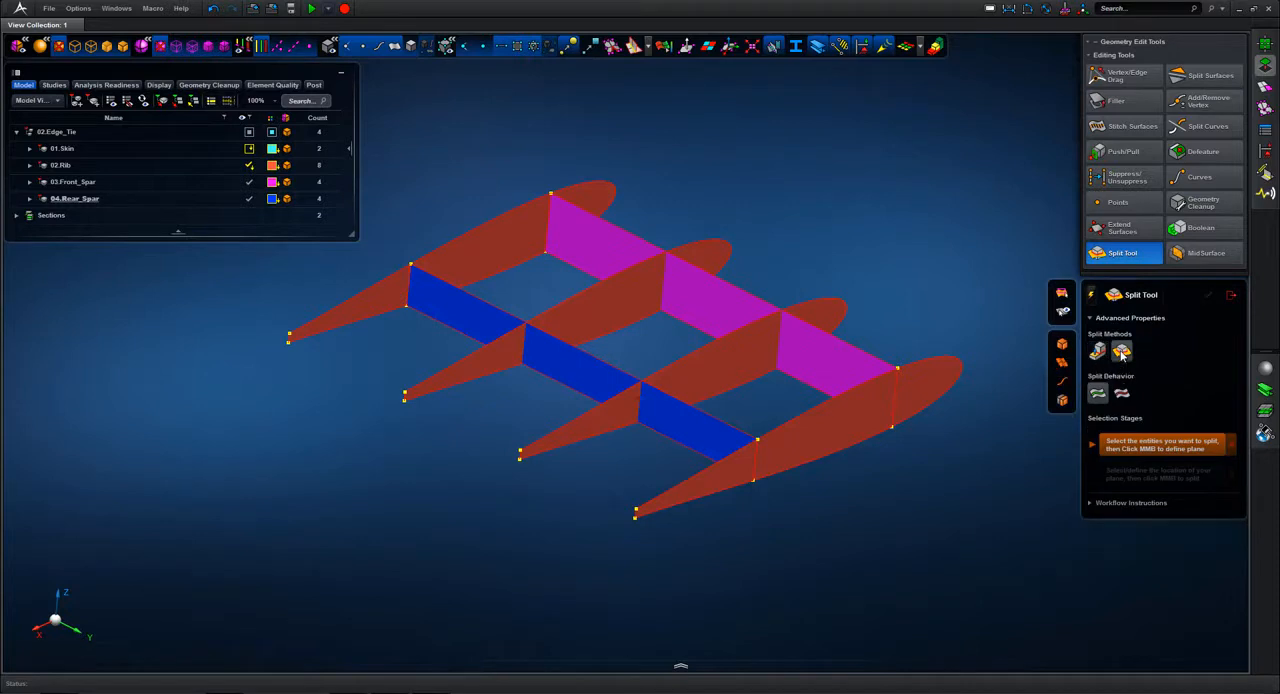
{"action": "left_click", "coordinate": [527, 449]}
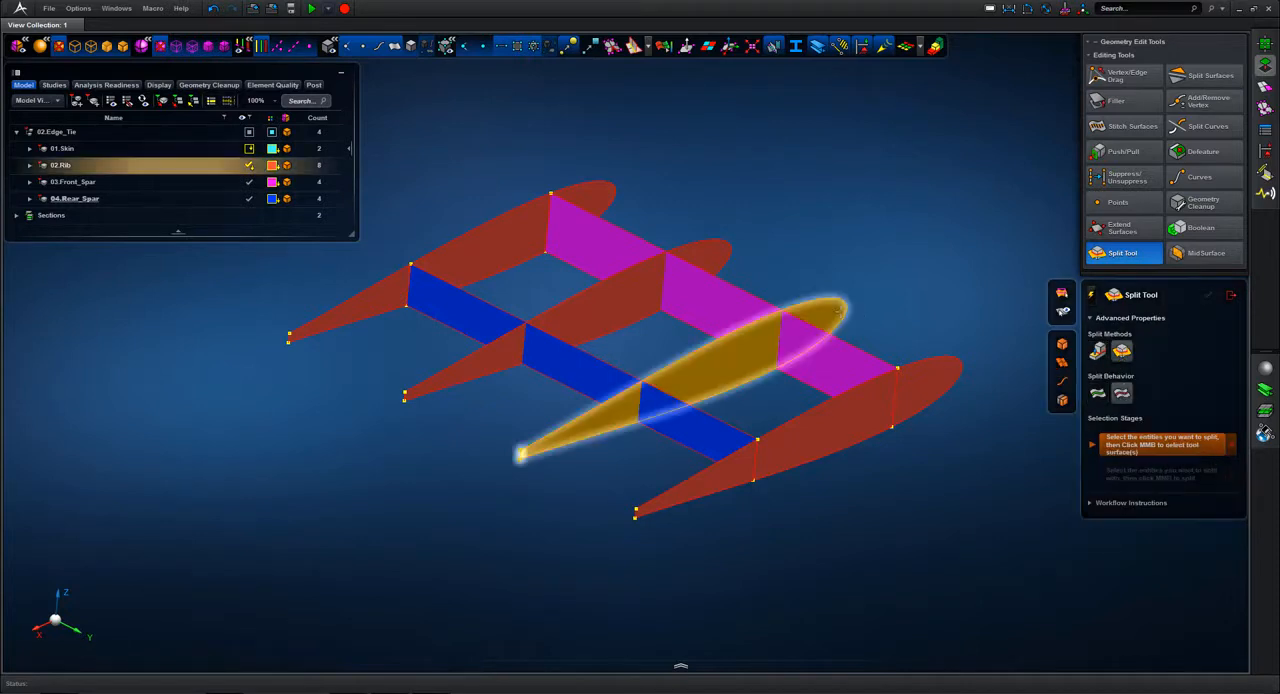
{"action": "middle_click", "coordinate": [922, 253]}
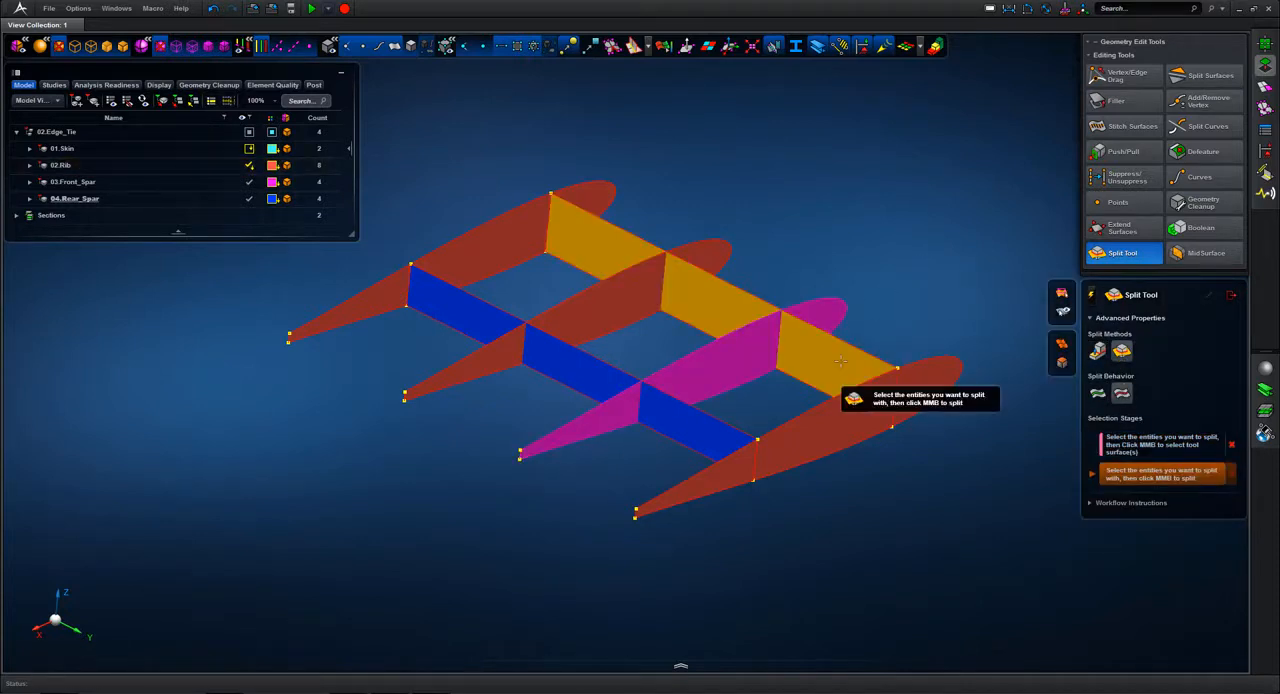
{"action": "left_click", "coordinate": [707, 427]}
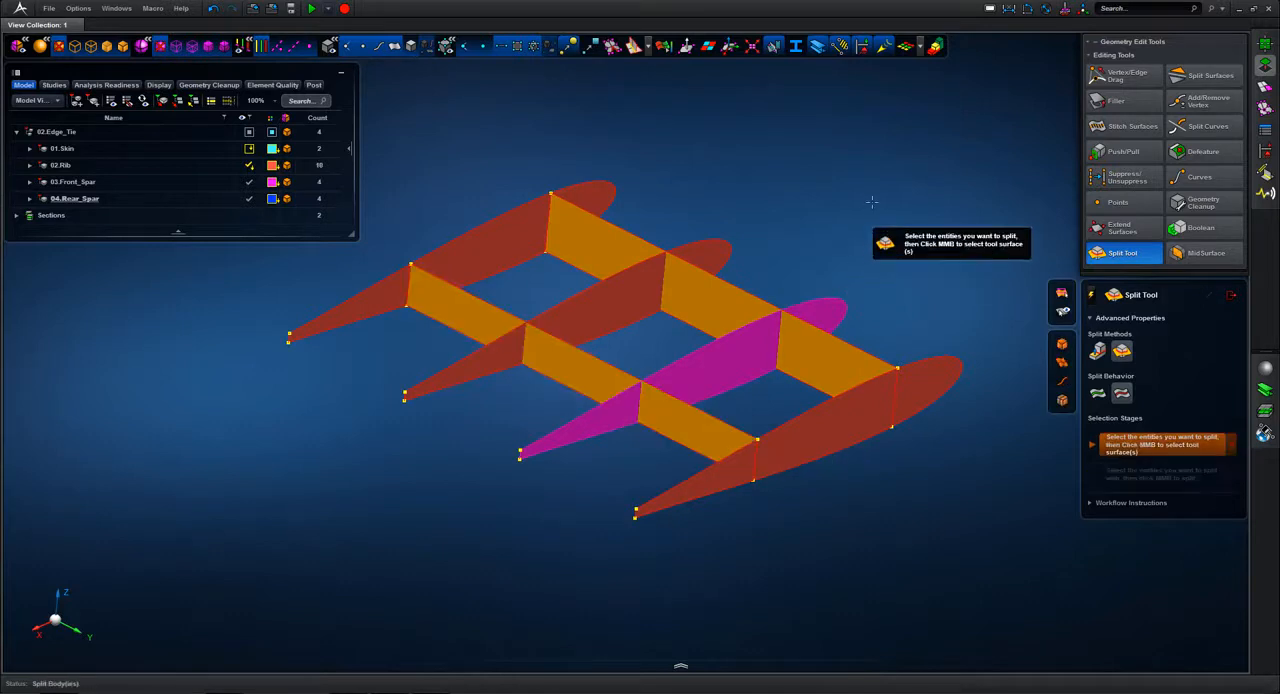
{"action": "middle_click", "coordinate": [790, 243]}
Step: Split the front and rear spar surfaces with the farther inner rib as the cutting surface
{"action": "left_click", "coordinate": [705, 300]}
{"action": "left_click", "coordinate": [607, 361]}
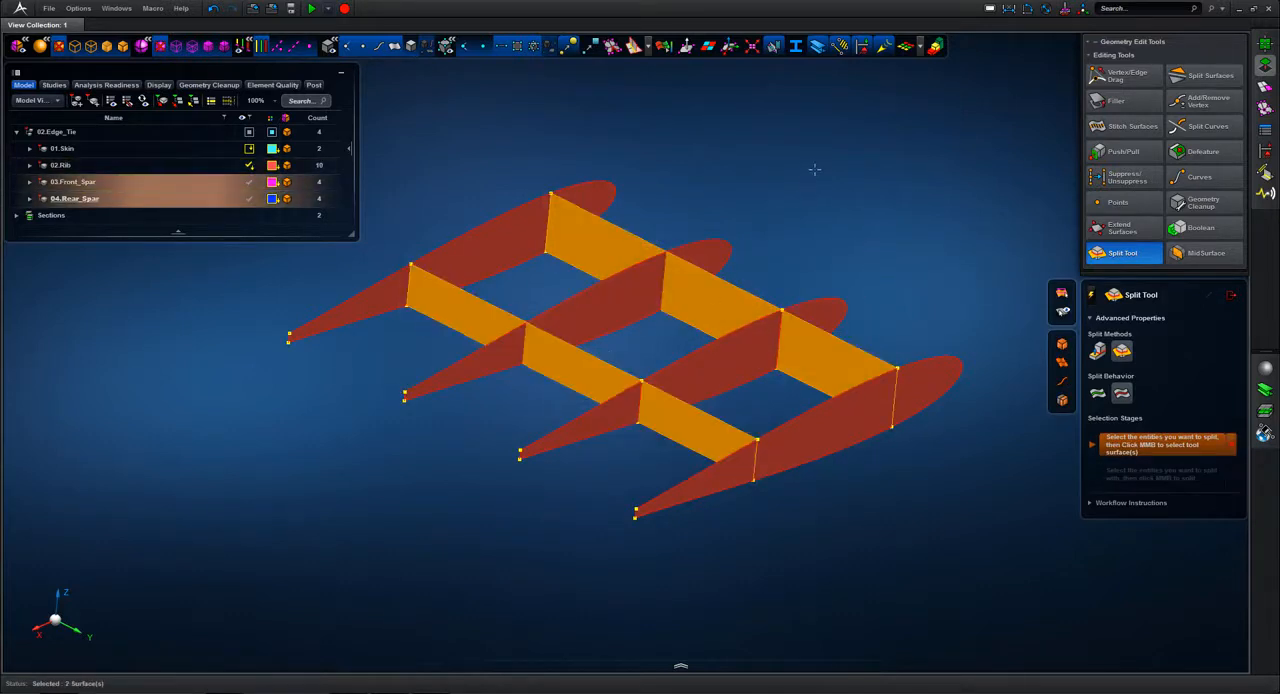
{"action": "middle_click", "coordinate": [895, 210]}
{"action": "left_click", "coordinate": [700, 250]}
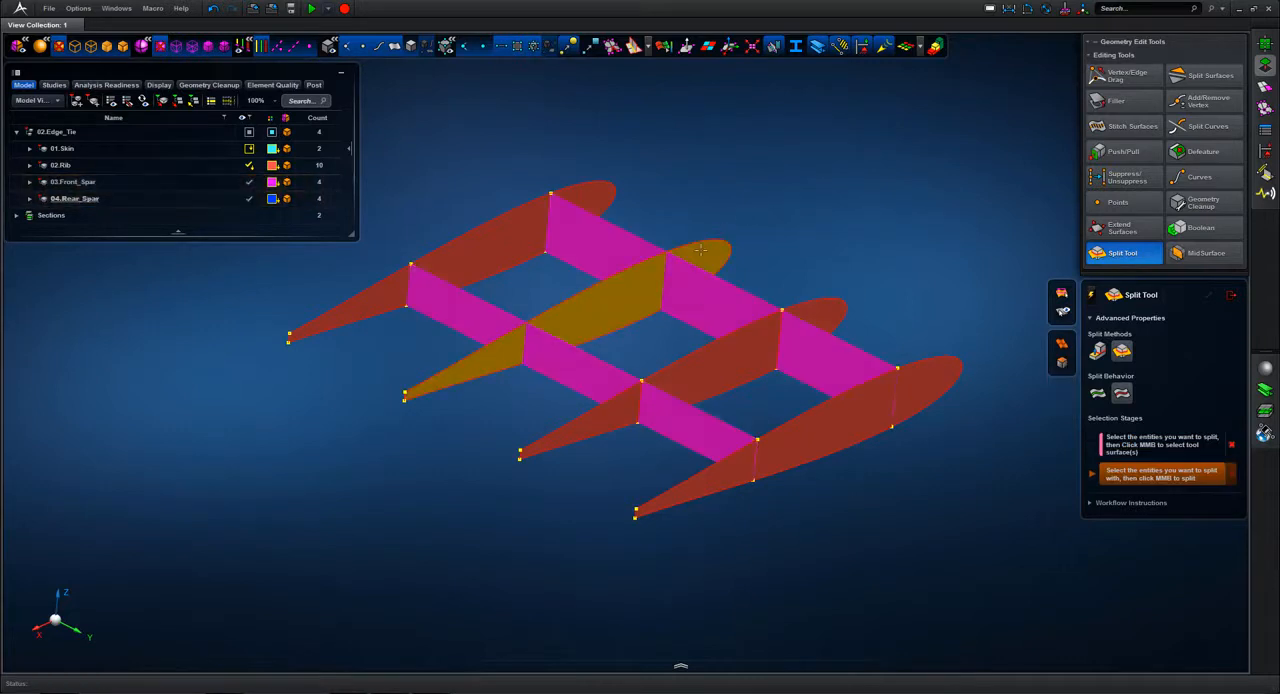
{"action": "middle_click", "coordinate": [792, 167]}
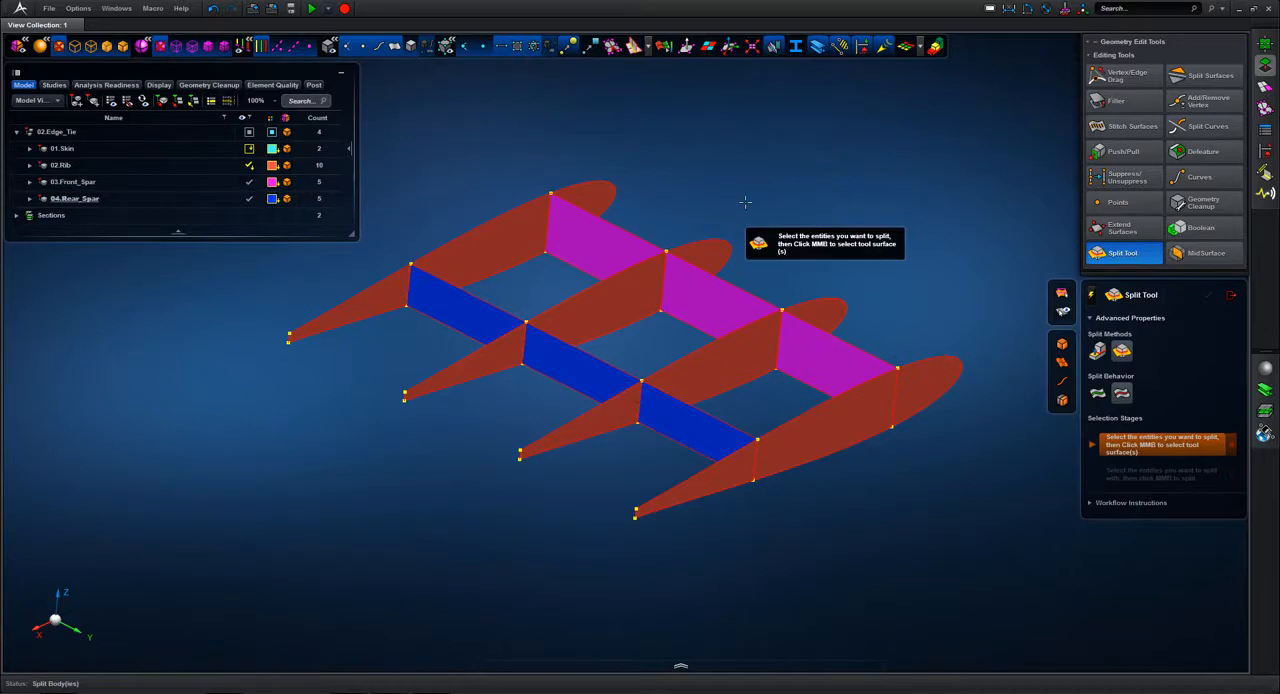
Step: Split the remaining long pieces of the front and rear spars with the nearer inner rib and finish splitting
{"action": "left_click", "coordinate": [822, 353]}
{"action": "left_click", "coordinate": [690, 440]}
{"action": "middle_click", "coordinate": [837, 311]}
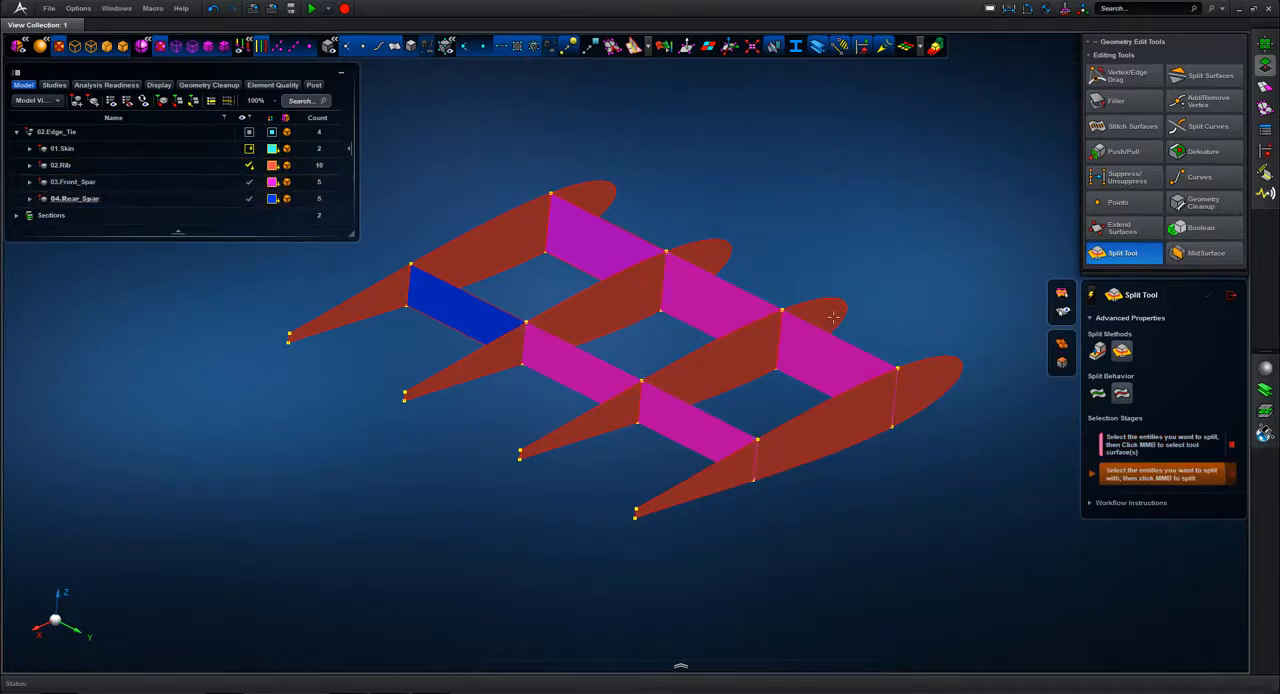
{"action": "left_click", "coordinate": [832, 318]}
{"action": "left_click", "coordinate": [735, 353]}
{"action": "left_click", "coordinate": [612, 408]}
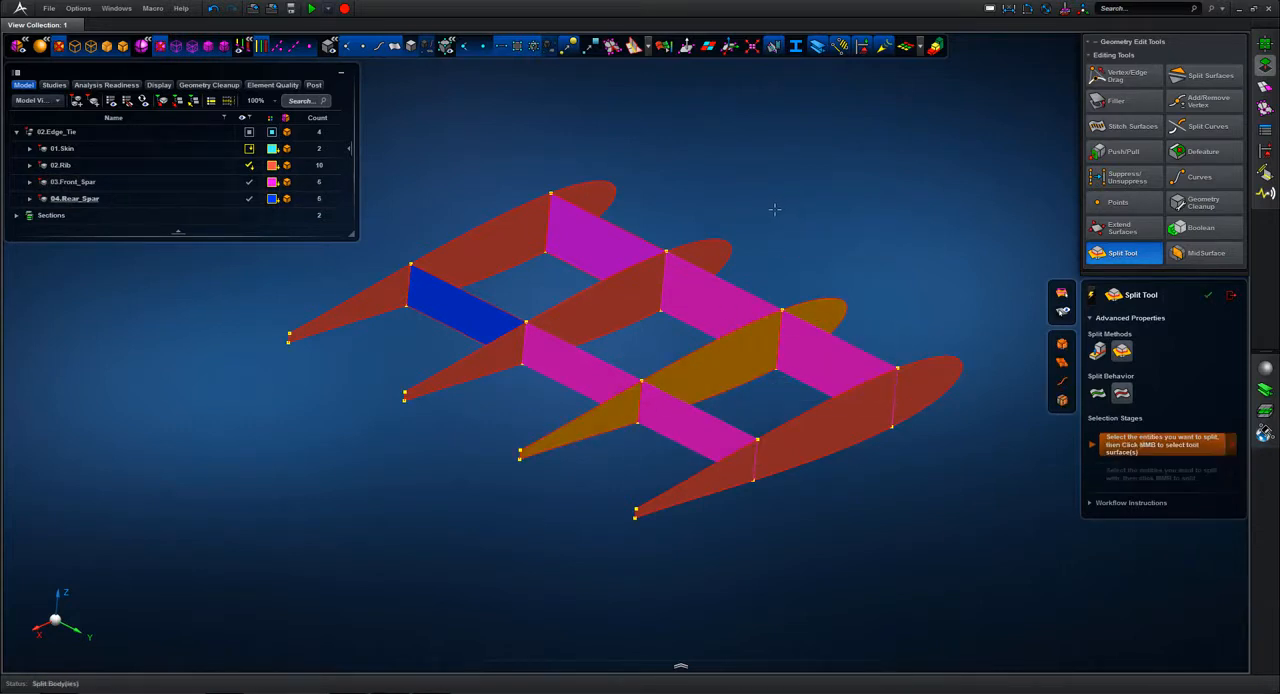
{"action": "middle_click", "coordinate": [775, 207]}
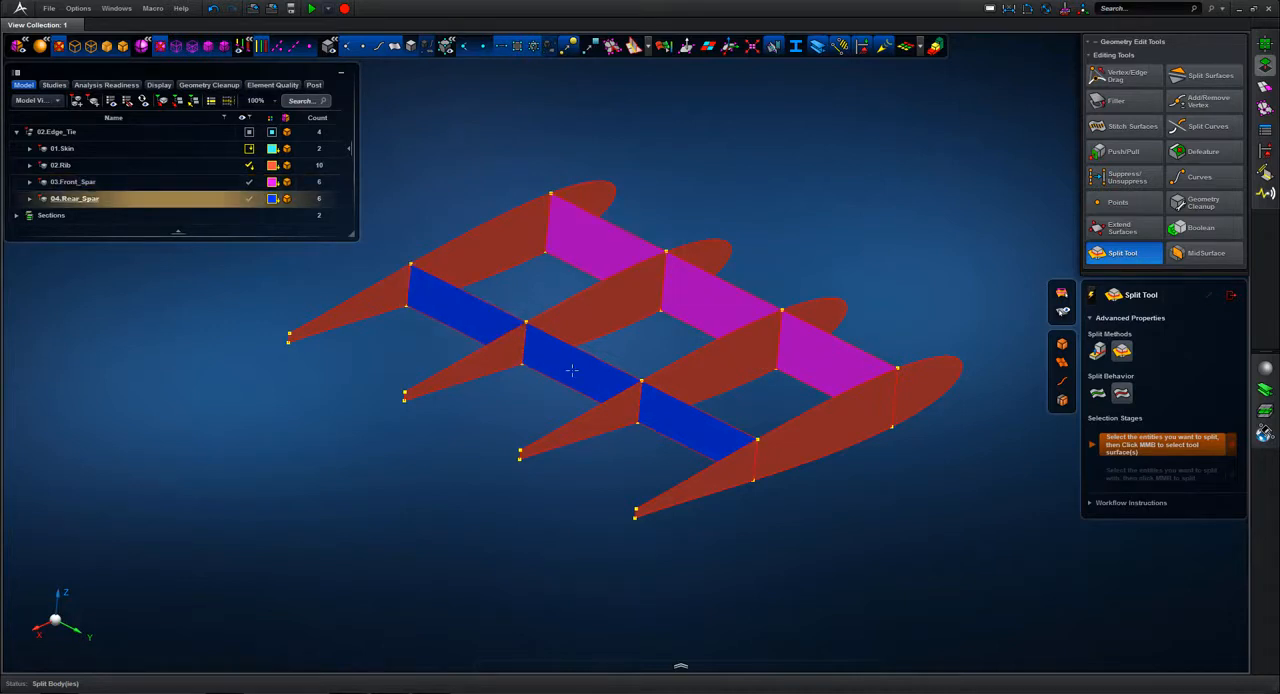
{"action": "left_click", "coordinate": [1233, 297]}
Step: Hide both spars and extend the 02.Rib surfaces with 5.00 mm search distance, 0.50 mm cleanup tolerance and stitching
{"action": "left_click", "coordinate": [255, 185]}
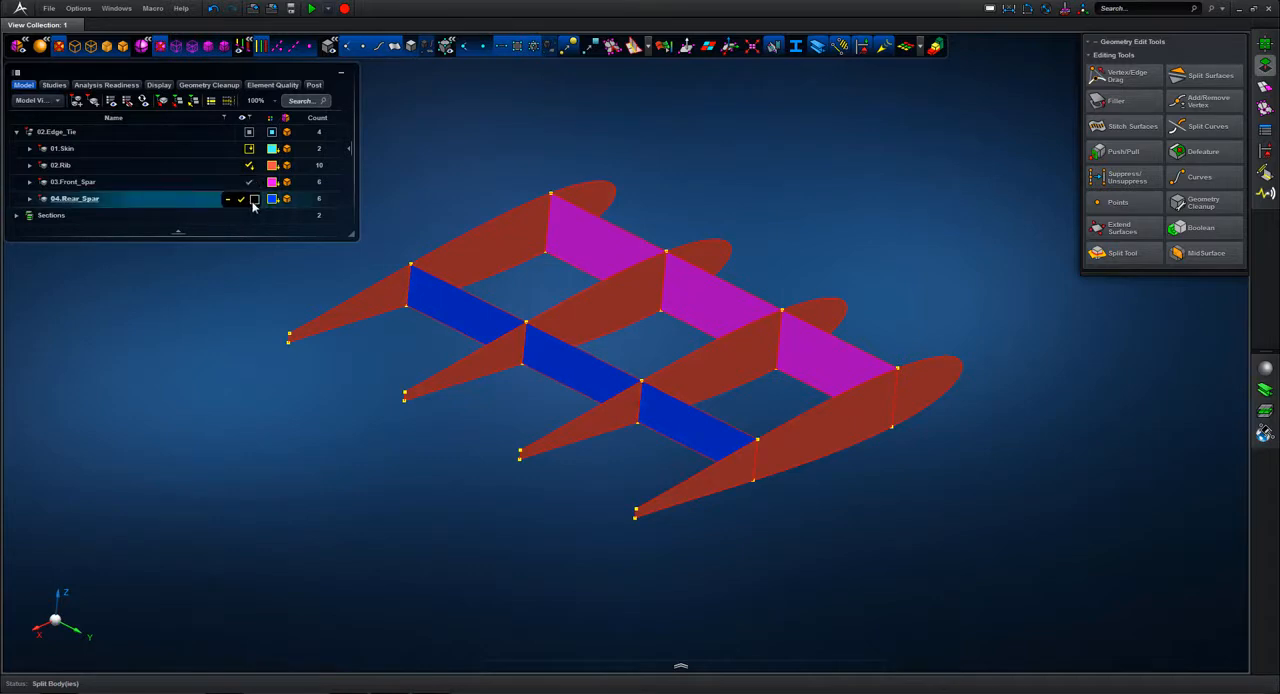
{"action": "left_click", "coordinate": [251, 198]}
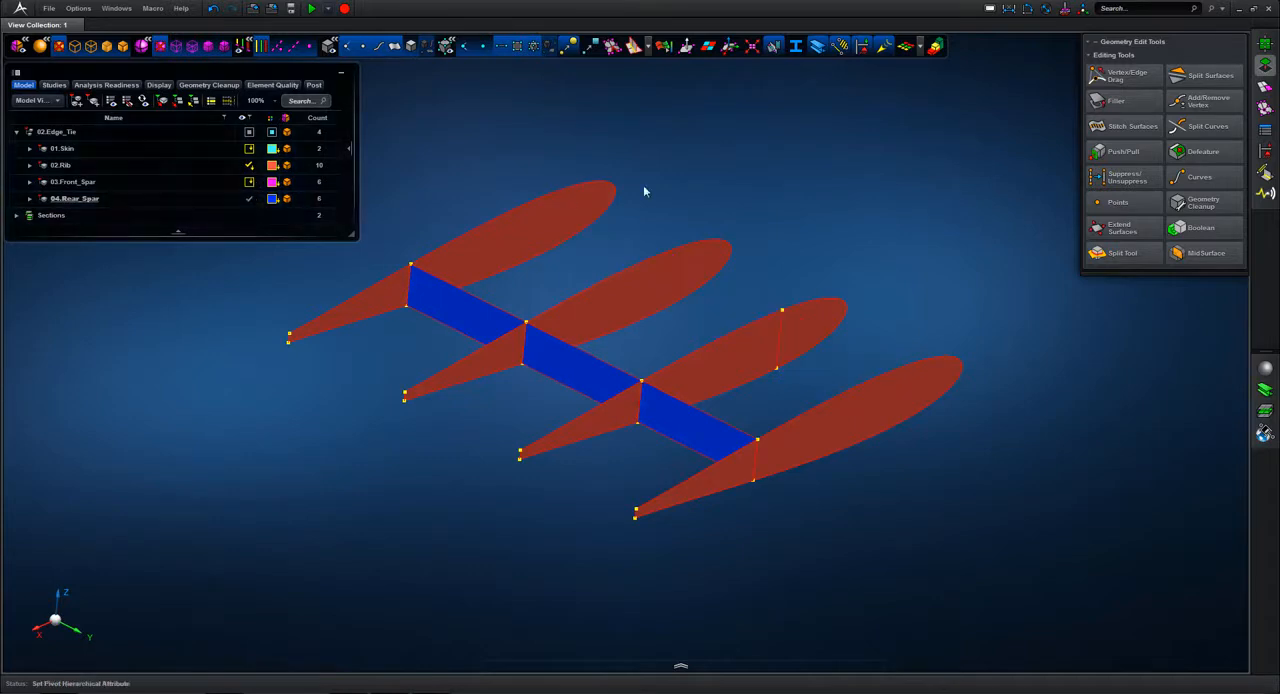
{"action": "left_click", "coordinate": [1122, 229]}
{"action": "middle_click_drag", "start_coordinate": [638, 296], "coordinate": [686, 282]}
{"action": "left_click_drag", "start_coordinate": [750, 441], "coordinate": [784, 401]}
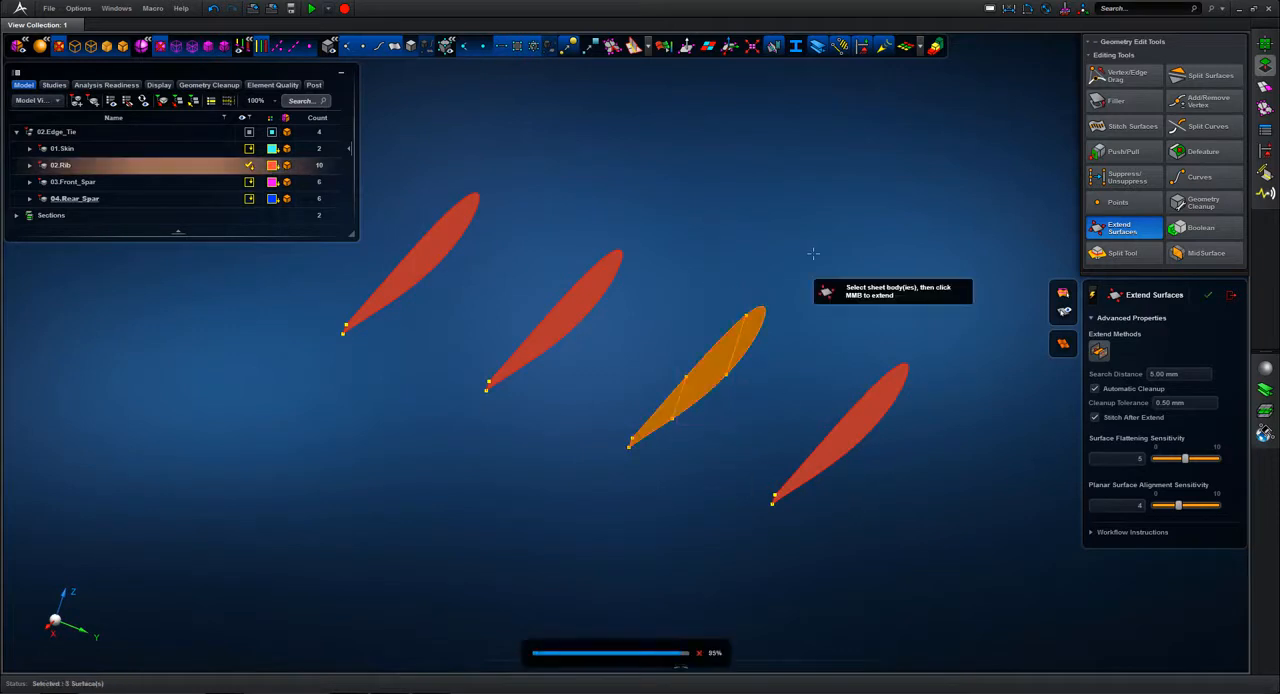
{"action": "left_click", "coordinate": [1234, 296]}
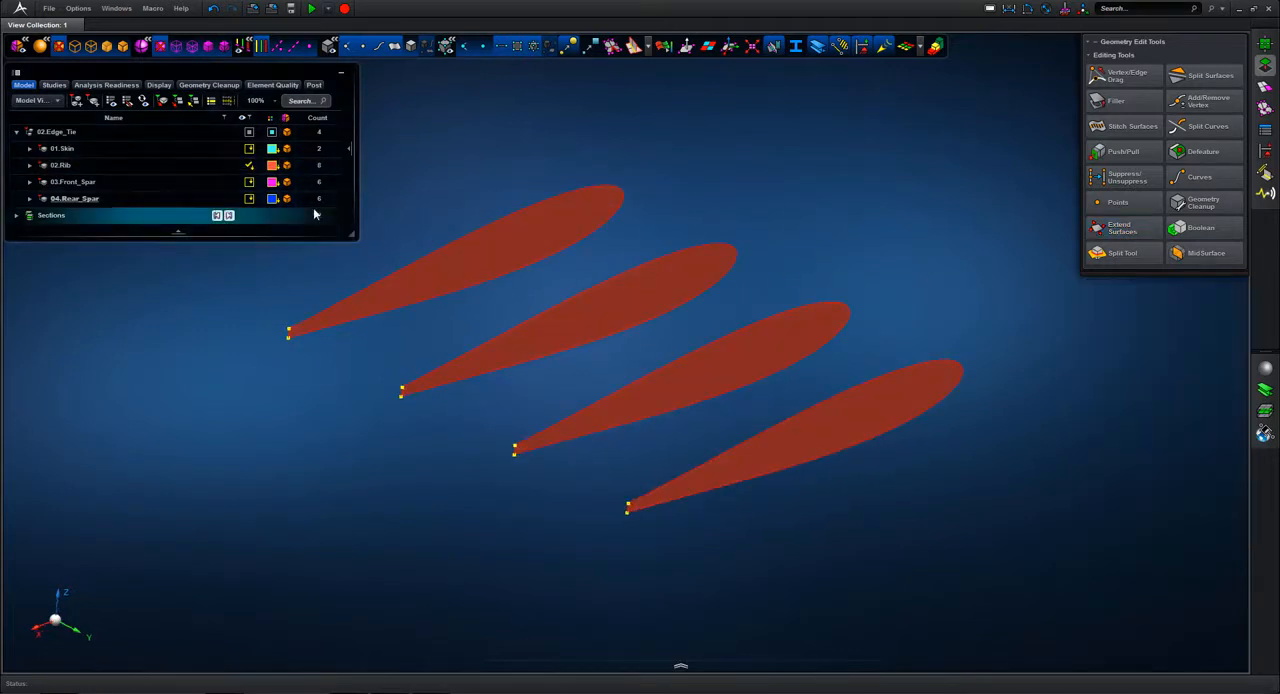
Step: Show the spars and 01.Skin again and create a quad surface mesh of 20.00 mm on the whole wing
{"action": "left_click", "coordinate": [251, 149]}
{"action": "left_click", "coordinate": [251, 149]}
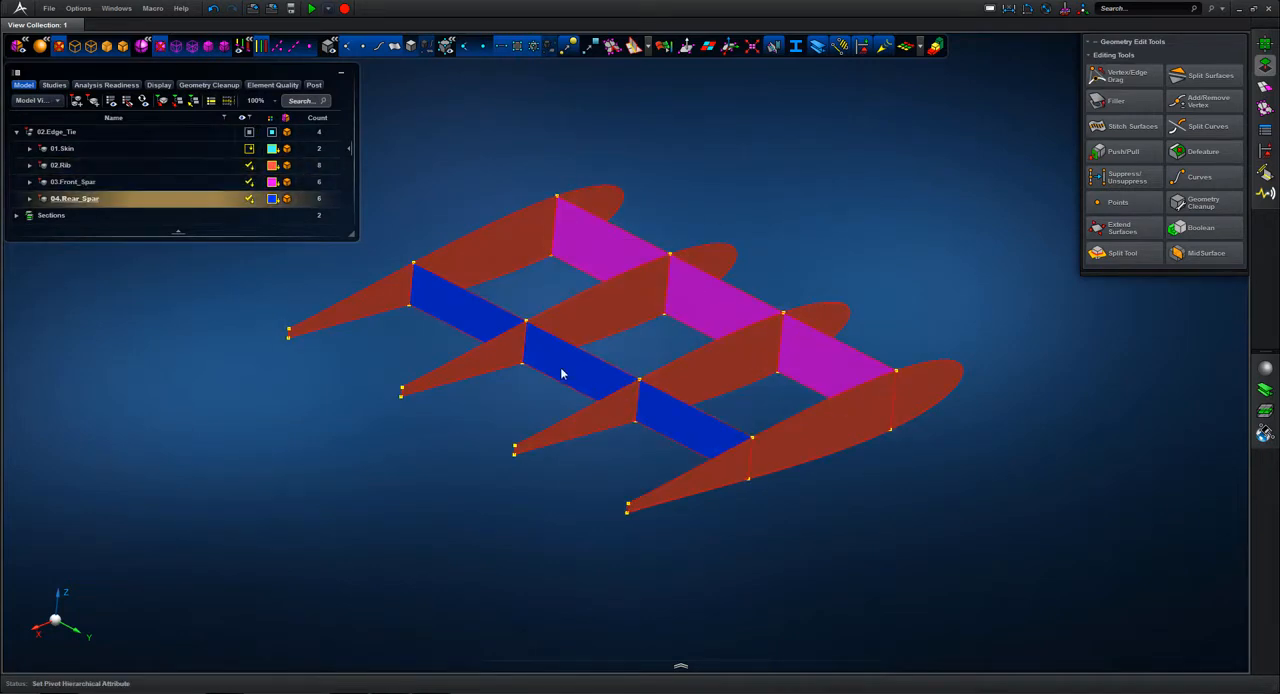
{"action": "left_click", "coordinate": [252, 149]}
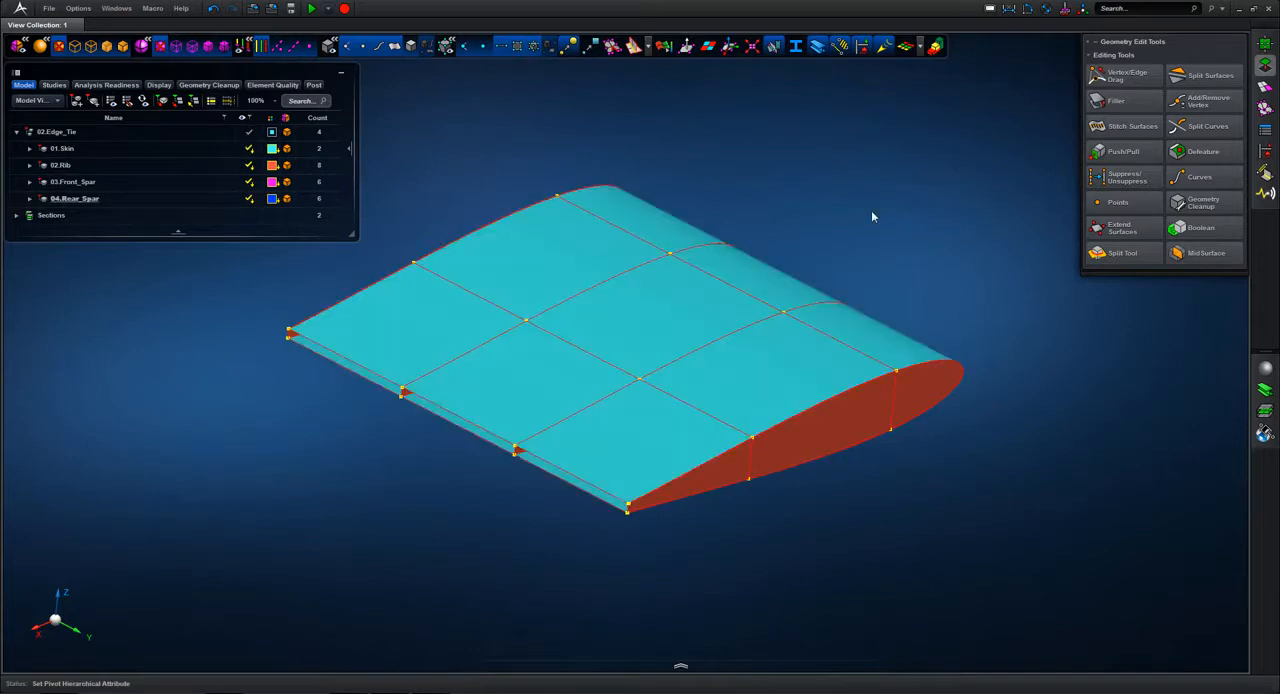
{"action": "left_click", "coordinate": [1266, 88]}
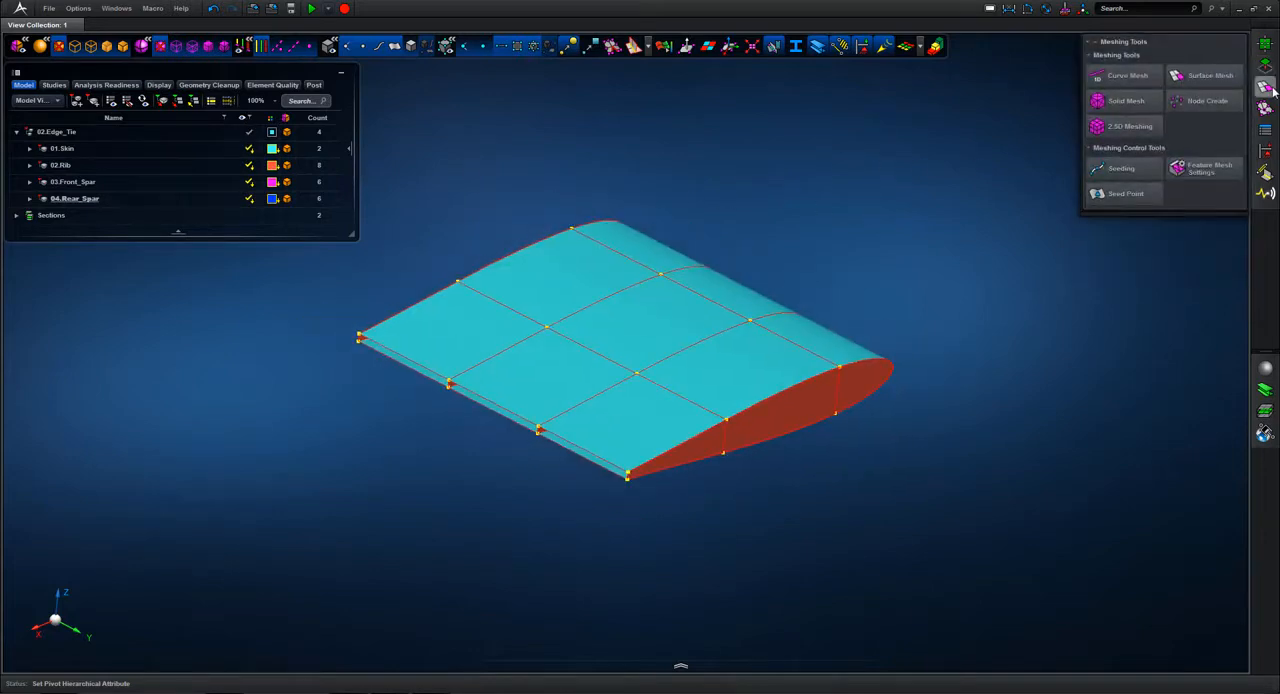
{"action": "left_click", "coordinate": [1210, 77]}
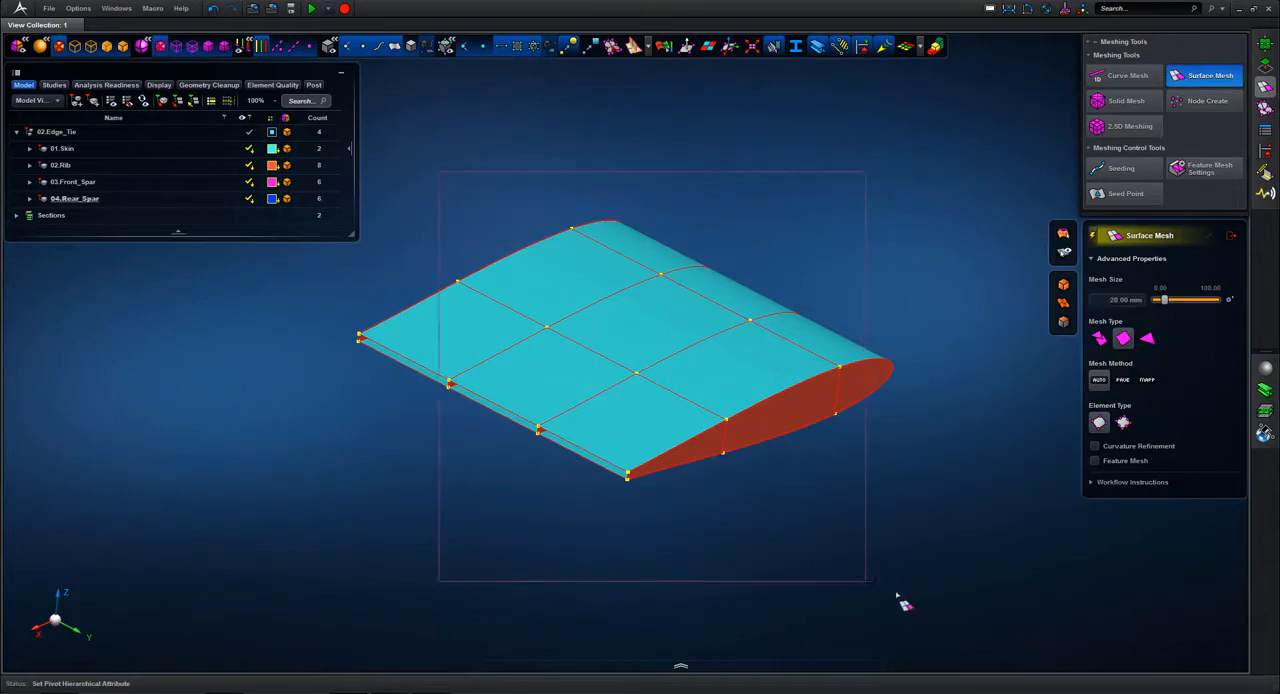
{"action": "left_click_drag", "start_coordinate": [885, 592], "coordinate": [890, 594]}
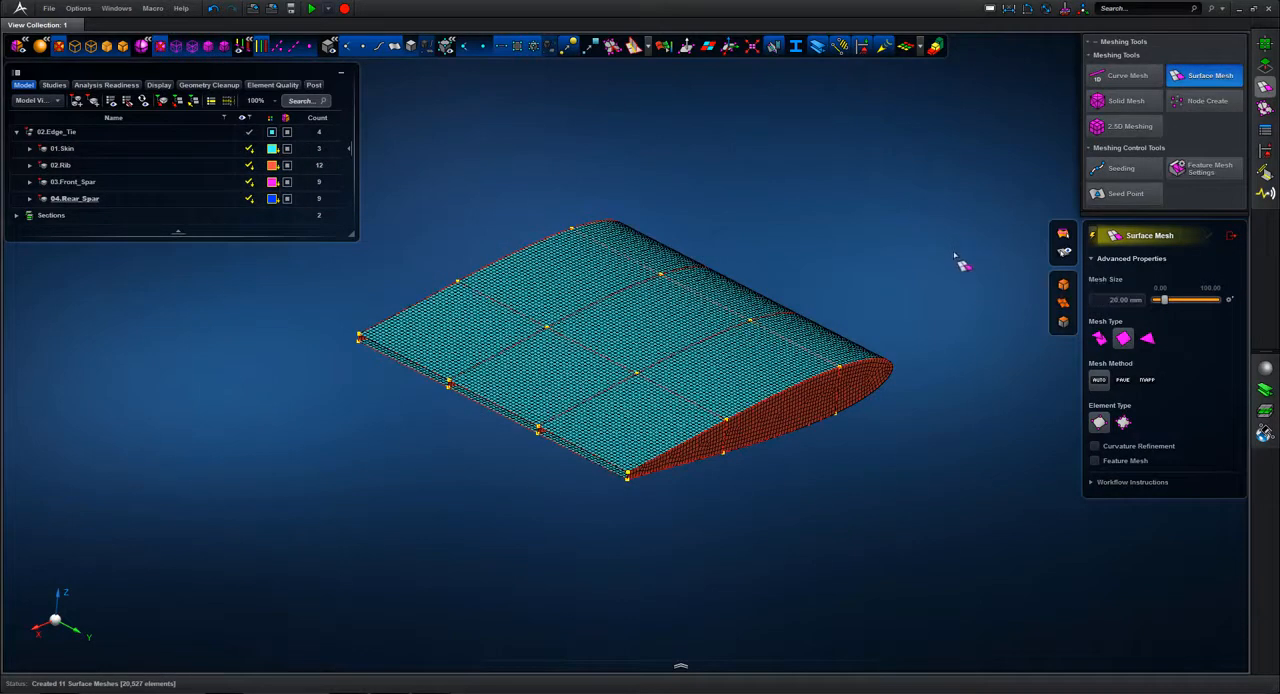
Step: Examine the mesh where skin, ribs and spars meet, temporarily hiding 01.Skin, and finish surface meshing
{"action": "middle_click_drag", "start_coordinate": [951, 320], "coordinate": [803, 411]}
{"action": "middle_click_drag", "start_coordinate": [875, 226], "coordinate": [851, 181]}
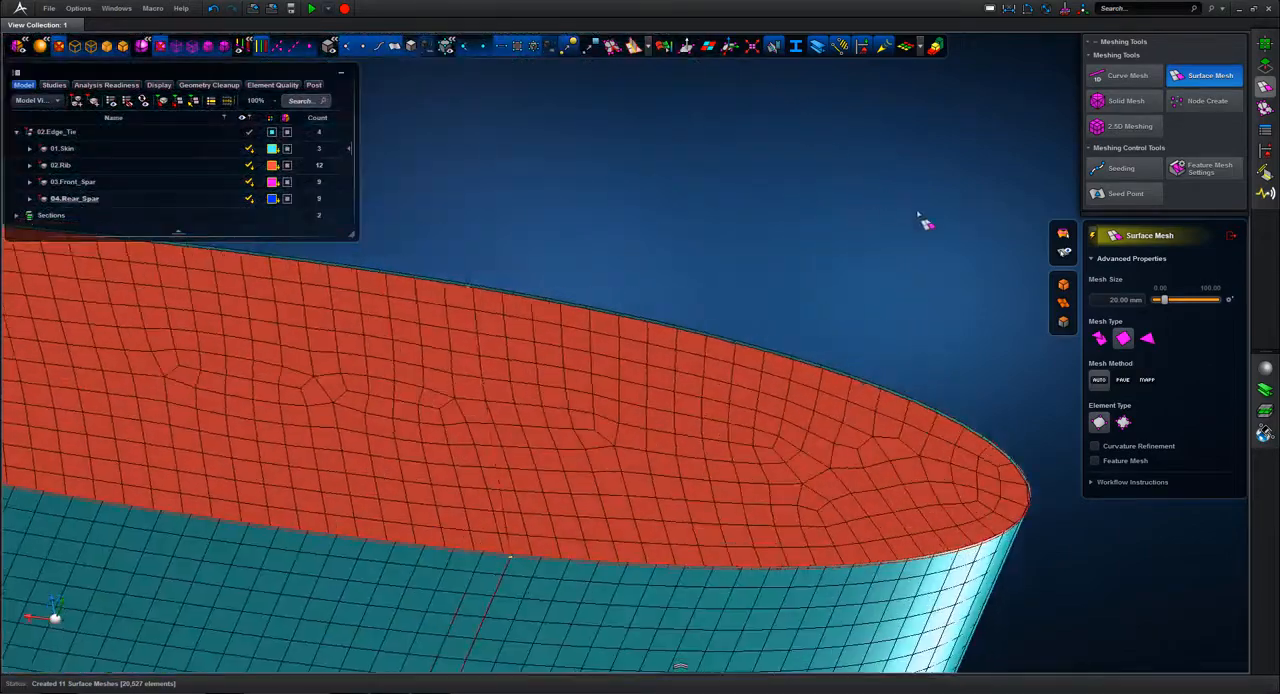
{"action": "middle_click_drag", "start_coordinate": [471, 249], "coordinate": [623, 371]}
{"action": "middle_click_drag", "start_coordinate": [645, 298], "coordinate": [640, 170]}
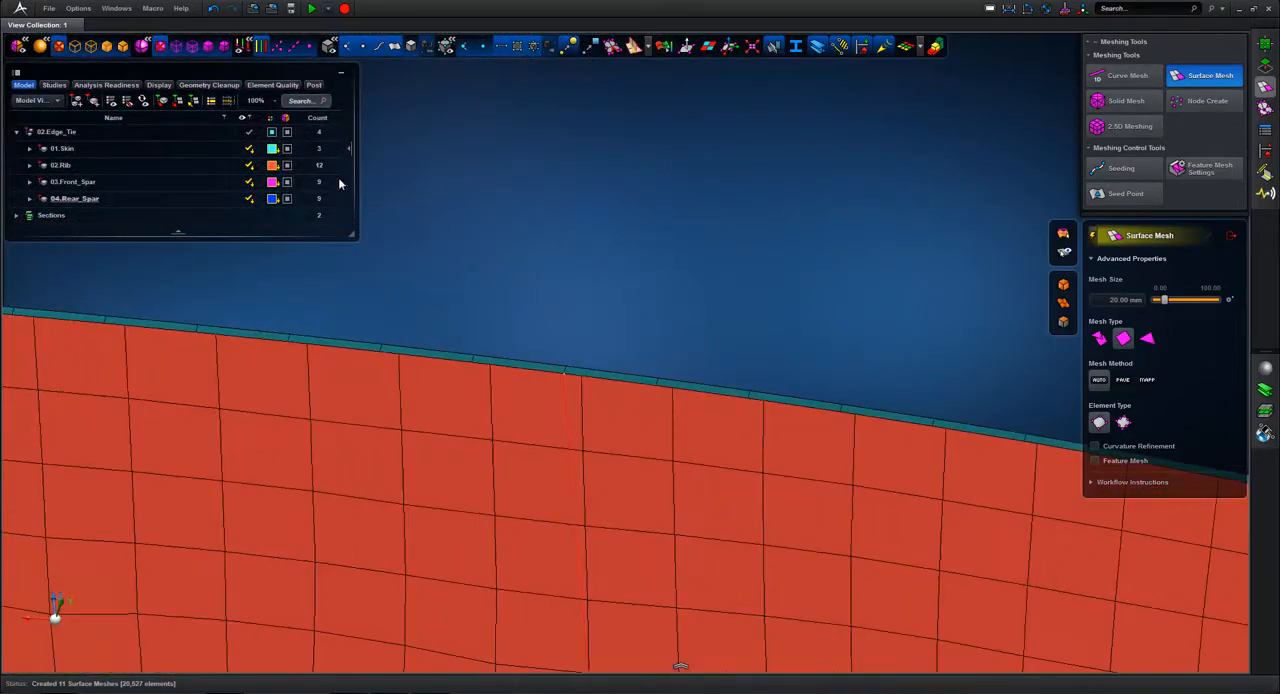
{"action": "left_click", "coordinate": [250, 149]}
{"action": "middle_click_drag", "start_coordinate": [500, 205], "coordinate": [740, 238]}
{"action": "key", "text": "f"}
{"action": "left_click", "coordinate": [735, 240]}
{"action": "mouse_move", "coordinate": [250, 151]}
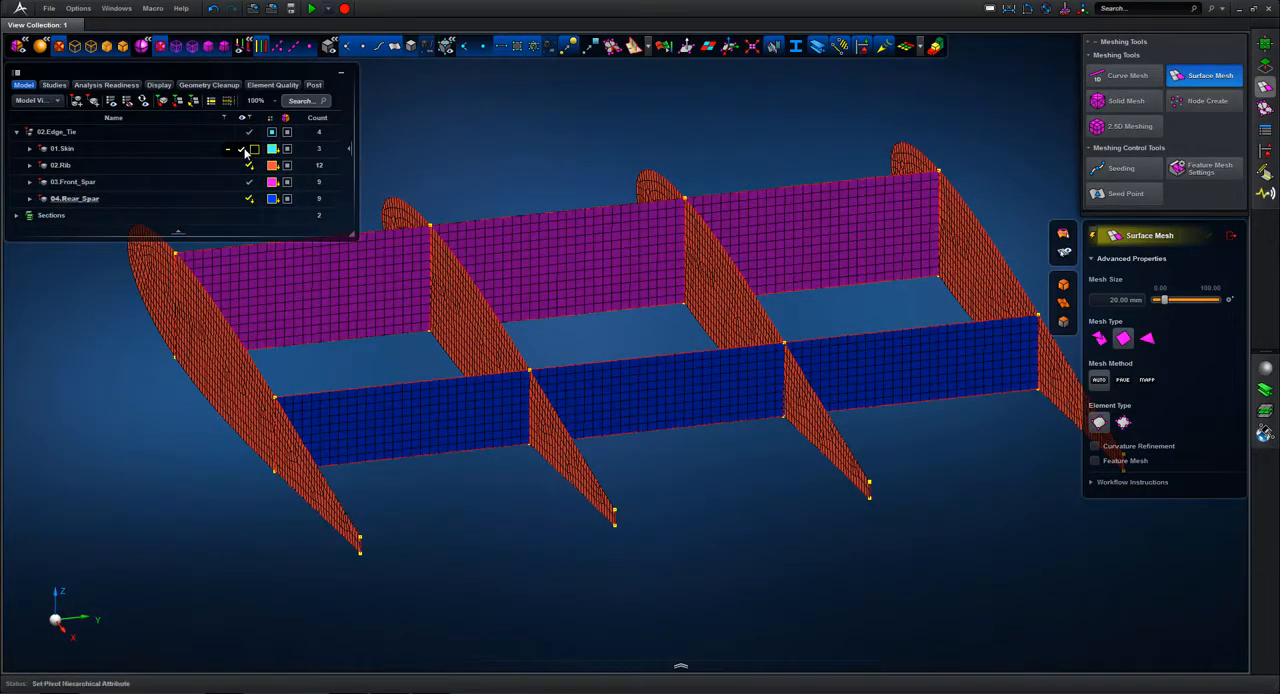
{"action": "left_click", "coordinate": [245, 150]}
{"action": "left_click", "coordinate": [1232, 236]}
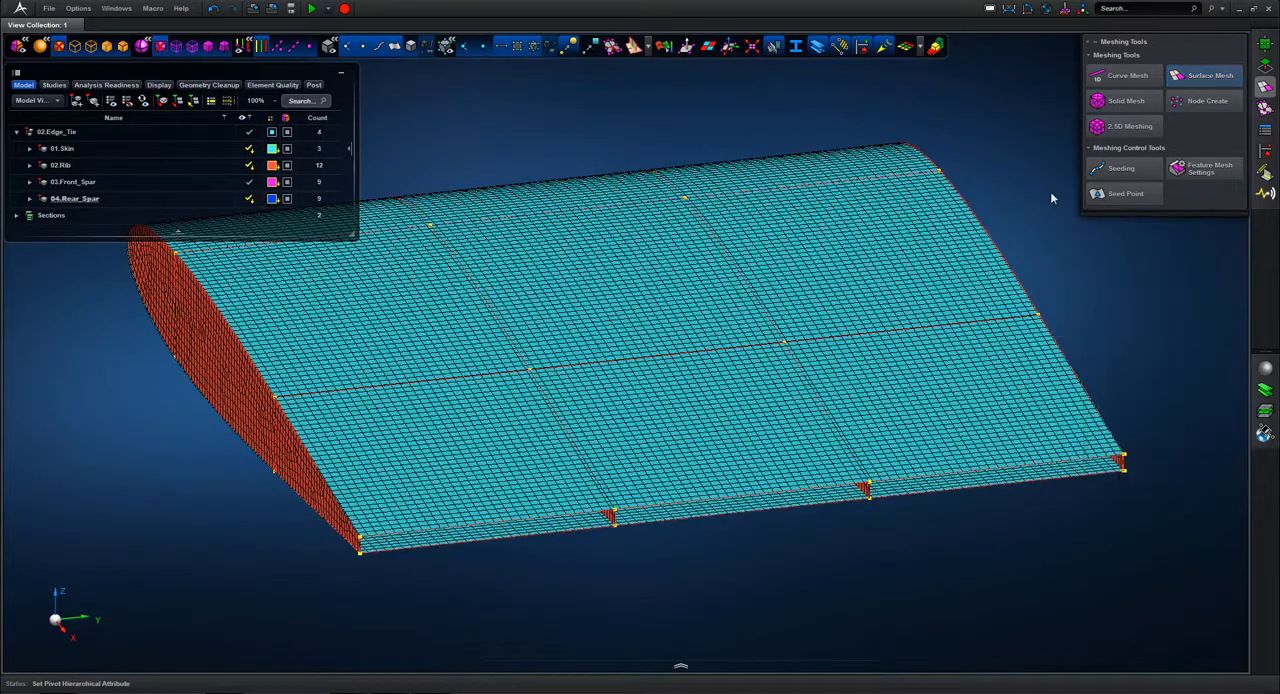
Step: Isolate 02.Rib by hiding the skin and both spars so that only the meshed ribs are shown
{"action": "middle_click_drag", "start_coordinate": [1033, 167], "coordinate": [969, 167]}
{"action": "key", "text": "f"}
{"action": "mouse_move", "coordinate": [254, 151]}
{"action": "mouse_move", "coordinate": [845, 170]}
{"action": "middle_mouse_down"}
{"action": "mouse_move", "coordinate": [867, 170]}
{"action": "mouse_move", "coordinate": [821, 166]}
{"action": "middle_mouse_up"}
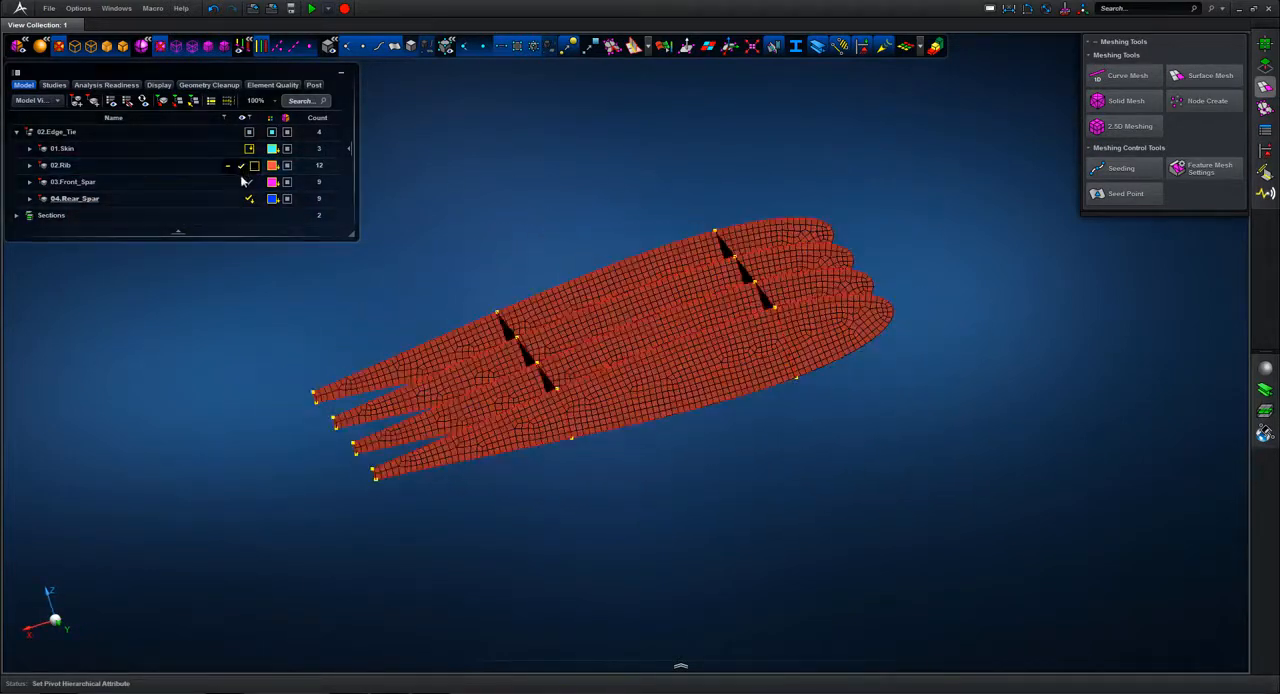
{"action": "right_click", "coordinate": [190, 168]}
{"action": "left_click", "coordinate": [190, 168]}
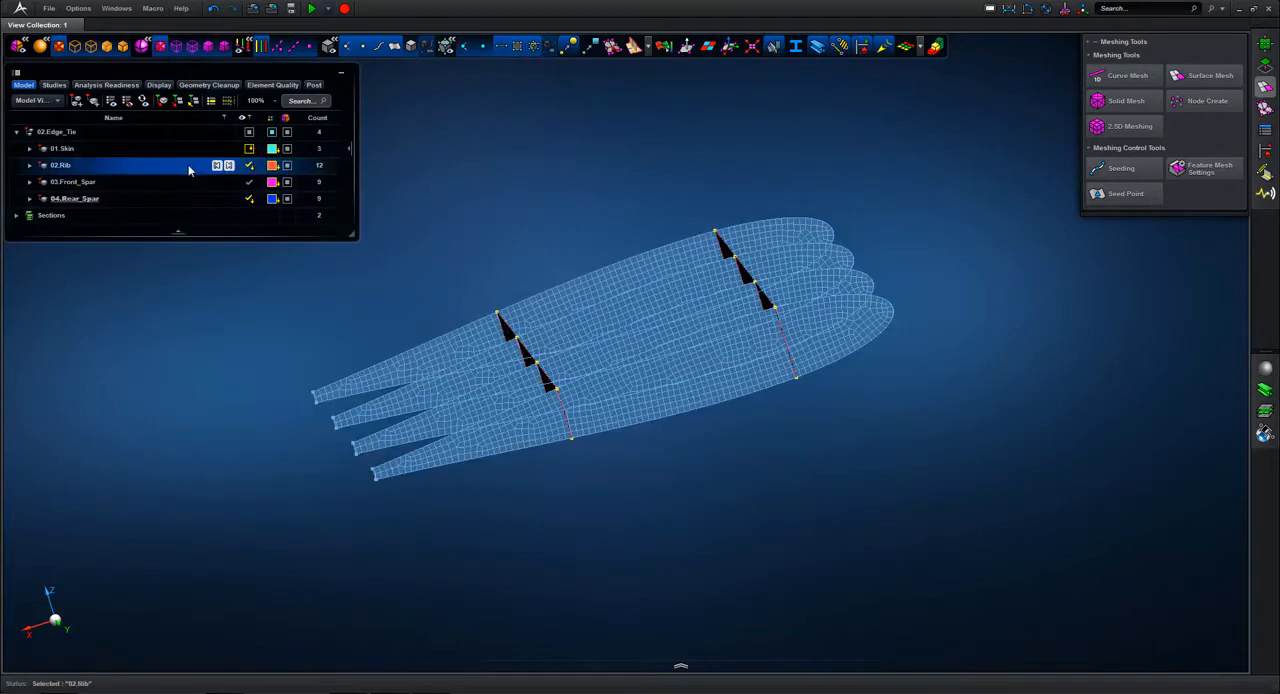
{"action": "right_click", "coordinate": [190, 168]}
{"action": "left_click", "coordinate": [111, 277]}
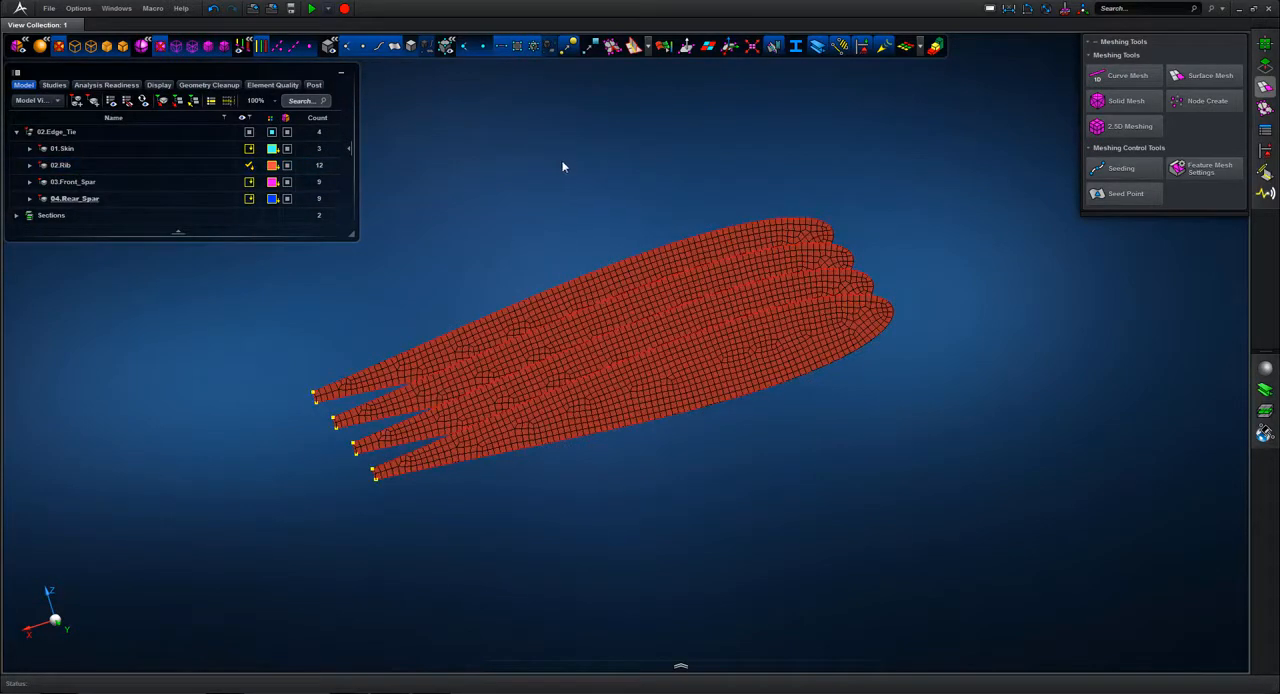
{"action": "middle_click_drag", "start_coordinate": [560, 160], "coordinate": [594, 170]}
Step: Remesh the four ribs at 20.00 mm with the mixed quad-and-triangle mesh type, and show all parts of 02.Edge_Tie again
{"action": "left_click", "coordinate": [1206, 77]}
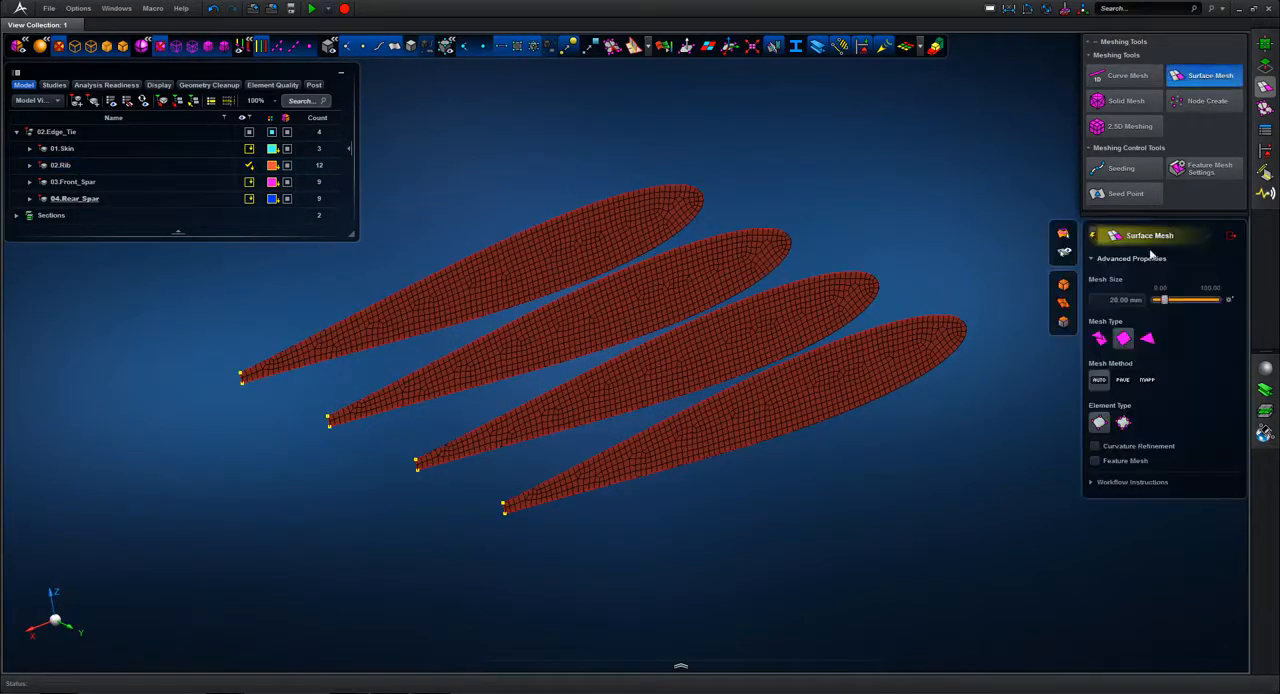
{"action": "left_click_drag", "start_coordinate": [447, 125], "coordinate": [865, 524]}
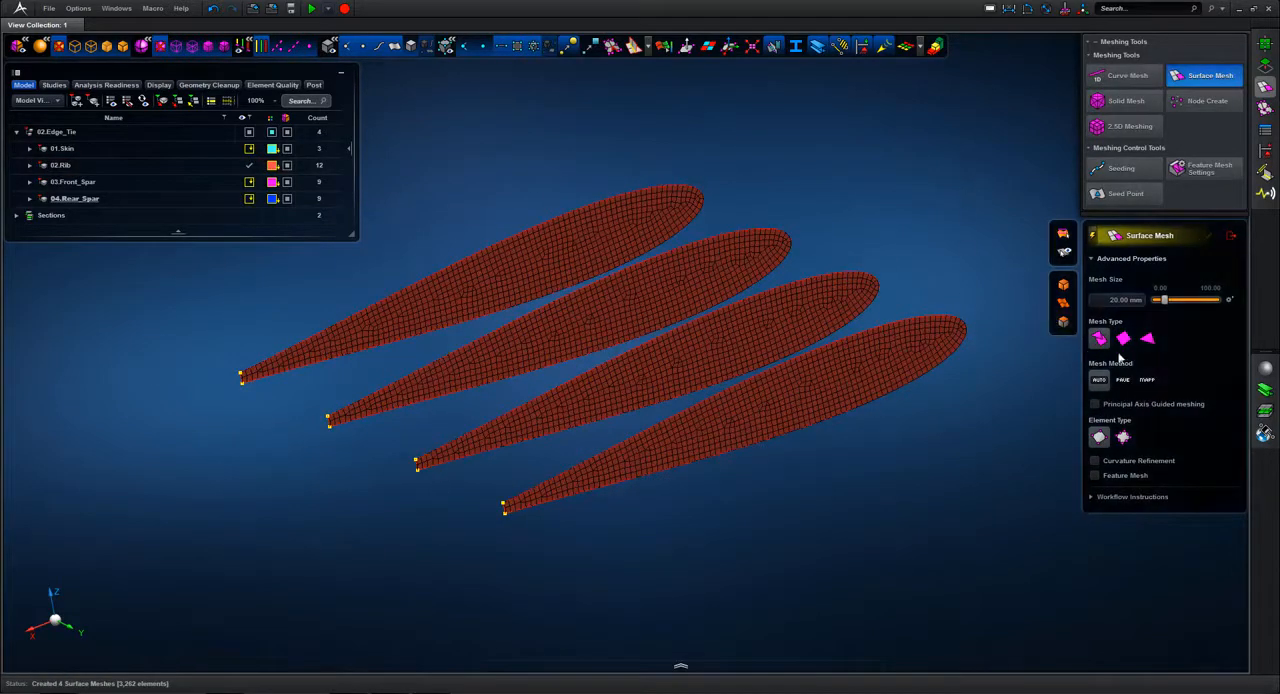
{"action": "left_click", "coordinate": [1233, 238]}
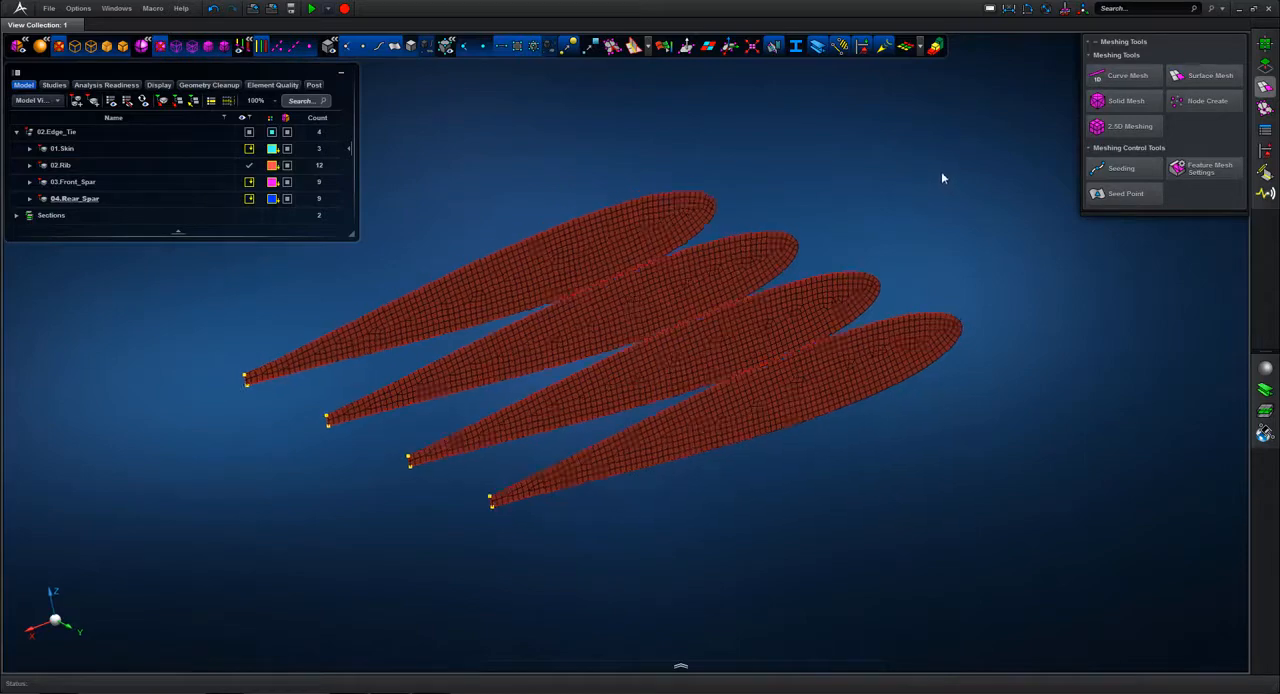
{"action": "left_click", "coordinate": [241, 132]}
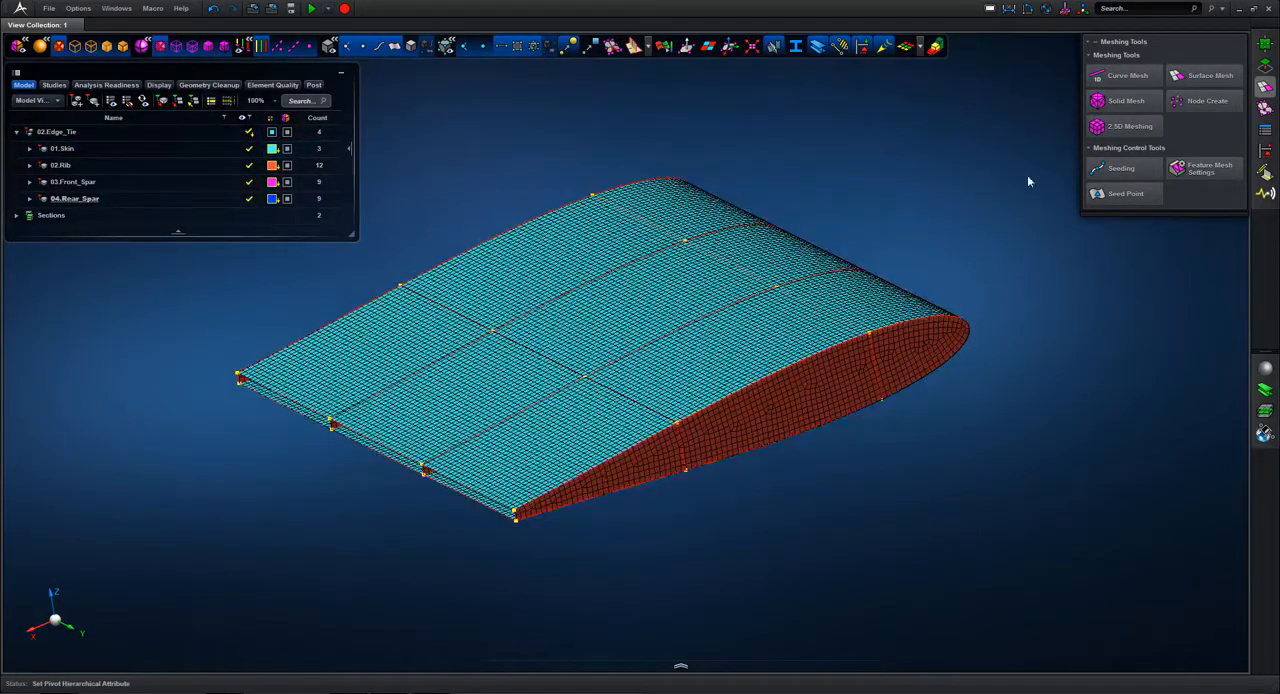
Step: Create edge ties across the whole meshed wing, taking all parts as both fixed and floating ends with 0.10 mm cleanup tolerance
{"action": "left_click", "coordinate": [1268, 174]}
{"action": "left_click", "coordinate": [1268, 174]}
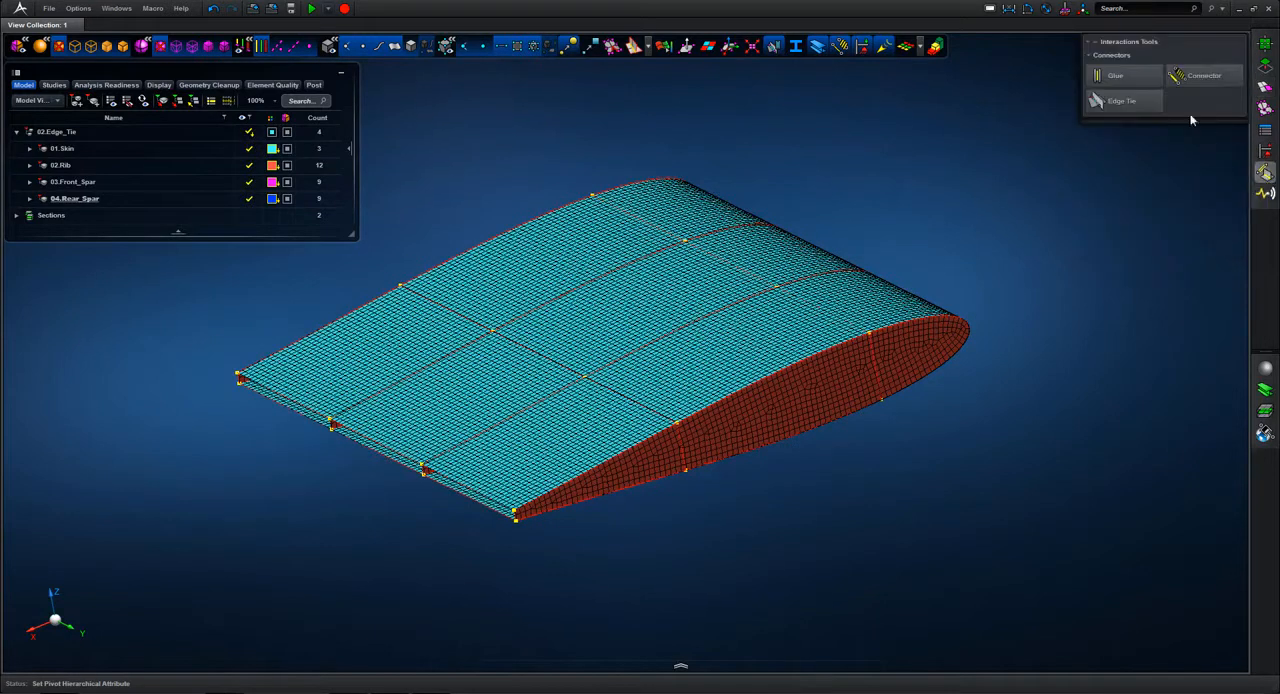
{"action": "left_click", "coordinate": [1110, 106]}
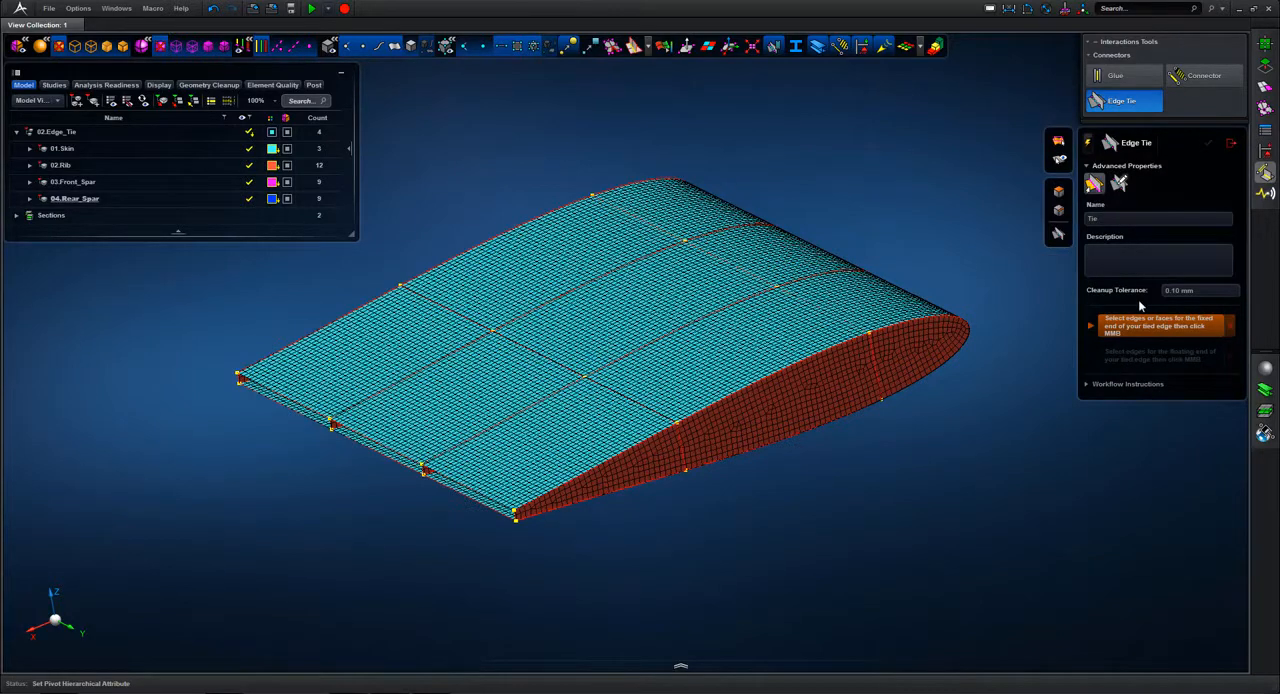
{"action": "left_click_drag", "start_coordinate": [381, 131], "coordinate": [905, 554]}
{"action": "scroll", "coordinate": [957, 140], "scroll_direction": "down", "scroll_amount": 3}
{"action": "middle_click", "coordinate": [956, 137]}
{"action": "left_click_drag", "start_coordinate": [416, 160], "coordinate": [1023, 537]}
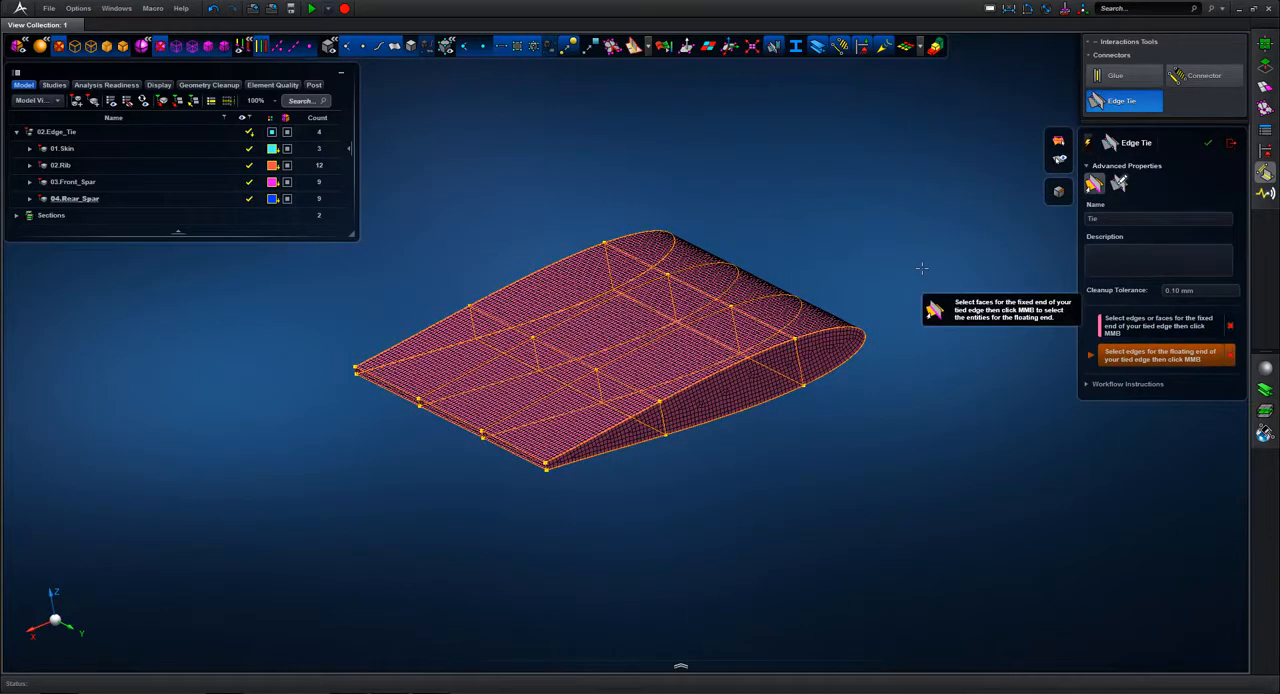
{"action": "middle_click", "coordinate": [921, 268]}
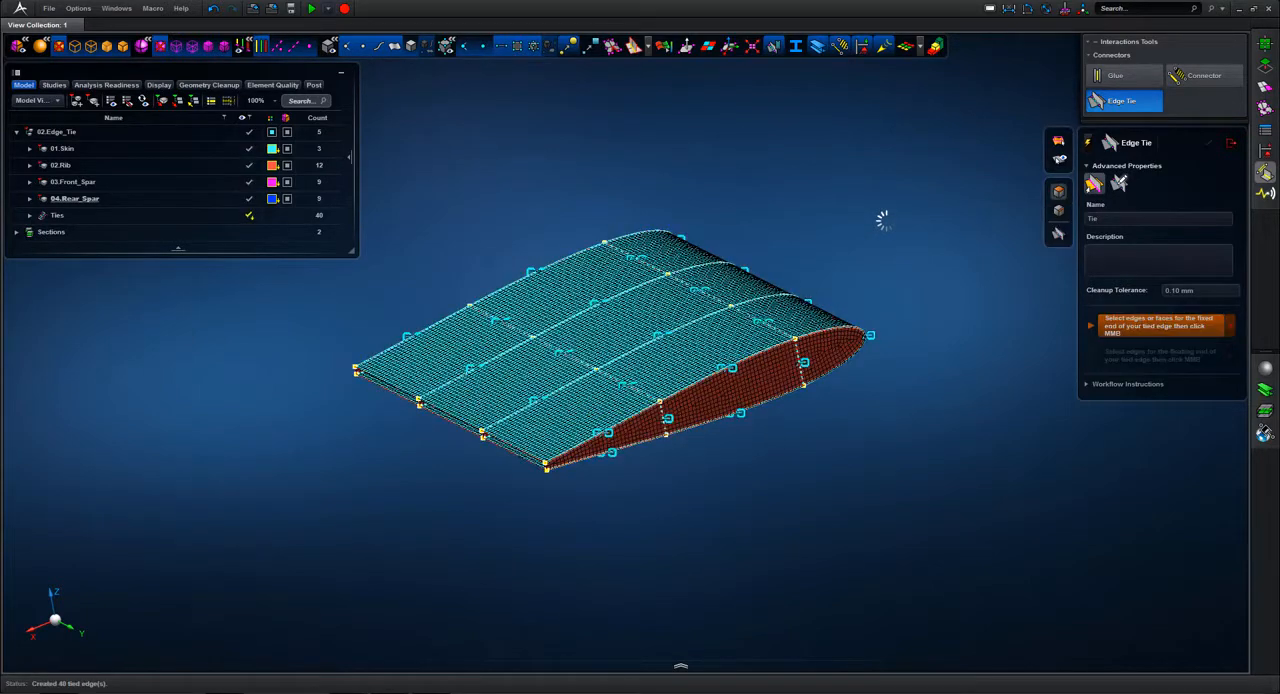
Step: Finish edge tying and examine the tied wing mesh, temporarily hiding 01.Skin to inspect the ties along the ribs and spars
{"action": "left_click", "coordinate": [1232, 144]}
{"action": "right_click_drag", "start_coordinate": [820, 156], "coordinate": [856, 150]}
{"action": "scroll", "coordinate": [856, 150], "scroll_direction": "up", "scroll_amount": 2}
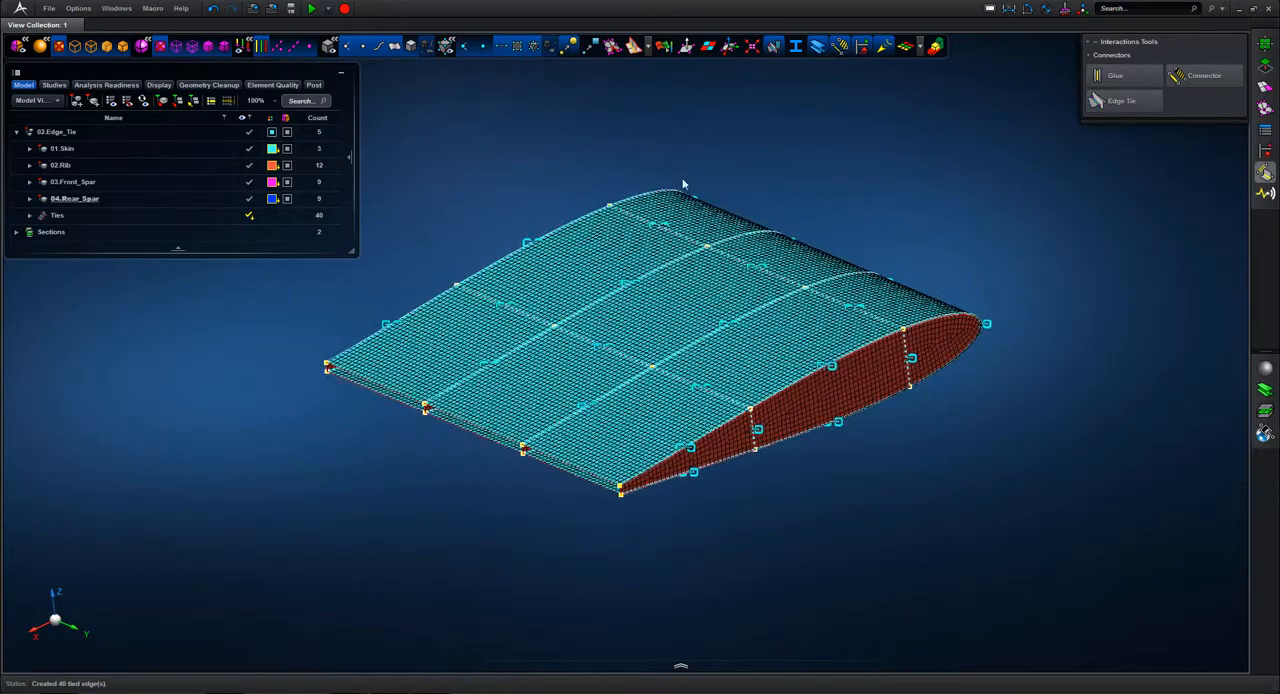
{"action": "left_click", "coordinate": [254, 150]}
{"action": "right_click_drag", "start_coordinate": [488, 171], "coordinate": [703, 218]}
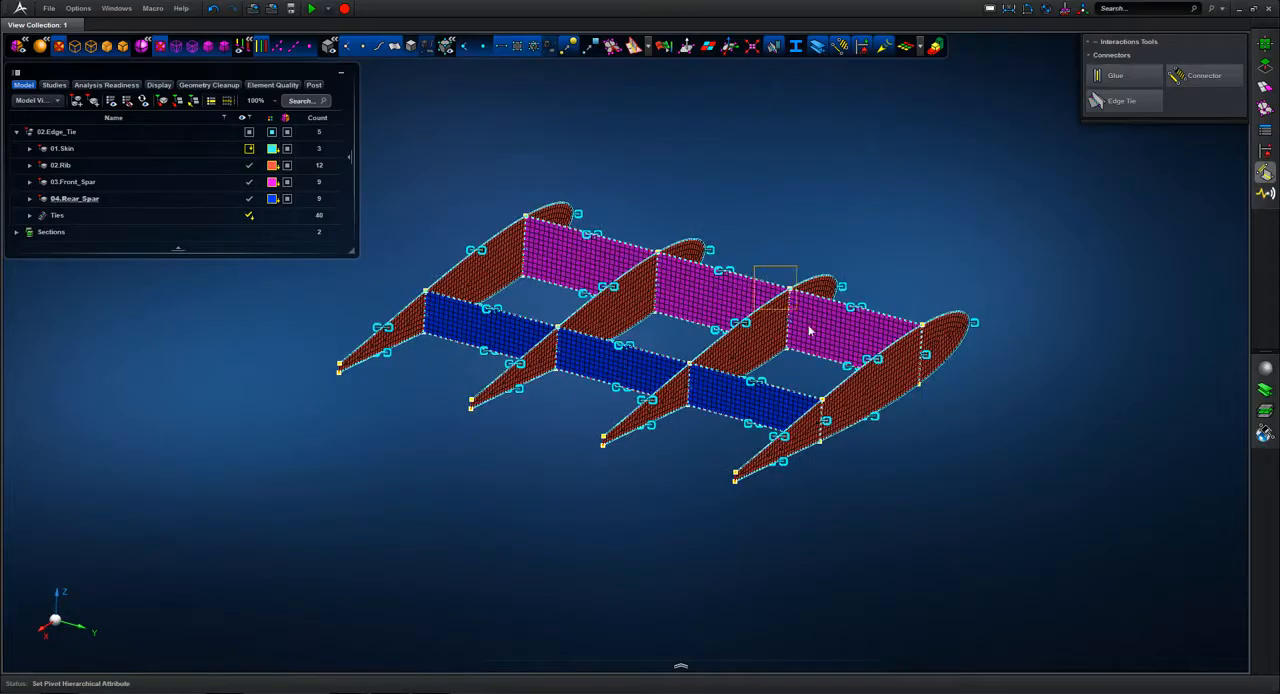
{"action": "scroll", "coordinate": [880, 215], "scroll_direction": "up", "scroll_amount": 6}
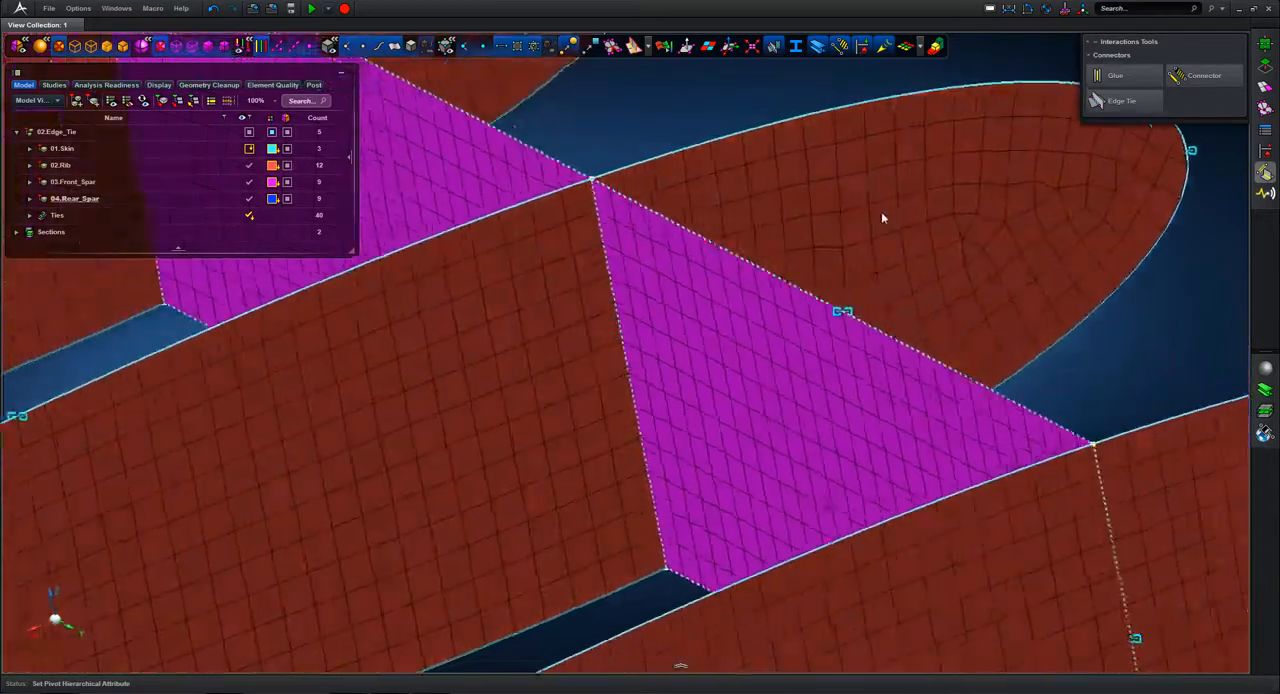
{"action": "right_click_drag", "start_coordinate": [881, 211], "coordinate": [894, 97]}
{"action": "scroll", "coordinate": [893, 97], "scroll_direction": "down", "scroll_amount": 3}
{"action": "right_click_drag", "start_coordinate": [928, 270], "coordinate": [950, 148]}
{"action": "middle_click_drag", "start_coordinate": [925, 175], "coordinate": [1136, 186]}
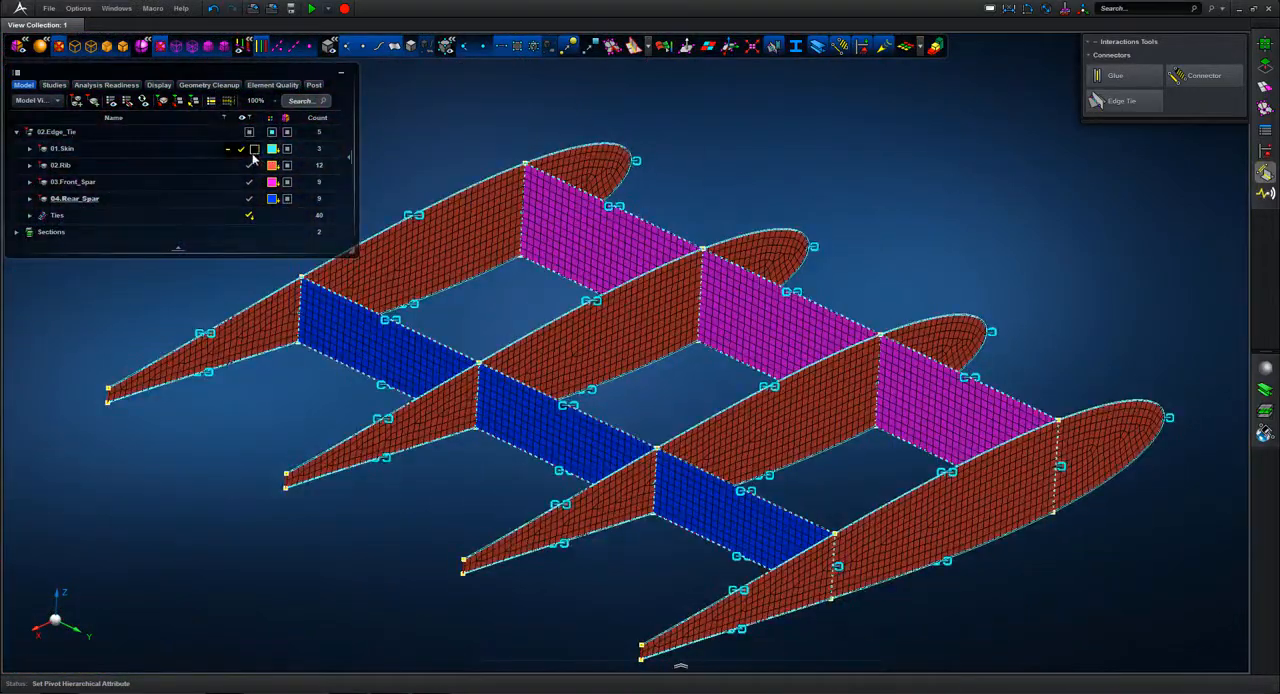
{"action": "left_click", "coordinate": [241, 150]}
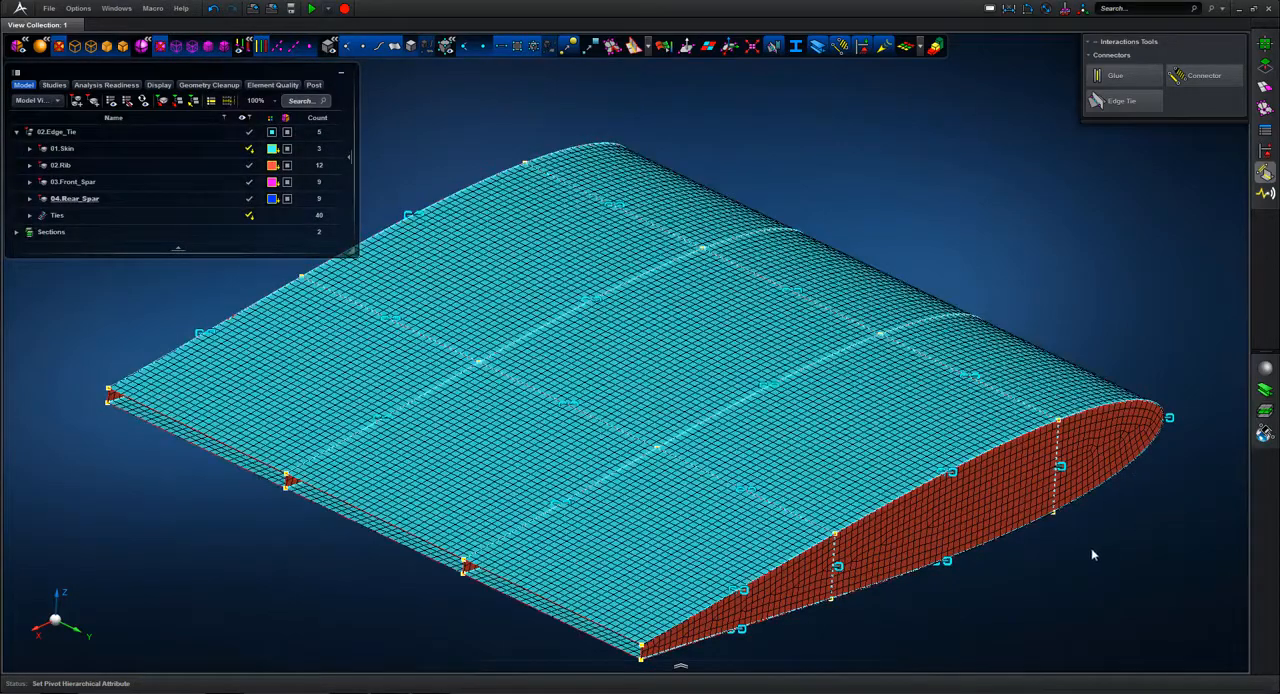
{"action": "scroll", "coordinate": [921, 354], "scroll_direction": "up", "scroll_amount": 10}
{"action": "scroll", "coordinate": [873, 195], "scroll_direction": "down", "scroll_amount": 2}
{"action": "middle_click_drag", "start_coordinate": [870, 339], "coordinate": [917, 349]}
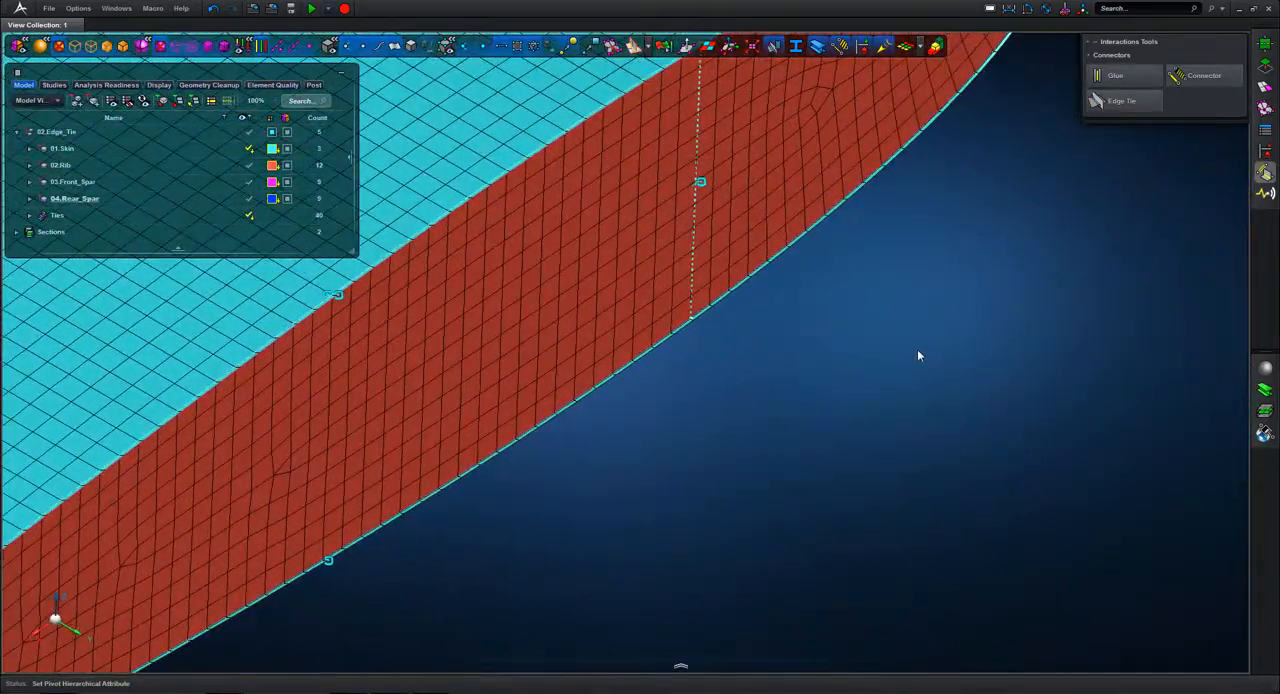
{"action": "key", "text": "f"}
{"action": "middle_click_drag", "start_coordinate": [1032, 303], "coordinate": [1022, 258]}
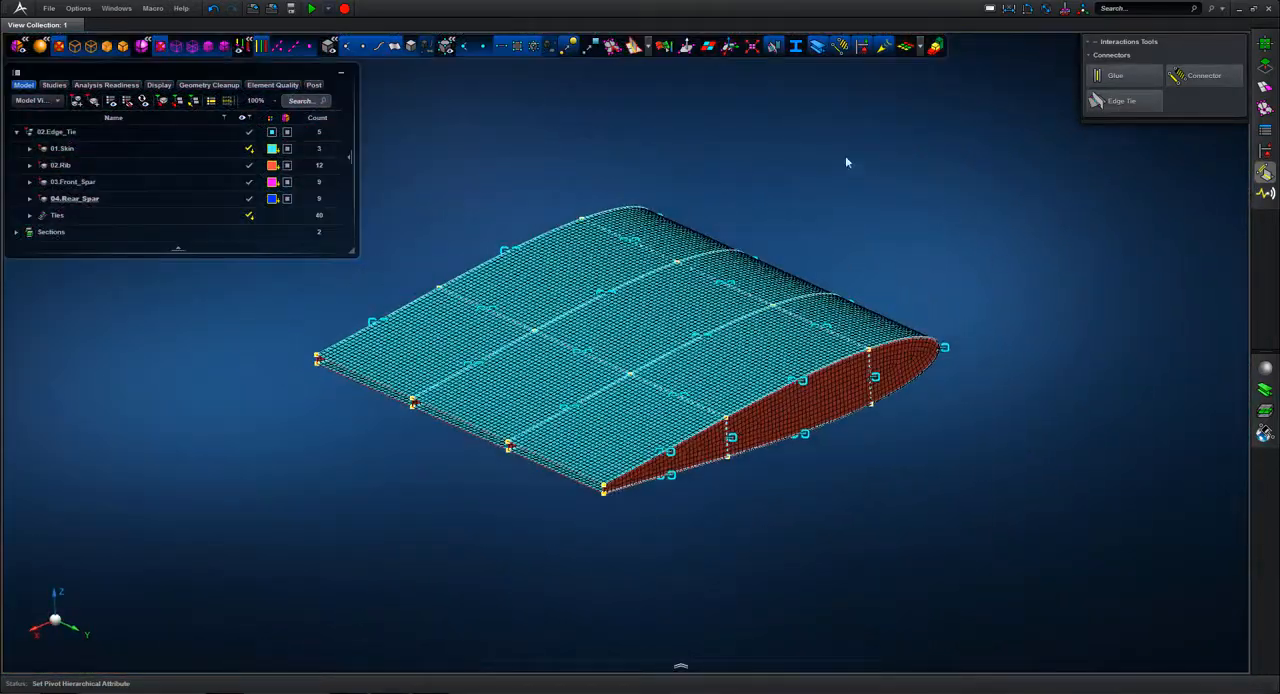
Step: Display the Quality Index on the wing mesh and isolate the invalid 2D elements with their neighbouring elements, hiding the tie symbols
{"action": "left_click", "coordinate": [663, 46]}
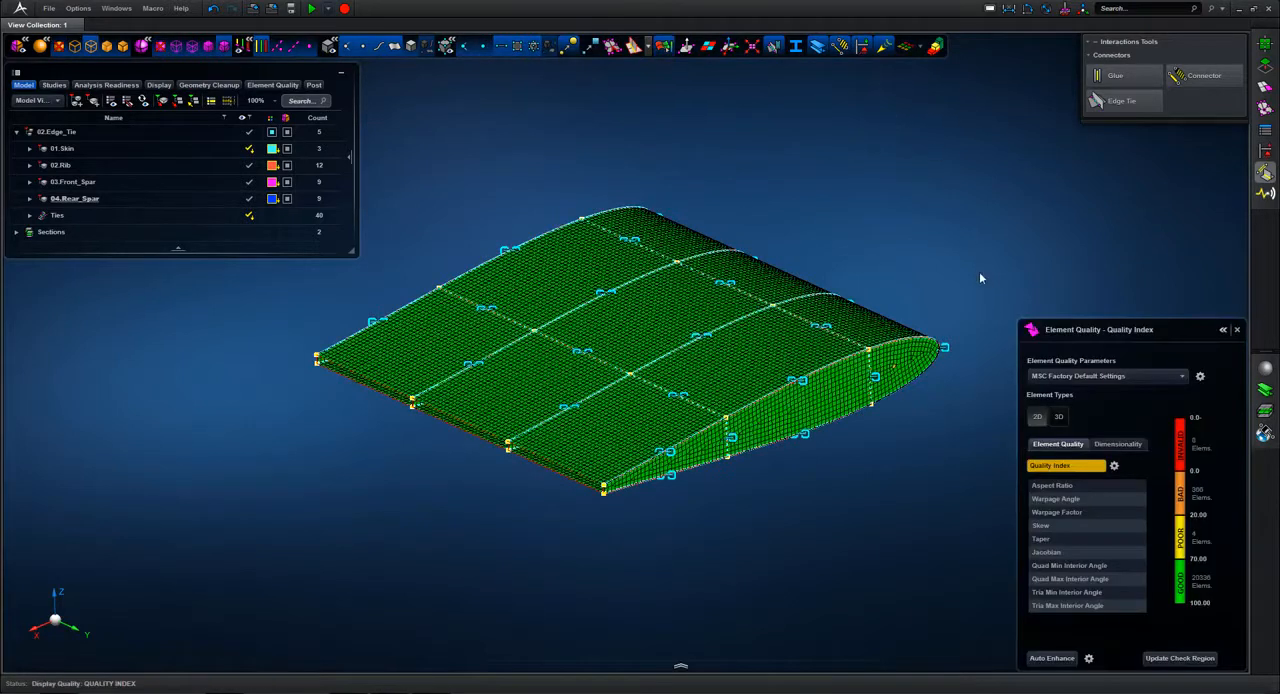
{"action": "right_click", "coordinate": [1181, 441]}
{"action": "left_click", "coordinate": [1130, 491]}
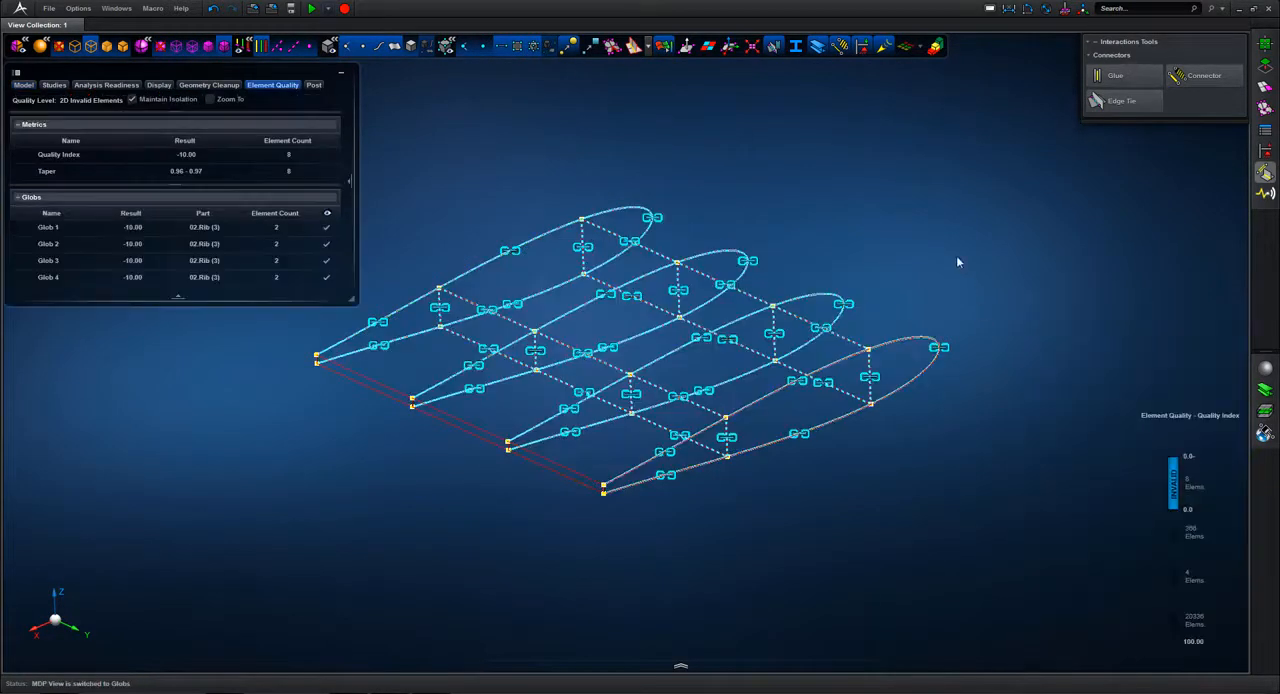
{"action": "left_click", "coordinate": [773, 47]}
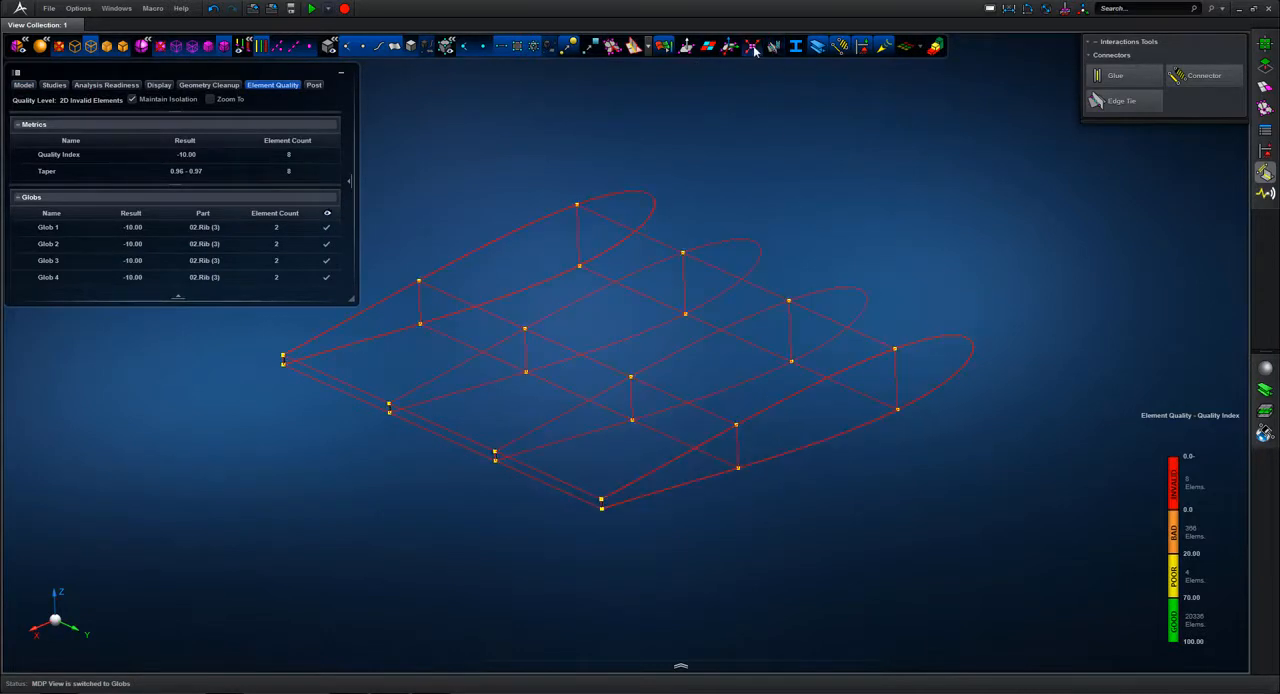
{"action": "key", "text": "Up"}
Step: Remove the sliver elements on the nearest end rib by snapping its lower and upper trailing-edge vertices onto the adjacent vertices with Vertex/Edge Drag
{"action": "left_click", "coordinate": [594, 495]}
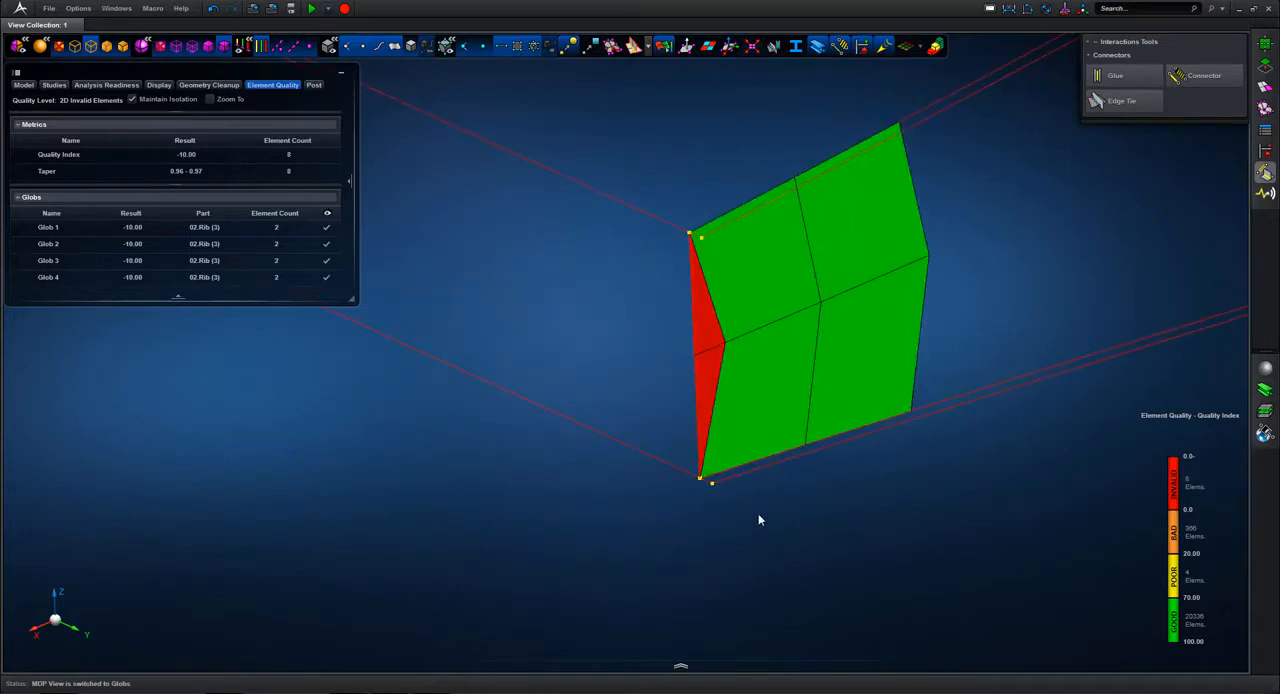
{"action": "scroll", "coordinate": [676, 494], "scroll_direction": "up", "scroll_amount": 5}
{"action": "left_click", "coordinate": [1265, 63]}
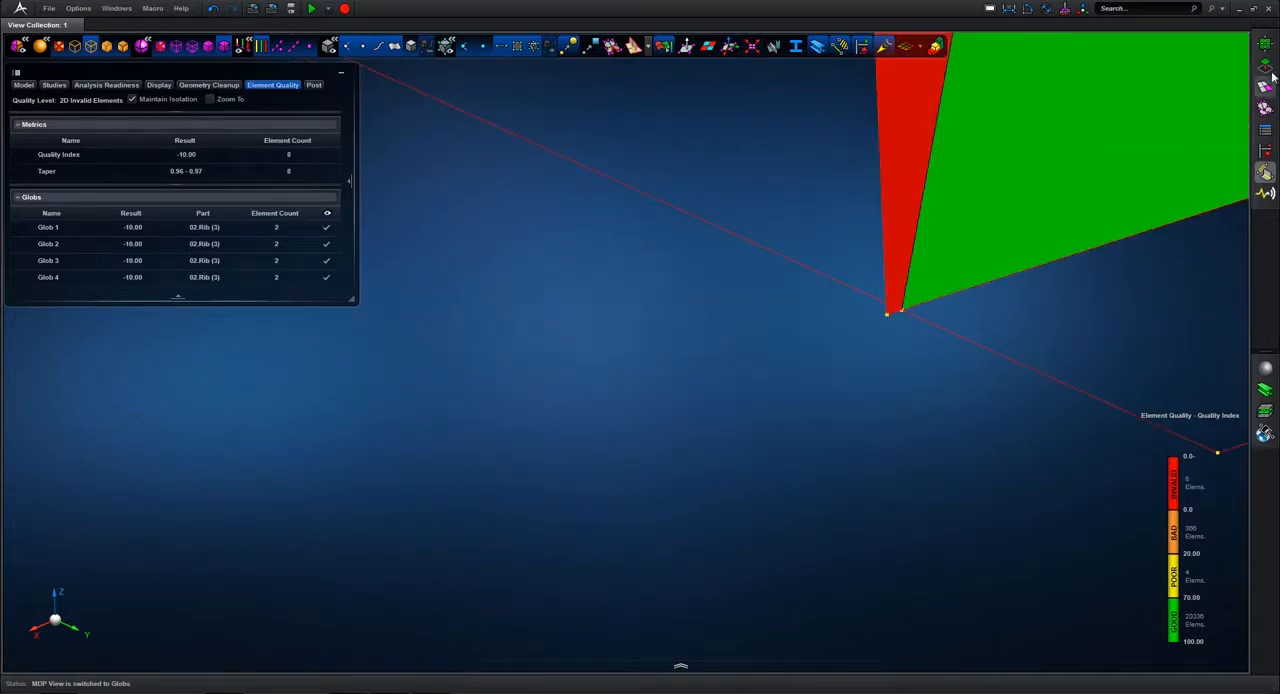
{"action": "left_click", "coordinate": [1120, 75]}
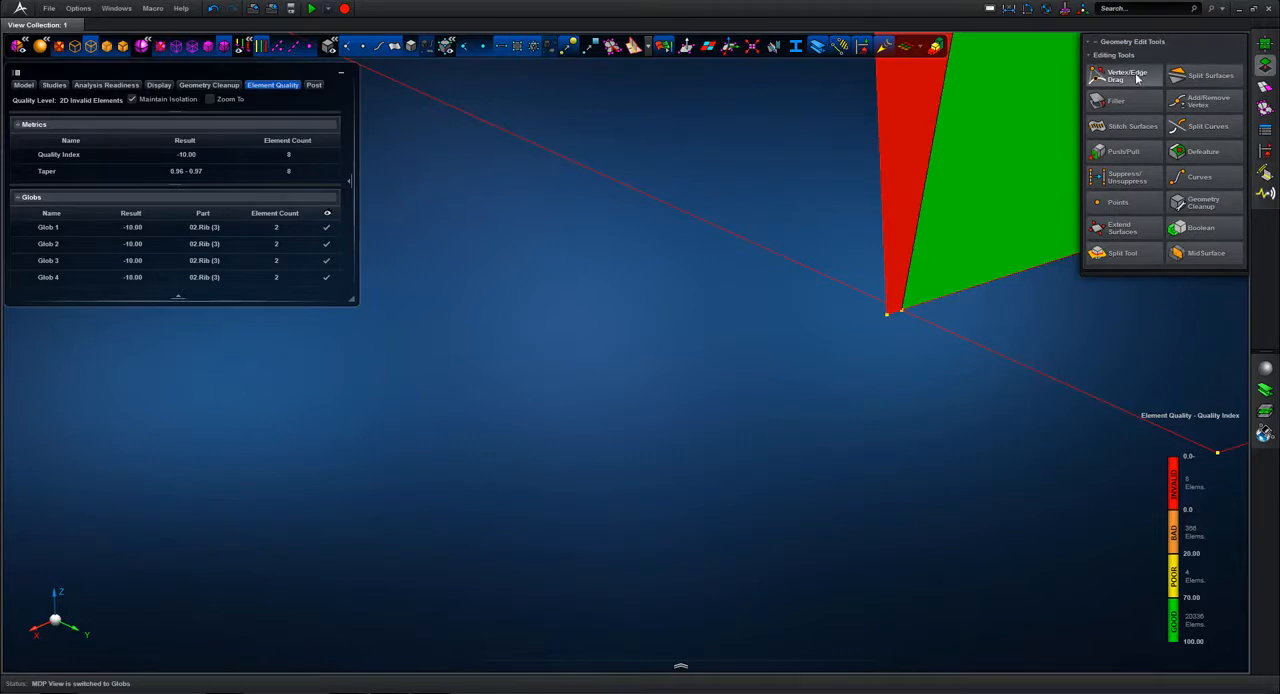
{"action": "left_click", "coordinate": [887, 315]}
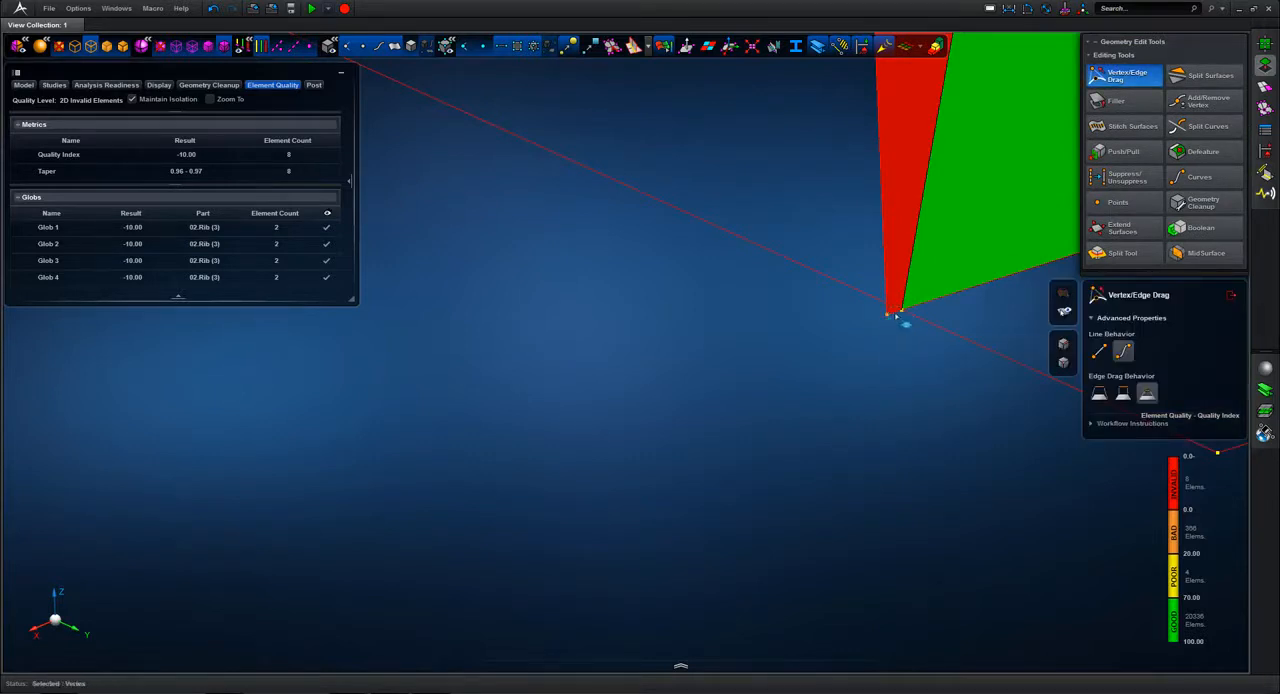
{"action": "left_click_drag", "start_coordinate": [838, 398], "coordinate": [752, 388]}
{"action": "key", "text": "f"}
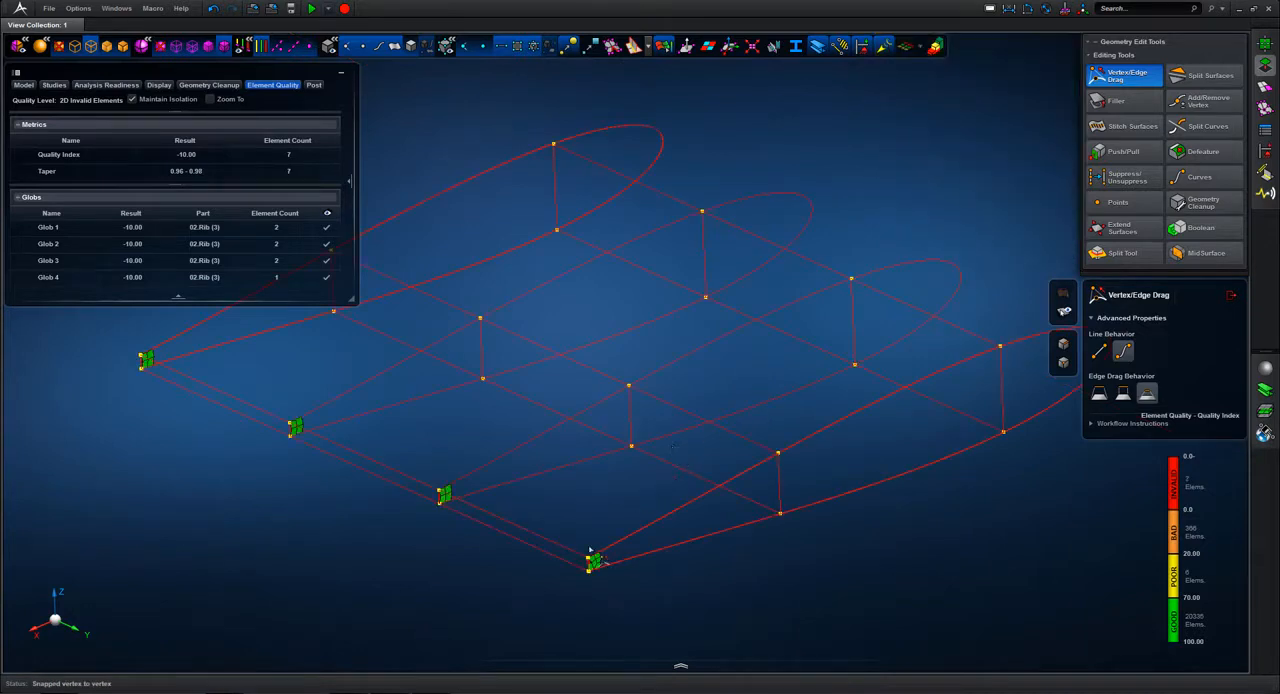
{"action": "scroll", "coordinate": [595, 562], "scroll_direction": "up", "scroll_amount": 10}
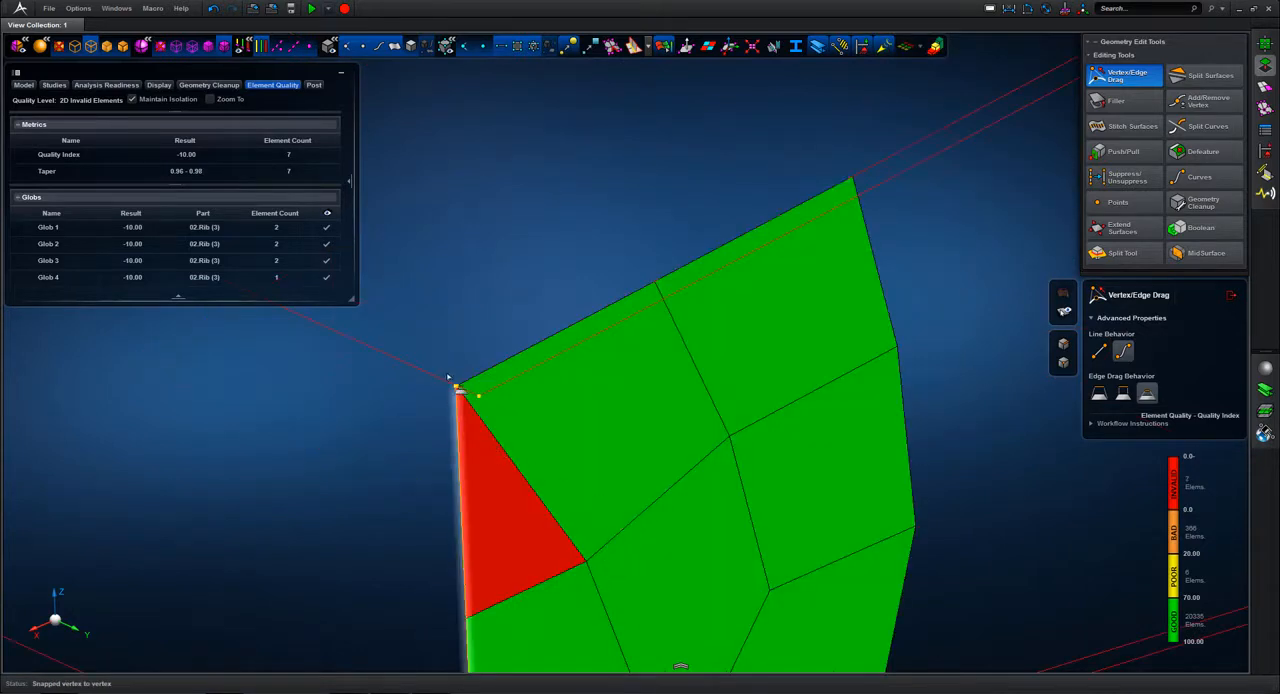
{"action": "scroll", "coordinate": [446, 376], "scroll_direction": "up", "scroll_amount": 5}
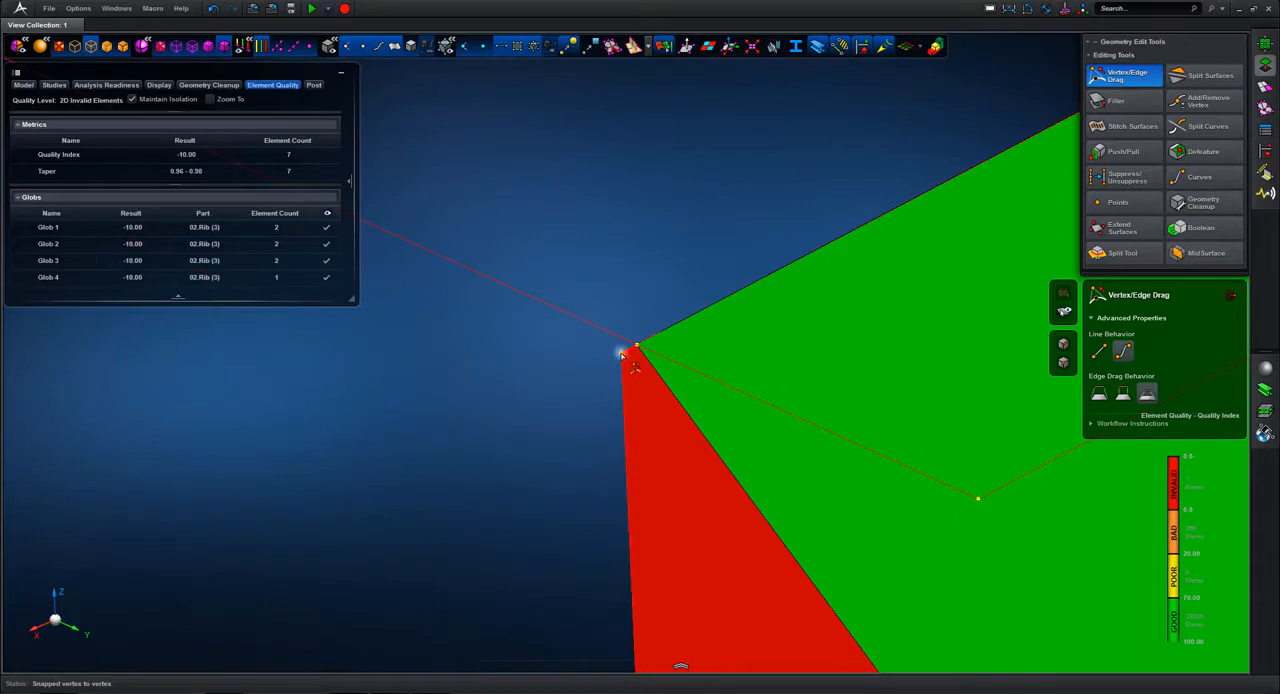
{"action": "left_click_drag", "start_coordinate": [636, 350], "coordinate": [684, 244]}
{"action": "key", "text": "f"}
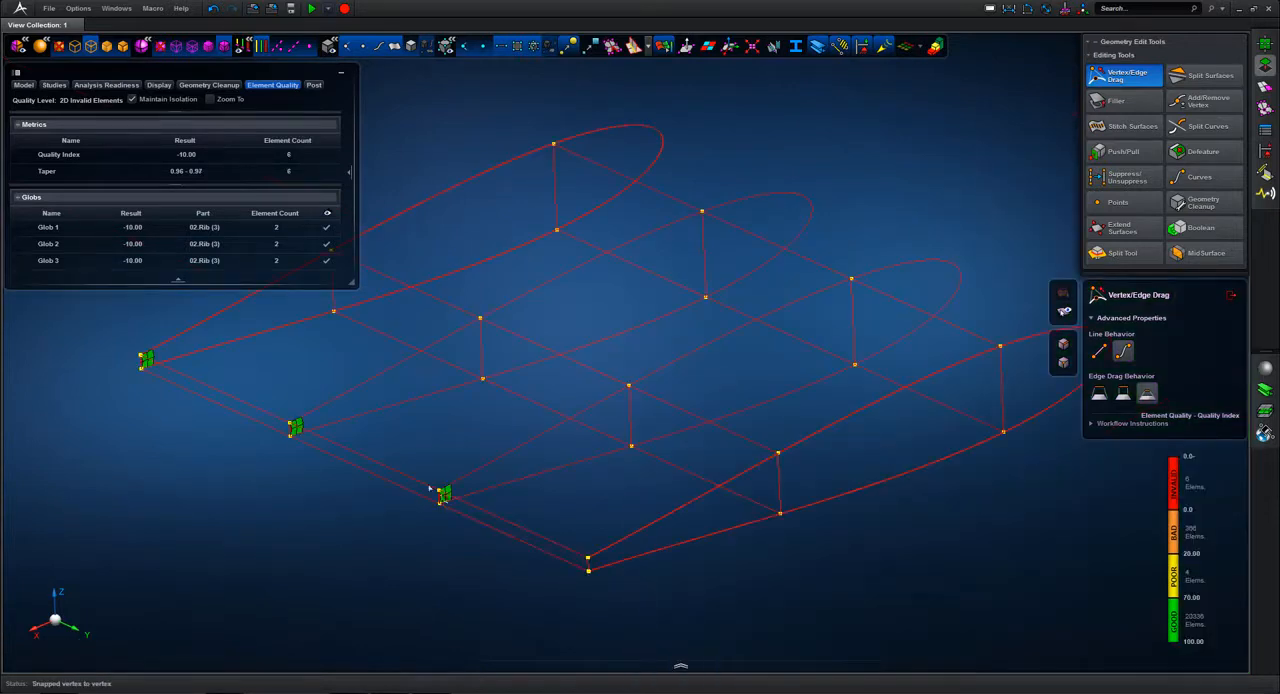
Step: Snap the upper and lower trailing-edge vertices of the second rib from the near end onto their adjacent vertices
{"action": "middle_click_drag", "start_coordinate": [422, 475], "coordinate": [450, 523]}
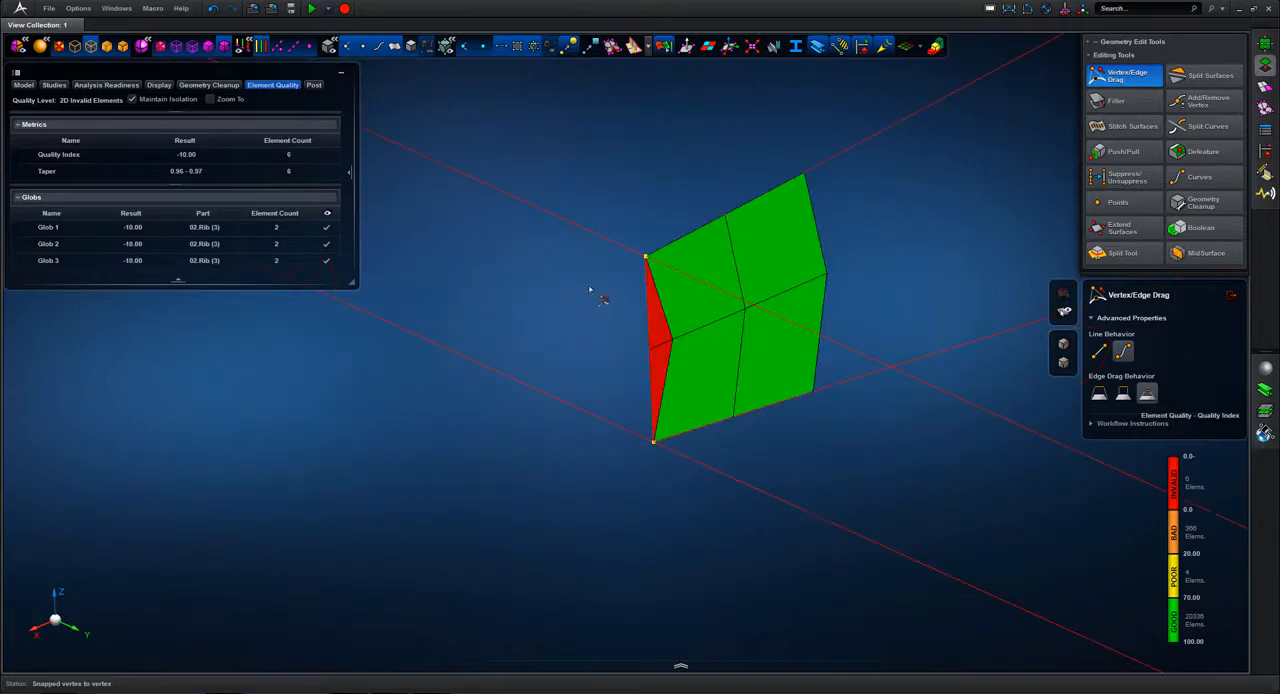
{"action": "middle_click_drag", "start_coordinate": [650, 267], "coordinate": [654, 271]}
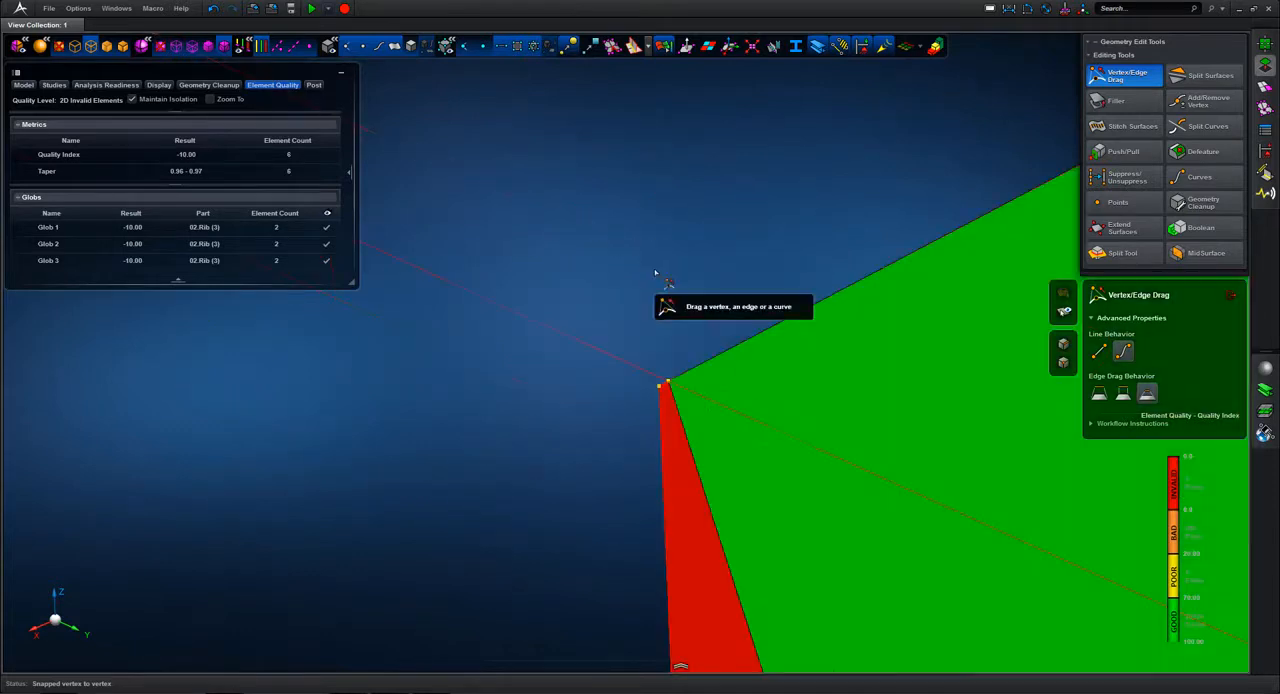
{"action": "left_click", "coordinate": [665, 384]}
{"action": "key", "text": "f"}
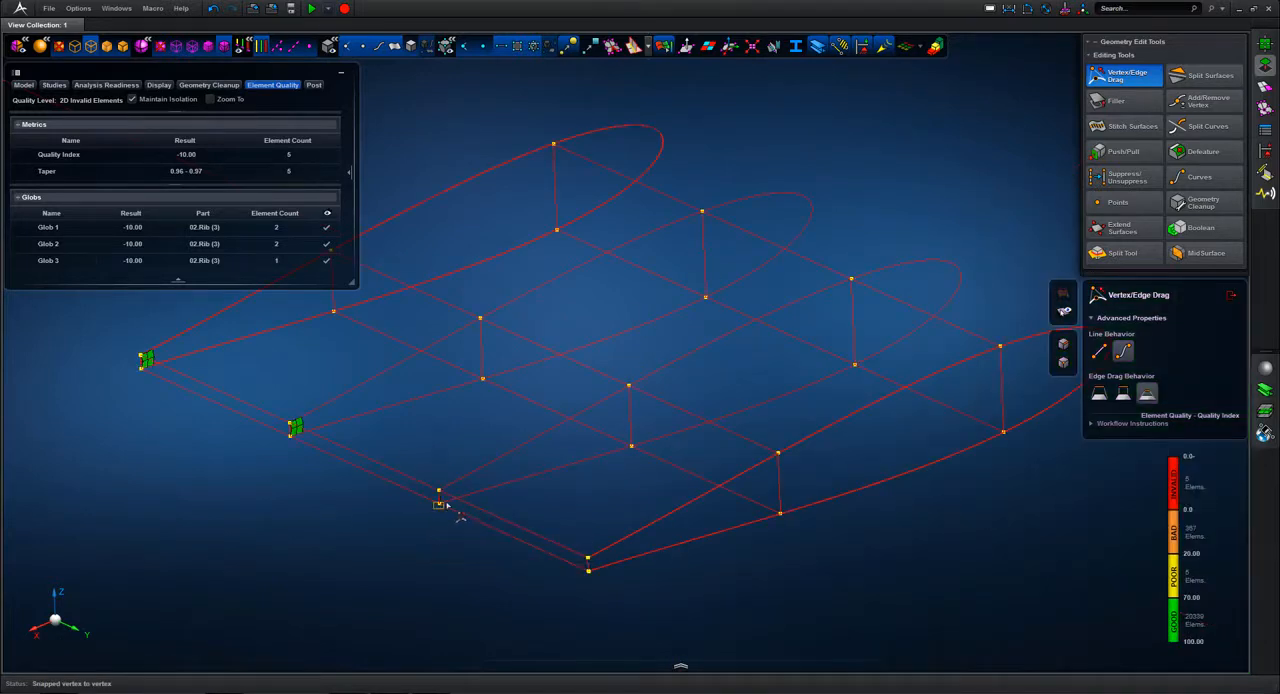
{"action": "middle_click_drag", "start_coordinate": [451, 511], "coordinate": [436, 496]}
{"action": "left_click_drag", "start_coordinate": [482, 375], "coordinate": [511, 439]}
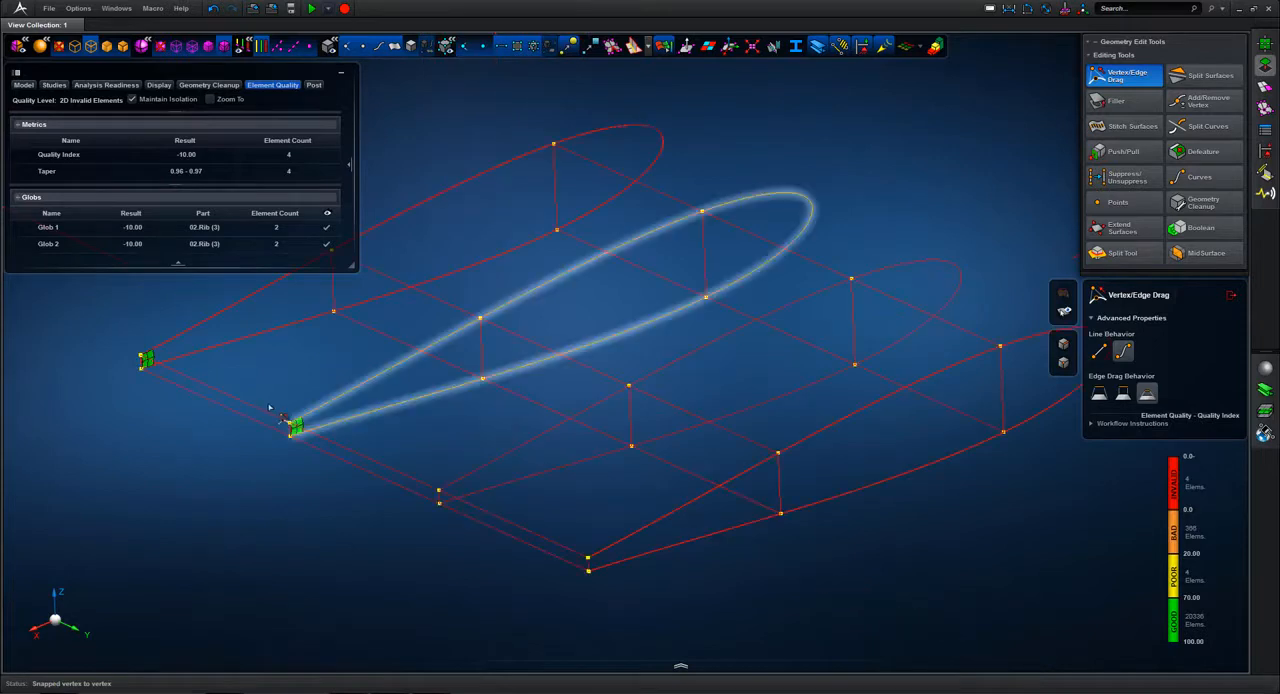
Step: Snap the upper and lower trailing-edge vertices of the third rib from the near end onto their adjacent vertices
{"action": "left_click_drag", "start_coordinate": [305, 450], "coordinate": [307, 450]}
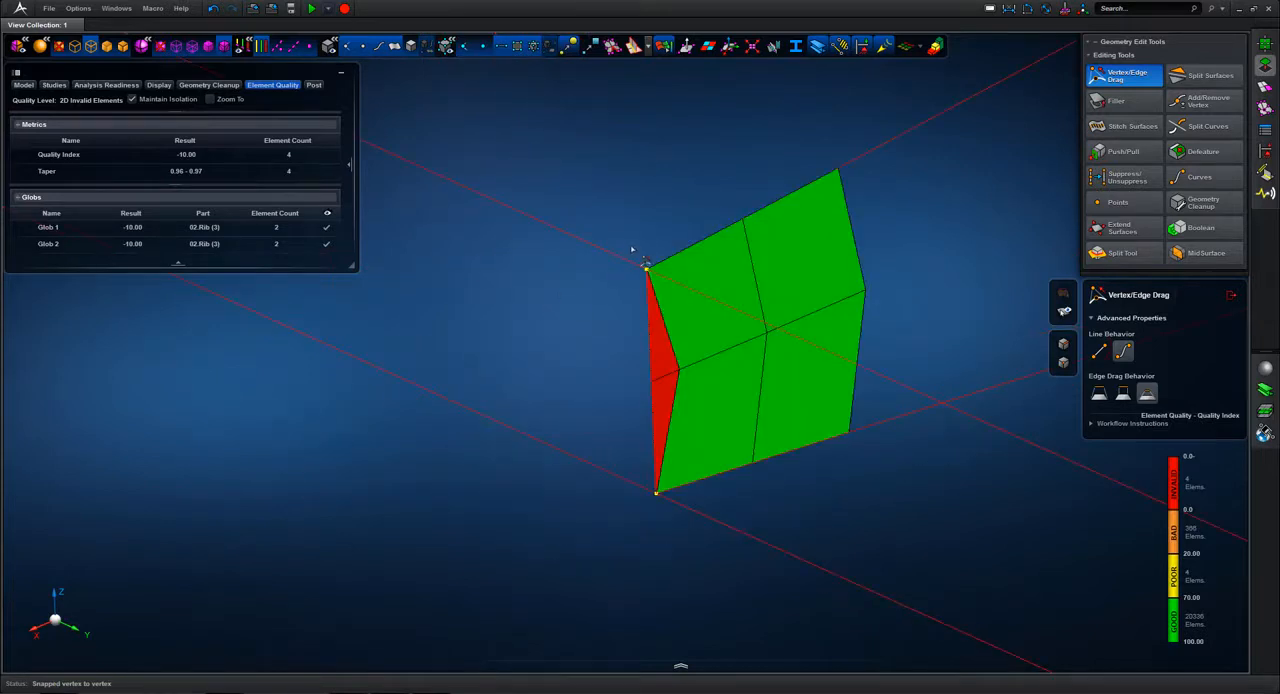
{"action": "scroll", "coordinate": [646, 266], "scroll_direction": "up", "scroll_amount": 5}
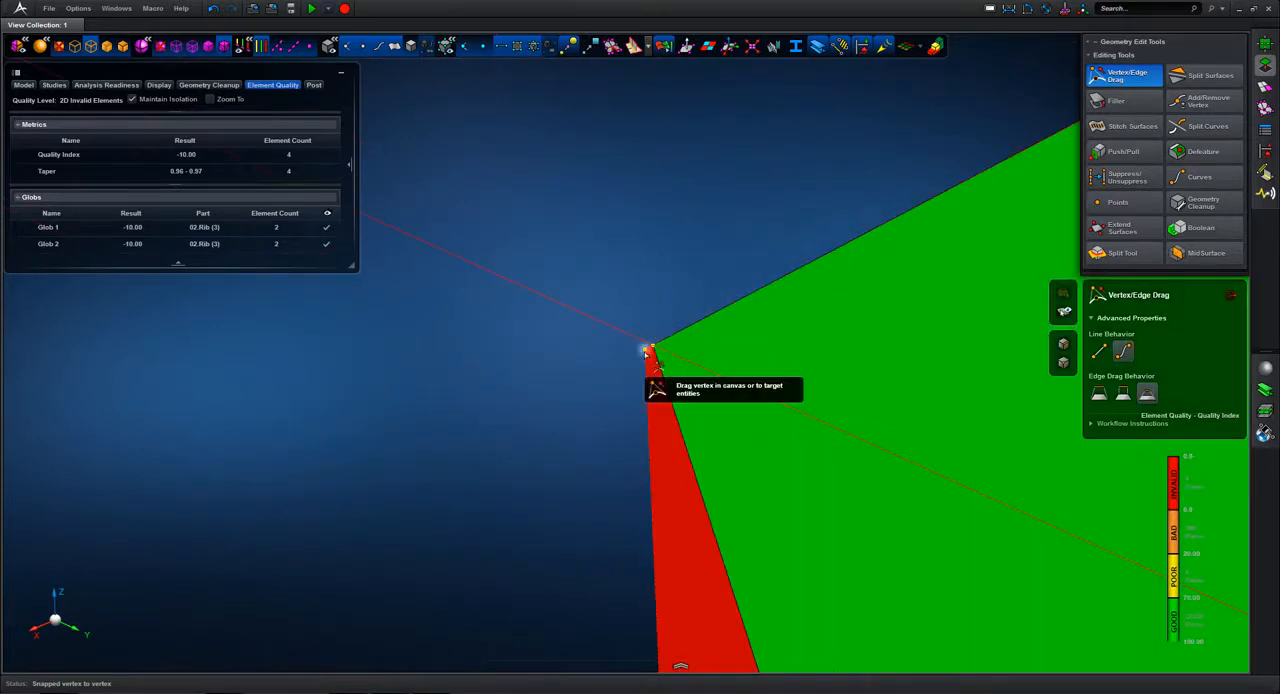
{"action": "left_click_drag", "start_coordinate": [646, 350], "coordinate": [653, 346]}
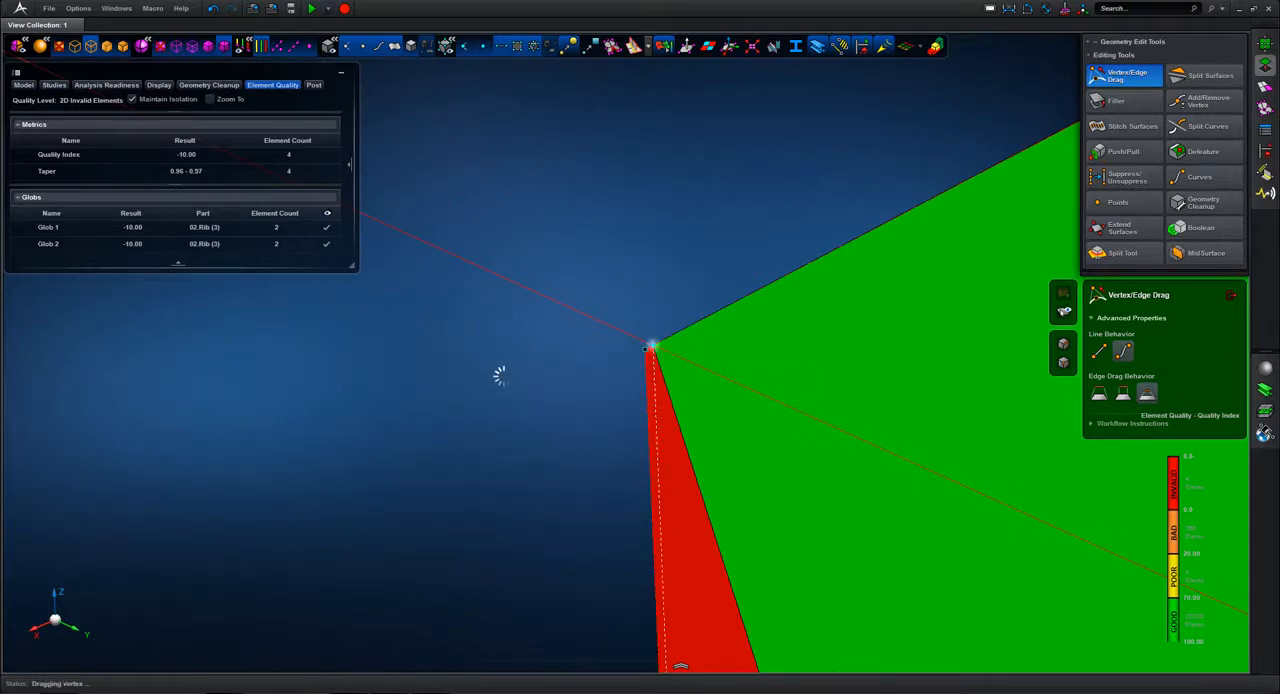
{"action": "key", "text": "f"}
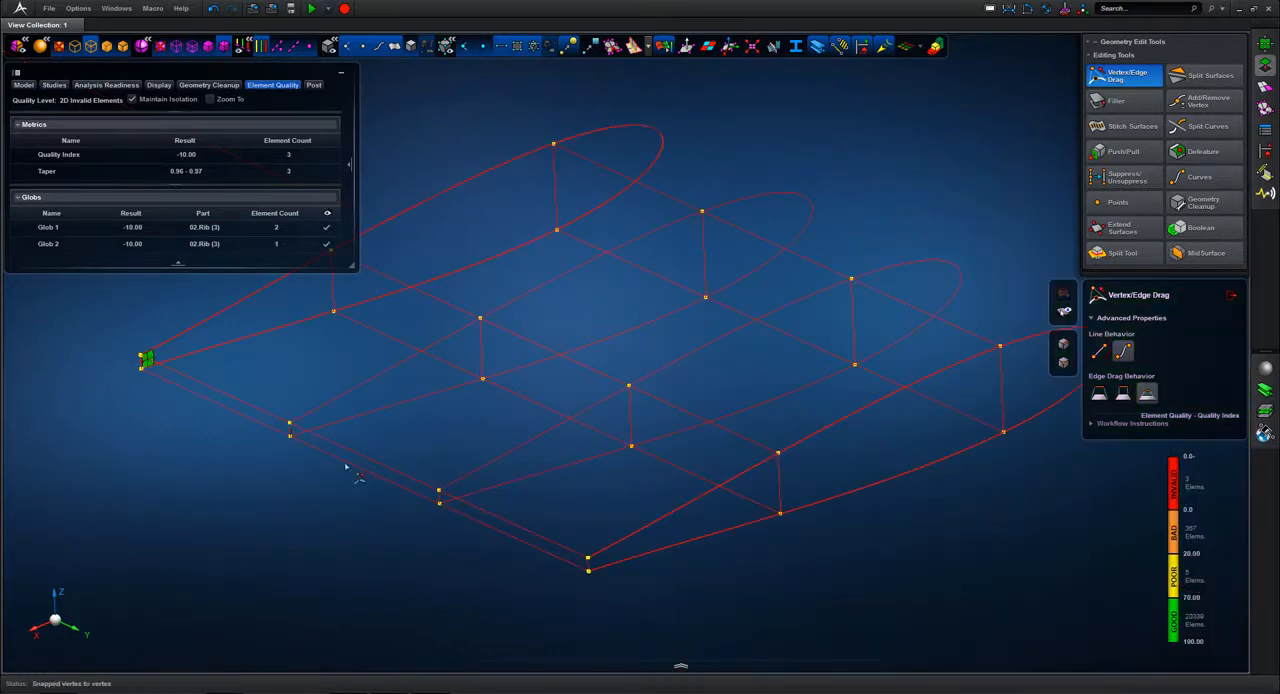
{"action": "middle_click_drag", "start_coordinate": [299, 435], "coordinate": [329, 389]}
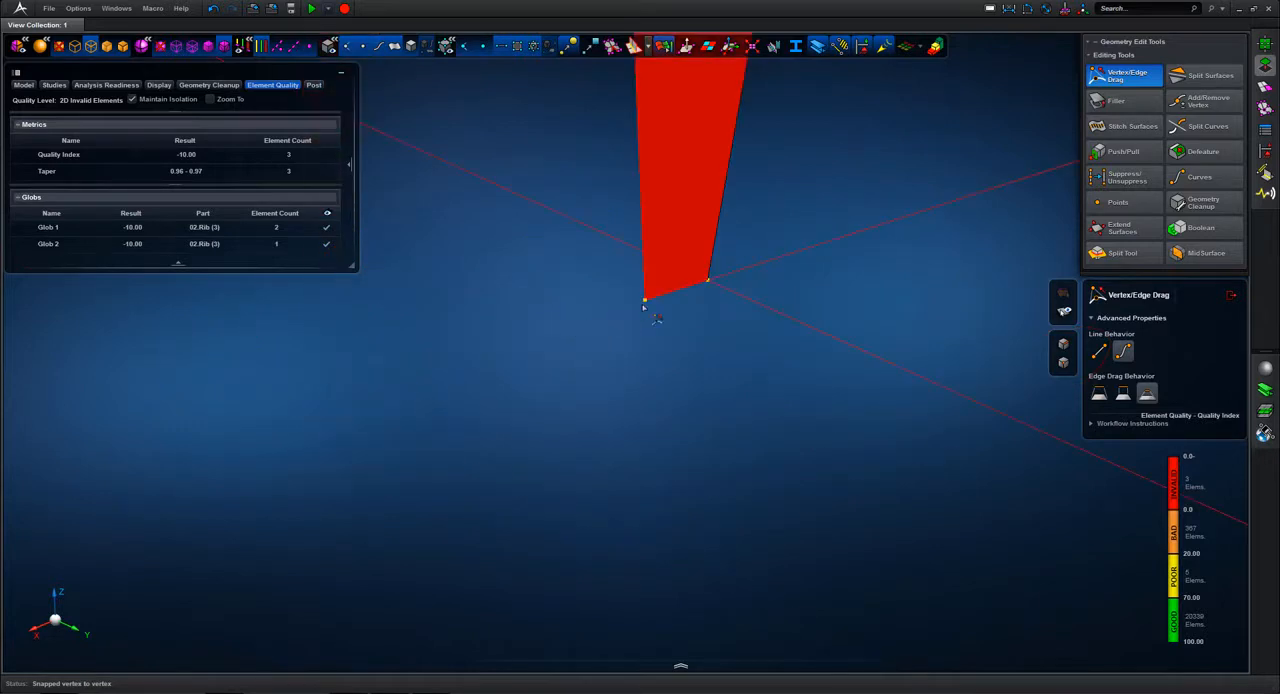
{"action": "left_click_drag", "start_coordinate": [645, 300], "coordinate": [707, 281]}
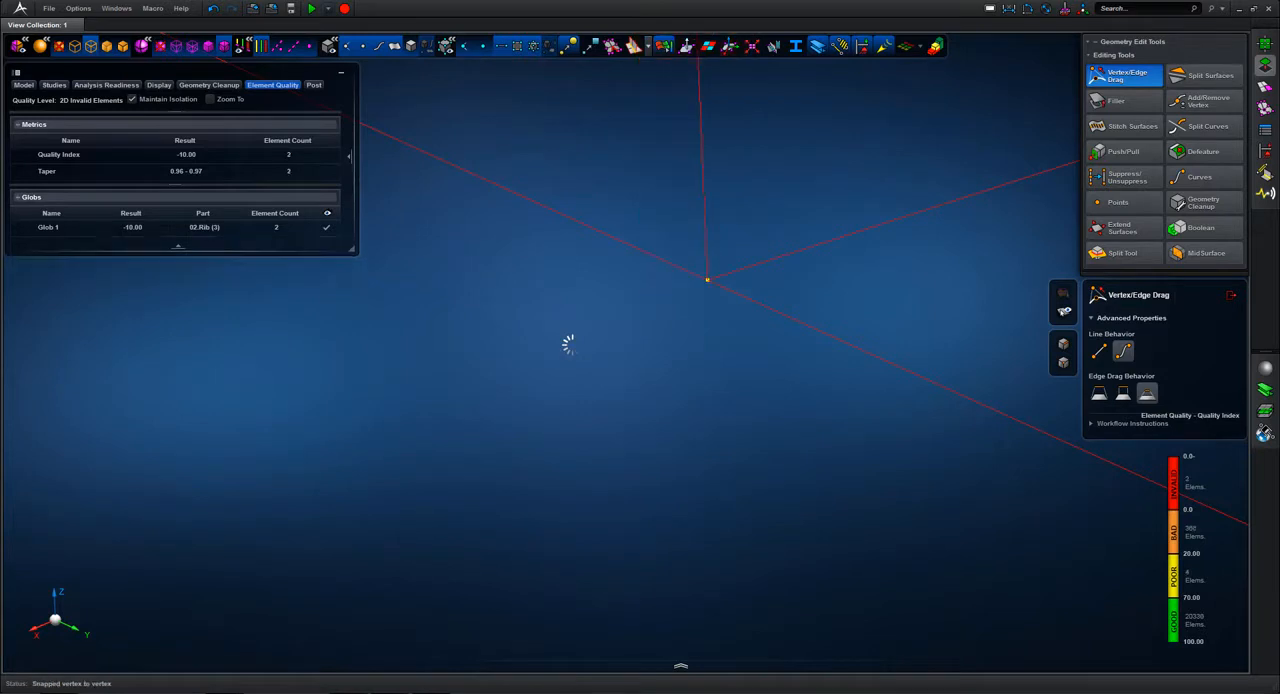
{"action": "key", "text": "f"}
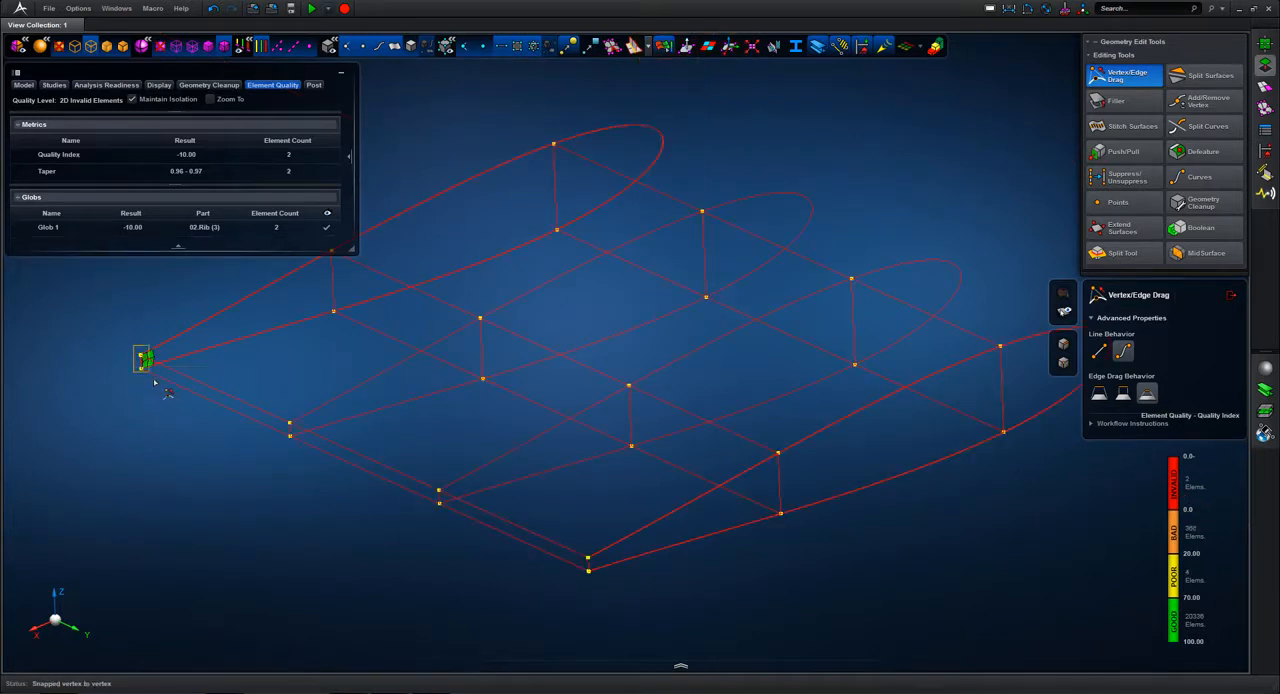
Step: Snap the upper and lower trailing-edge vertices of the far end rib onto their adjacent vertices, clearing its invalid elements
{"action": "left_click_drag", "start_coordinate": [152, 379], "coordinate": [158, 384]}
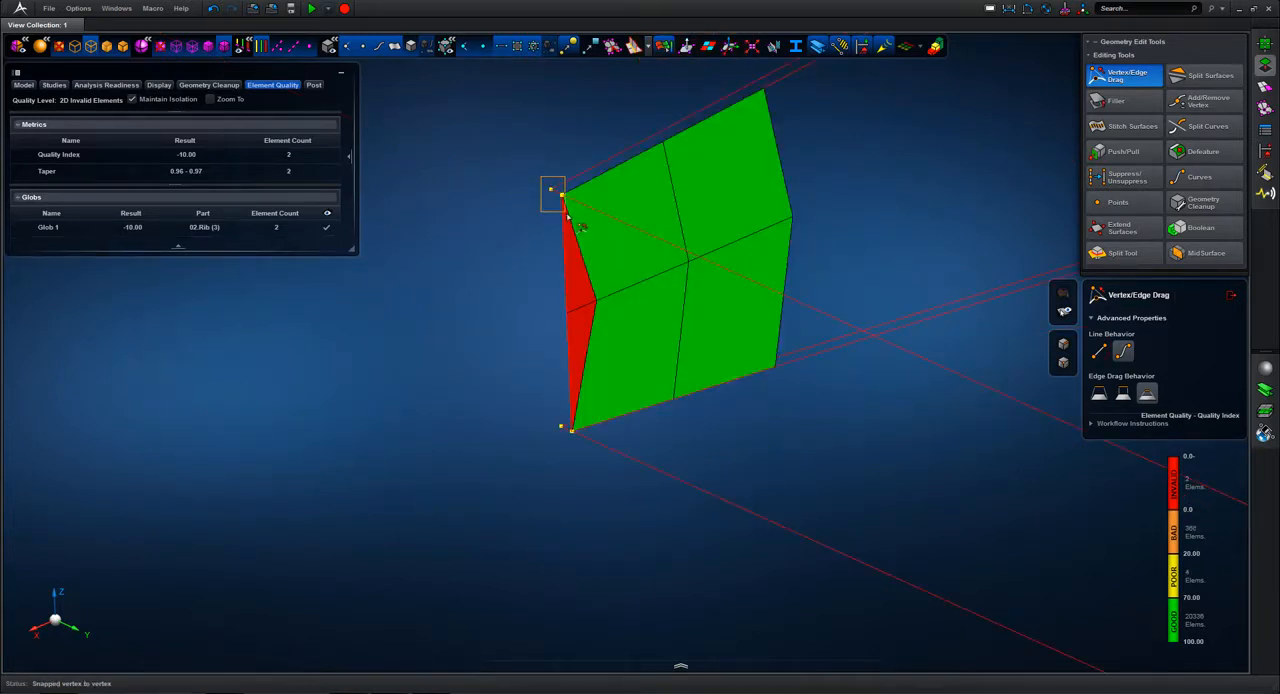
{"action": "scroll", "coordinate": [571, 206], "scroll_direction": "up", "scroll_amount": 10}
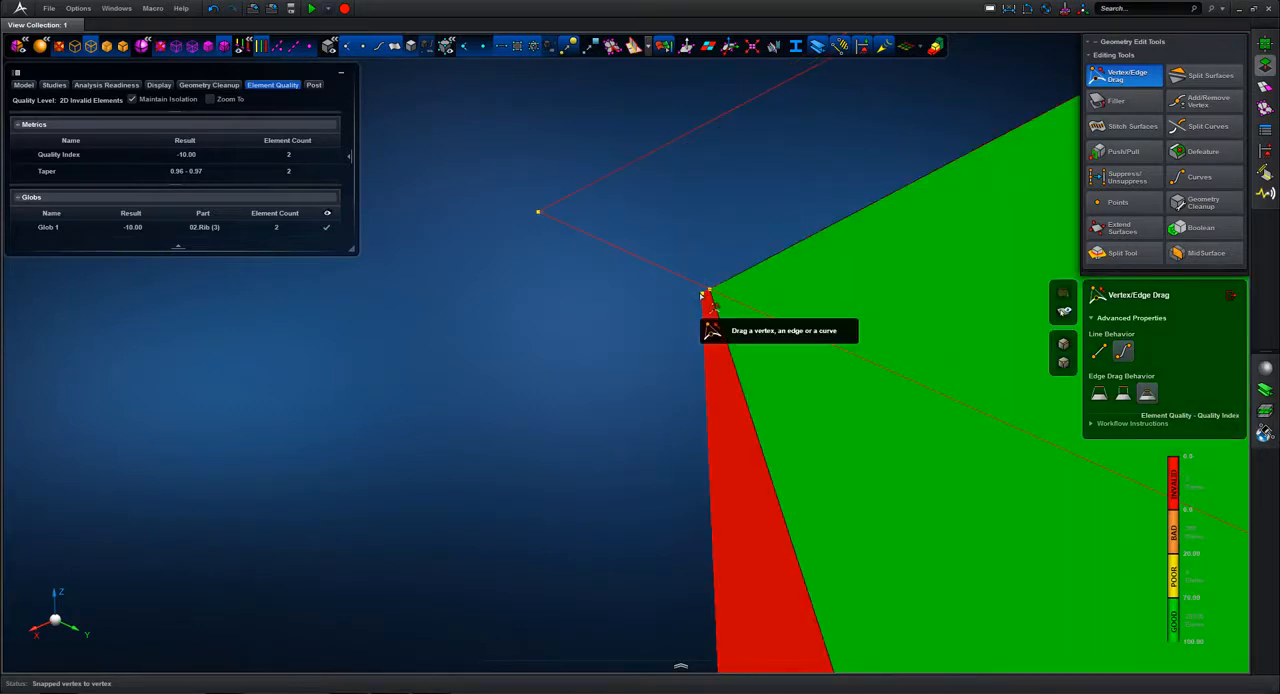
{"action": "left_click_drag", "start_coordinate": [702, 295], "coordinate": [709, 290]}
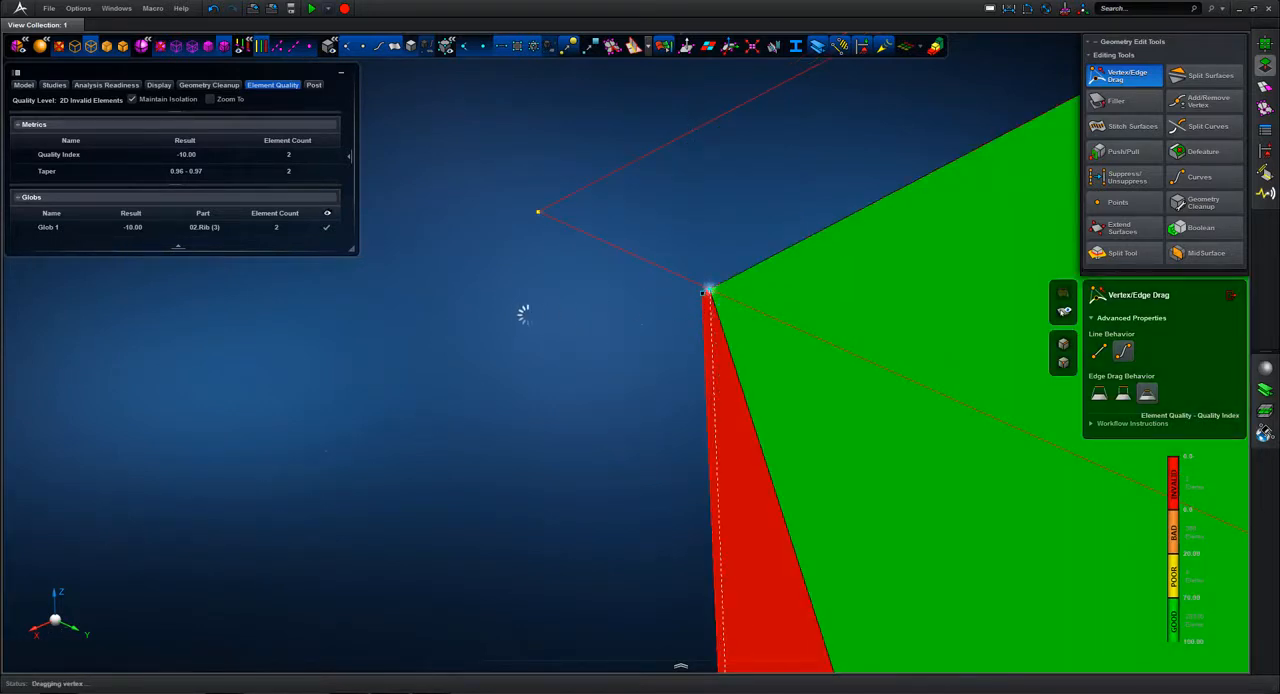
{"action": "key", "text": "f"}
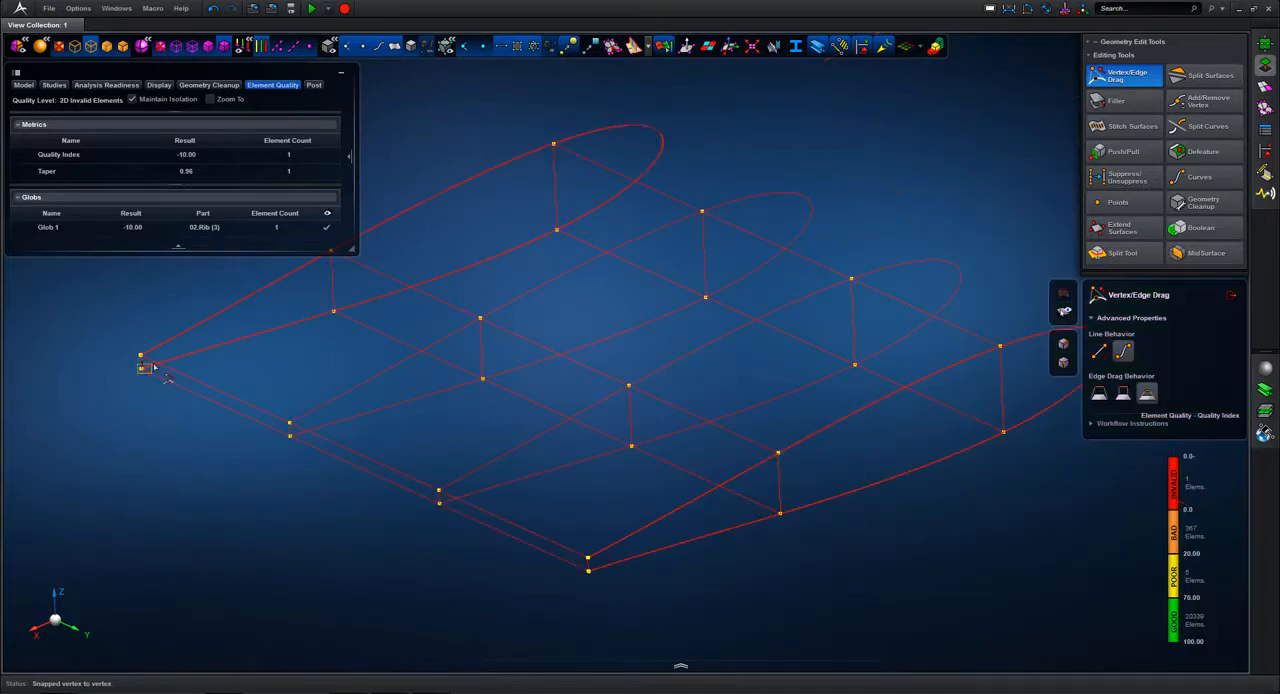
{"action": "scroll", "coordinate": [155, 368], "scroll_direction": "up", "scroll_amount": 10}
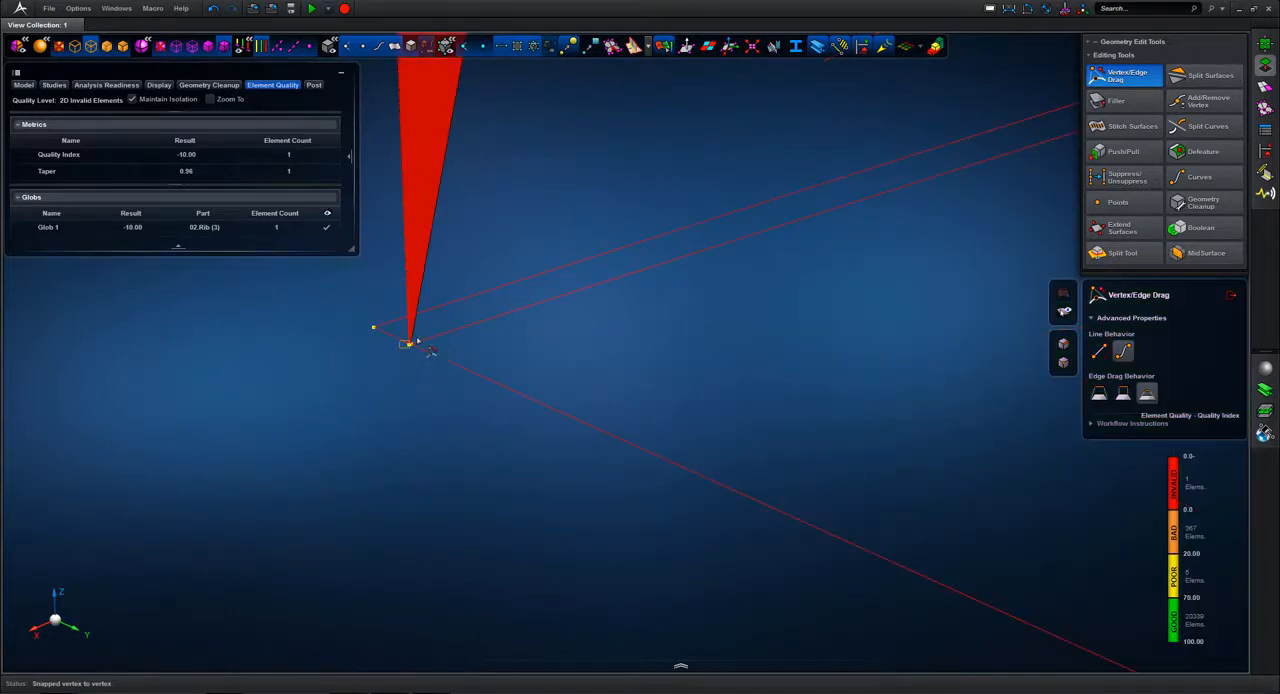
{"action": "scroll", "coordinate": [415, 341], "scroll_direction": "up", "scroll_amount": 5}
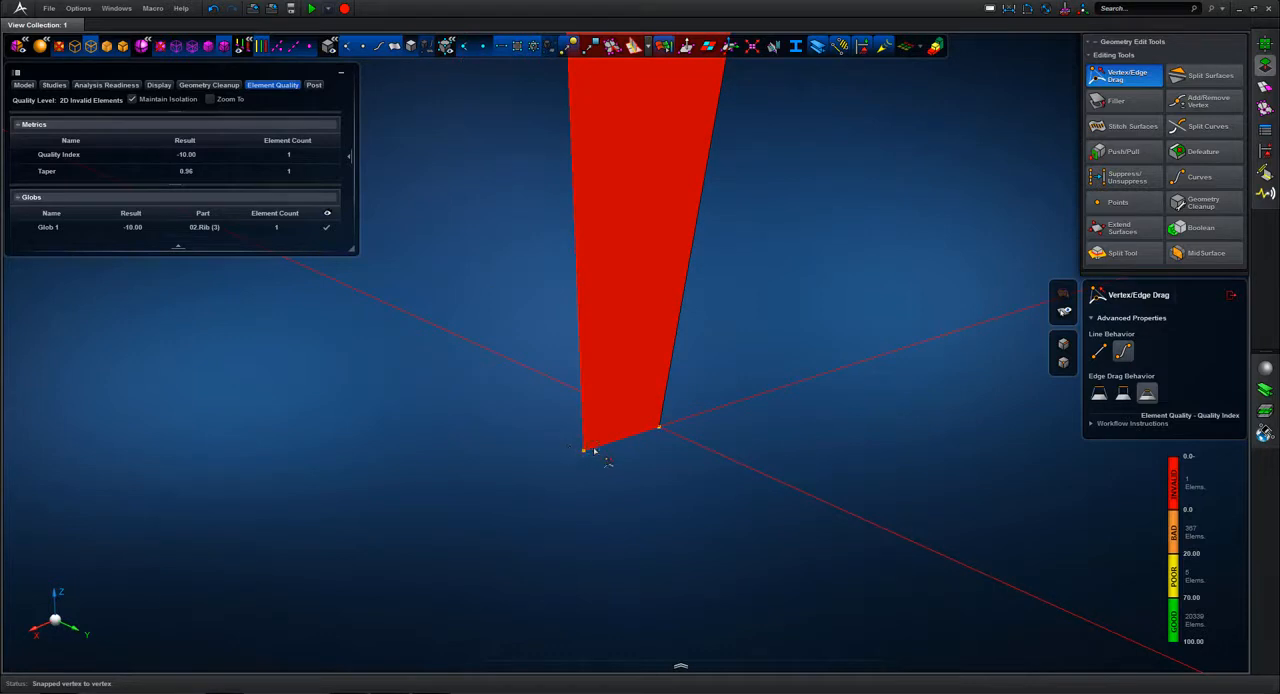
{"action": "left_click", "coordinate": [658, 427]}
{"action": "left_click_drag", "start_coordinate": [627, 515], "coordinate": [627, 515]}
{"action": "key", "text": "f"}
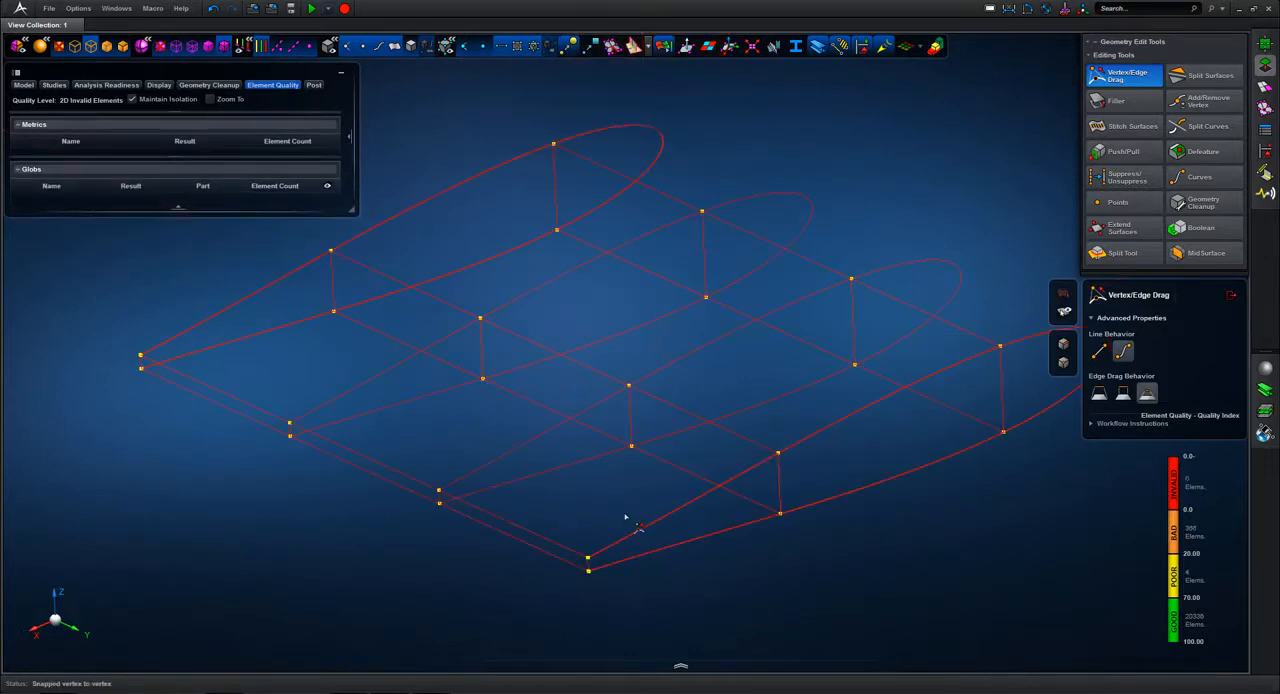
Step: Close Vertex/Edge Drag, refresh the Quality Index display, and isolate the bad elements along the skin's end edges
{"action": "left_click", "coordinate": [1232, 297]}
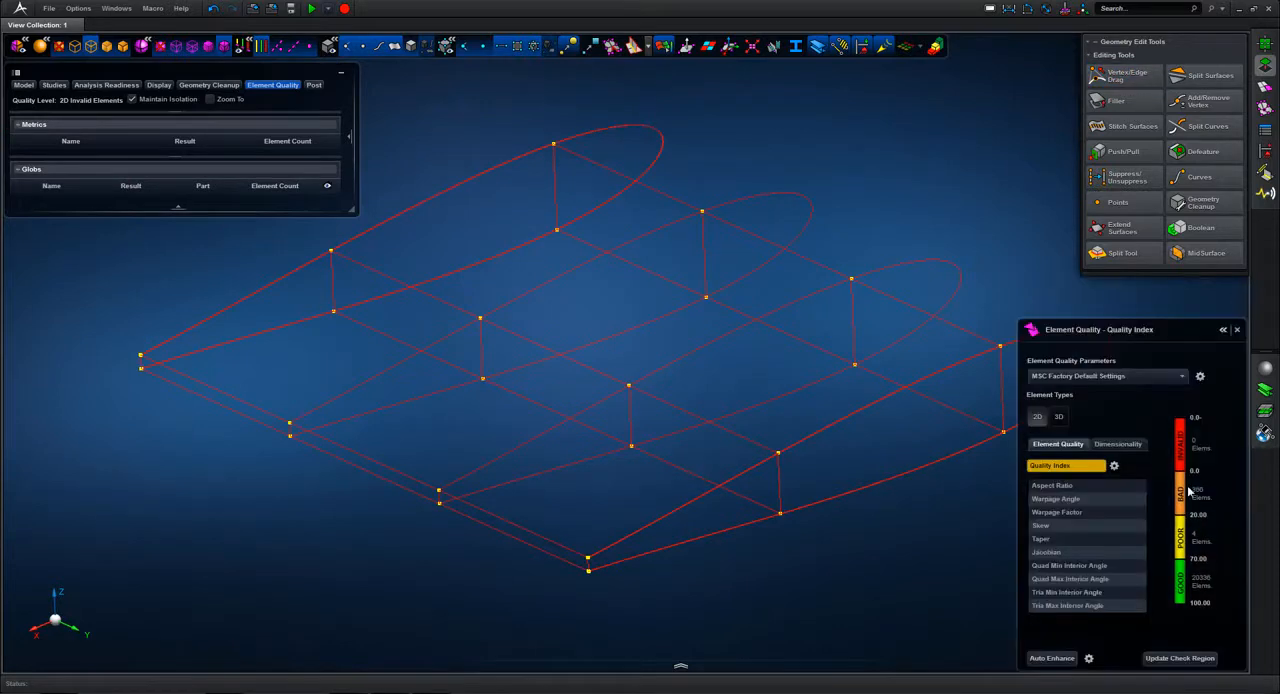
{"action": "right_click", "coordinate": [1174, 530]}
{"action": "left_click", "coordinate": [1128, 549]}
{"action": "left_click", "coordinate": [667, 50]}
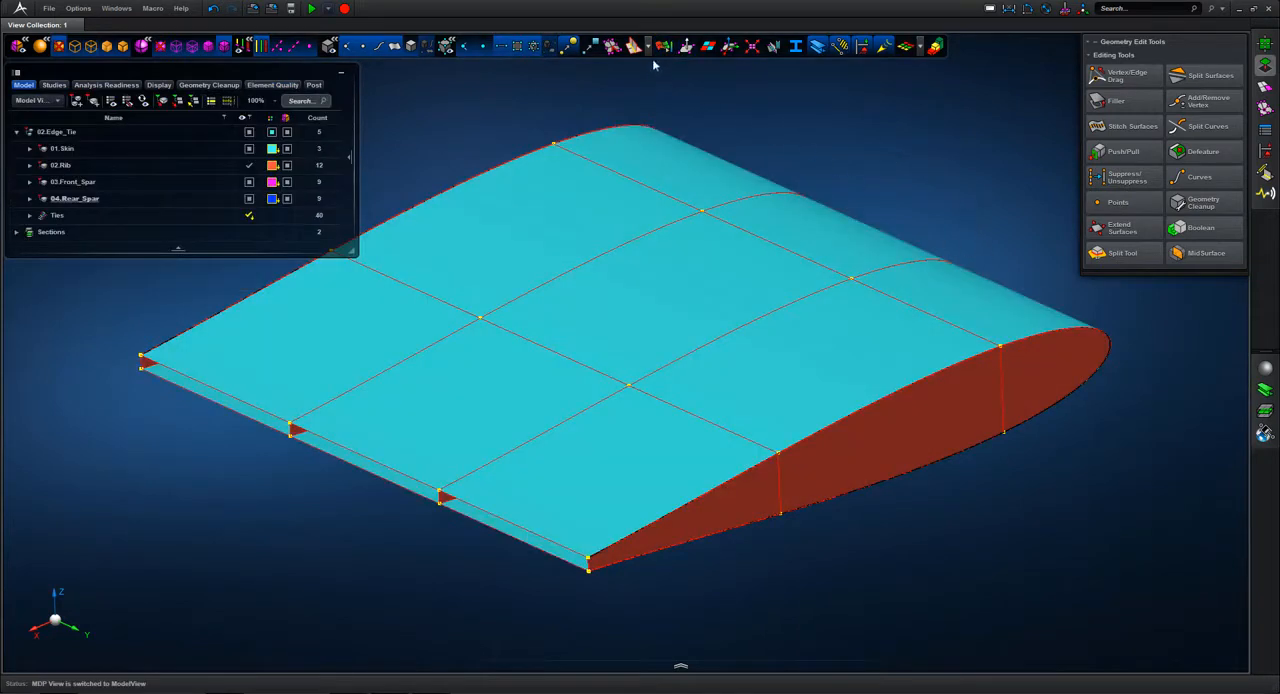
{"action": "left_click", "coordinate": [664, 48]}
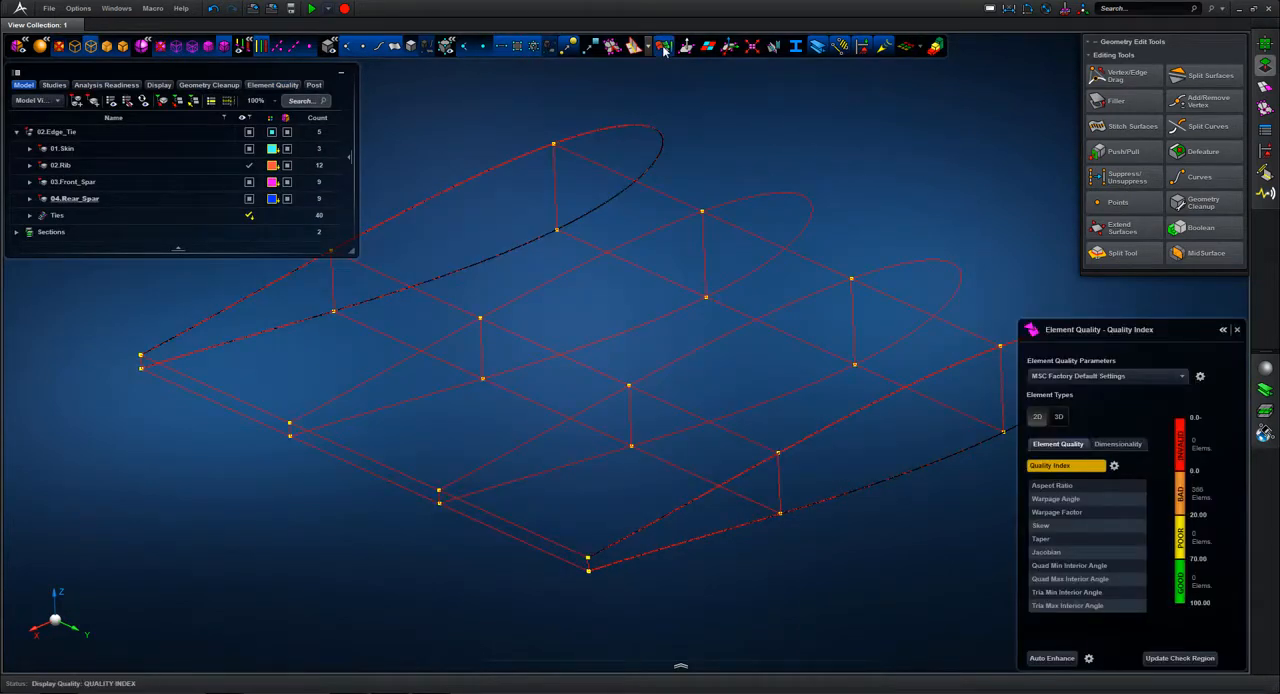
{"action": "left_click", "coordinate": [750, 49]}
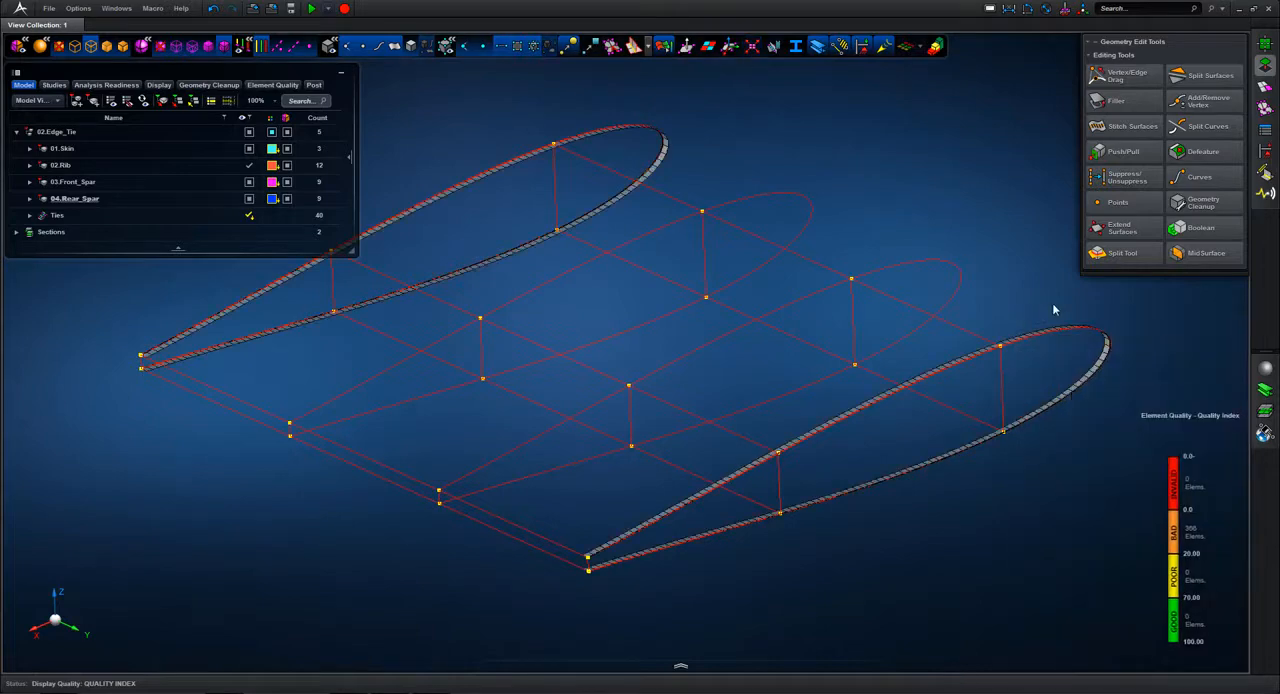
Step: Snap the skin's edge at the near end rib up to the adjacent surface with Vertex/Edge Drag, removing the sliver strip
{"action": "right_click_drag", "start_coordinate": [1008, 301], "coordinate": [1110, 406]}
{"action": "middle_click_drag", "start_coordinate": [968, 217], "coordinate": [967, 350]}
{"action": "left_click", "coordinate": [1125, 75]}
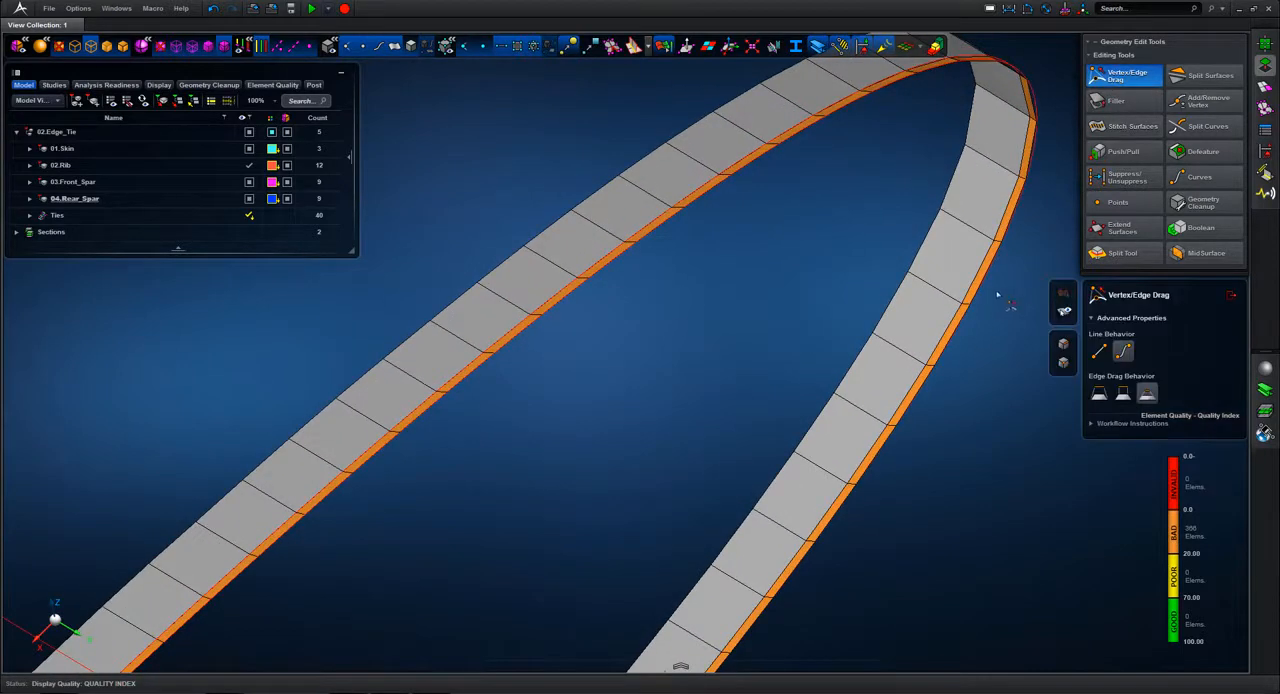
{"action": "left_click_drag", "start_coordinate": [976, 298], "coordinate": [887, 279]}
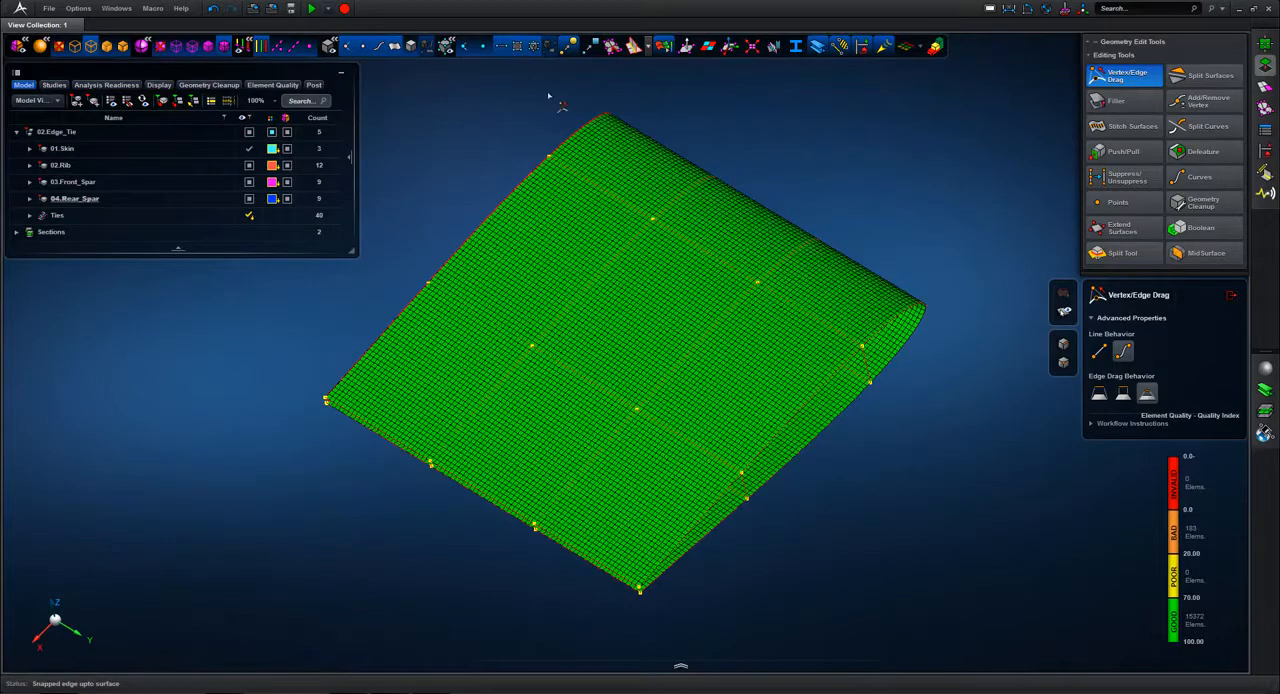
Step: Snap the skin's edge at the opposite wing end up to the surface, removing the sliver strip there
{"action": "scroll", "coordinate": [598, 167], "scroll_direction": "up", "scroll_amount": 6}
{"action": "middle_click_drag", "start_coordinate": [480, 177], "coordinate": [580, 230]}
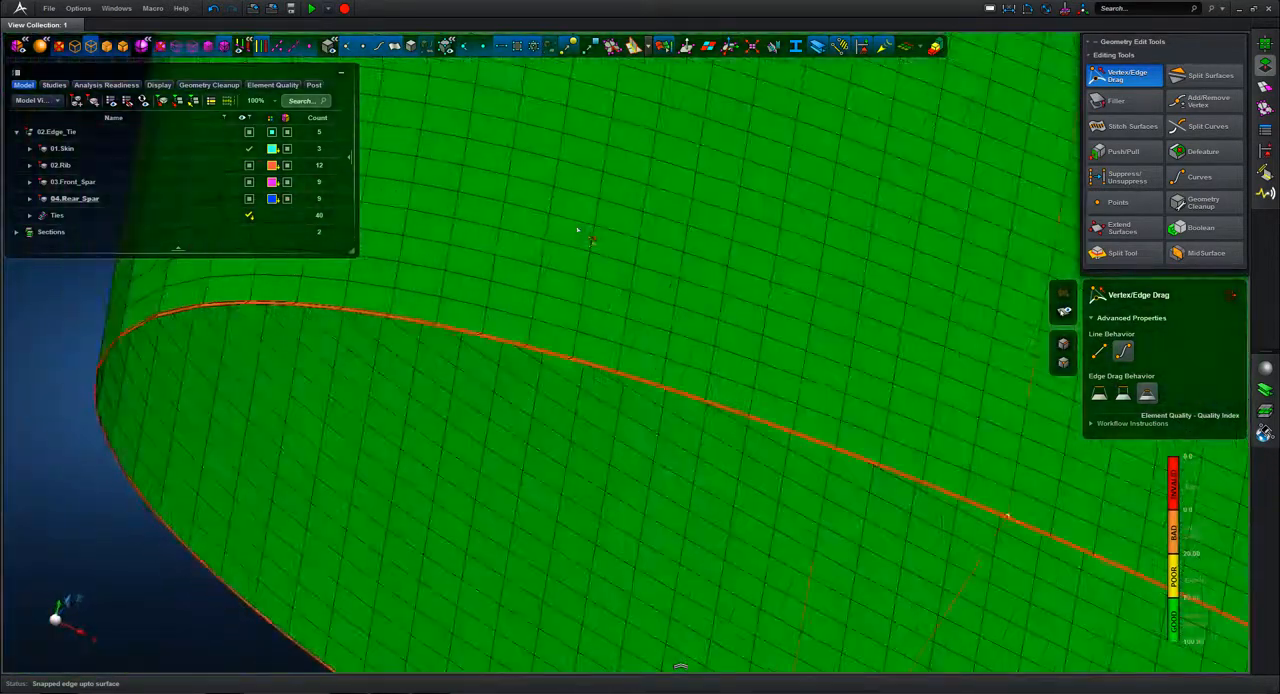
{"action": "scroll", "coordinate": [580, 230], "scroll_direction": "down", "scroll_amount": 5}
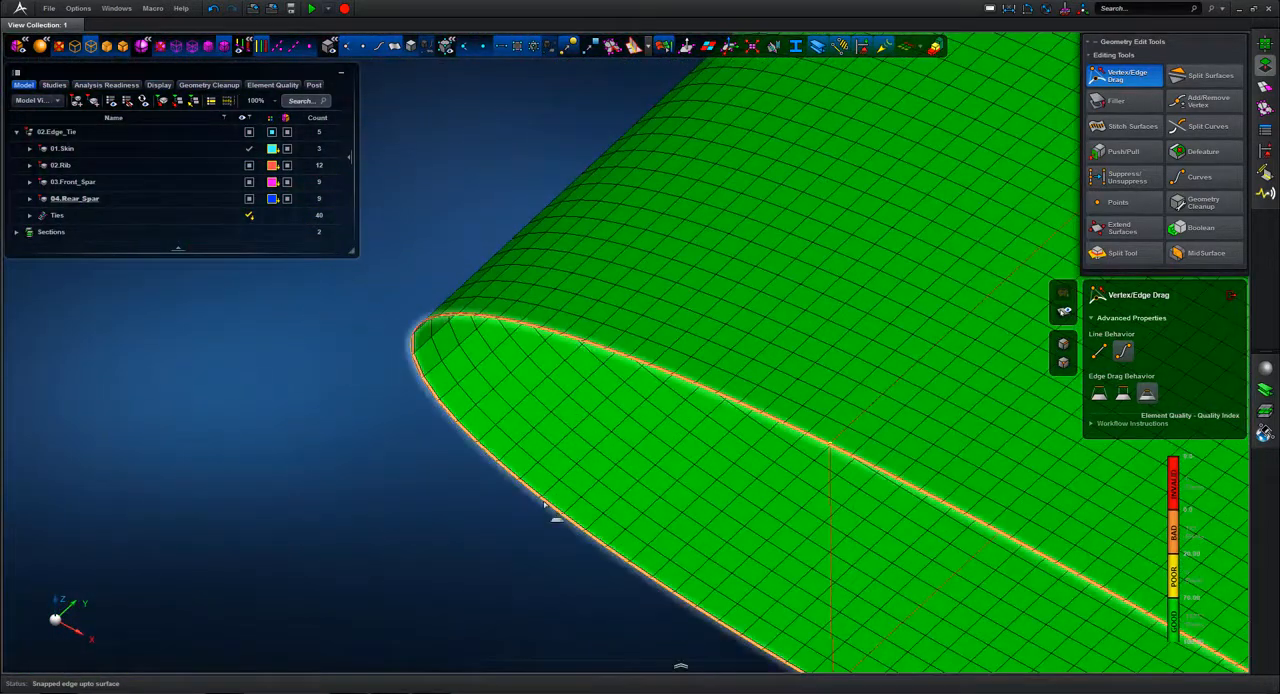
{"action": "left_click_drag", "start_coordinate": [551, 505], "coordinate": [373, 434]}
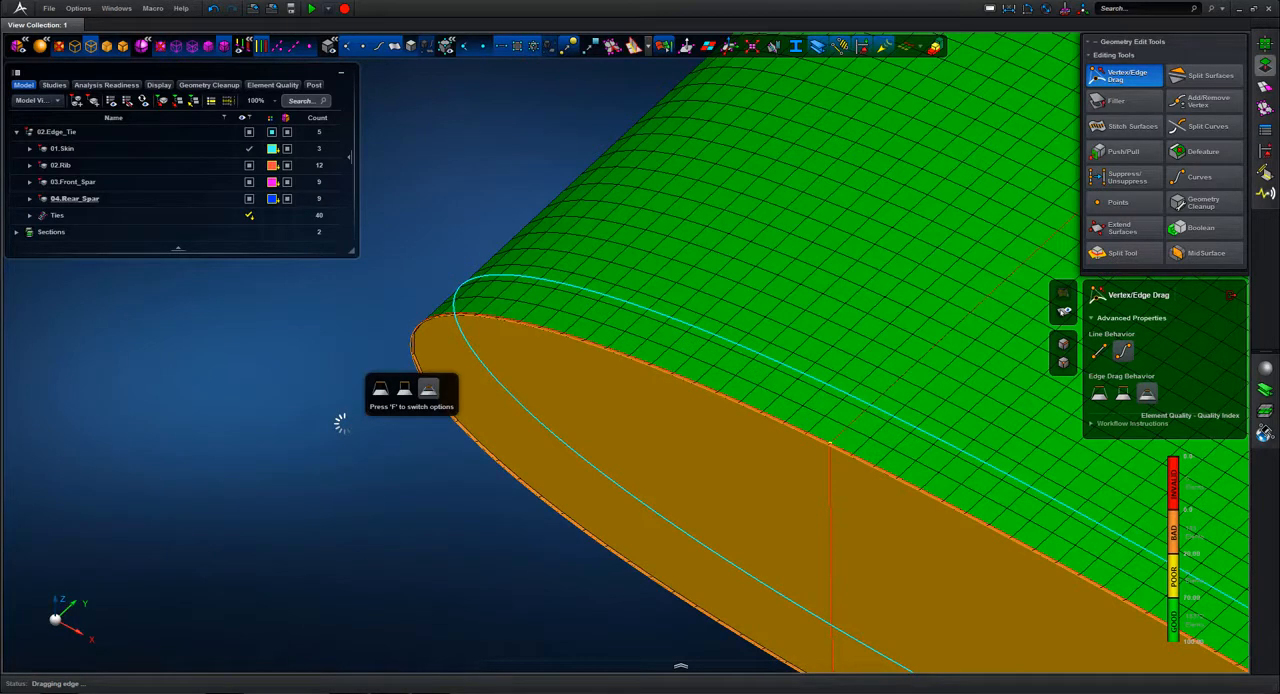
{"action": "left_click_drag", "start_coordinate": [340, 423], "coordinate": [340, 423]}
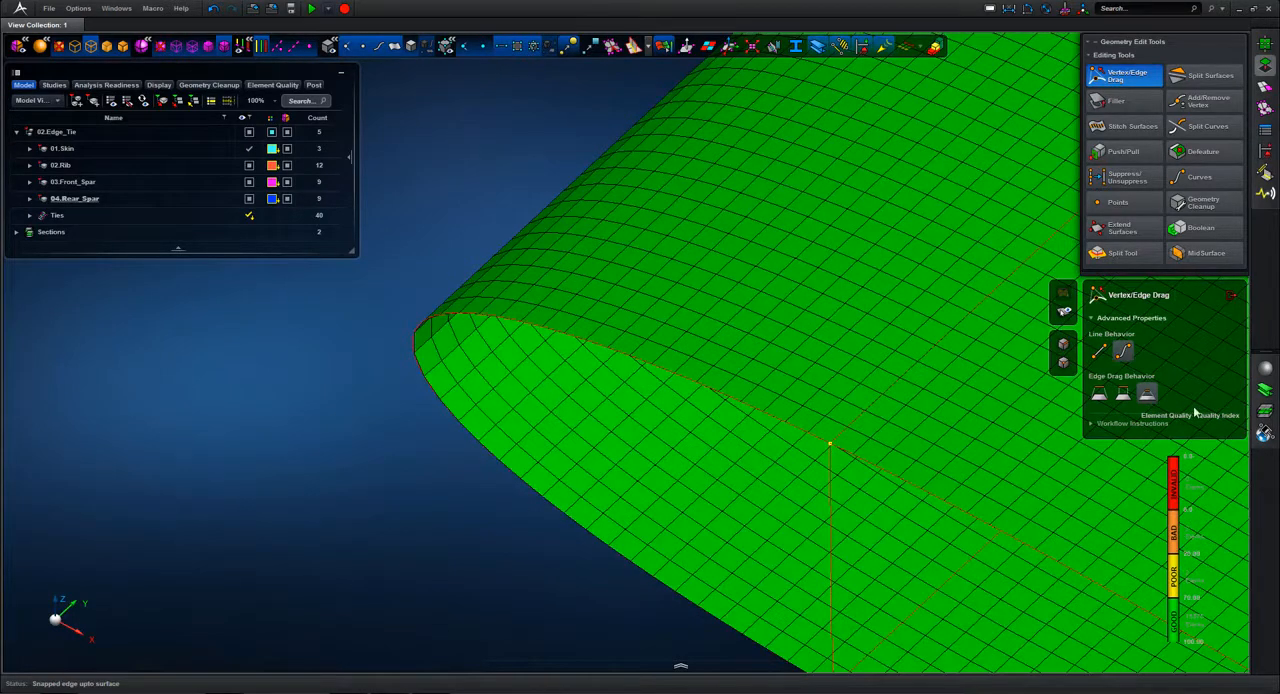
Step: Close Vertex/Edge Drag, turn off the element quality display, and show every part of 02.Edge_Tie
{"action": "left_click", "coordinate": [1235, 296]}
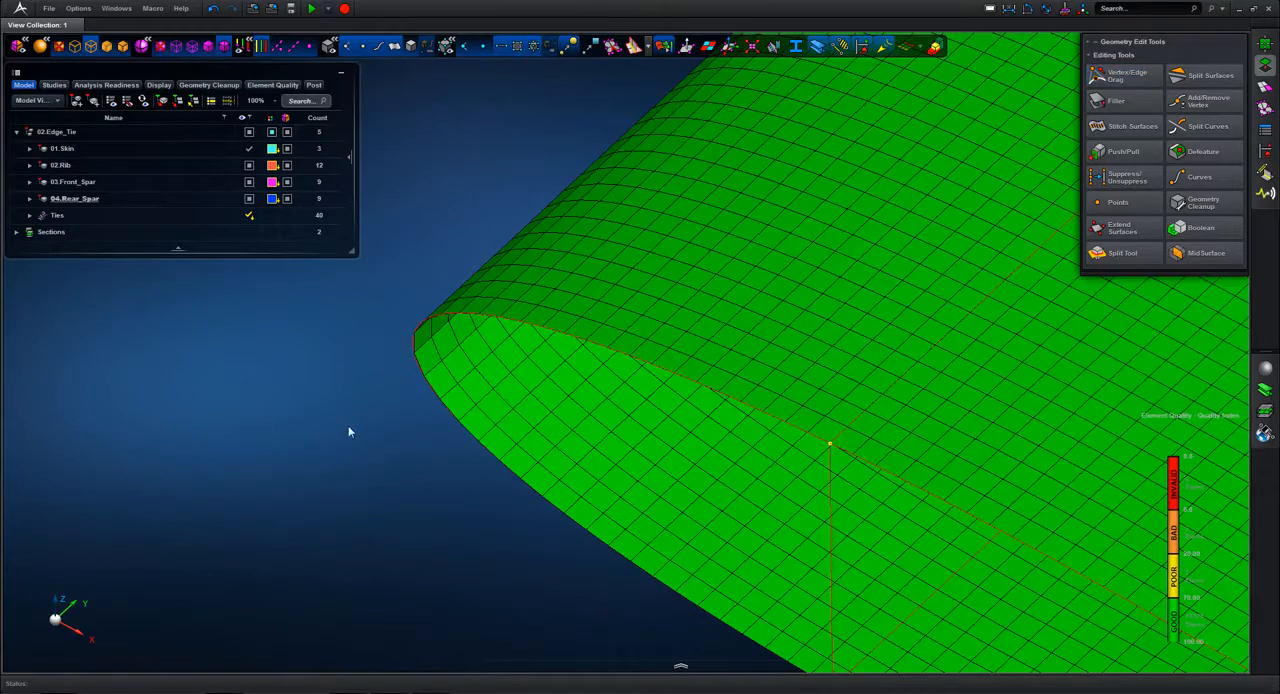
{"action": "key", "text": "f"}
{"action": "left_click", "coordinate": [348, 426]}
{"action": "left_click", "coordinate": [666, 47]}
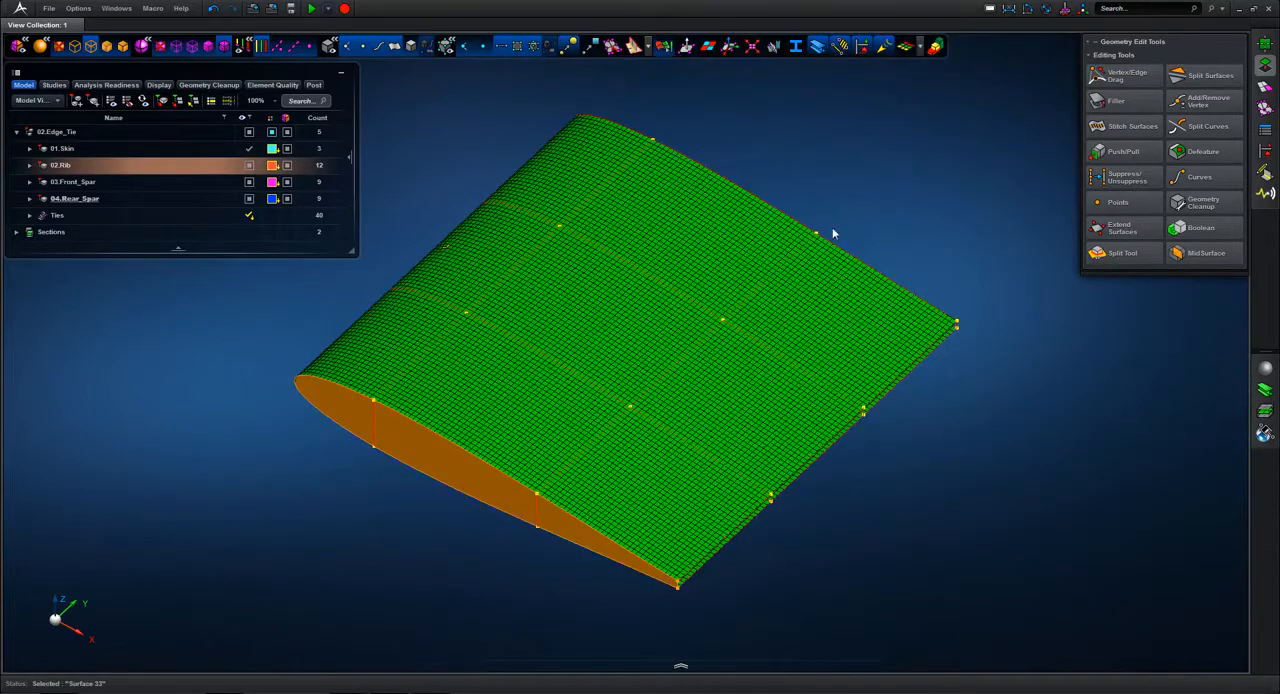
{"action": "middle_click_drag", "start_coordinate": [935, 323], "coordinate": [672, 212]}
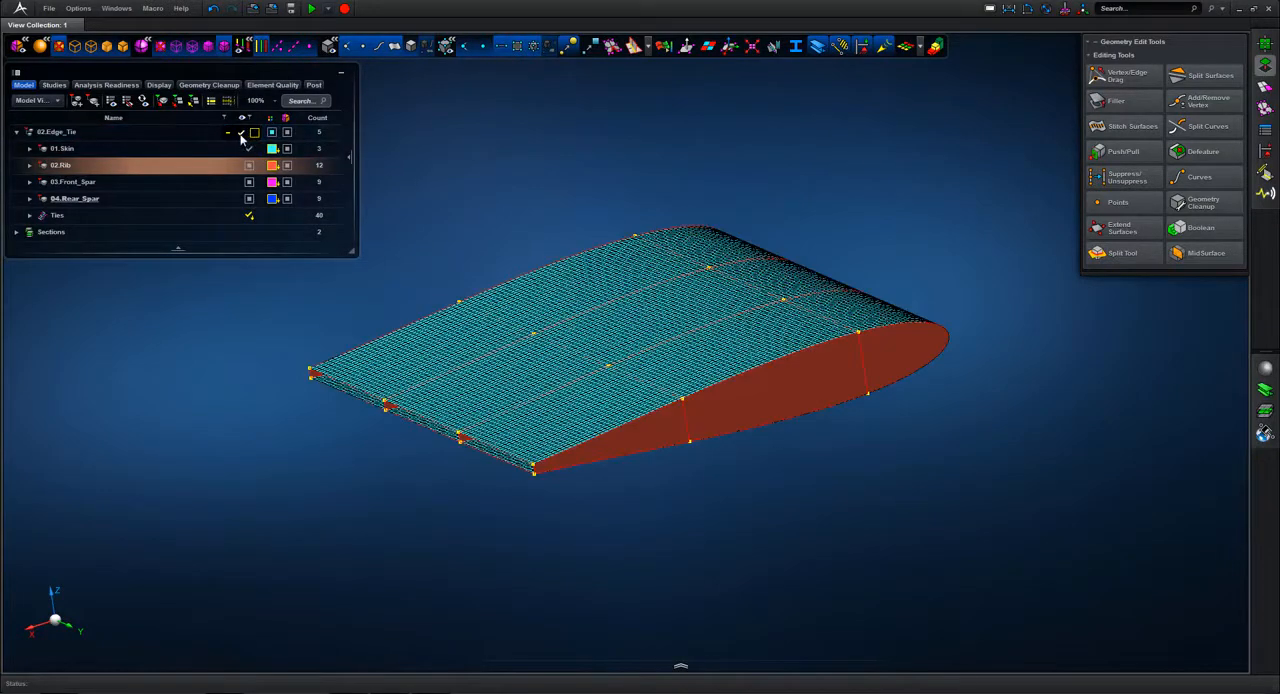
{"action": "left_click", "coordinate": [488, 138]}
{"action": "scroll", "coordinate": [489, 160], "scroll_direction": "up", "scroll_amount": 2}
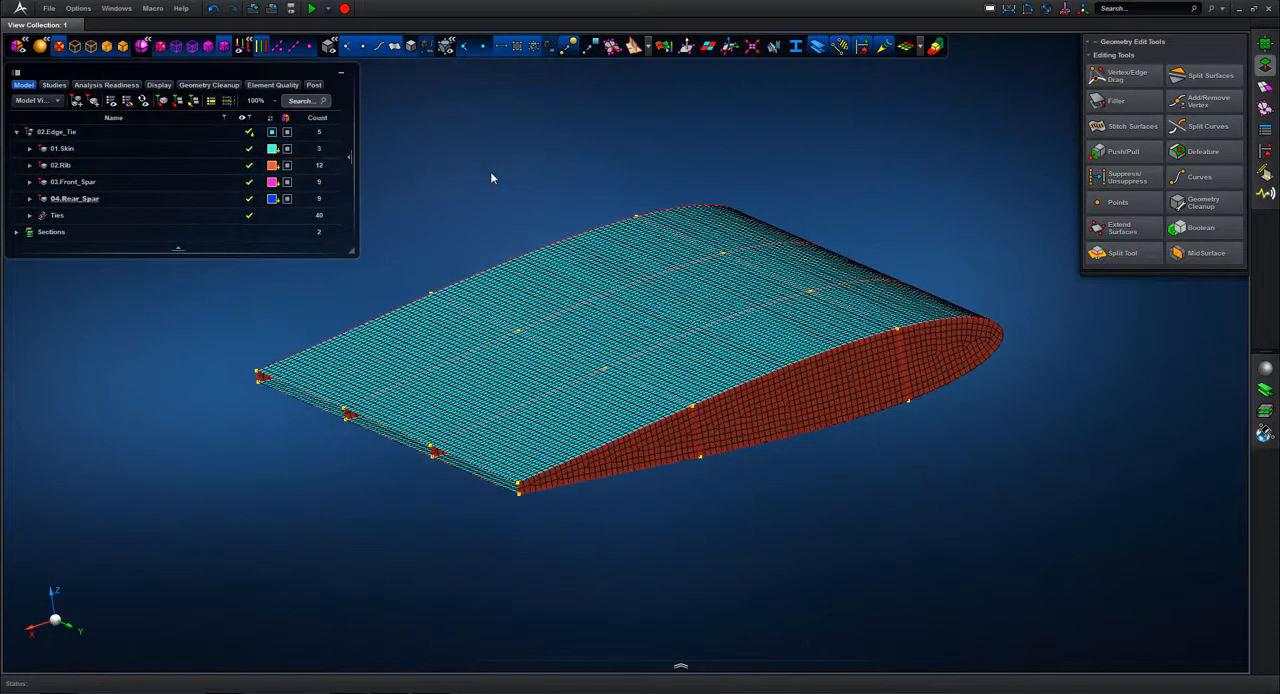
{"action": "scroll", "coordinate": [488, 177], "scroll_direction": "up", "scroll_amount": 3}
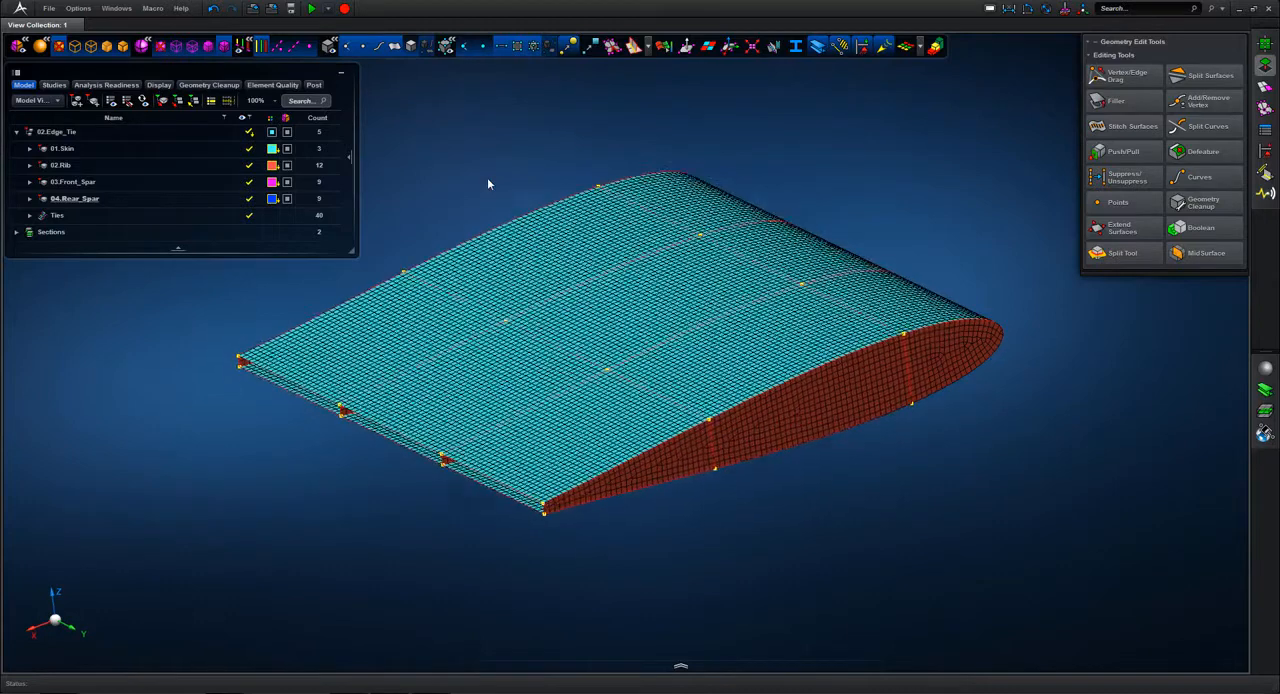
Step: Hide the geometry and display the mesh topology with edge ties included in the model connectivity calculation
{"action": "scroll", "coordinate": [533, 214], "scroll_direction": "down", "scroll_amount": 1}
{"action": "left_click", "coordinate": [396, 47]}
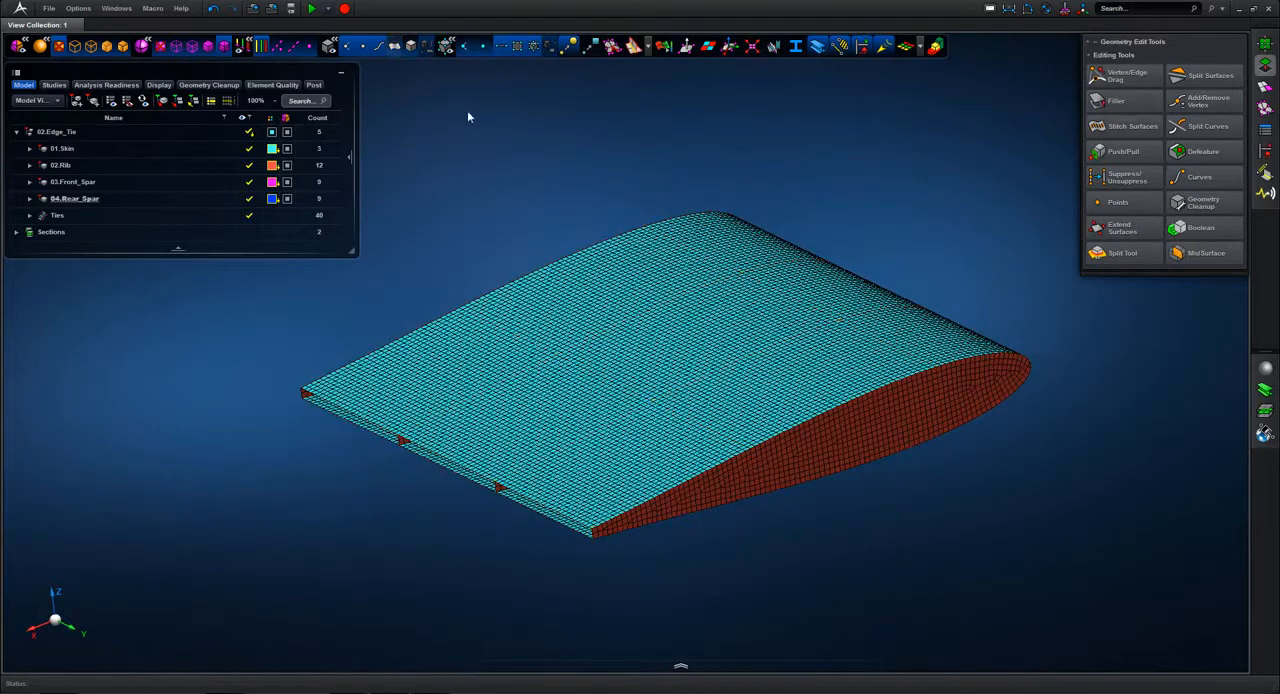
{"action": "scroll", "coordinate": [486, 135], "scroll_direction": "up", "scroll_amount": 3}
{"action": "left_click", "coordinate": [635, 47]}
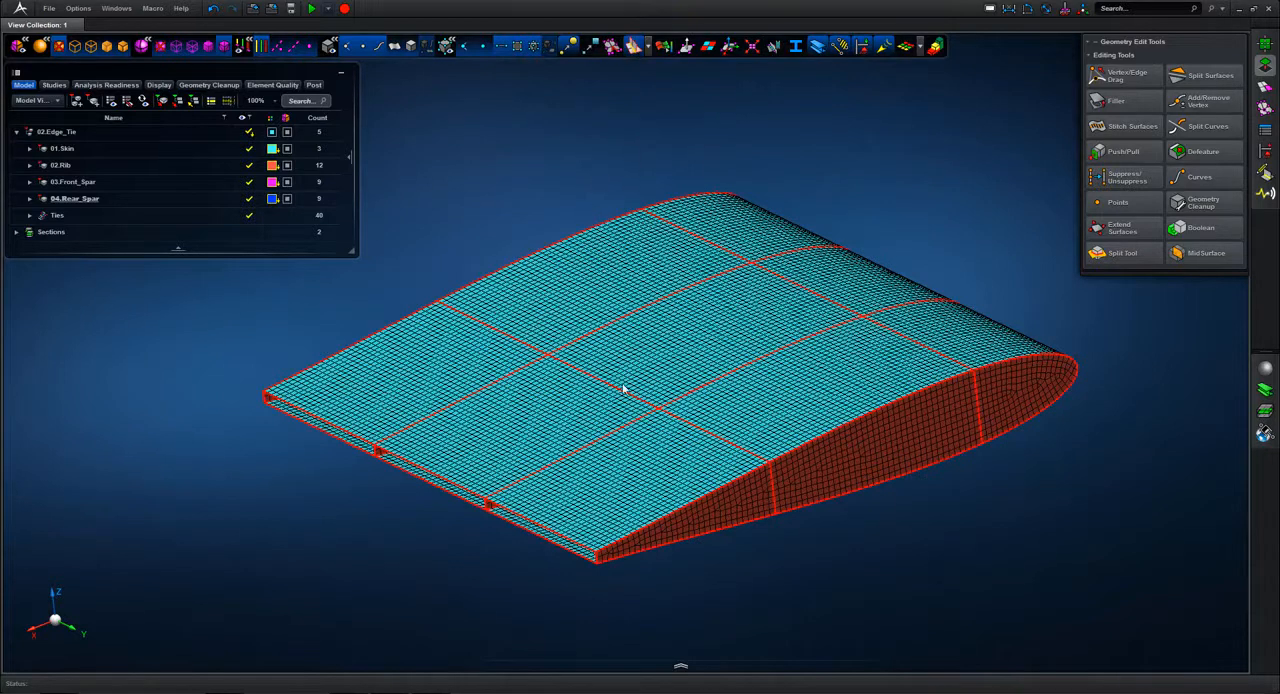
{"action": "left_click", "coordinate": [647, 48]}
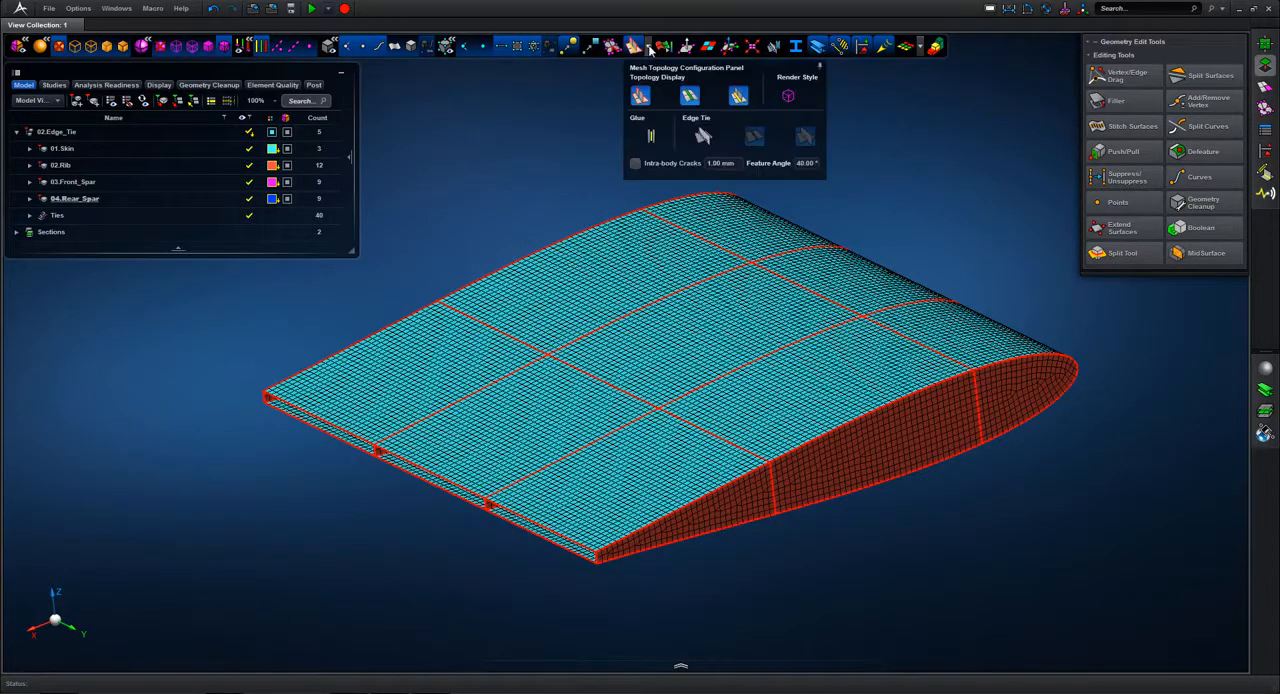
{"action": "left_click", "coordinate": [702, 138]}
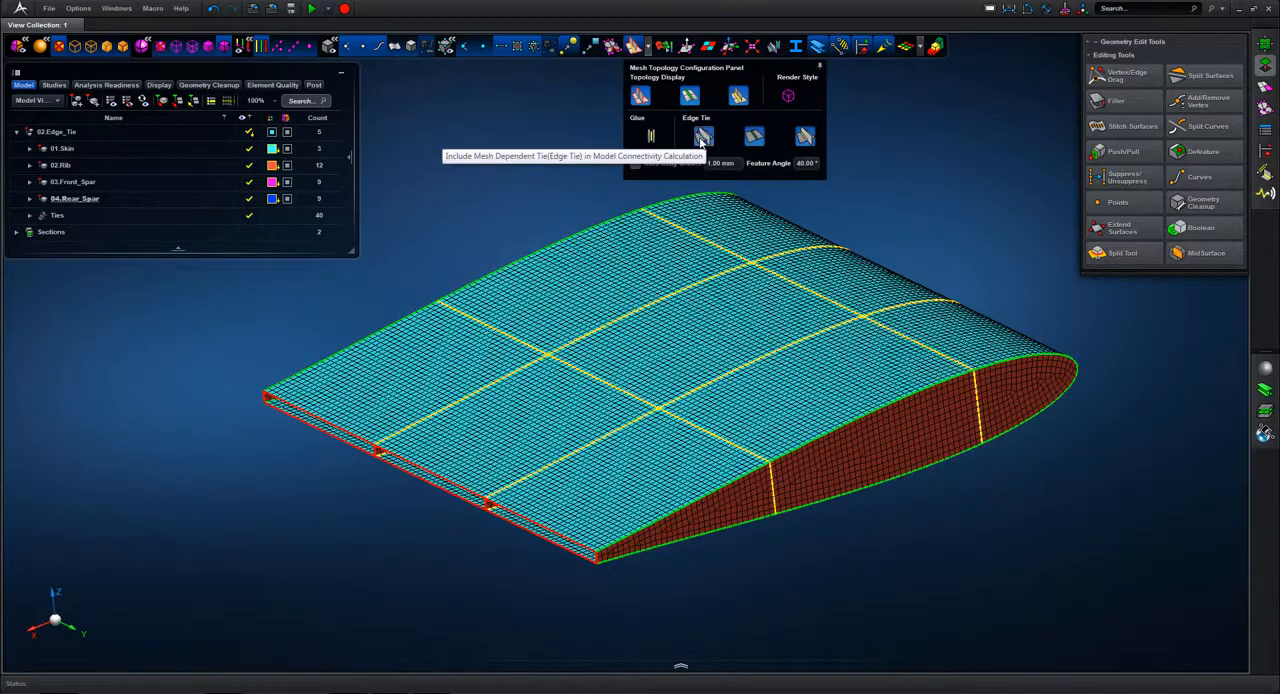
{"action": "left_click", "coordinate": [754, 137]}
{"action": "left_click", "coordinate": [754, 140]}
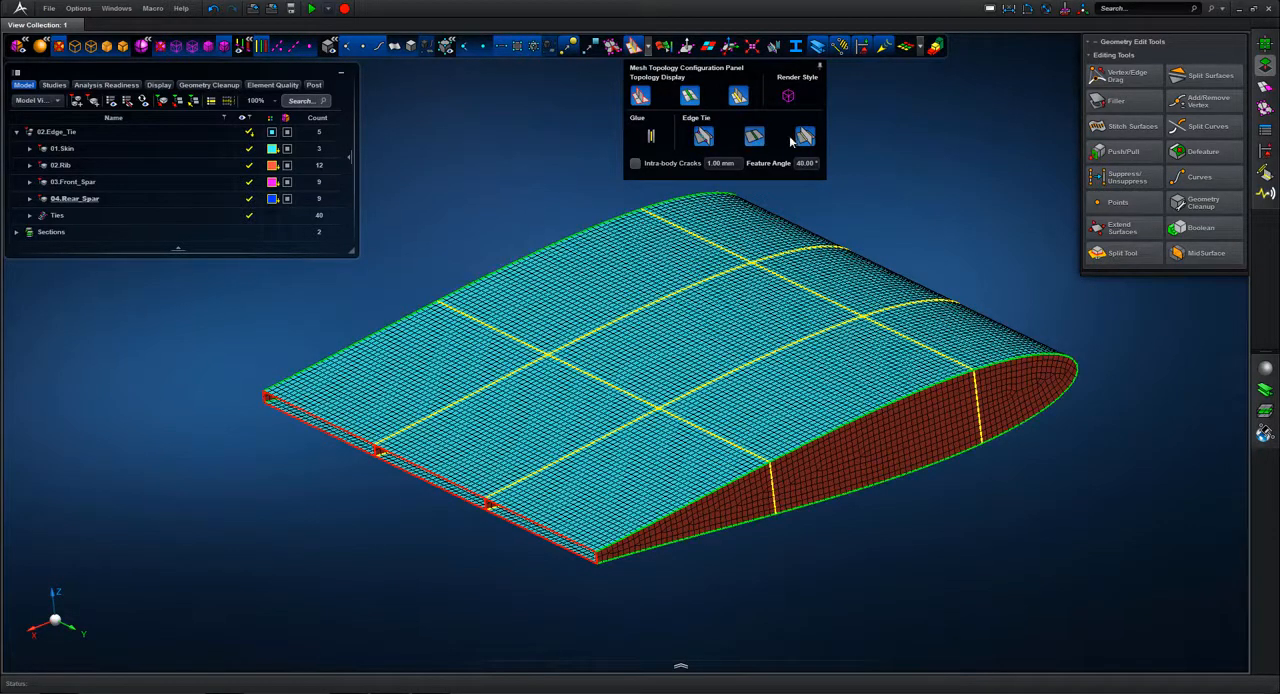
{"action": "left_click", "coordinate": [806, 138]}
{"action": "left_click", "coordinate": [806, 138]}
Step: Examine the mesh topology lines without the mesh by changing the render style, and restore the normal mesh and geometry display
{"action": "left_click", "coordinate": [788, 95]}
{"action": "middle_click_drag", "start_coordinate": [917, 200], "coordinate": [912, 199]}
{"action": "left_click", "coordinate": [633, 48]}
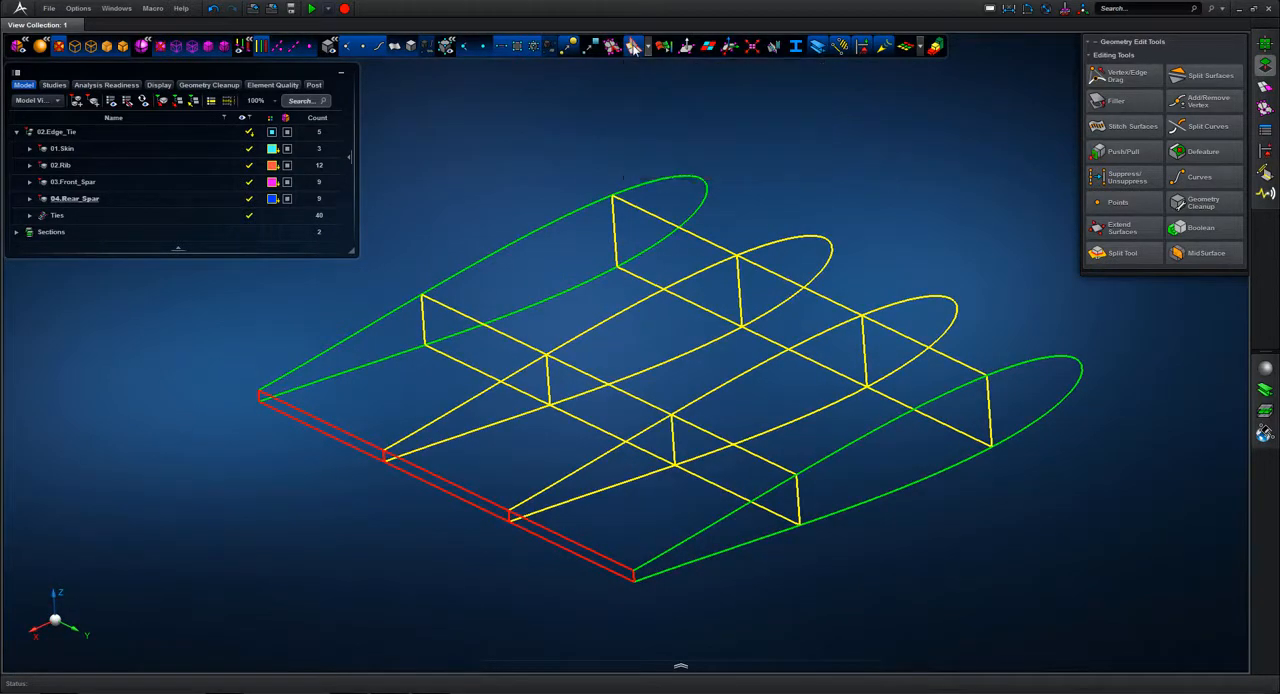
{"action": "middle_click_drag", "start_coordinate": [837, 165], "coordinate": [834, 141]}
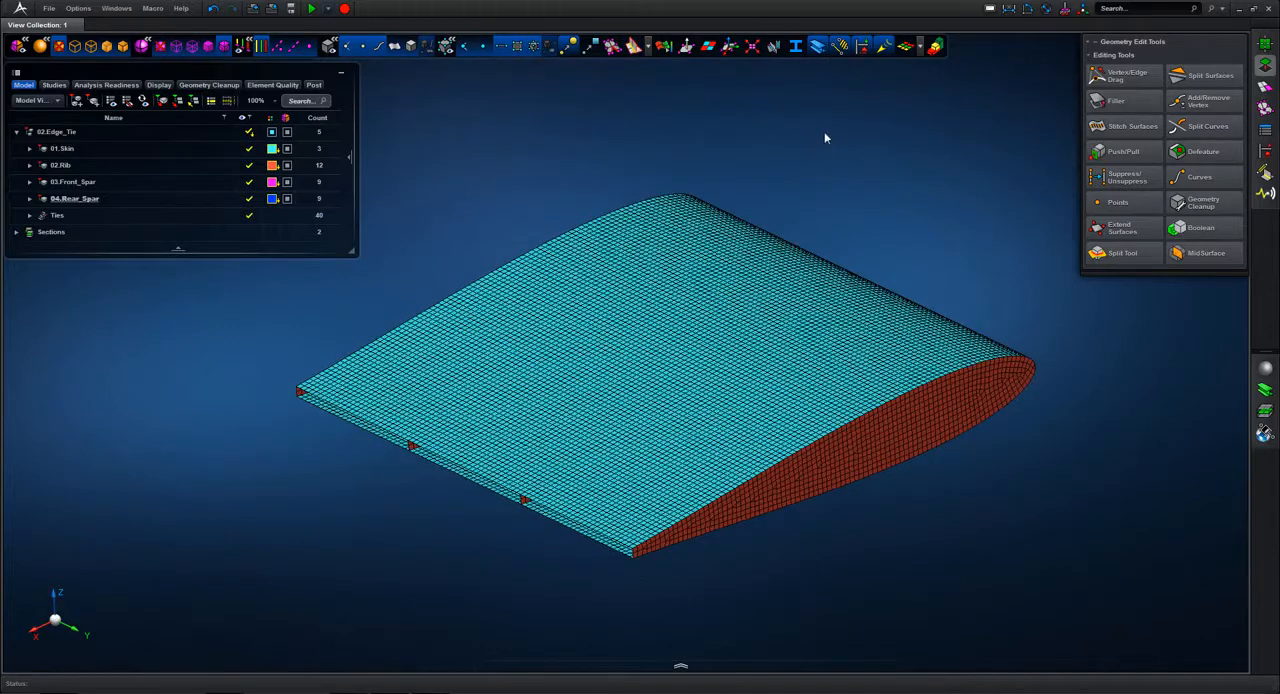
{"action": "left_click", "coordinate": [395, 46]}
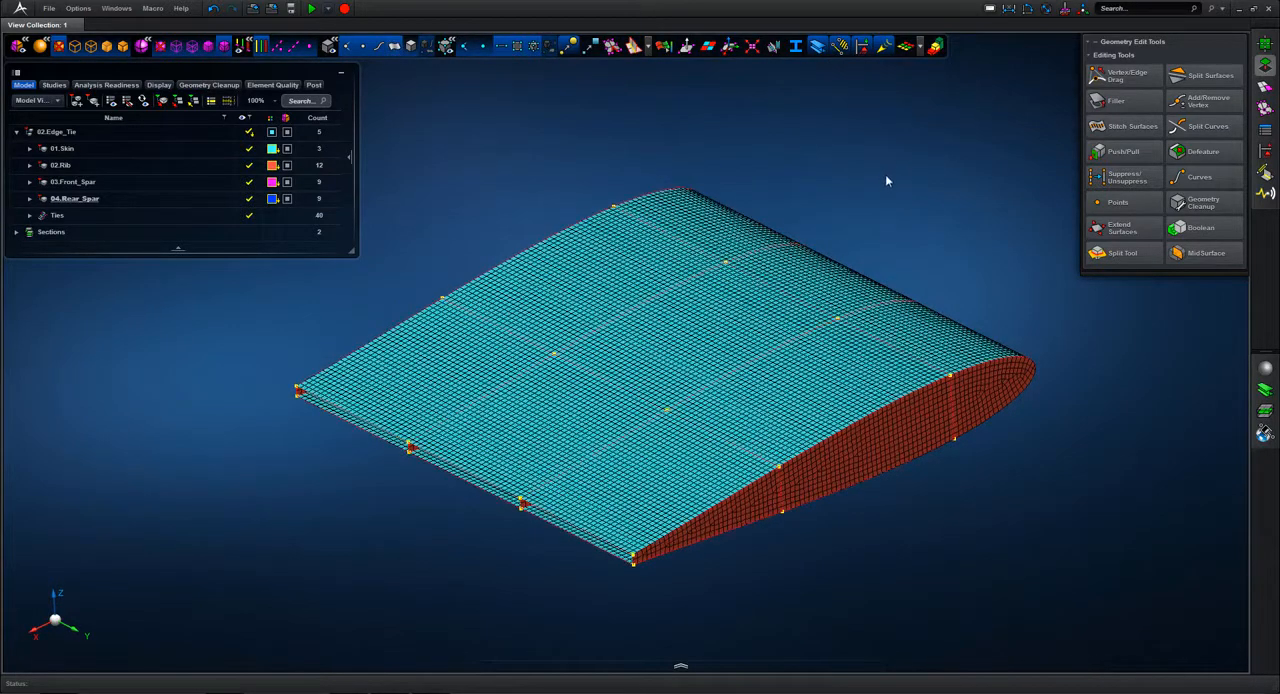
Step: Hide 01.Skin and create 20 mm curve meshes along the outer edges of all four ribs
{"action": "middle_click_drag", "start_coordinate": [886, 170], "coordinate": [880, 189]}
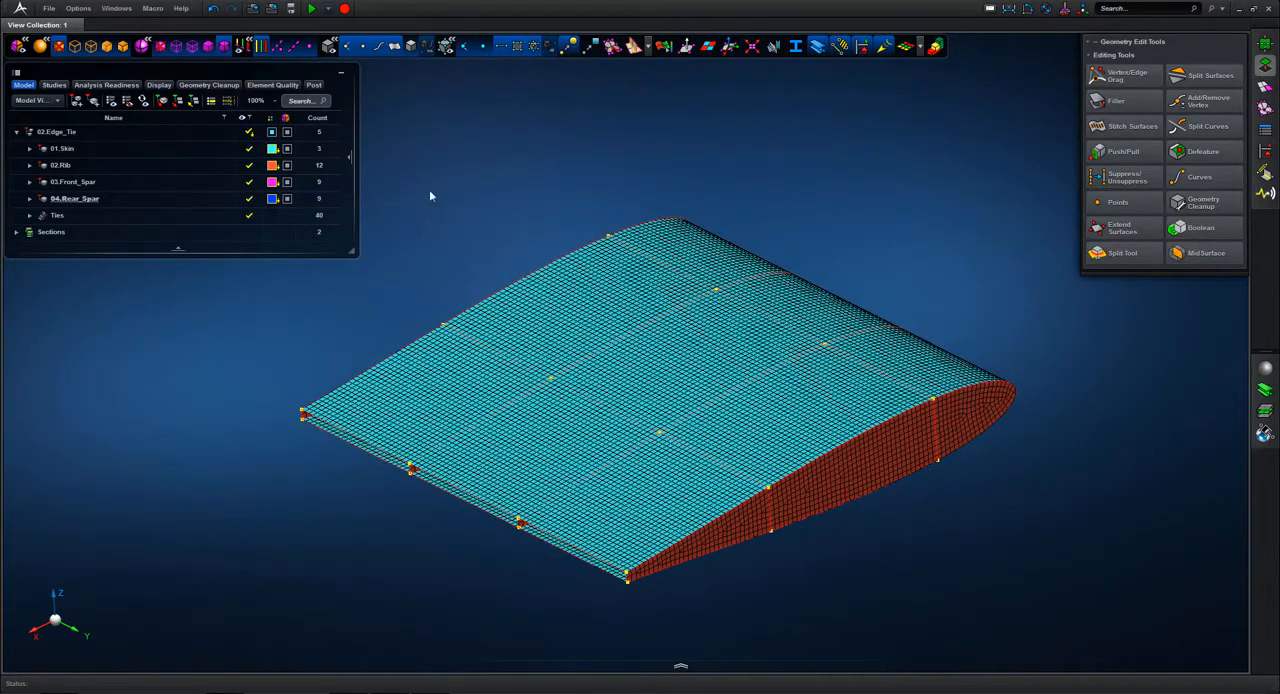
{"action": "left_click", "coordinate": [249, 148]}
{"action": "middle_click_drag", "start_coordinate": [767, 184], "coordinate": [966, 191]}
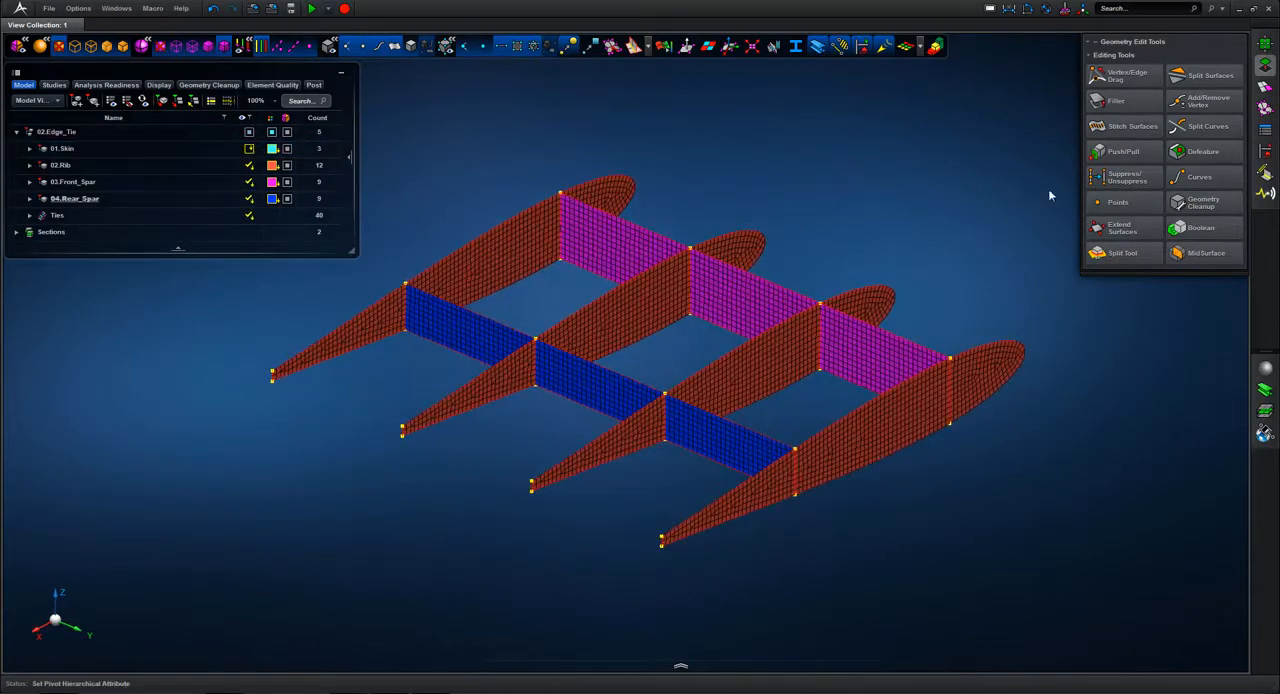
{"action": "left_click", "coordinate": [1265, 87]}
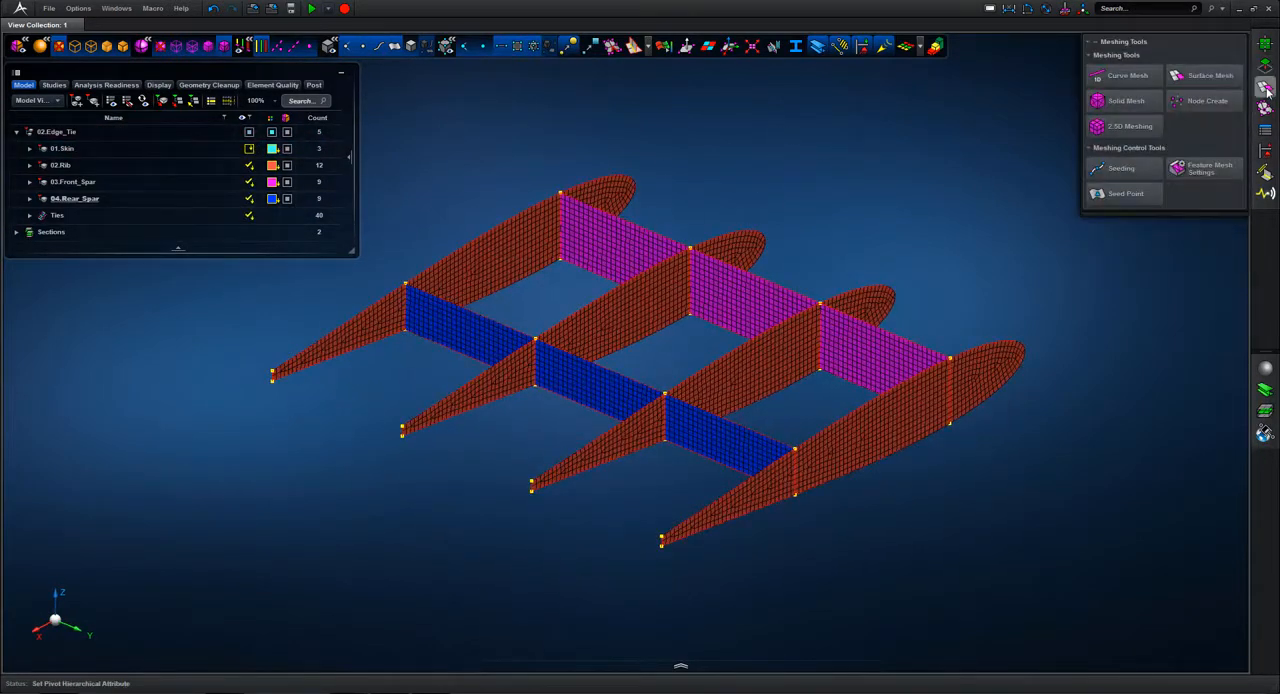
{"action": "left_click", "coordinate": [1124, 77]}
{"action": "middle_click_drag", "start_coordinate": [1005, 258], "coordinate": [938, 240]}
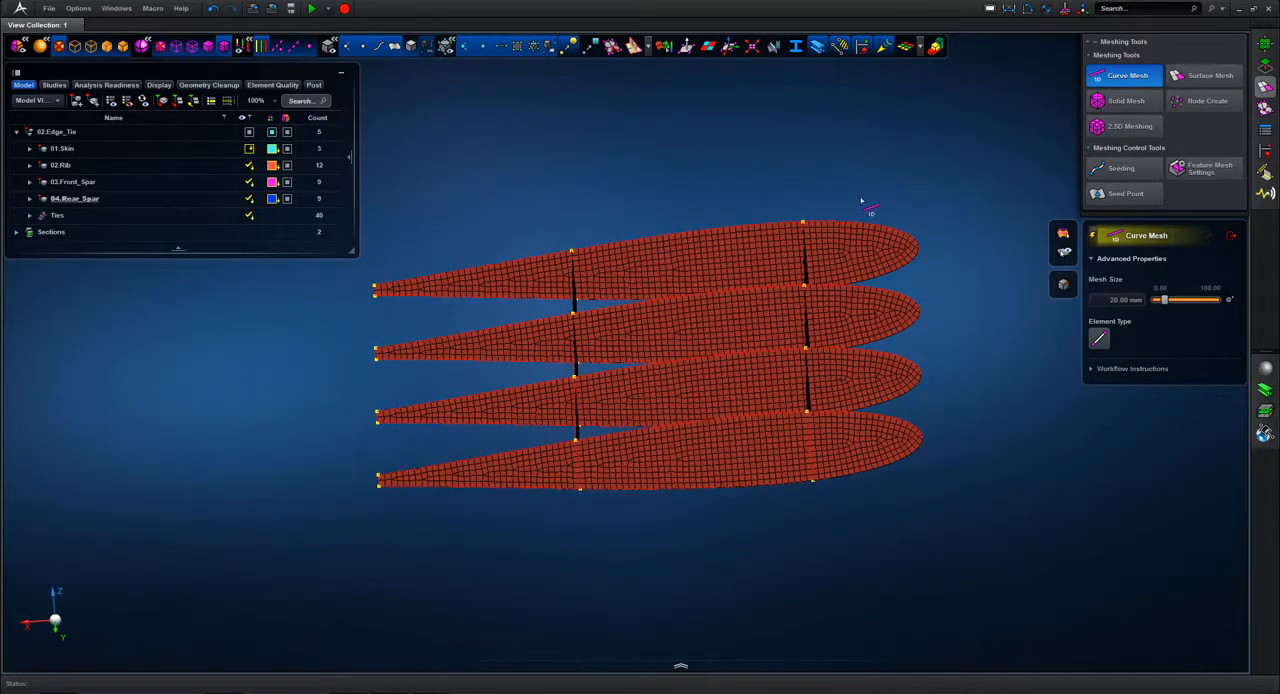
{"action": "left_click_drag", "start_coordinate": [860, 193], "coordinate": [994, 518]}
{"action": "middle_click_drag", "start_coordinate": [988, 285], "coordinate": [1075, 312]}
Step: Create 20 mm curve meshes along the upper and lower edges of the front spar
{"action": "left_click", "coordinate": [636, 237]}
{"action": "left_click", "coordinate": [784, 313]}
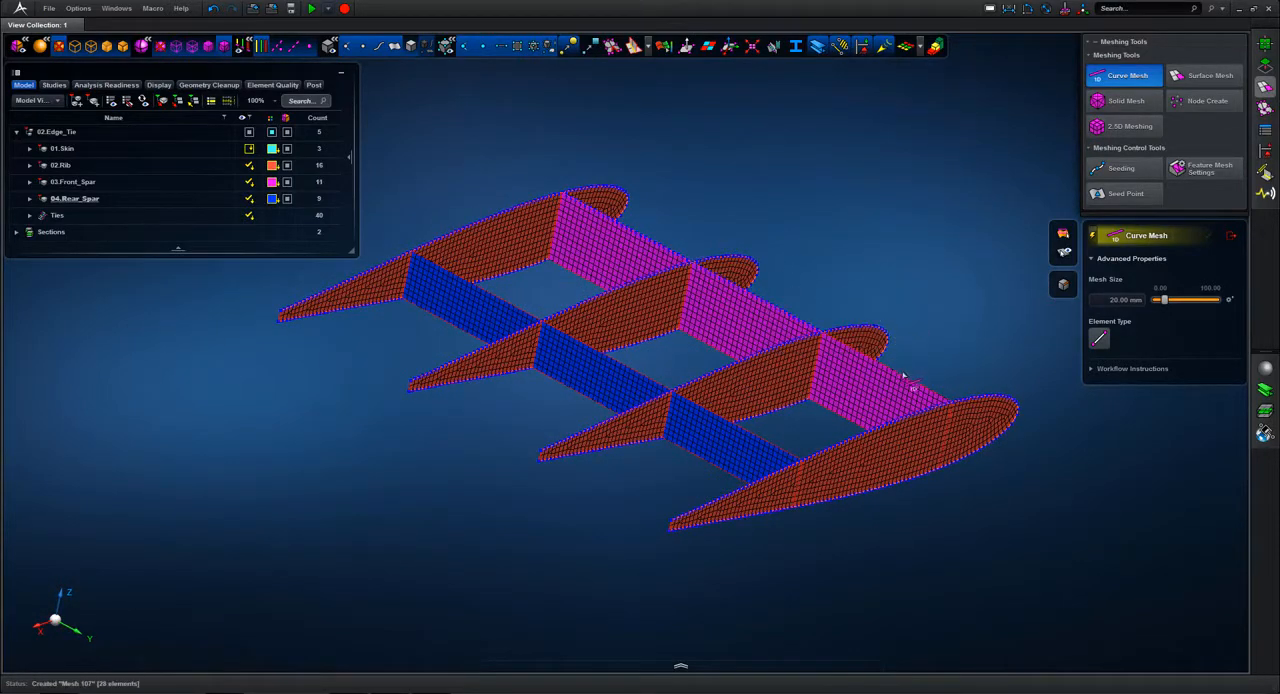
{"action": "left_click", "coordinate": [850, 418]}
{"action": "left_click", "coordinate": [721, 357]}
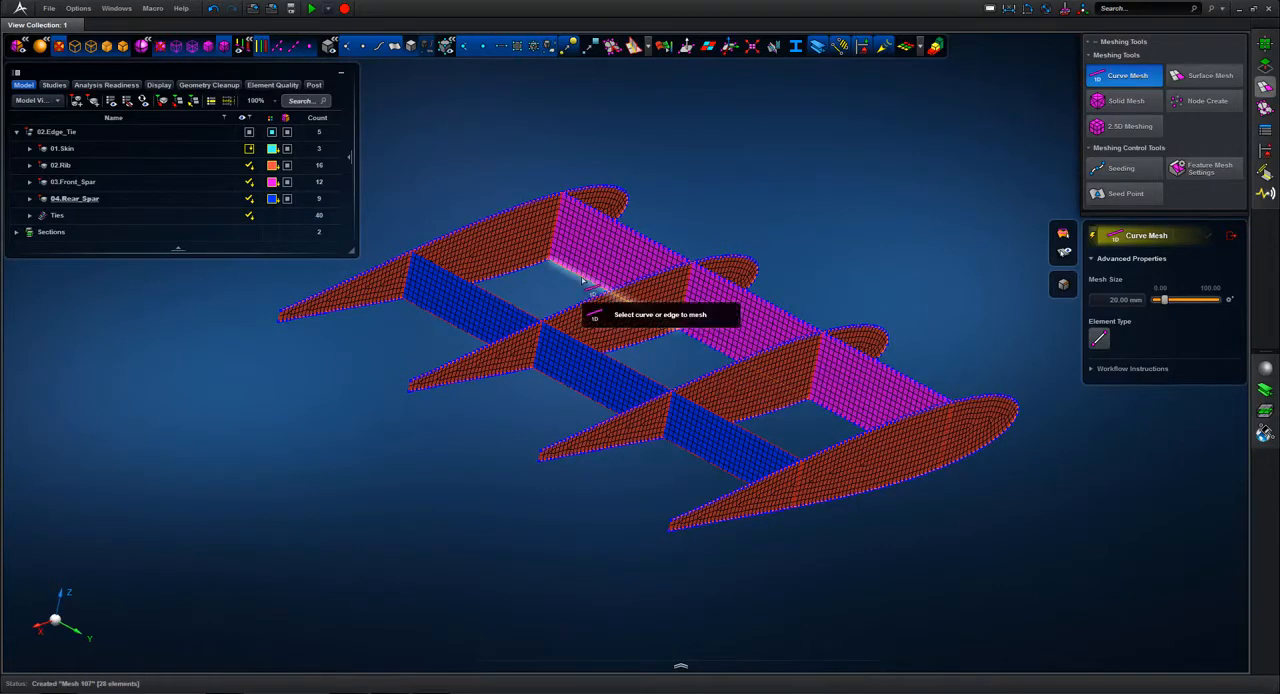
Step: Create 20 mm curve meshes along the upper and lower edges of the rear spar and close Curve Mesh
{"action": "left_click", "coordinate": [514, 318]}
{"action": "left_click", "coordinate": [614, 362]}
{"action": "left_click", "coordinate": [752, 436]}
{"action": "left_click", "coordinate": [714, 472]}
{"action": "left_click", "coordinate": [596, 402]}
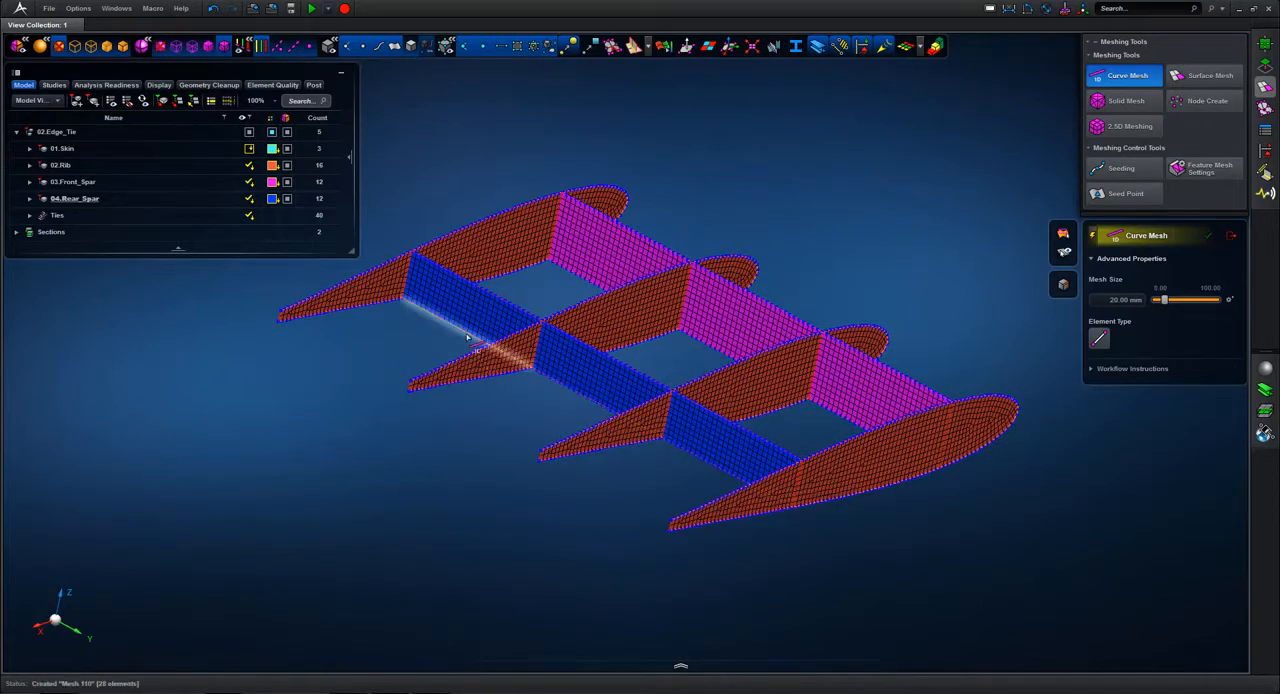
{"action": "left_click", "coordinate": [1230, 236]}
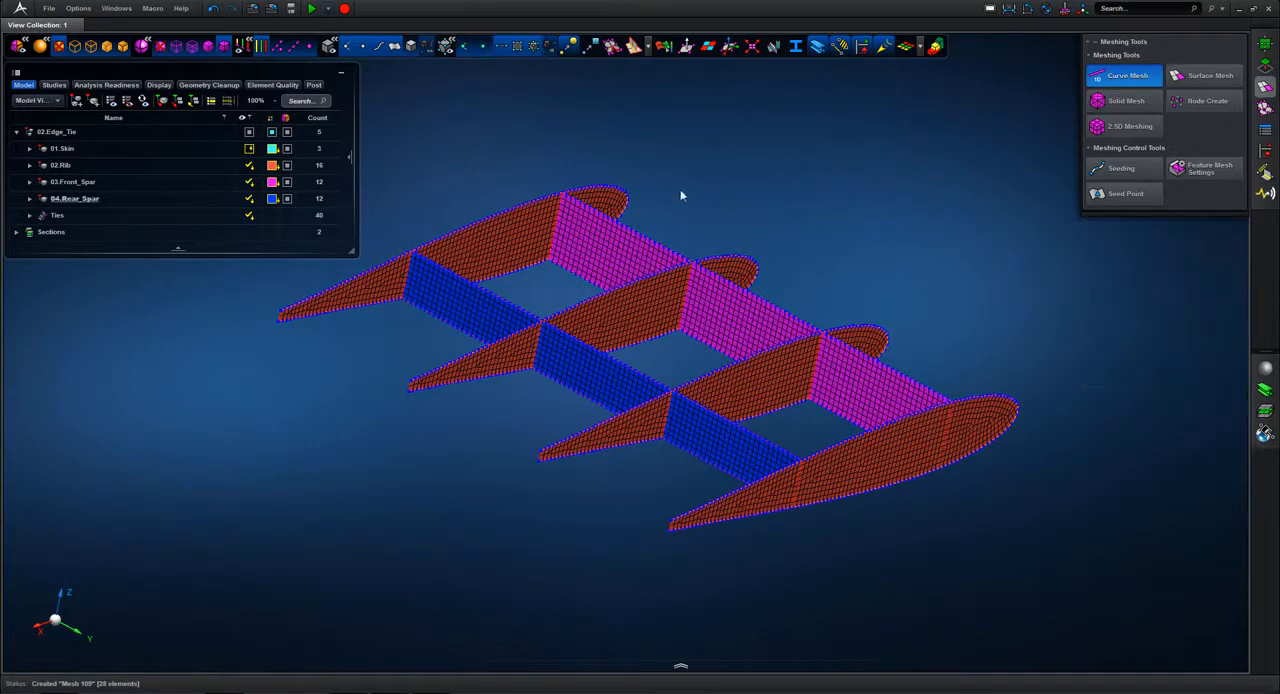
Step: Examine the 1D curve meshes alone by hiding the surface meshes and geometry, and restore both in the display
{"action": "left_click", "coordinate": [519, 49]}
{"action": "left_click", "coordinate": [397, 48]}
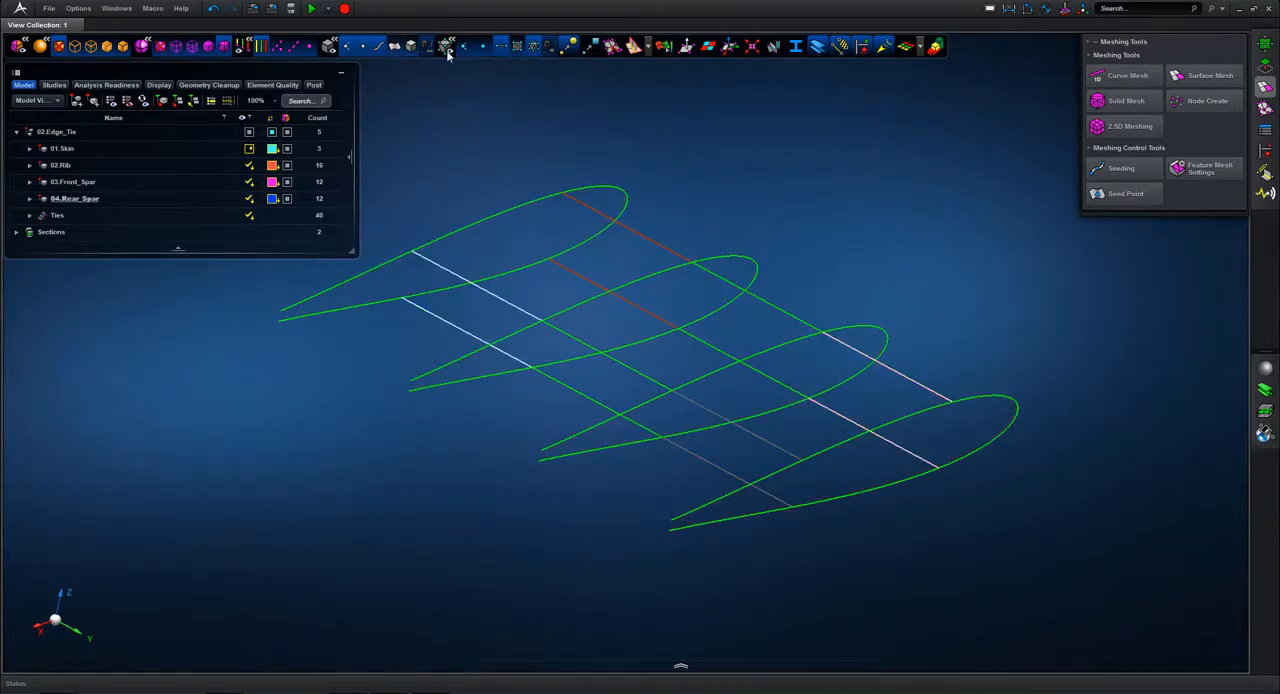
{"action": "middle_click_drag", "start_coordinate": [763, 194], "coordinate": [767, 196]}
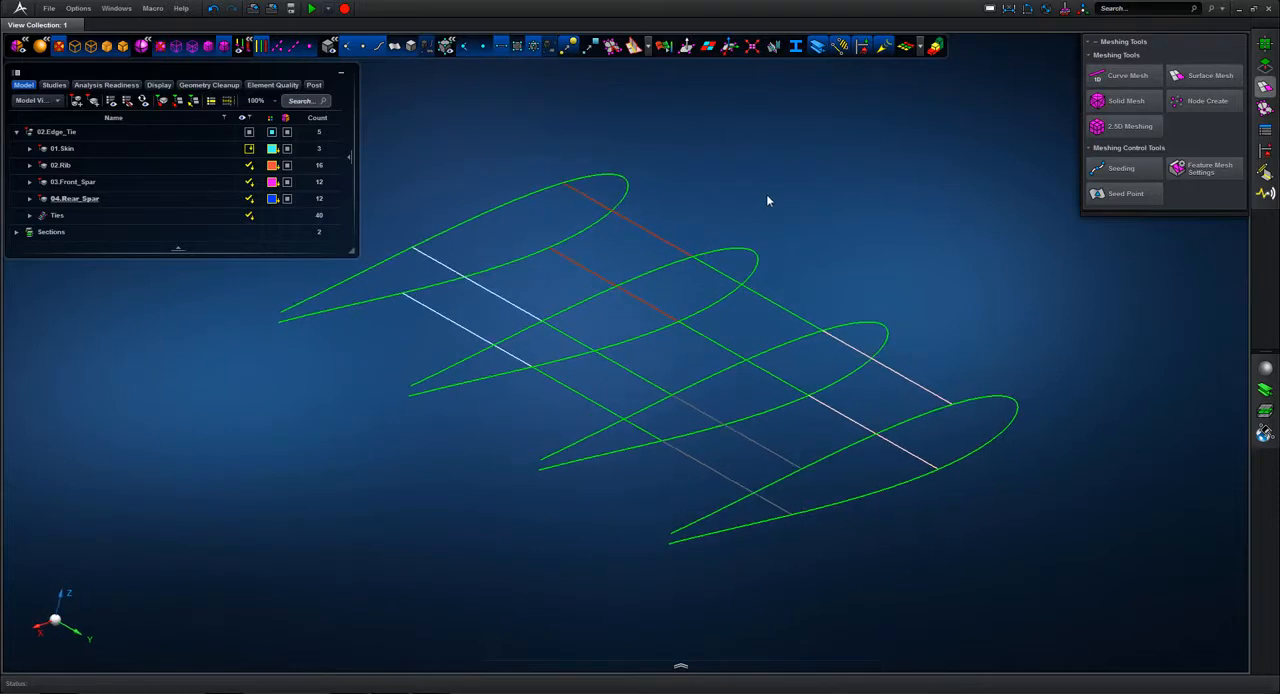
{"action": "left_click", "coordinate": [518, 47]}
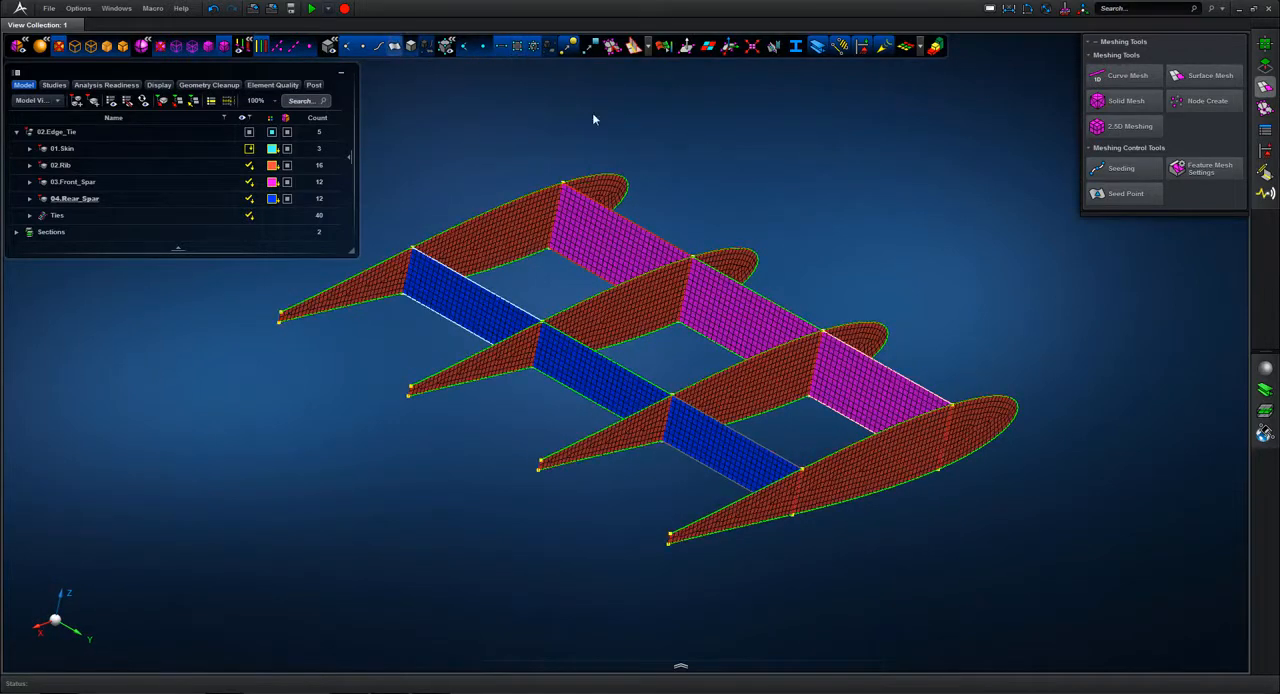
{"action": "middle_click_drag", "start_coordinate": [817, 180], "coordinate": [962, 255]}
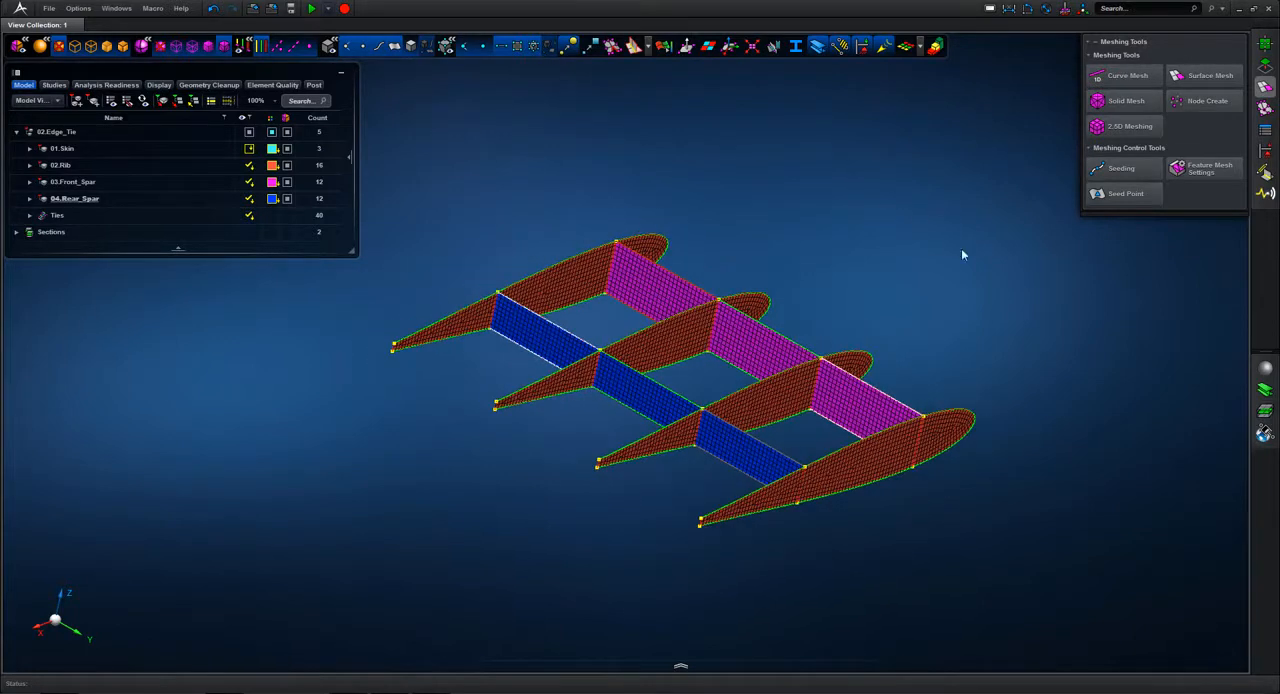
Step: Show 01.Skin and assign Material 1 to the skin, ribs, front spar and rear spar of the wing
{"action": "left_click", "coordinate": [1263, 368]}
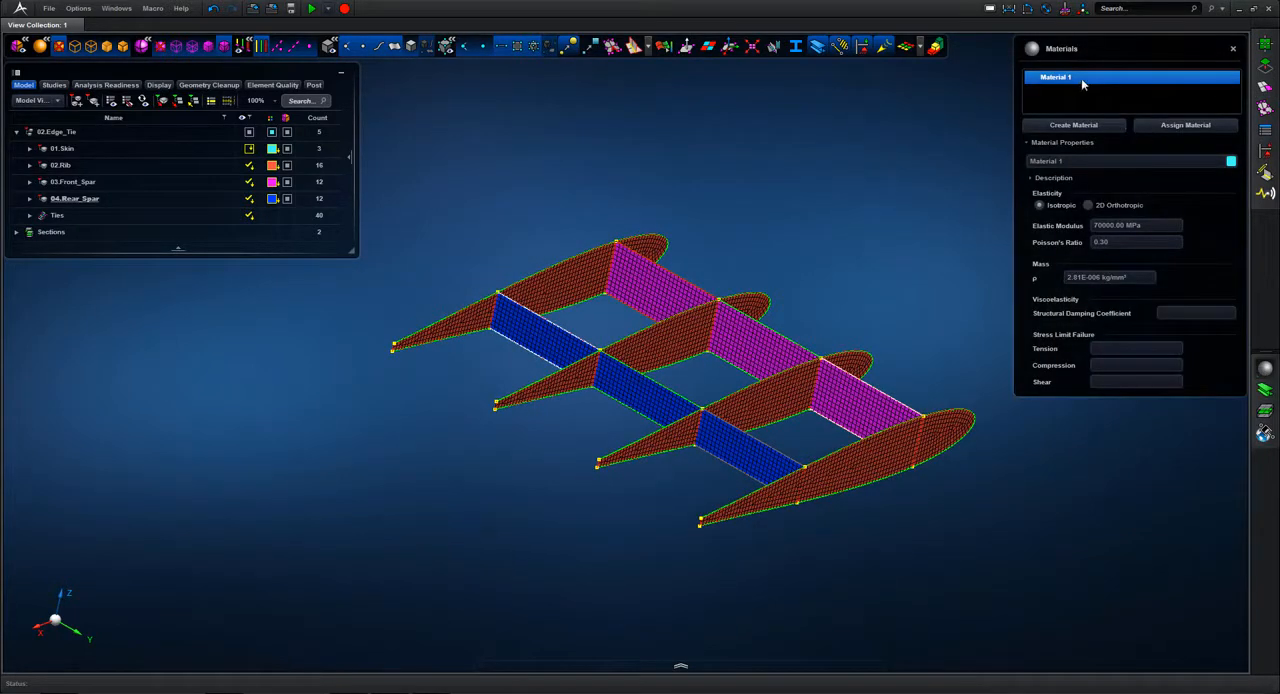
{"action": "left_click", "coordinate": [1185, 125]}
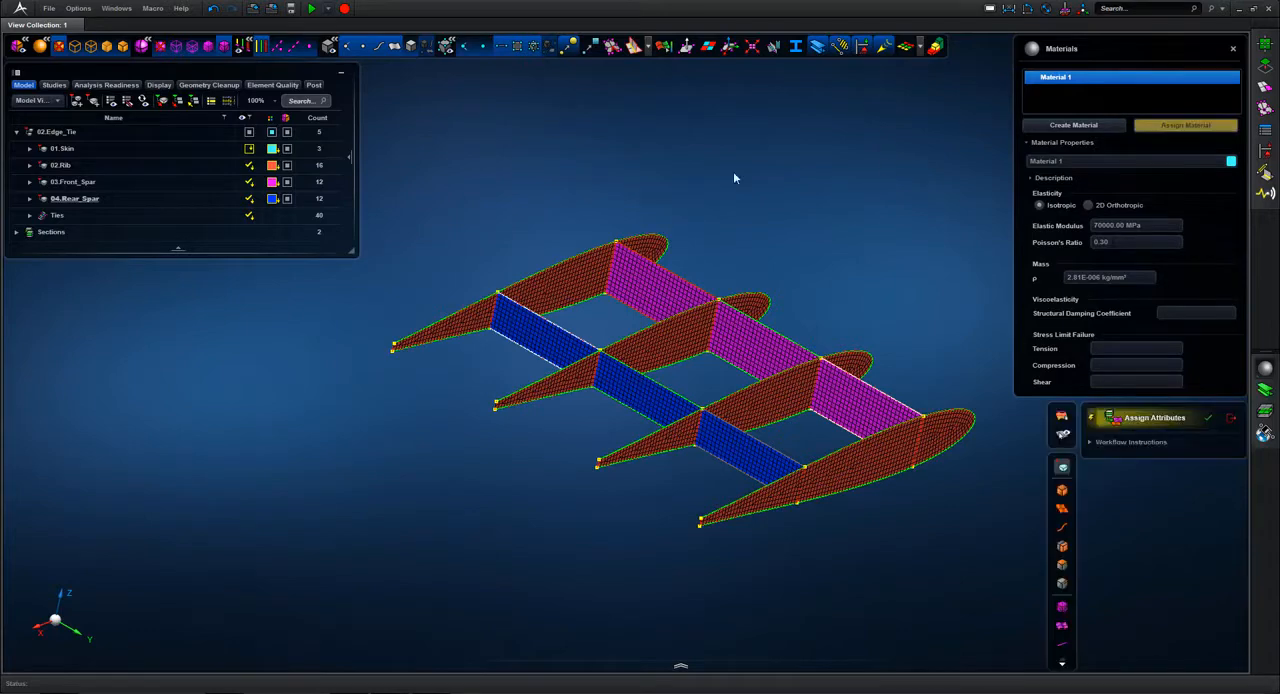
{"action": "left_click", "coordinate": [247, 149]}
{"action": "left_click_drag", "start_coordinate": [492, 148], "coordinate": [985, 638]}
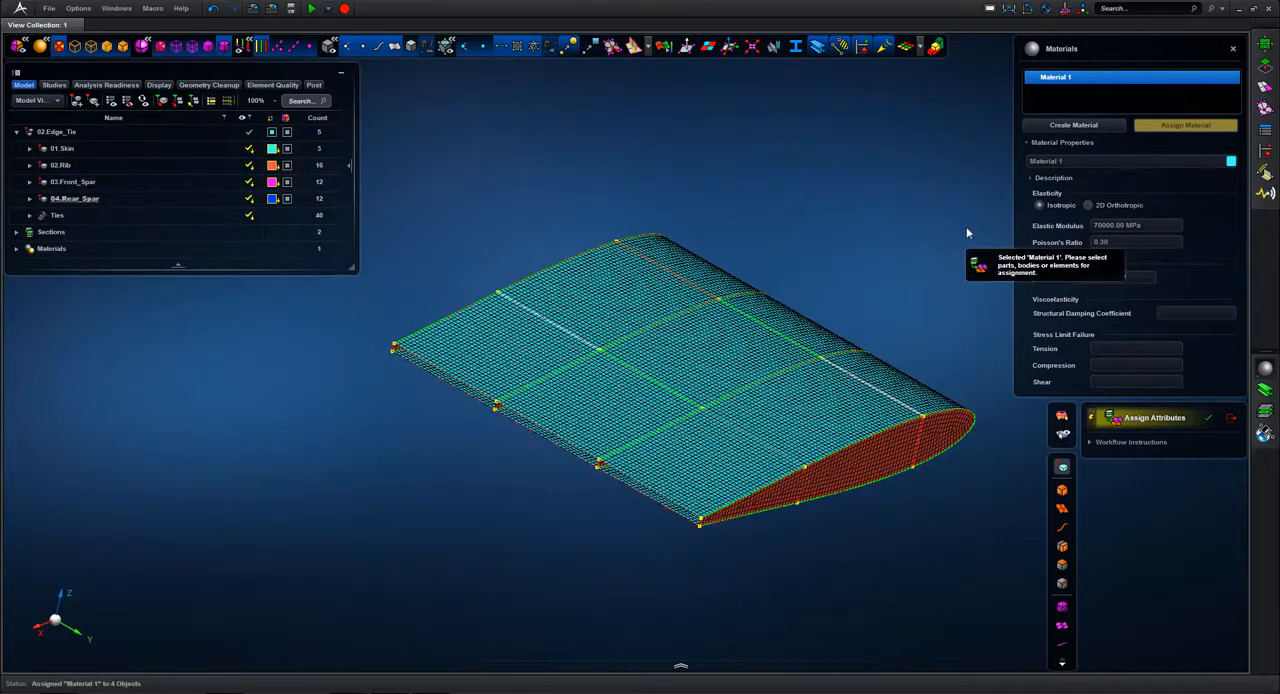
{"action": "left_click", "coordinate": [1234, 49]}
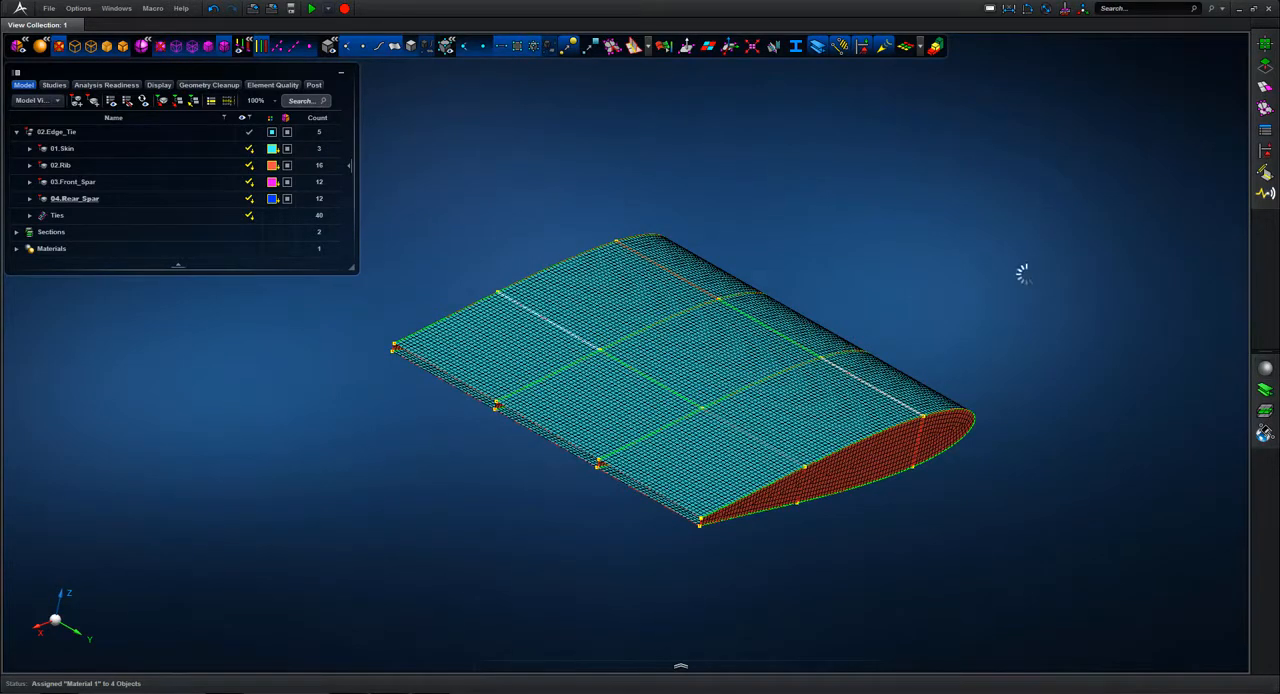
Step: Create a new standard beam shape named Flange
{"action": "scroll", "coordinate": [1022, 277], "scroll_direction": "up", "scroll_amount": 2}
{"action": "middle_click_drag", "start_coordinate": [902, 216], "coordinate": [873, 175]}
{"action": "scroll", "coordinate": [873, 175], "scroll_direction": "down", "scroll_amount": 1}
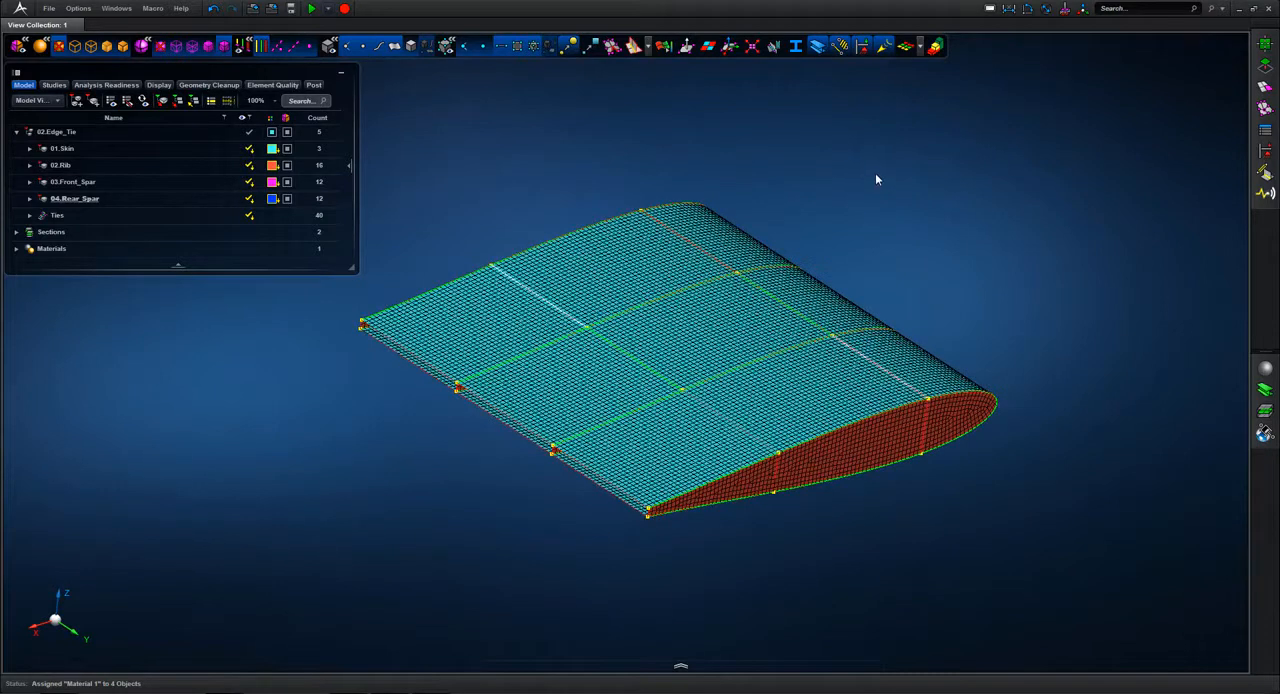
{"action": "left_click", "coordinate": [1265, 391]}
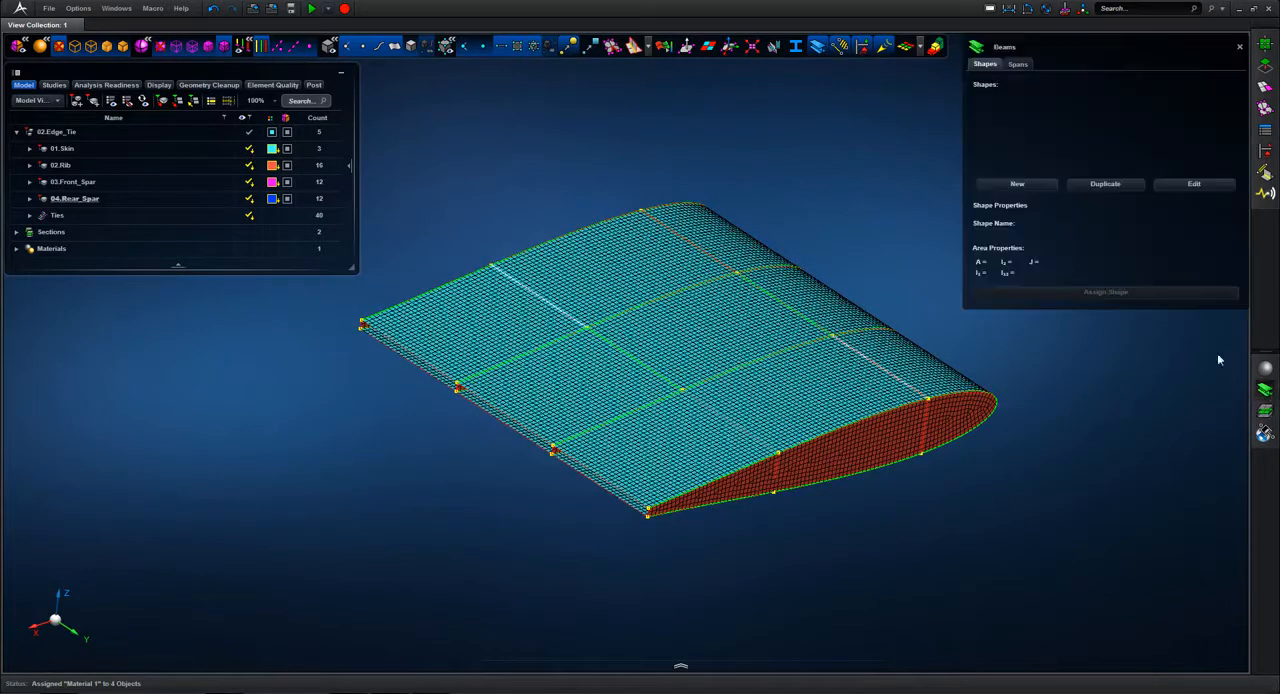
{"action": "left_click", "coordinate": [1036, 184]}
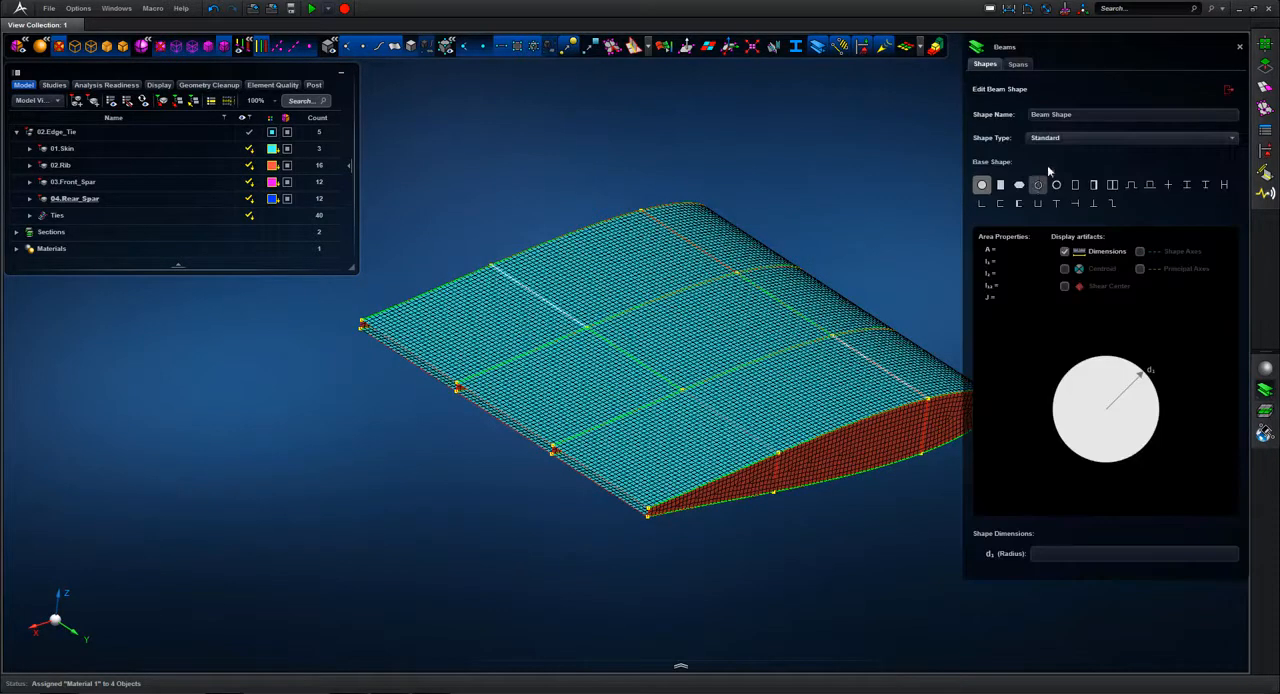
{"action": "left_click", "coordinate": [1066, 115]}
{"action": "type", "text": "Flange"}
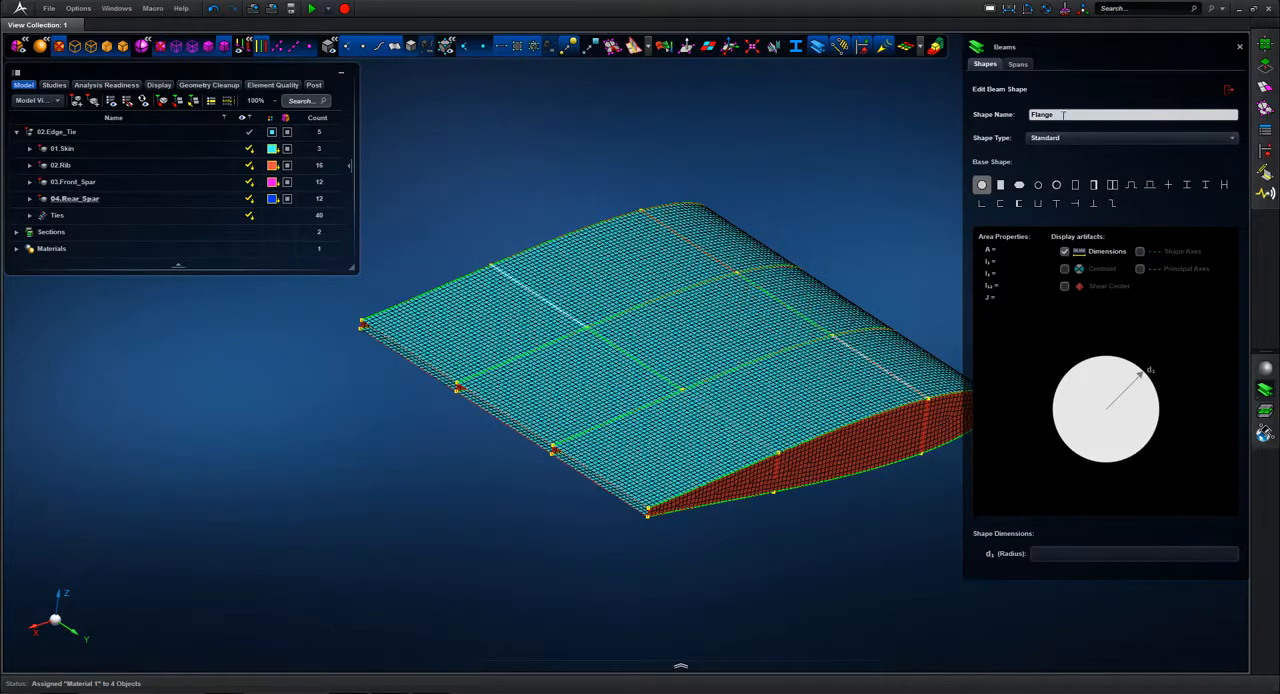
Step: Define the Flange beam shape as a solid rectangle 50 mm wide and 5 mm high
{"action": "left_click", "coordinate": [1000, 184]}
{"action": "left_click", "coordinate": [1051, 555]}
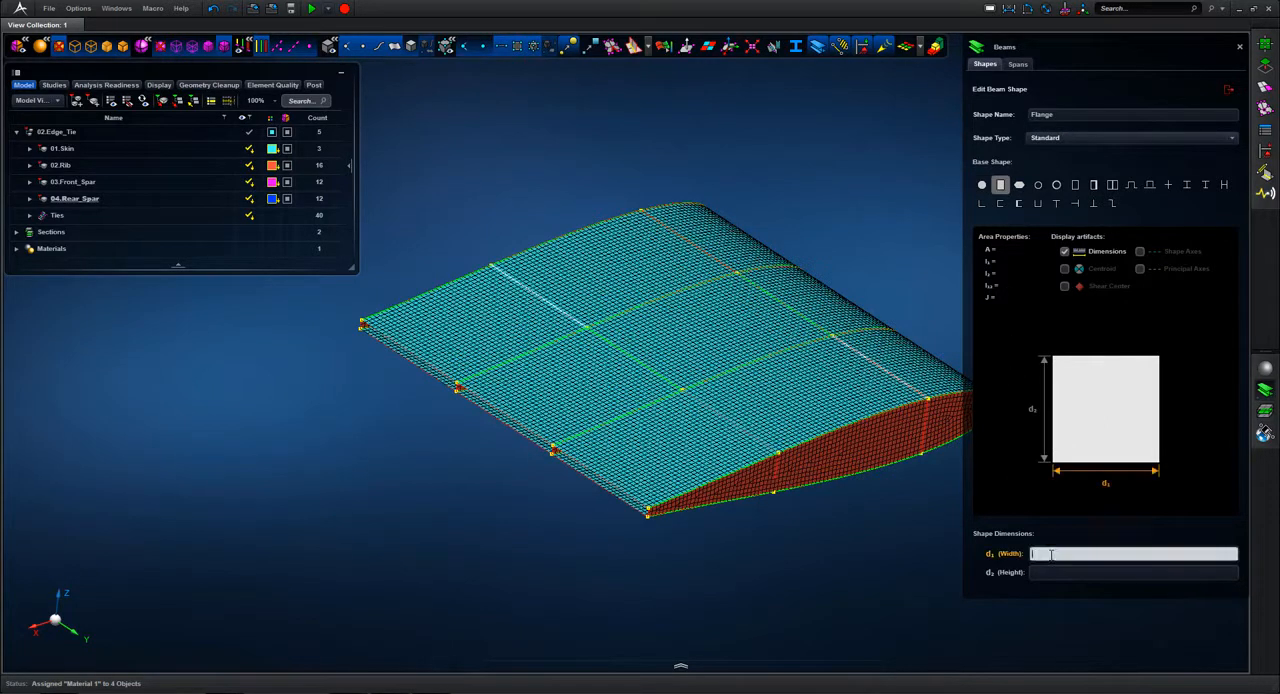
{"action": "type", "text": "50"}
{"action": "left_click", "coordinate": [1047, 573]}
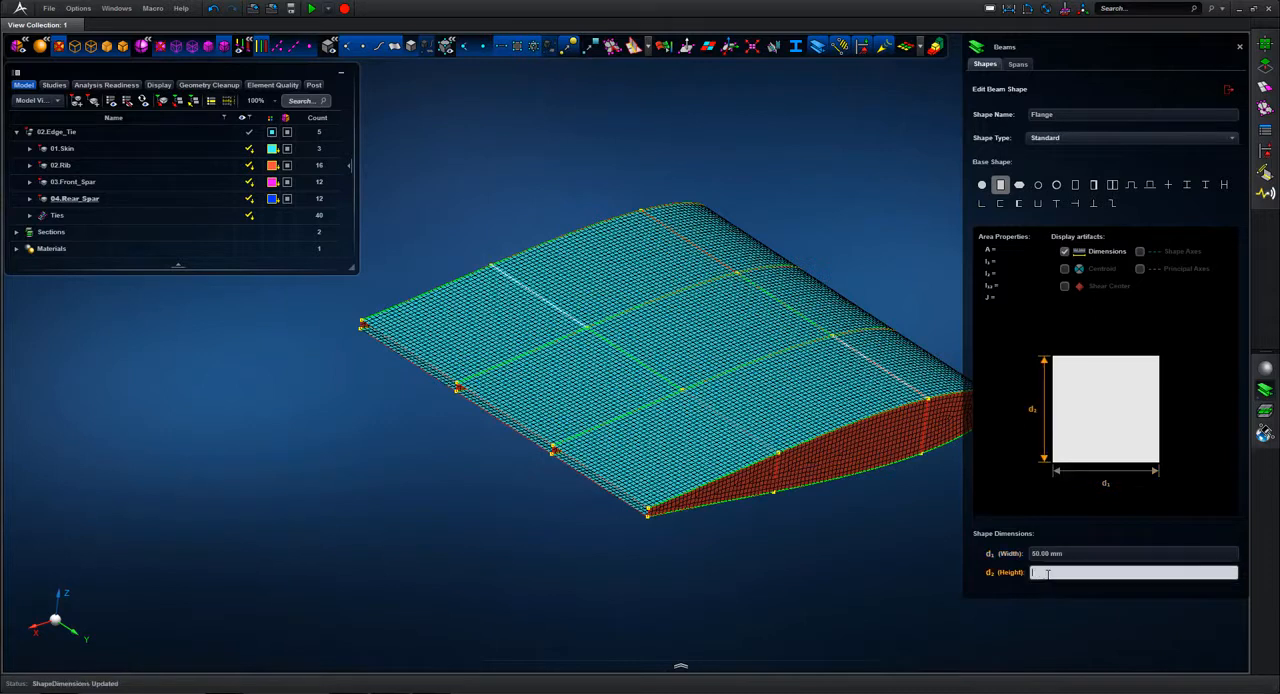
{"action": "type", "text": "5"}
{"action": "key", "text": "Return"}
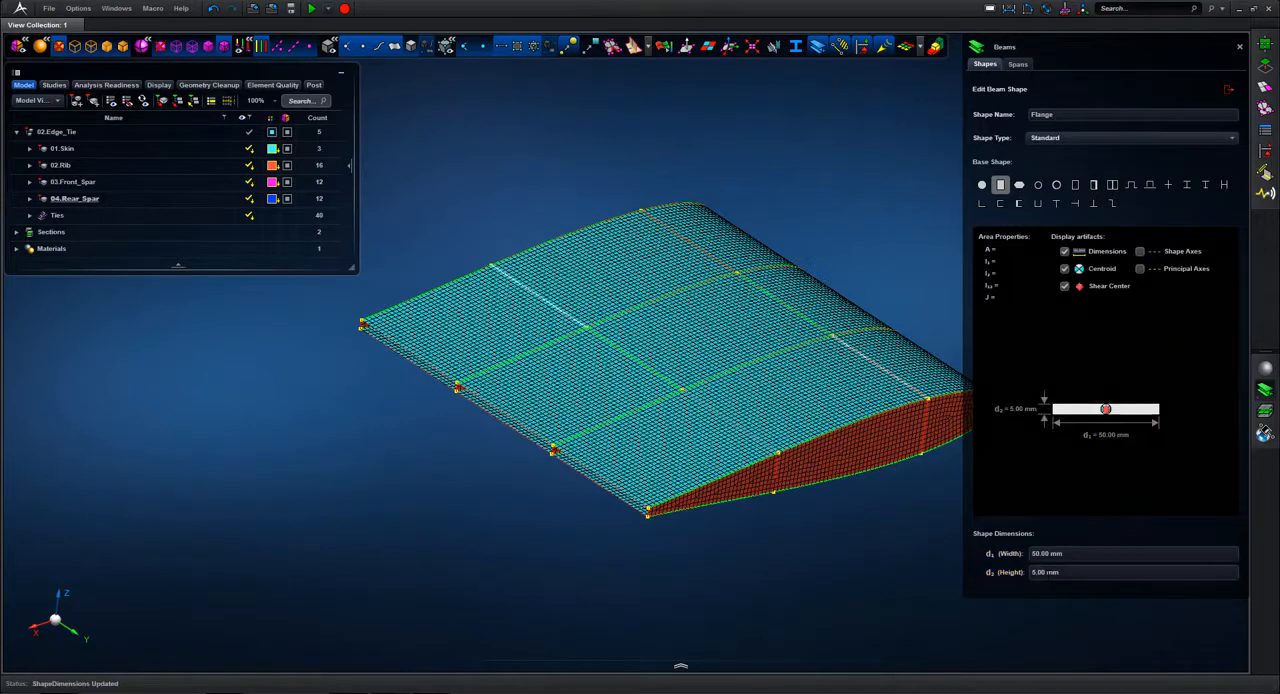
Step: Create a beam span named Flange_Rib that uses the Flange shape
{"action": "left_click", "coordinate": [1020, 63]}
{"action": "left_click", "coordinate": [1017, 186]}
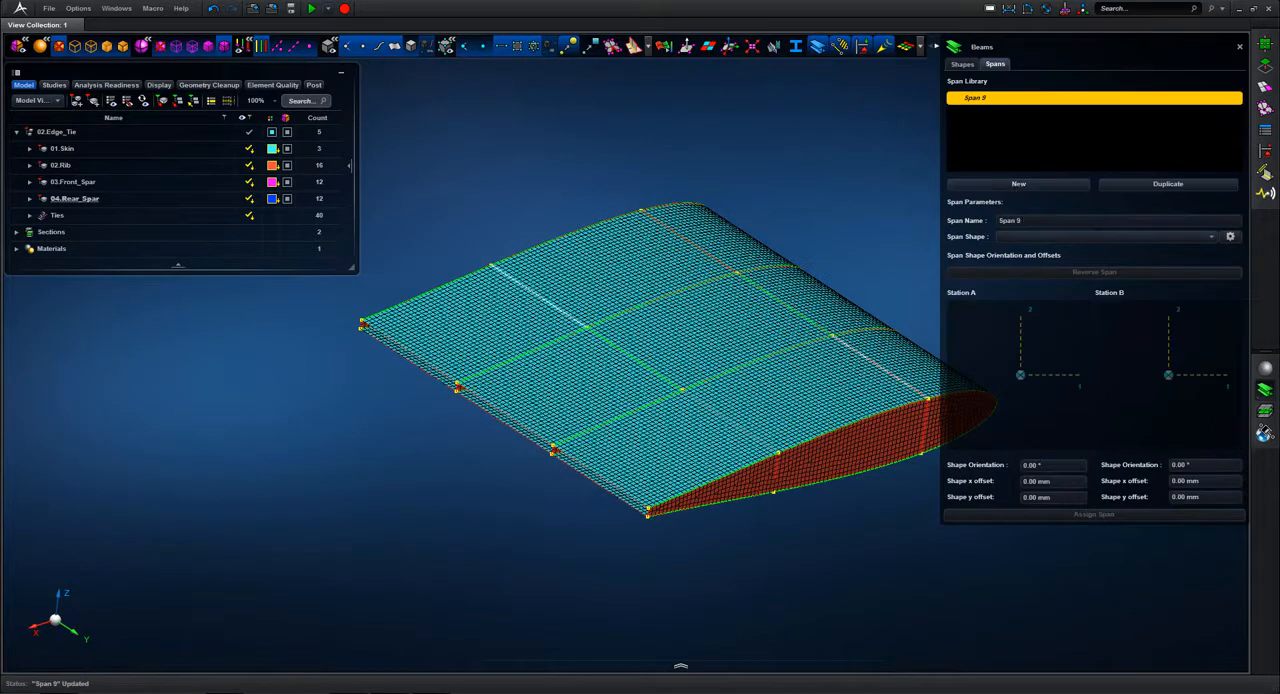
{"action": "left_click", "coordinate": [1020, 222]}
{"action": "type", "text": "Flange_Rib"}
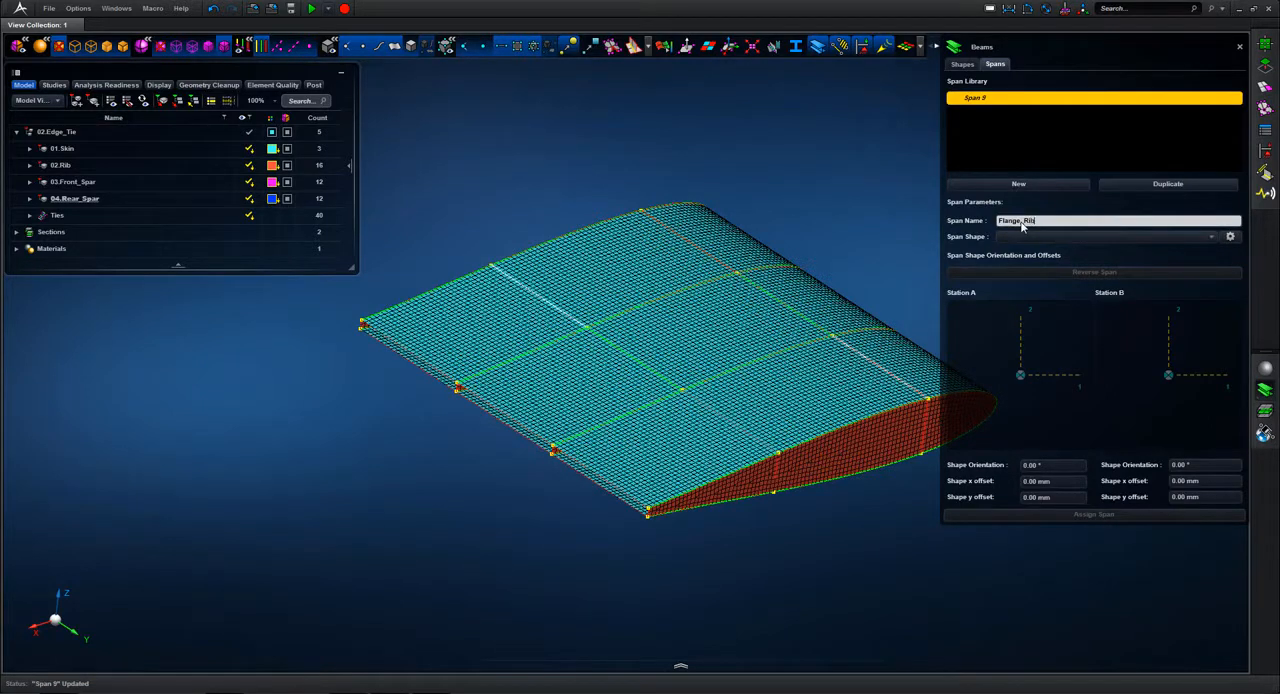
{"action": "left_click", "coordinate": [1016, 239]}
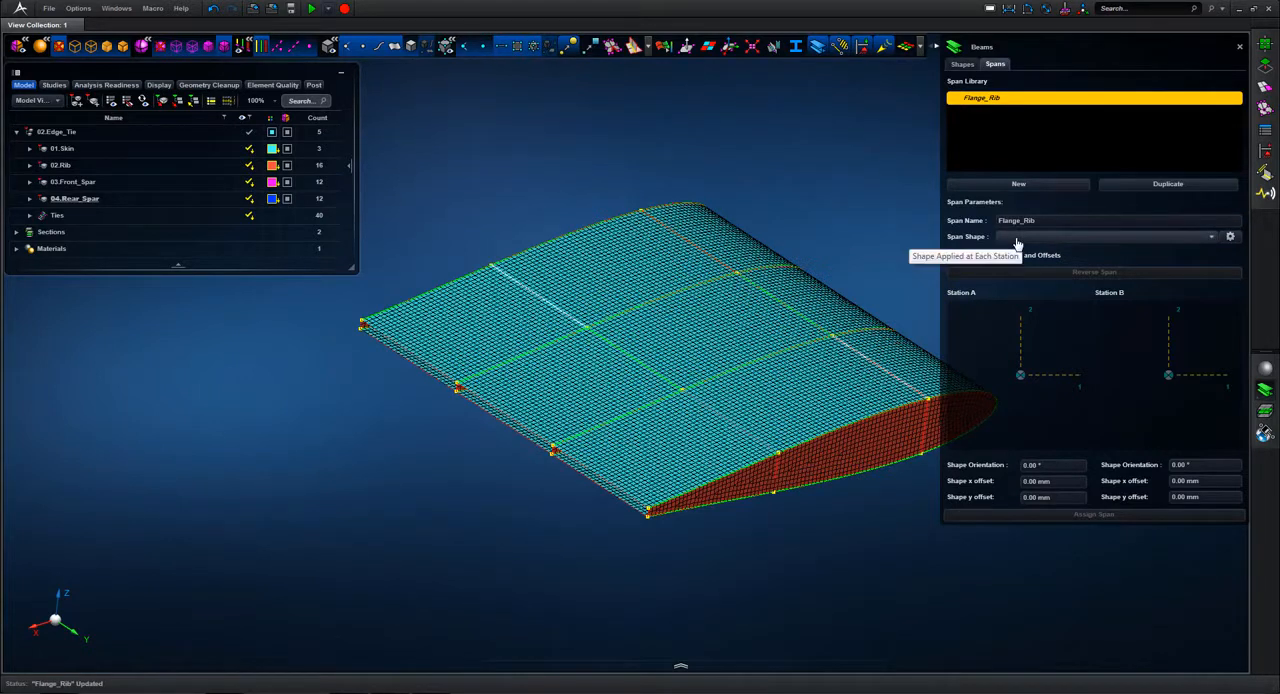
{"action": "left_click", "coordinate": [1016, 240]}
{"action": "left_click", "coordinate": [1010, 253]}
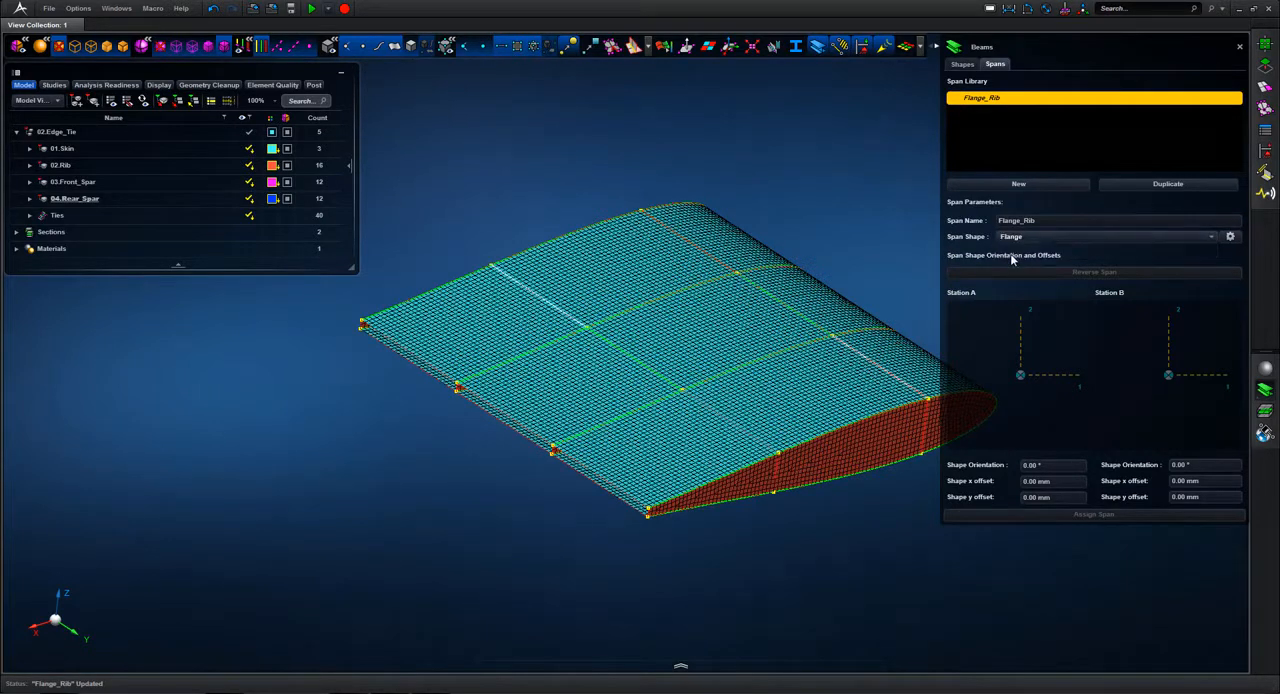
Step: Hide 01.Skin and assign the Flange_Rib span to the outer edges of all four ribs
{"action": "middle_click_drag", "start_coordinate": [839, 167], "coordinate": [757, 161]}
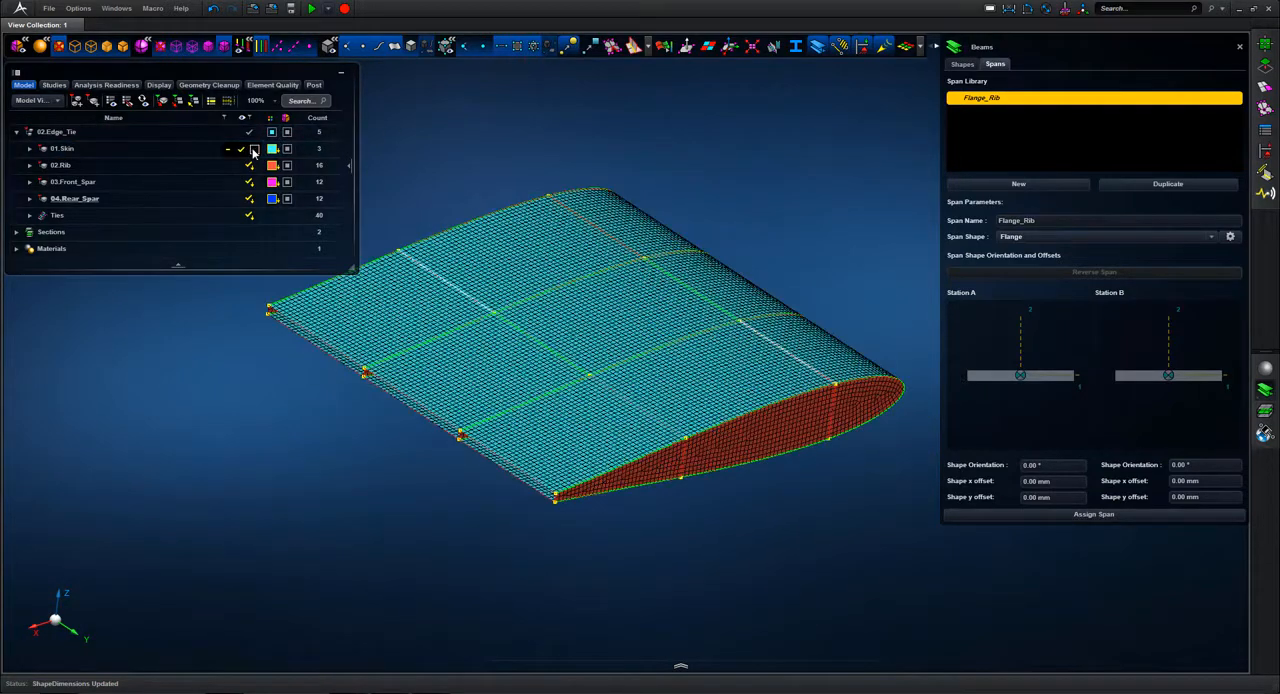
{"action": "left_click", "coordinate": [254, 149]}
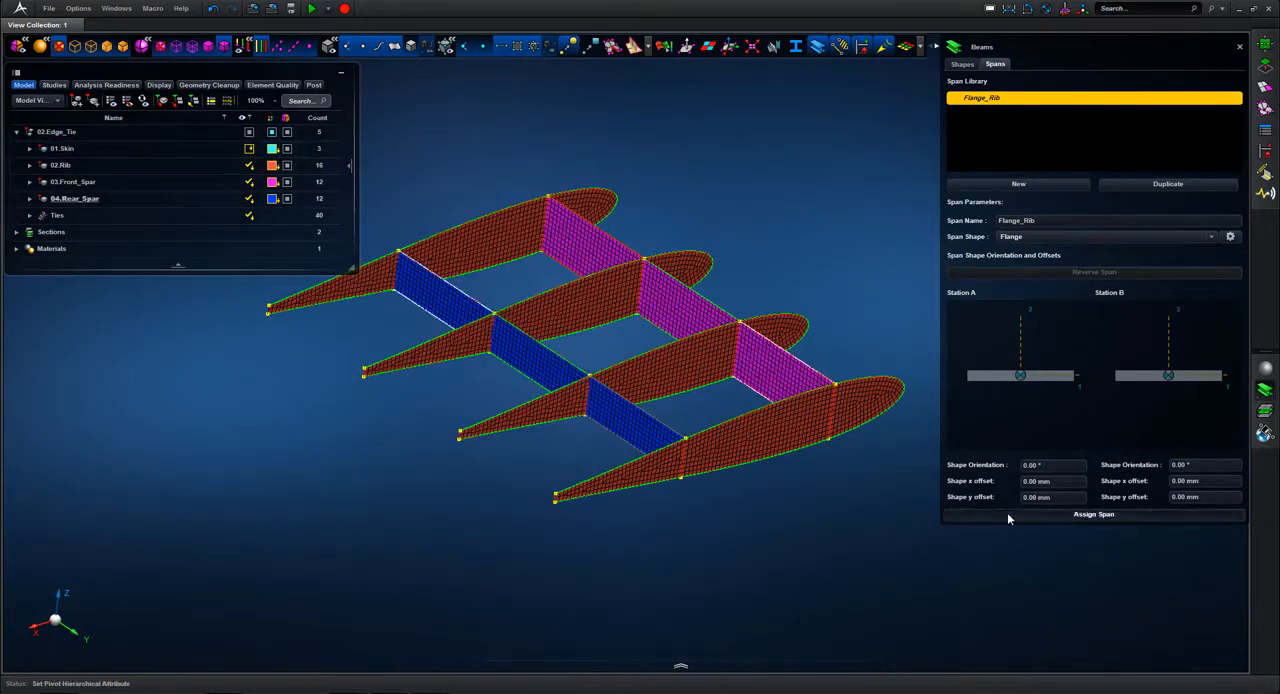
{"action": "left_click", "coordinate": [1007, 513]}
{"action": "left_click", "coordinate": [880, 377]}
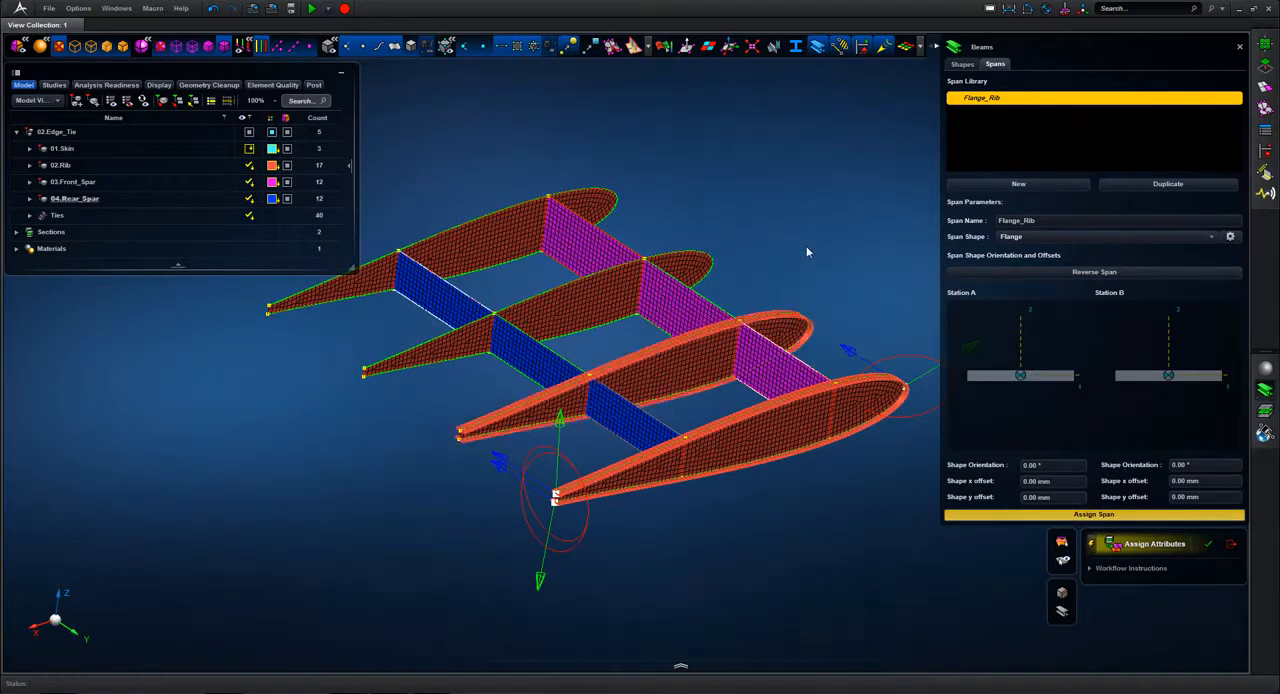
{"action": "left_click", "coordinate": [682, 259]}
{"action": "left_click", "coordinate": [588, 193]}
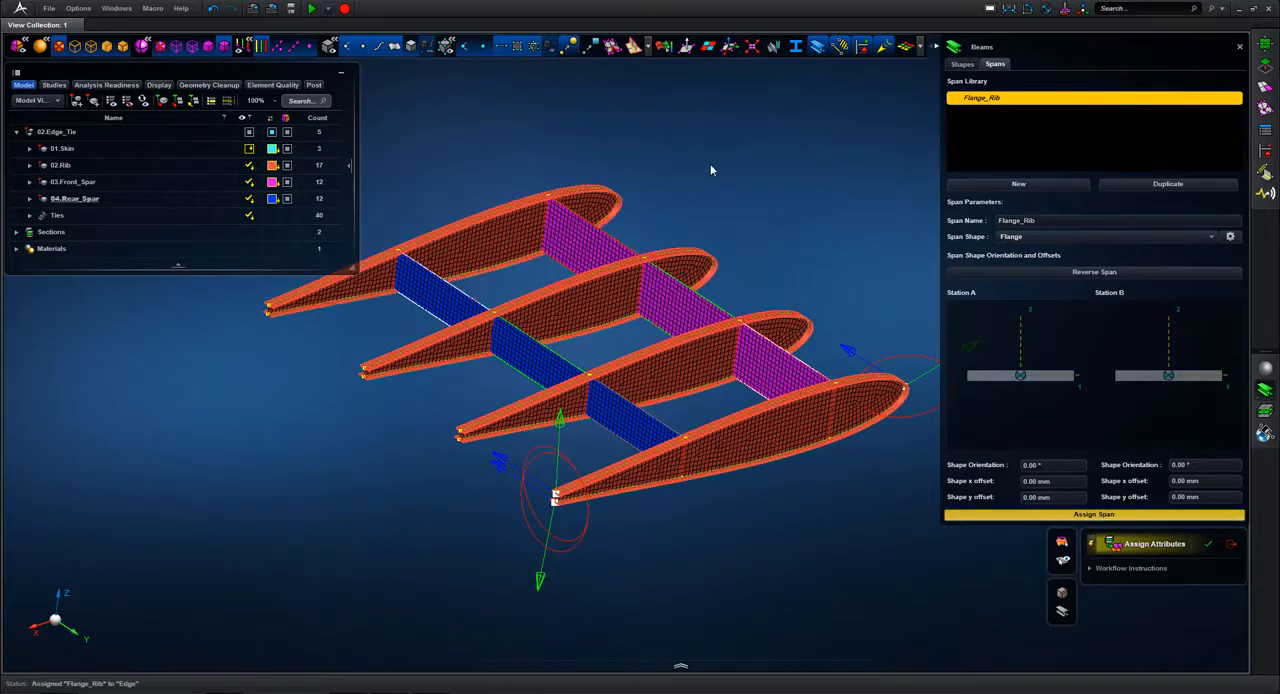
Step: Create a beam span named Flange_Spar_Front that uses the Flange shape
{"action": "middle_click_drag", "start_coordinate": [710, 165], "coordinate": [724, 185]}
{"action": "left_click", "coordinate": [982, 183]}
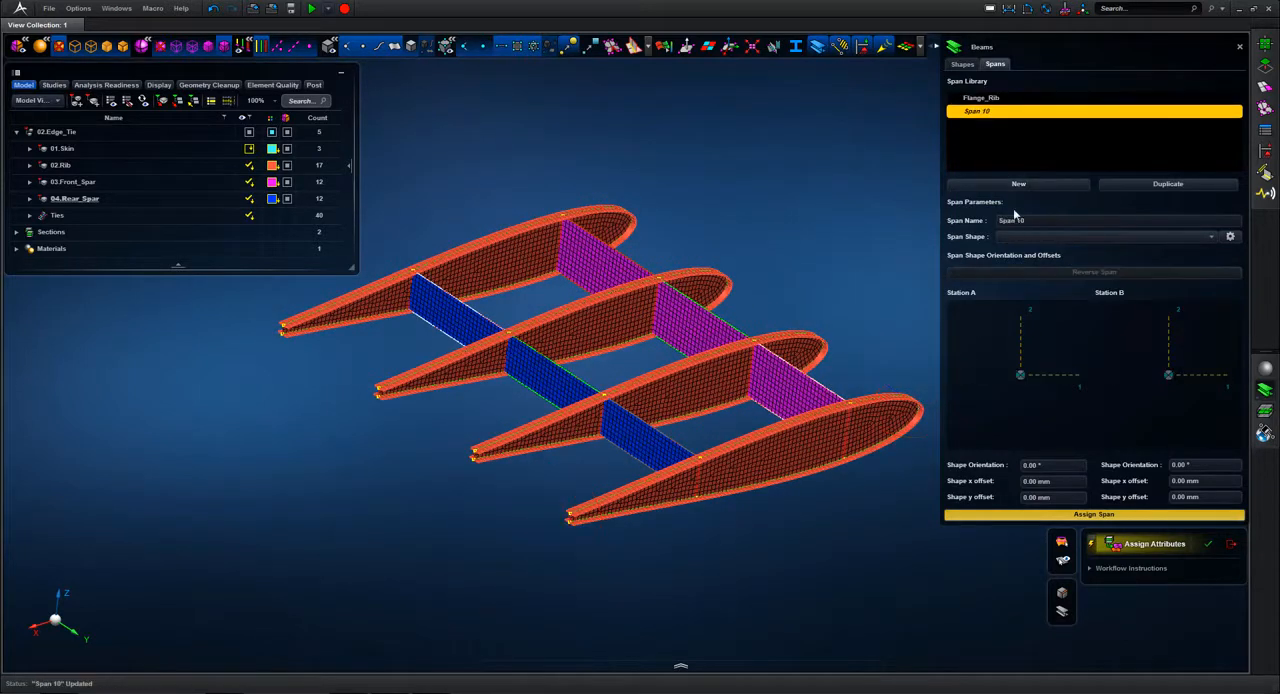
{"action": "left_click", "coordinate": [1025, 221]}
{"action": "type", "text": "Flange_"}
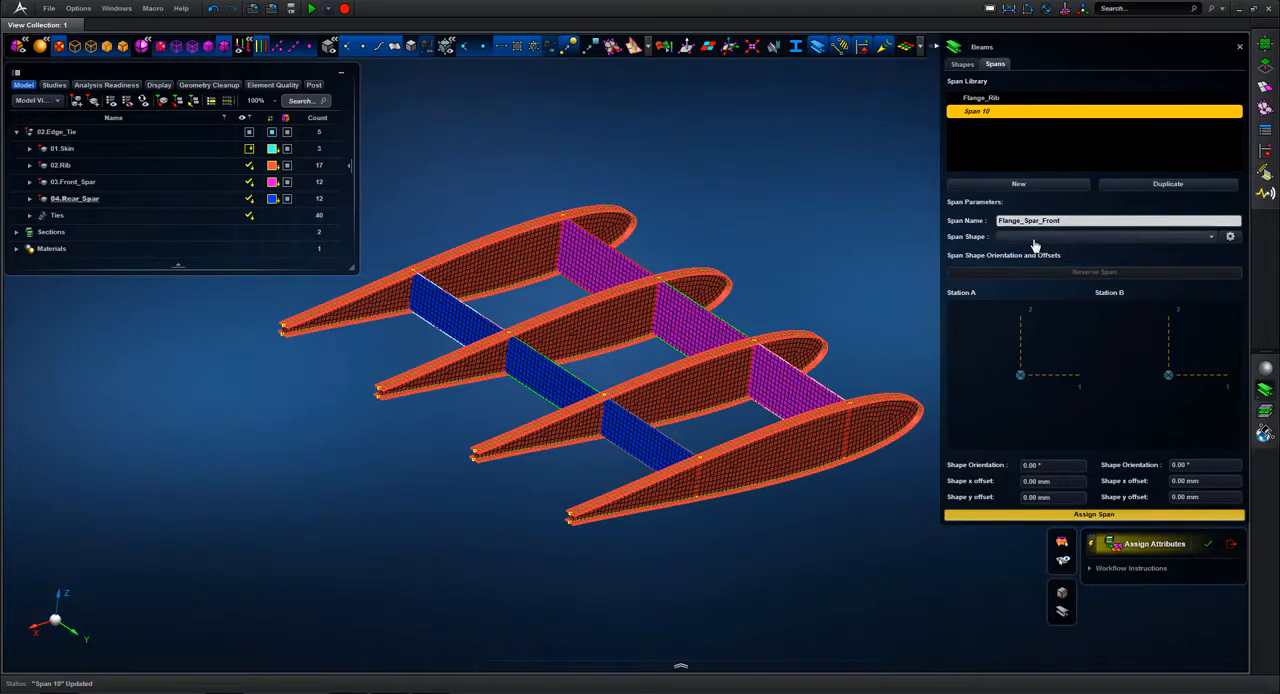
{"action": "key", "text": "Return"}
{"action": "left_click", "coordinate": [1020, 240]}
{"action": "left_click", "coordinate": [1018, 253]}
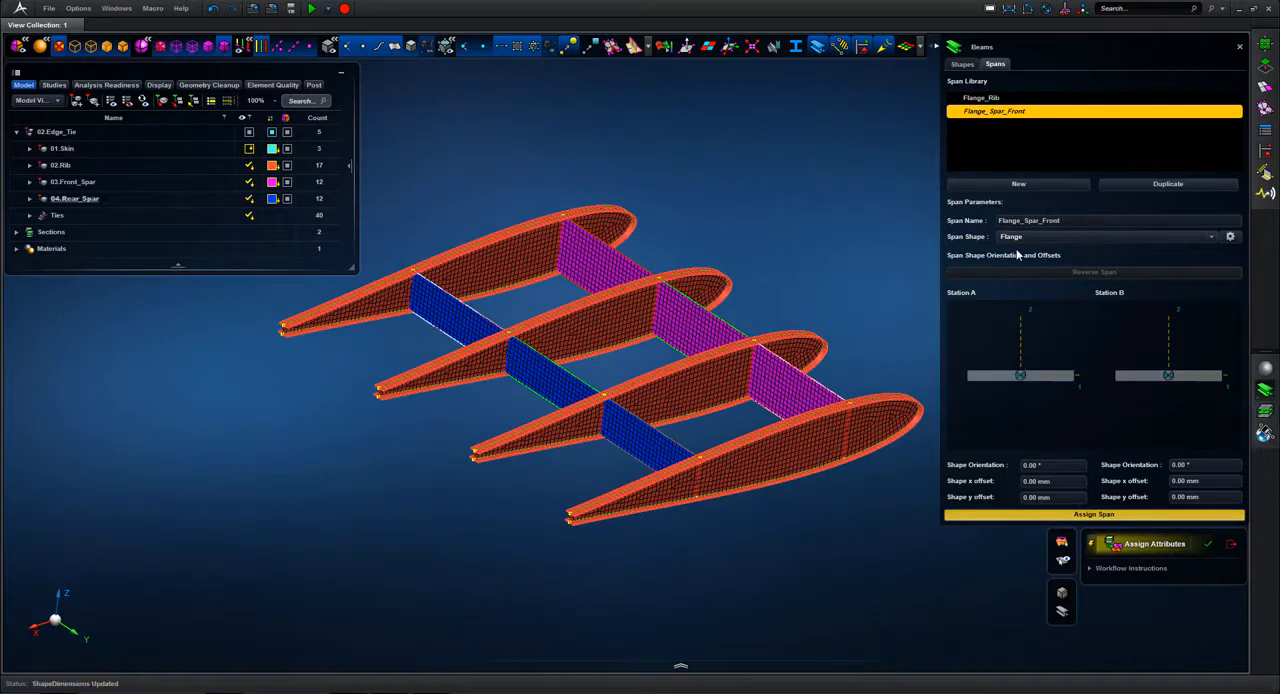
Step: Assign the Flange_Spar_Front span to the upper and lower edges of the front spar
{"action": "left_click", "coordinate": [828, 389]}
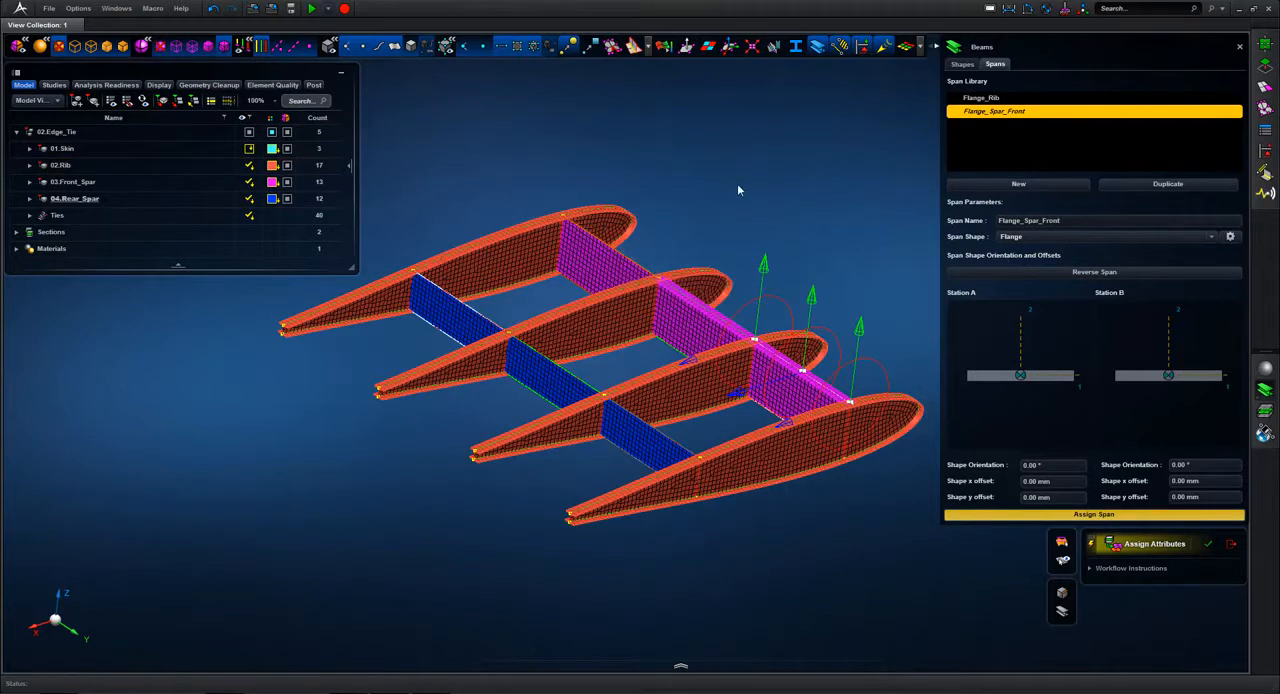
{"action": "middle_click_drag", "start_coordinate": [738, 190], "coordinate": [766, 196]}
{"action": "left_click", "coordinate": [541, 291]}
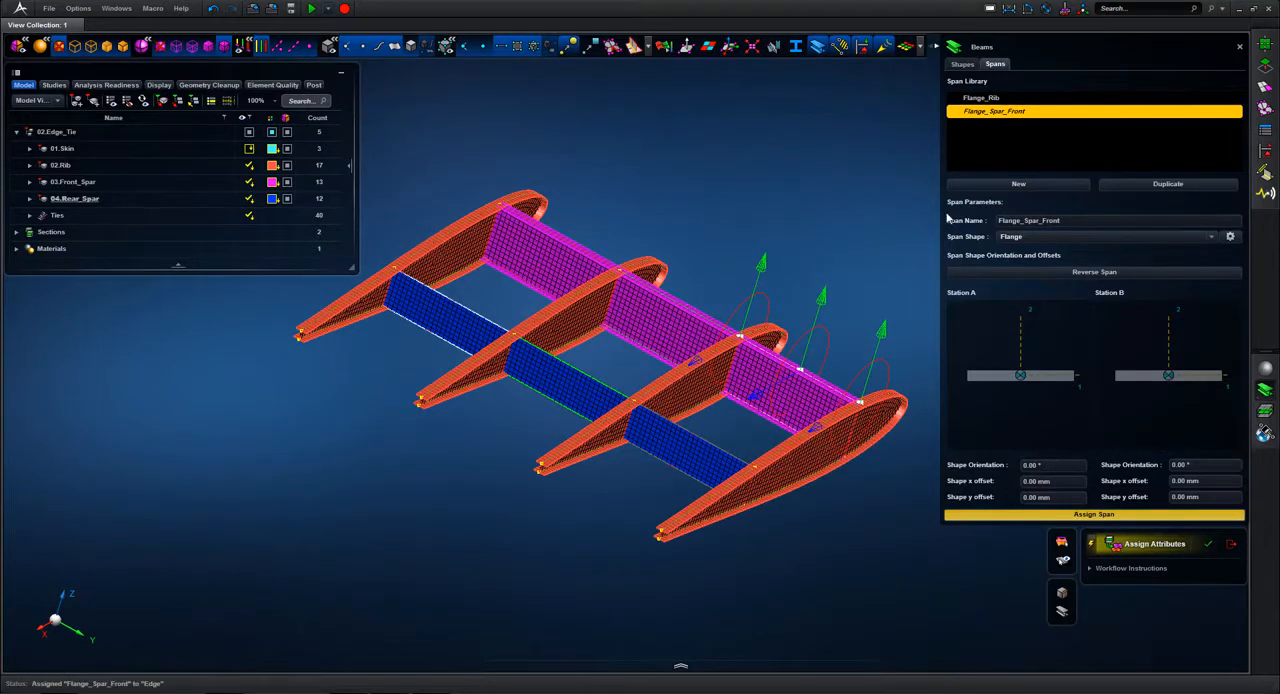
Step: Create a beam span named Flange_Spar_Rear that uses the Flange shape
{"action": "left_click", "coordinate": [1018, 184]}
{"action": "left_click", "coordinate": [1020, 222]}
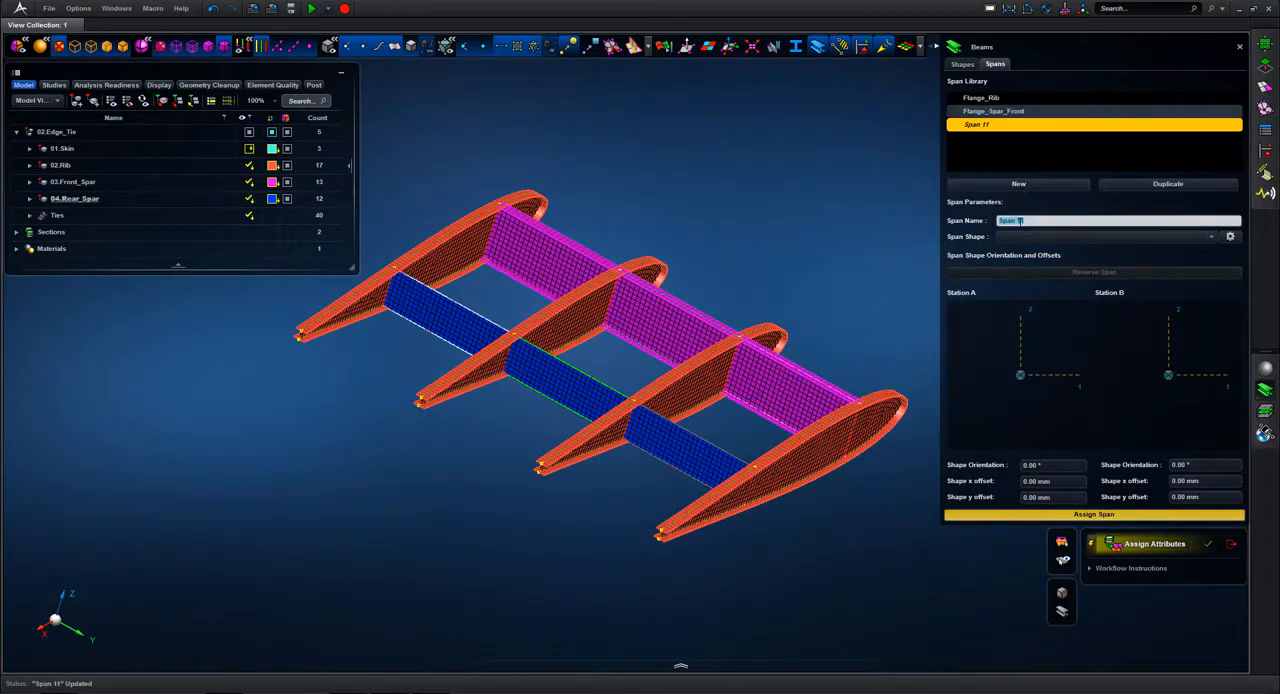
{"action": "type", "text": "S"}
{"action": "type", "text": "lange_Spar_Rear"}
{"action": "key", "text": "Return"}
{"action": "left_click", "coordinate": [1034, 252]}
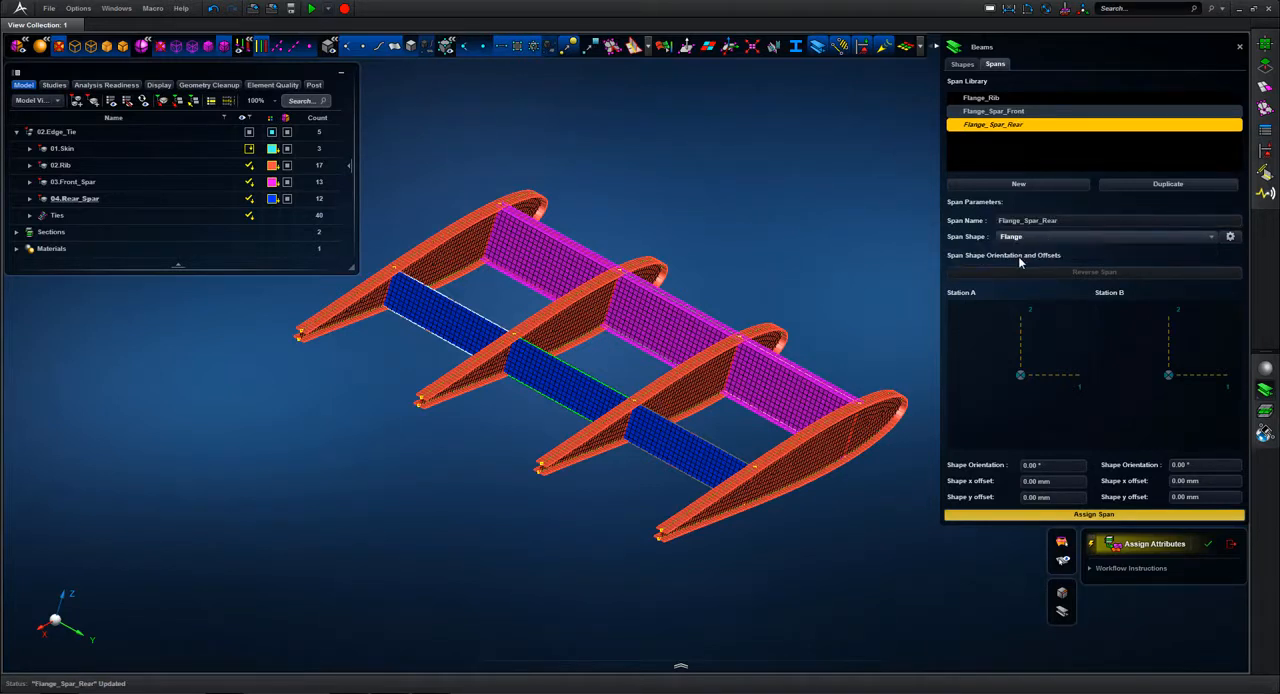
Step: Assign the Flange_Spar_Rear span to the upper and lower edges of the rear spar and close Beams
{"action": "left_click", "coordinate": [688, 462]}
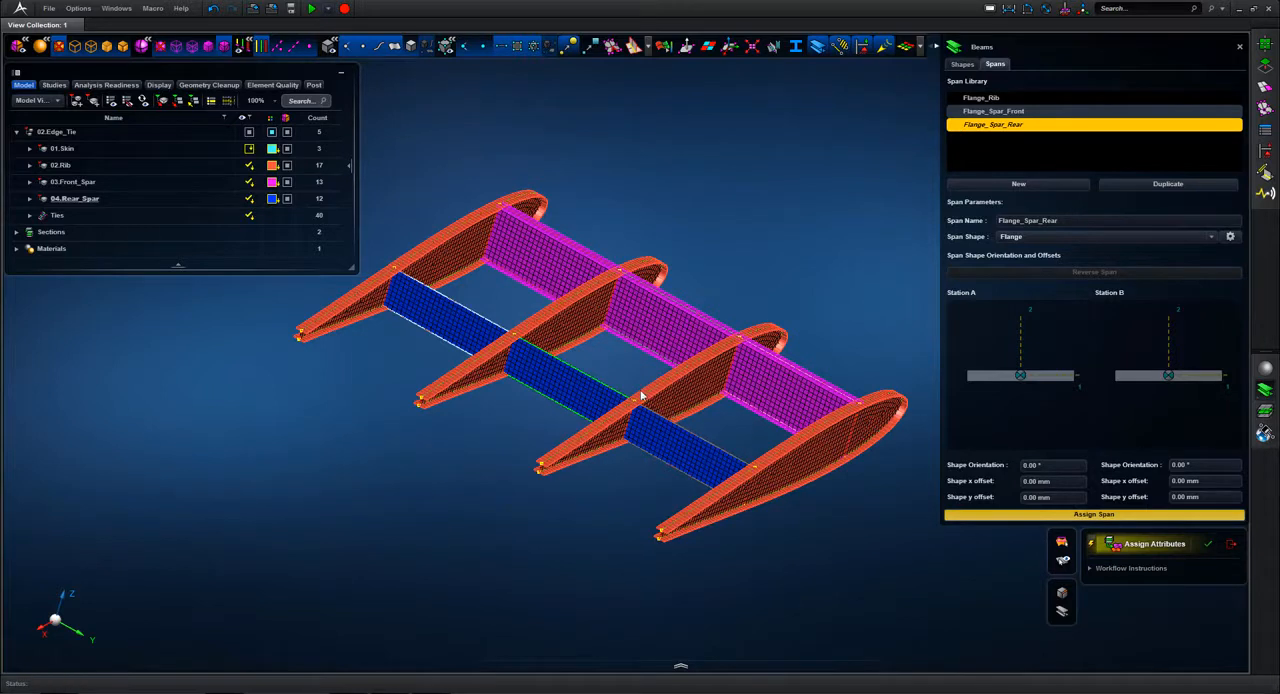
{"action": "left_click", "coordinate": [671, 471]}
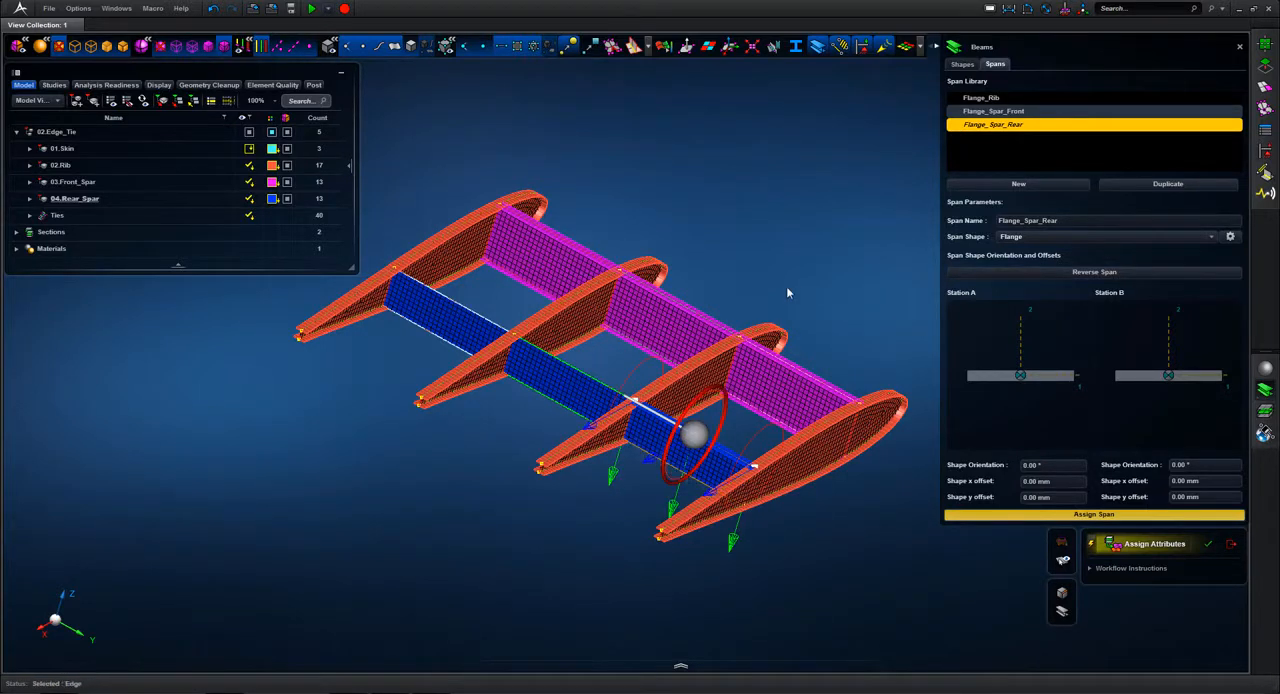
{"action": "middle_click_drag", "start_coordinate": [797, 276], "coordinate": [790, 278]}
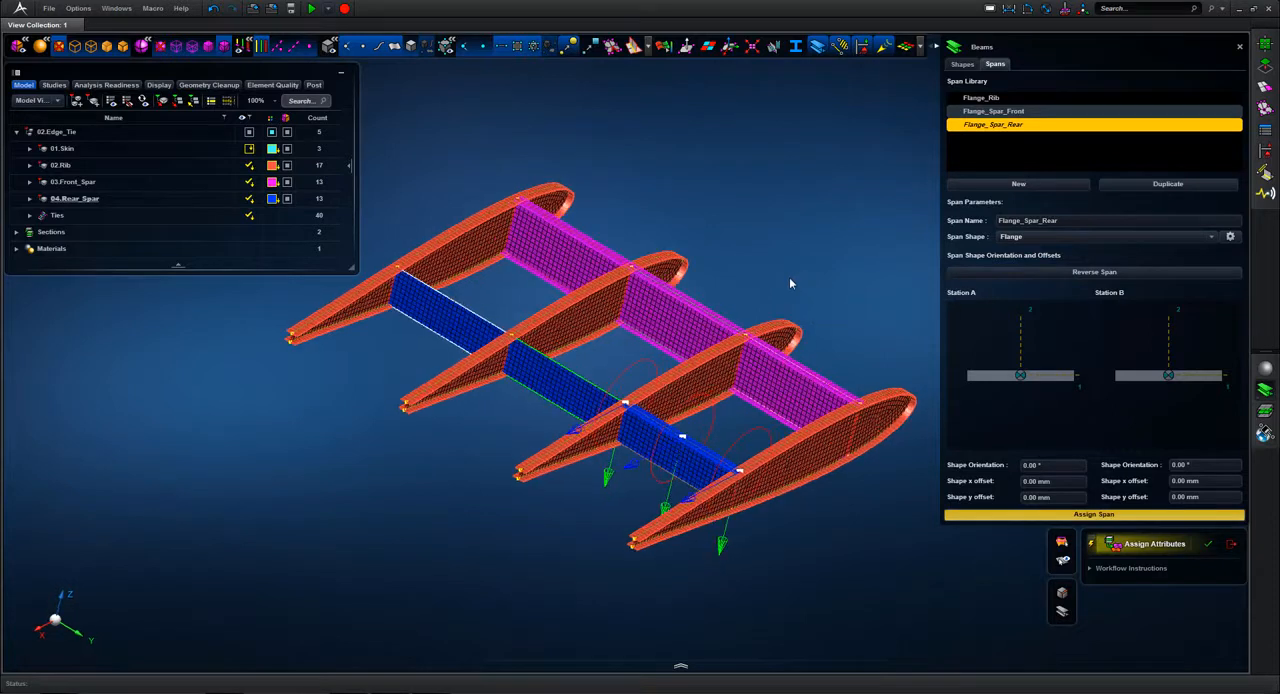
{"action": "left_click", "coordinate": [667, 474]}
{"action": "left_click", "coordinate": [574, 373]}
{"action": "left_click", "coordinate": [545, 406]}
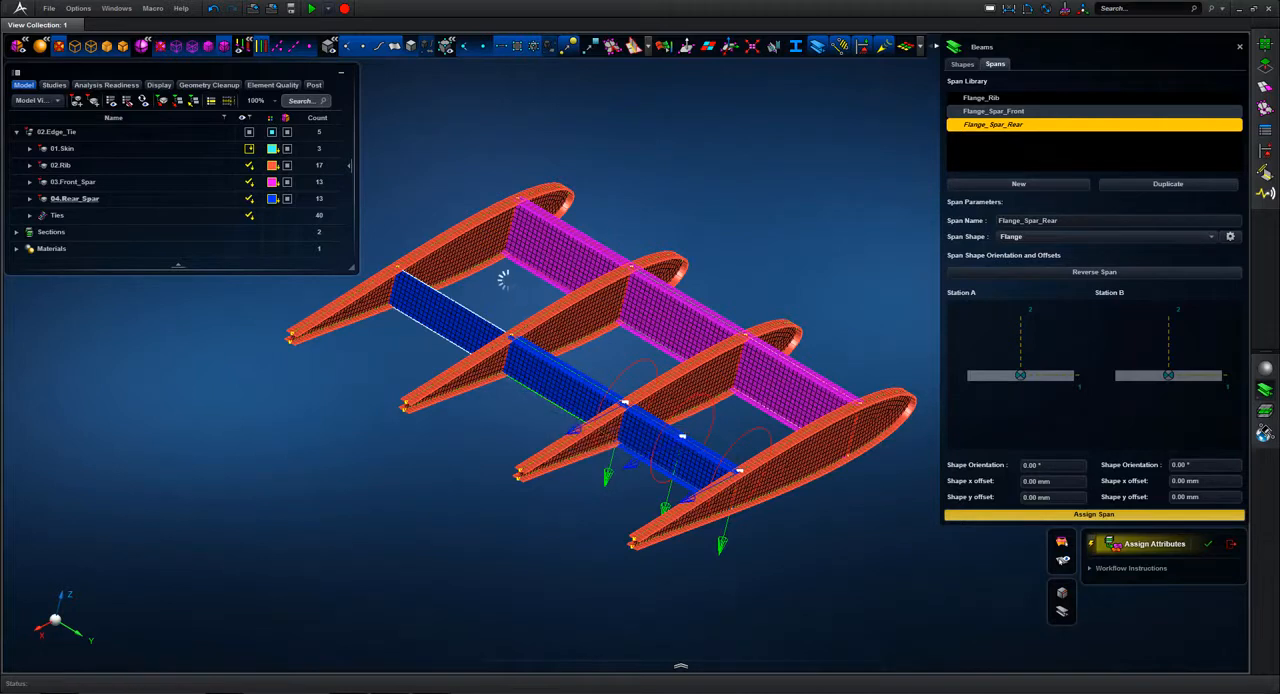
{"action": "left_click", "coordinate": [467, 309]}
{"action": "left_click", "coordinate": [444, 344]}
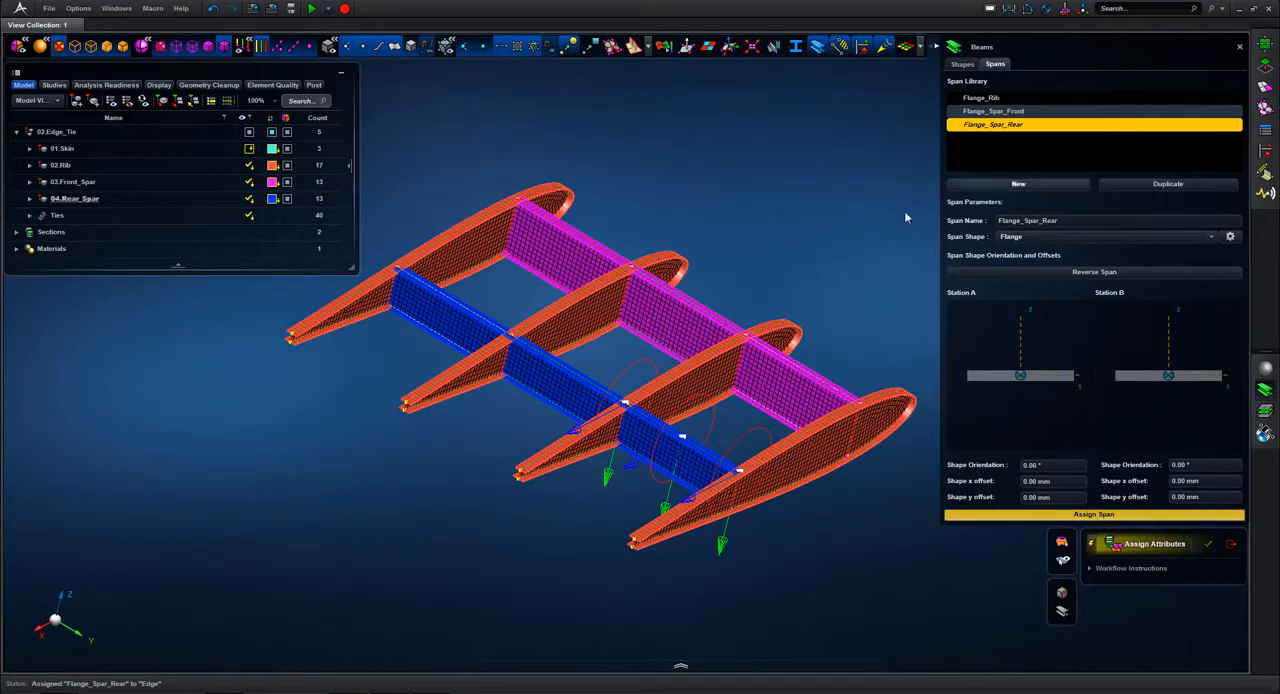
{"action": "left_click", "coordinate": [1242, 49]}
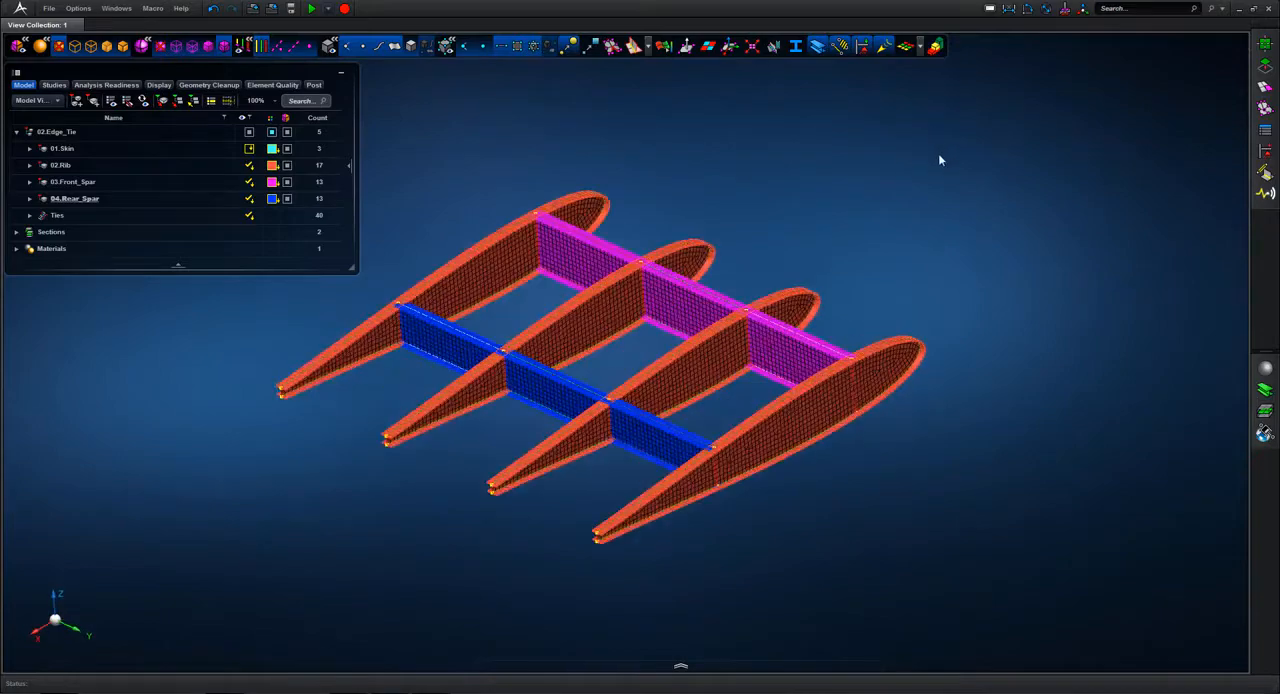
Step: Show the skin and create a fixed displacement constraint named Fixed on the web faces of the negative-Y end rib
{"action": "left_click", "coordinate": [249, 148]}
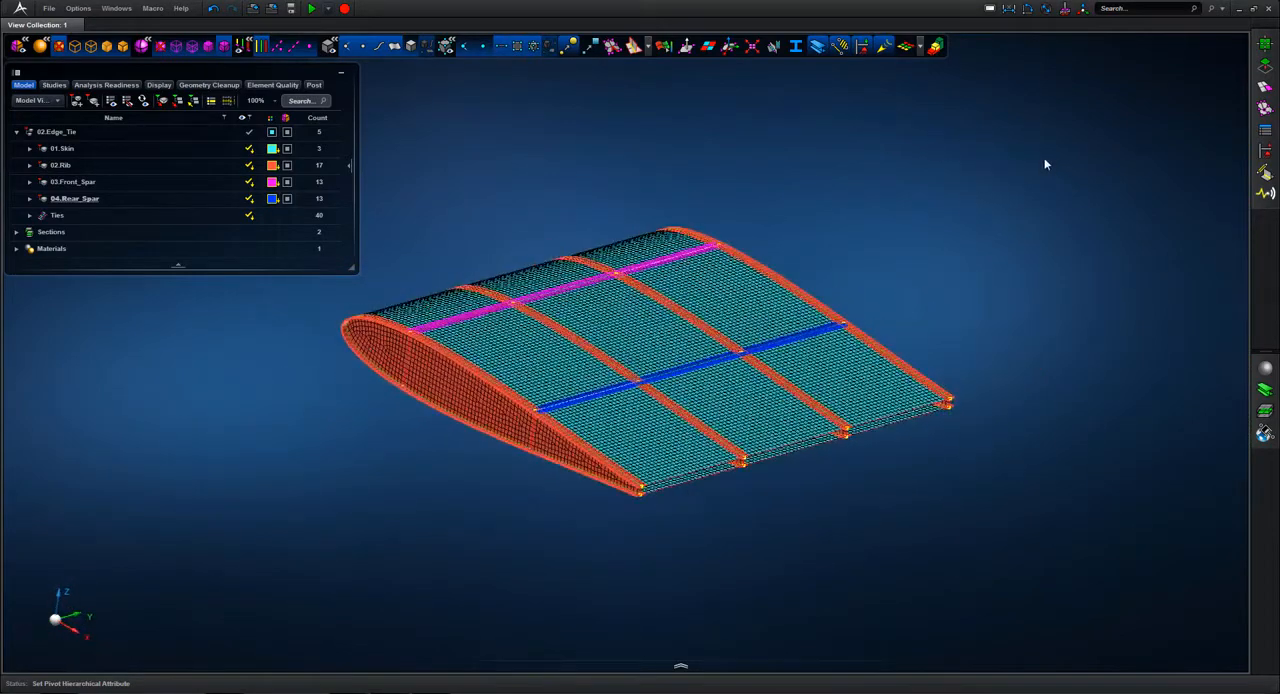
{"action": "left_click", "coordinate": [1266, 151]}
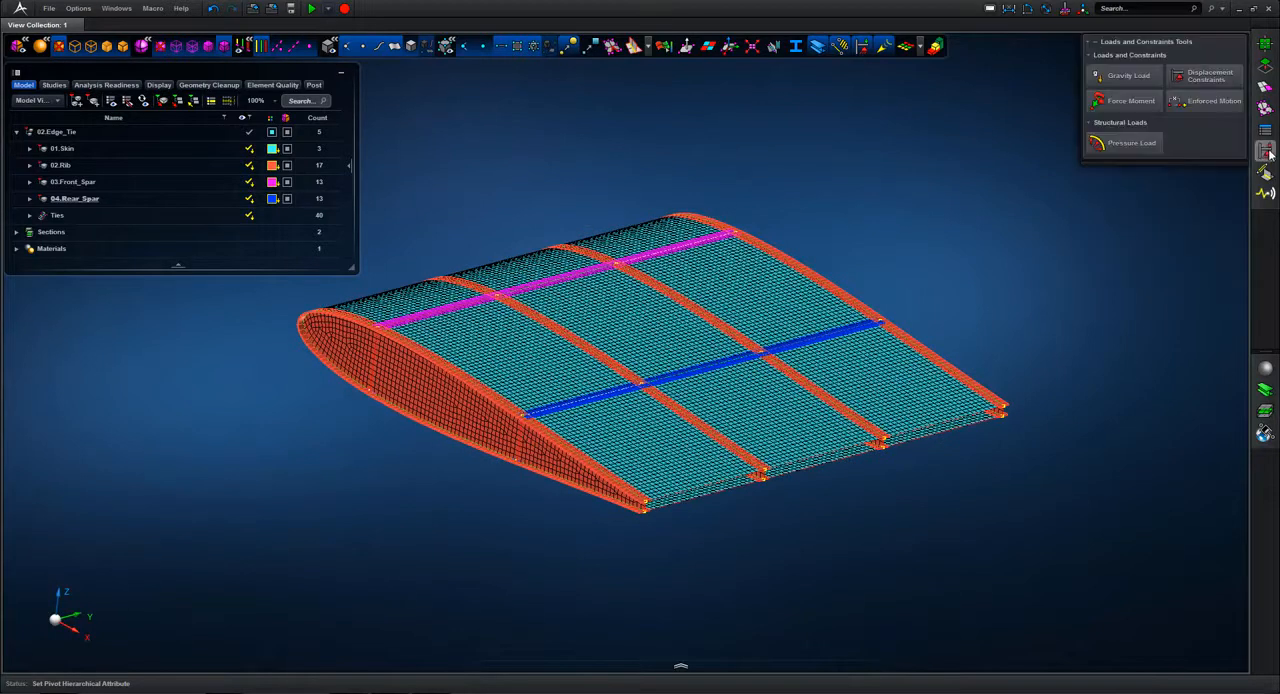
{"action": "left_click", "coordinate": [1210, 76]}
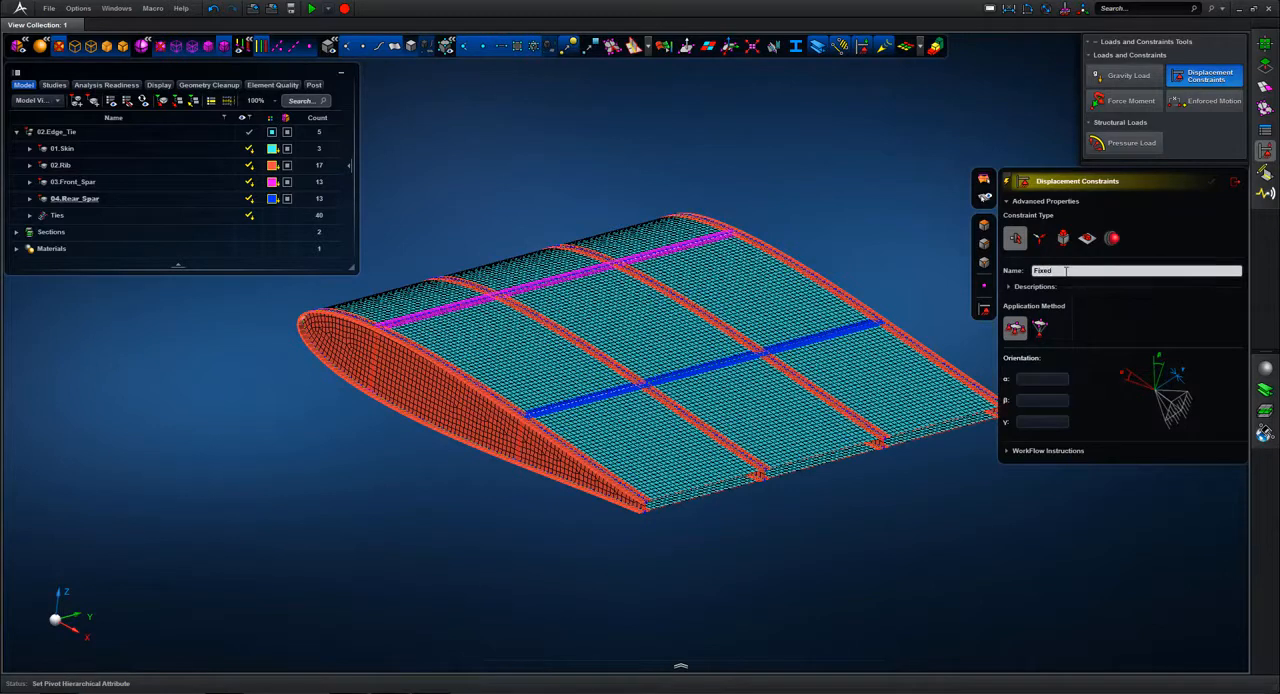
{"action": "type", "text": "Fixed"}
{"action": "left_click", "coordinate": [985, 226]}
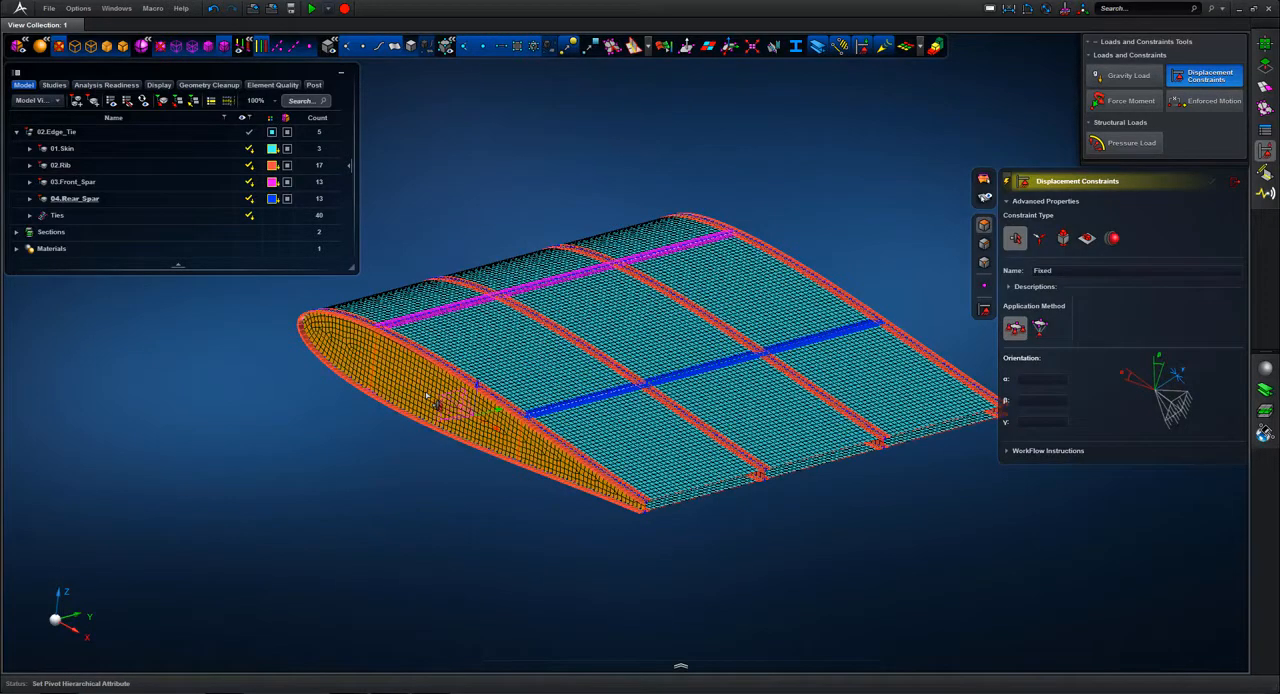
{"action": "left_click", "coordinate": [426, 395]}
{"action": "middle_click", "coordinate": [647, 194]}
Step: Start an enforced motion and assign the web faces of the positive-Y end rib as its entities
{"action": "middle_click_drag", "start_coordinate": [658, 185], "coordinate": [899, 263]}
{"action": "left_click", "coordinate": [1215, 102]}
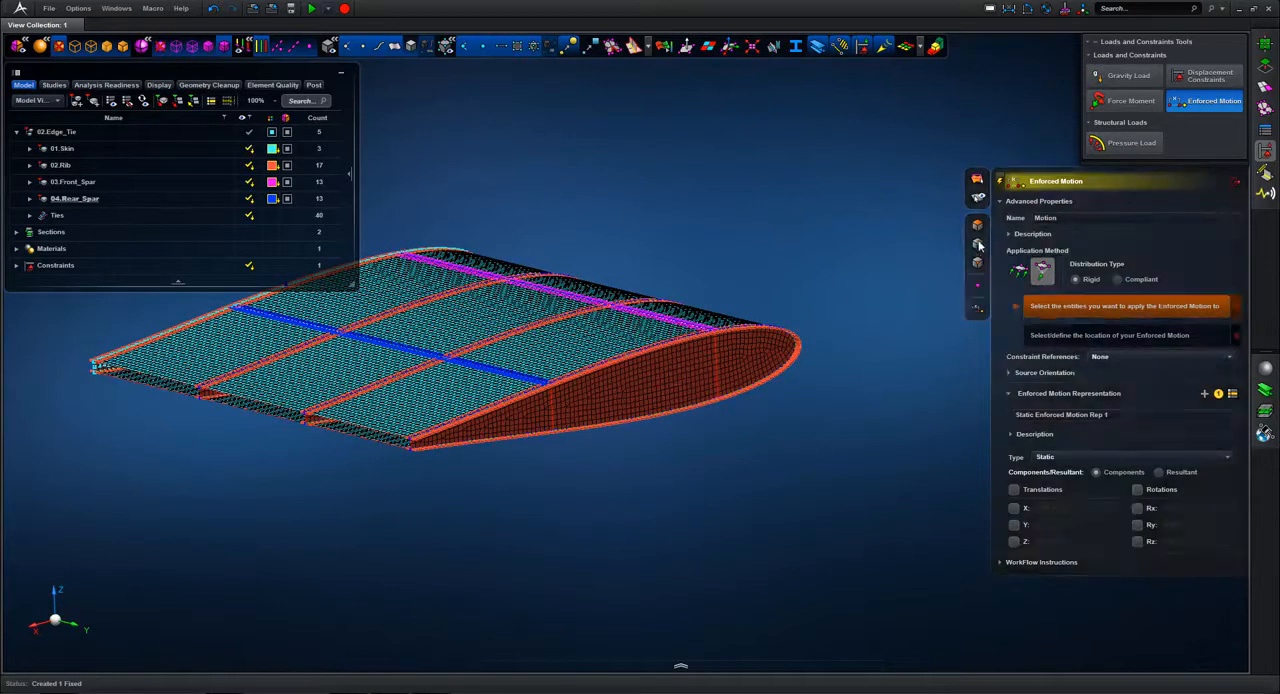
{"action": "left_click", "coordinate": [617, 410]}
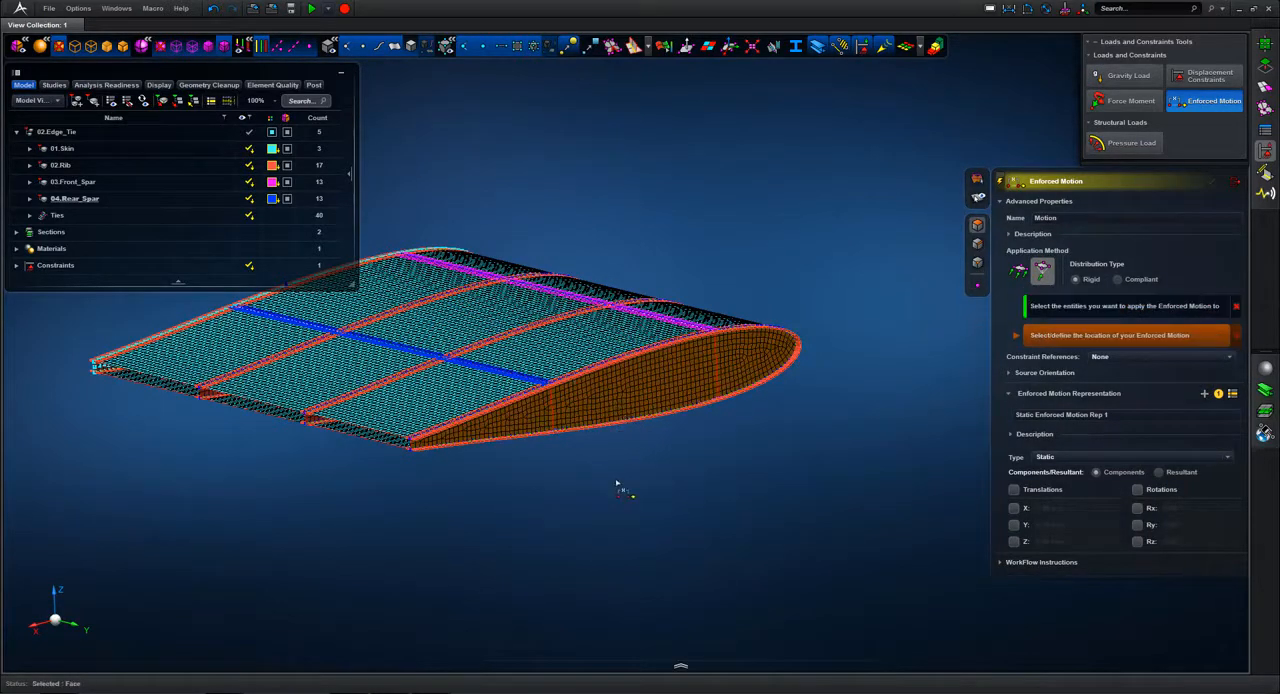
{"action": "left_click", "coordinate": [1000, 183]}
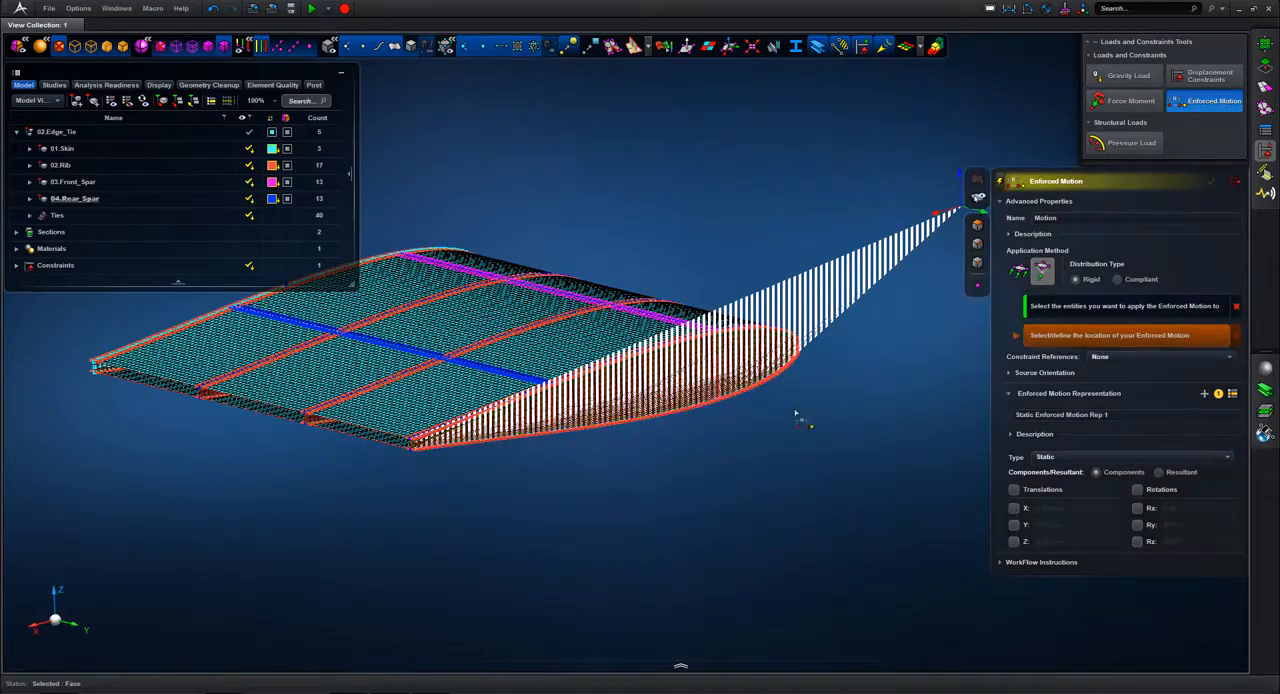
{"action": "middle_click", "coordinate": [662, 478]}
Step: Locate the enforced motion at the end rib's trailing-edge node, offset -1300 mm along the X axis
{"action": "middle_click_drag", "start_coordinate": [664, 586], "coordinate": [742, 483]}
{"action": "scroll", "coordinate": [742, 483], "scroll_direction": "up", "scroll_amount": 5}
{"action": "middle_click_drag", "start_coordinate": [634, 494], "coordinate": [686, 535]}
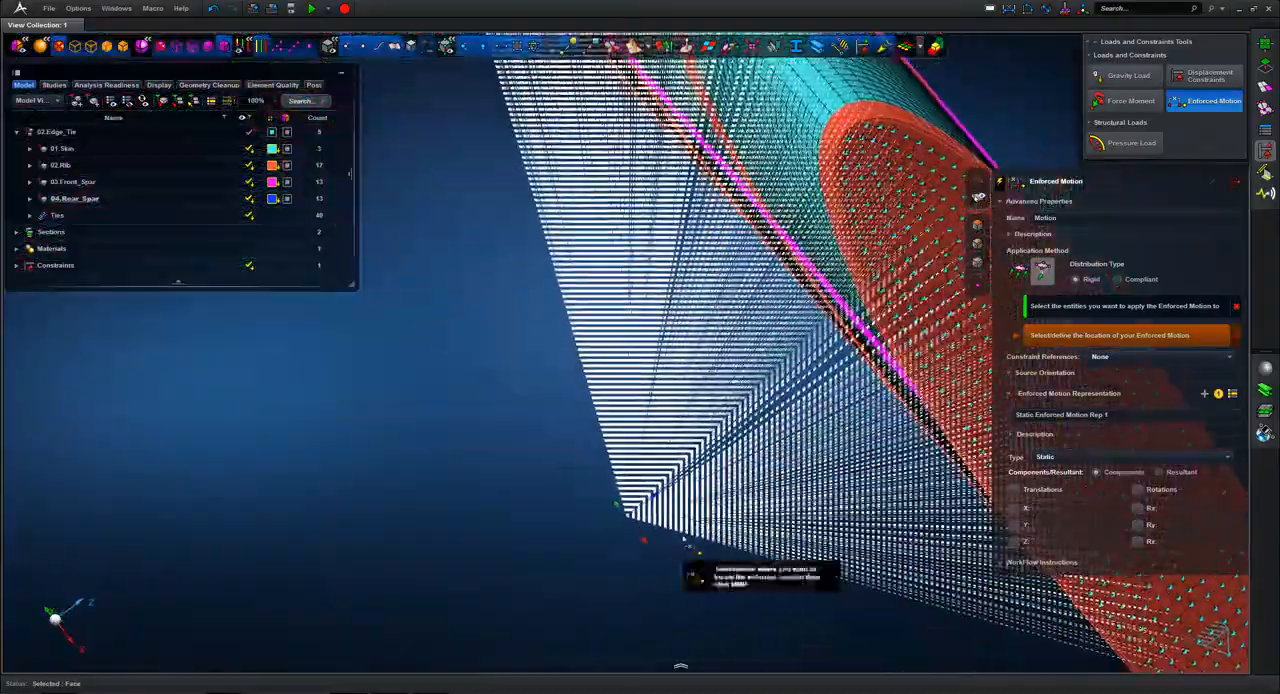
{"action": "scroll", "coordinate": [686, 535], "scroll_direction": "down", "scroll_amount": 4}
{"action": "middle_click_drag", "start_coordinate": [660, 365], "coordinate": [256, 85]}
{"action": "scroll", "coordinate": [383, 258], "scroll_direction": "up", "scroll_amount": 5}
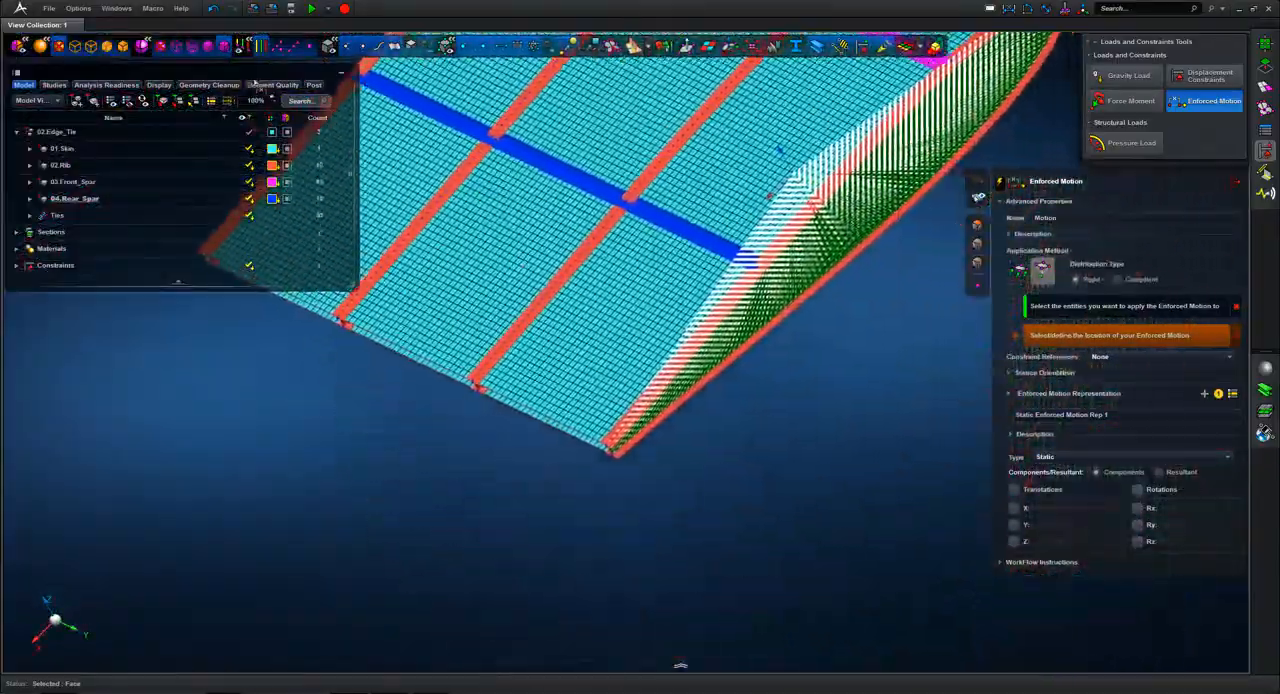
{"action": "scroll", "coordinate": [250, 172], "scroll_direction": "up", "scroll_amount": 3}
{"action": "scroll", "coordinate": [643, 329], "scroll_direction": "up", "scroll_amount": 2}
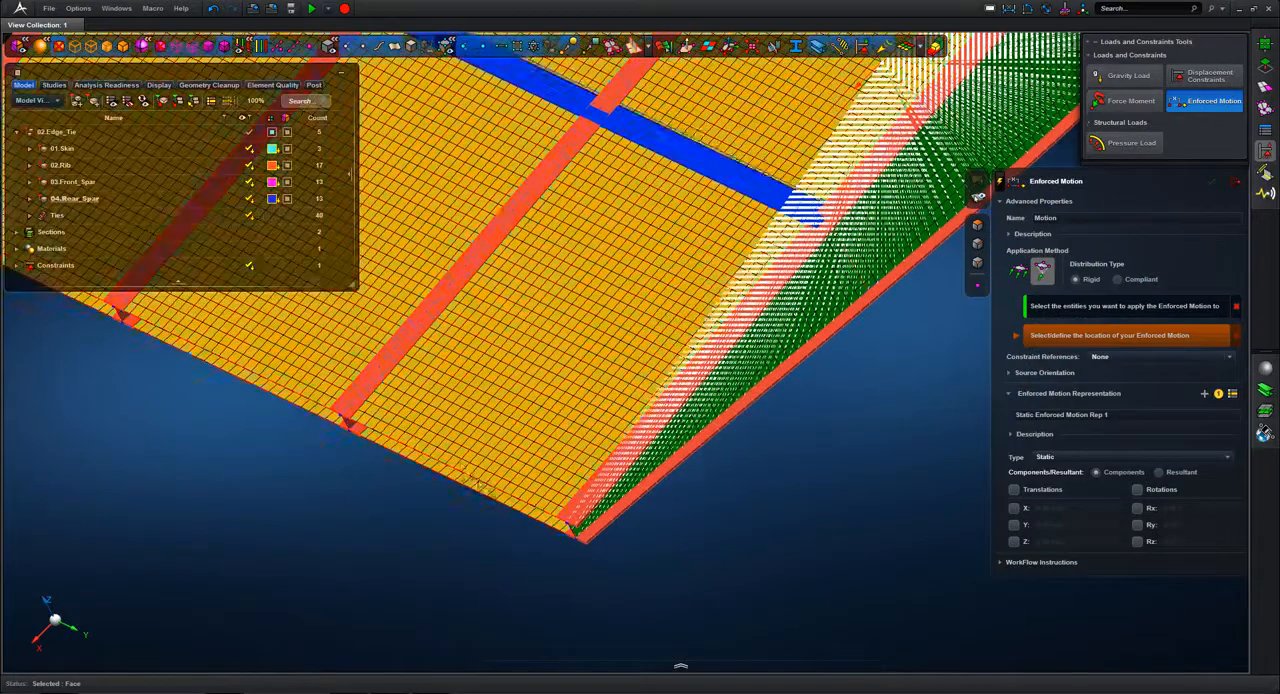
{"action": "left_click", "coordinate": [575, 538]}
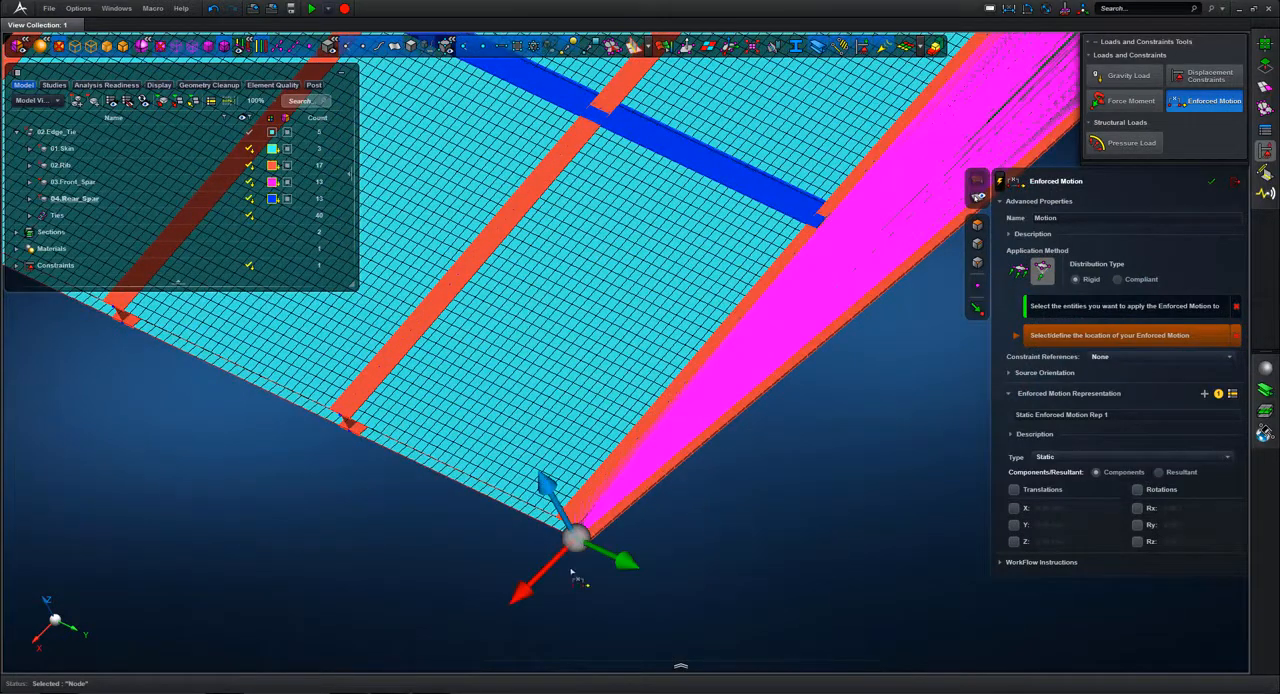
{"action": "left_click", "coordinate": [523, 591]}
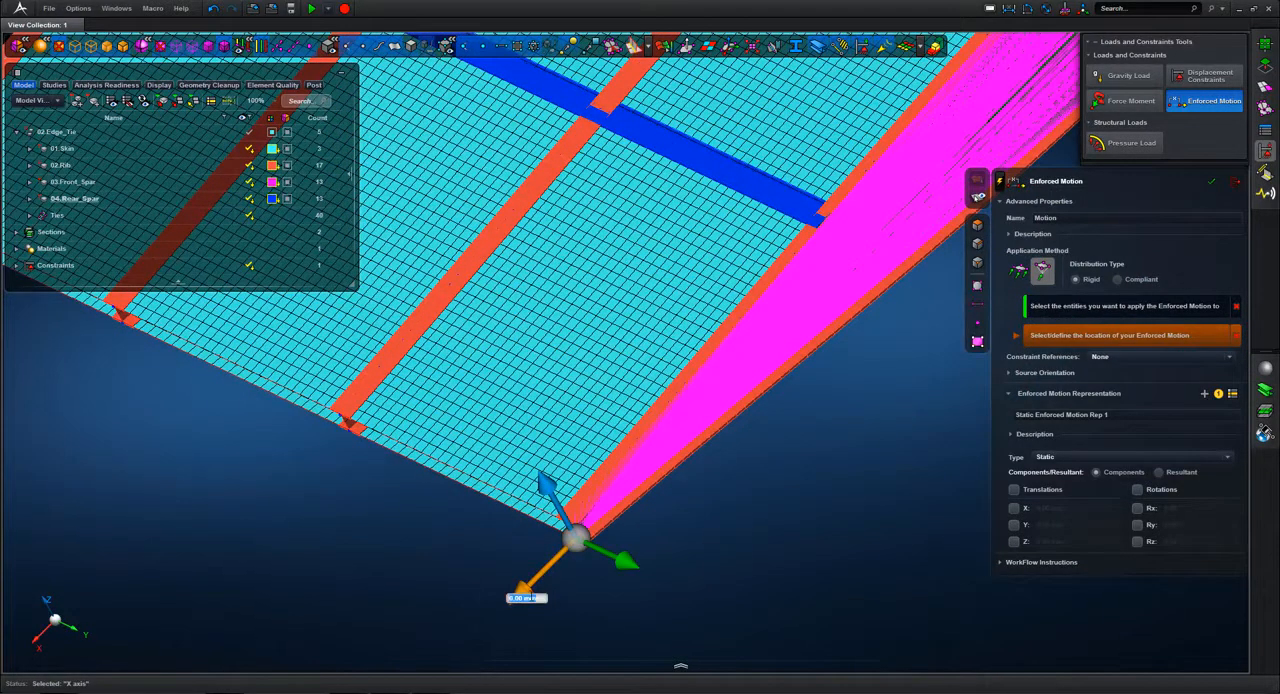
{"action": "type", "text": "-1300"}
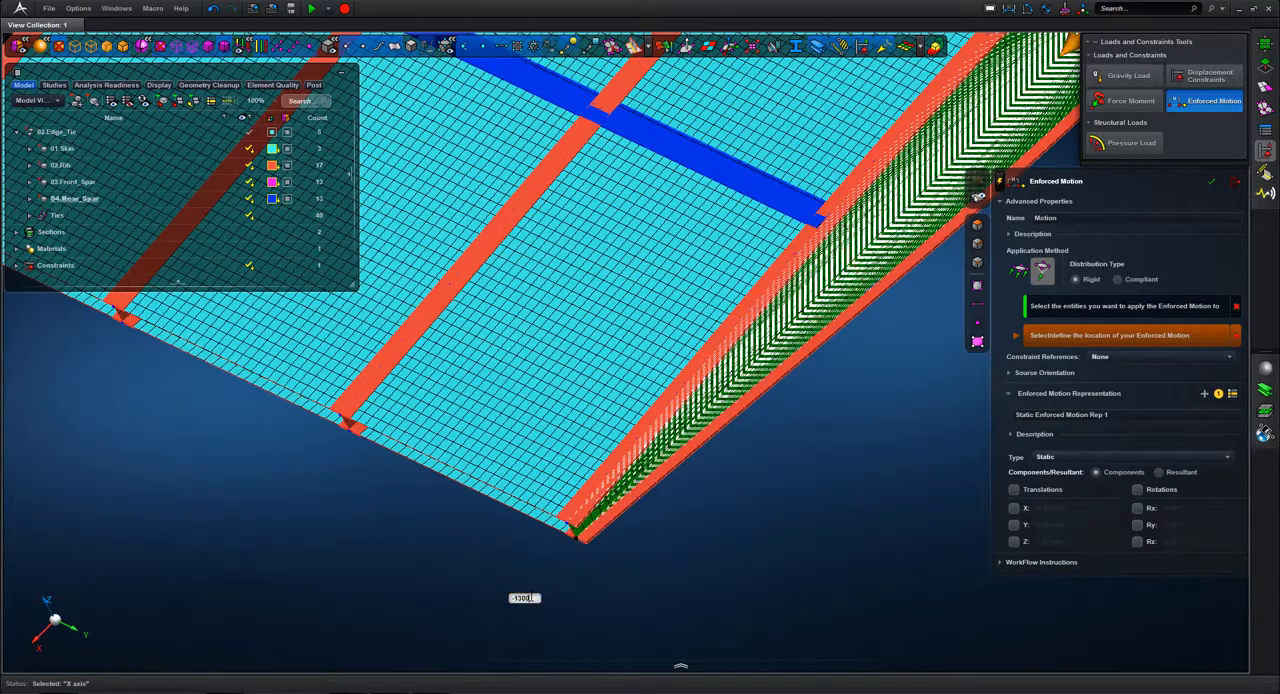
{"action": "key", "text": "Return"}
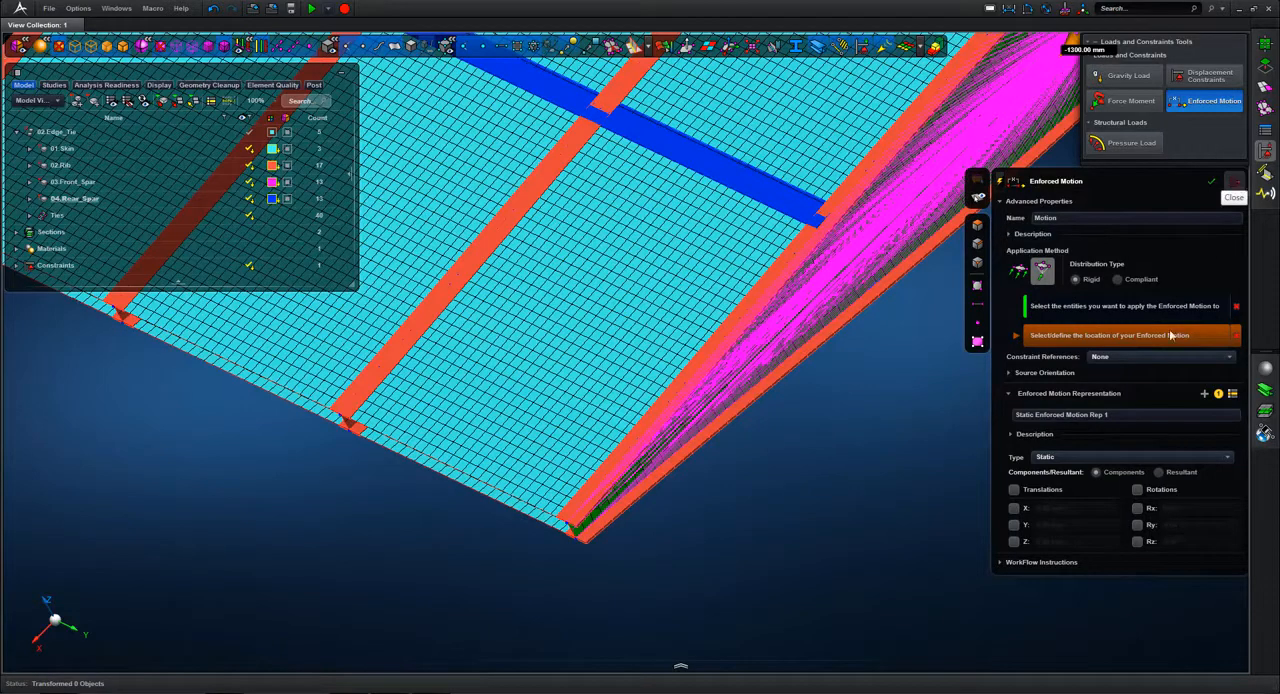
Step: Set the enforced motion's Z translation to 2 mm, create it and close Enforced Motion
{"action": "left_click", "coordinate": [1014, 542]}
{"action": "left_click", "coordinate": [1052, 541]}
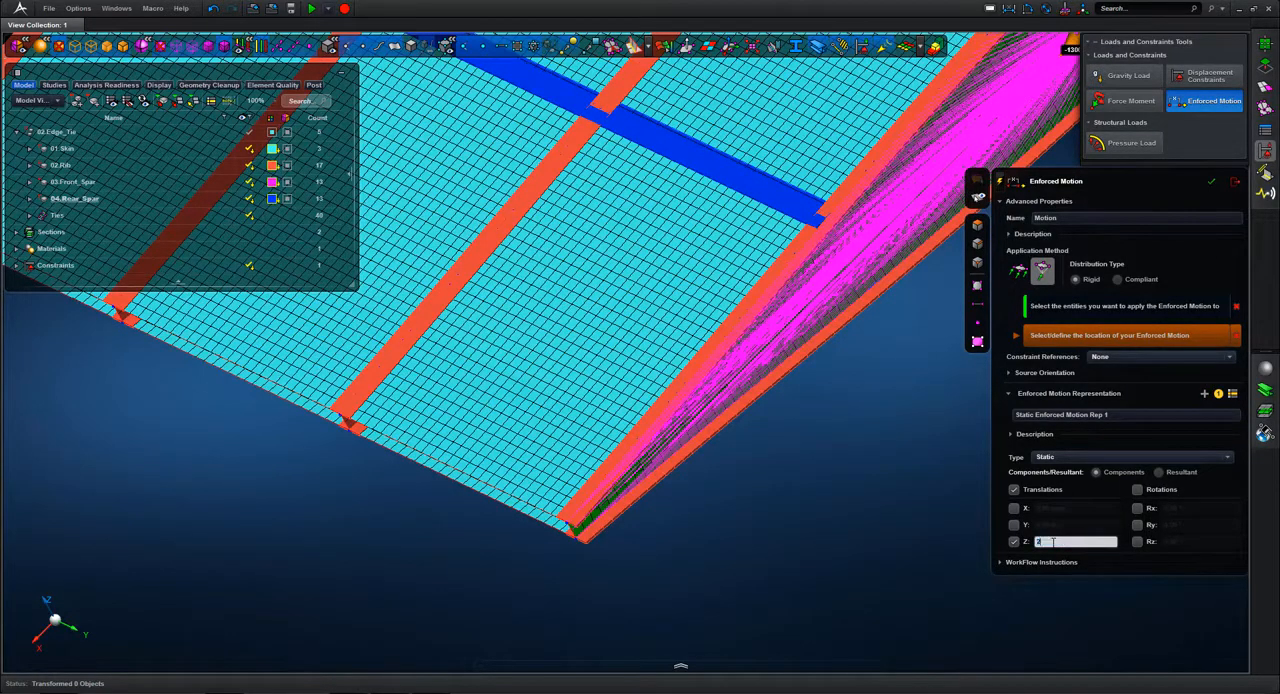
{"action": "type", "text": "2"}
{"action": "key", "text": "Return"}
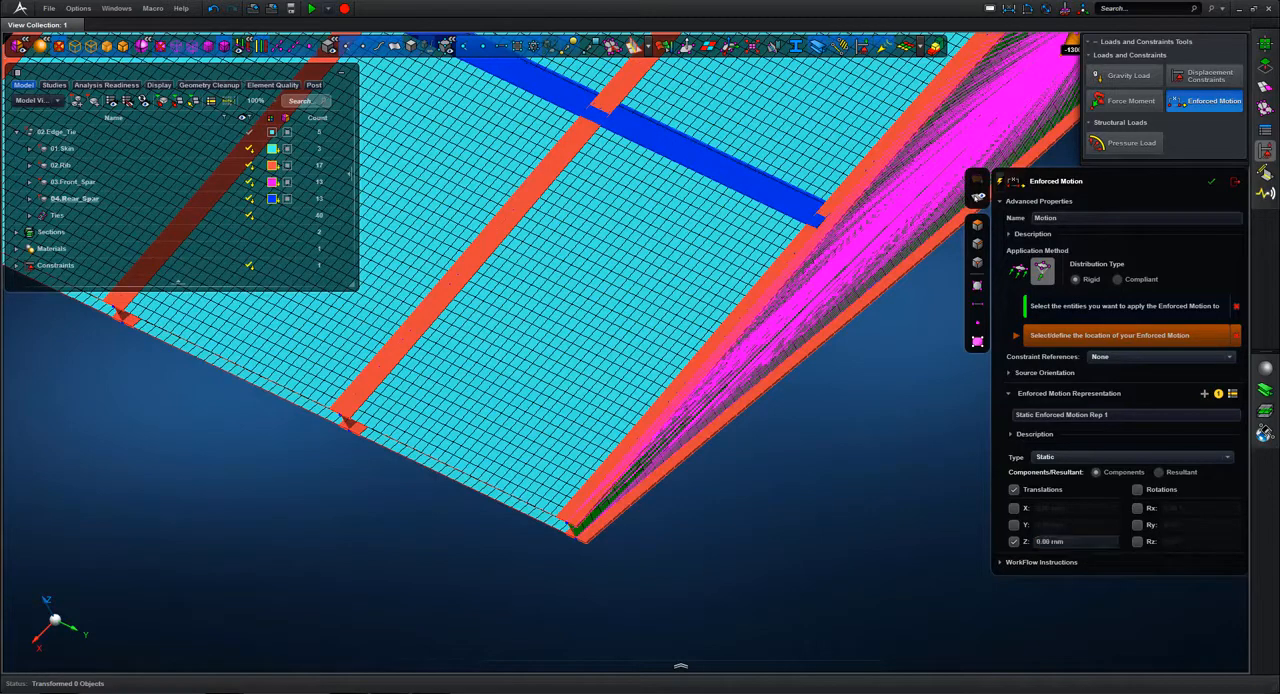
{"action": "left_click", "coordinate": [1053, 542]}
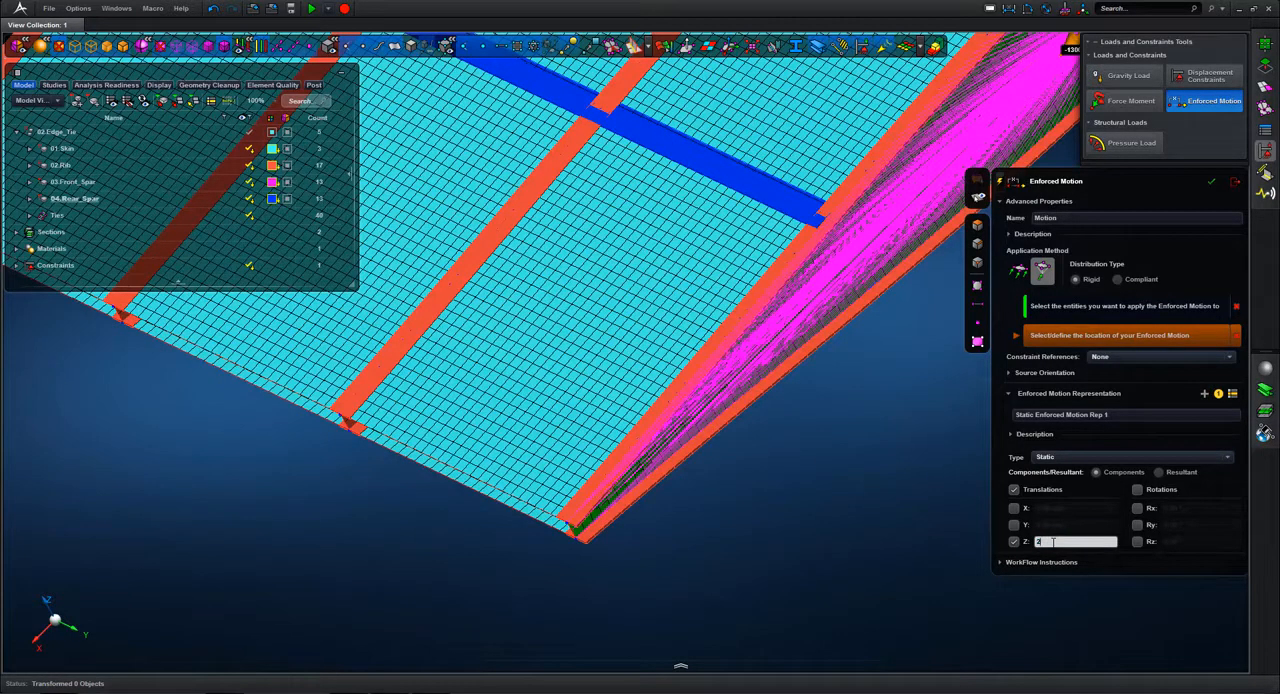
{"action": "key", "text": "Return"}
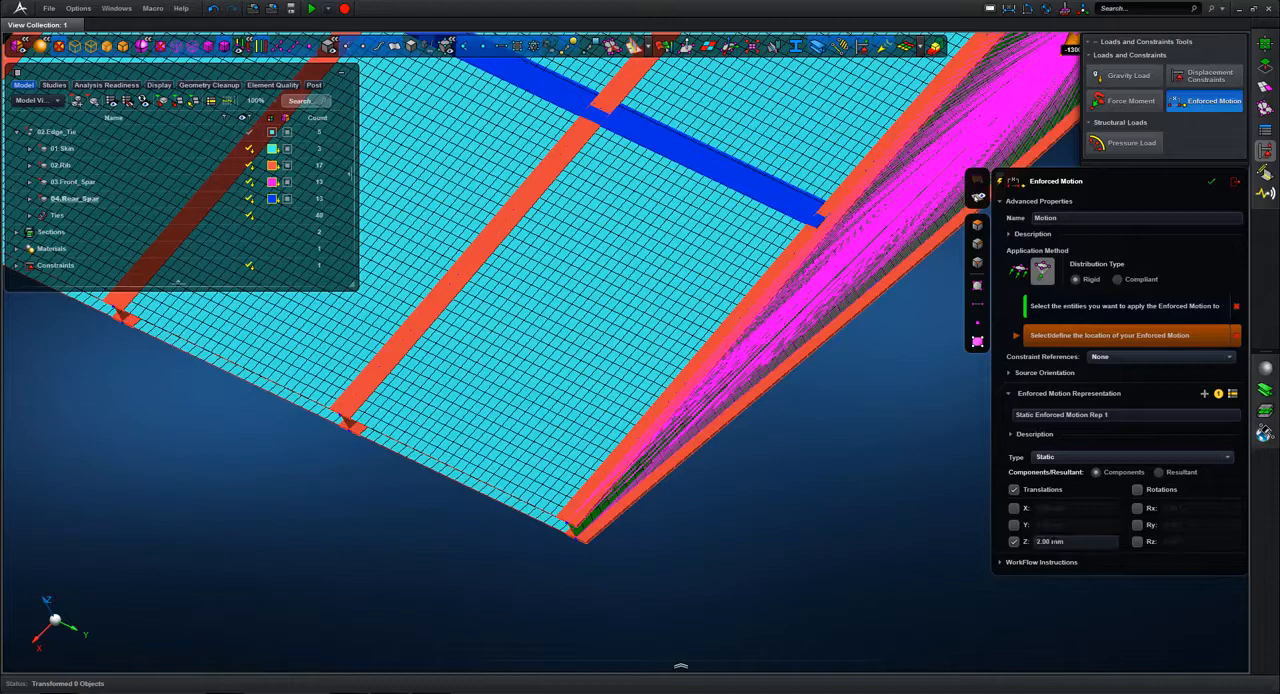
{"action": "left_click", "coordinate": [1213, 183]}
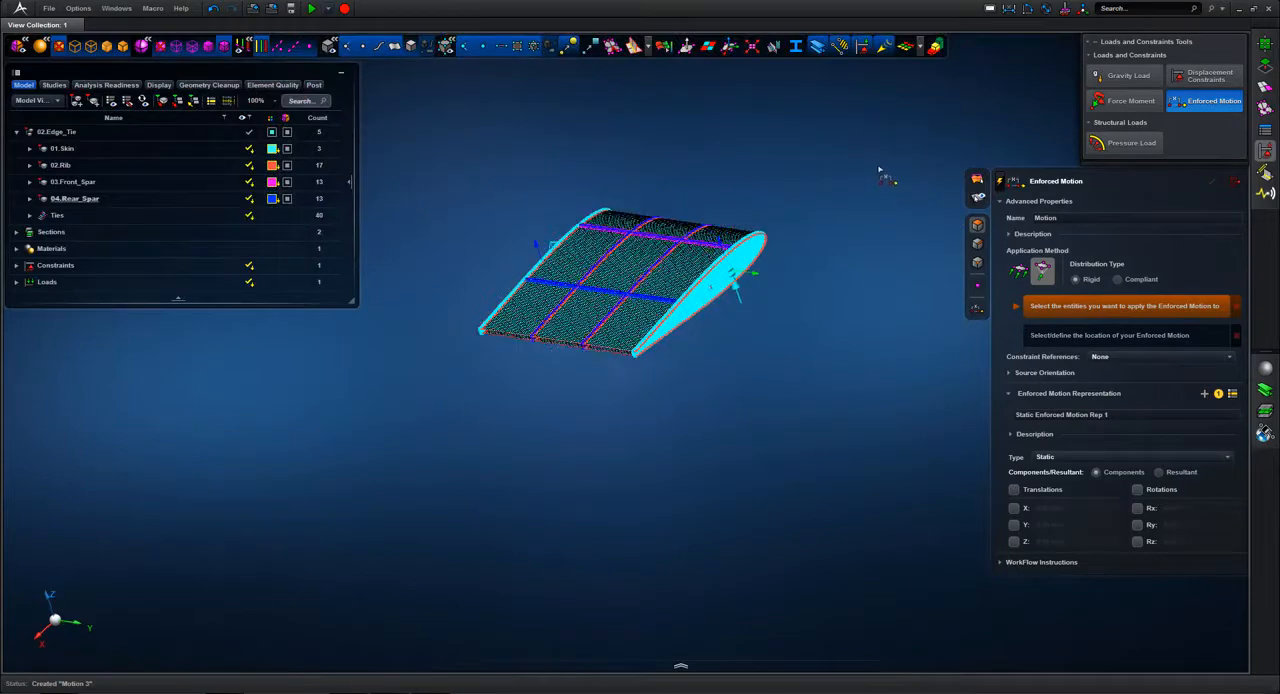
{"action": "left_click", "coordinate": [1235, 184]}
Step: Place 02.Edge_Tie in an analysis scene and open its Missing Section Assignment offense
{"action": "middle_click_drag", "start_coordinate": [875, 217], "coordinate": [900, 377]}
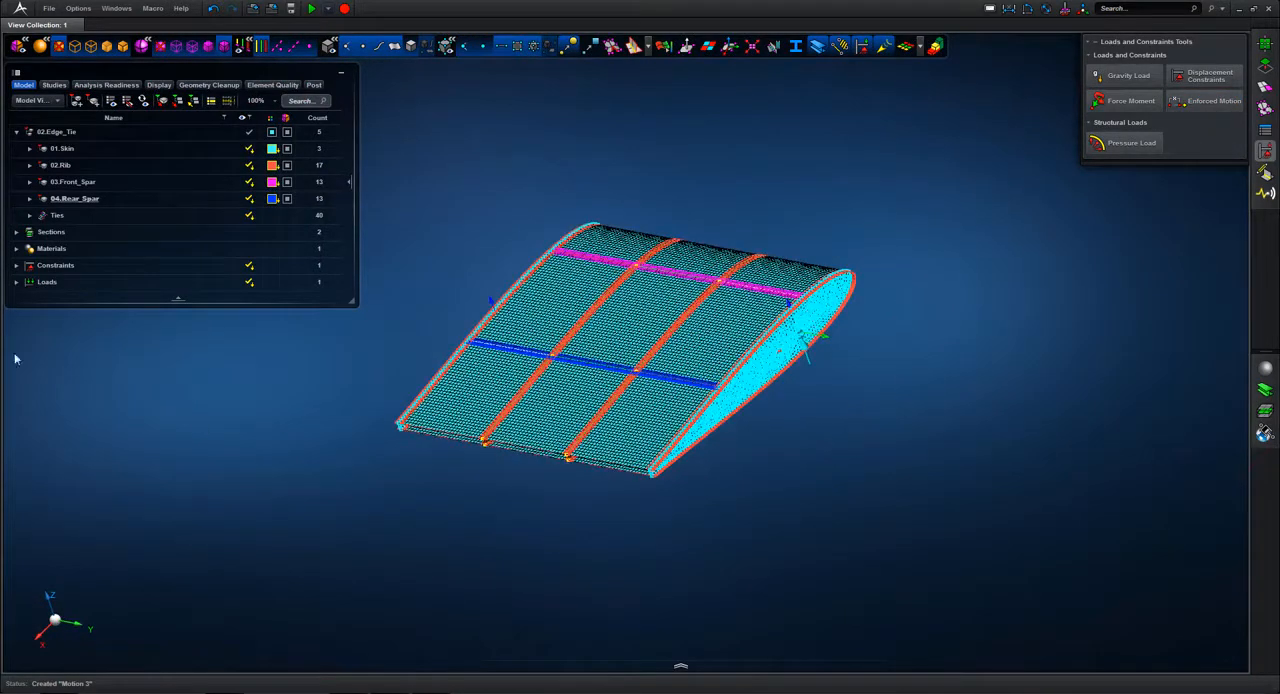
{"action": "right_click", "coordinate": [84, 132]}
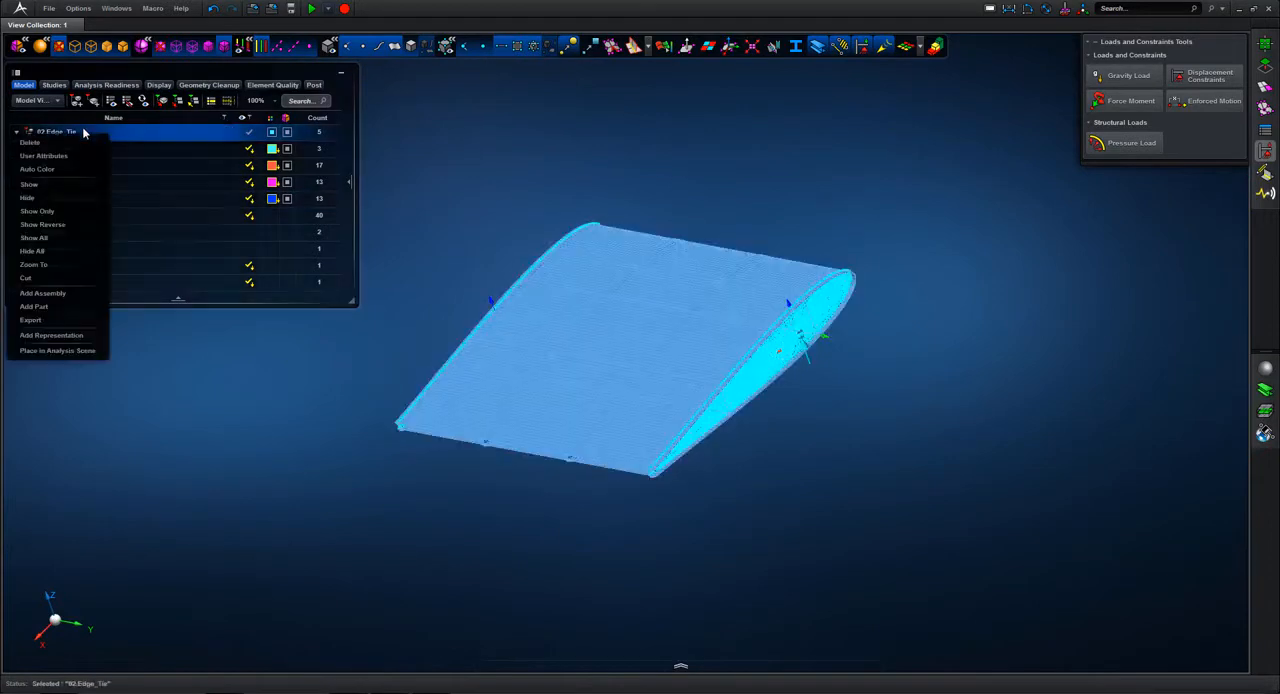
{"action": "left_click", "coordinate": [45, 350]}
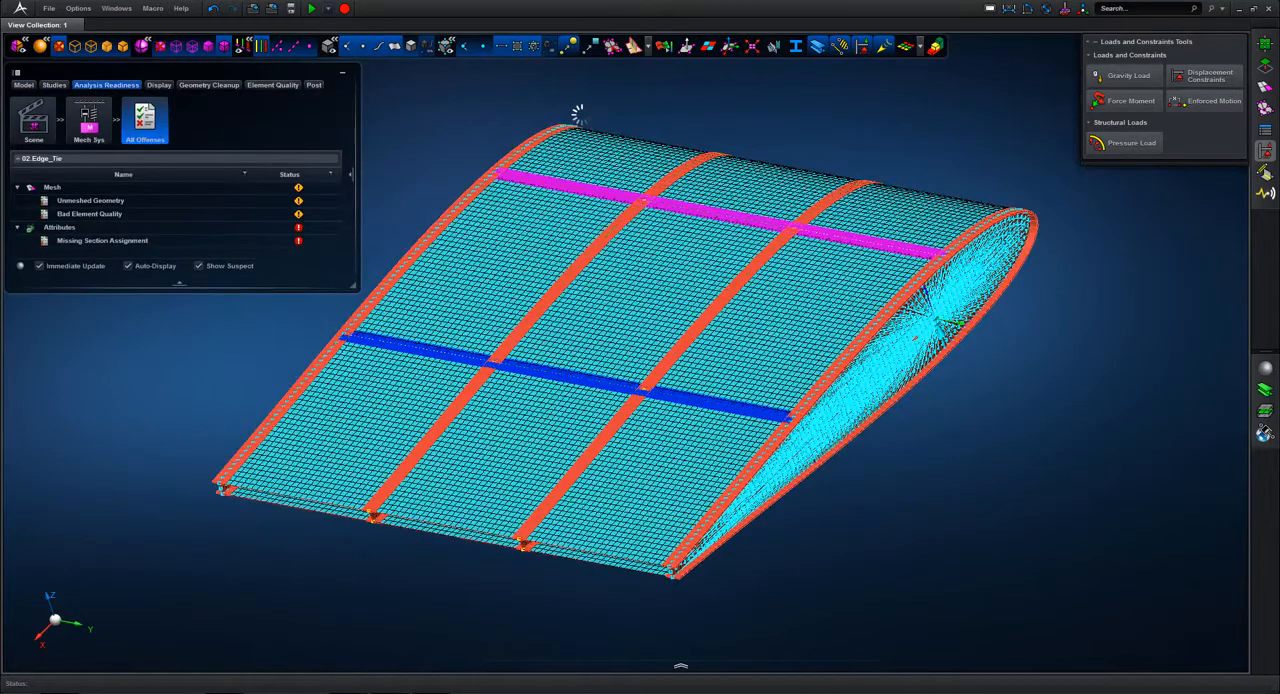
{"action": "left_click", "coordinate": [165, 245]}
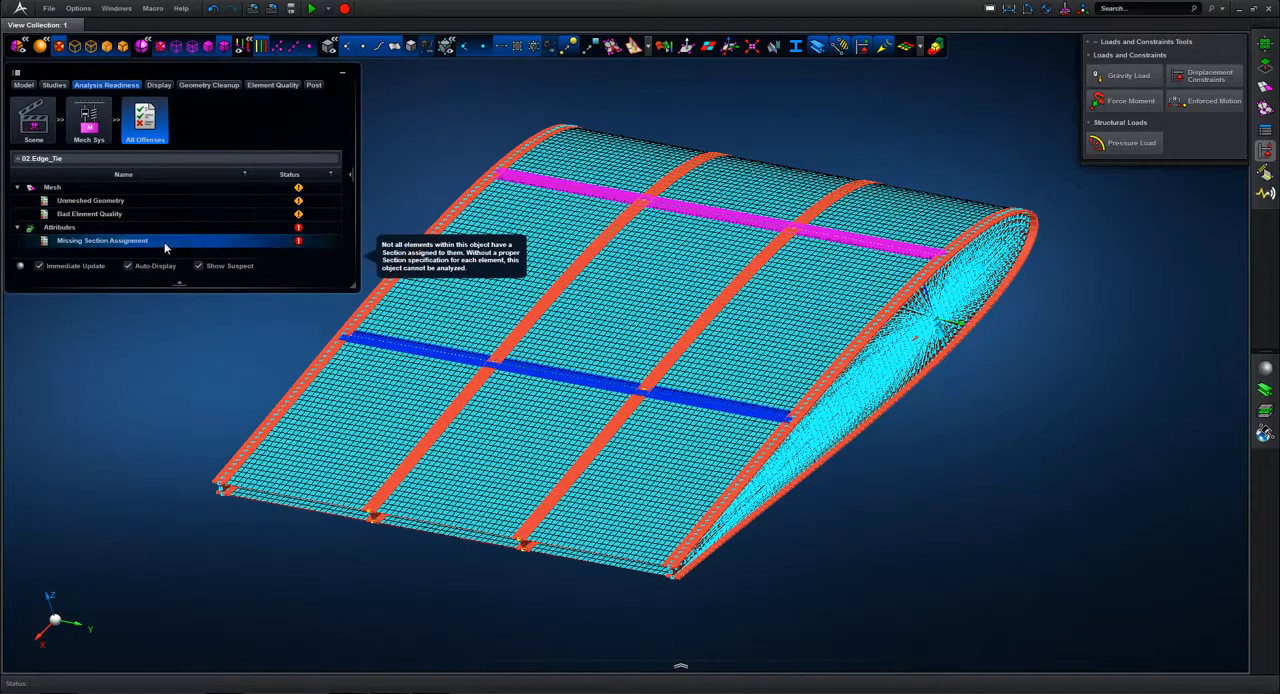
{"action": "double_click", "coordinate": [232, 244]}
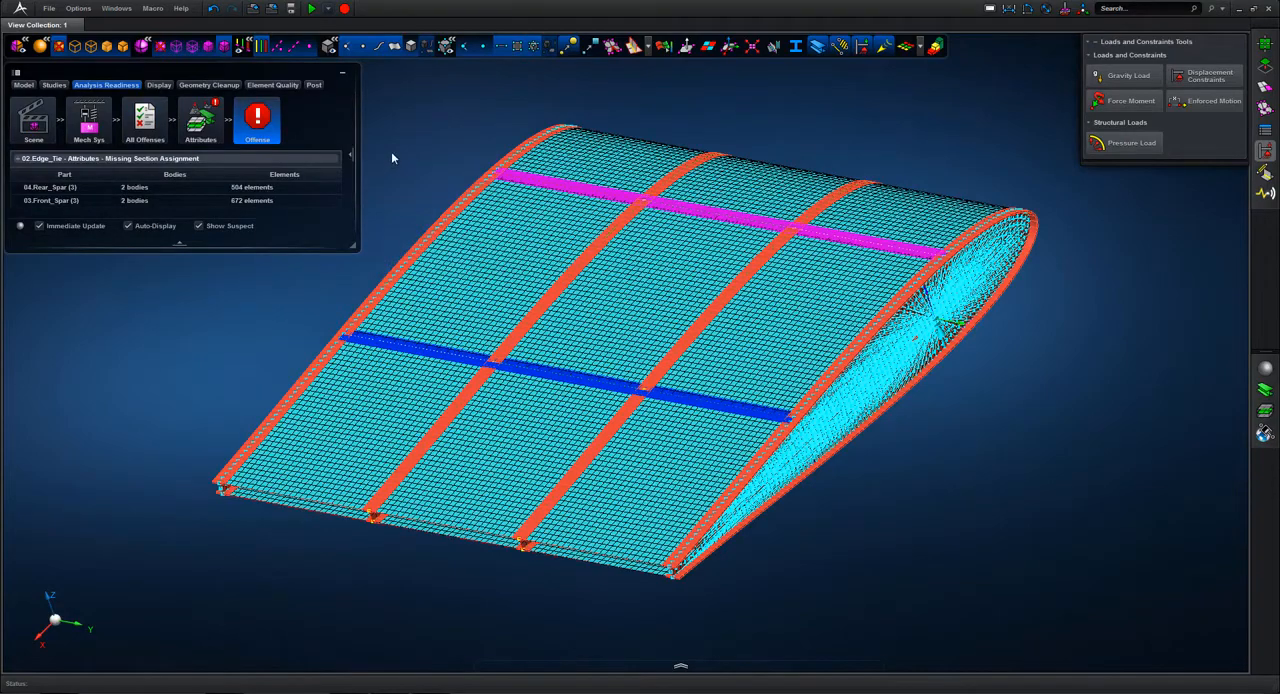
Step: Show only 03.Front_Spar and 04.Rear_Spar in the model view and hide the load and constraint symbols
{"action": "left_click", "coordinate": [24, 86]}
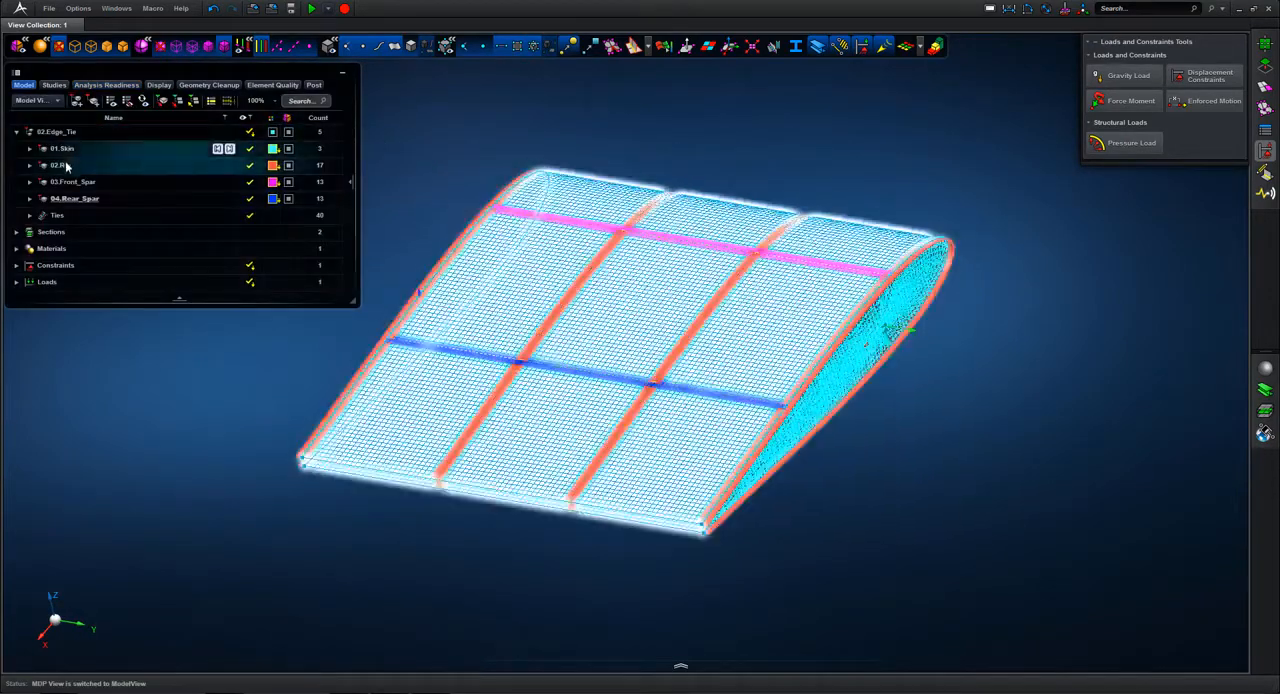
{"action": "left_click", "coordinate": [75, 182]}
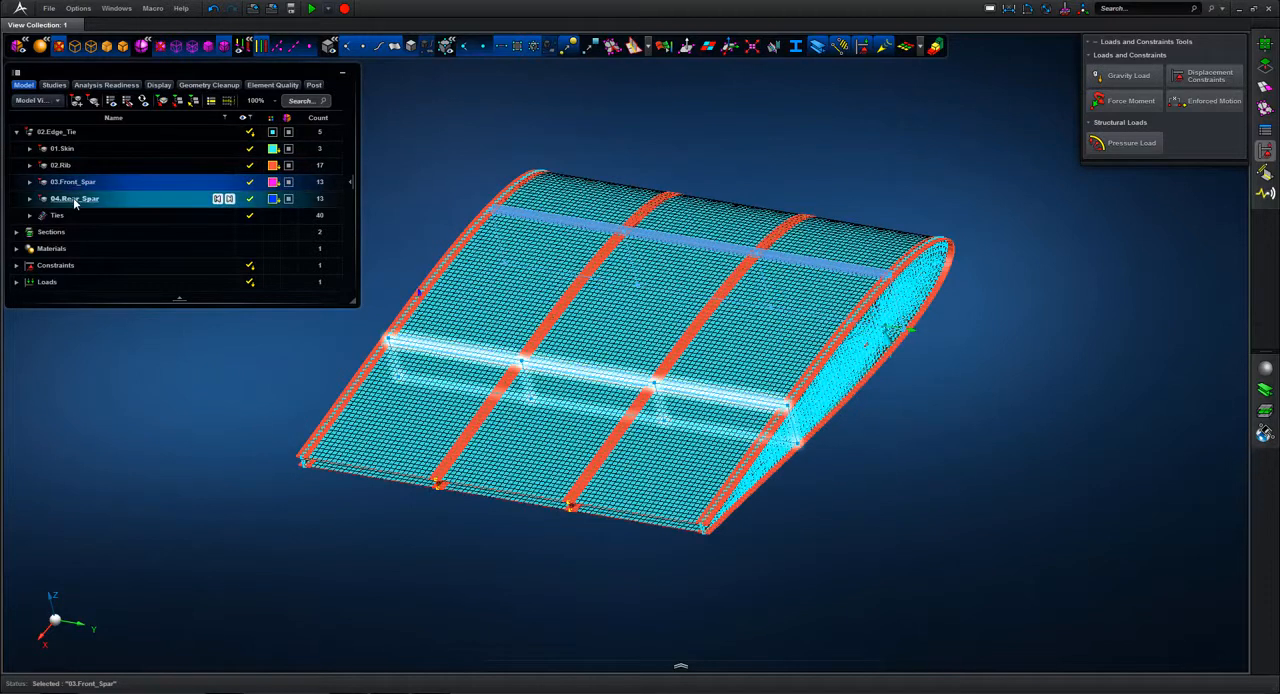
{"action": "left_click", "coordinate": [74, 200], "text": "ctrl"}
{"action": "right_click", "coordinate": [74, 200]}
{"action": "left_click", "coordinate": [44, 268]}
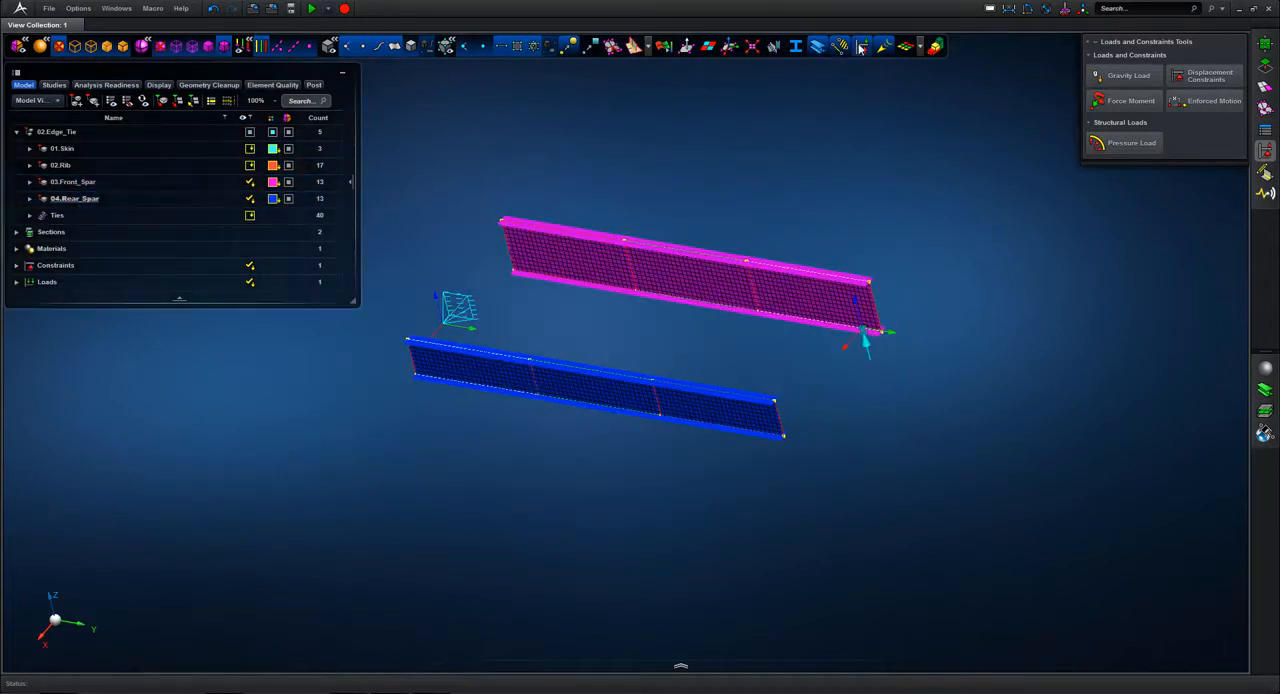
{"action": "middle_click_drag", "start_coordinate": [671, 102], "coordinate": [710, 126]}
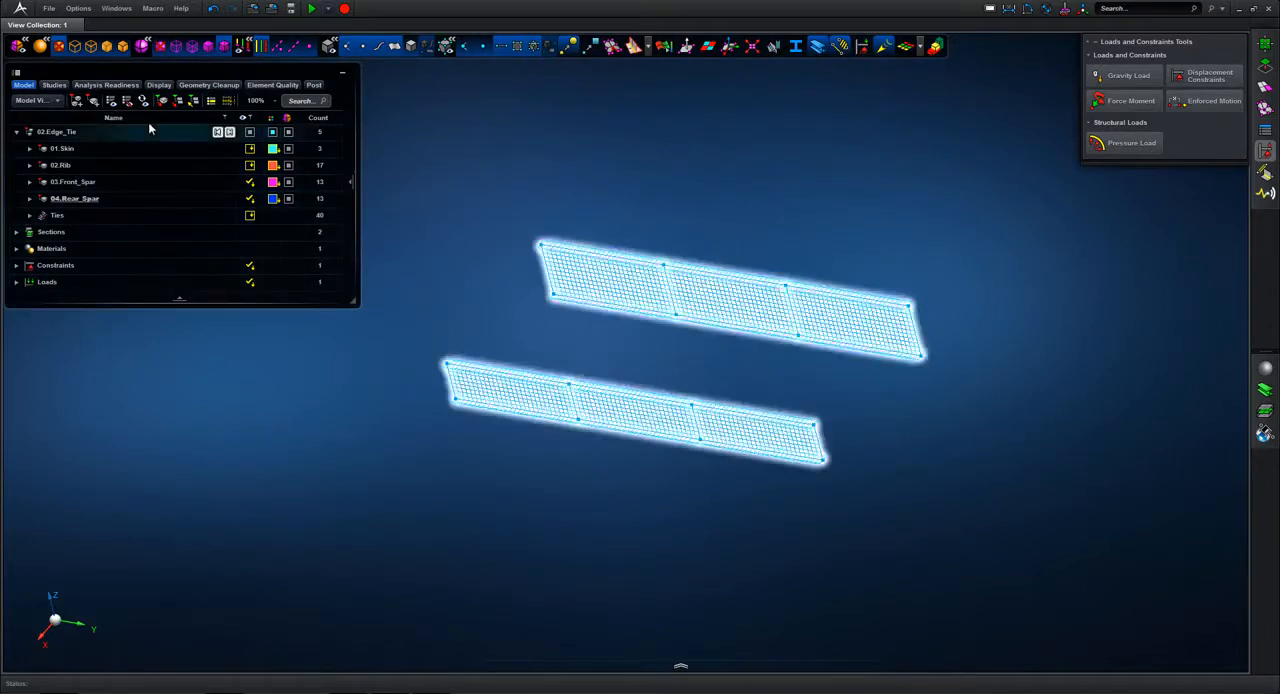
Step: In the section view, assign the 5 mm Constant Thickness (11) section to all front and rear spar faces
{"action": "left_click", "coordinate": [58, 101]}
{"action": "left_click", "coordinate": [47, 125]}
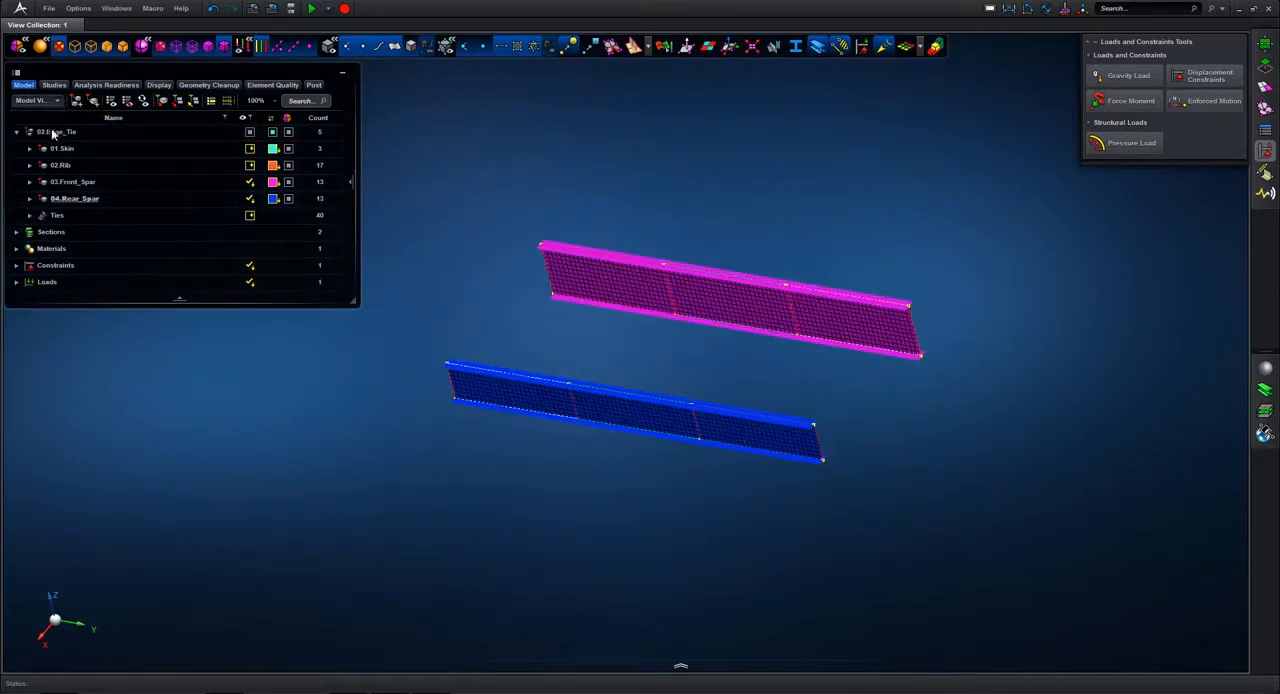
{"action": "middle_click_drag", "start_coordinate": [633, 180], "coordinate": [652, 170]}
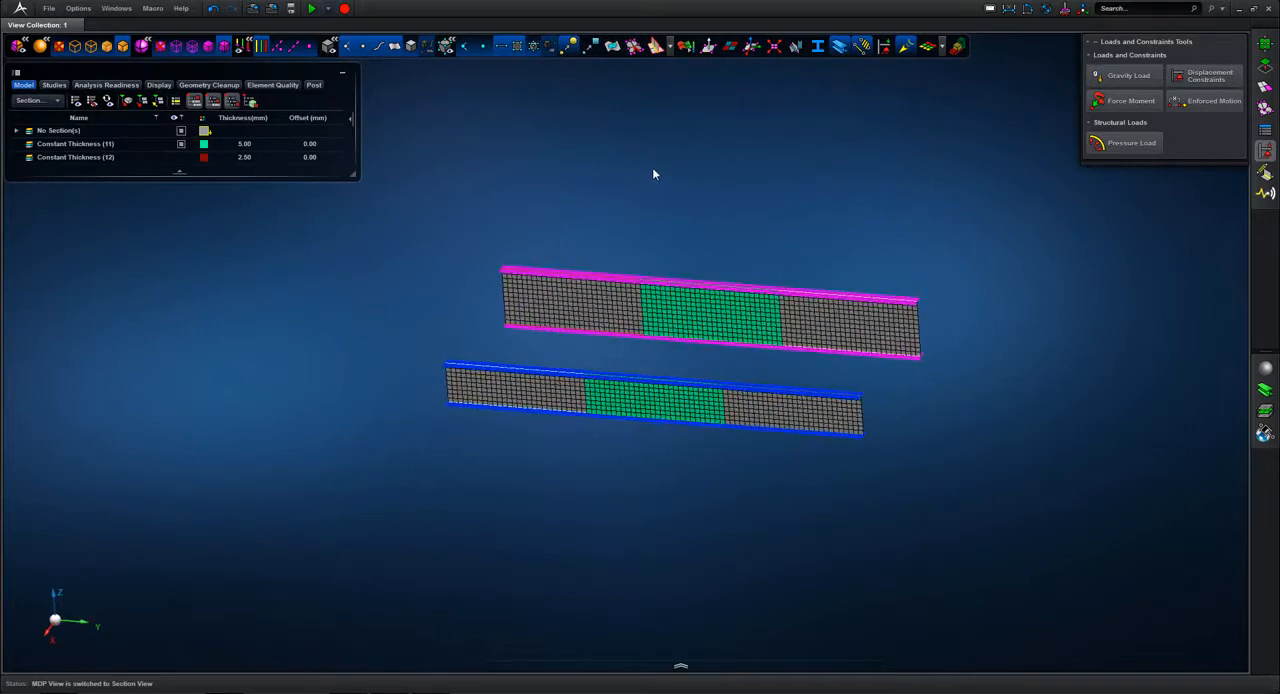
{"action": "scroll", "coordinate": [652, 170], "scroll_direction": "up", "scroll_amount": 2}
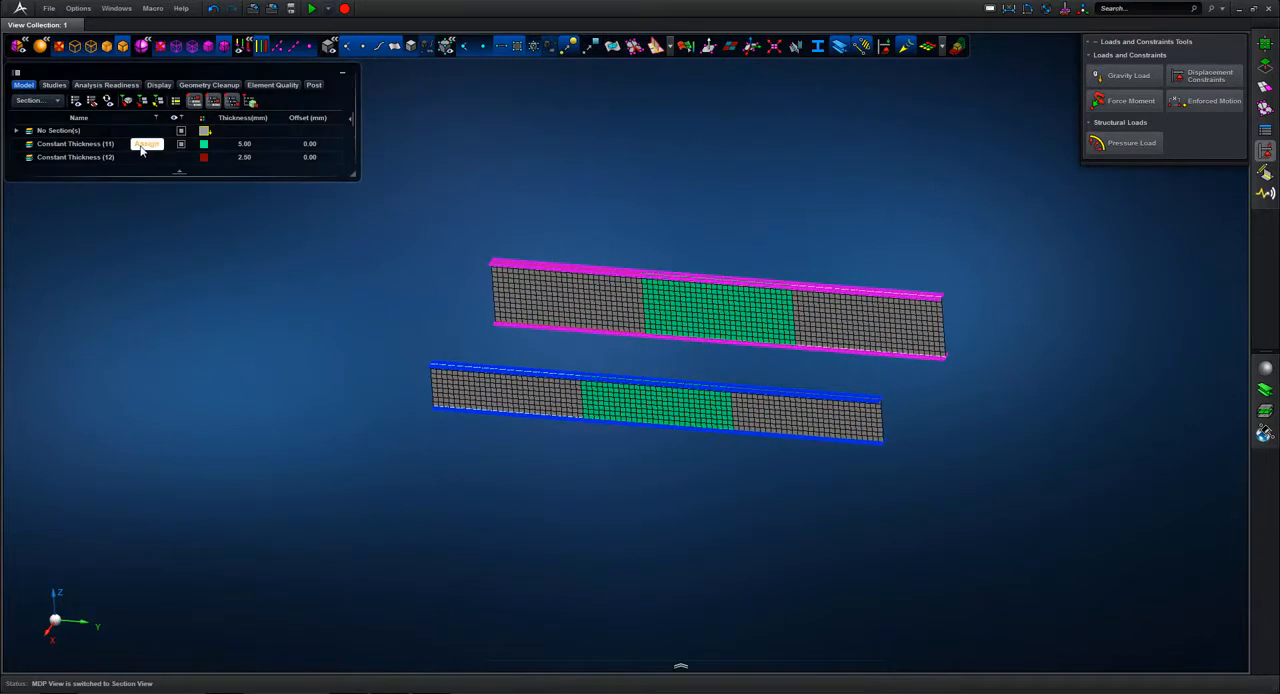
{"action": "left_click", "coordinate": [145, 145]}
{"action": "left_click_drag", "start_coordinate": [414, 214], "coordinate": [943, 534]}
{"action": "middle_click", "coordinate": [905, 157]}
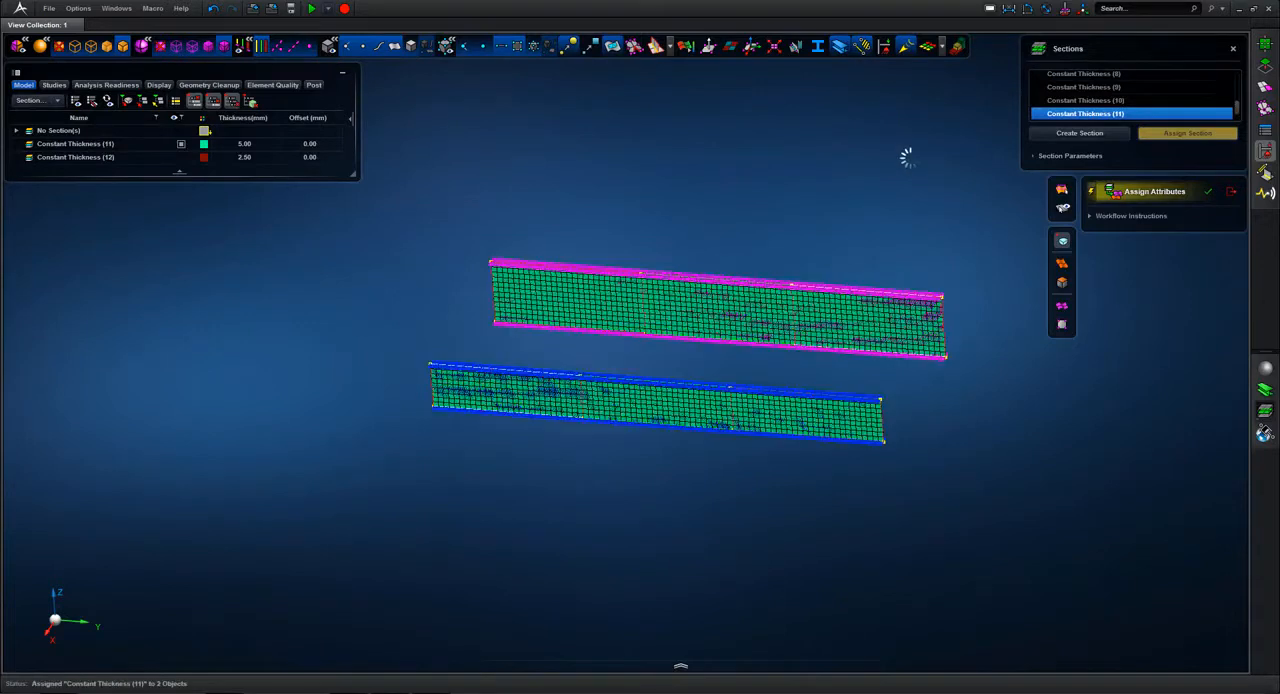
{"action": "left_click", "coordinate": [1234, 50]}
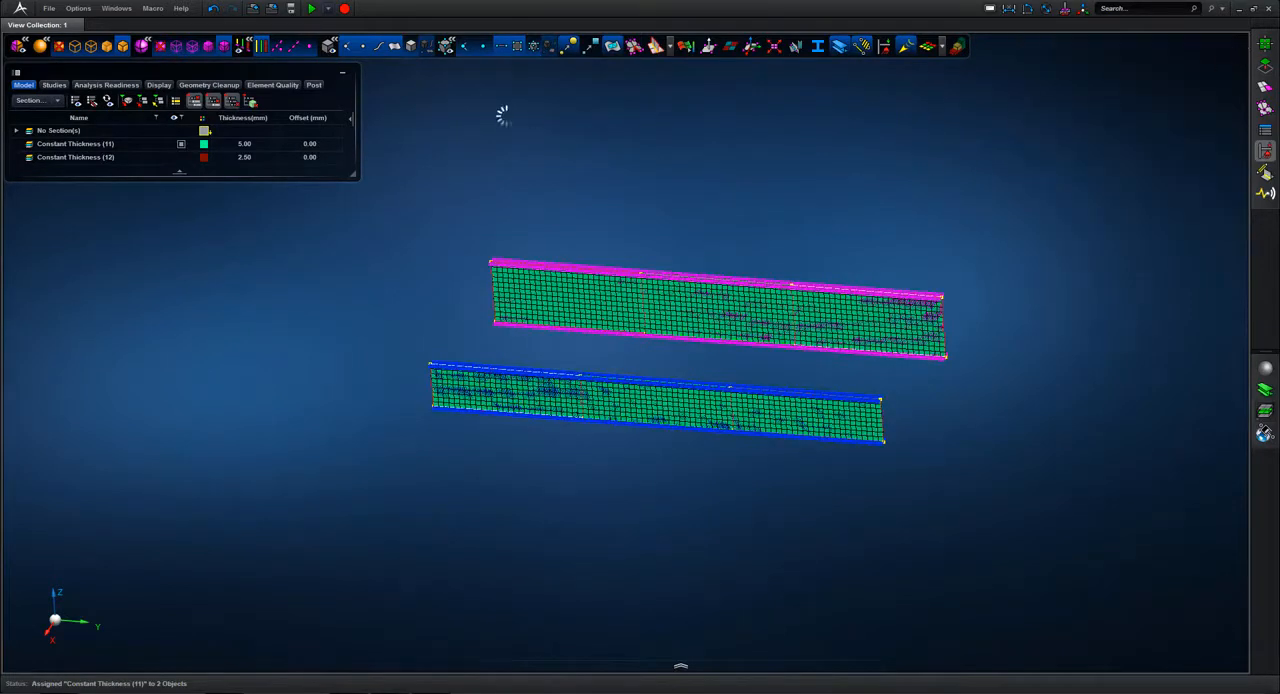
Step: Return to the model view and show the entire 02.Edge_Tie assembly, including skin, ribs, spars and ties
{"action": "left_click", "coordinate": [59, 101]}
{"action": "left_click", "coordinate": [40, 115]}
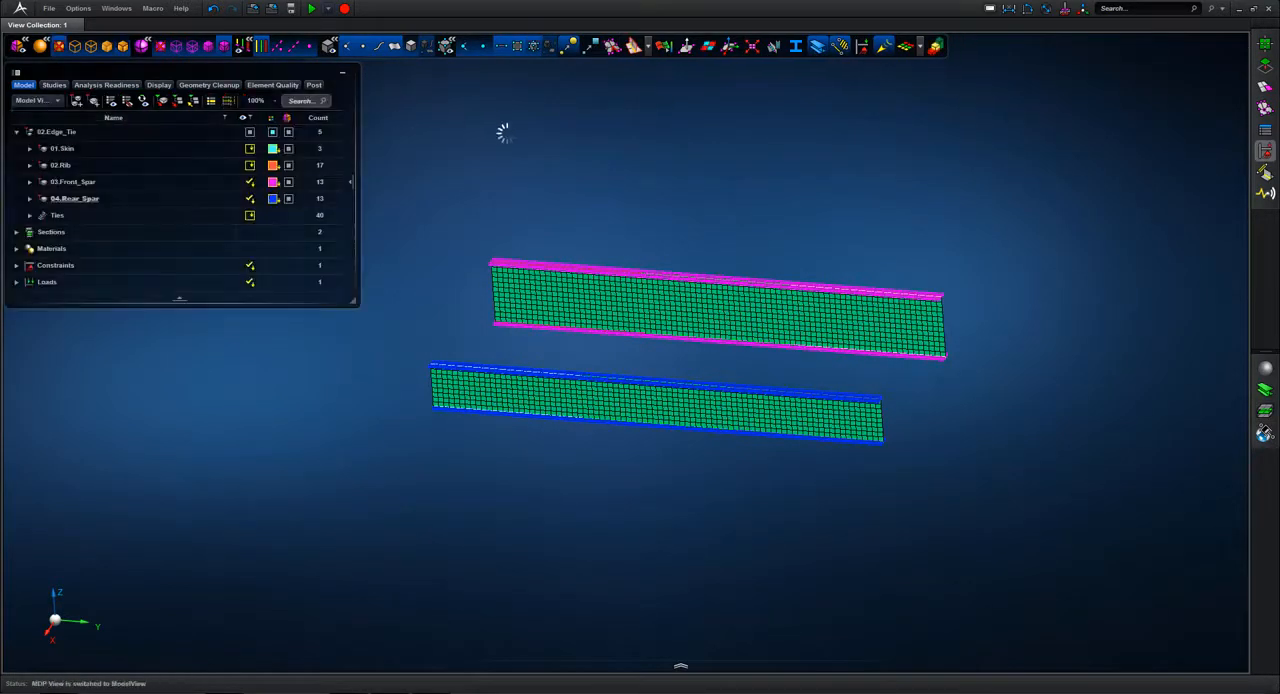
{"action": "left_click", "coordinate": [250, 133]}
Step: Place 02.Edge_Tie in an analysis scene and create a Static scenario from it
{"action": "left_click", "coordinate": [150, 133]}
{"action": "right_click", "coordinate": [129, 132]}
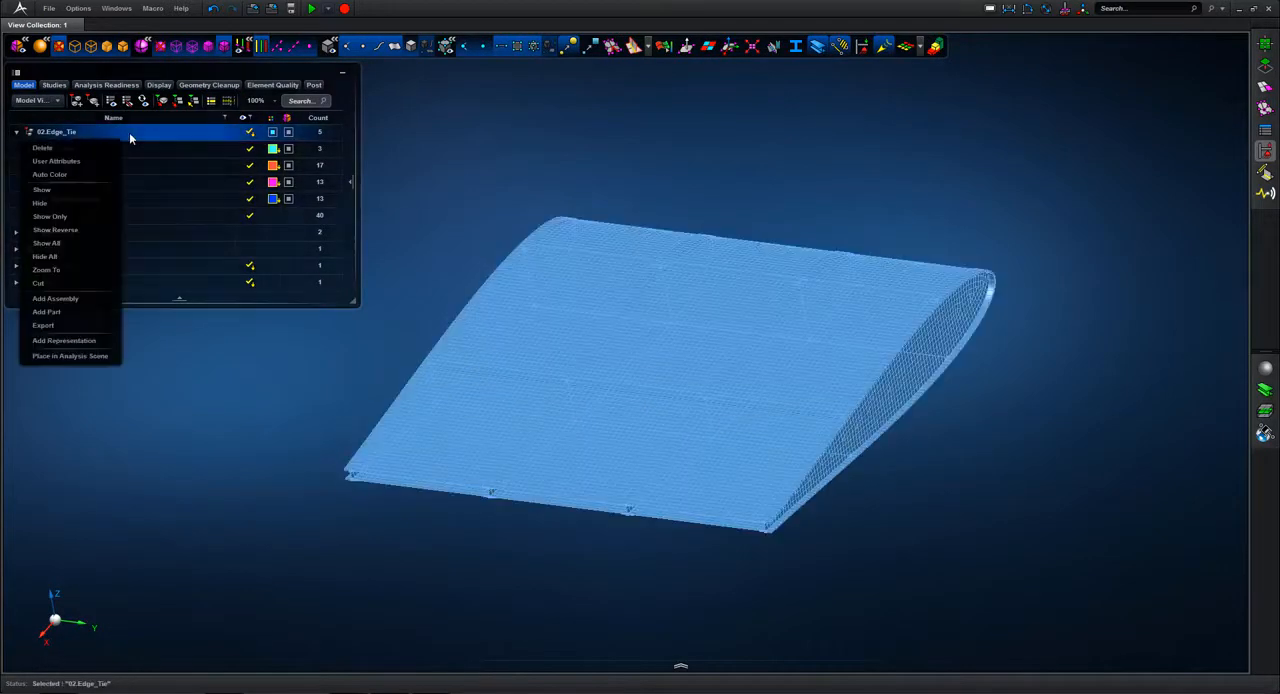
{"action": "left_click", "coordinate": [72, 340]}
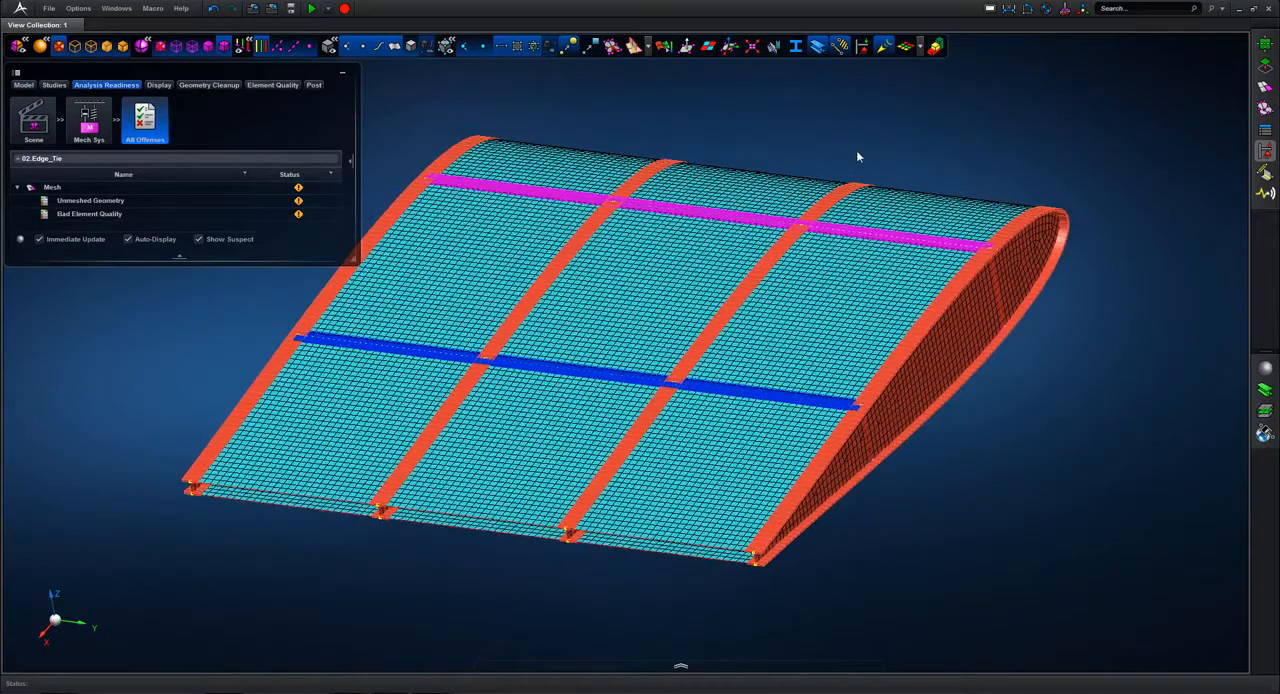
{"action": "left_click", "coordinate": [681, 669]}
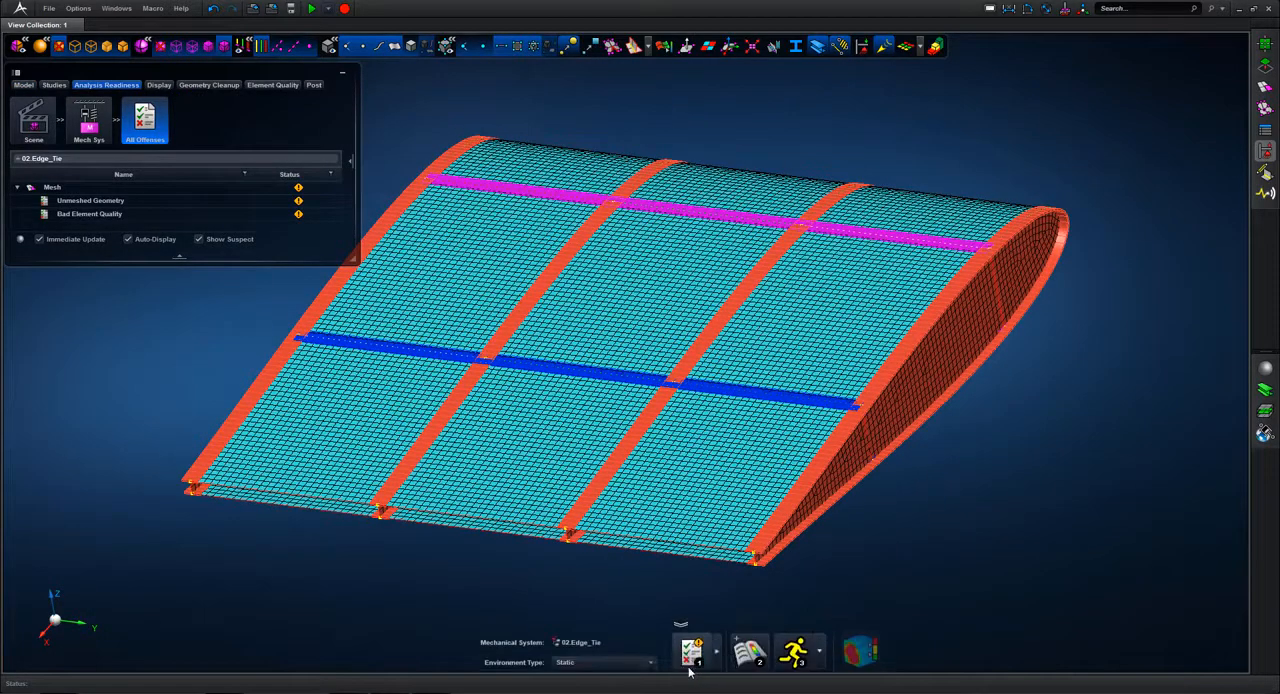
{"action": "left_click", "coordinate": [751, 648]}
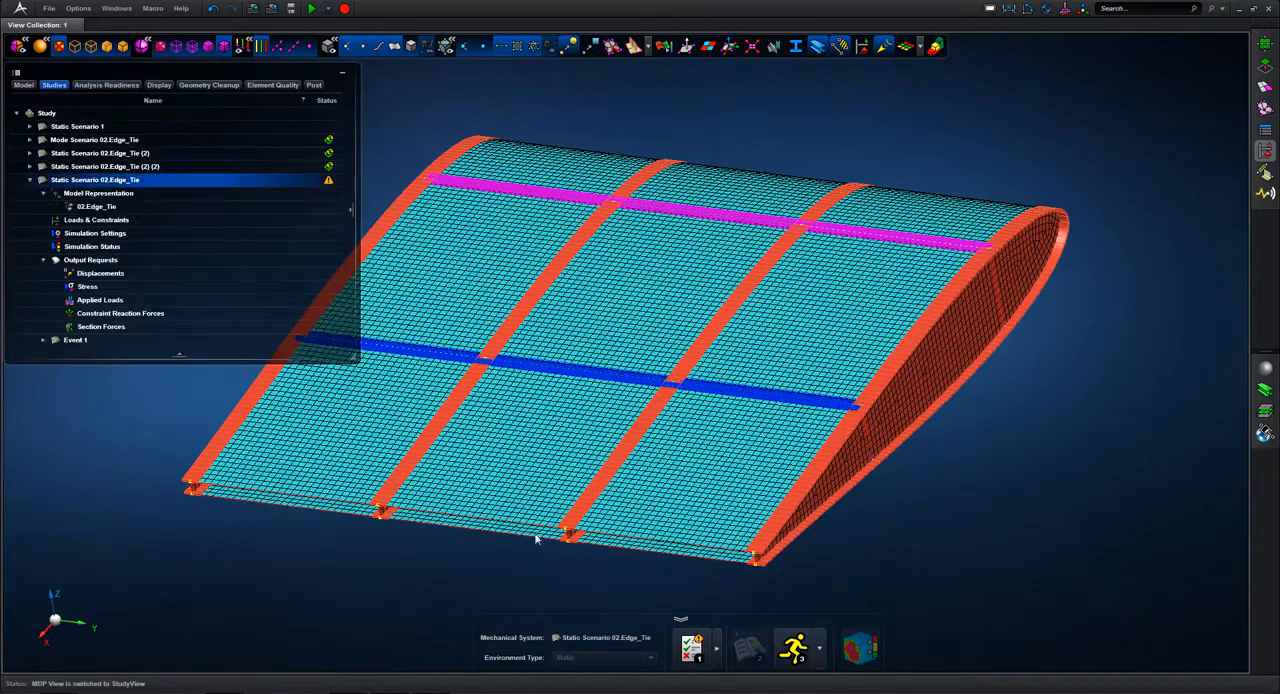
Step: Add Element Forces to the output requests of Static Scenario 02.Edge_Tie and run its simulation
{"action": "right_click", "coordinate": [96, 181]}
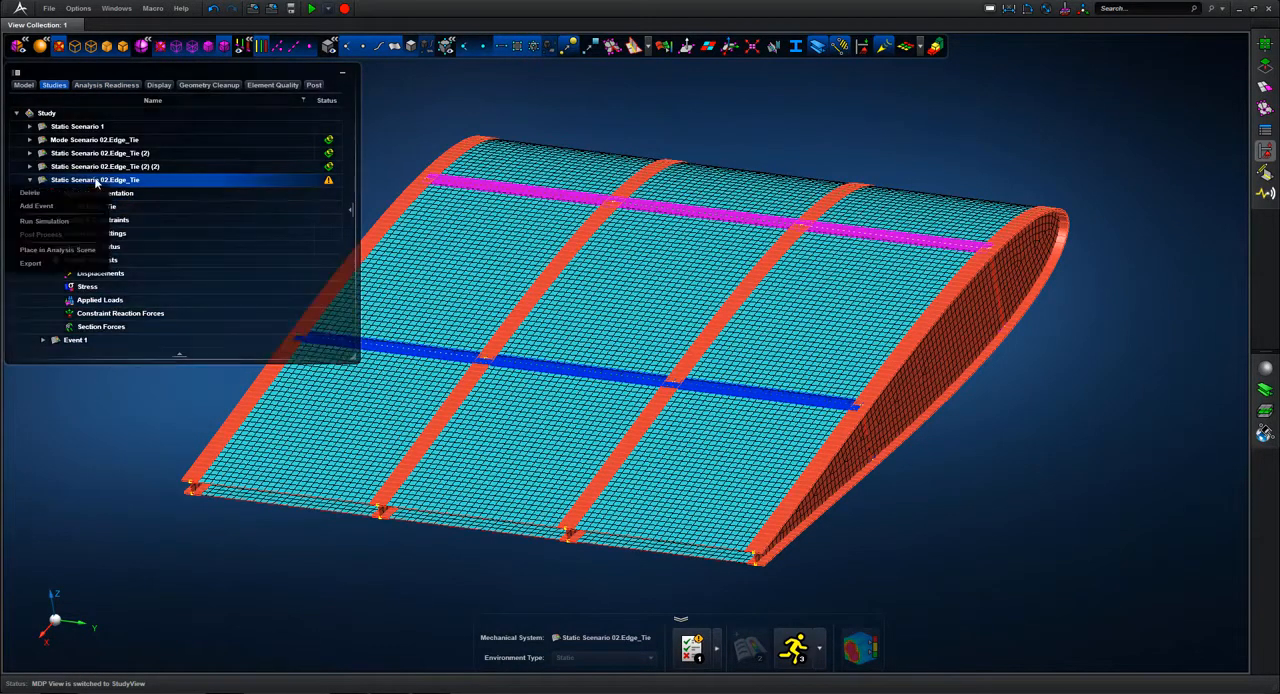
{"action": "left_click", "coordinate": [84, 259]}
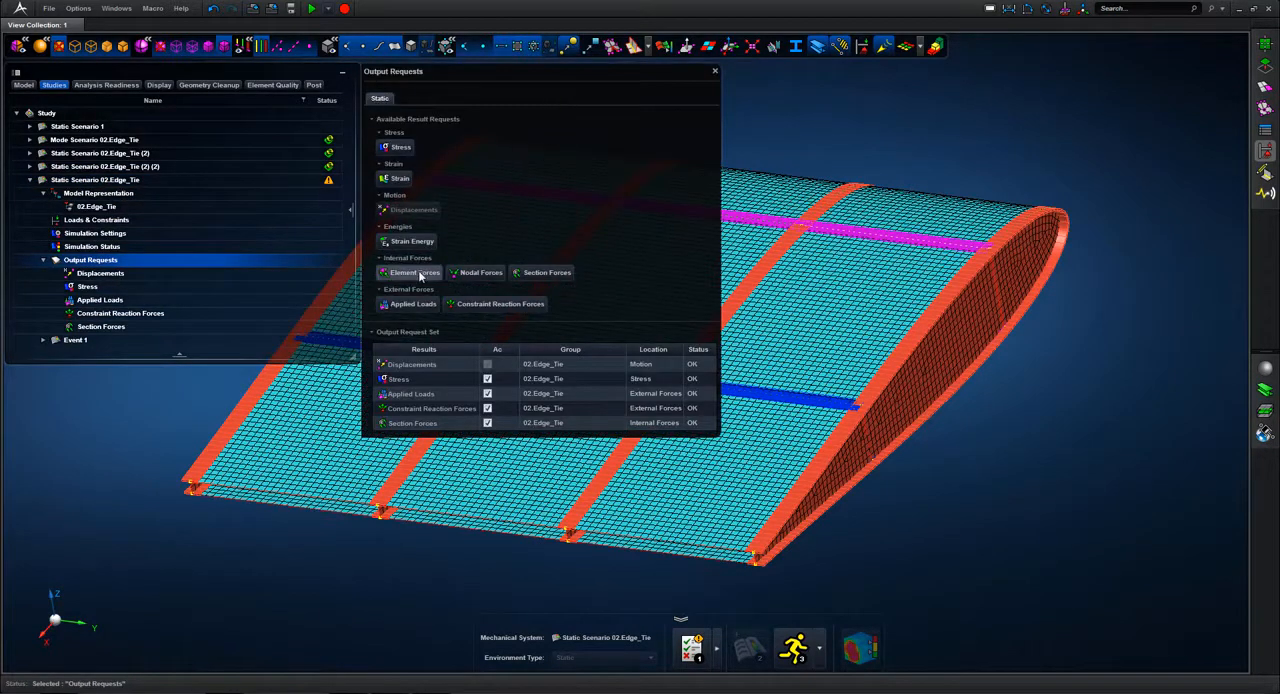
{"action": "left_click", "coordinate": [418, 271]}
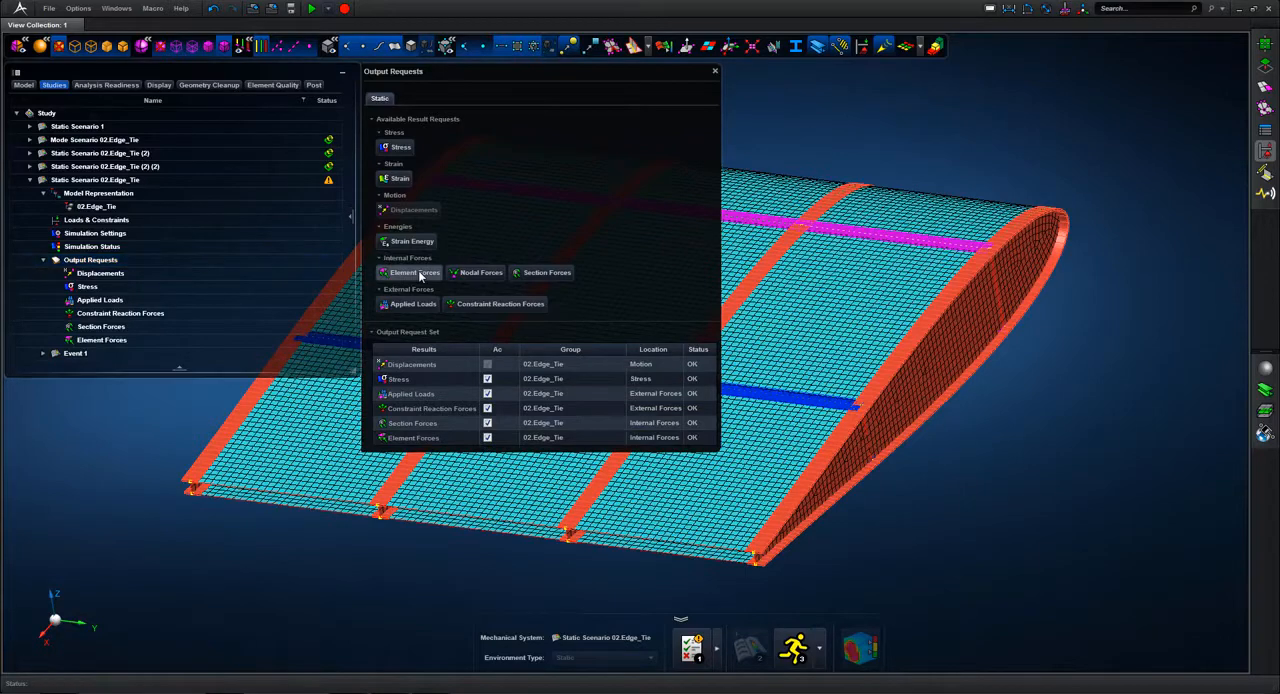
{"action": "left_click", "coordinate": [715, 72]}
{"action": "left_click", "coordinate": [793, 648]}
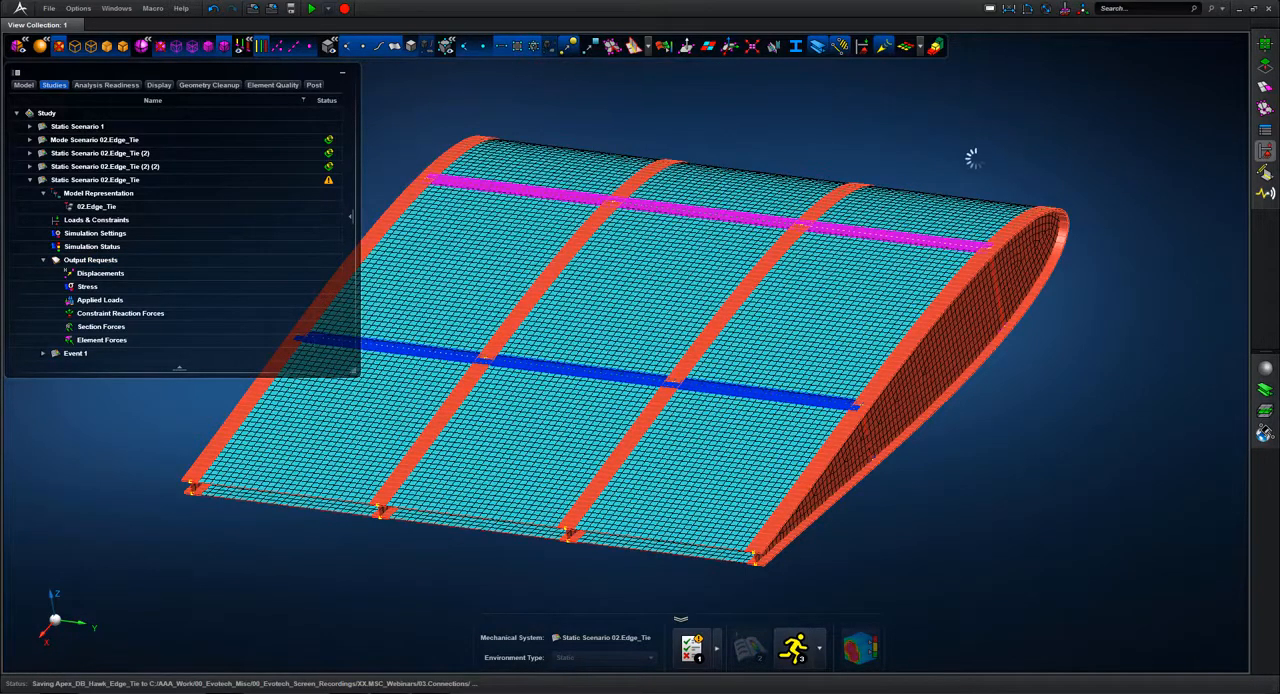
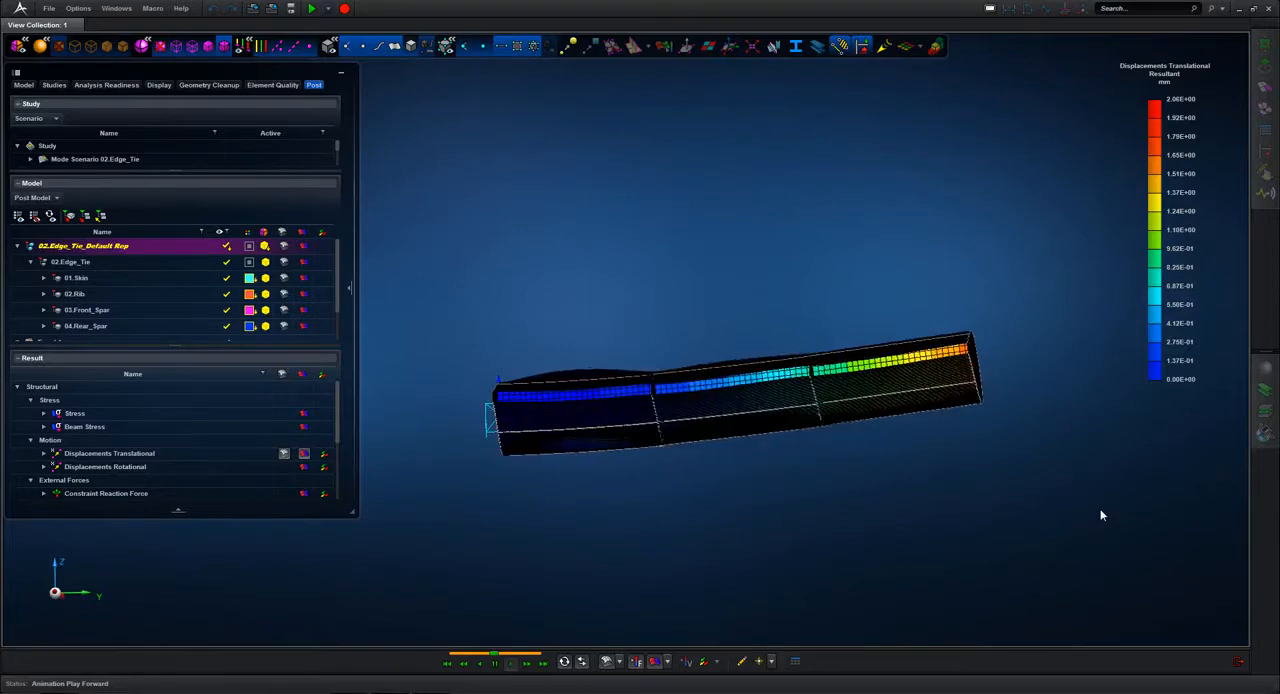
Step: Turn off the displacement fringe plot and the deformed shape plot to show the undeformed wing mesh
{"action": "middle_click_drag", "start_coordinate": [1101, 511], "coordinate": [1055, 533]}
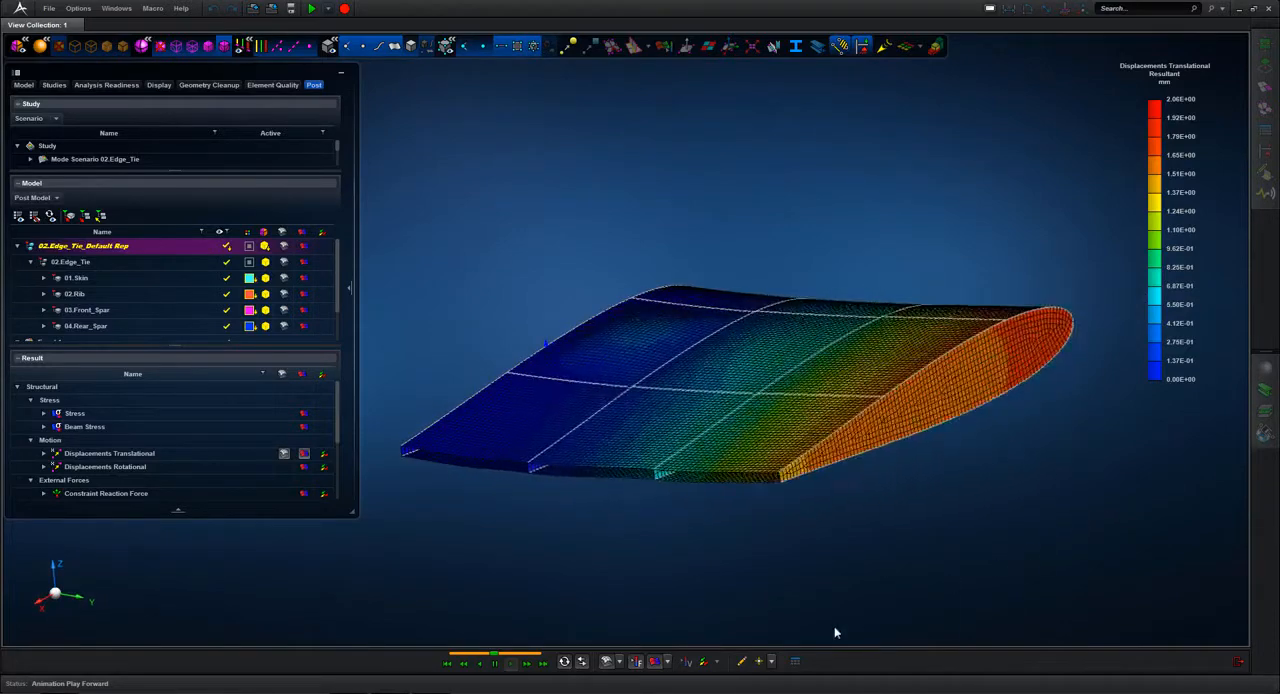
{"action": "left_click", "coordinate": [604, 661]}
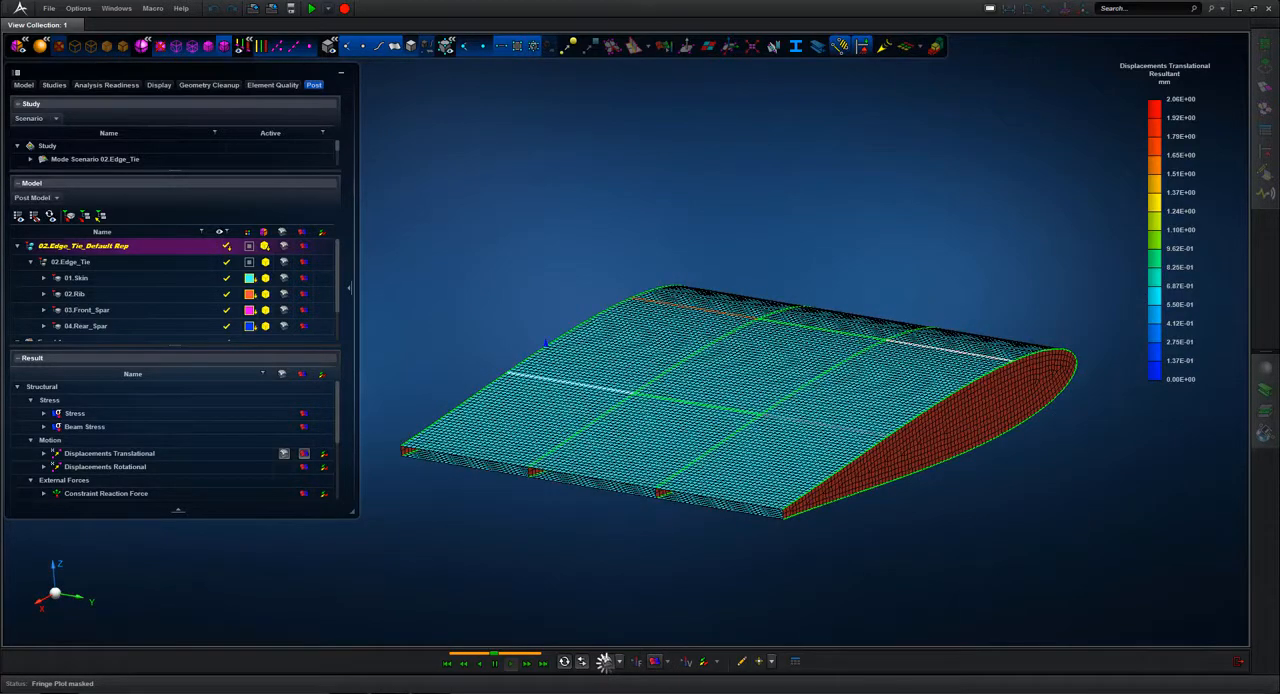
{"action": "left_click", "coordinate": [605, 662]}
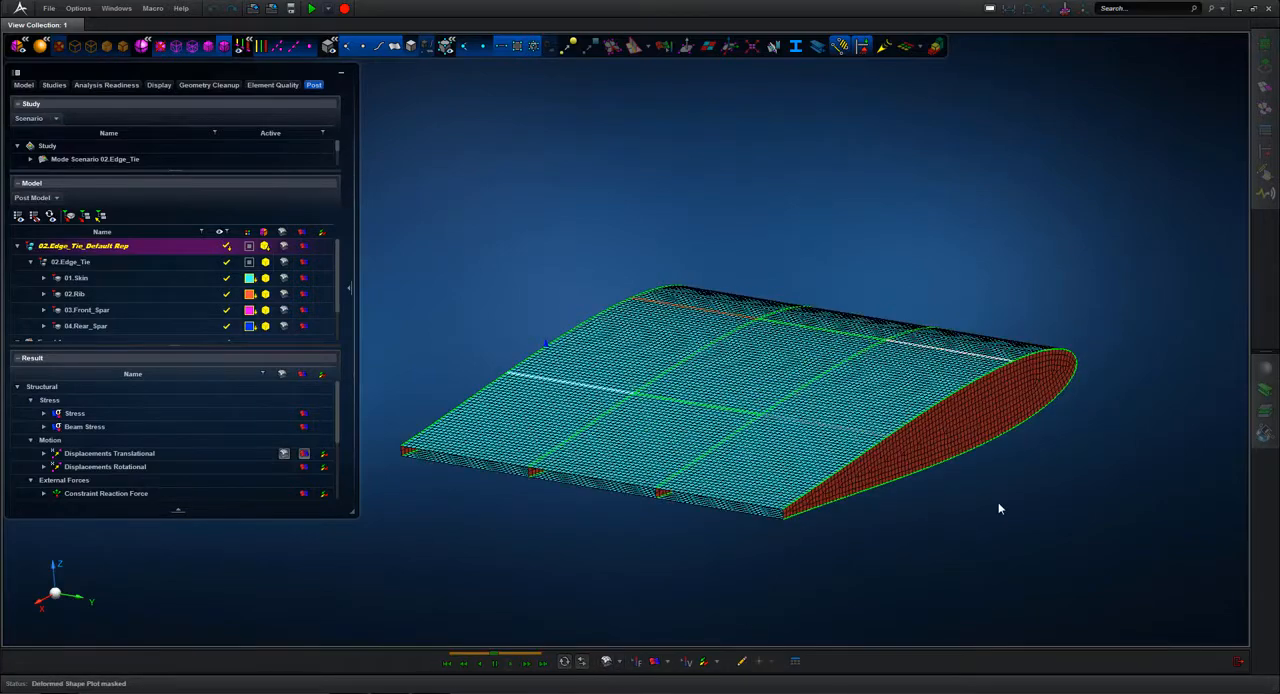
{"action": "scroll", "coordinate": [1000, 506], "scroll_direction": "up", "scroll_amount": 3}
{"action": "middle_click_drag", "start_coordinate": [650, 647], "coordinate": [811, 566]}
{"action": "scroll", "coordinate": [811, 566], "scroll_direction": "down", "scroll_amount": 3}
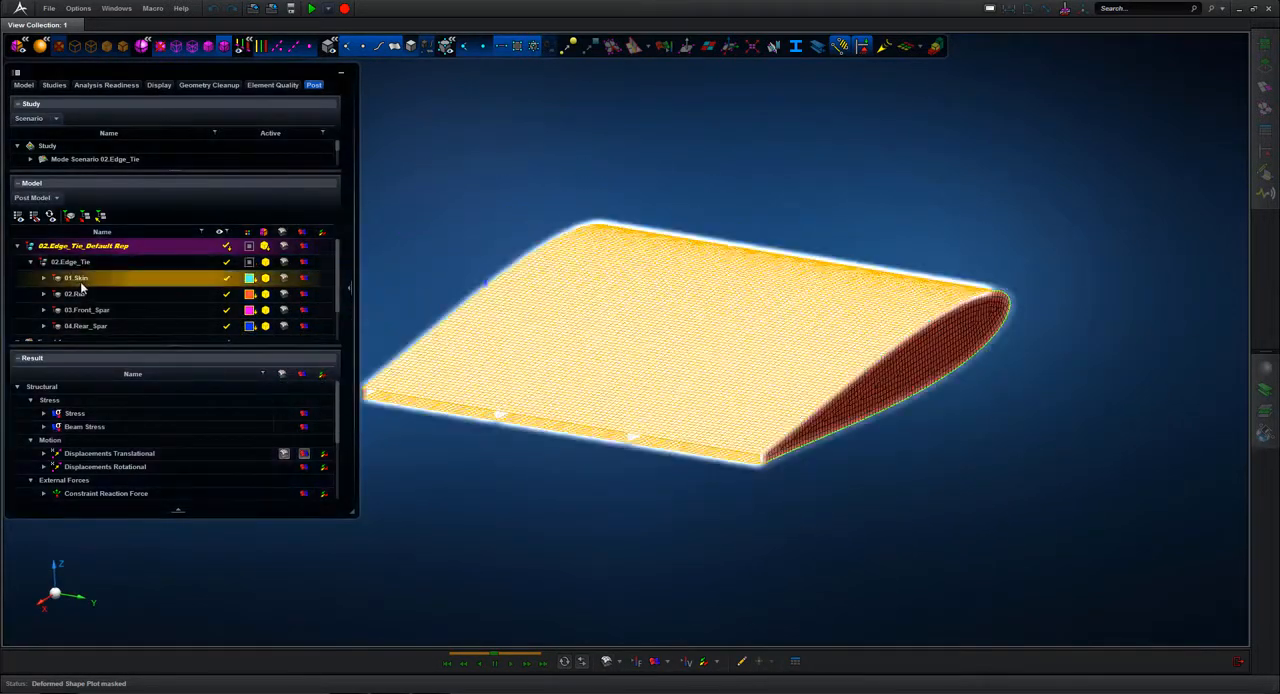
Step: Show only 01.Skin and create a Shell Element Force fringe plot on it, with the data system set to User
{"action": "left_click", "coordinate": [78, 279]}
{"action": "right_click", "coordinate": [78, 279]}
{"action": "left_click", "coordinate": [45, 320]}
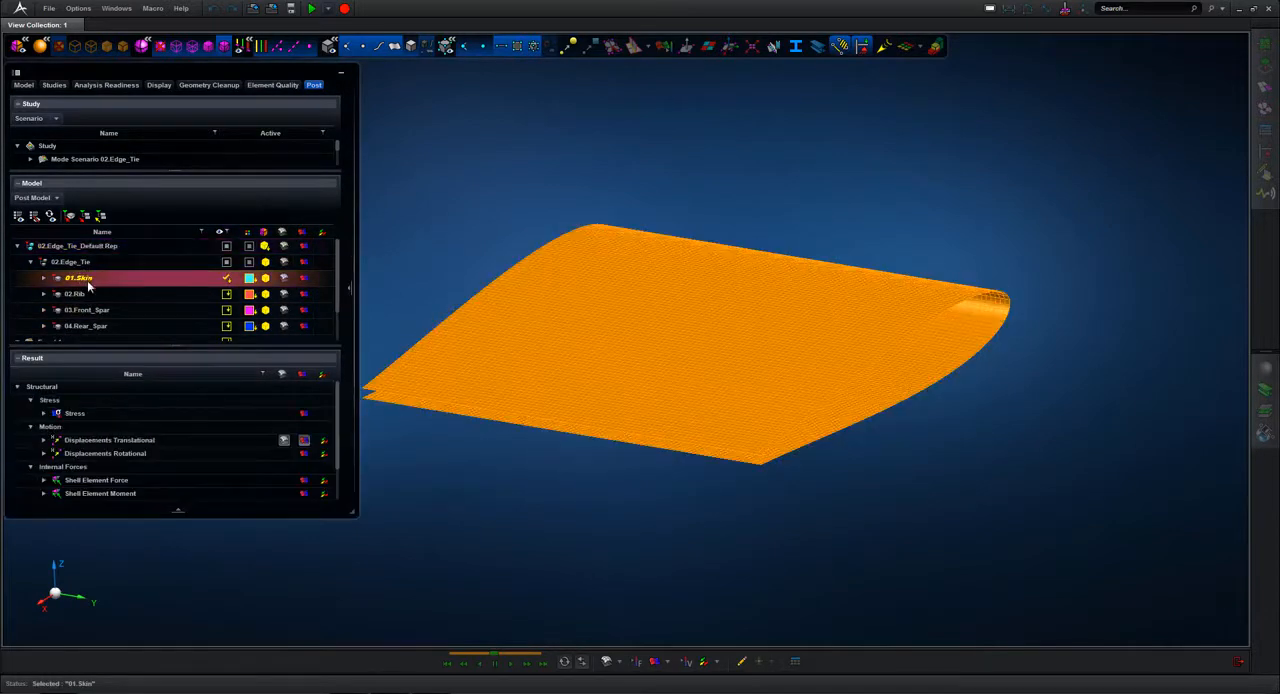
{"action": "left_click", "coordinate": [304, 481]}
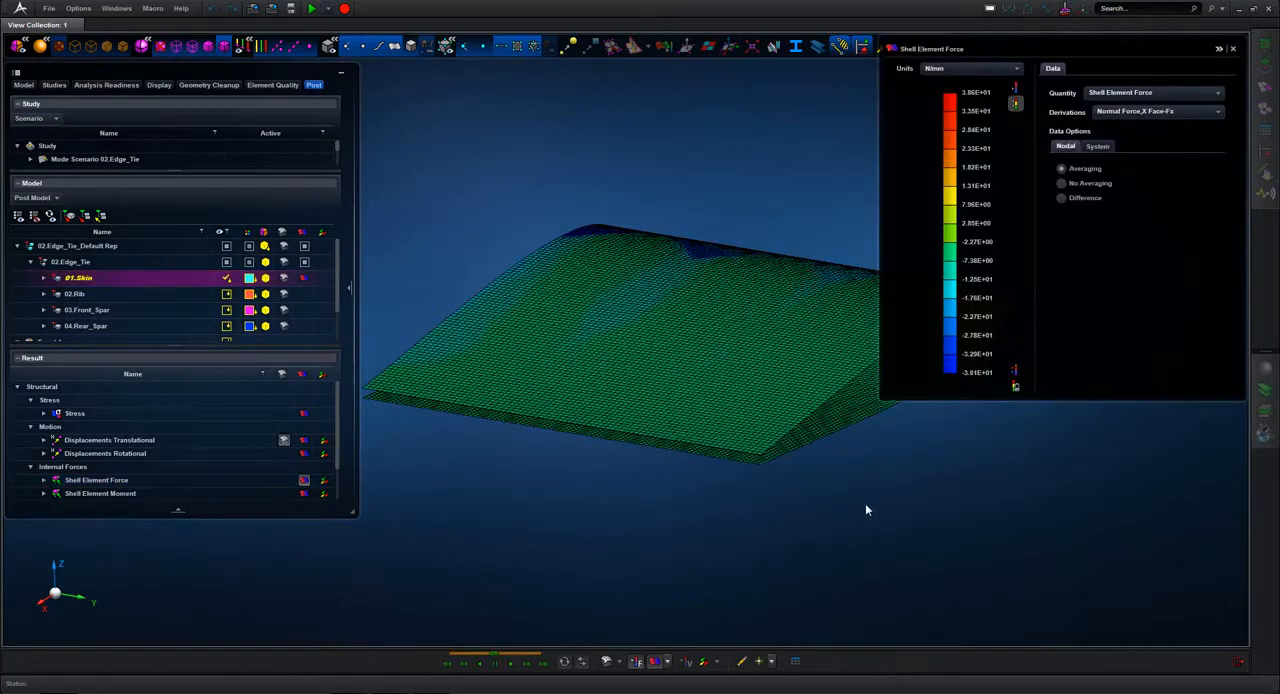
{"action": "left_click", "coordinate": [1098, 146]}
{"action": "left_click", "coordinate": [1062, 179]}
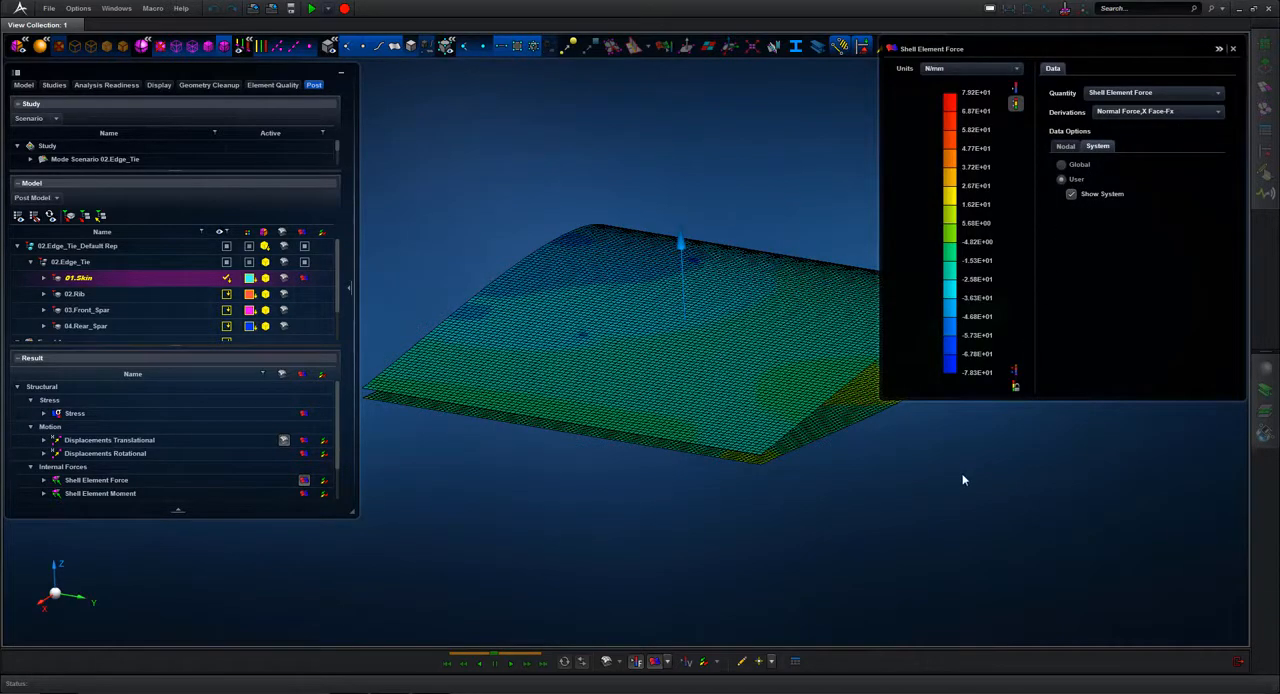
Step: Display hot spots on the skin's force plot with rule Max and Min and range 1, moving the maximum label beside the minimum label
{"action": "middle_click_drag", "start_coordinate": [963, 480], "coordinate": [882, 494]}
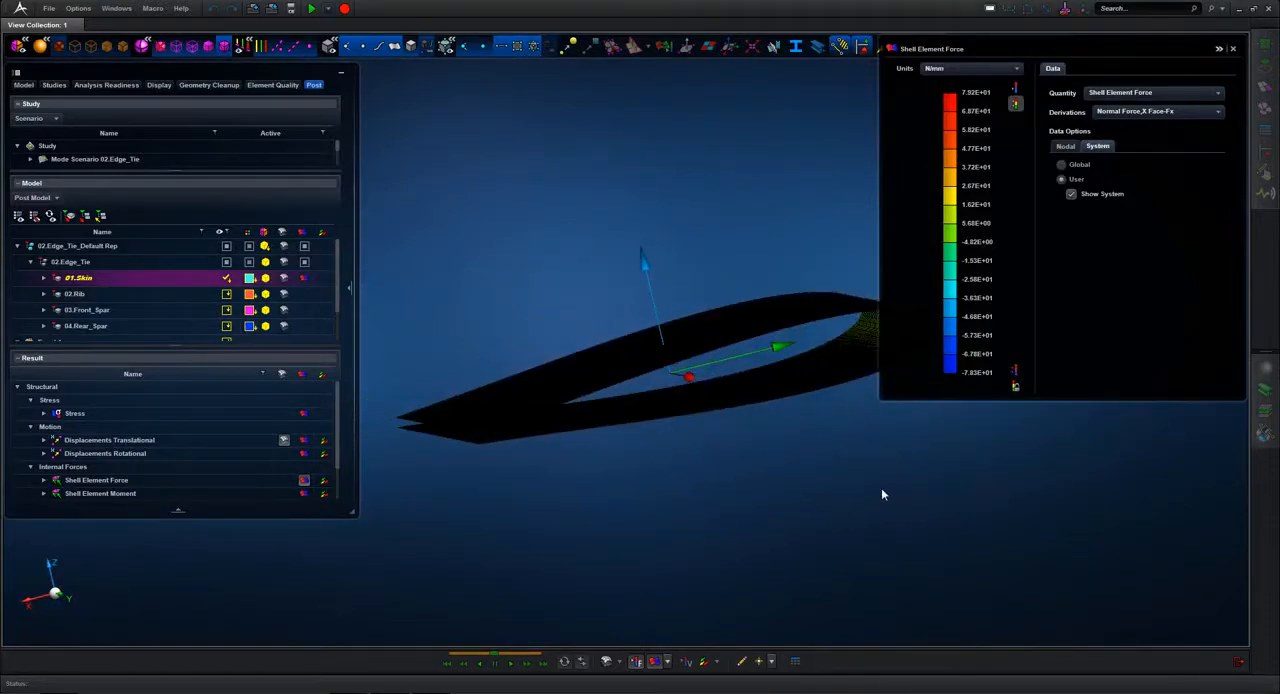
{"action": "left_click", "coordinate": [773, 664]}
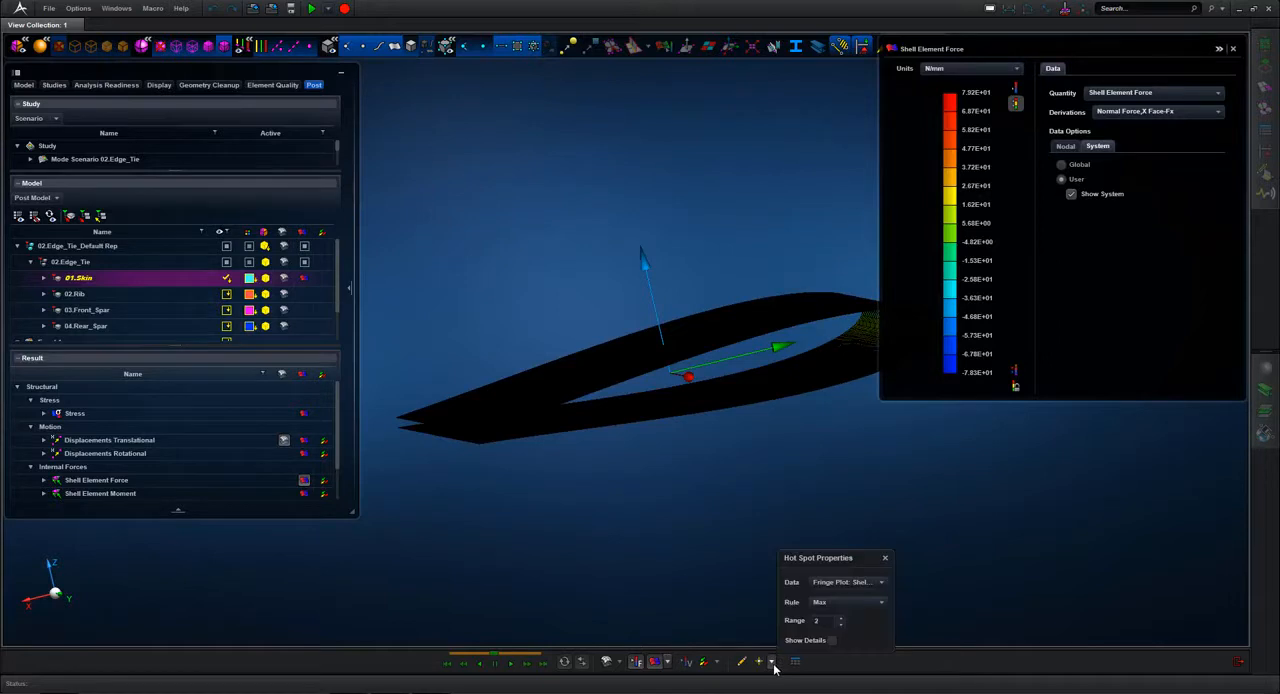
{"action": "left_click", "coordinate": [880, 603]}
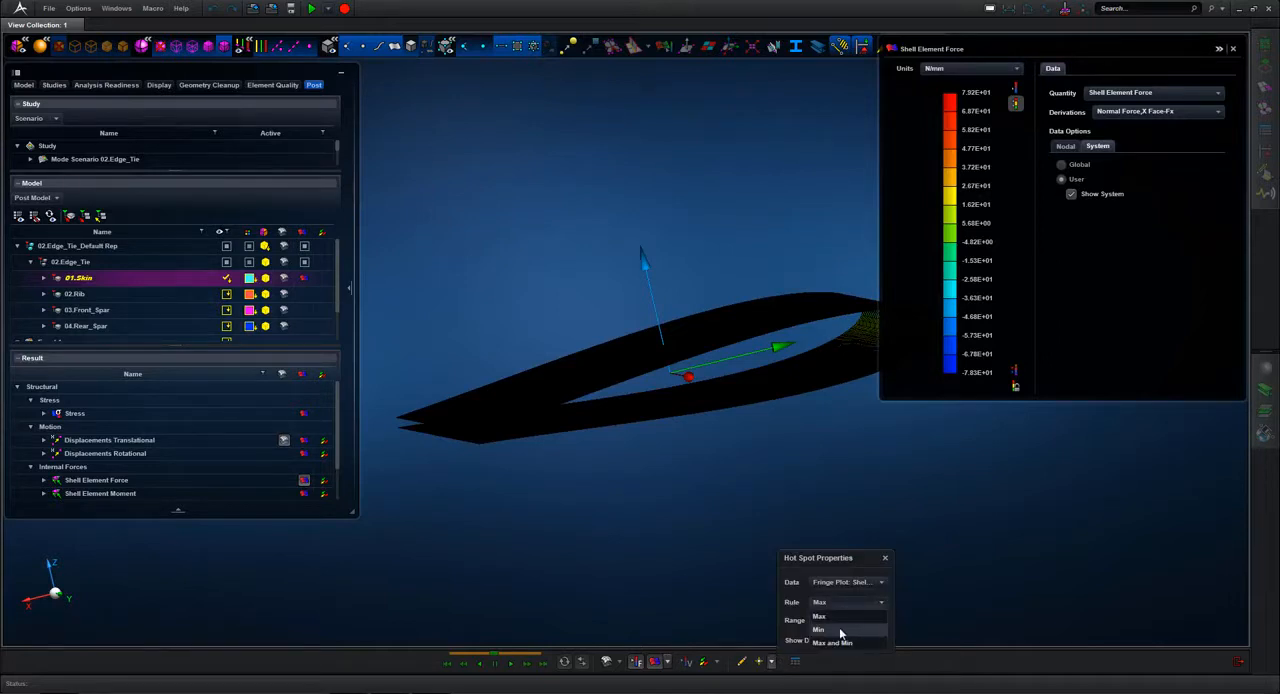
{"action": "left_click", "coordinate": [844, 643]}
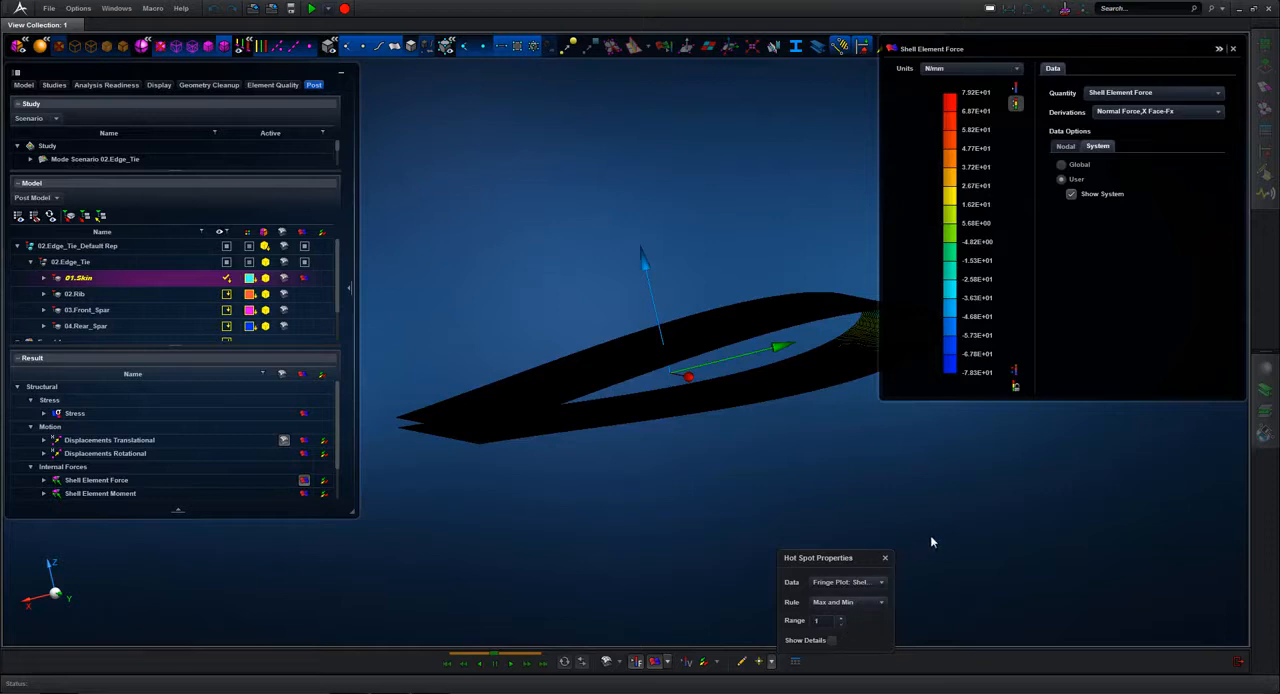
{"action": "left_click", "coordinate": [758, 661]}
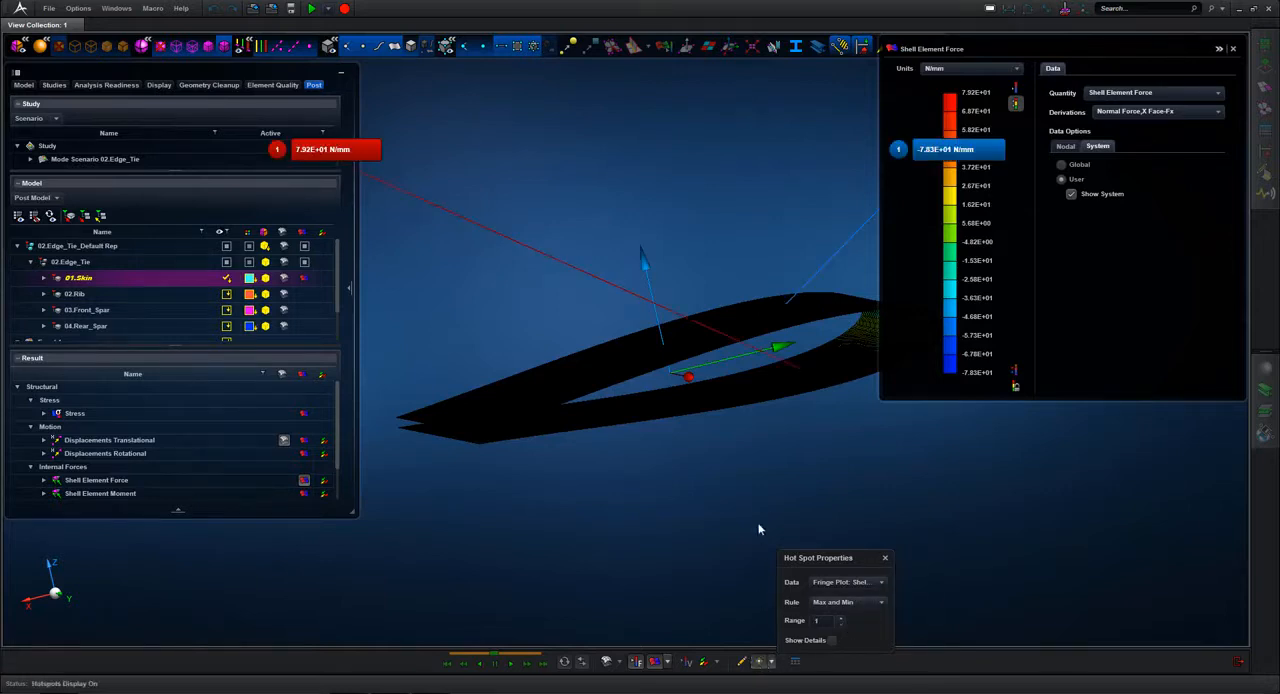
{"action": "right_click_drag", "start_coordinate": [764, 492], "coordinate": [847, 400]}
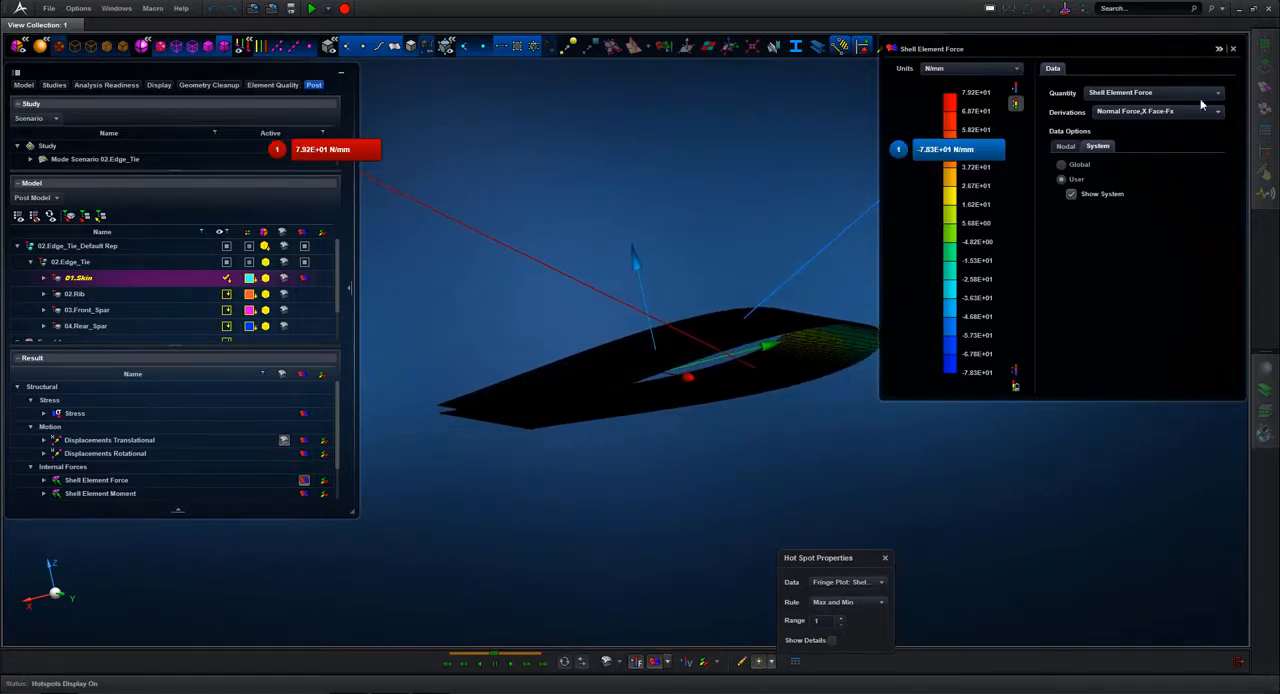
{"action": "left_click", "coordinate": [1221, 48]}
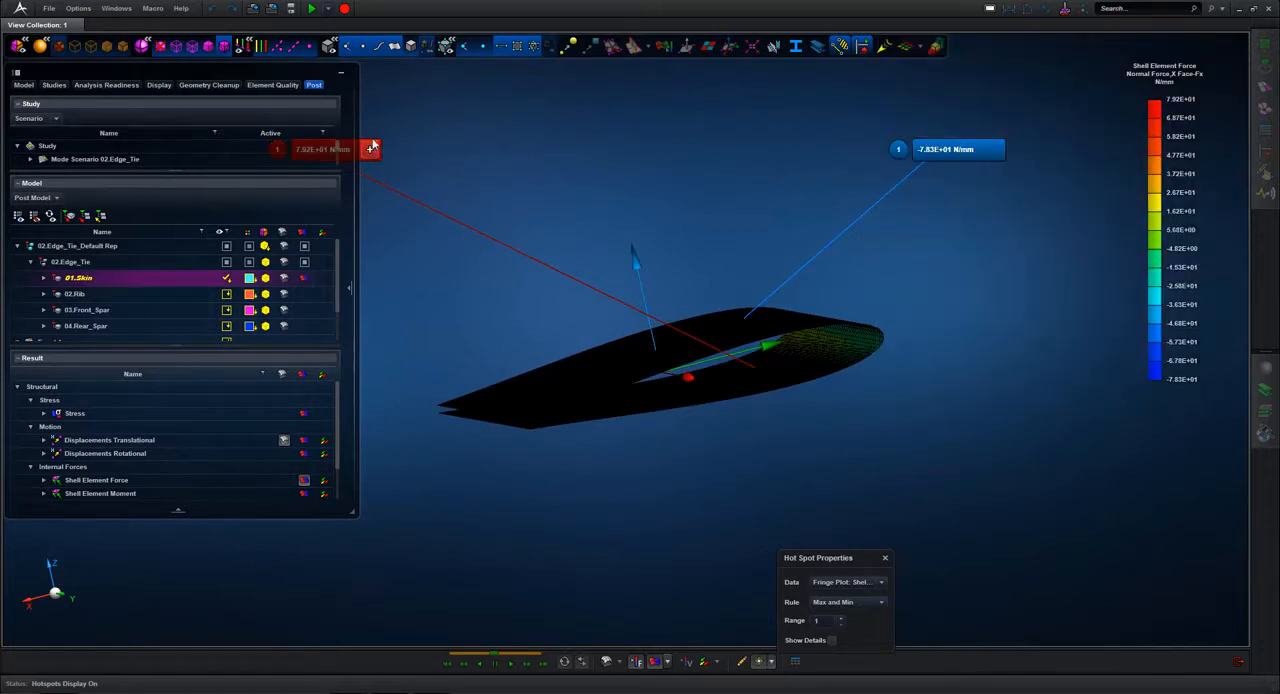
{"action": "left_click_drag", "start_coordinate": [340, 149], "coordinate": [985, 178]}
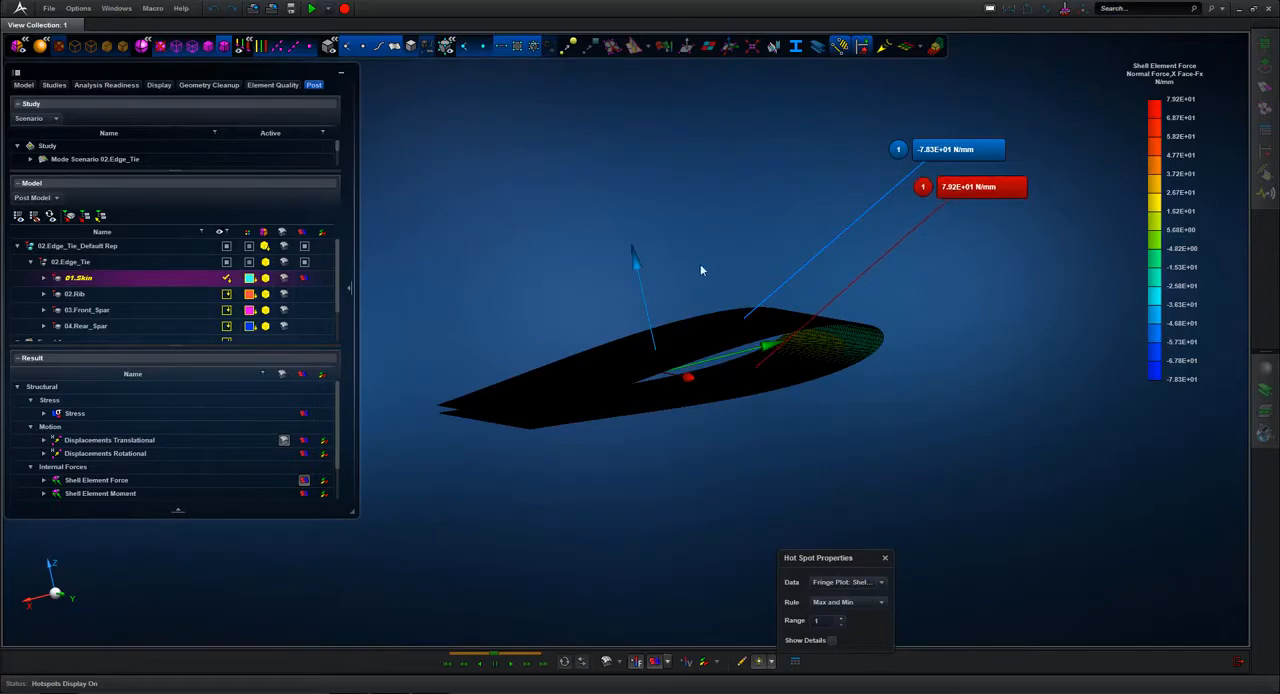
Step: Open the plot's user coordinate system for editing, examine its axis directions relative to the skin, and exit without changing it
{"action": "middle_click_drag", "start_coordinate": [700, 265], "coordinate": [631, 288]}
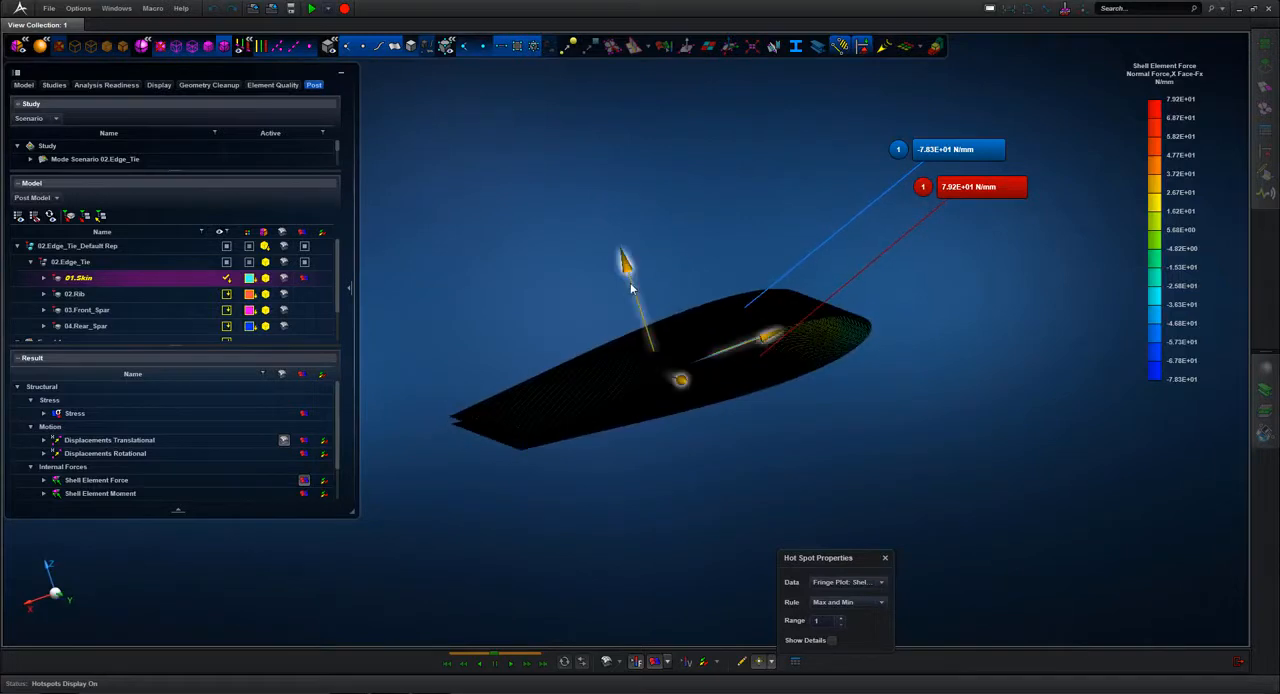
{"action": "left_click", "coordinate": [630, 289]}
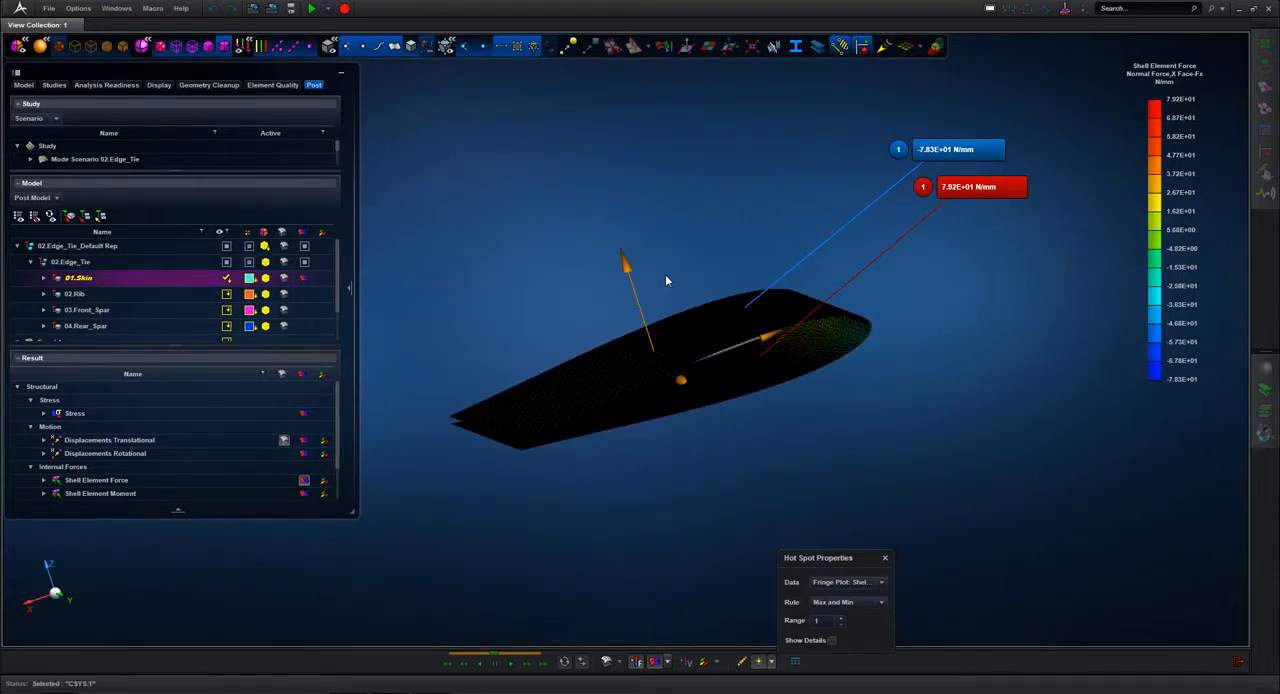
{"action": "left_click", "coordinate": [634, 286]}
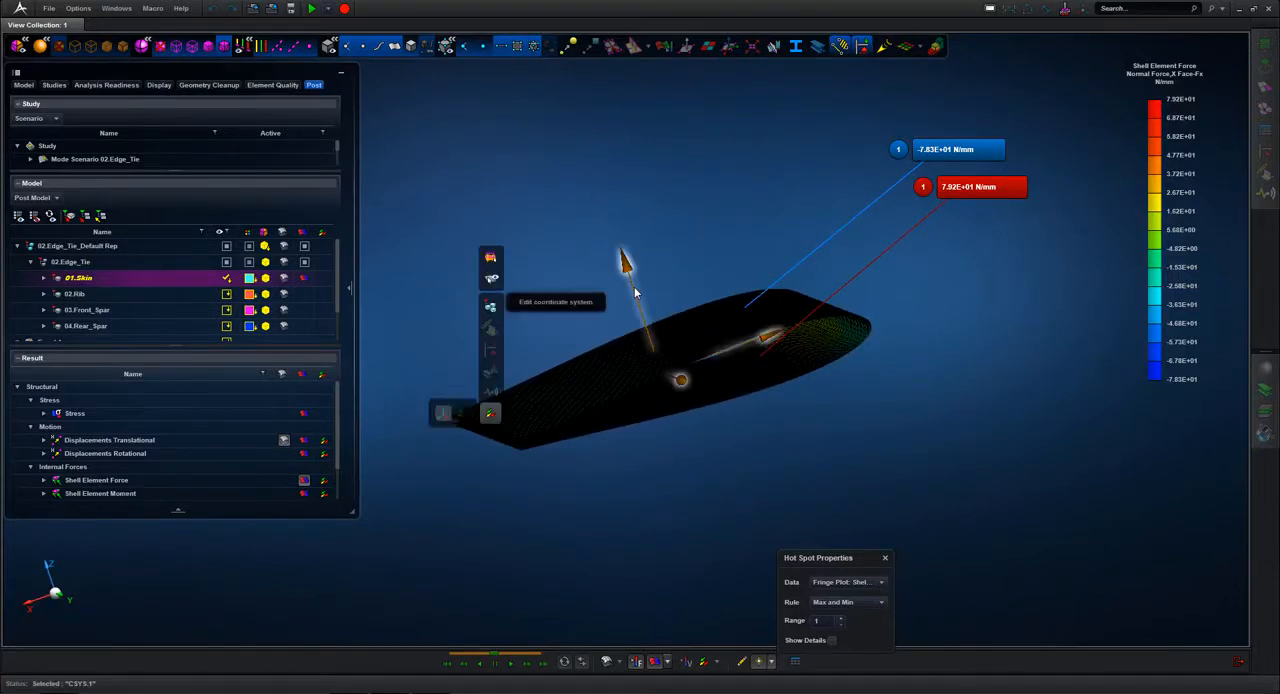
{"action": "left_click", "coordinate": [572, 302]}
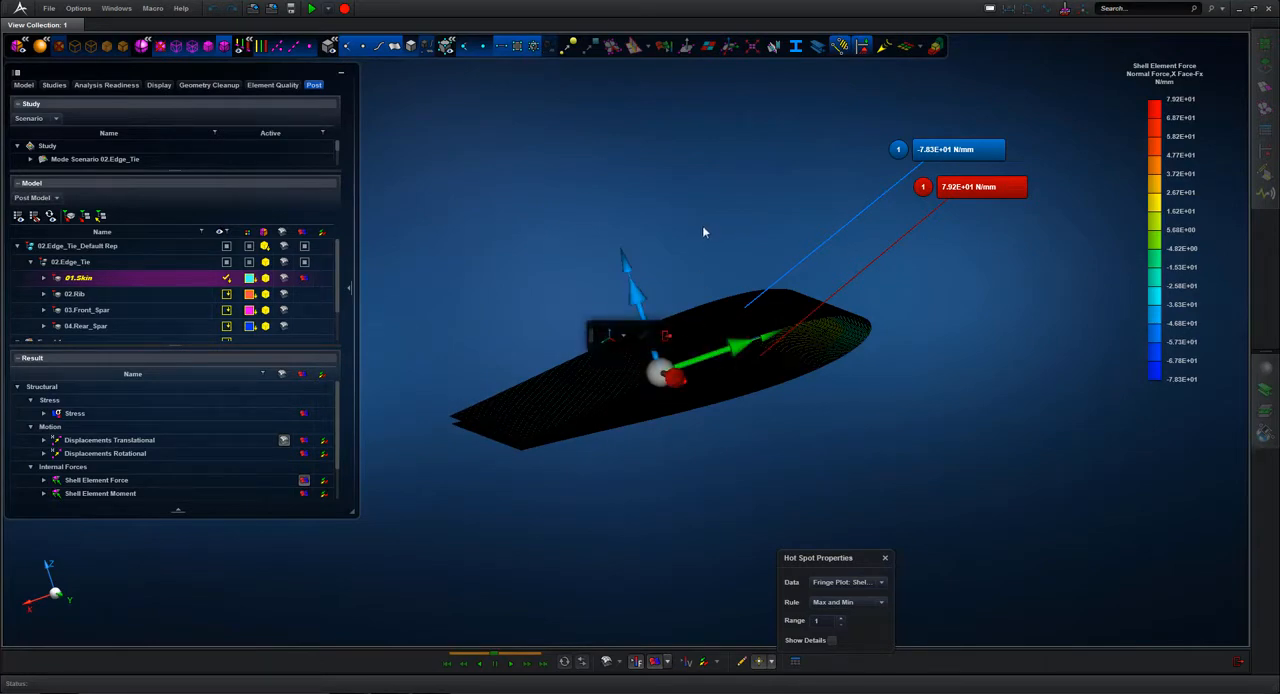
{"action": "mouse_move", "coordinate": [702, 225]}
{"action": "middle_mouse_down"}
{"action": "mouse_move", "coordinate": [690, 241]}
{"action": "mouse_move", "coordinate": [714, 229]}
{"action": "middle_mouse_up"}
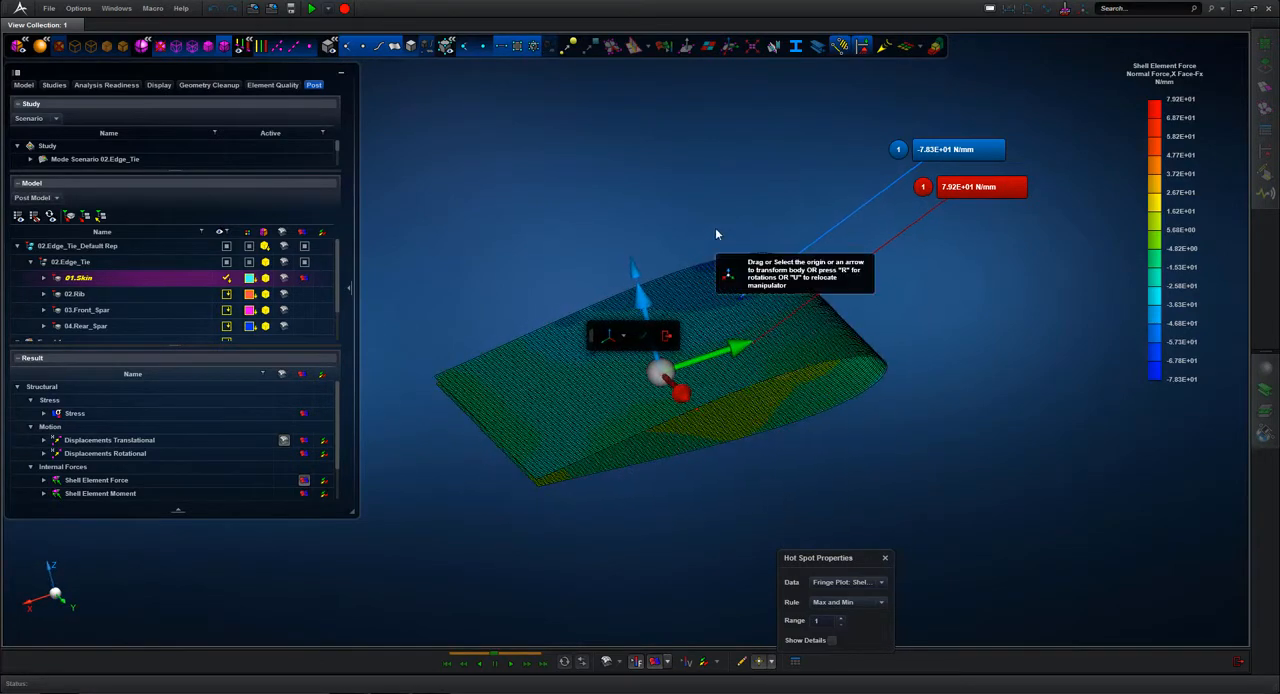
{"action": "left_click", "coordinate": [621, 339]}
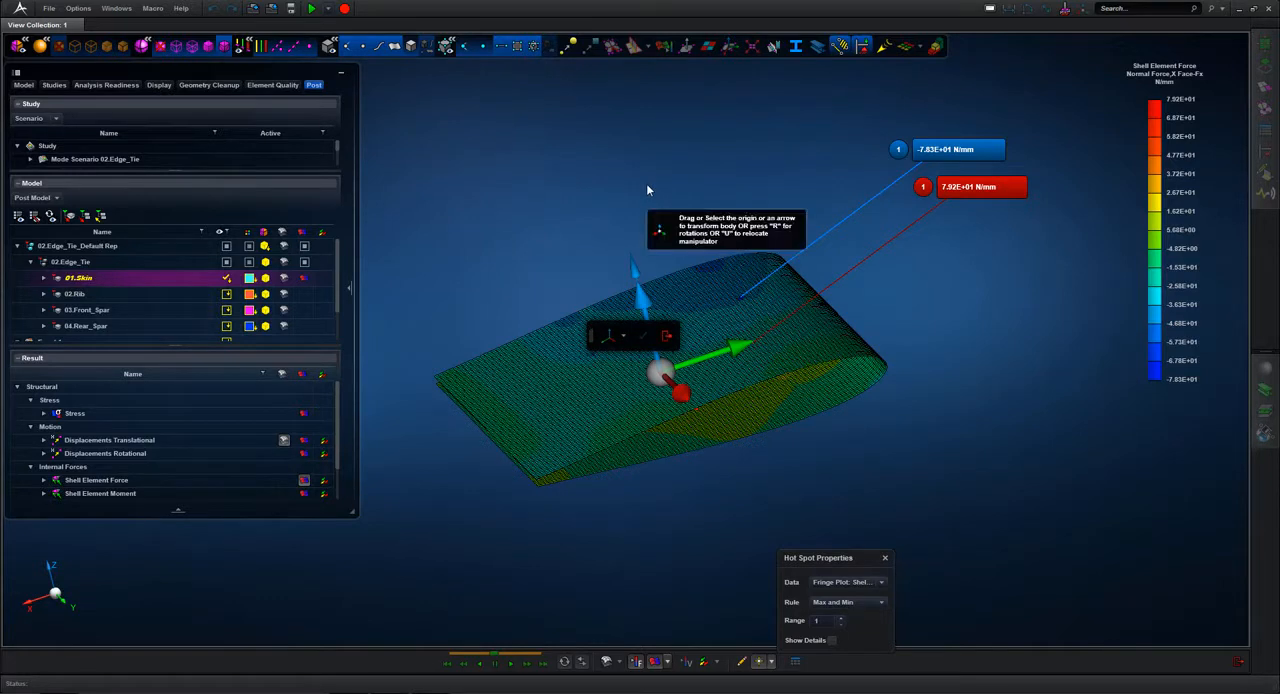
{"action": "left_click", "coordinate": [667, 338]}
{"action": "middle_click_drag", "start_coordinate": [651, 183], "coordinate": [677, 187]}
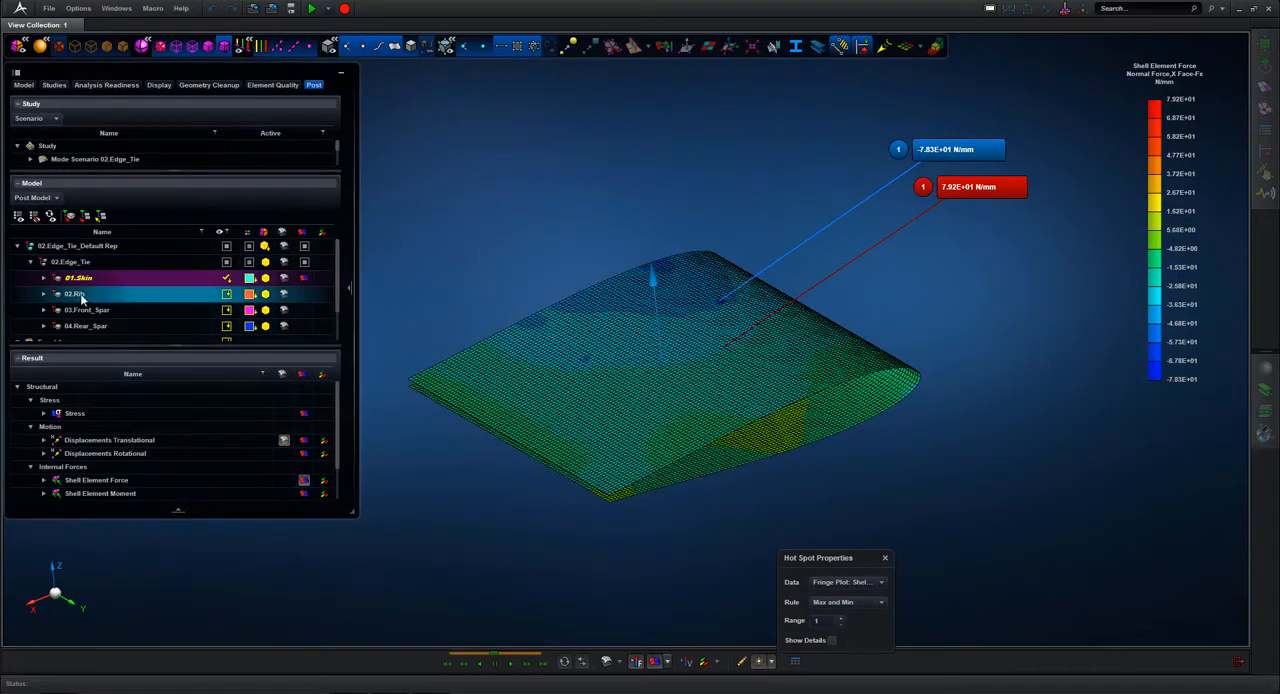
Step: Show only the 02.Rib part and close the hot spot properties
{"action": "left_click", "coordinate": [80, 293]}
{"action": "right_click", "coordinate": [80, 293]}
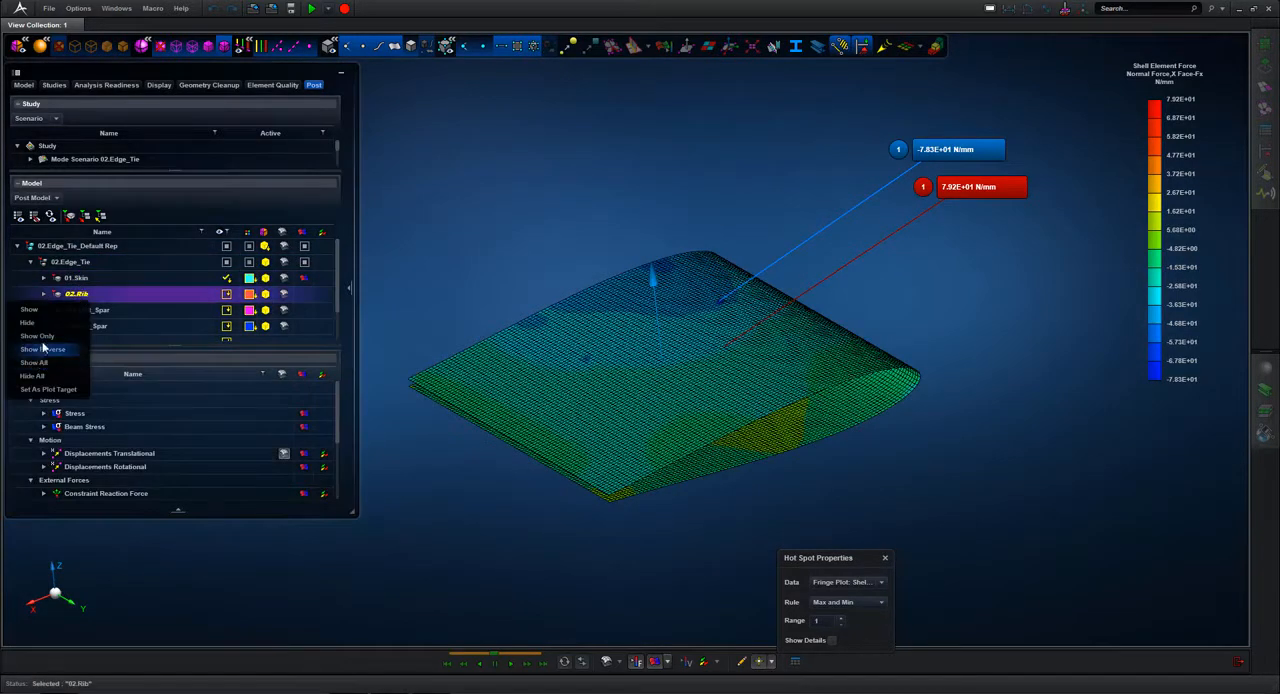
{"action": "left_click", "coordinate": [45, 345]}
{"action": "middle_click_drag", "start_coordinate": [500, 205], "coordinate": [507, 214]}
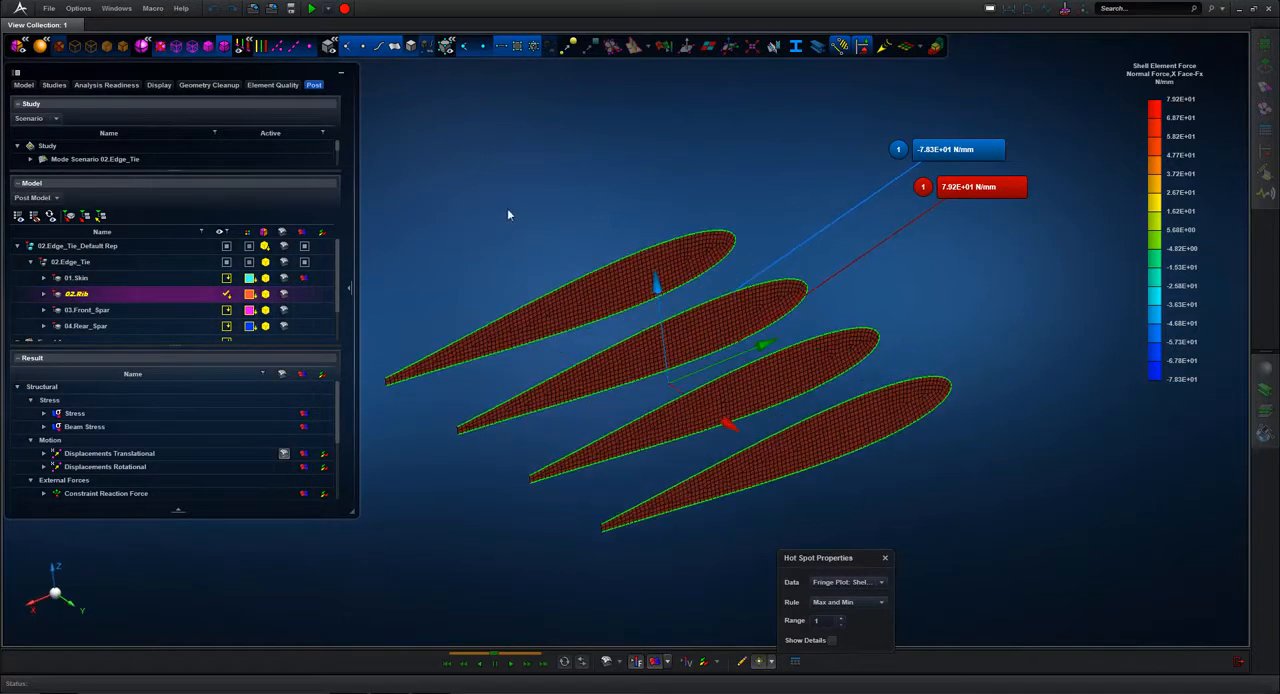
{"action": "left_click", "coordinate": [885, 558]}
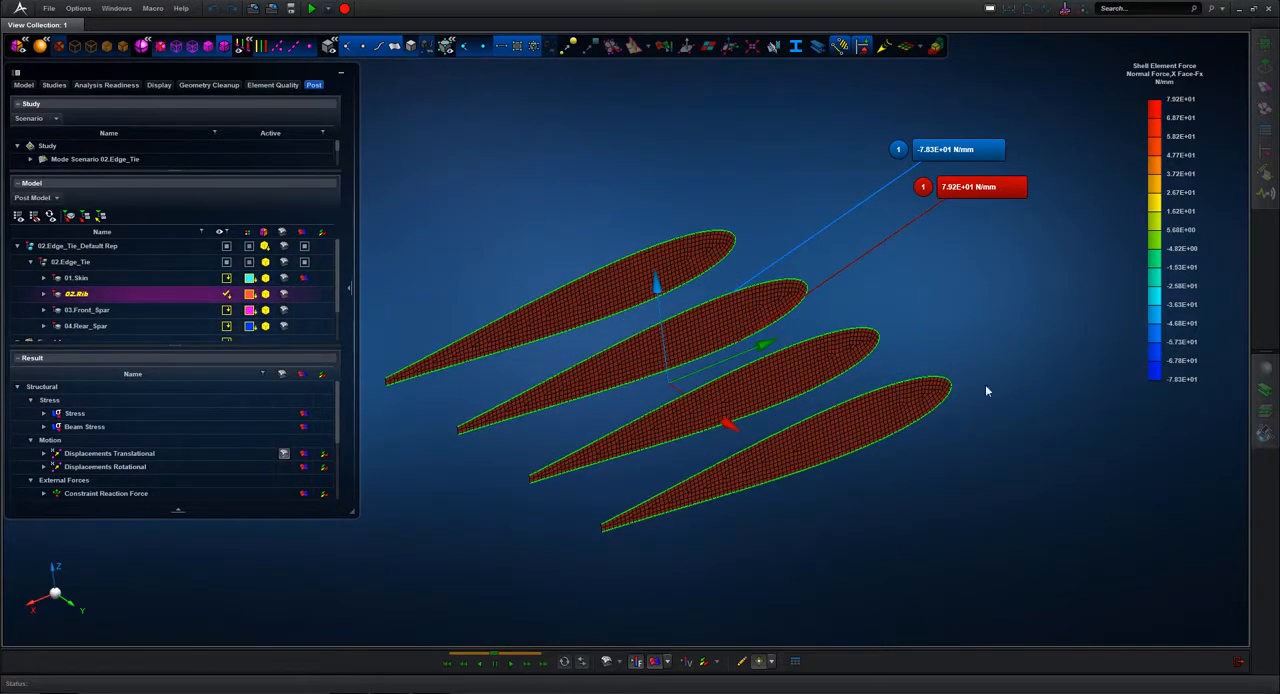
Step: Create a vector plot of the Attachment Force X-Component on the ribs, with the data system set to User
{"action": "left_click", "coordinate": [703, 663]}
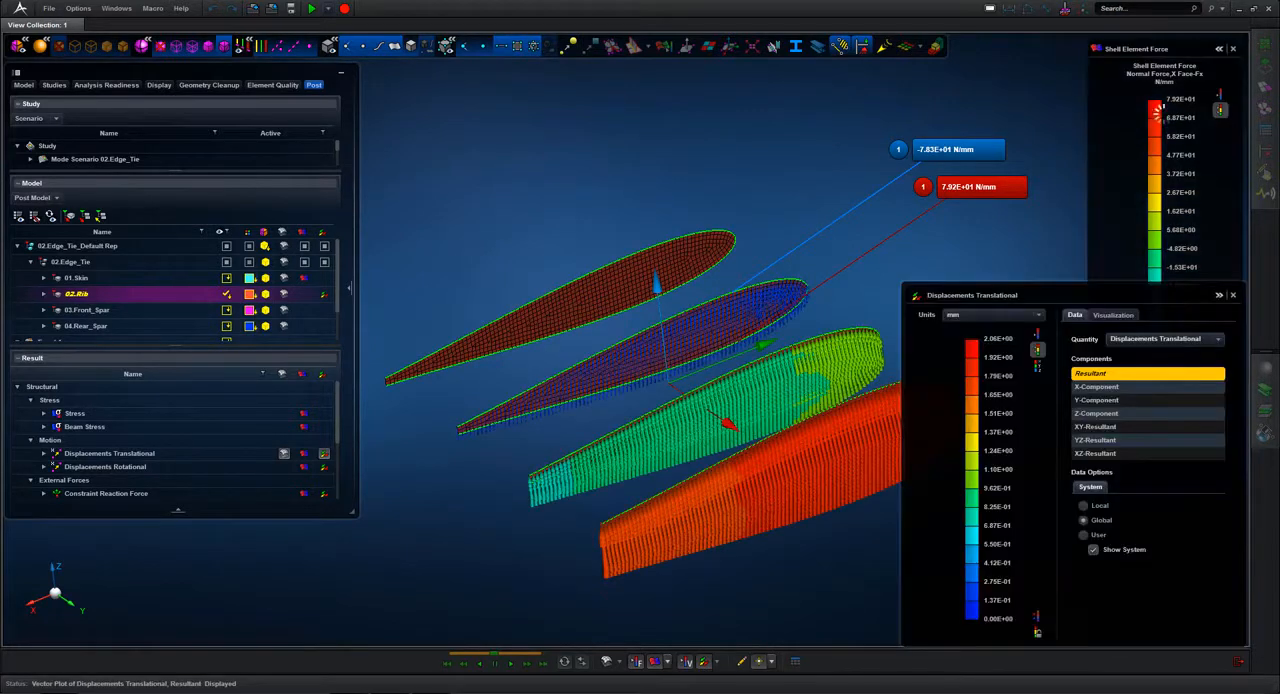
{"action": "left_click", "coordinate": [1218, 340]}
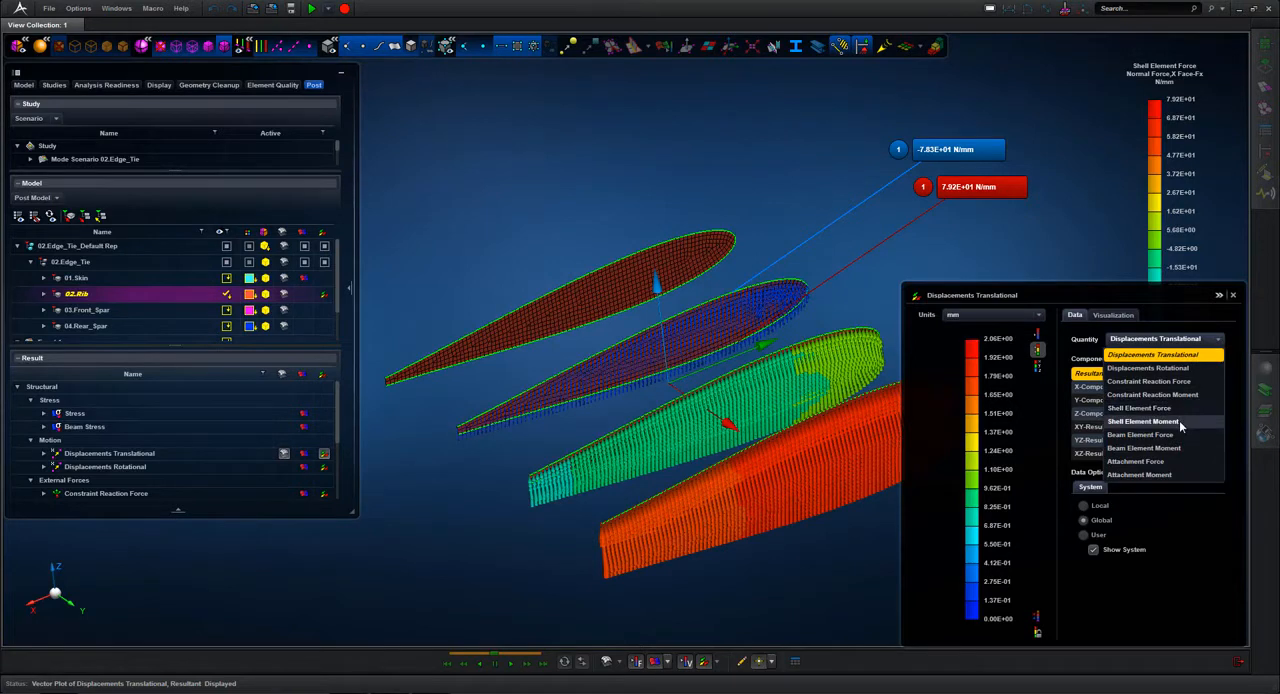
{"action": "left_click", "coordinate": [1160, 461]}
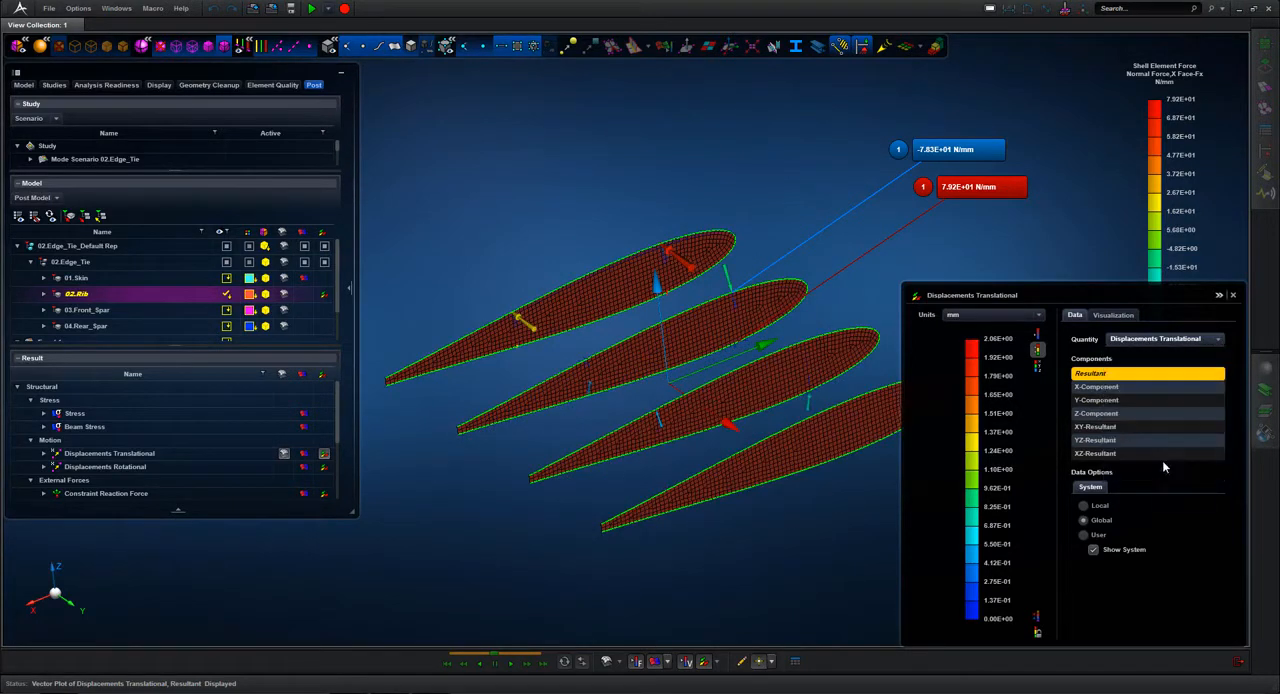
{"action": "left_click", "coordinate": [1100, 387]}
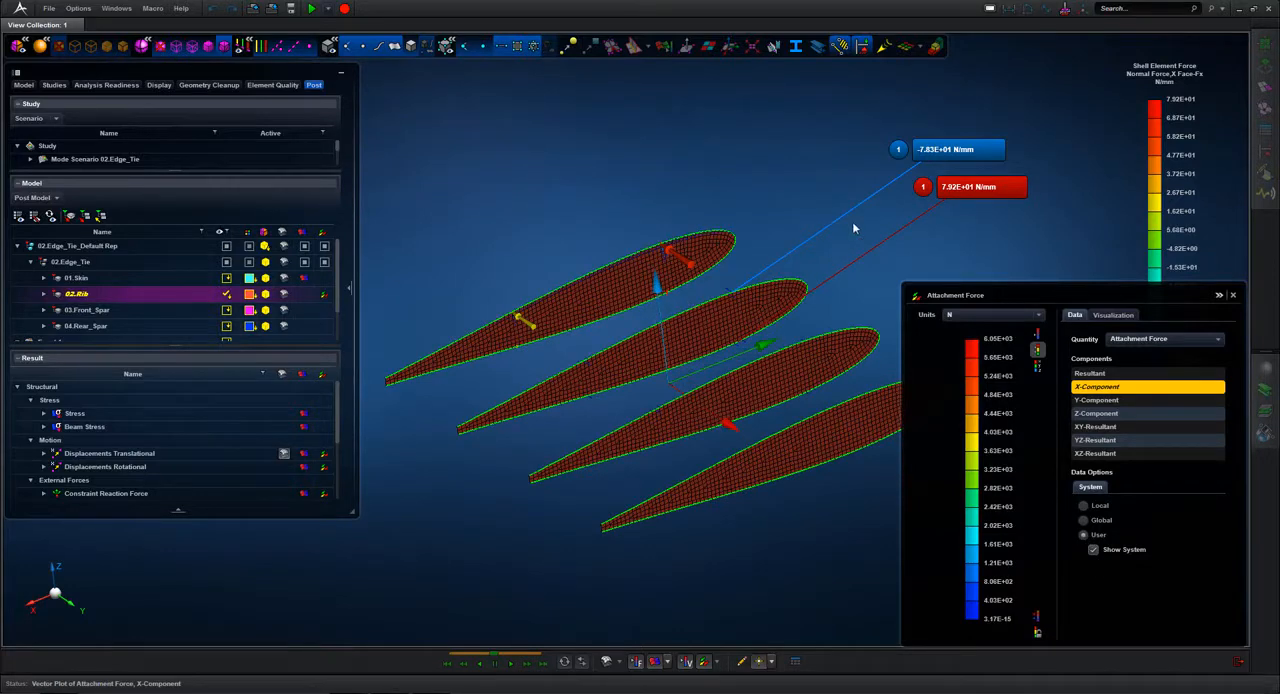
Step: Turn on vector labels and label the four large attachment force arrows at the spar locations on the end rib
{"action": "middle_click_drag", "start_coordinate": [853, 228], "coordinate": [659, 200]}
{"action": "scroll", "coordinate": [632, 197], "scroll_direction": "up", "scroll_amount": 2}
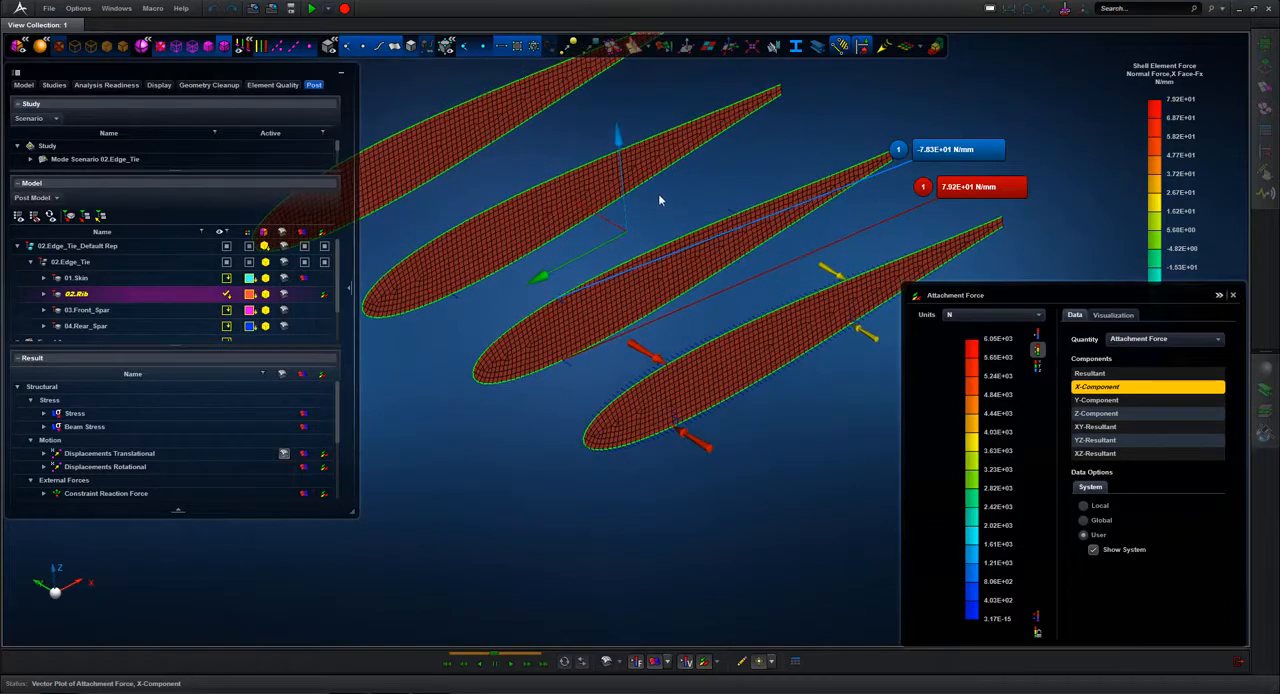
{"action": "left_click", "coordinate": [1113, 315]}
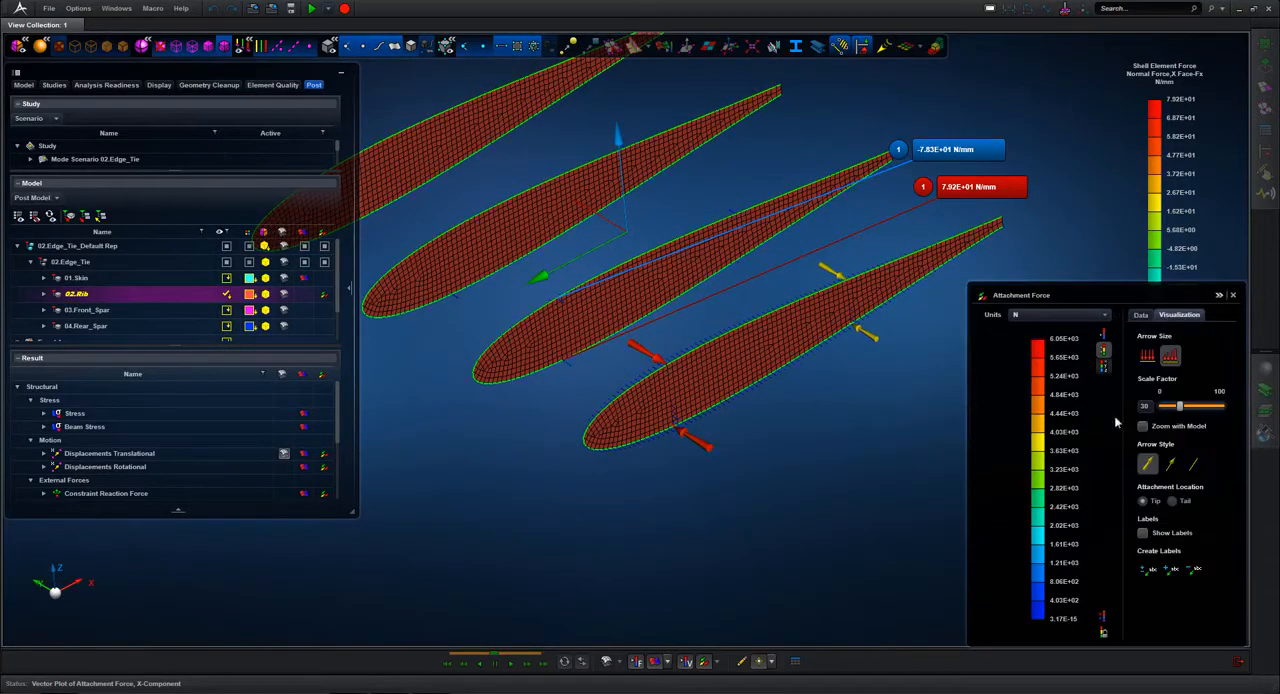
{"action": "left_click", "coordinate": [1143, 533]}
{"action": "left_click", "coordinate": [1171, 569]}
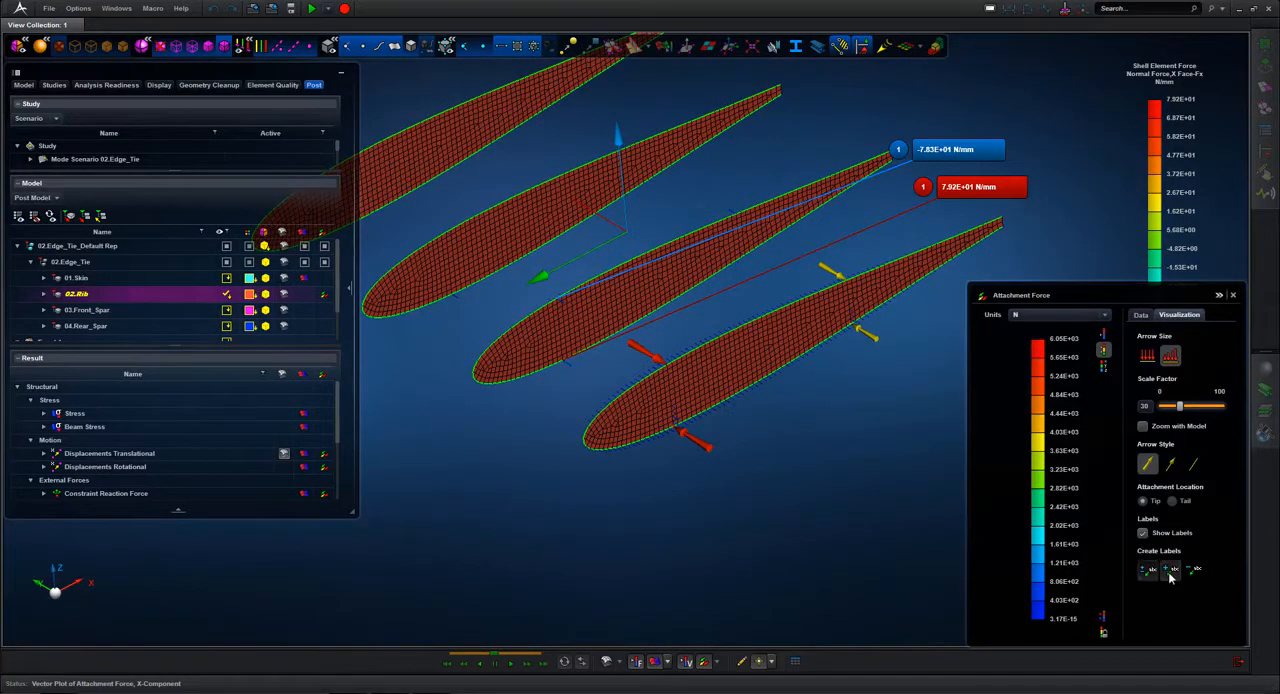
{"action": "left_click", "coordinate": [648, 356]}
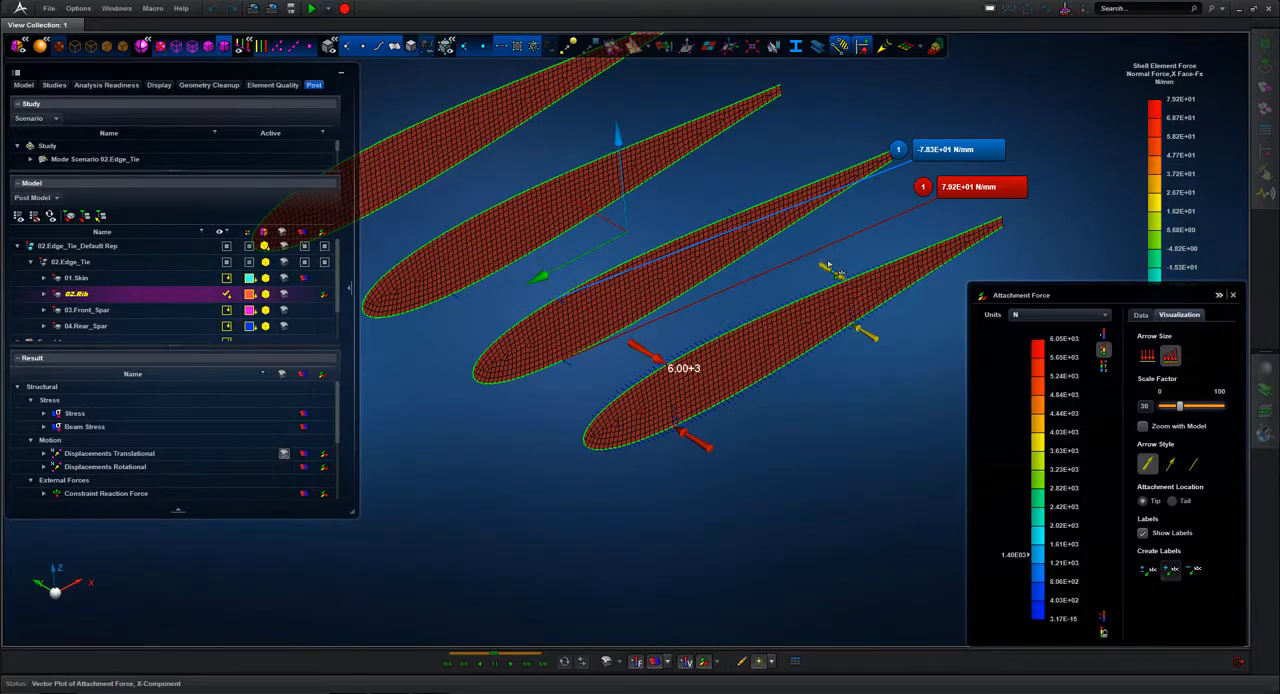
{"action": "left_click", "coordinate": [834, 273]}
{"action": "left_click", "coordinate": [868, 338]}
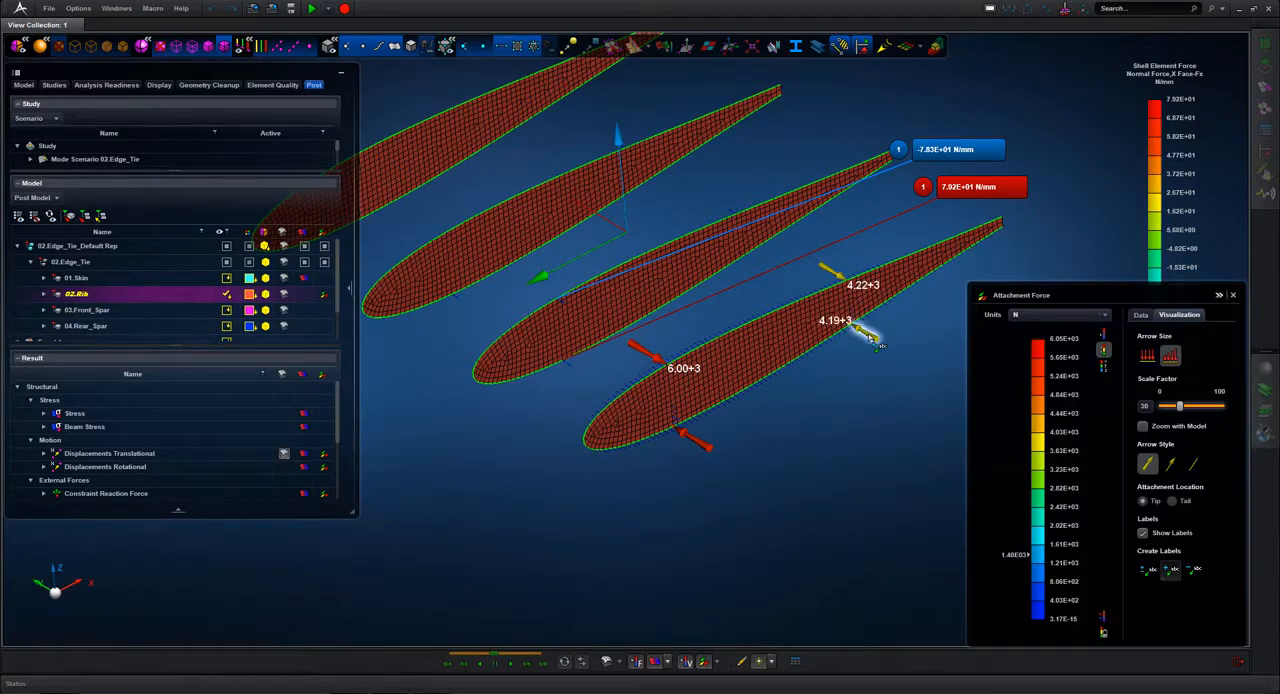
{"action": "left_click", "coordinate": [712, 450]}
{"action": "scroll", "coordinate": [660, 345], "scroll_direction": "up", "scroll_amount": 2}
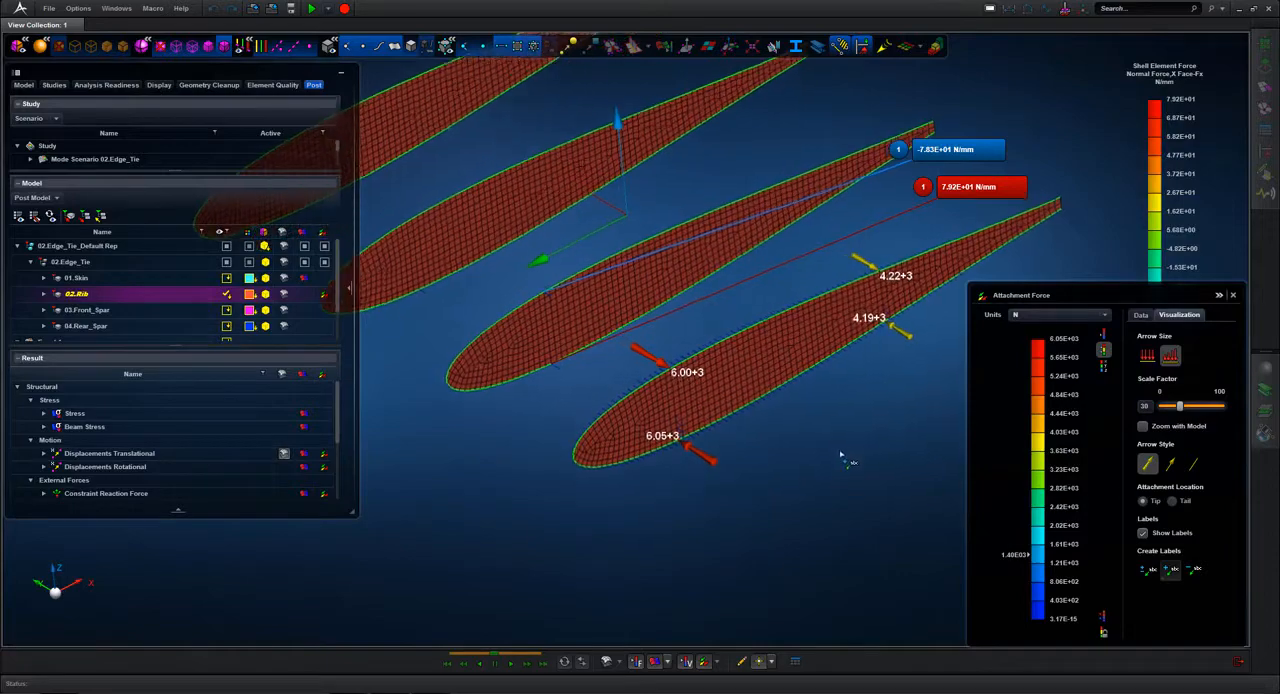
Step: Label one small attachment force arrow on the upper edge and one on the lower edge near the end rib's nose
{"action": "scroll", "coordinate": [592, 390], "scroll_direction": "up", "scroll_amount": 5}
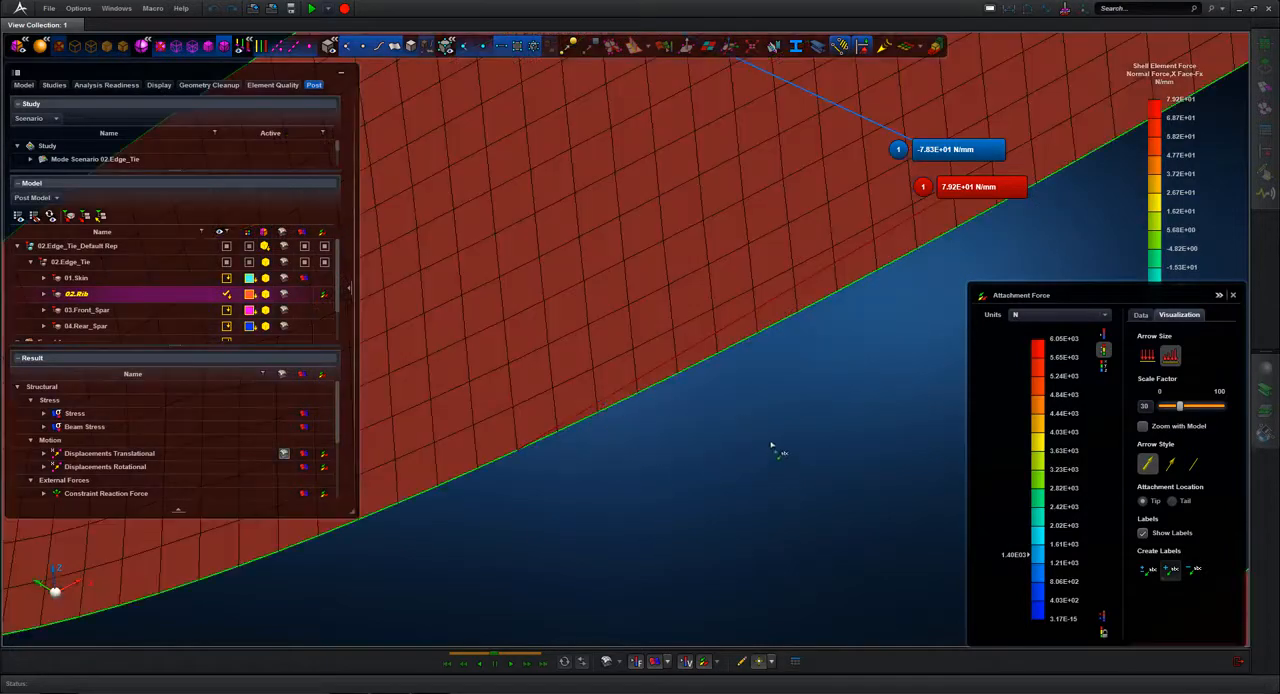
{"action": "scroll", "coordinate": [771, 445], "scroll_direction": "down", "scroll_amount": 5}
{"action": "middle_click_drag", "start_coordinate": [770, 325], "coordinate": [797, 380]}
{"action": "scroll", "coordinate": [797, 380], "scroll_direction": "up", "scroll_amount": 3}
{"action": "left_click", "coordinate": [715, 197]}
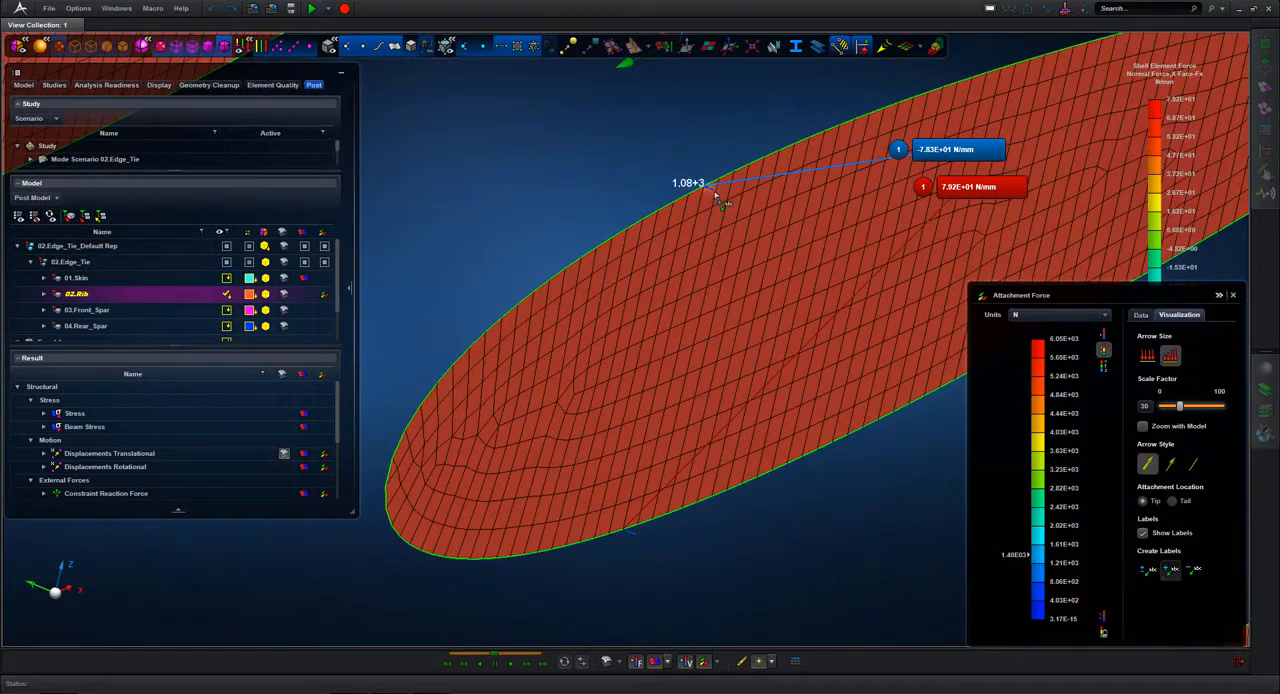
{"action": "left_click", "coordinate": [630, 540]}
{"action": "mouse_move", "coordinate": [840, 553]}
{"action": "middle_mouse_down"}
{"action": "mouse_move", "coordinate": [798, 523]}
{"action": "mouse_move", "coordinate": [843, 533]}
{"action": "middle_mouse_up"}
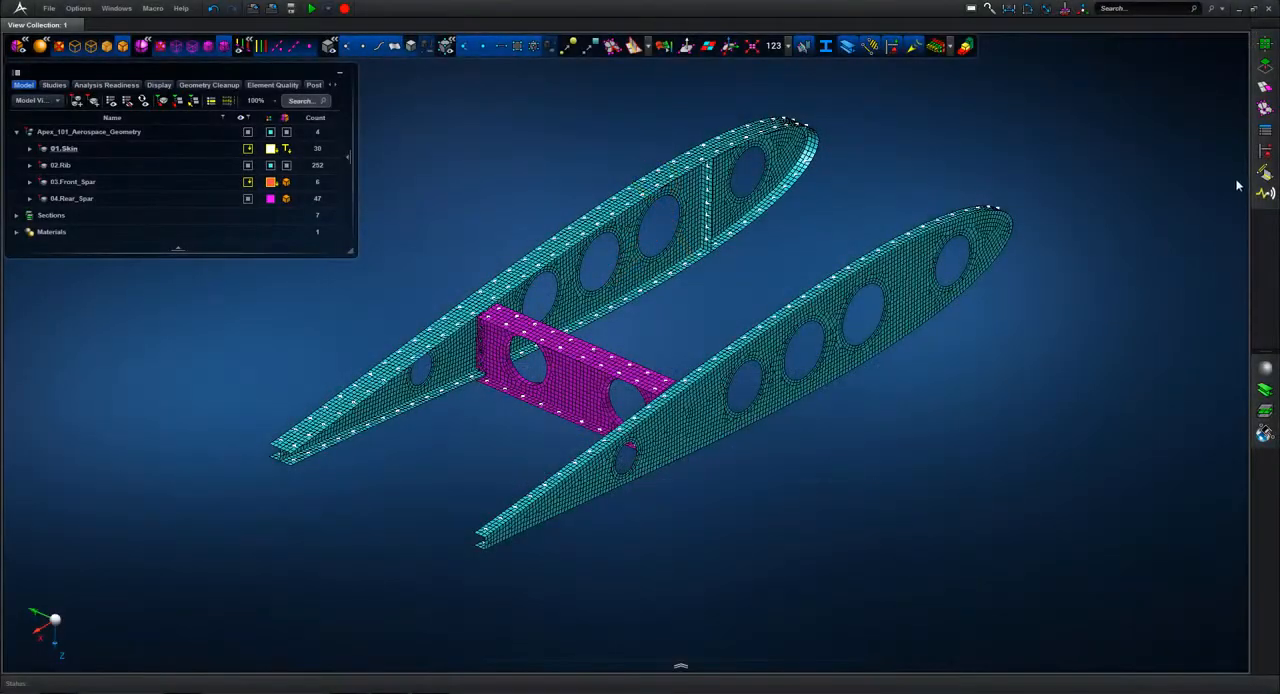
Step: Start a new connector and examine the settings of the spring, damper, spring-damper, bushing and rigid link types
{"action": "left_click", "coordinate": [1265, 172]}
{"action": "left_click", "coordinate": [1216, 80]}
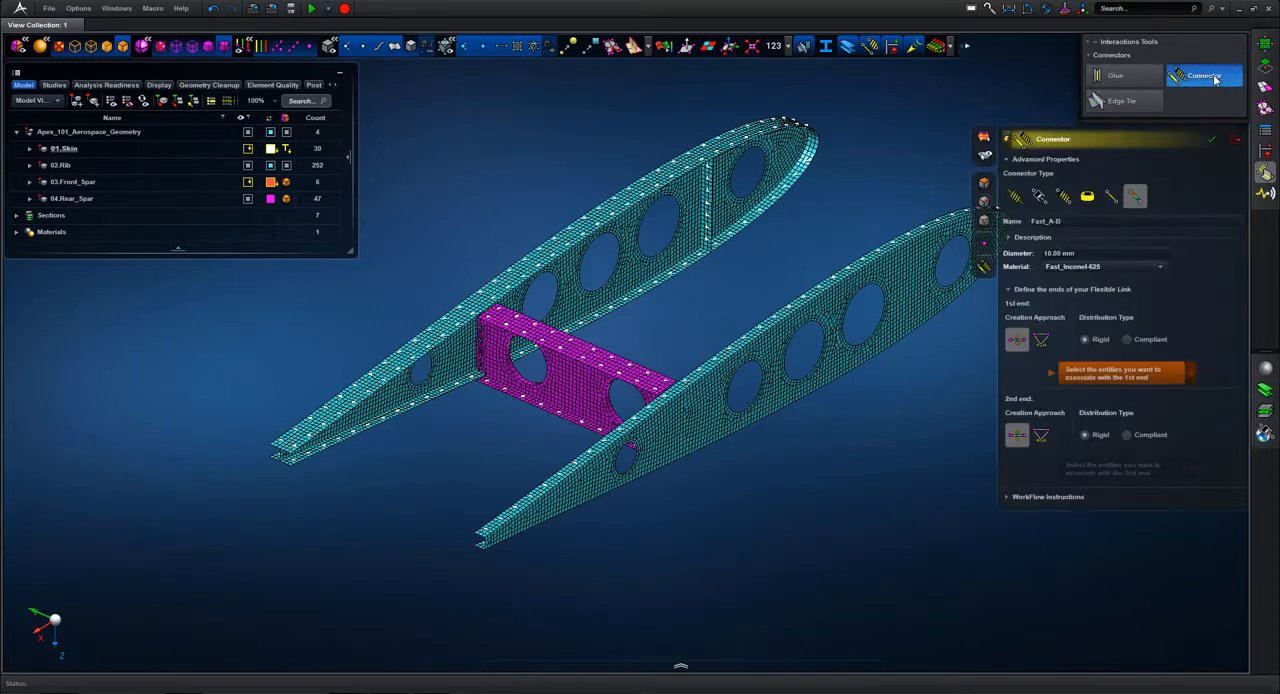
{"action": "left_click", "coordinate": [1016, 198]}
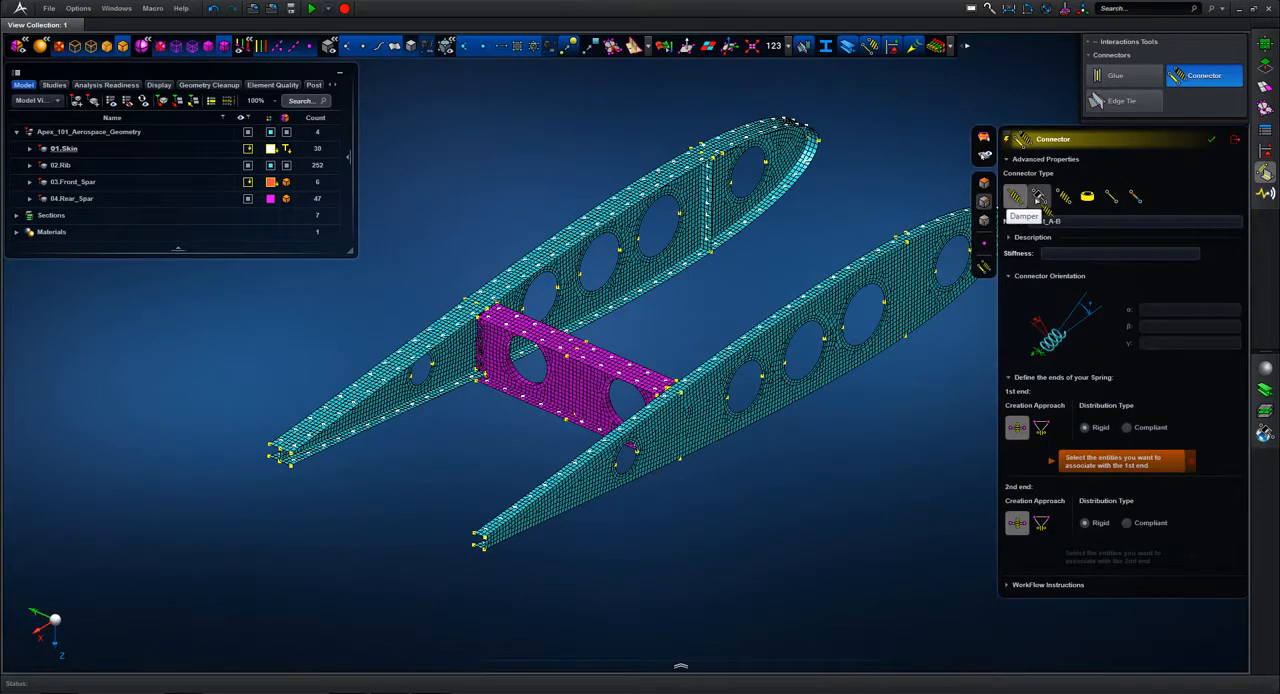
{"action": "left_click", "coordinate": [1040, 198]}
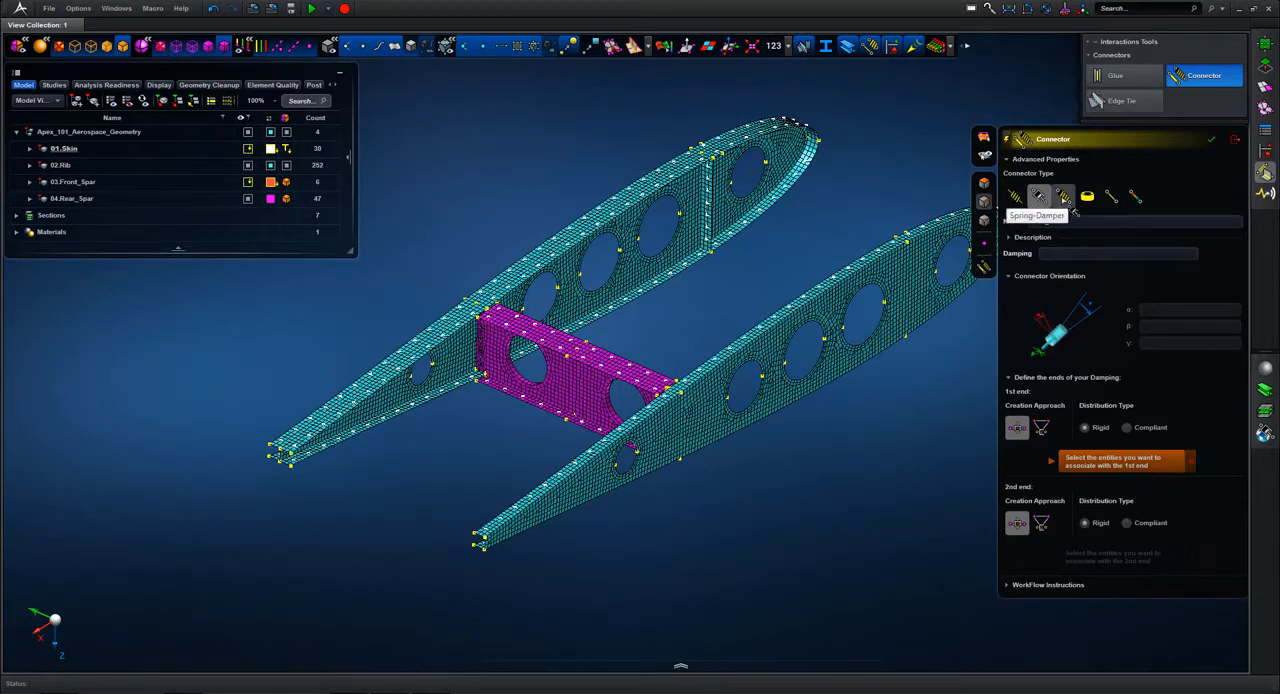
{"action": "left_click", "coordinate": [1063, 197]}
{"action": "left_click", "coordinate": [1088, 197]}
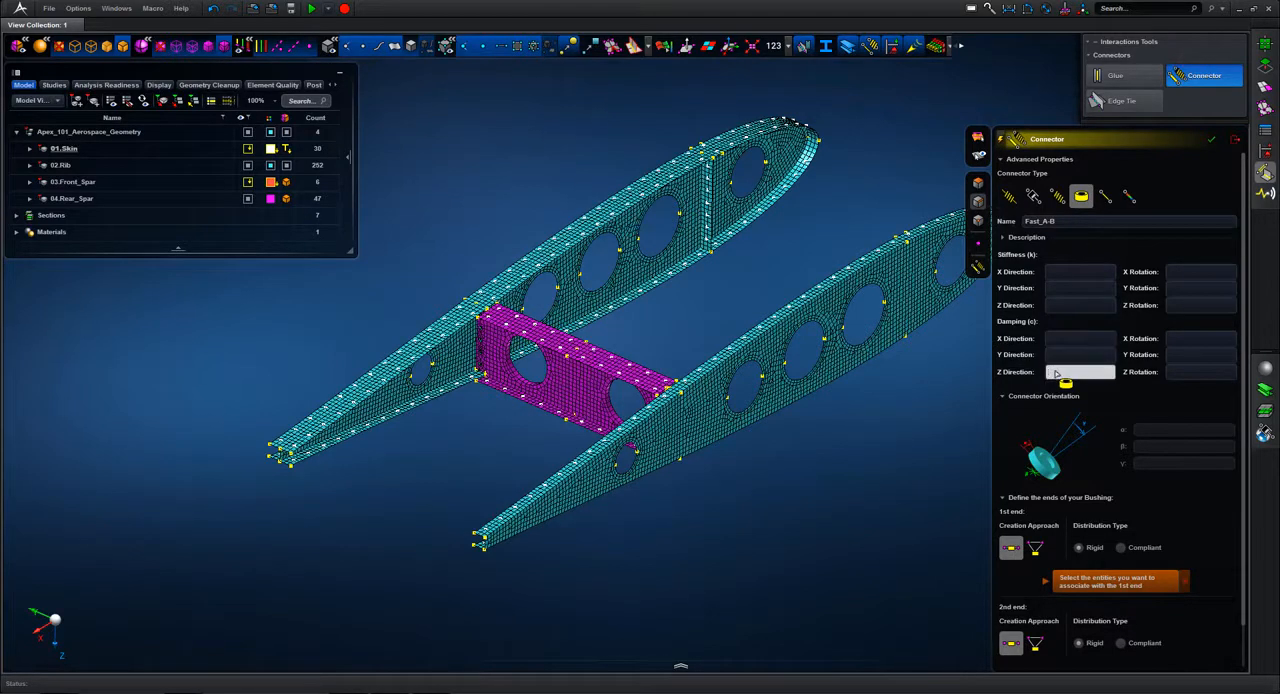
{"action": "left_click", "coordinate": [1110, 197]}
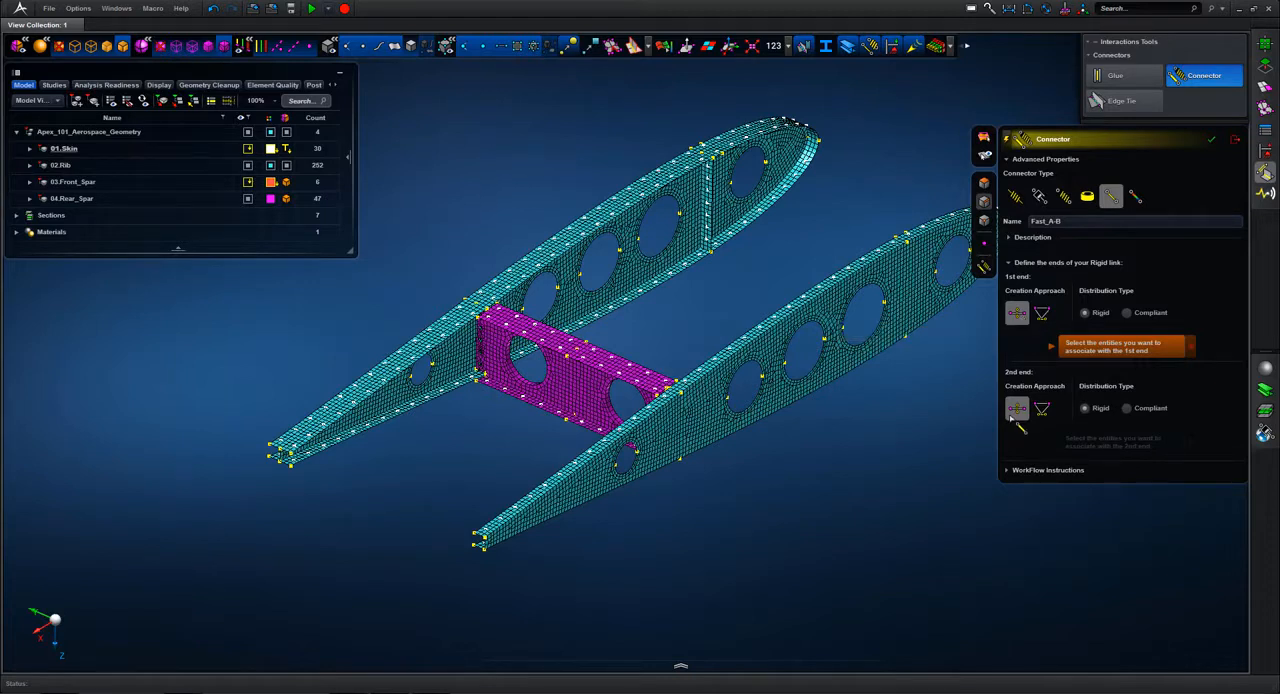
Step: Set up a flexible link connector named Fast_A-B_001 with a 10.00 mm diameter and the Fast_Inconel-625 material
{"action": "left_click", "coordinate": [1135, 197]}
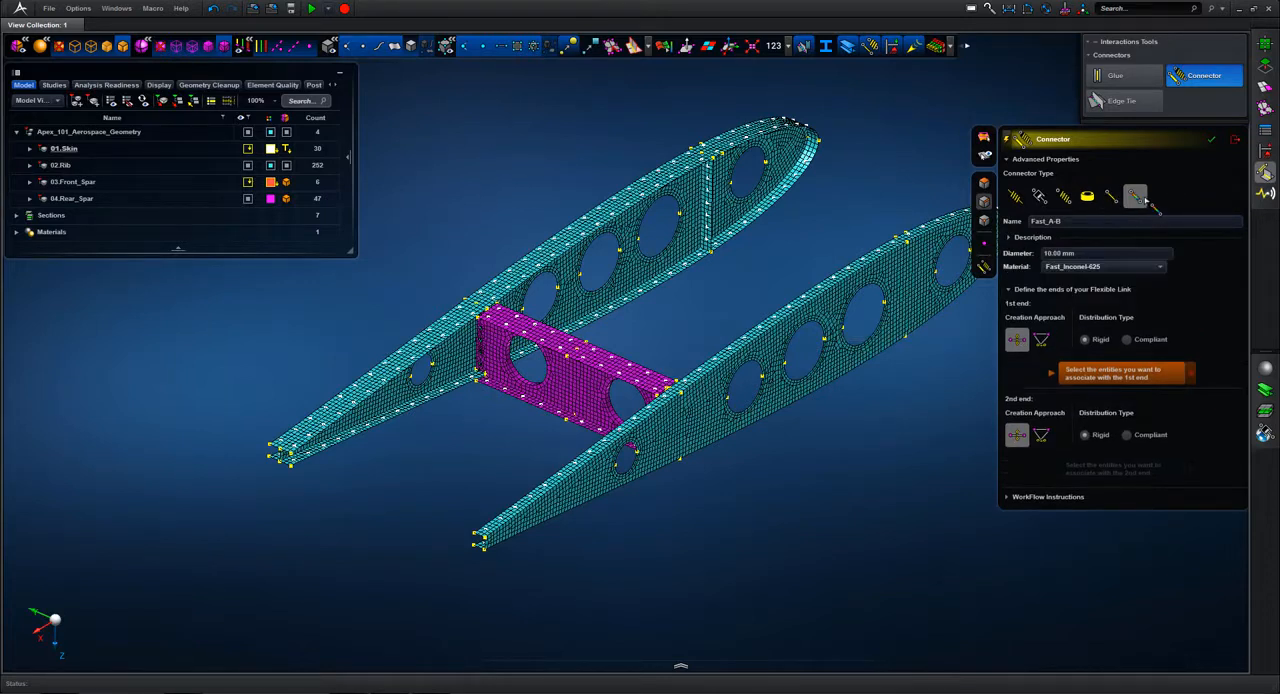
{"action": "left_click", "coordinate": [1066, 222]}
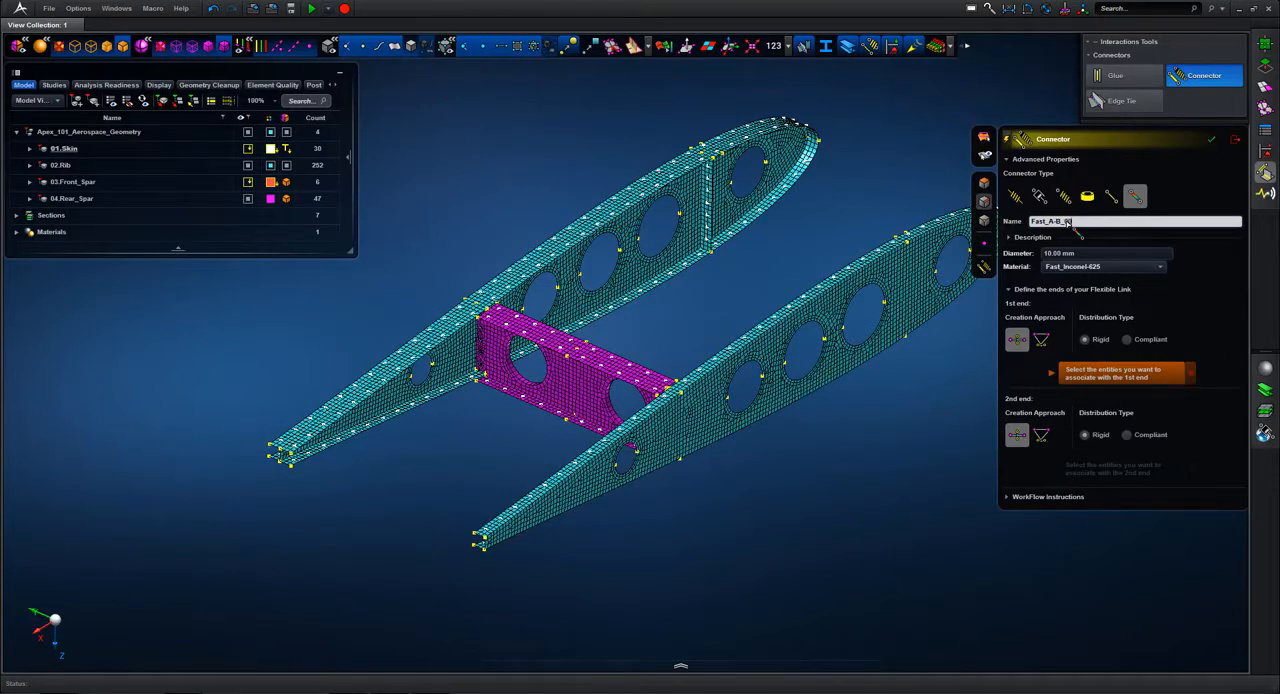
{"action": "left_click", "coordinate": [1084, 255]}
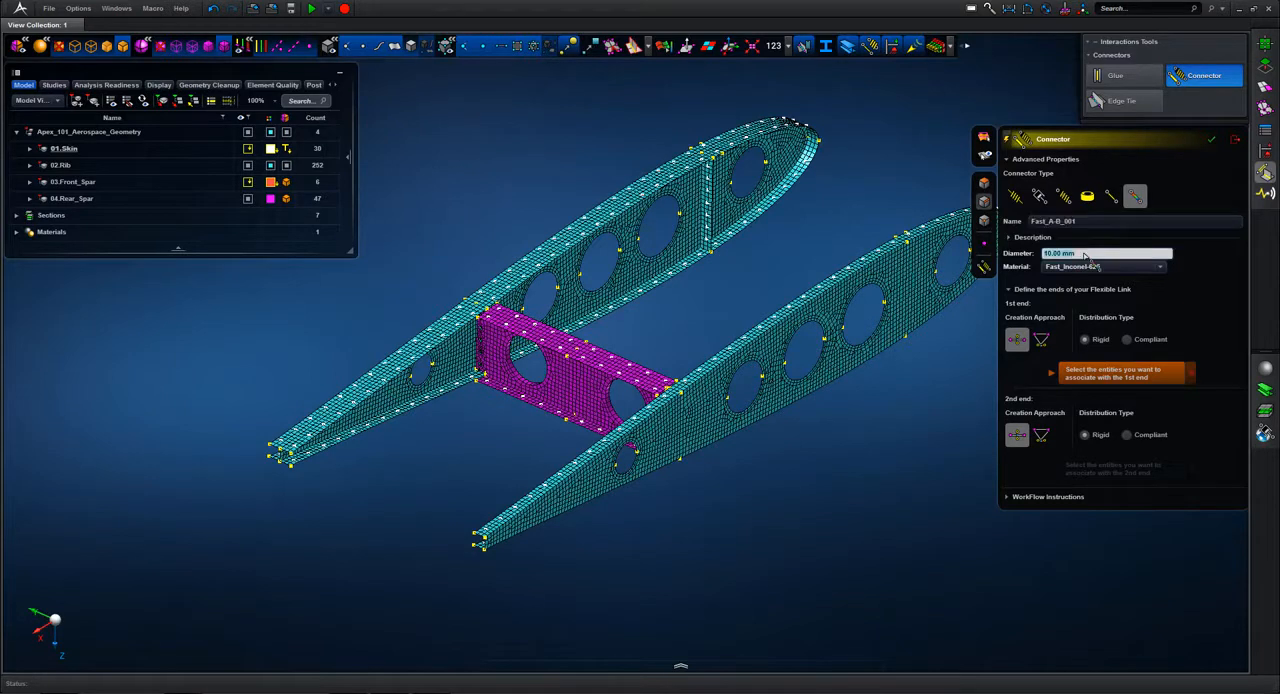
{"action": "left_click", "coordinate": [1120, 268]}
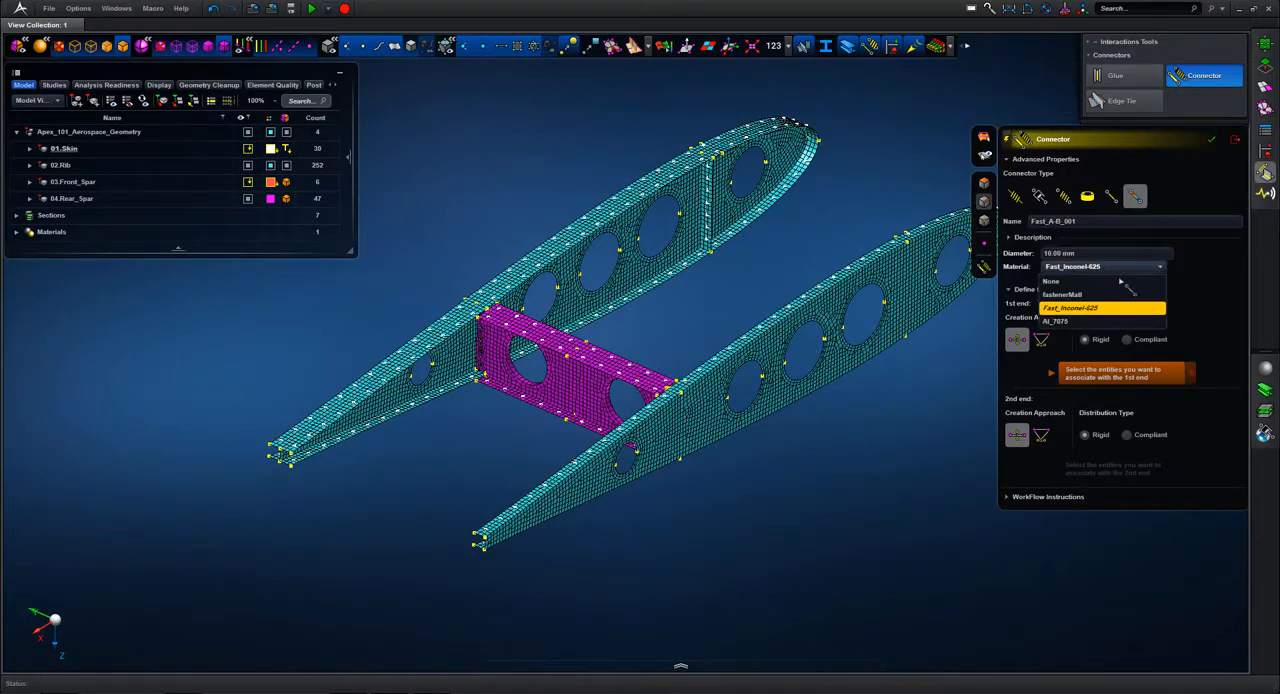
{"action": "left_click", "coordinate": [1100, 309]}
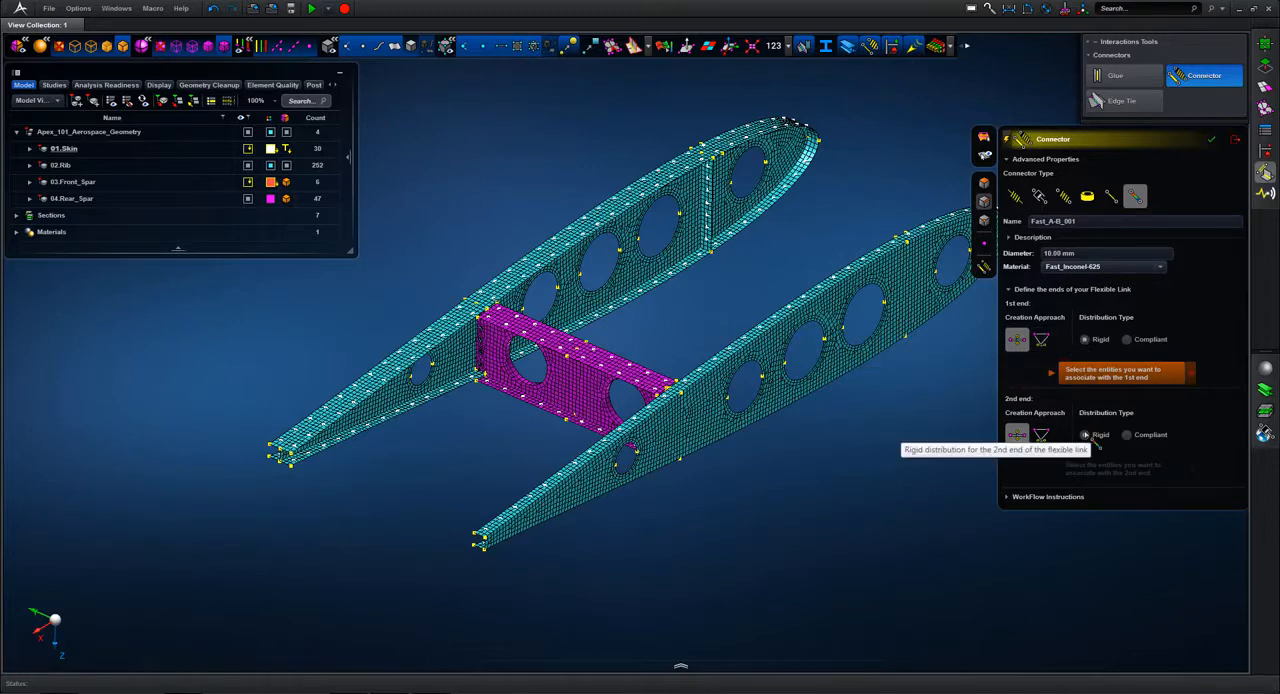
Step: Create the flexible link at the lowest fastener hole joining the rear spar to the rib, using the two hole edges as its ends
{"action": "mouse_move", "coordinate": [659, 320]}
{"action": "middle_mouse_down"}
{"action": "mouse_move", "coordinate": [681, 318]}
{"action": "mouse_move", "coordinate": [665, 322]}
{"action": "middle_mouse_up"}
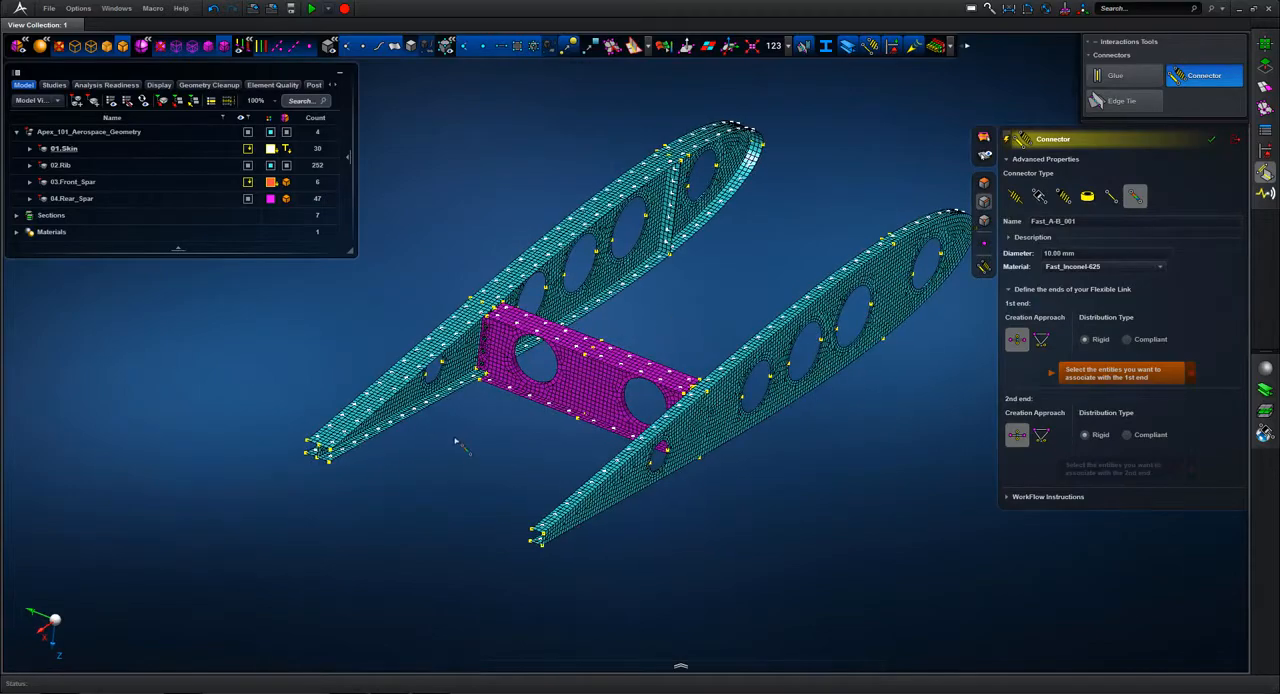
{"action": "right_click_drag", "start_coordinate": [500, 408], "coordinate": [464, 336]}
{"action": "mouse_move", "coordinate": [814, 326]}
{"action": "middle_mouse_down"}
{"action": "mouse_move", "coordinate": [743, 329]}
{"action": "mouse_move", "coordinate": [803, 325]}
{"action": "middle_mouse_up"}
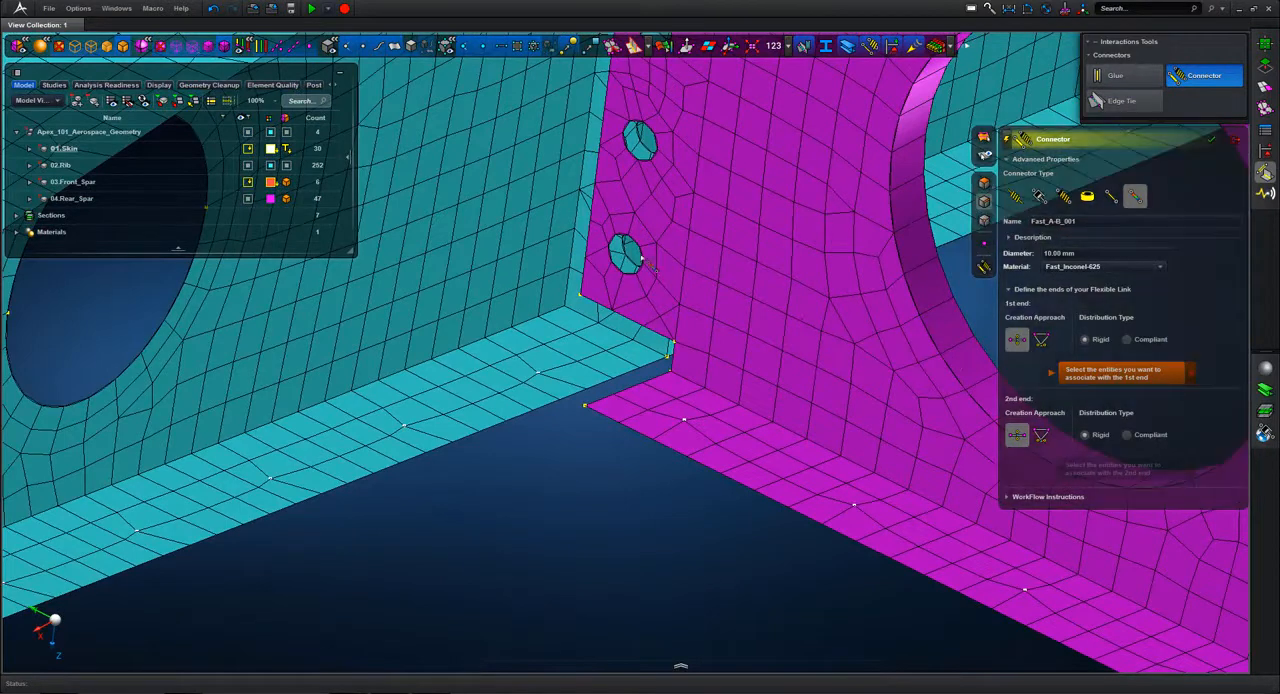
{"action": "left_click", "coordinate": [634, 255]}
{"action": "left_click", "coordinate": [632, 263]}
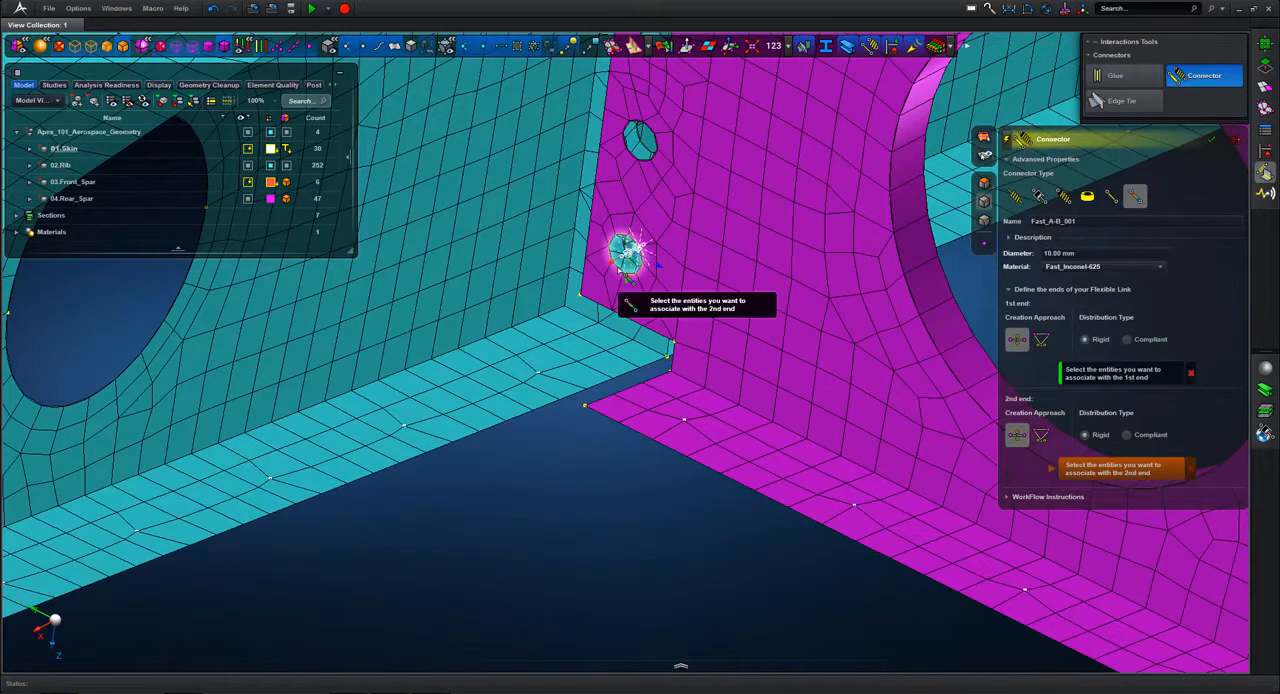
{"action": "left_click", "coordinate": [616, 268]}
{"action": "scroll", "coordinate": [606, 459], "scroll_direction": "down", "scroll_amount": 2}
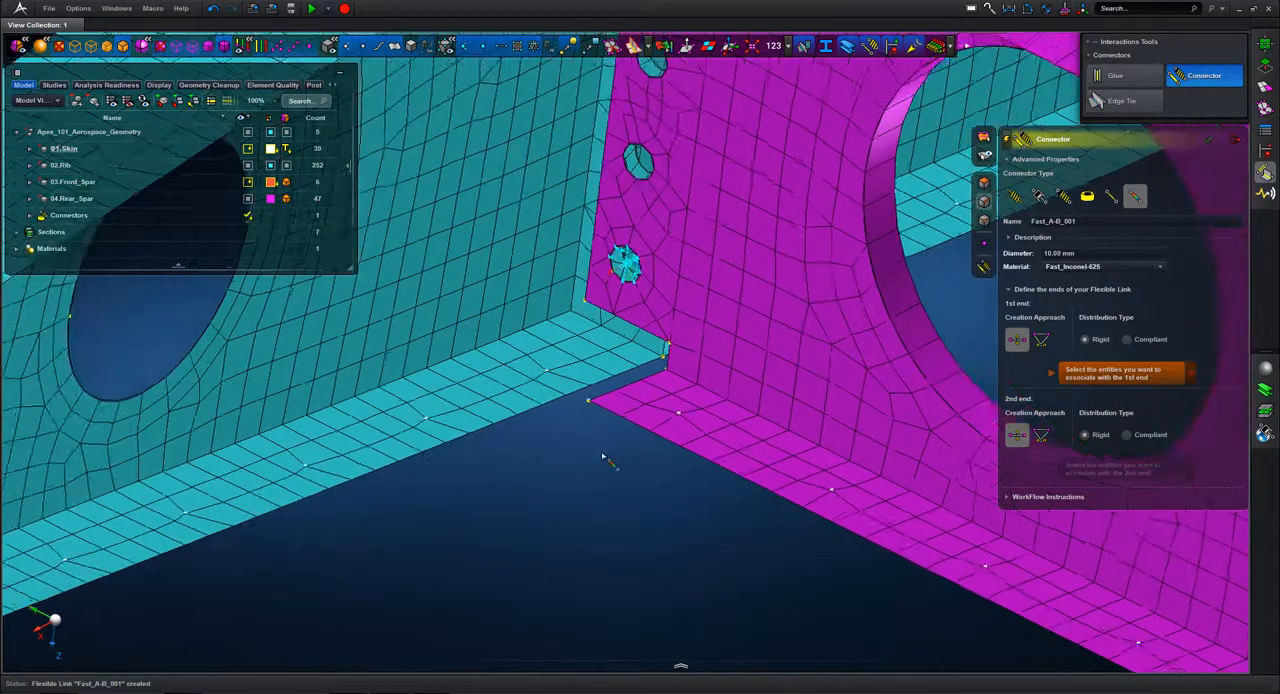
{"action": "key", "text": "Escape"}
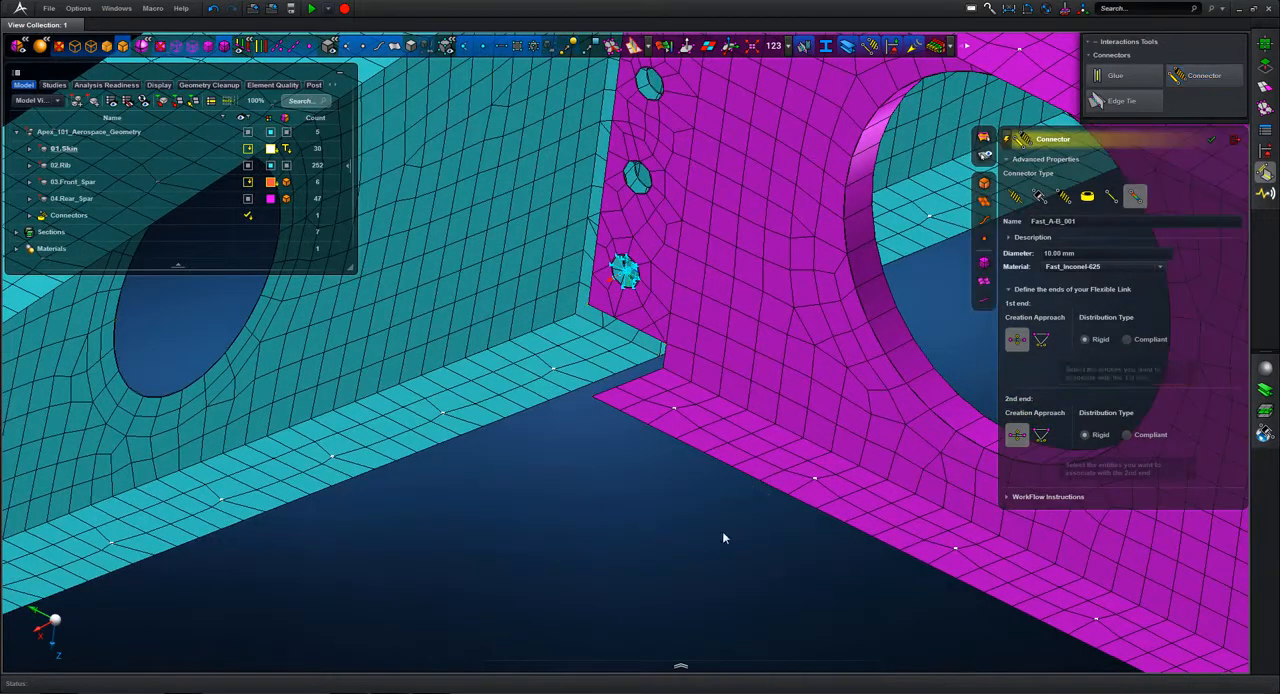
Step: Edit the Fast_A-B_001 connector, setting the distribution type of both ends to Compliant, and close its properties
{"action": "middle_click_drag", "start_coordinate": [689, 516], "coordinate": [686, 447]}
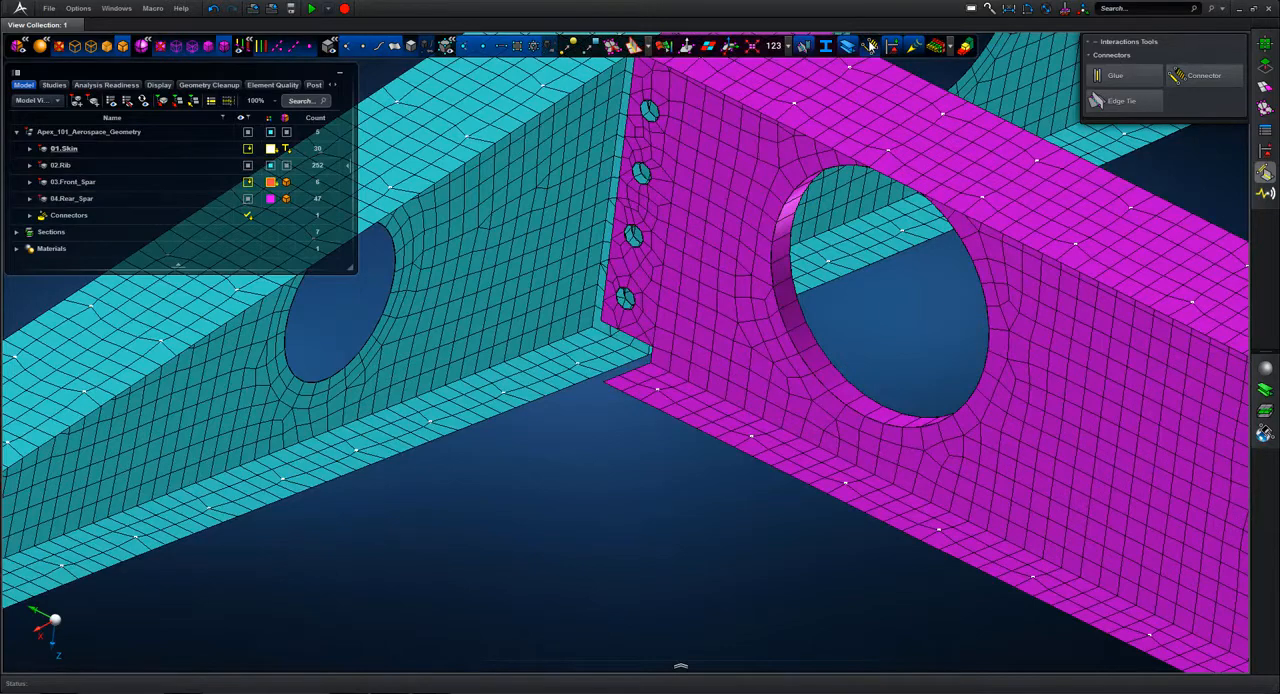
{"action": "left_click", "coordinate": [30, 216]}
{"action": "double_click", "coordinate": [88, 231]}
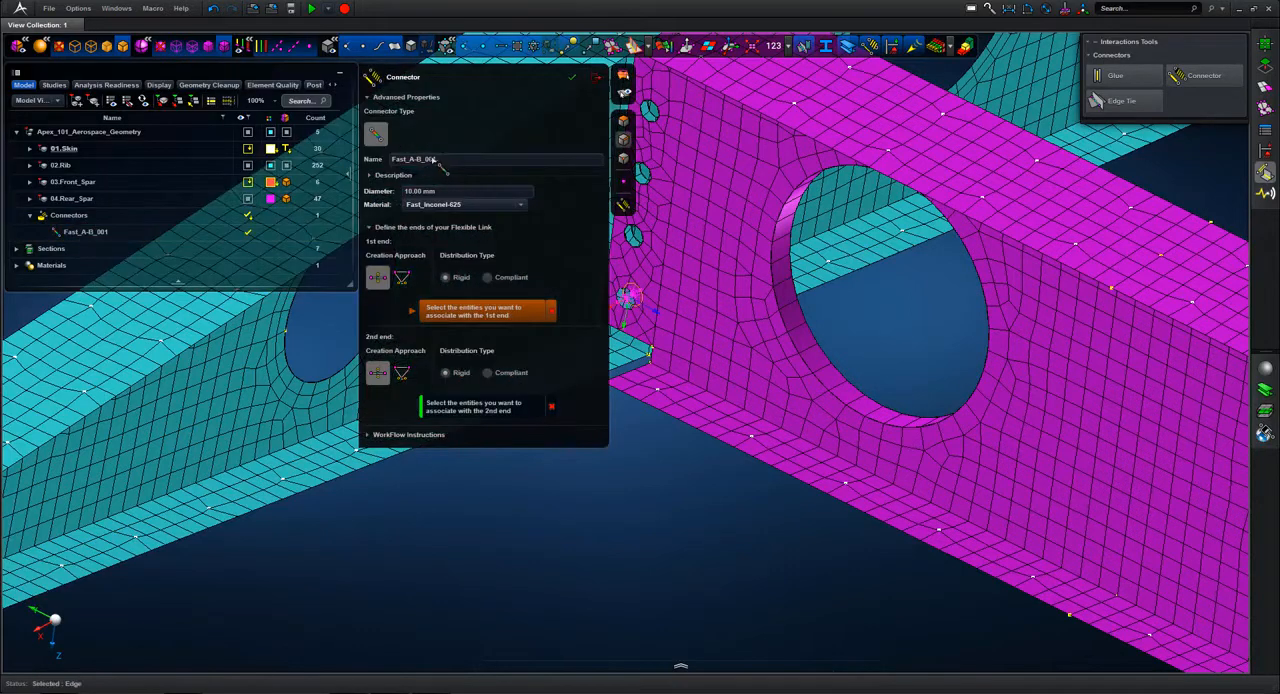
{"action": "triple_click", "coordinate": [437, 160]}
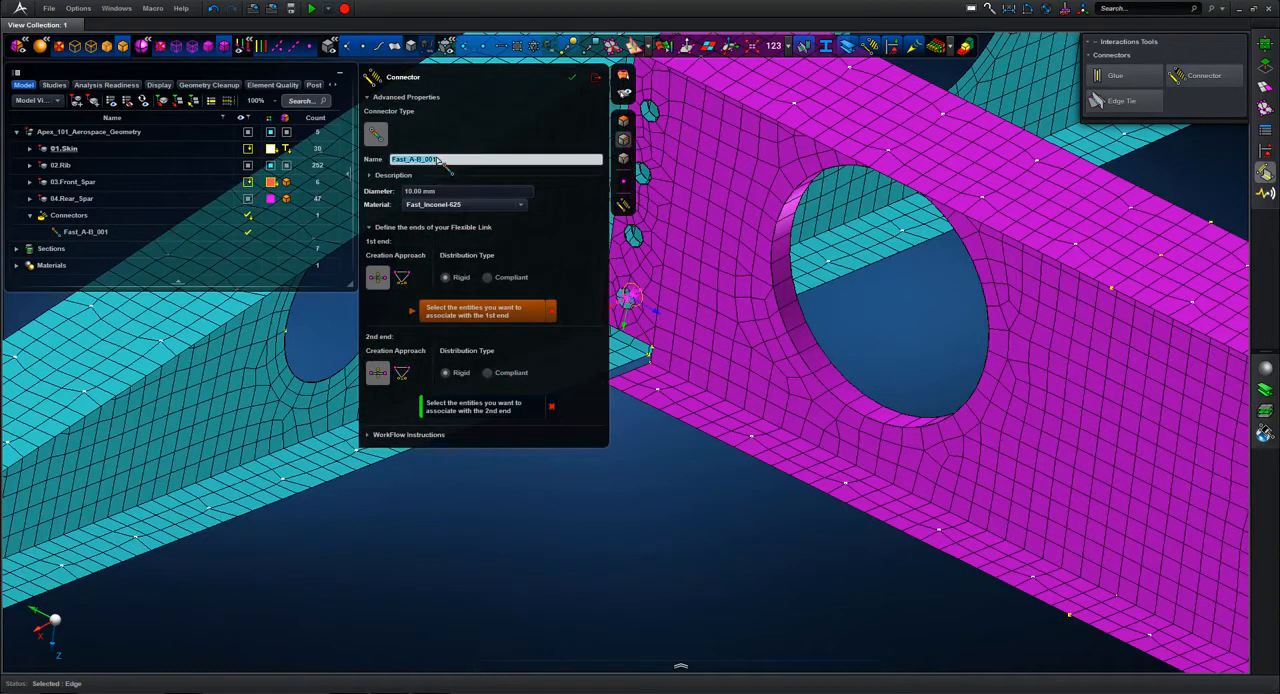
{"action": "left_click", "coordinate": [521, 205]}
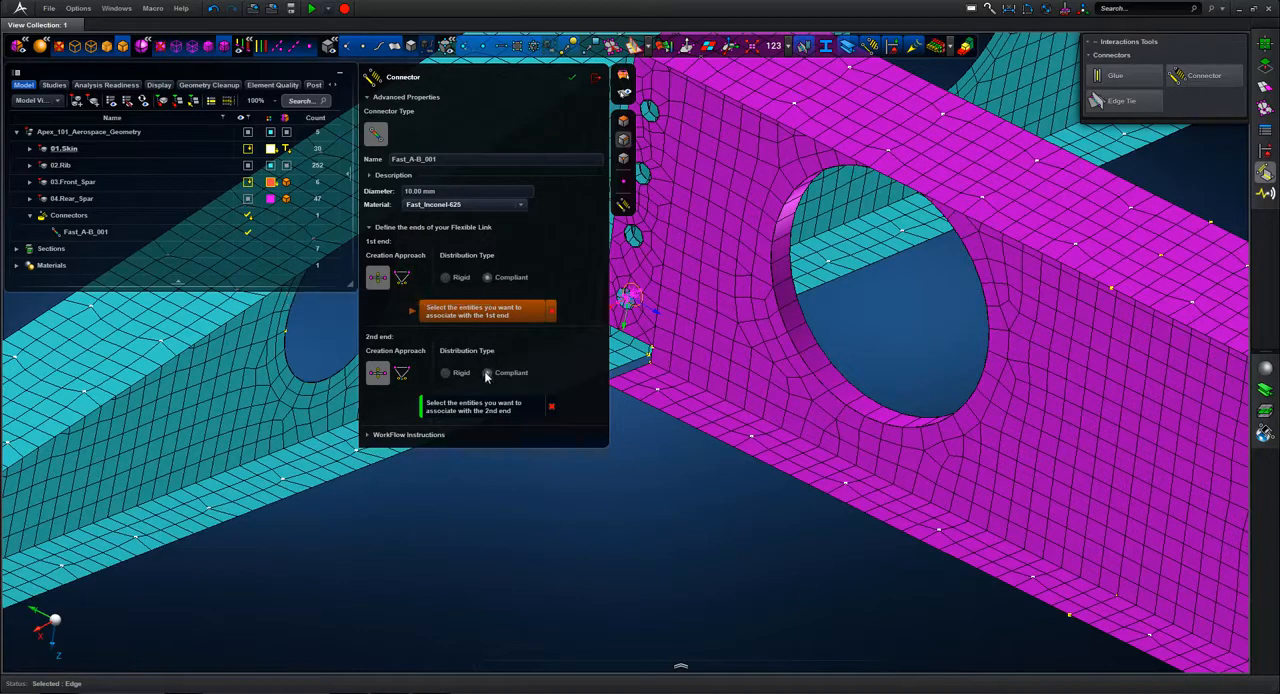
{"action": "left_click", "coordinate": [571, 84]}
{"action": "left_click", "coordinate": [595, 78]}
Step: Create flexible links between the rear spar and rib at the next three fastener holes above the first connector
{"action": "scroll", "coordinate": [618, 458], "scroll_direction": "up", "scroll_amount": 3}
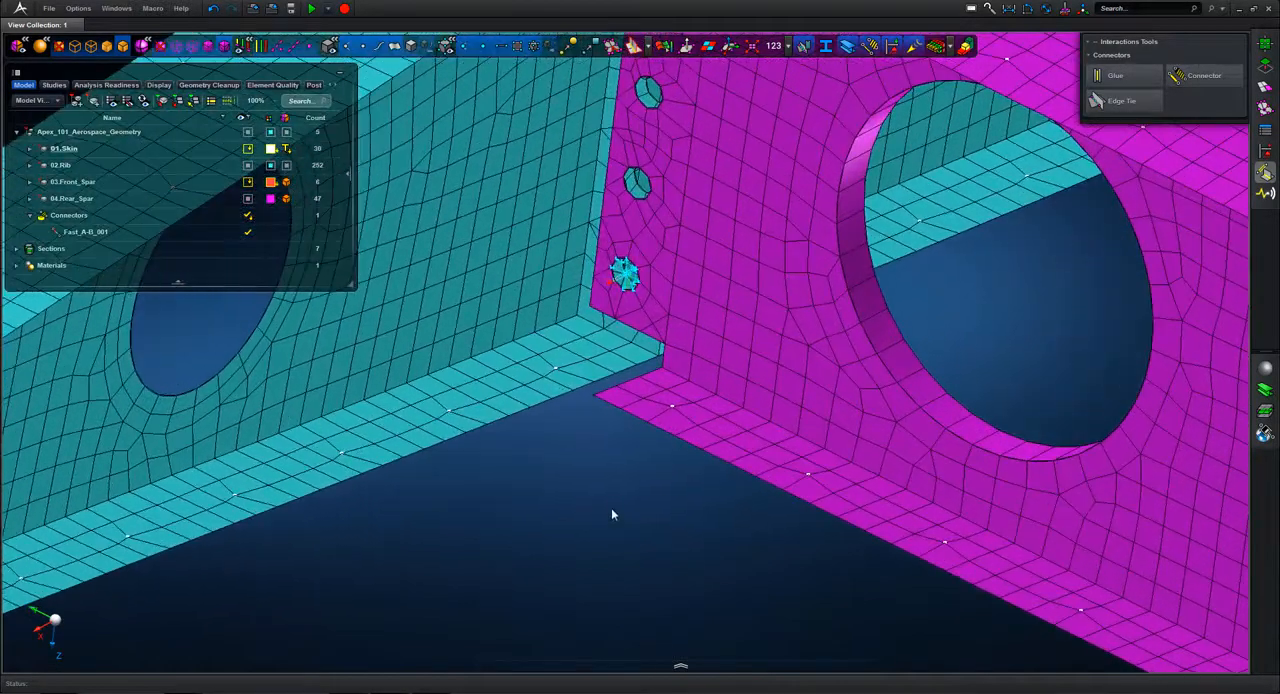
{"action": "middle_click_drag", "start_coordinate": [611, 508], "coordinate": [624, 533]}
{"action": "mouse_move", "coordinate": [624, 533]}
{"action": "right_mouse_down"}
{"action": "mouse_move", "coordinate": [604, 611]}
{"action": "mouse_move", "coordinate": [601, 536]}
{"action": "right_mouse_up"}
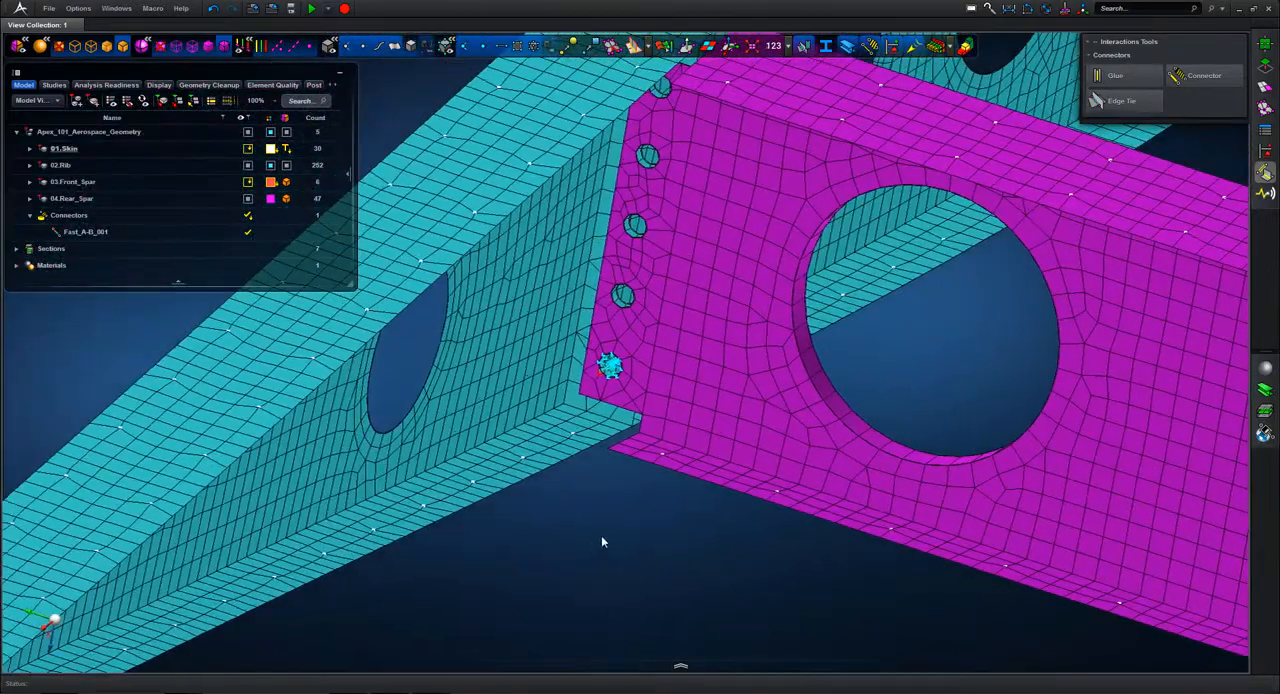
{"action": "left_click", "coordinate": [1198, 78]}
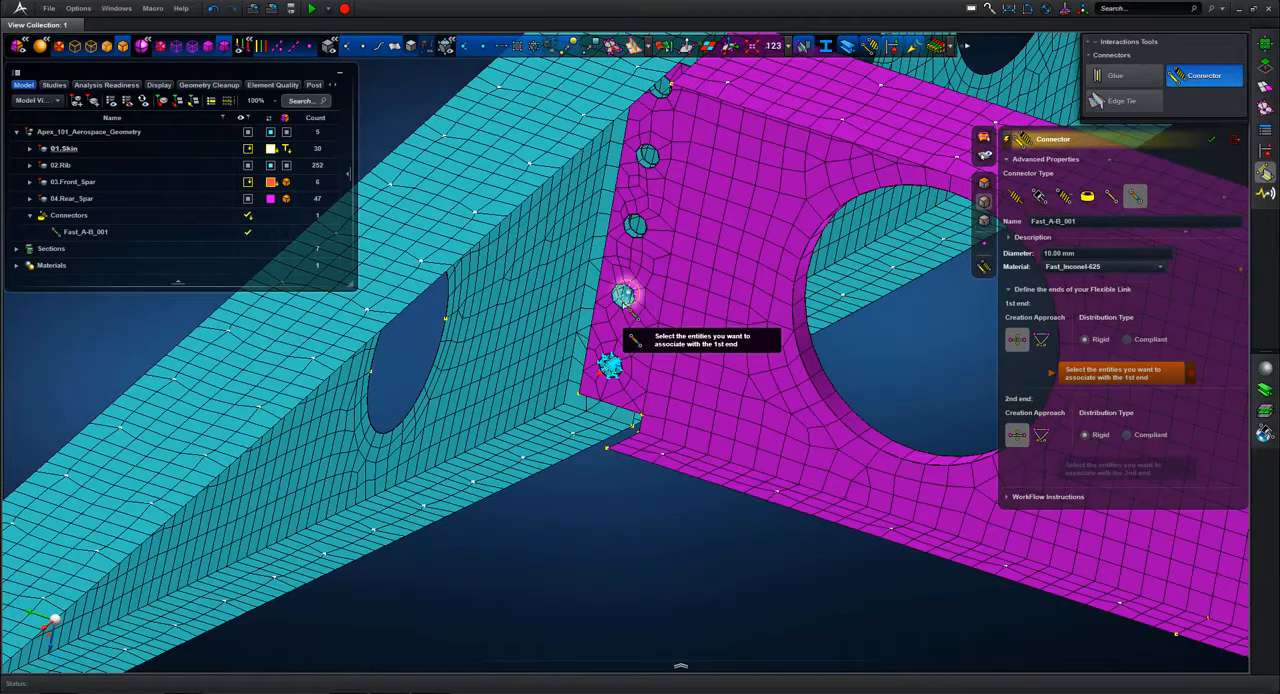
{"action": "left_click", "coordinate": [623, 293]}
{"action": "left_click", "coordinate": [622, 295]}
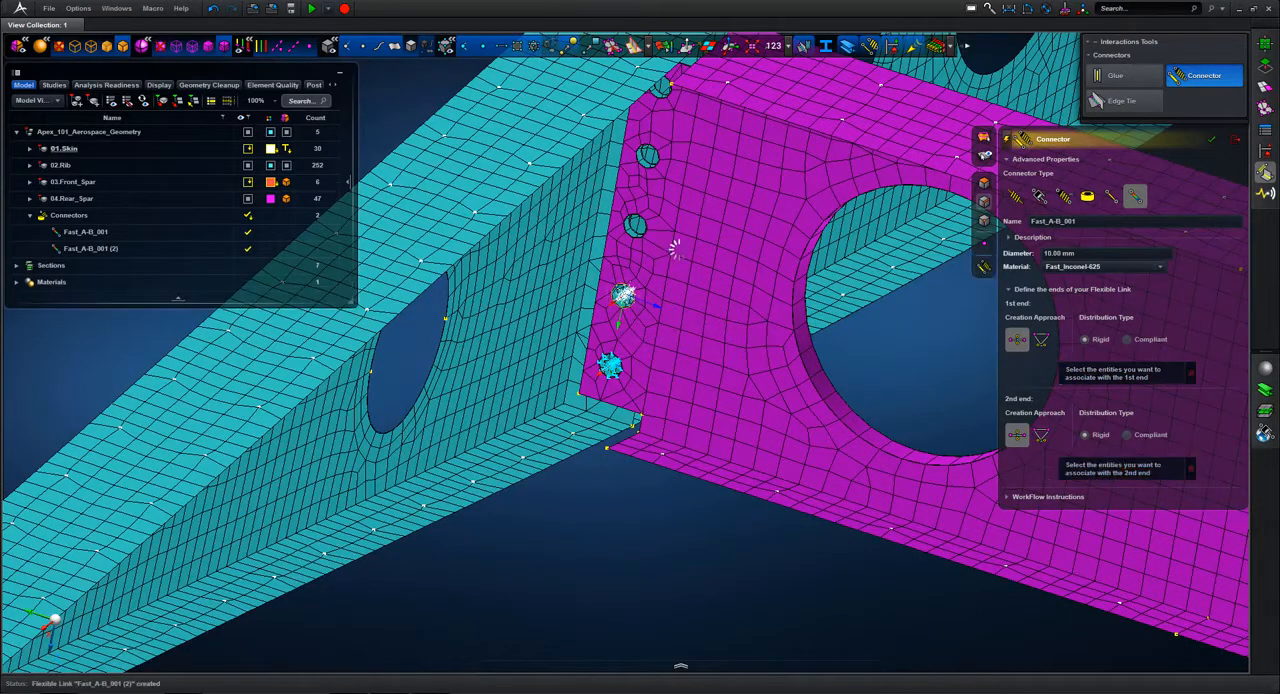
{"action": "left_click", "coordinate": [636, 224]}
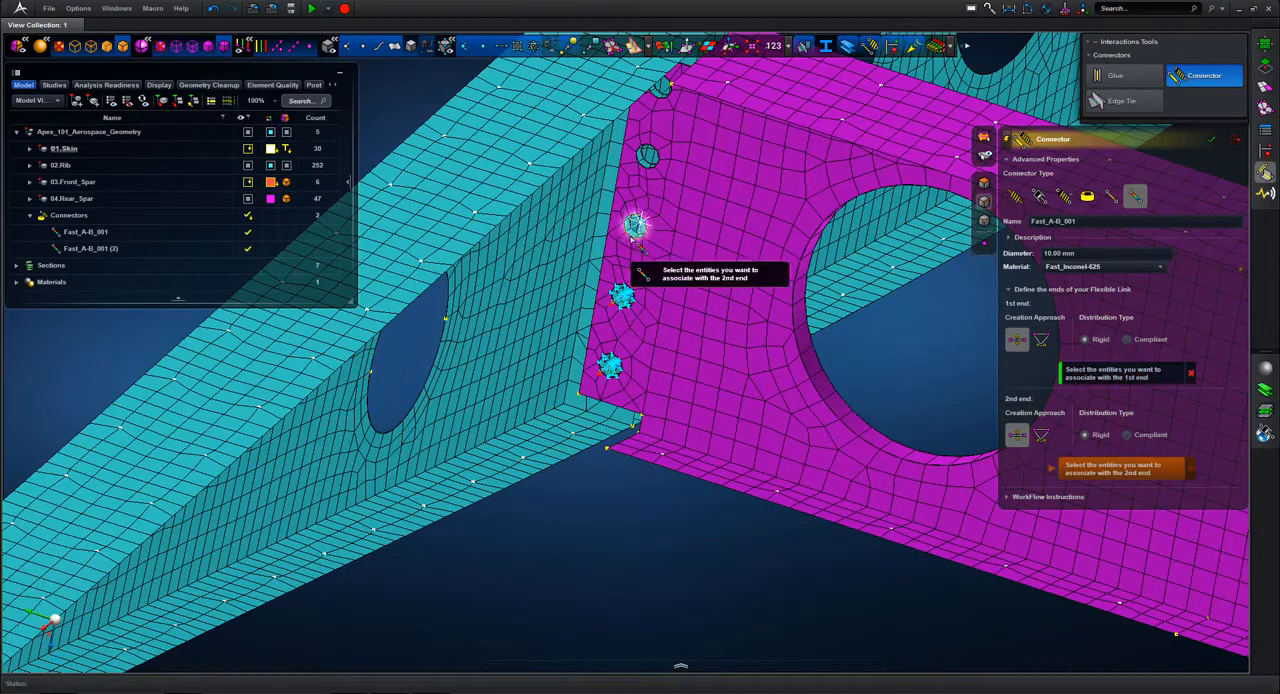
{"action": "left_click", "coordinate": [636, 224]}
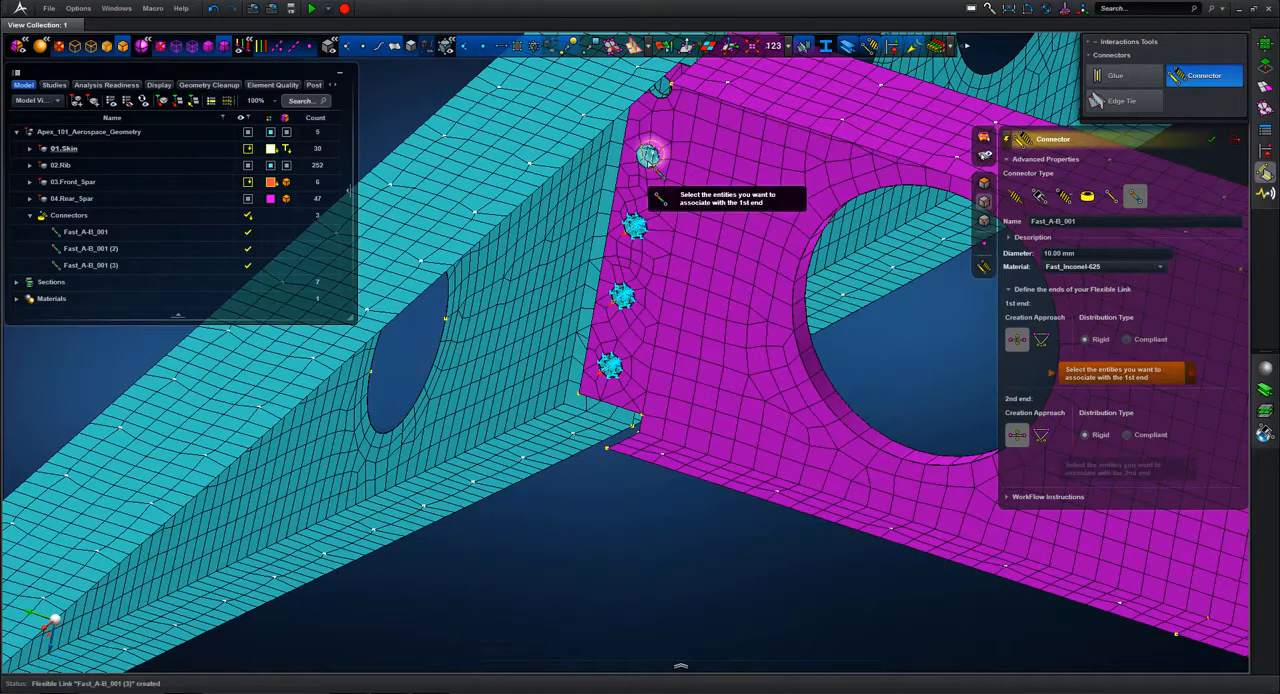
{"action": "left_click", "coordinate": [640, 159]}
{"action": "left_click", "coordinate": [644, 160]}
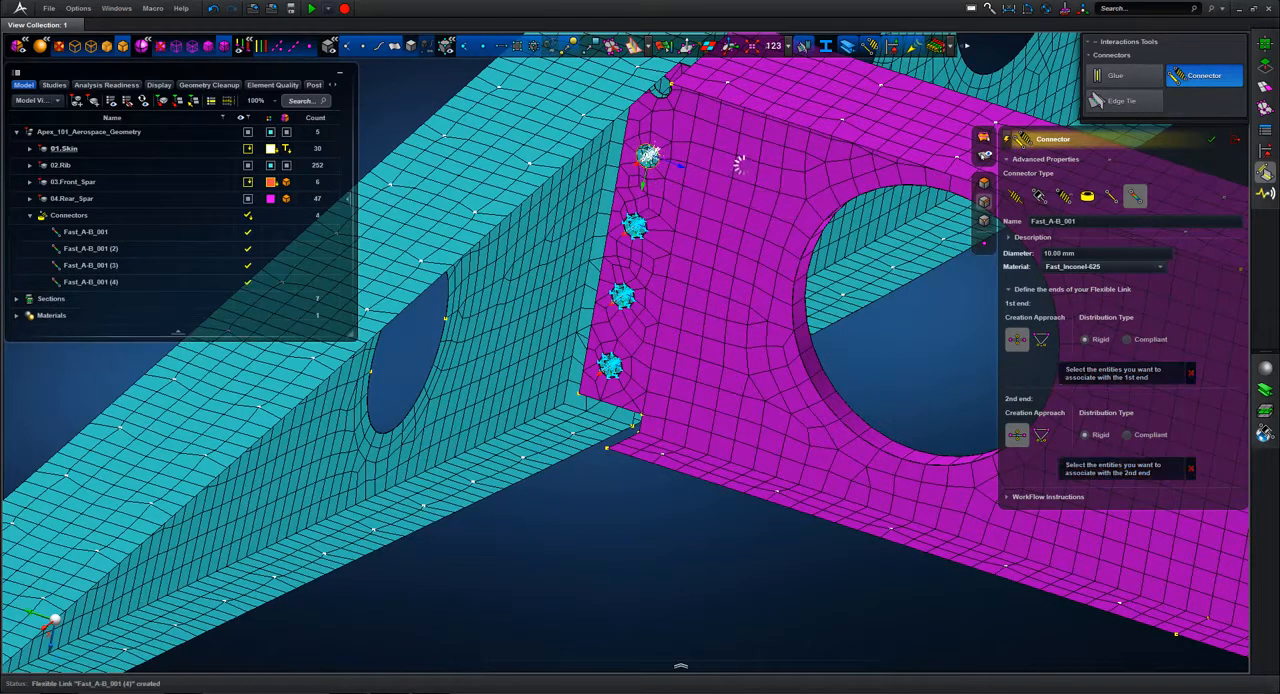
Step: Create a flexible link at the uppermost fastener hole between the rear spar and rib, and exit the Connector tool
{"action": "middle_click_drag", "start_coordinate": [743, 212], "coordinate": [743, 405]}
{"action": "scroll", "coordinate": [738, 455], "scroll_direction": "up", "scroll_amount": 5}
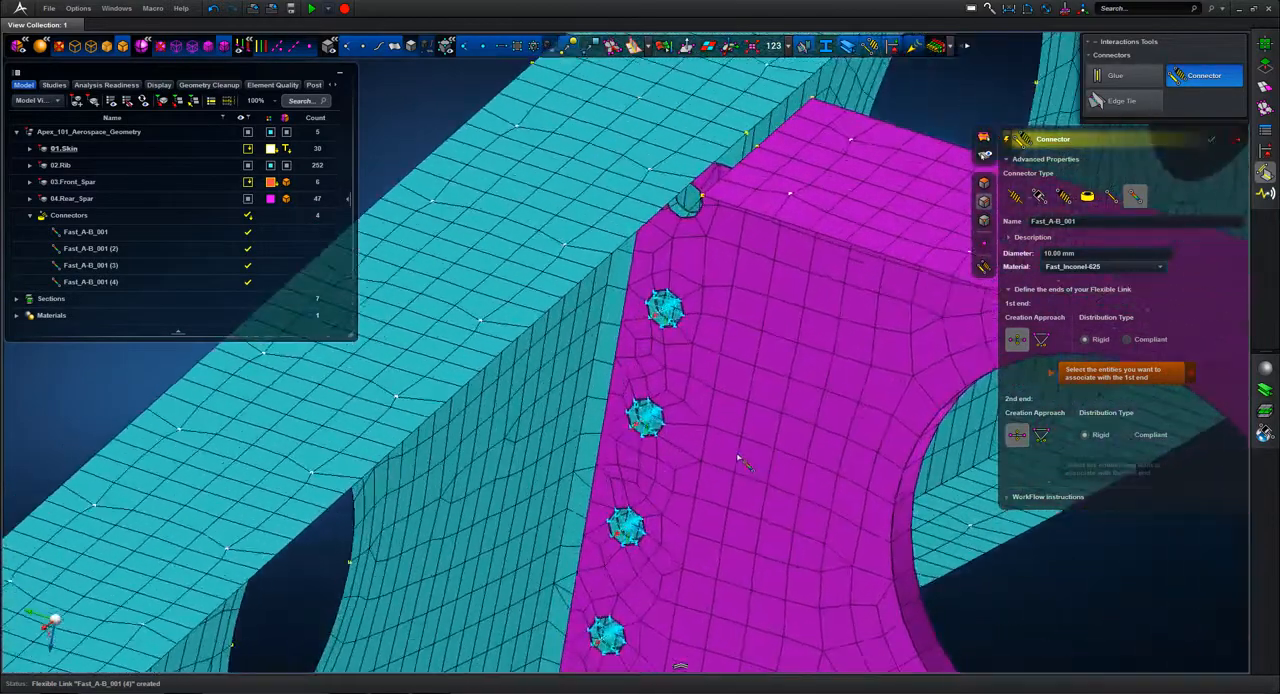
{"action": "left_click", "coordinate": [695, 179]}
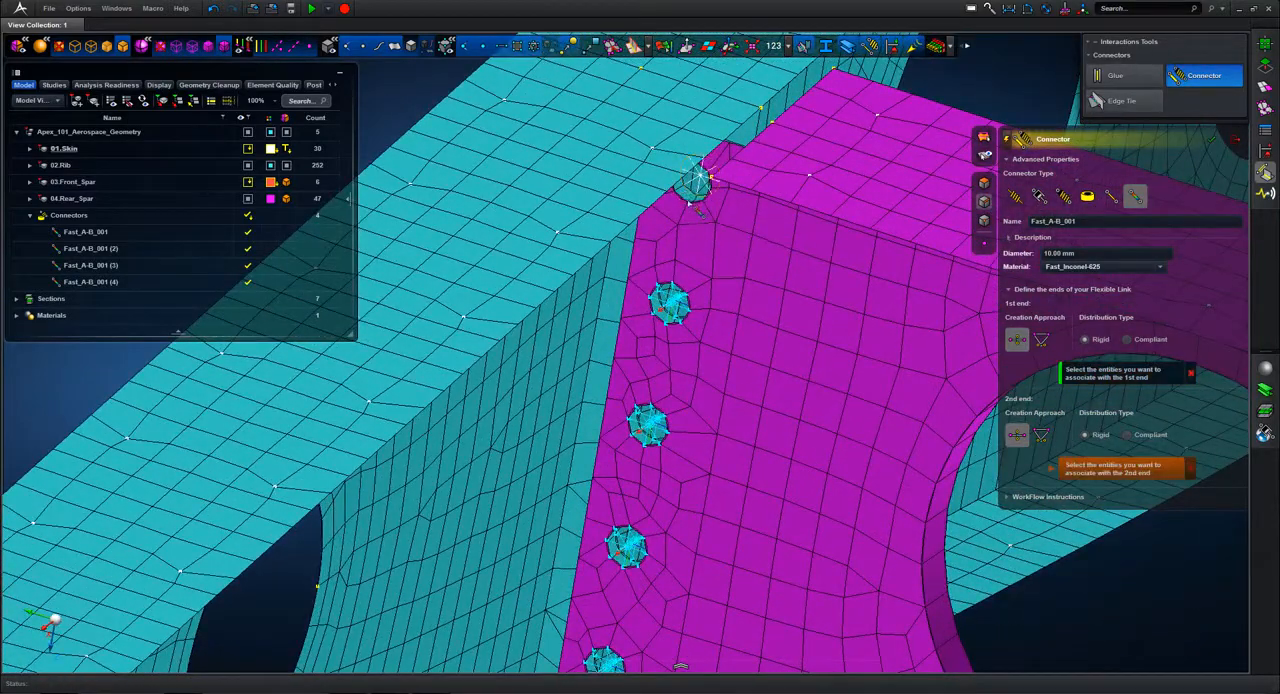
{"action": "left_click", "coordinate": [692, 180]}
{"action": "scroll", "coordinate": [700, 380], "scroll_direction": "down", "scroll_amount": 6}
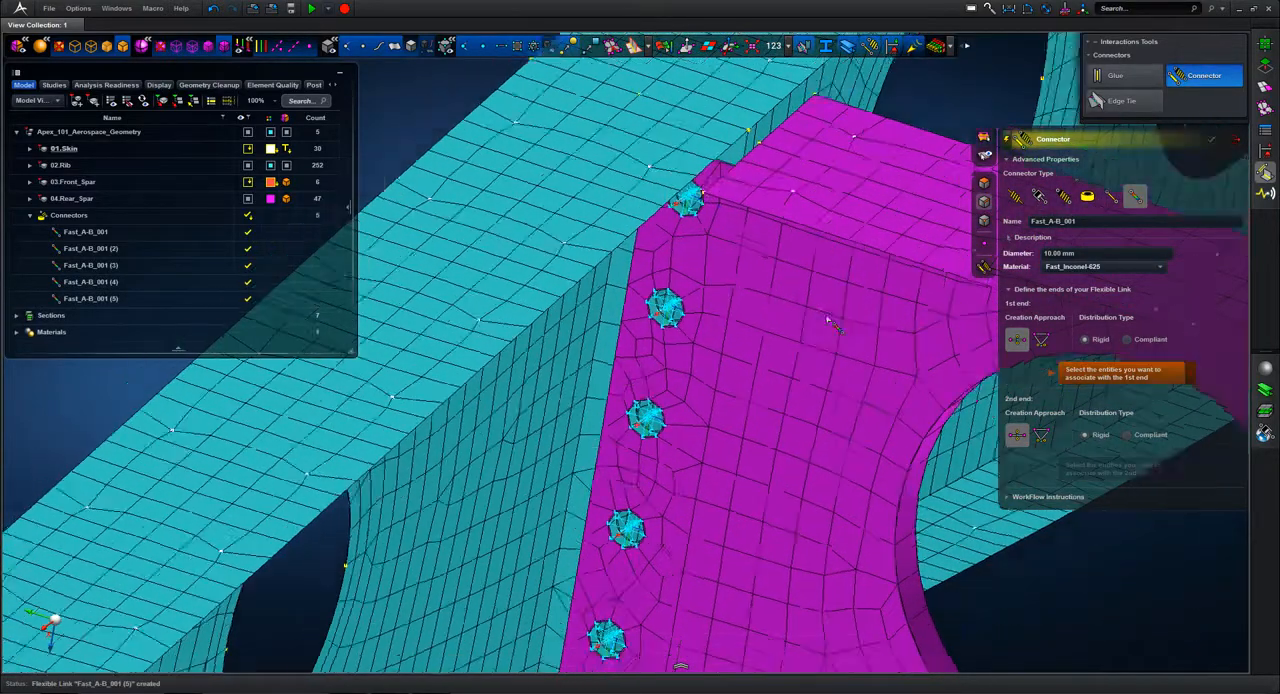
{"action": "left_click", "coordinate": [1236, 141]}
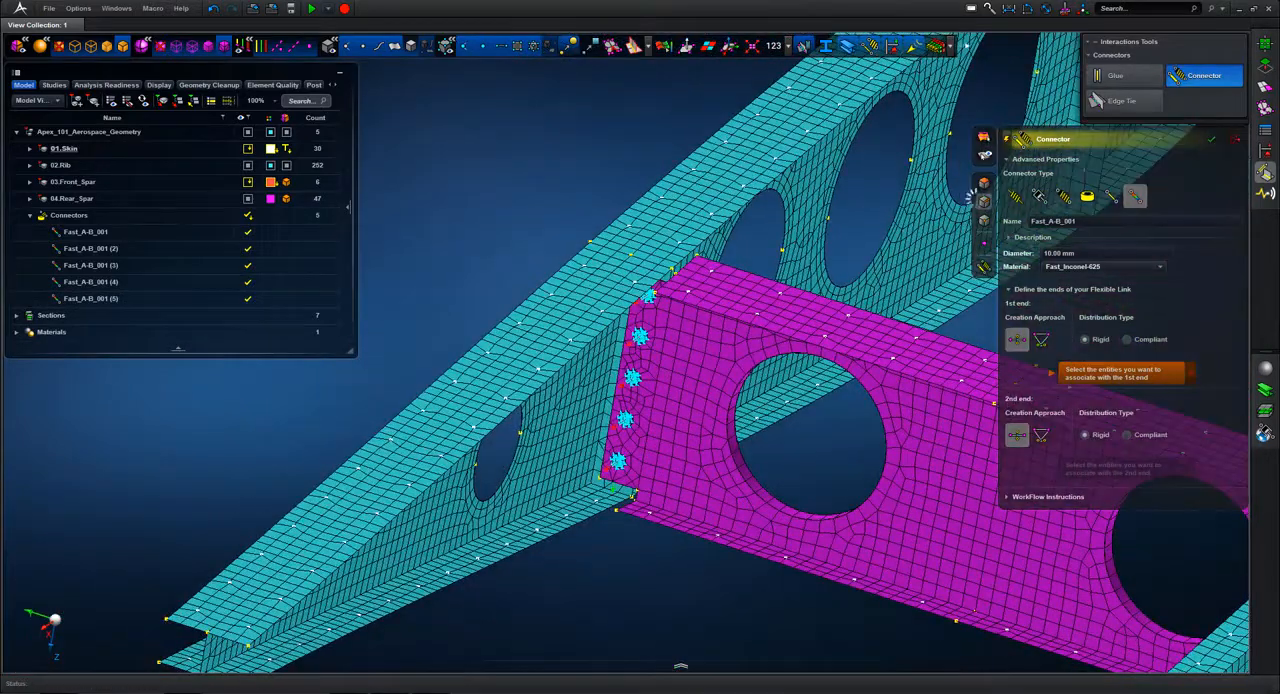
Step: Highlight connector Fast_A-B_001 (3) in the model and hide every connector except Fast_A-B_001
{"action": "left_click", "coordinate": [105, 265]}
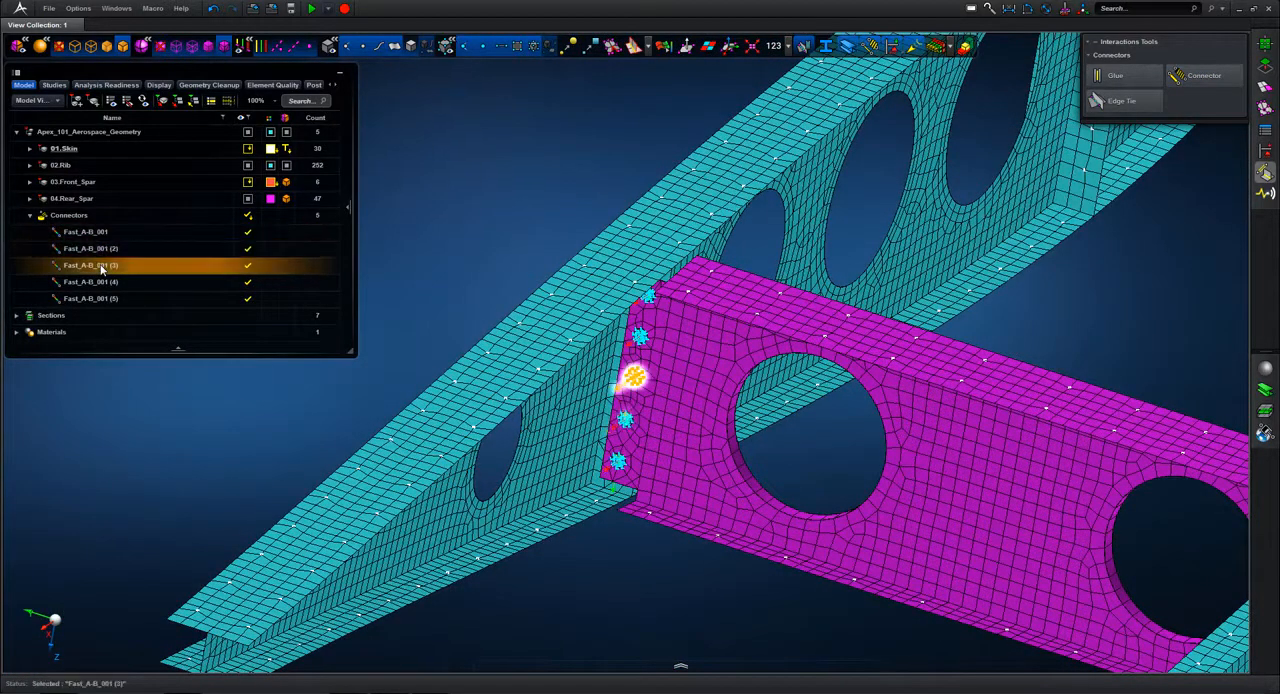
{"action": "left_click", "coordinate": [248, 215]}
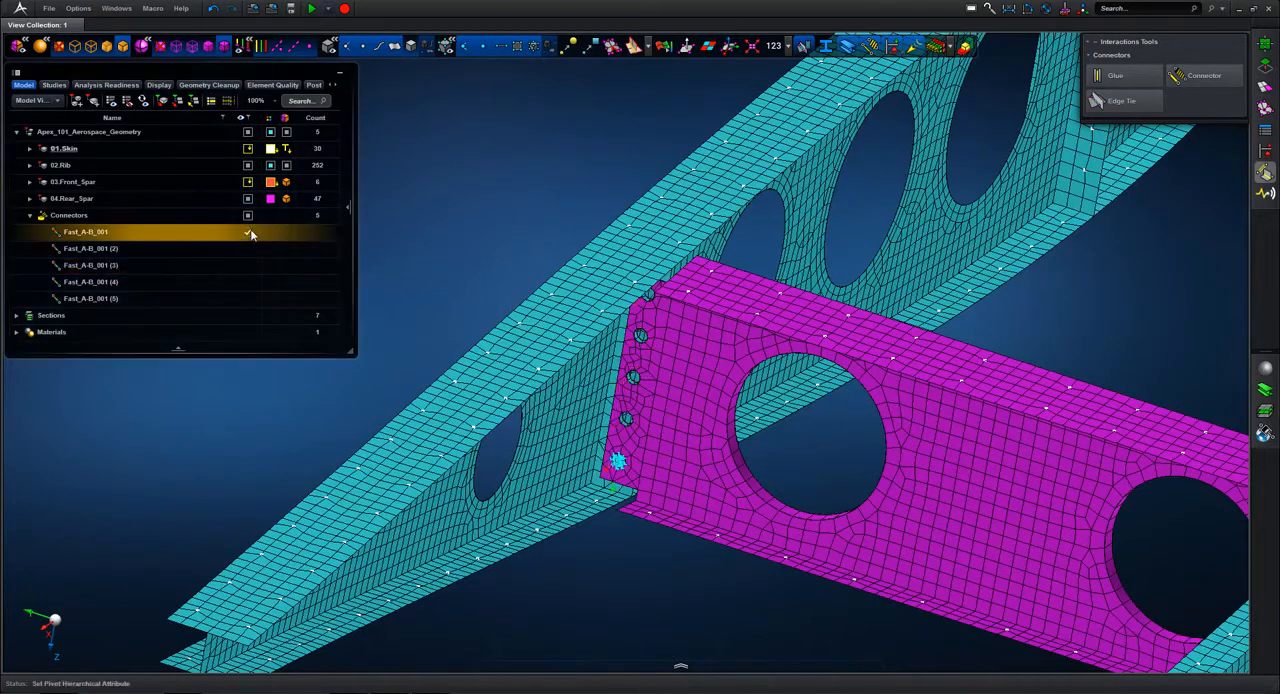
Step: Show the hidden fastener connectors Fast_A-B_001 (2) to (5) again on the spar-to-rib joint
{"action": "left_click", "coordinate": [248, 265]}
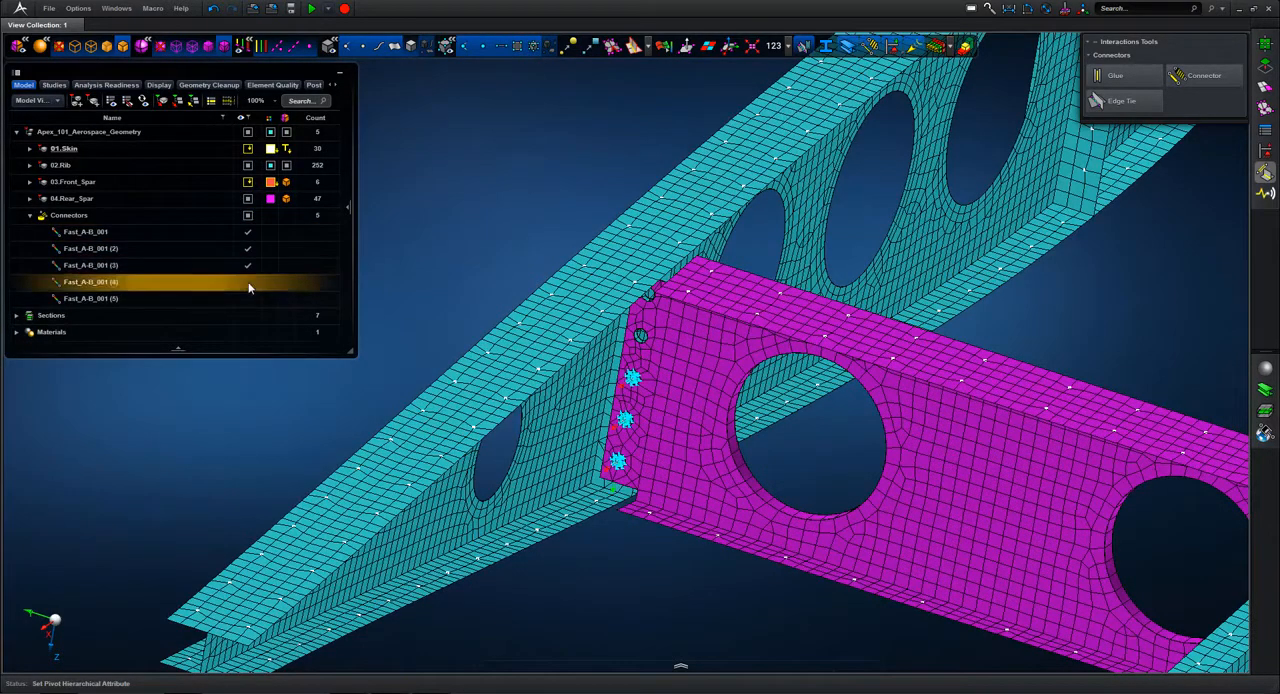
{"action": "left_click", "coordinate": [248, 298]}
{"action": "scroll", "coordinate": [476, 168], "scroll_direction": "up", "scroll_amount": 3}
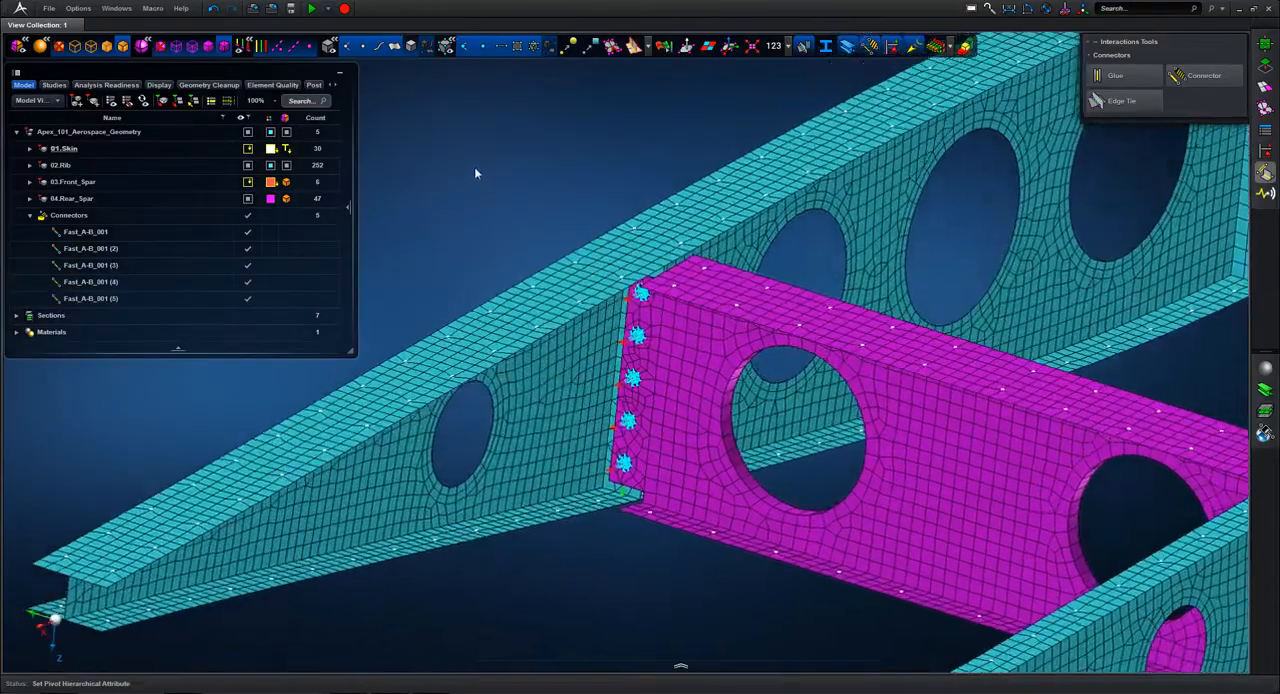
{"action": "scroll", "coordinate": [476, 165], "scroll_direction": "down", "scroll_amount": 2}
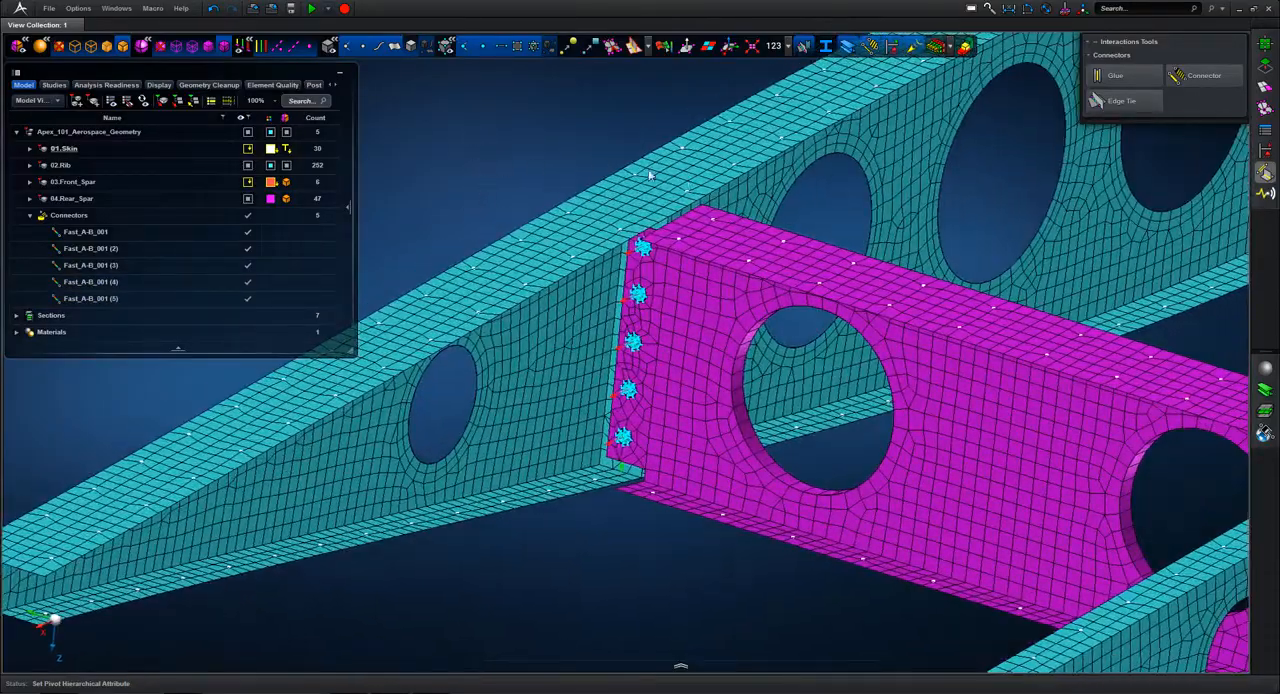
{"action": "middle_click_drag", "start_coordinate": [616, 145], "coordinate": [829, 80]}
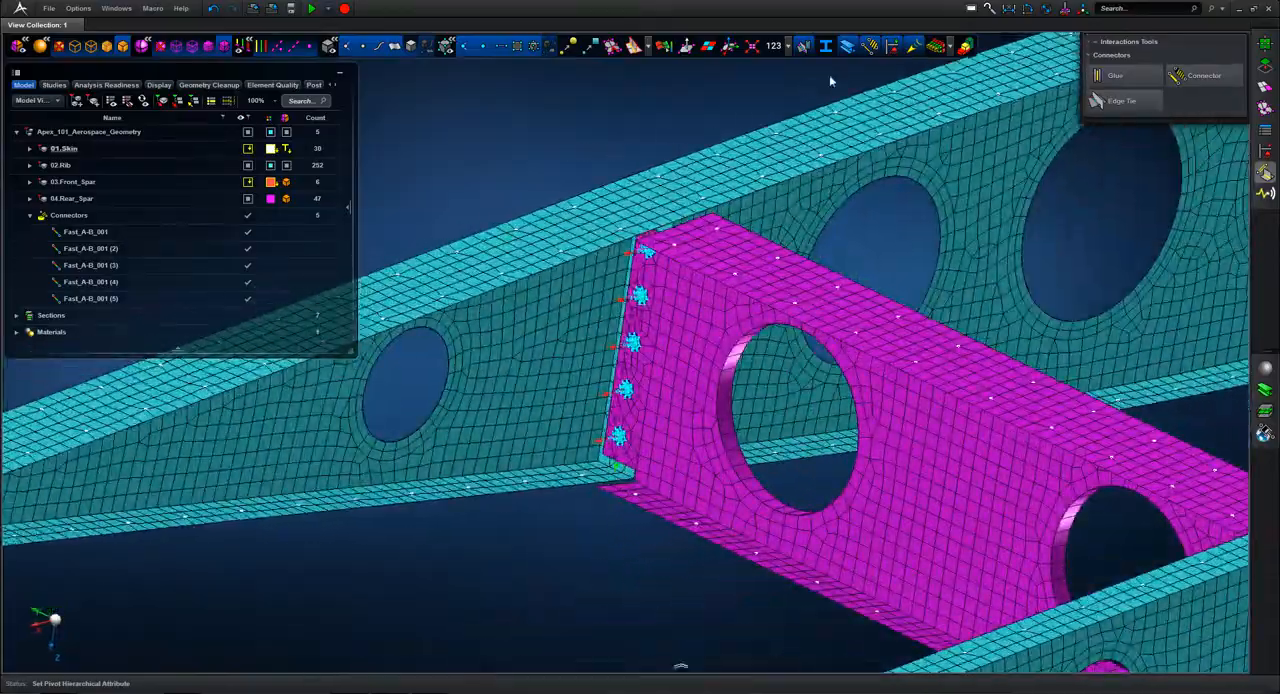
Step: Inspect the shell thickness display at the rear spar to rib joint, and return to the normal mesh display
{"action": "left_click", "coordinate": [938, 47]}
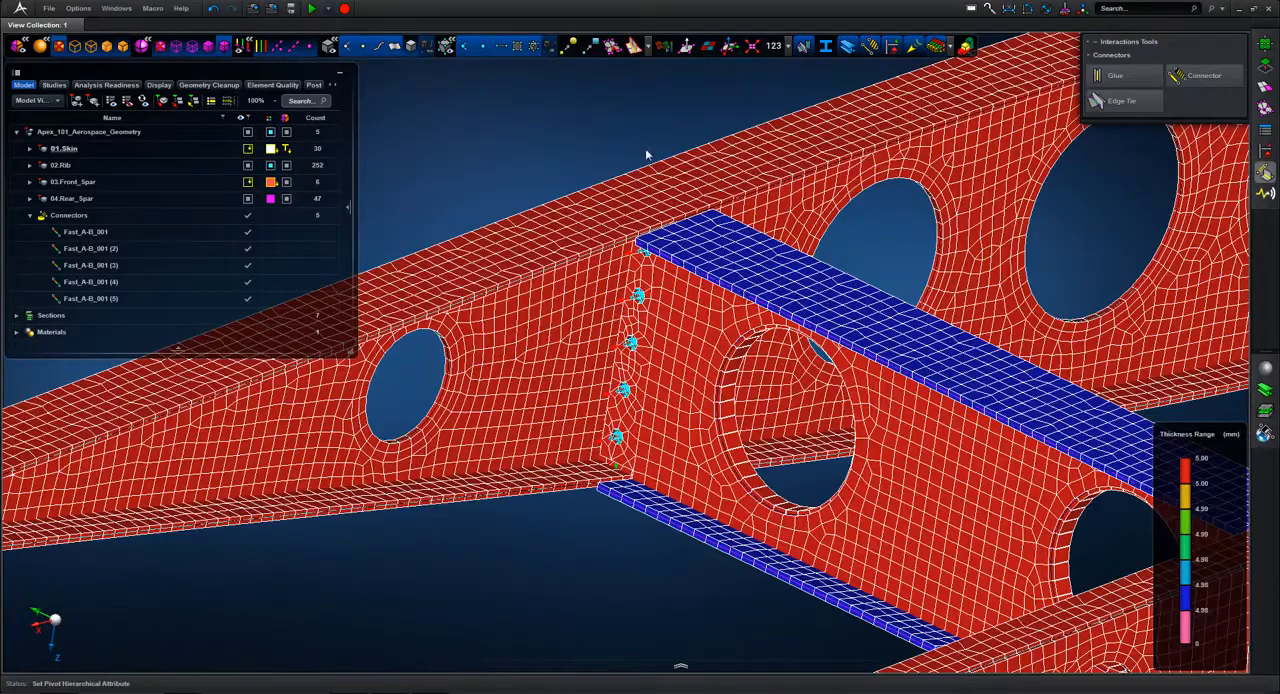
{"action": "middle_click_drag", "start_coordinate": [645, 155], "coordinate": [603, 386]}
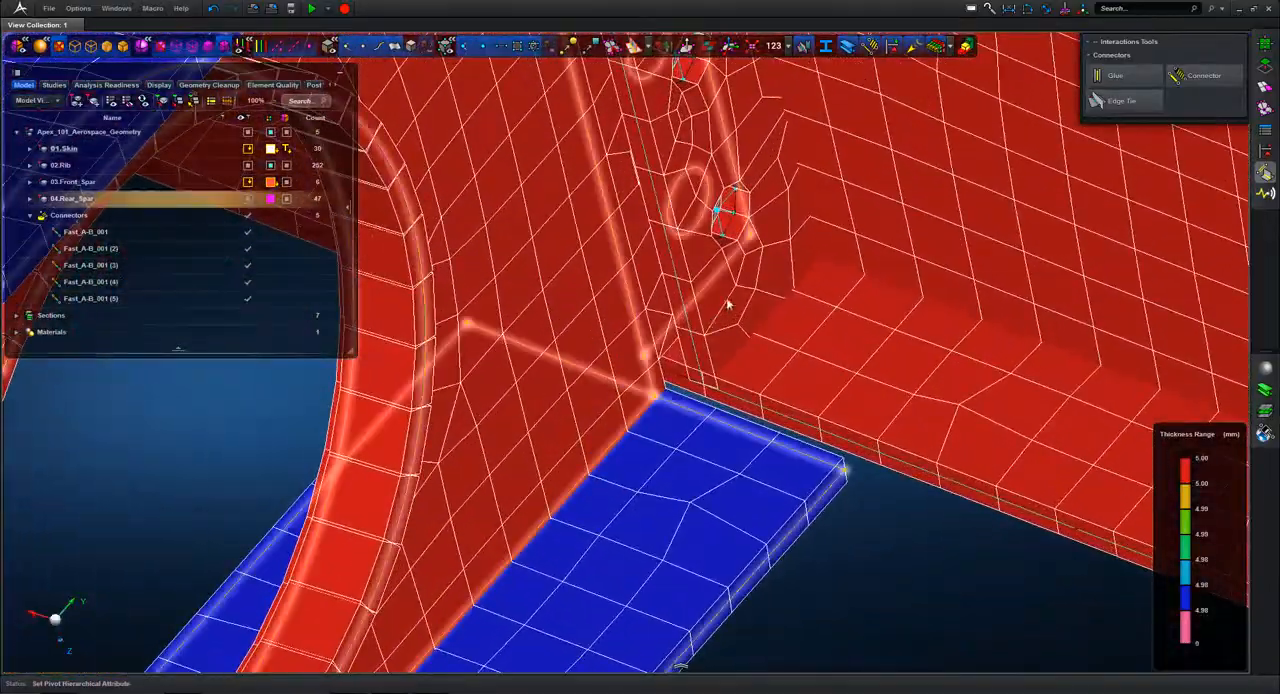
{"action": "middle_click_drag", "start_coordinate": [728, 305], "coordinate": [738, 118]}
{"action": "left_click", "coordinate": [937, 48]}
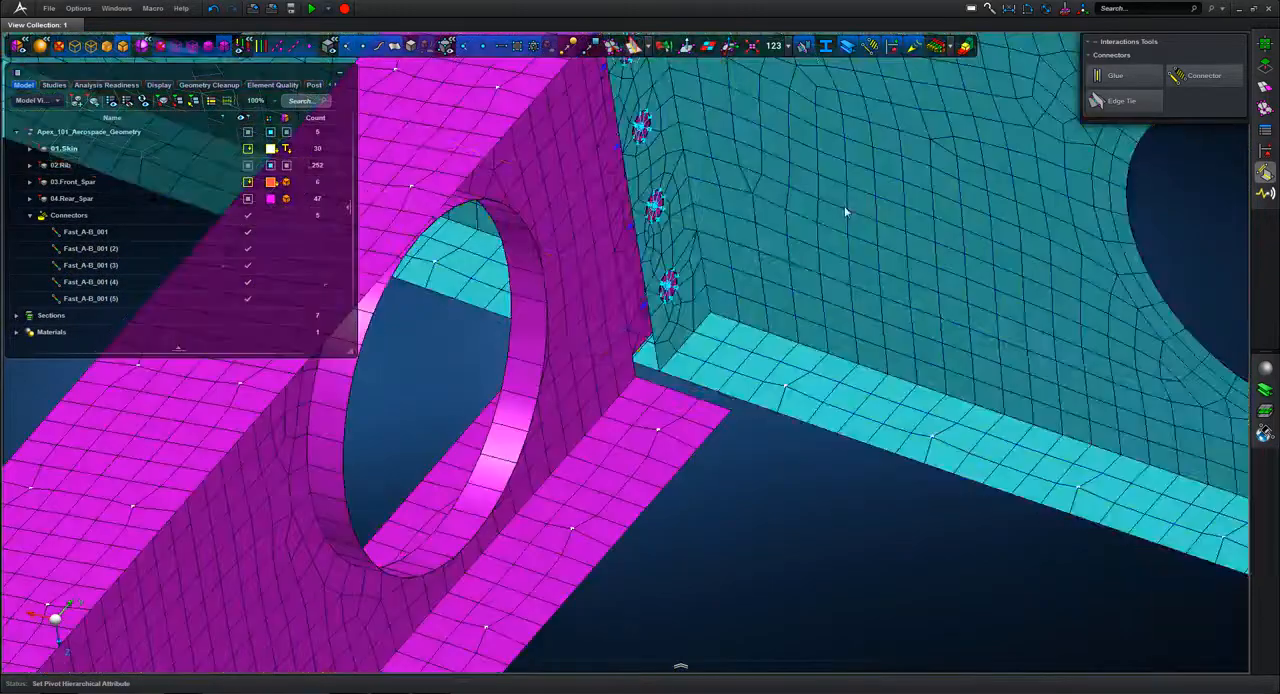
{"action": "middle_click_drag", "start_coordinate": [820, 195], "coordinate": [802, 228]}
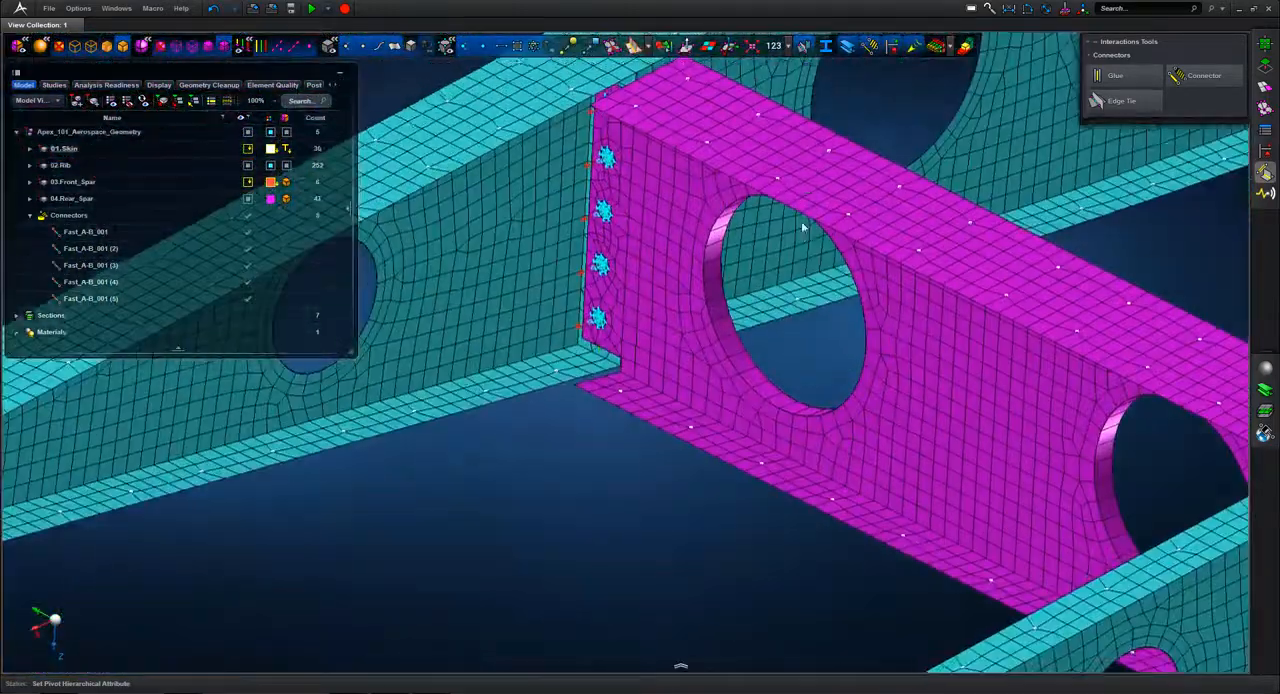
{"action": "scroll", "coordinate": [799, 227], "scroll_direction": "down", "scroll_amount": 3}
Step: Remesh the rear spar attachment face and the mating rib face around the fastener holes with a 3.5 mm surface mesh
{"action": "mouse_move", "coordinate": [1269, 90]}
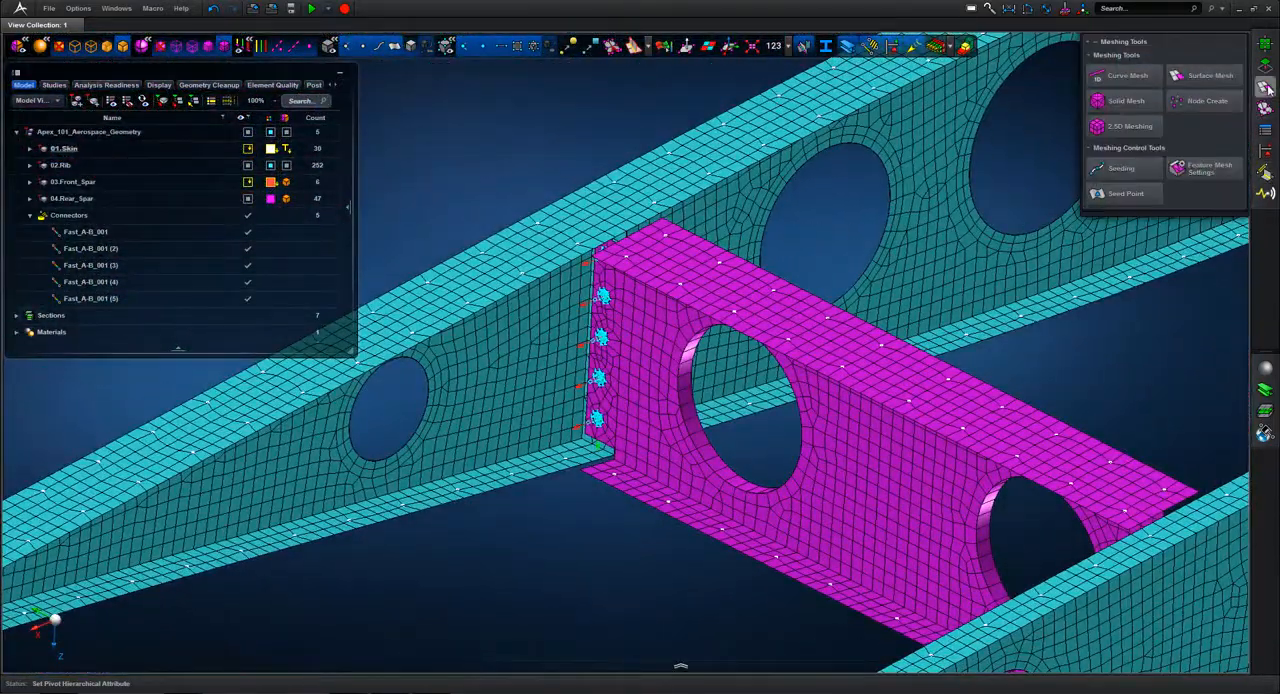
{"action": "left_click", "coordinate": [1217, 77]}
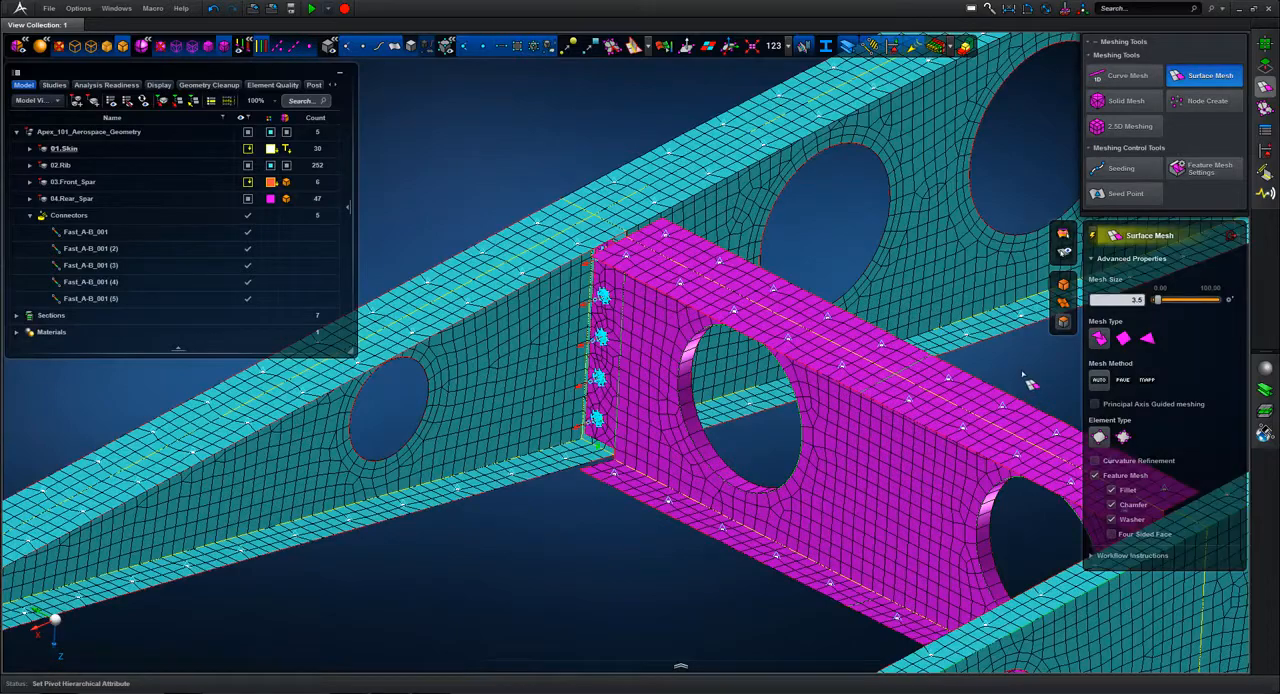
{"action": "key", "text": "Return"}
{"action": "left_click", "coordinate": [608, 420]}
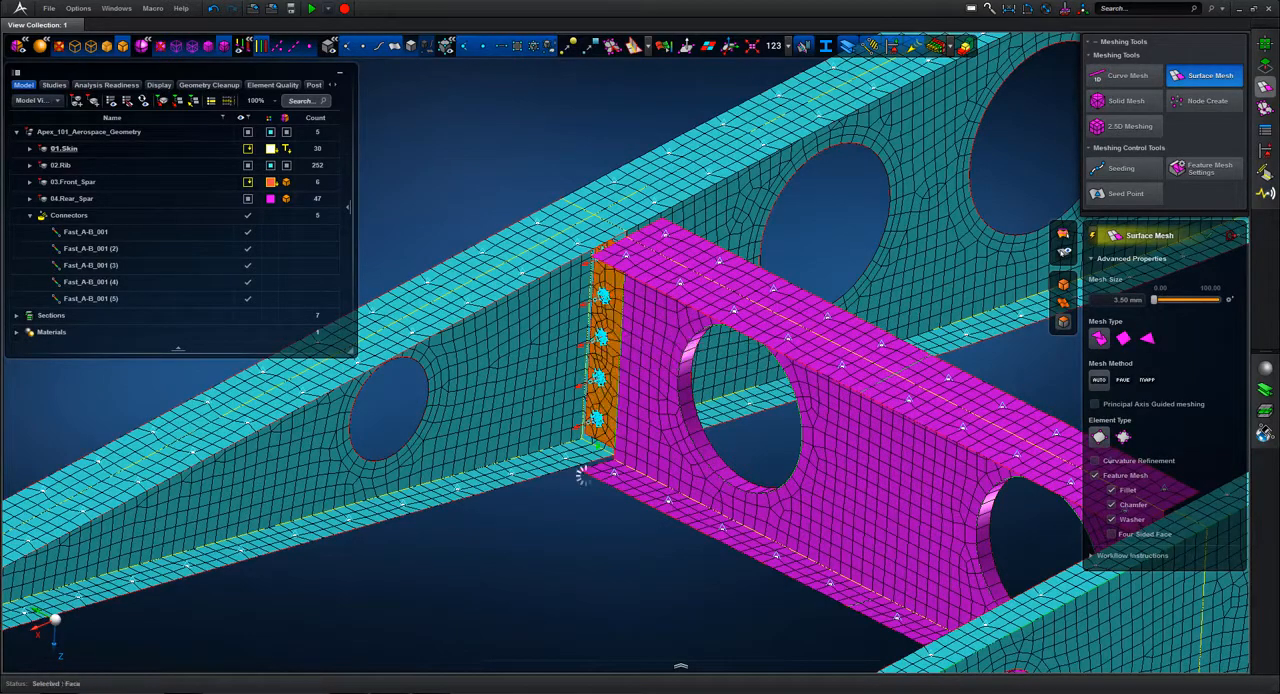
{"action": "right_click_drag", "start_coordinate": [591, 543], "coordinate": [596, 692]}
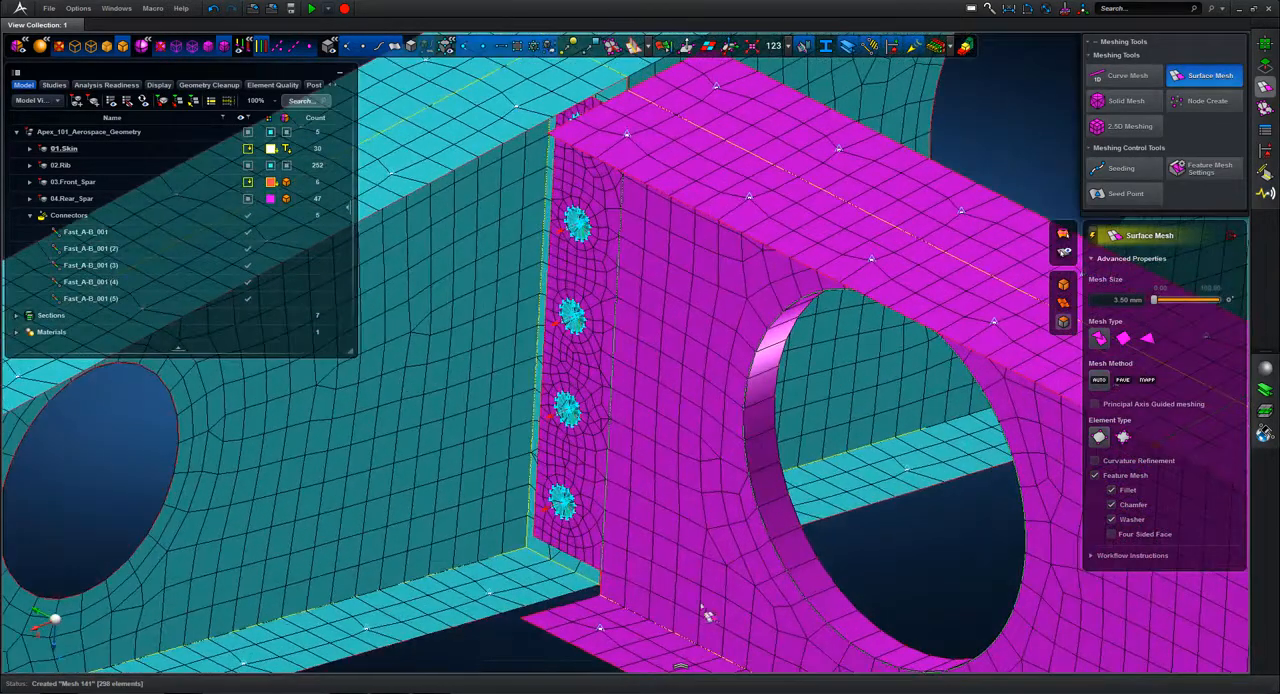
{"action": "middle_click_drag", "start_coordinate": [850, 500], "coordinate": [757, 523]}
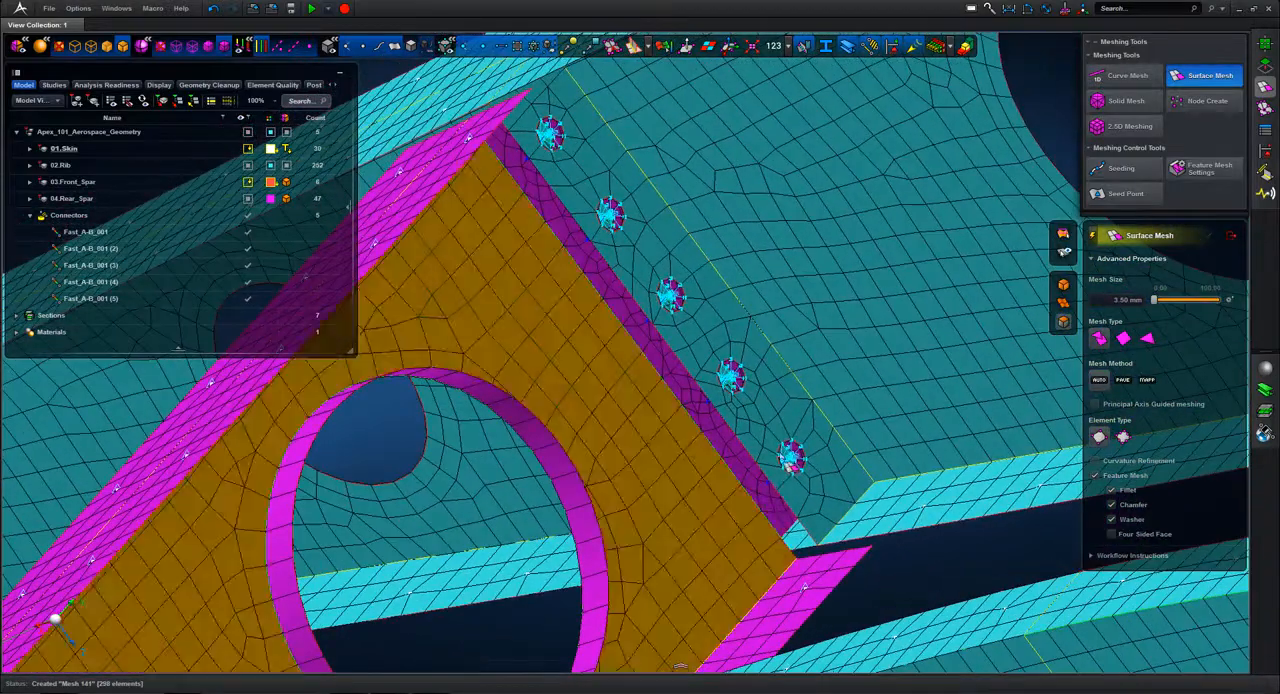
{"action": "left_click", "coordinate": [785, 424]}
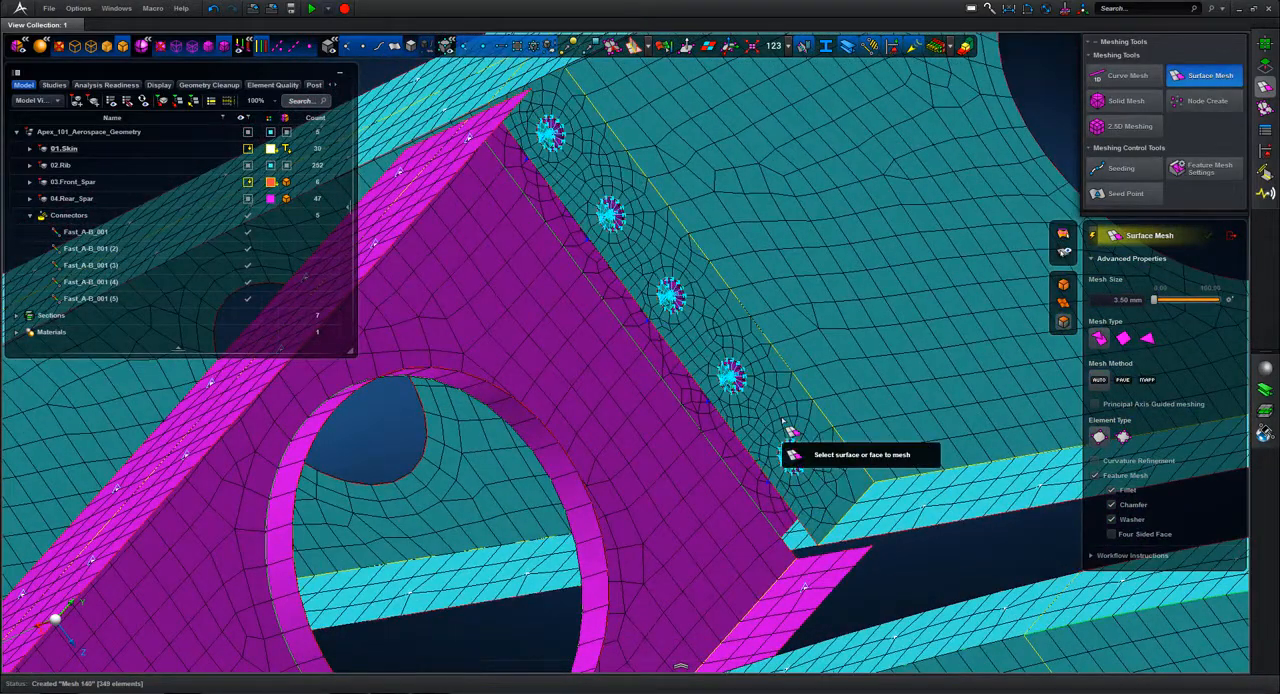
{"action": "left_click", "coordinate": [1231, 235]}
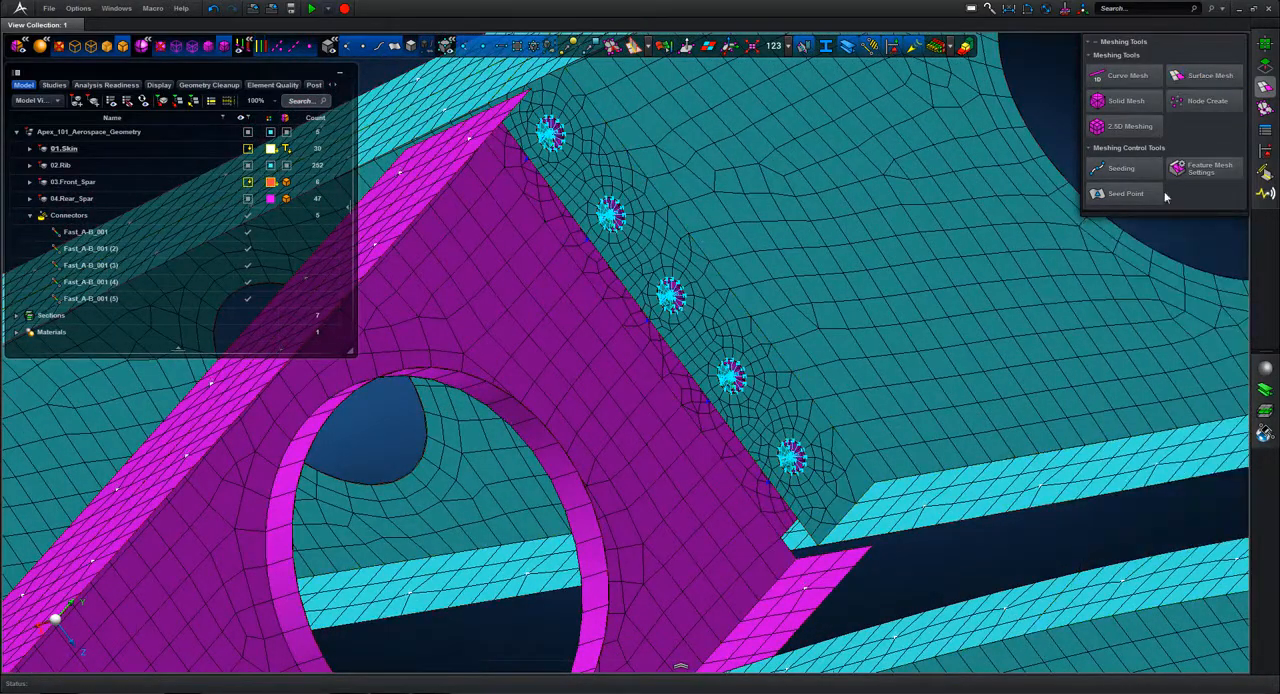
Step: Check the shell thickness and the element quality index of the remeshed joint, turning each display off again
{"action": "left_click", "coordinate": [937, 48]}
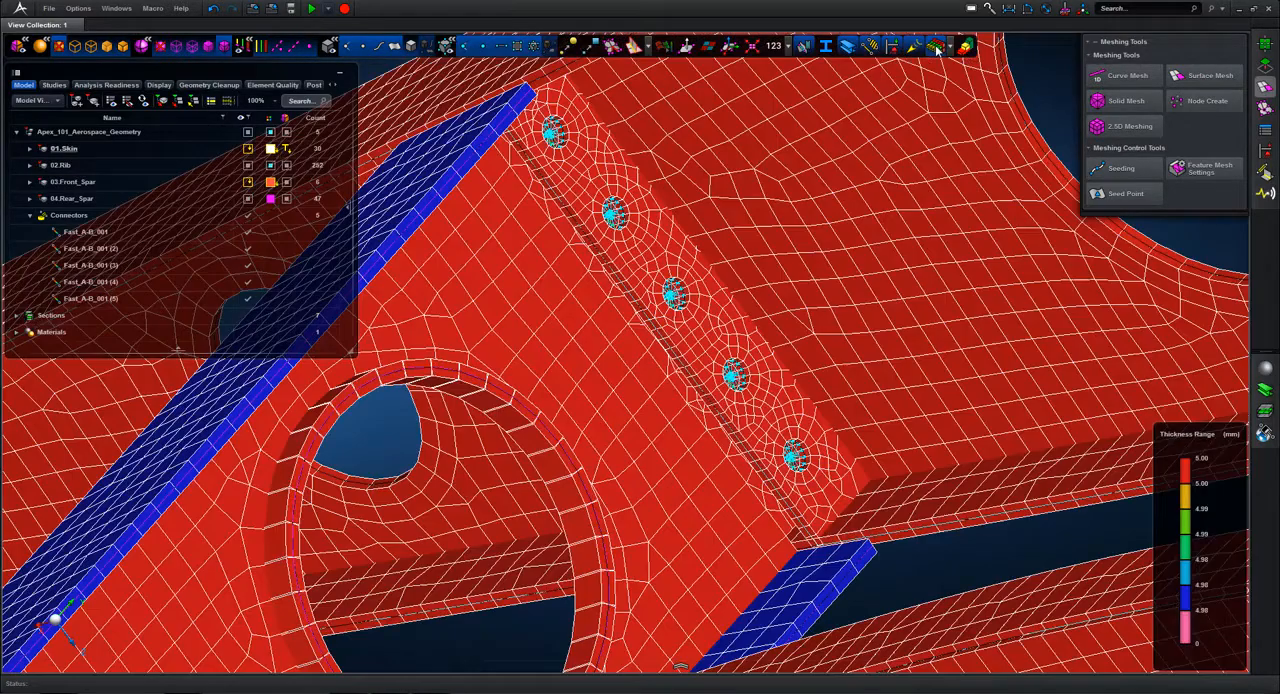
{"action": "left_click", "coordinate": [937, 48]}
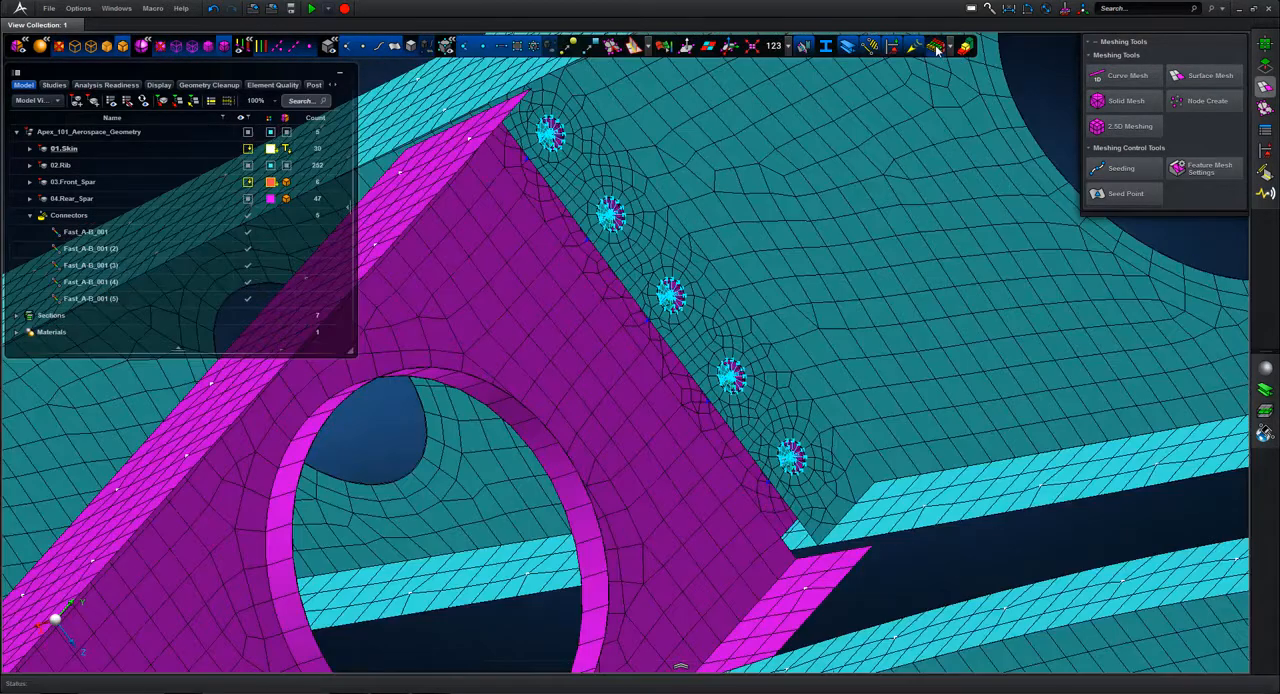
{"action": "left_click", "coordinate": [663, 47]}
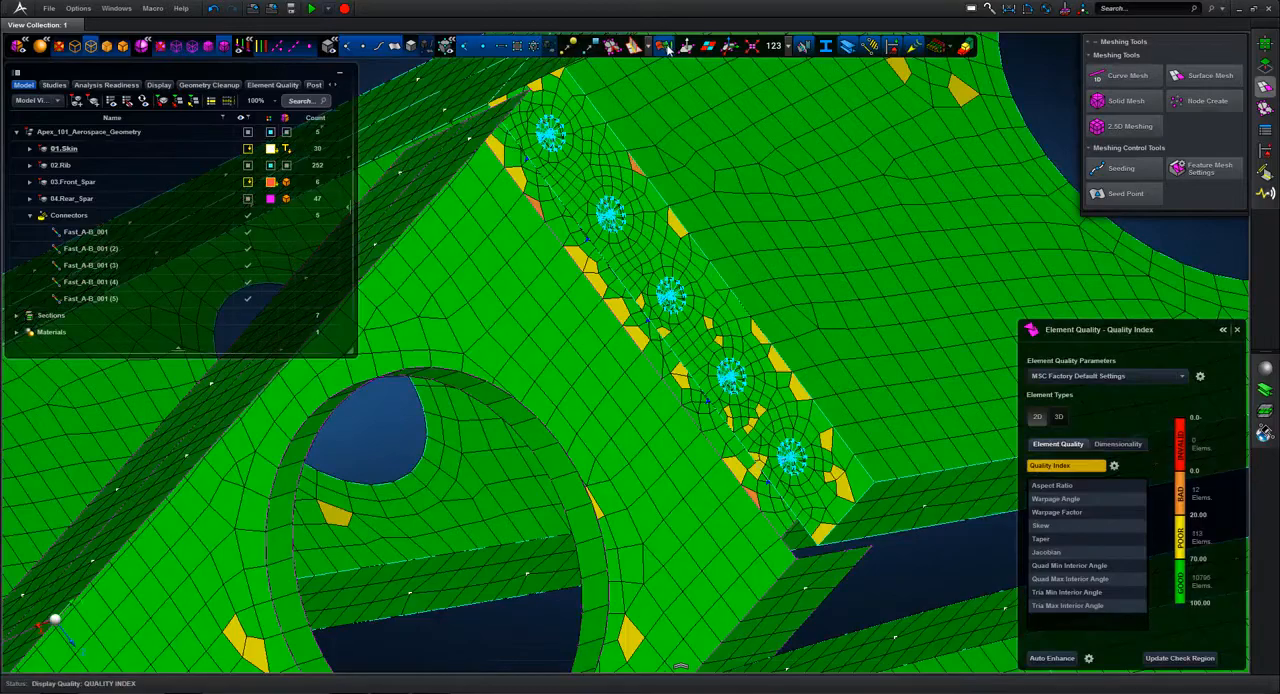
{"action": "left_click", "coordinate": [668, 49]}
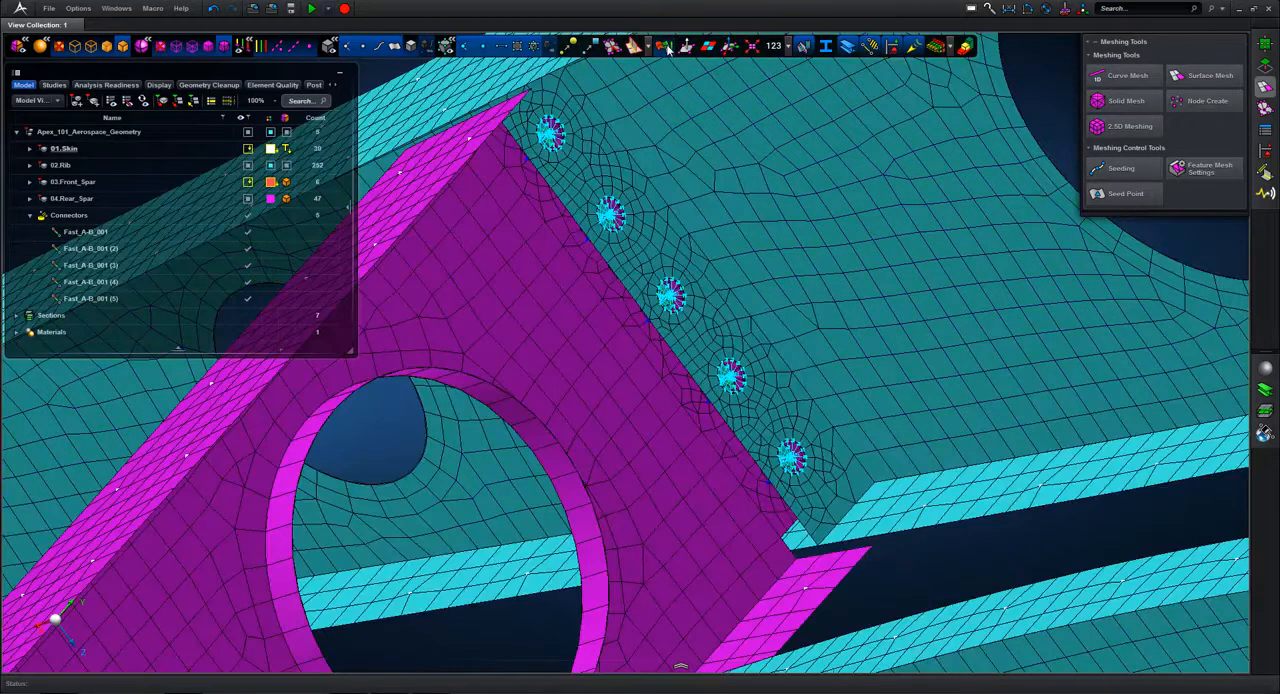
{"action": "middle_click_drag", "start_coordinate": [803, 248], "coordinate": [899, 230]}
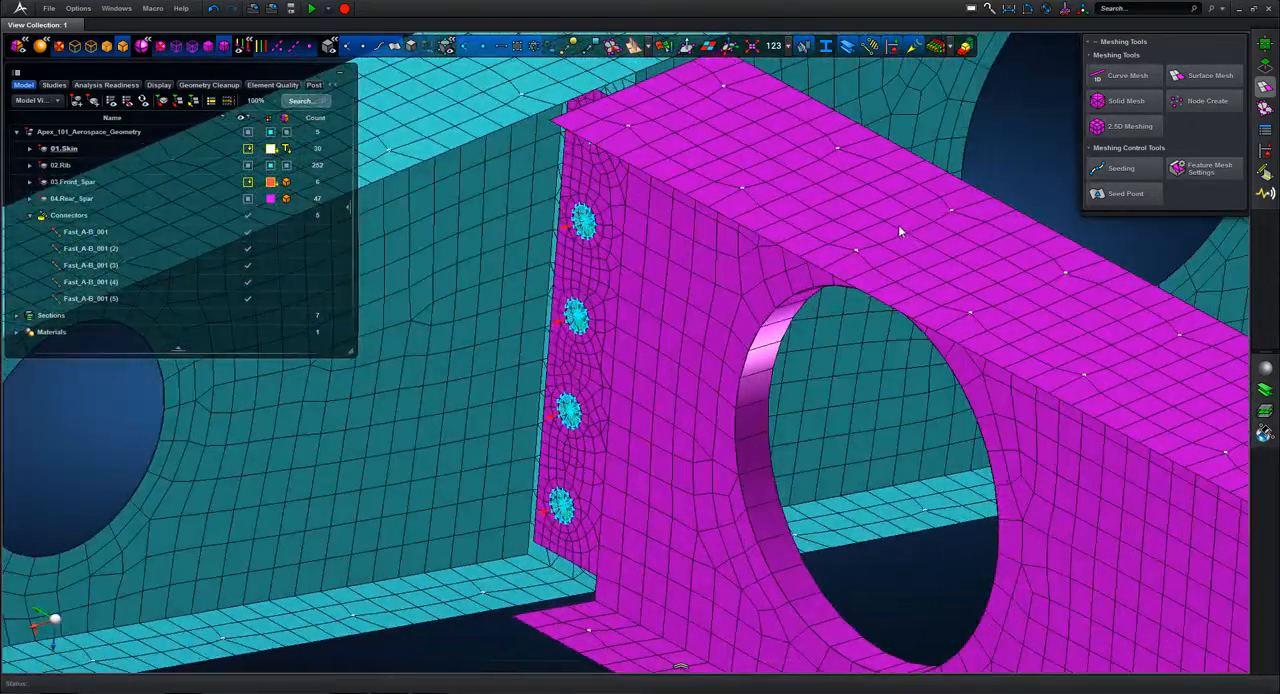
{"action": "scroll", "coordinate": [920, 597], "scroll_direction": "down", "scroll_amount": 5}
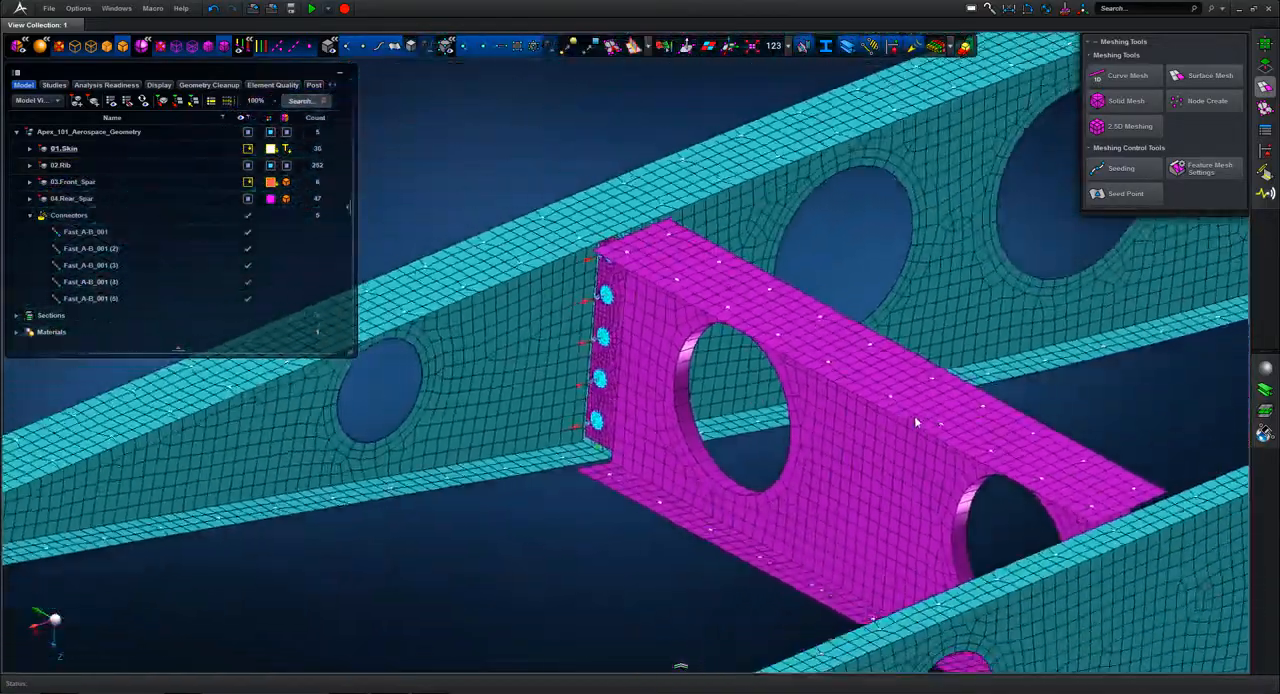
Step: Start Defeature by identified feature and identify the features of the rear spar and the rib at its opposite end
{"action": "middle_click_drag", "start_coordinate": [1051, 408], "coordinate": [745, 342]}
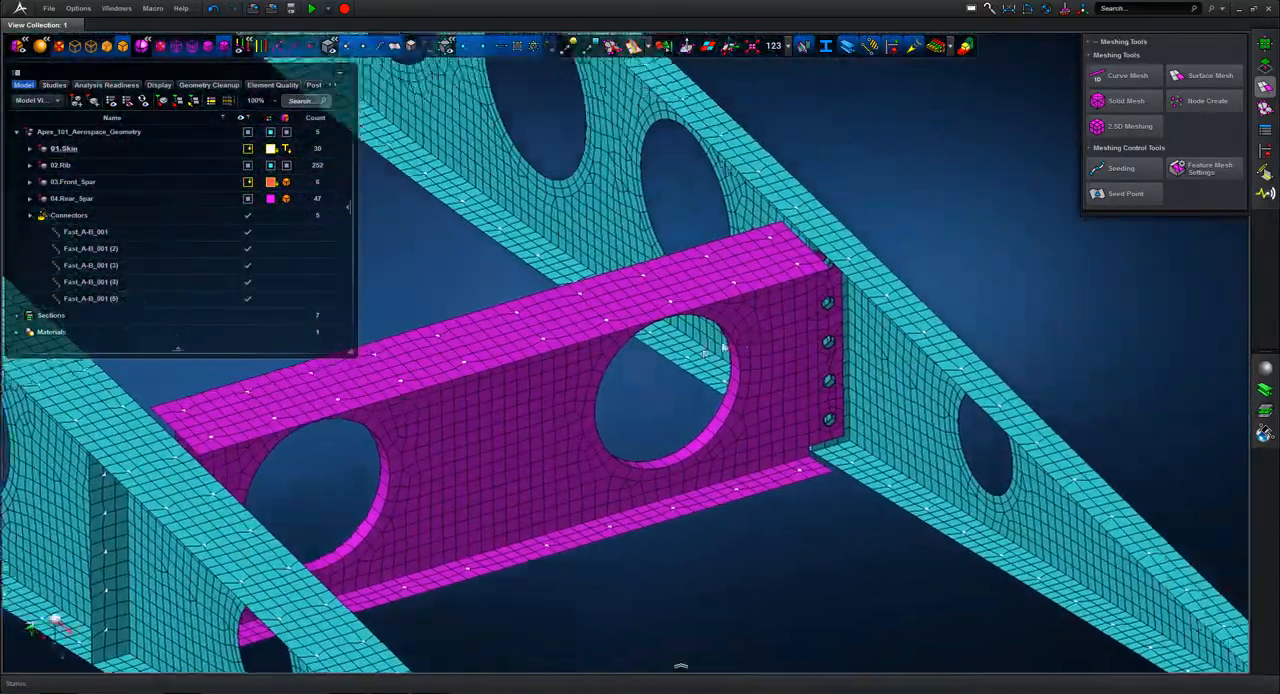
{"action": "scroll", "coordinate": [691, 352], "scroll_direction": "up", "scroll_amount": 5}
{"action": "middle_click_drag", "start_coordinate": [713, 496], "coordinate": [508, 460]}
{"action": "scroll", "coordinate": [529, 532], "scroll_direction": "down", "scroll_amount": 3}
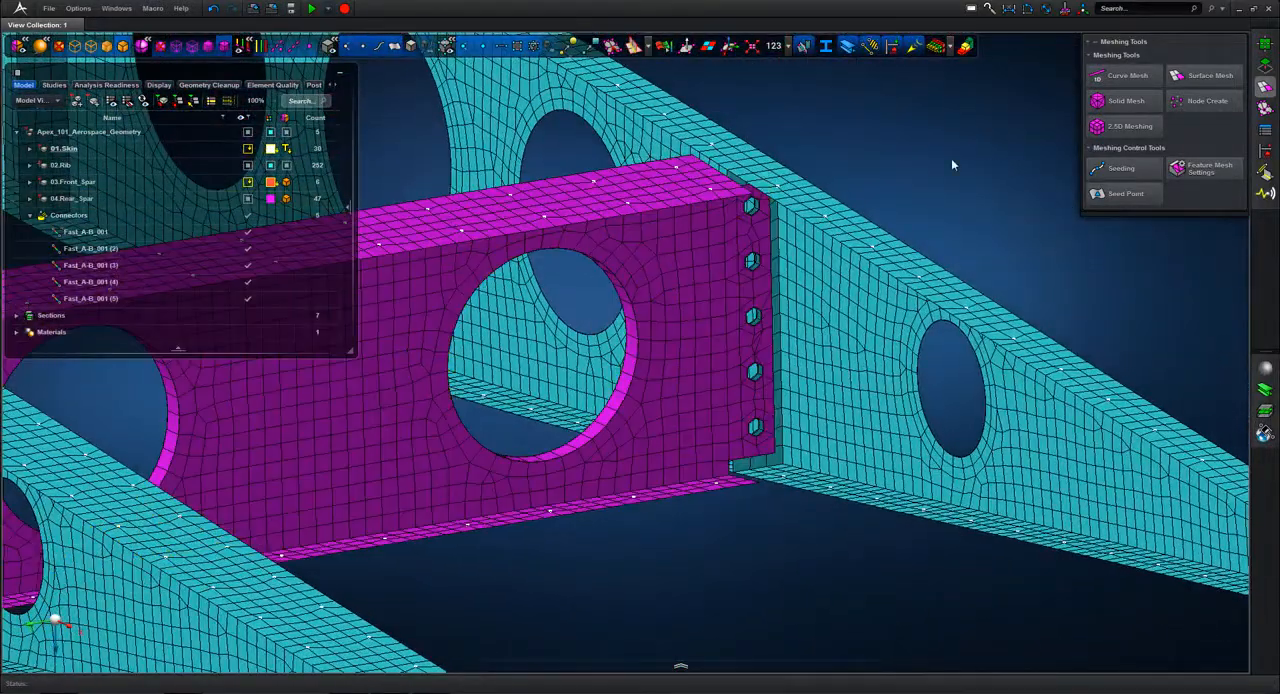
{"action": "left_click", "coordinate": [1265, 66]}
{"action": "left_click", "coordinate": [1265, 87]}
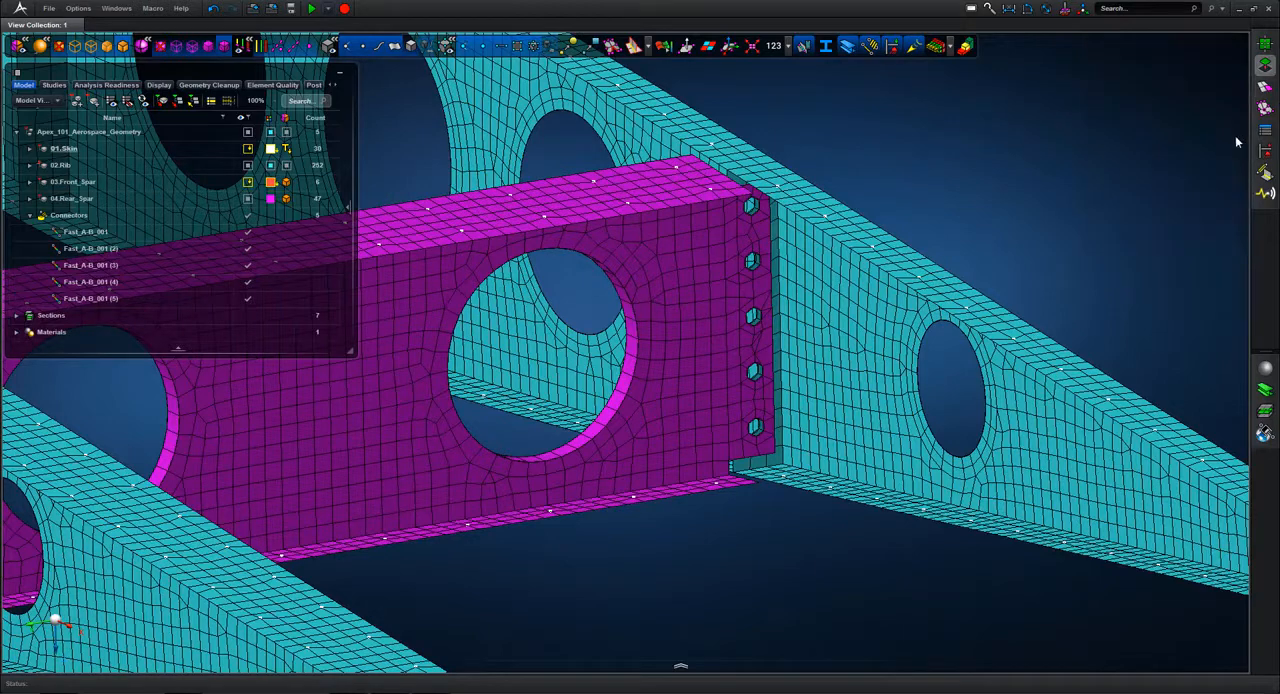
{"action": "left_click", "coordinate": [1266, 68]}
{"action": "left_click", "coordinate": [1266, 67]}
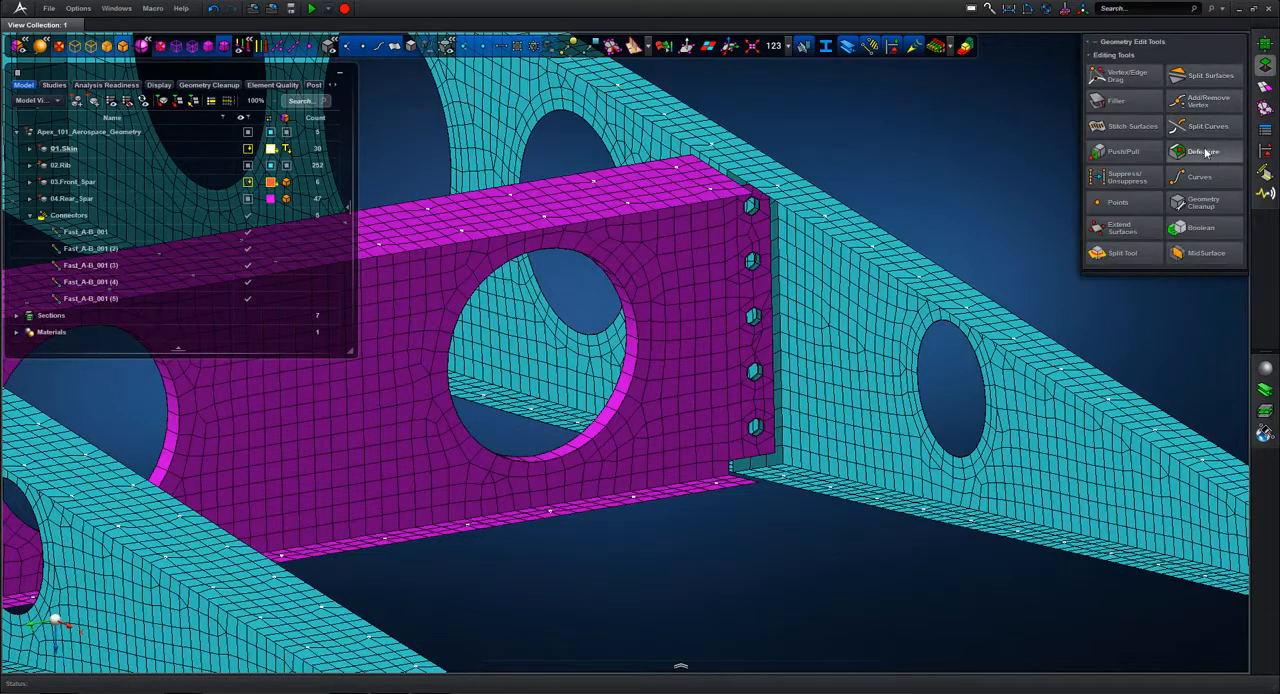
{"action": "left_click", "coordinate": [1205, 151]}
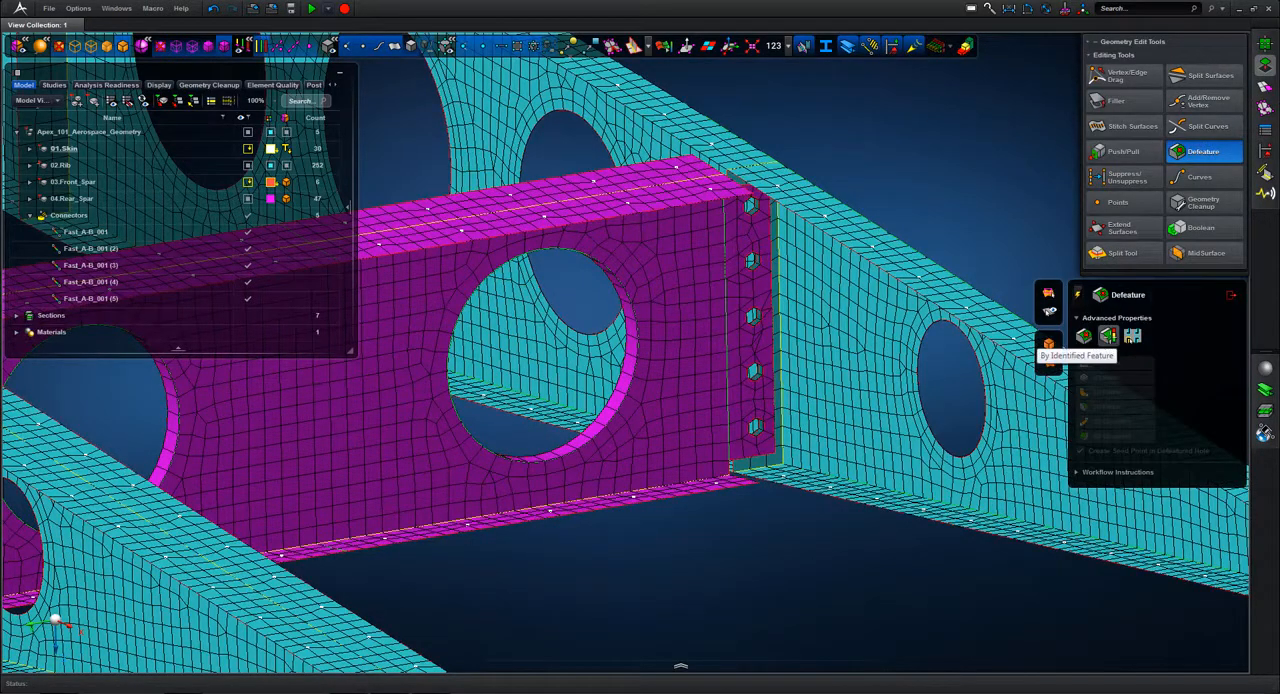
{"action": "left_click_drag", "start_coordinate": [678, 293], "coordinate": [677, 293]}
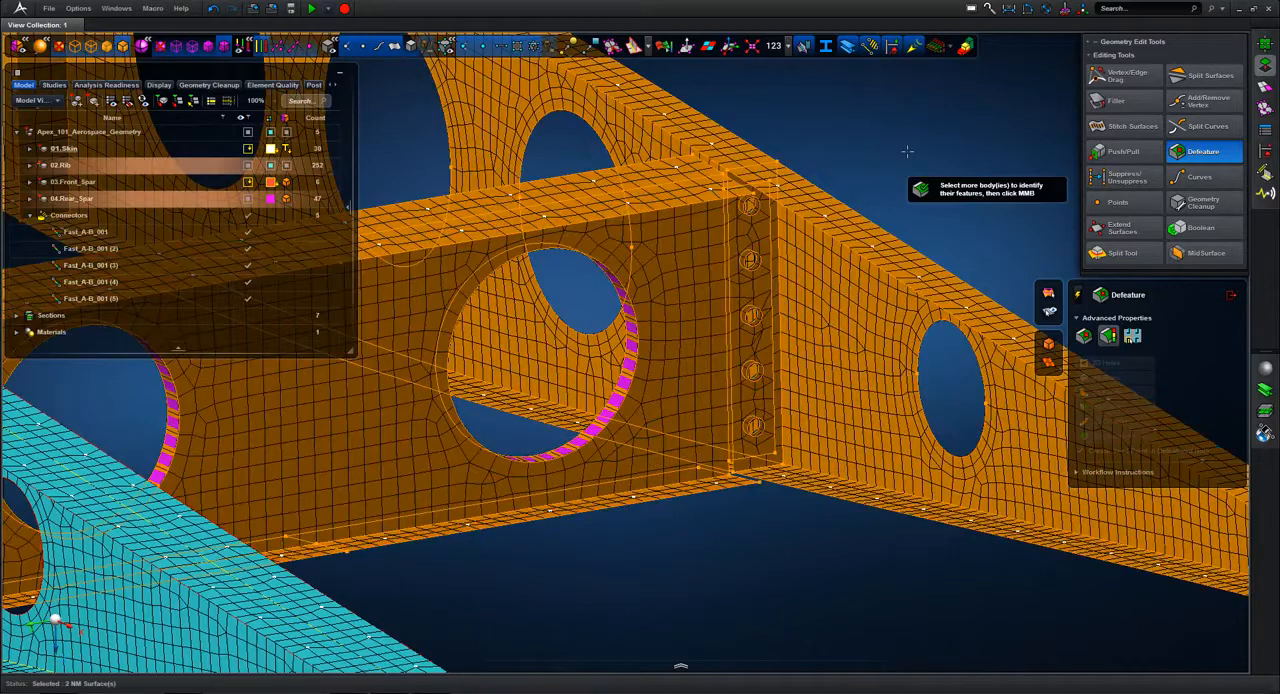
{"action": "middle_click", "coordinate": [907, 151]}
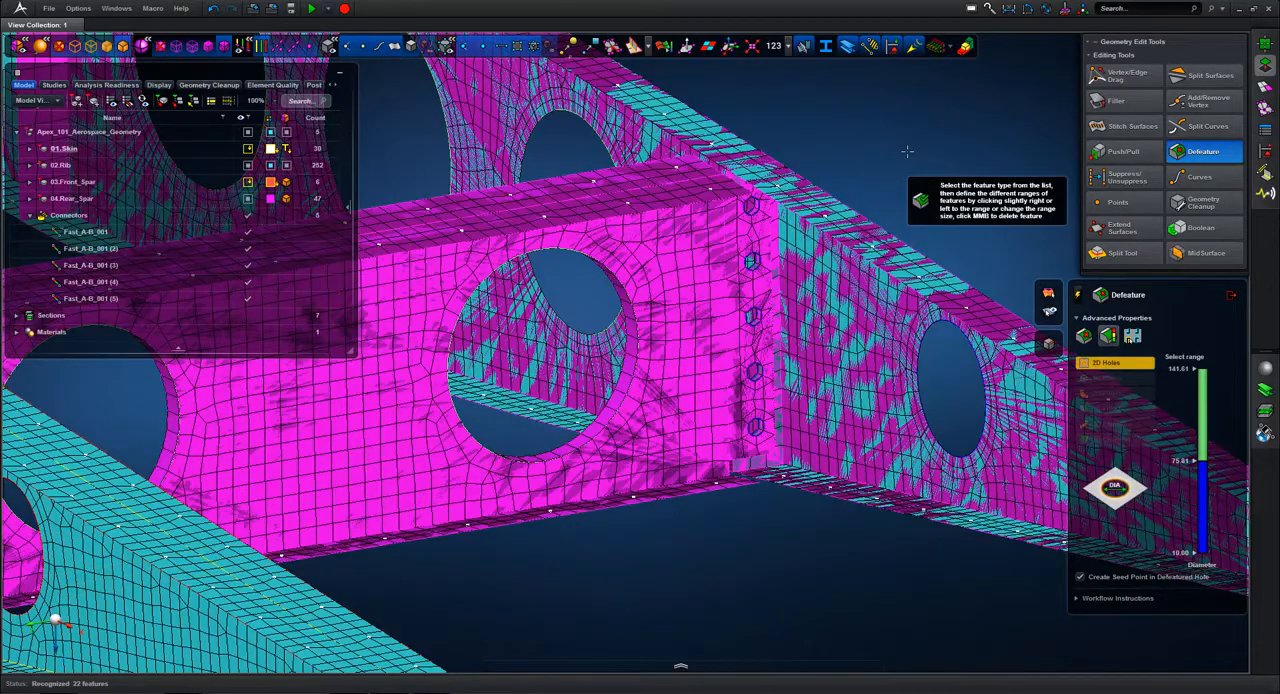
Step: Select the 2D holes with diameters from 10 to 20 for defeaturing
{"action": "middle_click_drag", "start_coordinate": [907, 151], "coordinate": [1040, 266]}
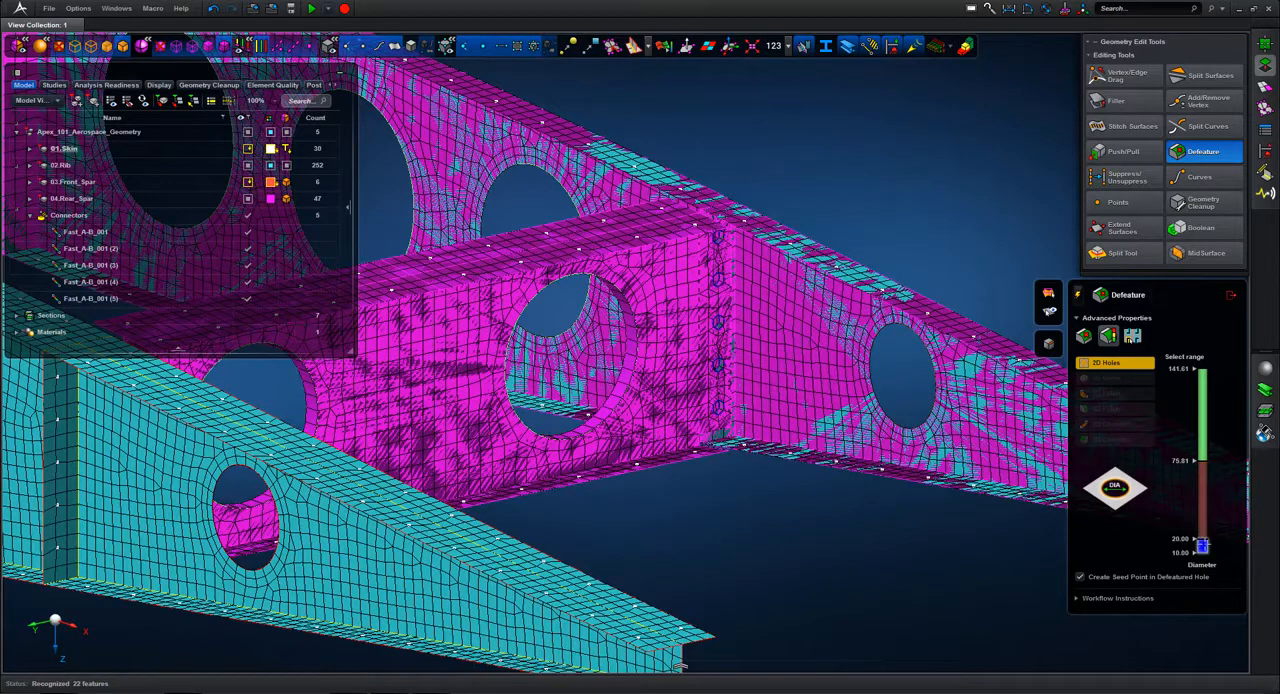
{"action": "scroll", "coordinate": [925, 138], "scroll_direction": "down", "scroll_amount": 2}
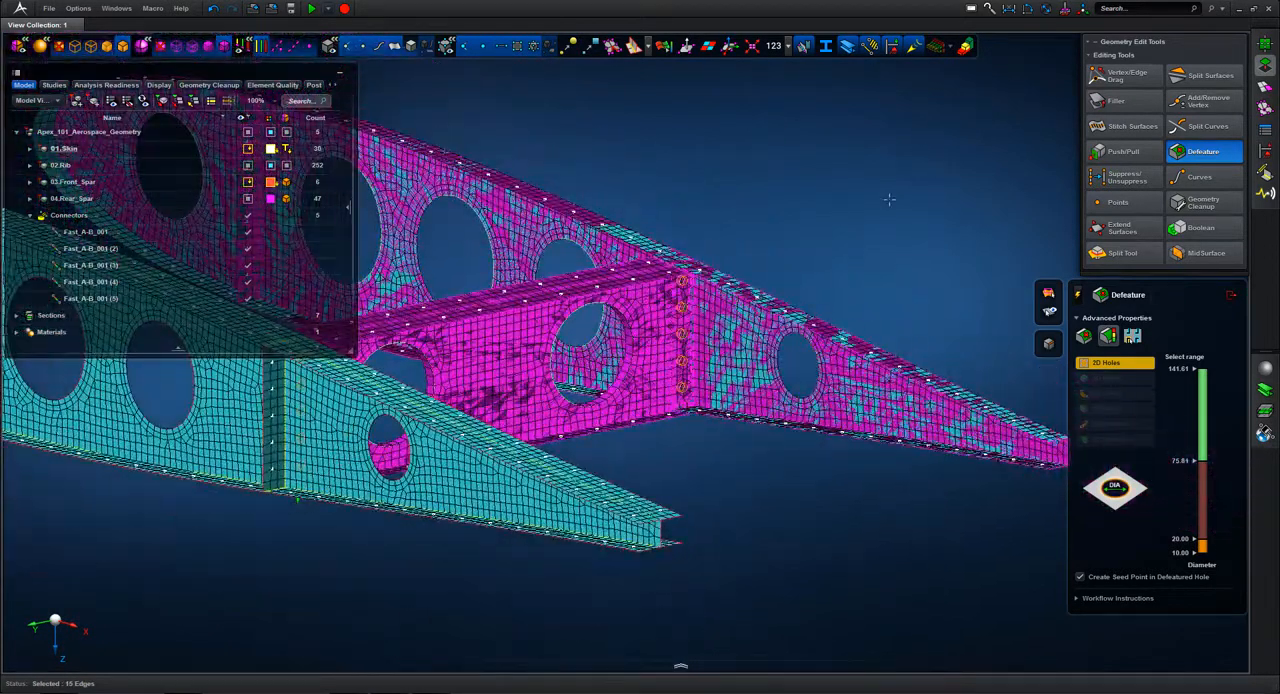
{"action": "middle_click_drag", "start_coordinate": [889, 200], "coordinate": [850, 263]}
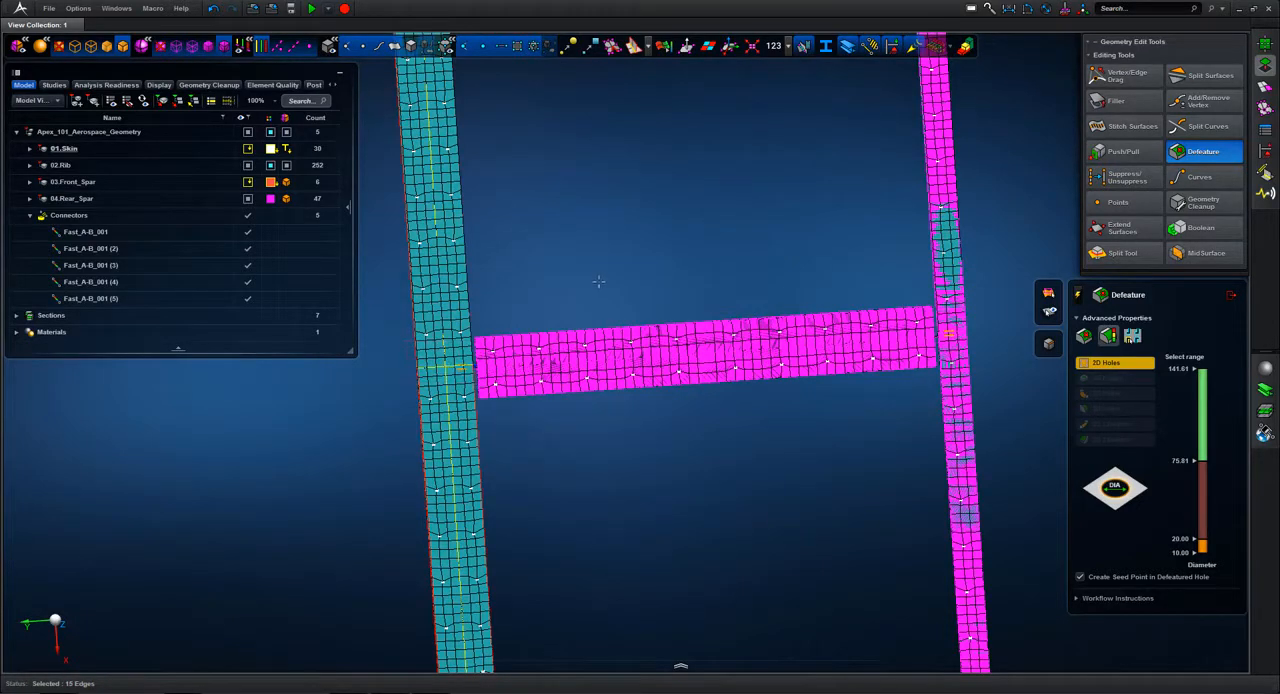
Step: Deselect the five rear spar holes at the already fastened end, keeping only the holes at the opposite rib selected
{"action": "middle_click_drag", "start_coordinate": [581, 263], "coordinate": [810, 438]}
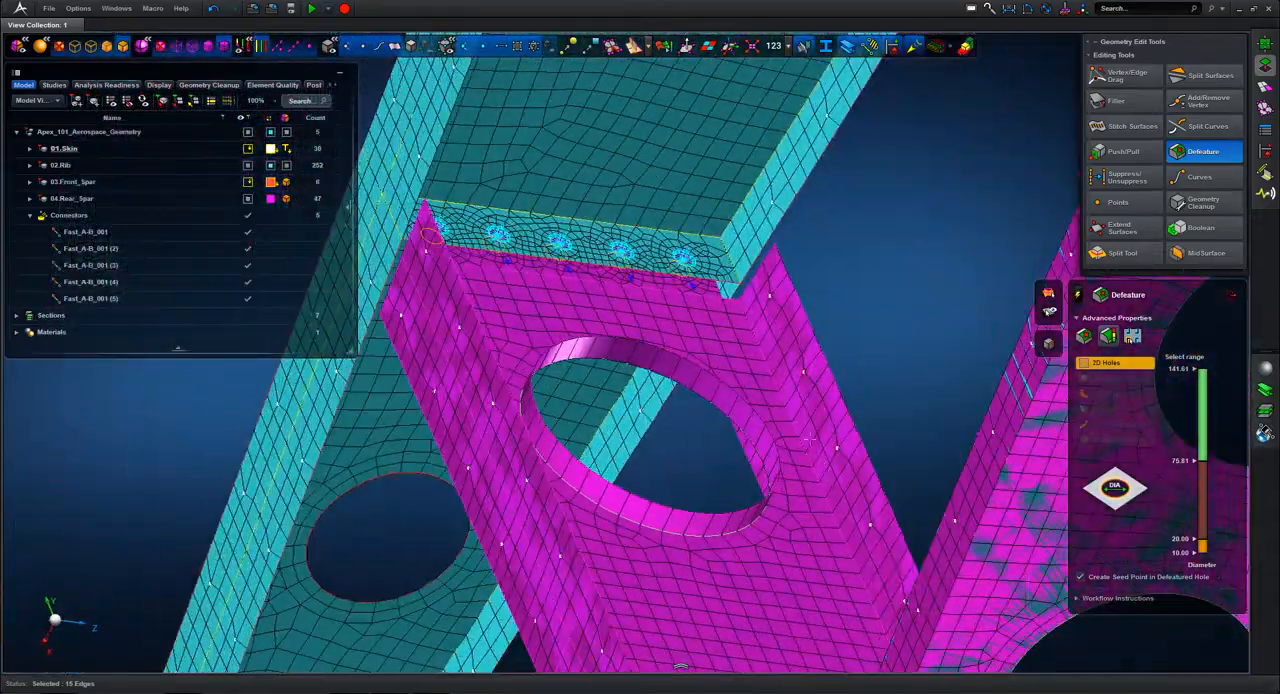
{"action": "left_click", "coordinate": [683, 263], "text": "ctrl"}
{"action": "left_click", "coordinate": [620, 251], "text": "ctrl"}
{"action": "left_click", "coordinate": [553, 247], "text": "ctrl"}
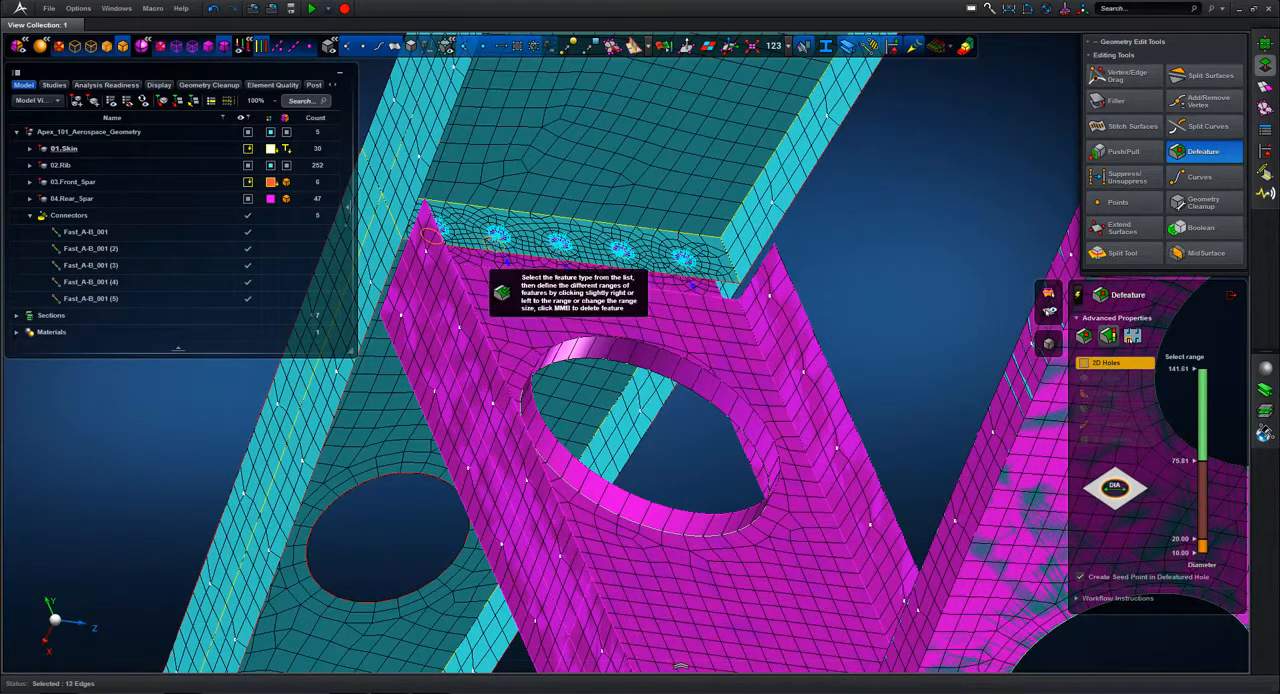
{"action": "left_click", "coordinate": [429, 235], "text": "ctrl"}
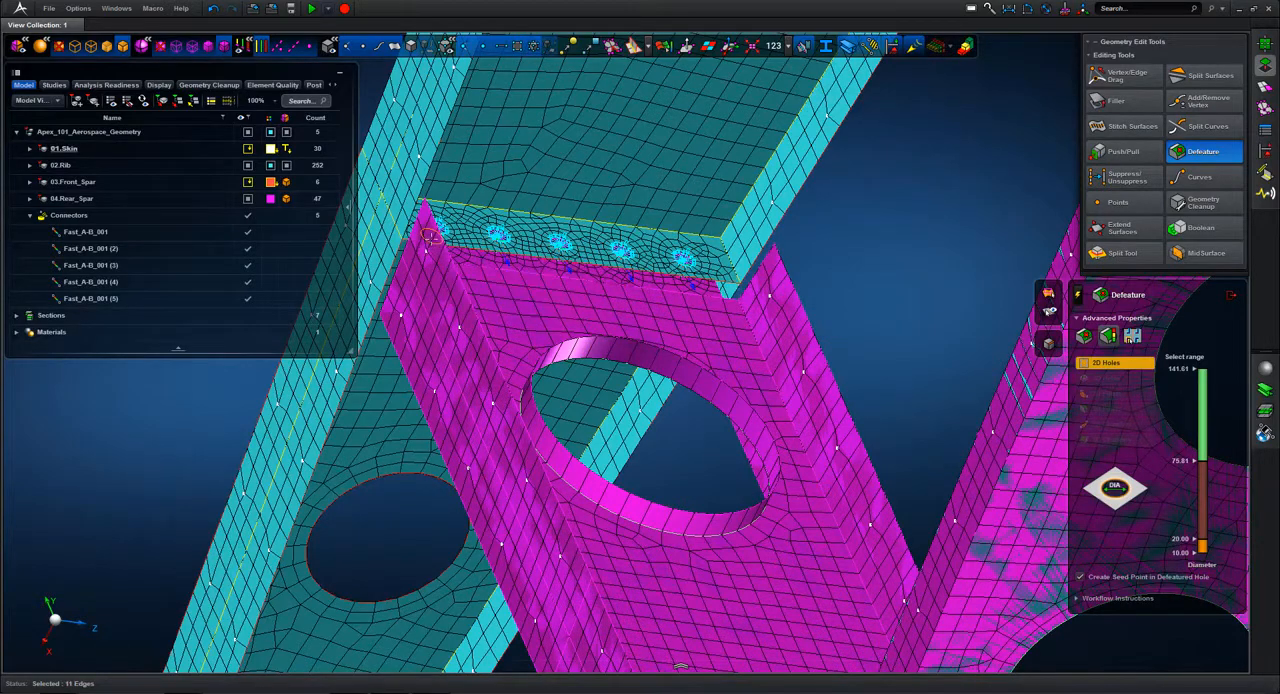
{"action": "left_click", "coordinate": [429, 236], "text": "ctrl"}
{"action": "scroll", "coordinate": [894, 285], "scroll_direction": "down", "scroll_amount": 6}
{"action": "middle_click_drag", "start_coordinate": [894, 285], "coordinate": [475, 202]}
{"action": "middle_click_drag", "start_coordinate": [926, 306], "coordinate": [960, 335]}
{"action": "scroll", "coordinate": [887, 361], "scroll_direction": "up", "scroll_amount": 3}
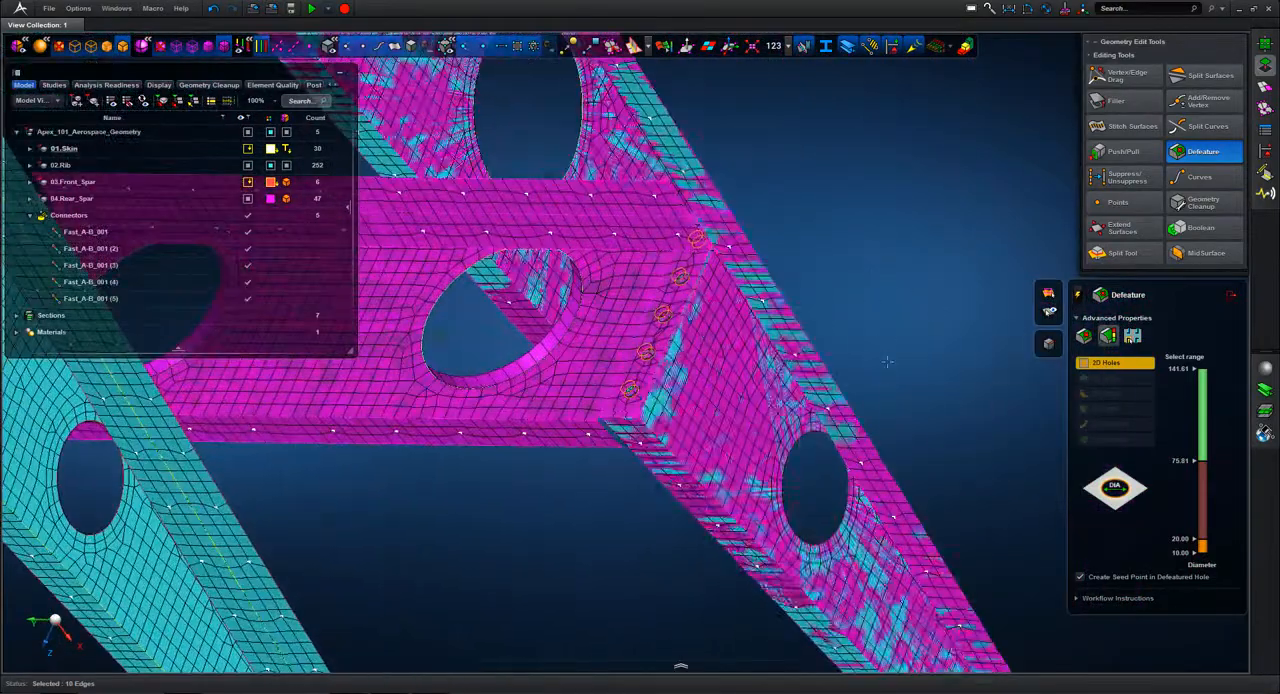
Step: Defeature the selected fastener holes at the opposite rib with seed points at their centers, and leave the Defeature tool
{"action": "middle_click", "coordinate": [939, 274]}
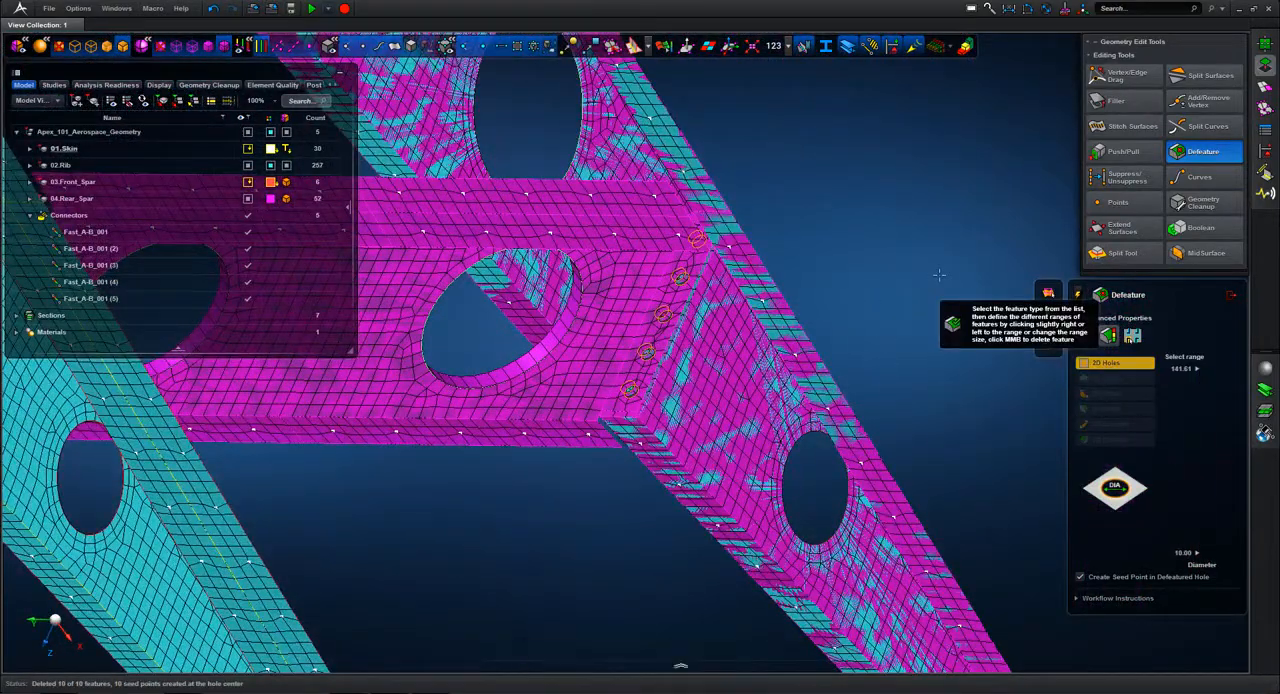
{"action": "middle_click_drag", "start_coordinate": [882, 284], "coordinate": [901, 311]}
{"action": "left_click", "coordinate": [1232, 295]}
{"action": "scroll", "coordinate": [900, 212], "scroll_direction": "up", "scroll_amount": 3}
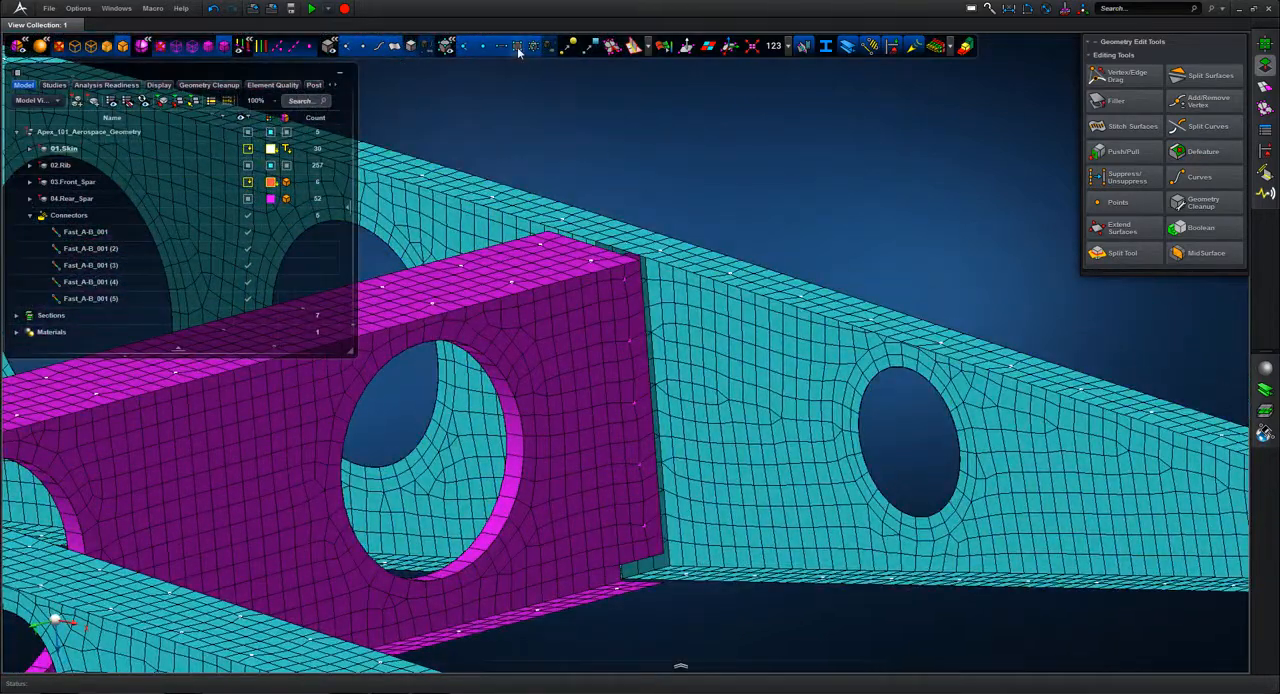
Step: Hide the mesh and show the geometry in wireframe at the rear spar's joint with the opposite rib
{"action": "left_click", "coordinate": [517, 47]}
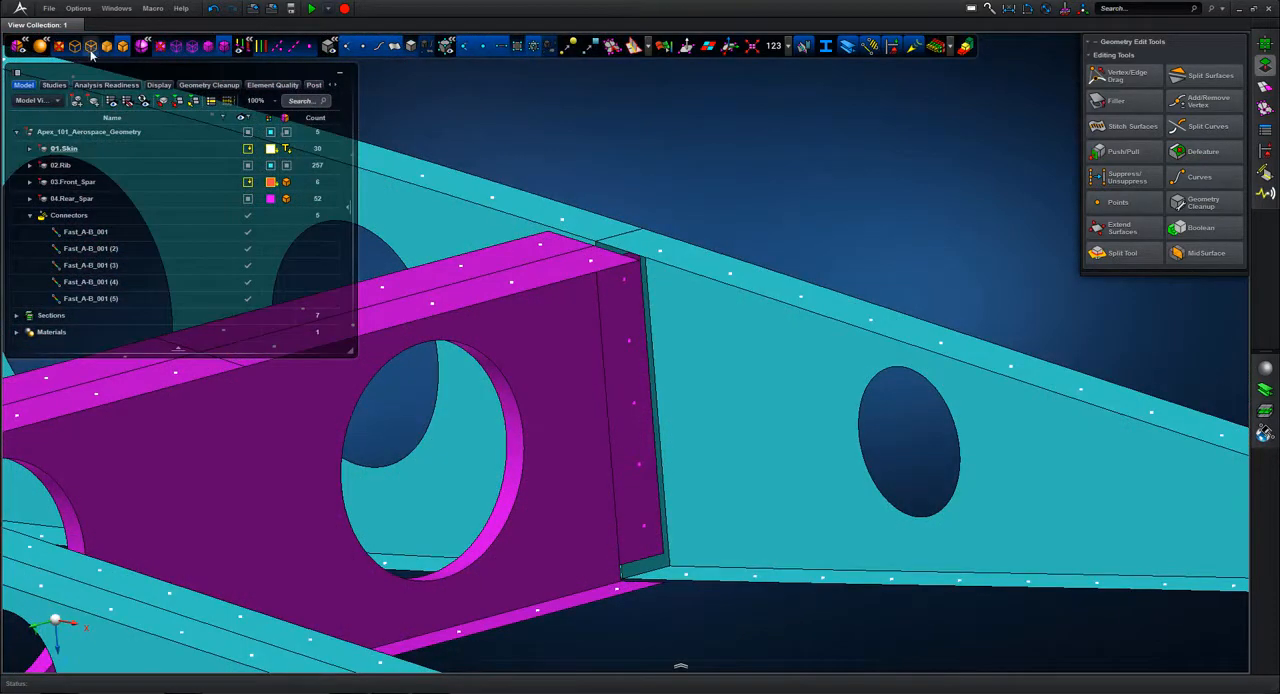
{"action": "left_click", "coordinate": [90, 46]}
{"action": "scroll", "coordinate": [766, 169], "scroll_direction": "up", "scroll_amount": 5}
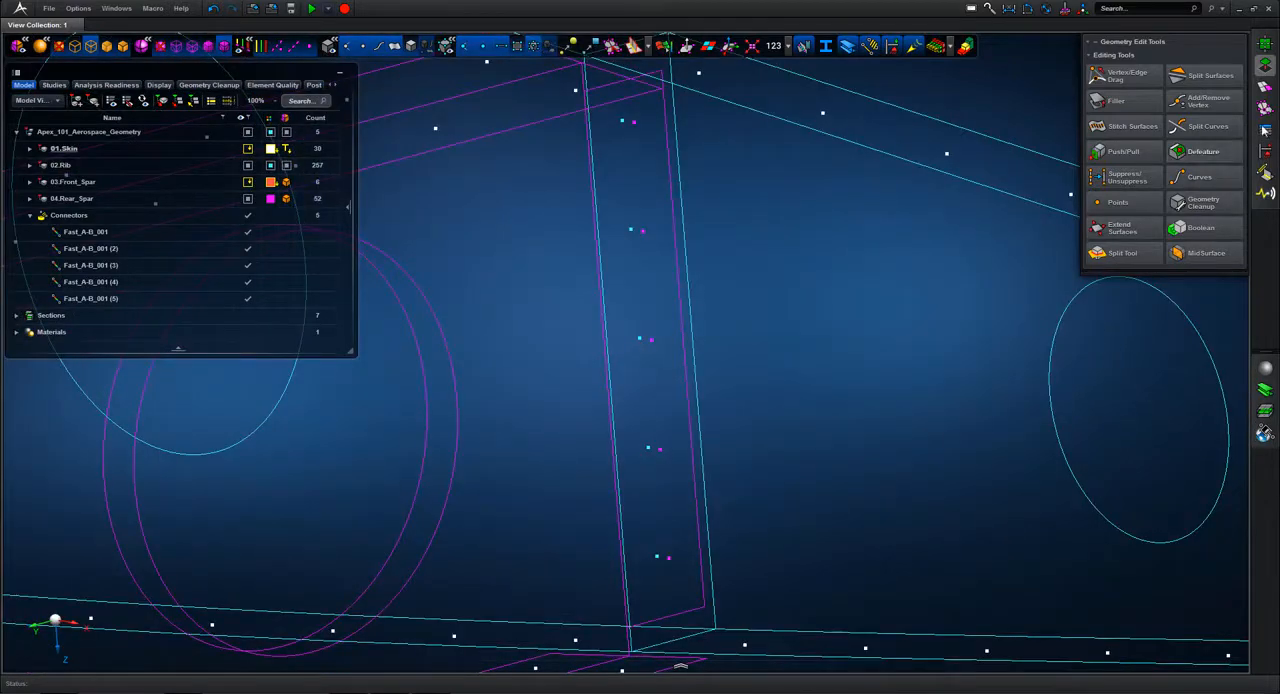
Step: Start the Connector tool and create a flexible link fastener between the lowest pair of rib and spar seed points
{"action": "left_click", "coordinate": [1265, 172]}
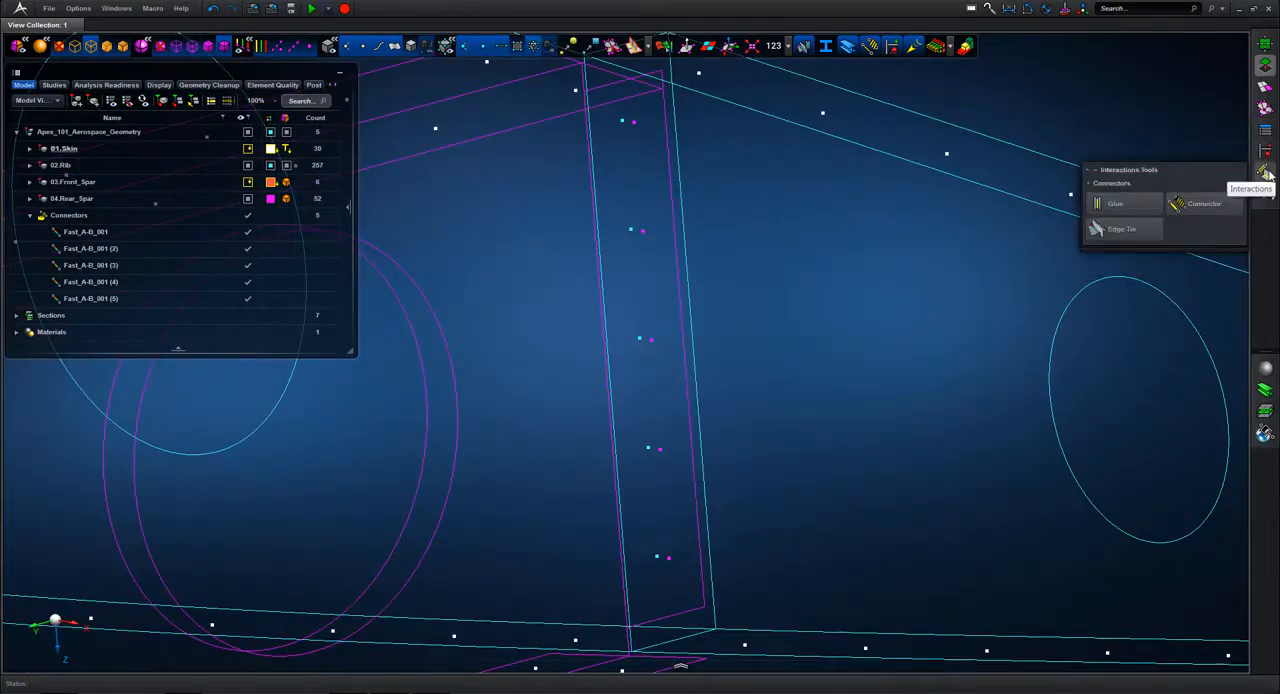
{"action": "left_click", "coordinate": [1266, 174]}
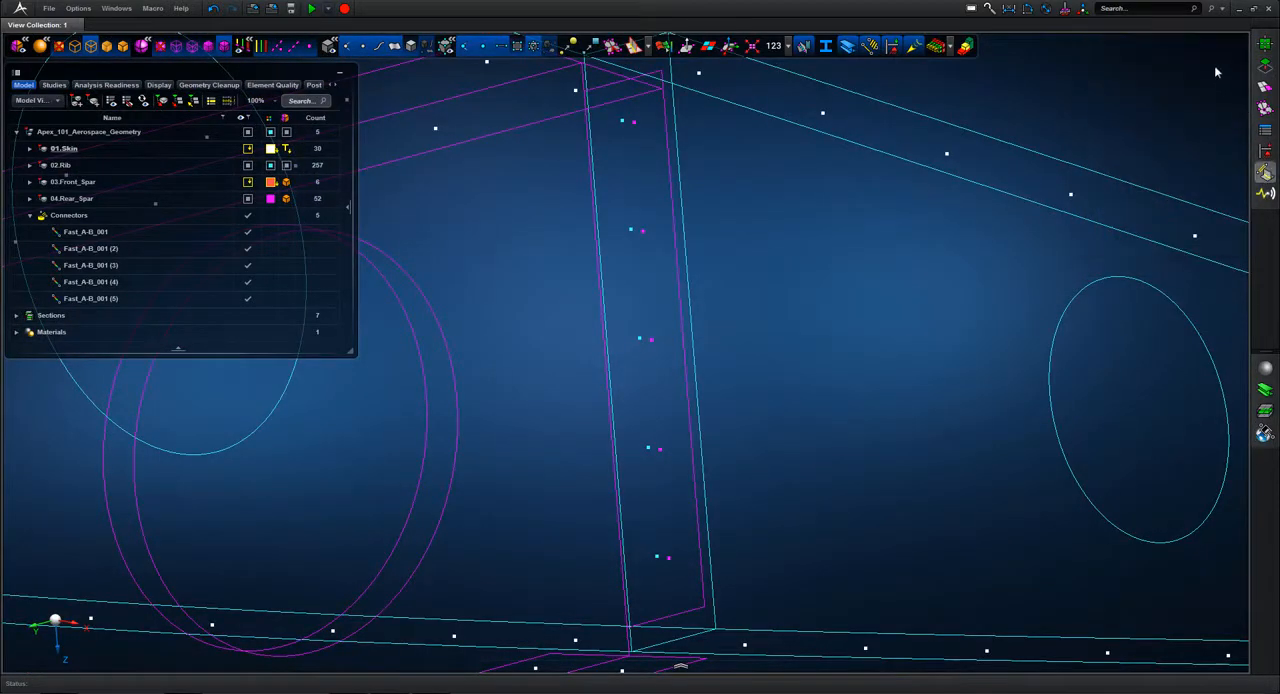
{"action": "left_click", "coordinate": [1204, 76]}
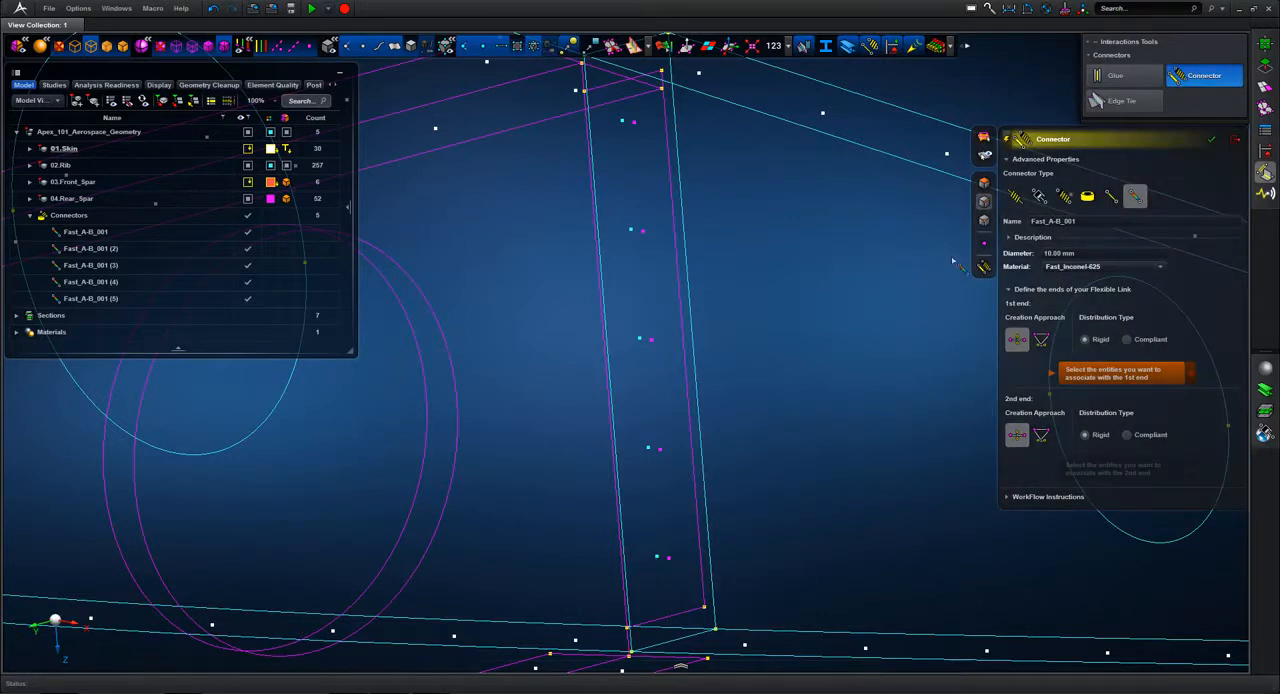
{"action": "left_click", "coordinate": [662, 558]}
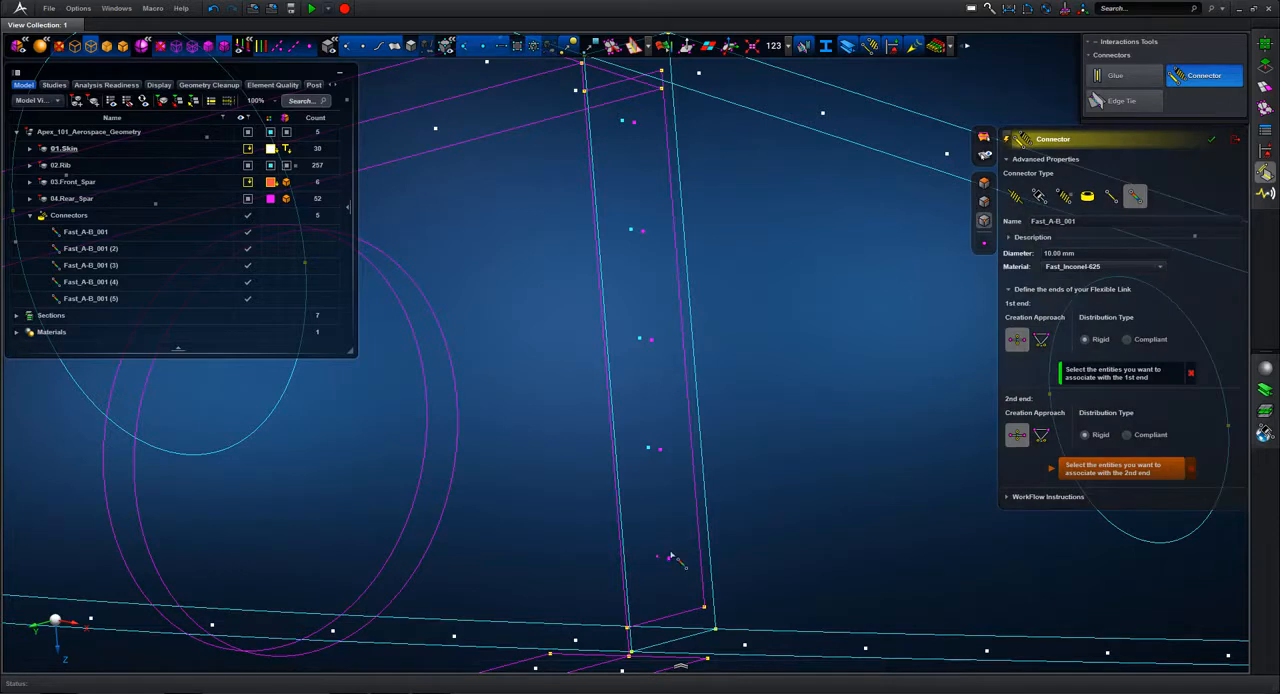
{"action": "left_click", "coordinate": [663, 557]}
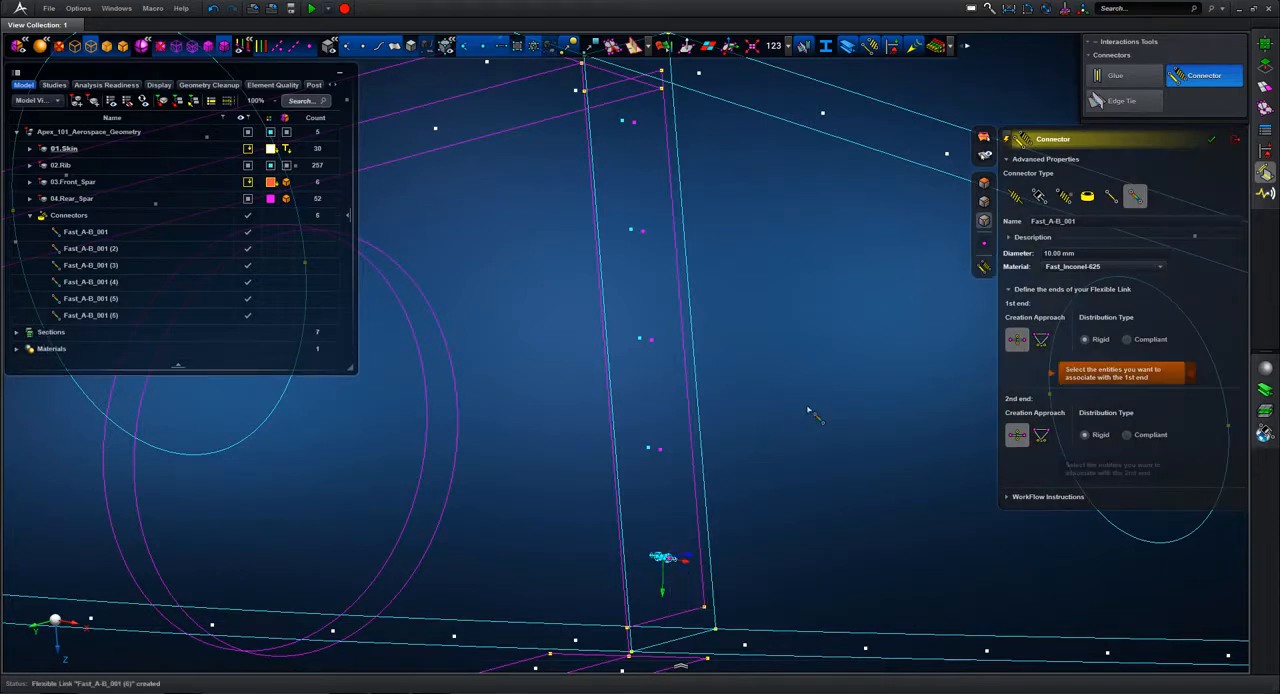
Step: Create flexible links between the next three pairs of rib and spar seed points, working upward from the lowest fastener
{"action": "middle_click_drag", "start_coordinate": [812, 405], "coordinate": [802, 380]}
{"action": "scroll", "coordinate": [812, 407], "scroll_direction": "up", "scroll_amount": 2}
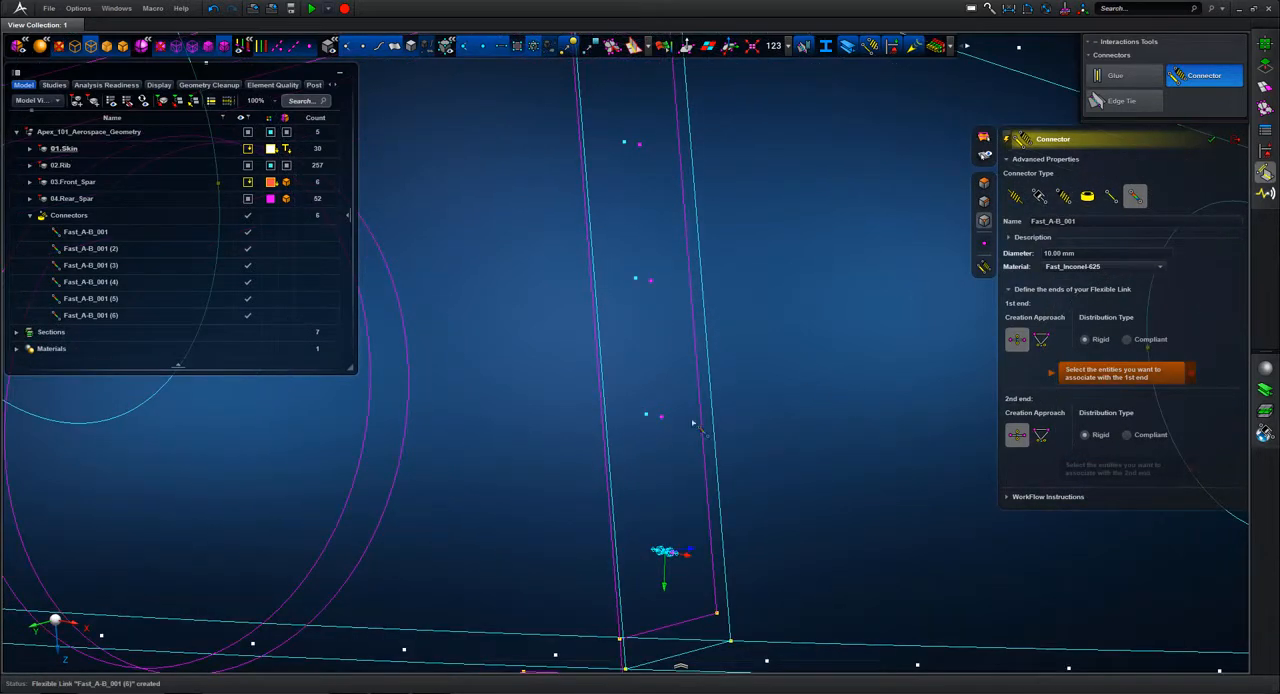
{"action": "left_click", "coordinate": [647, 416]}
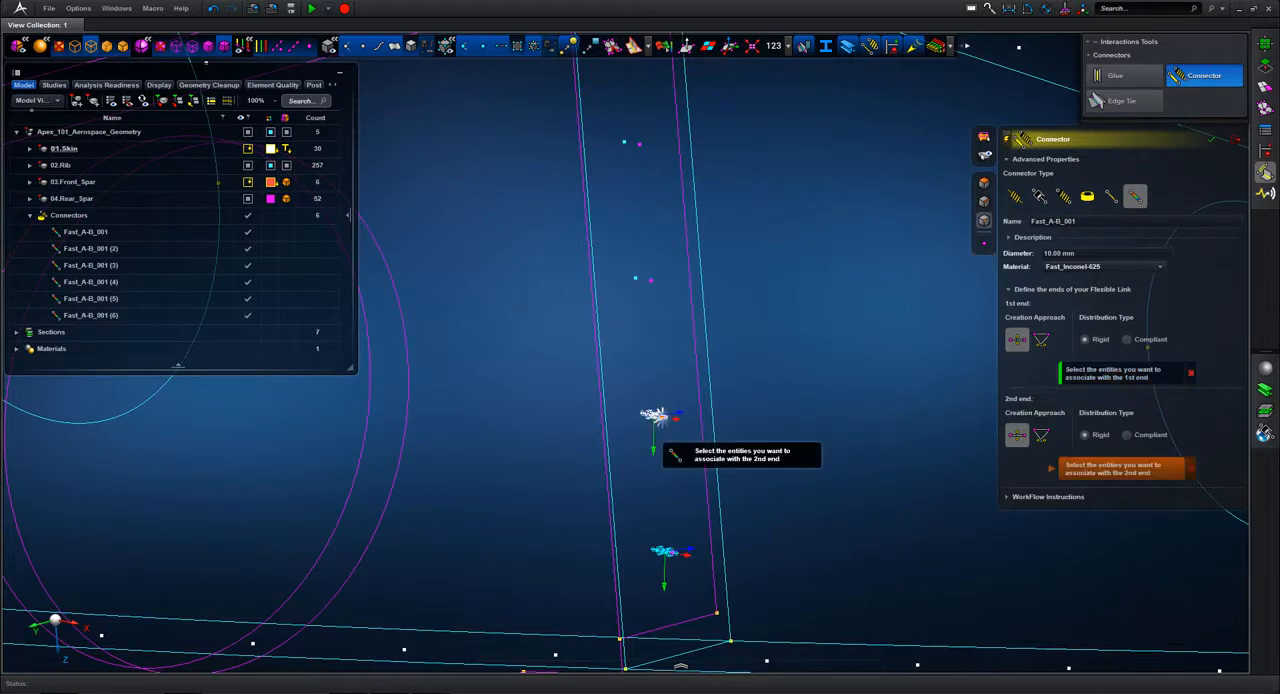
{"action": "left_click", "coordinate": [643, 279]}
{"action": "left_click", "coordinate": [643, 279]}
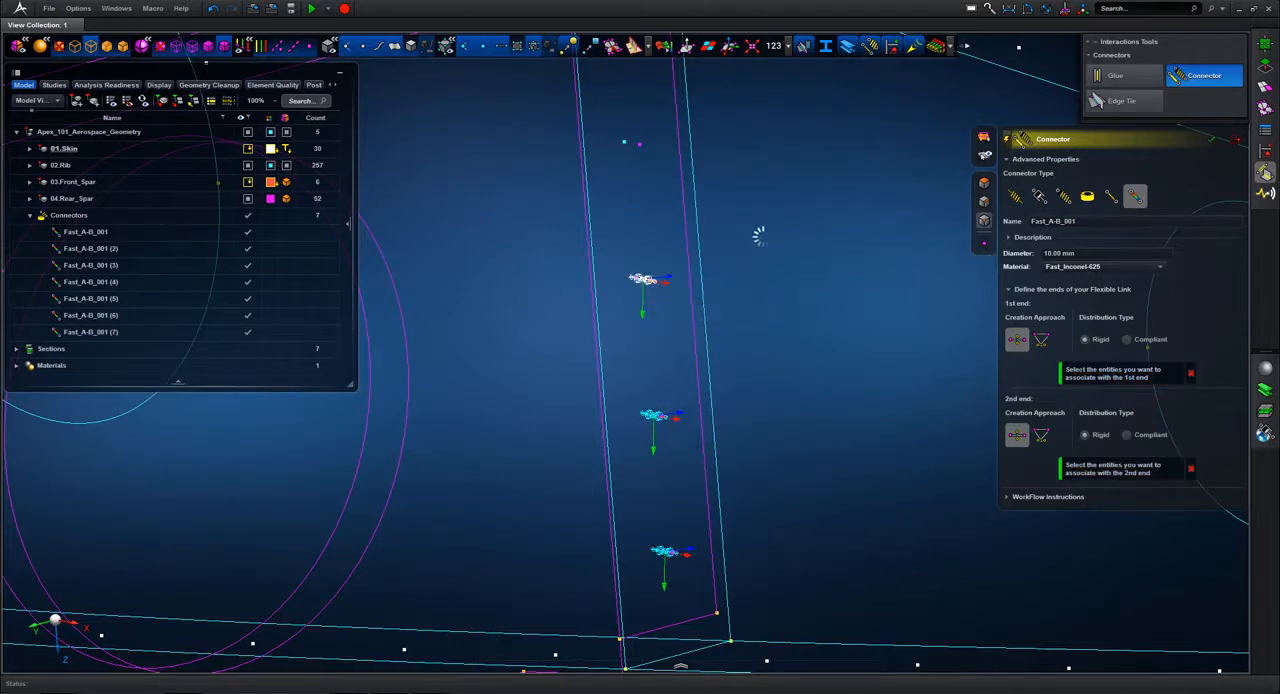
{"action": "left_click", "coordinate": [628, 143]}
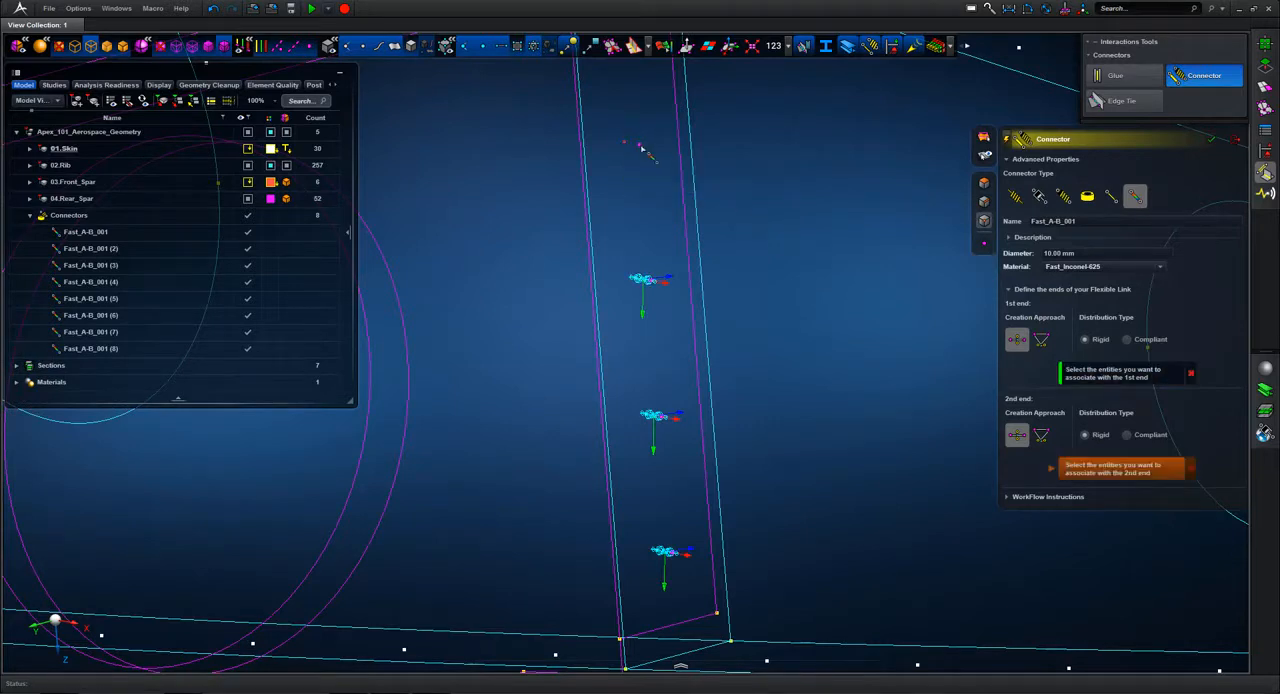
{"action": "left_click", "coordinate": [630, 143]}
Step: Create the flexible link at the topmost pair of rib and spar seed points, and close the Connector tool
{"action": "middle_click_drag", "start_coordinate": [820, 207], "coordinate": [838, 374]}
{"action": "scroll", "coordinate": [838, 374], "scroll_direction": "down", "scroll_amount": 5}
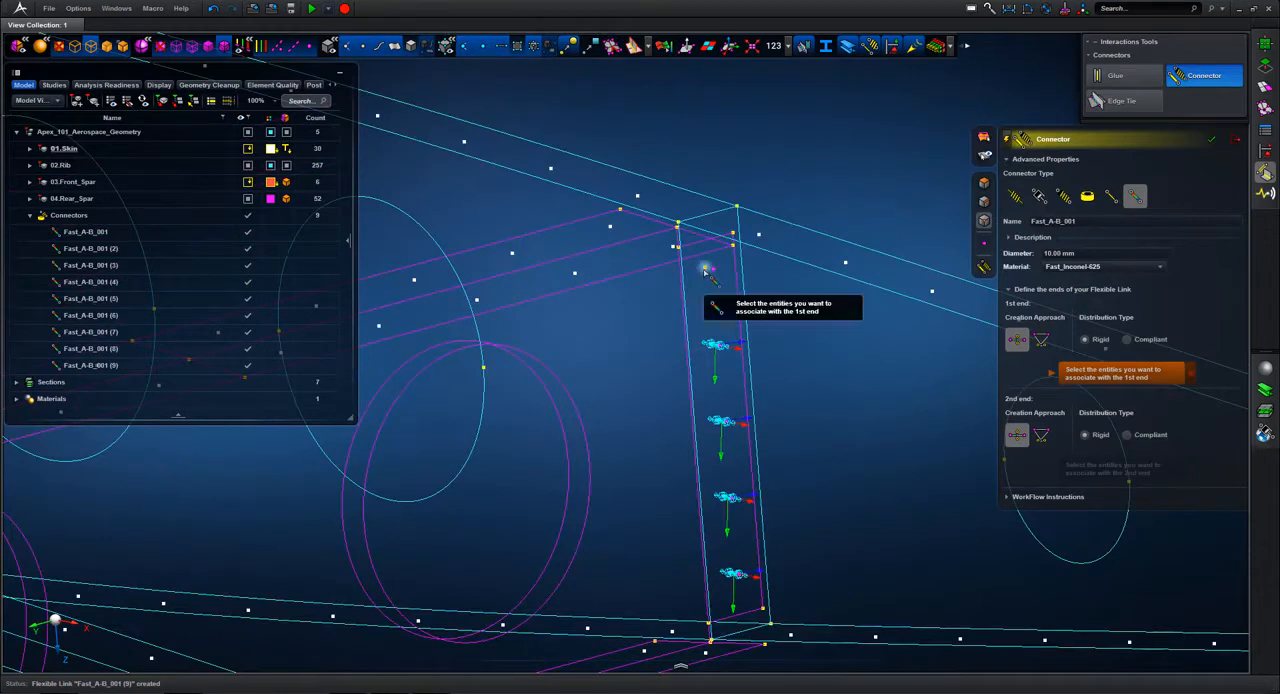
{"action": "left_click", "coordinate": [713, 278]}
{"action": "left_click", "coordinate": [716, 283]}
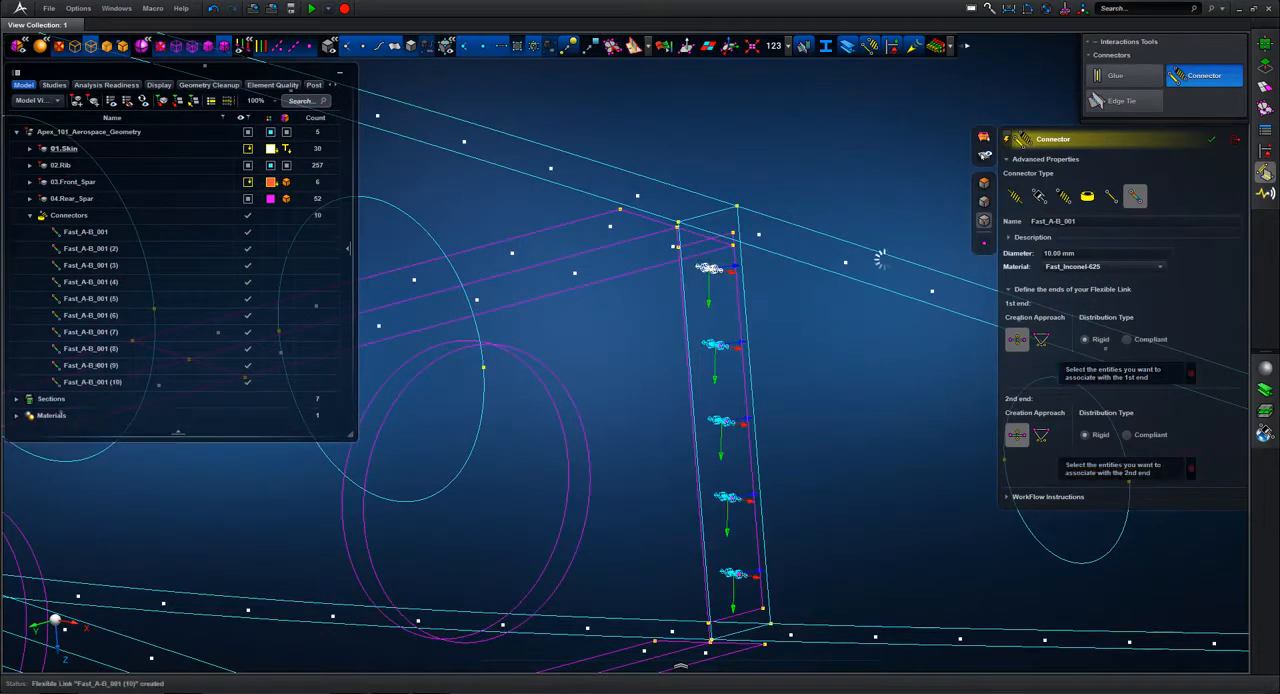
{"action": "left_click", "coordinate": [1236, 141]}
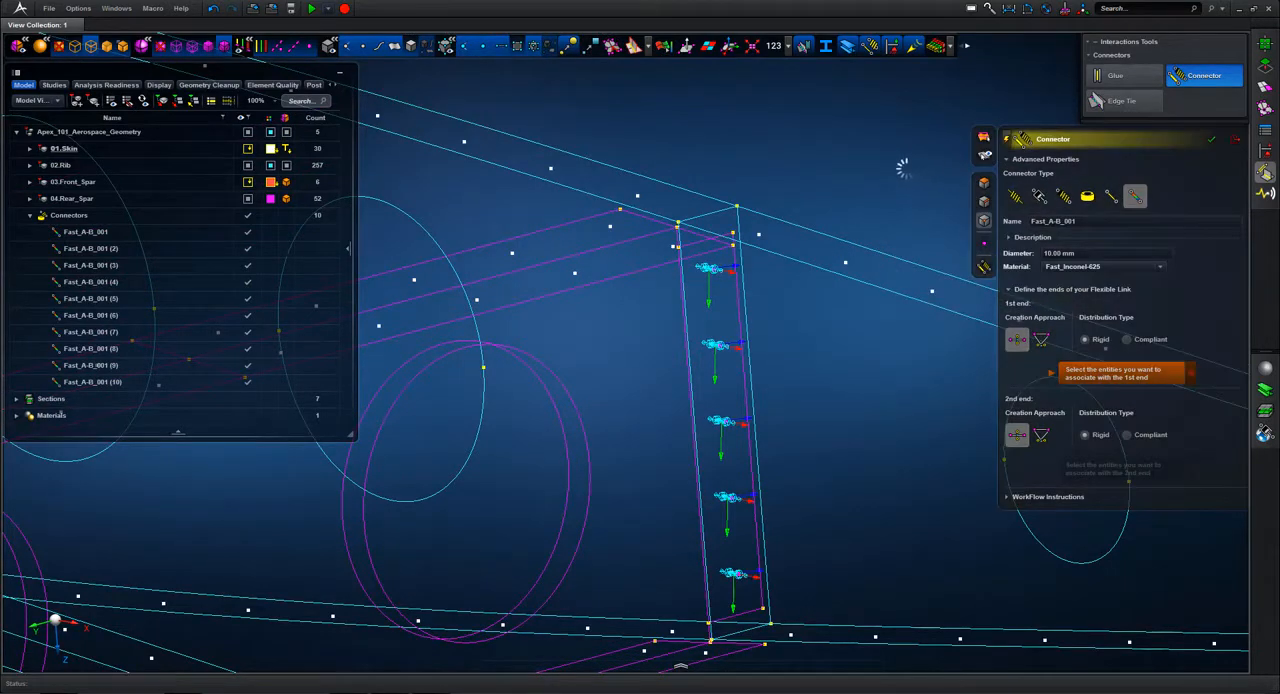
{"action": "left_click", "coordinate": [515, 48]}
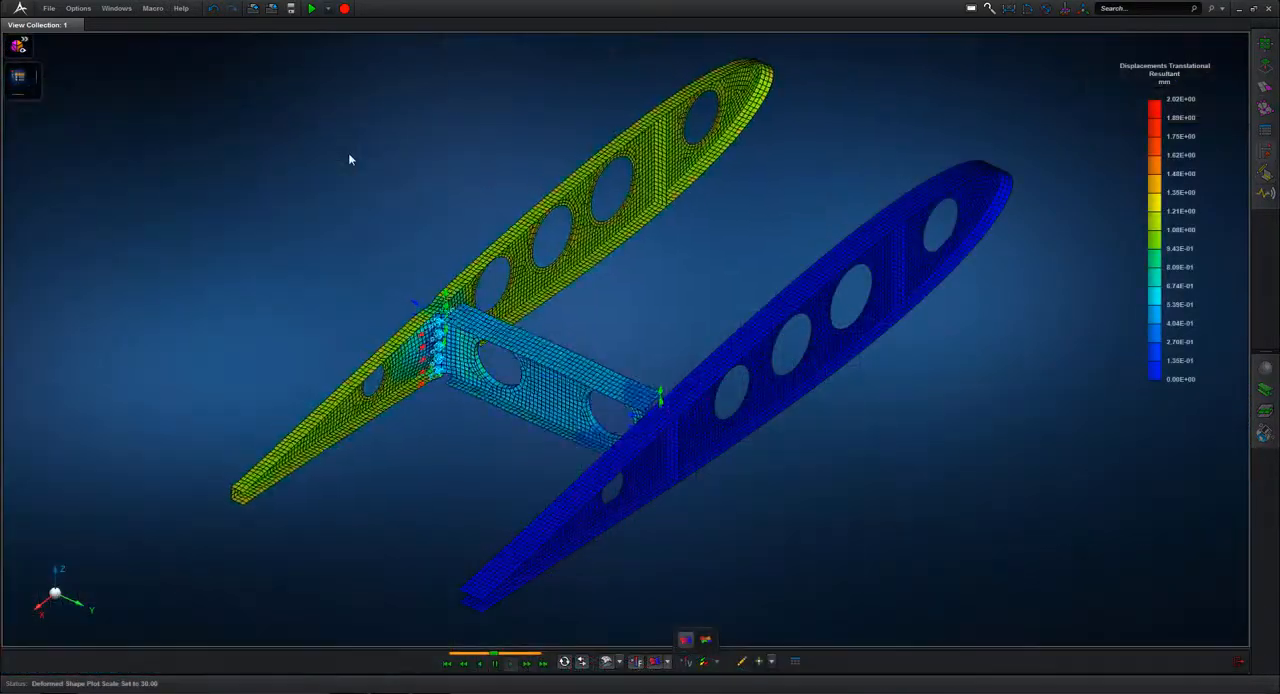
Step: Examine the animated displacement results around the fastened spar joint up close, from above and in the full view
{"action": "left_click_drag", "start_coordinate": [386, 257], "coordinate": [480, 446]}
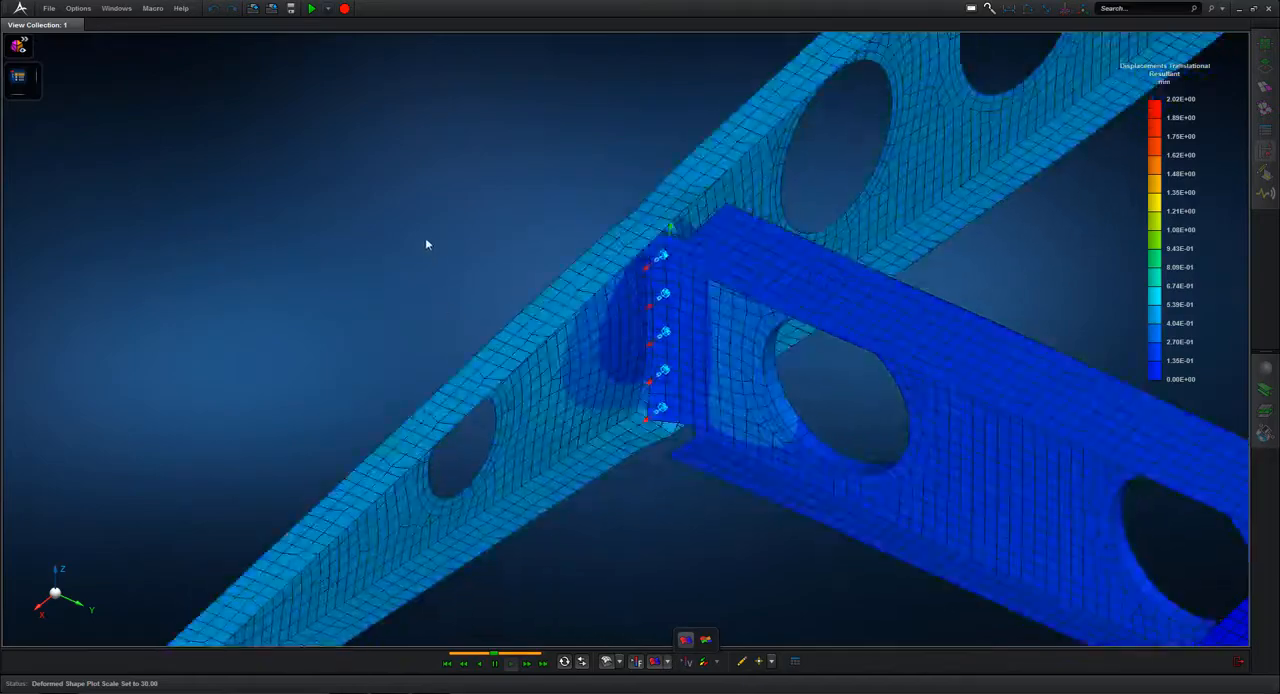
{"action": "middle_click_drag", "start_coordinate": [425, 238], "coordinate": [360, 260]}
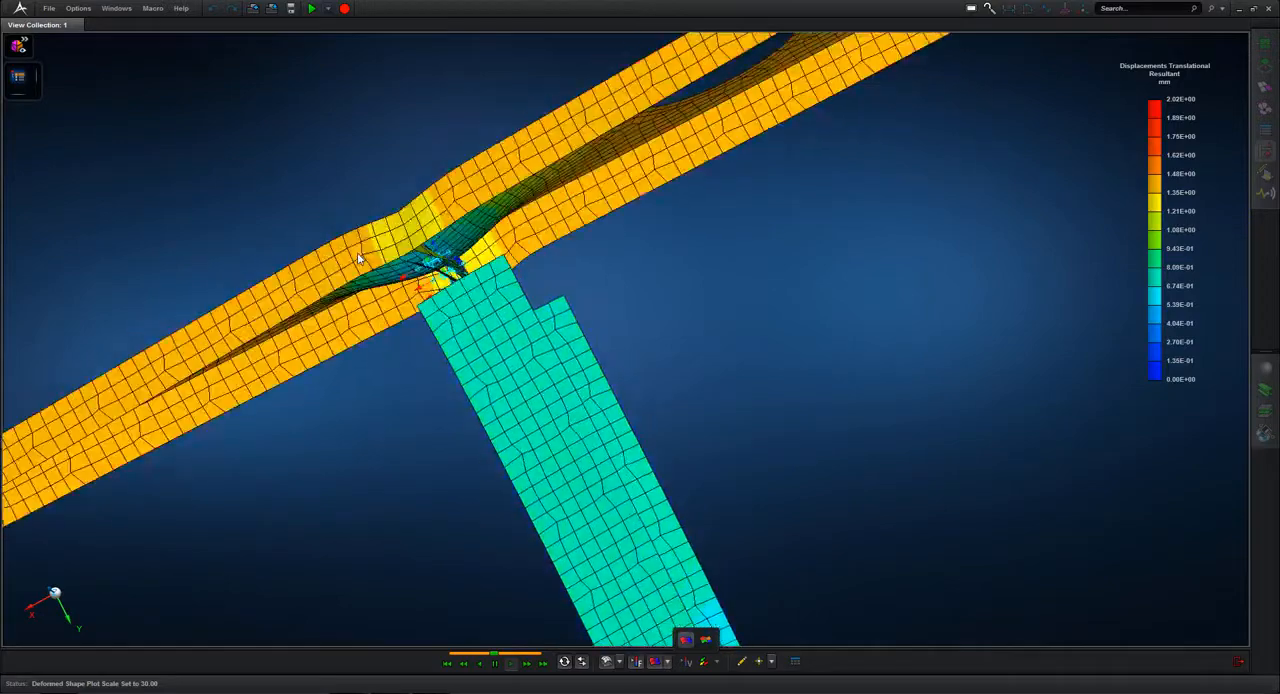
{"action": "key", "text": "f"}
{"action": "middle_click_drag", "start_coordinate": [441, 423], "coordinate": [463, 381]}
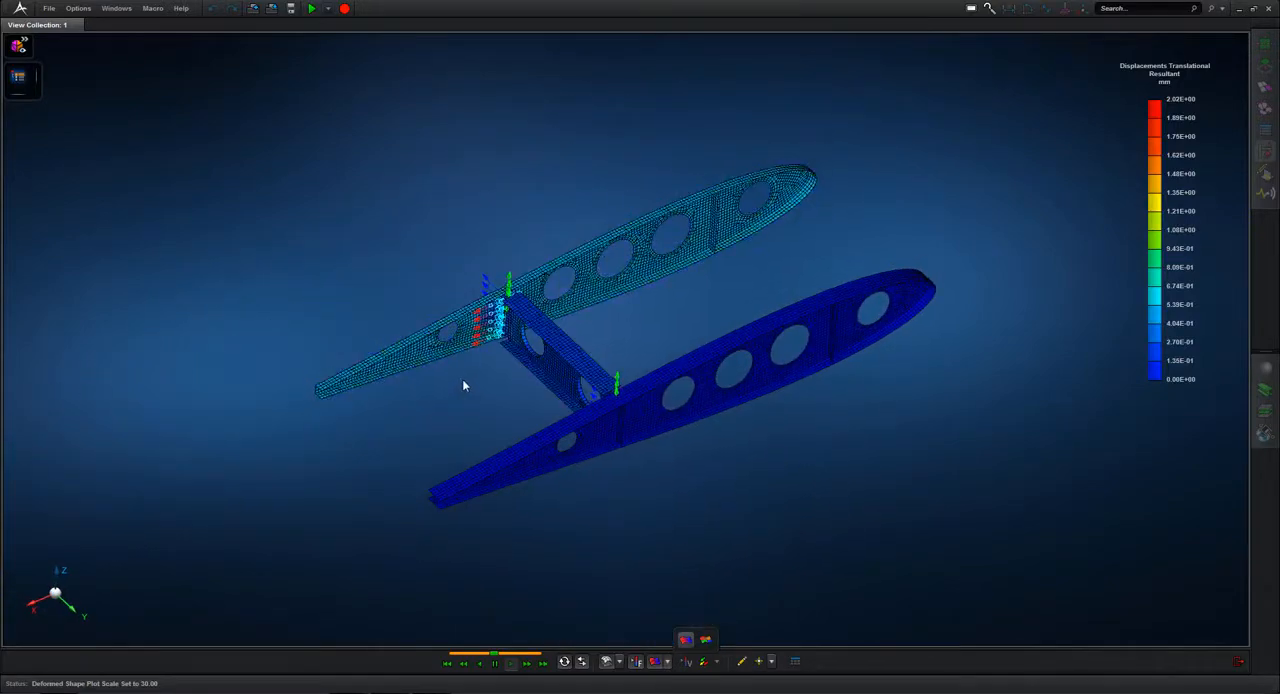
Step: Hide the displacement fringe plot and the deformed shape plot
{"action": "left_click", "coordinate": [685, 641]}
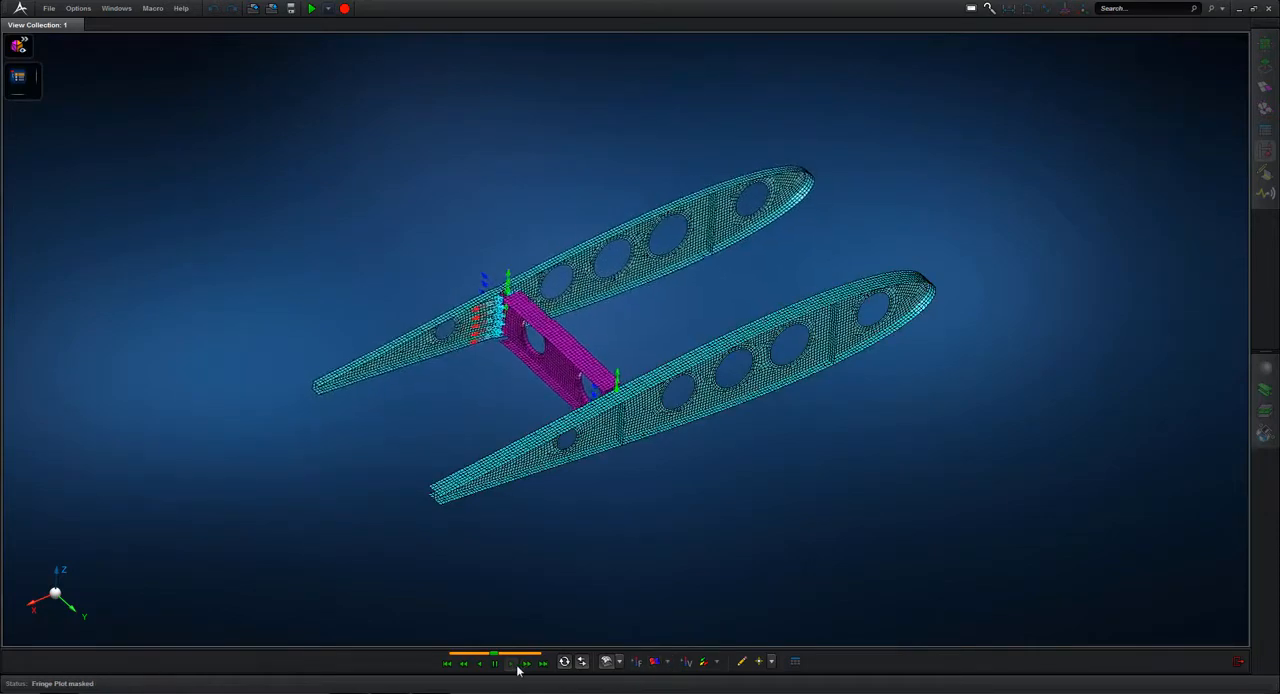
{"action": "left_click", "coordinate": [607, 664]}
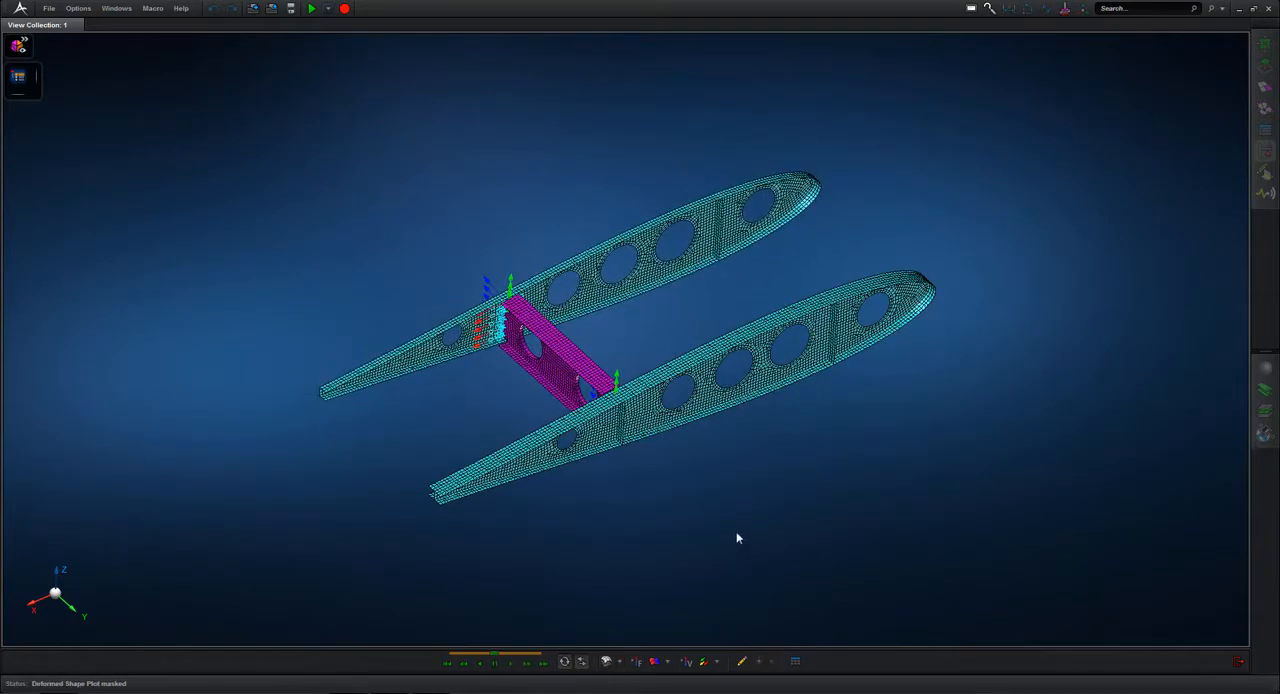
{"action": "mouse_move", "coordinate": [725, 528]}
{"action": "middle_mouse_down"}
{"action": "mouse_move", "coordinate": [736, 506]}
{"action": "mouse_move", "coordinate": [727, 534]}
{"action": "middle_mouse_up"}
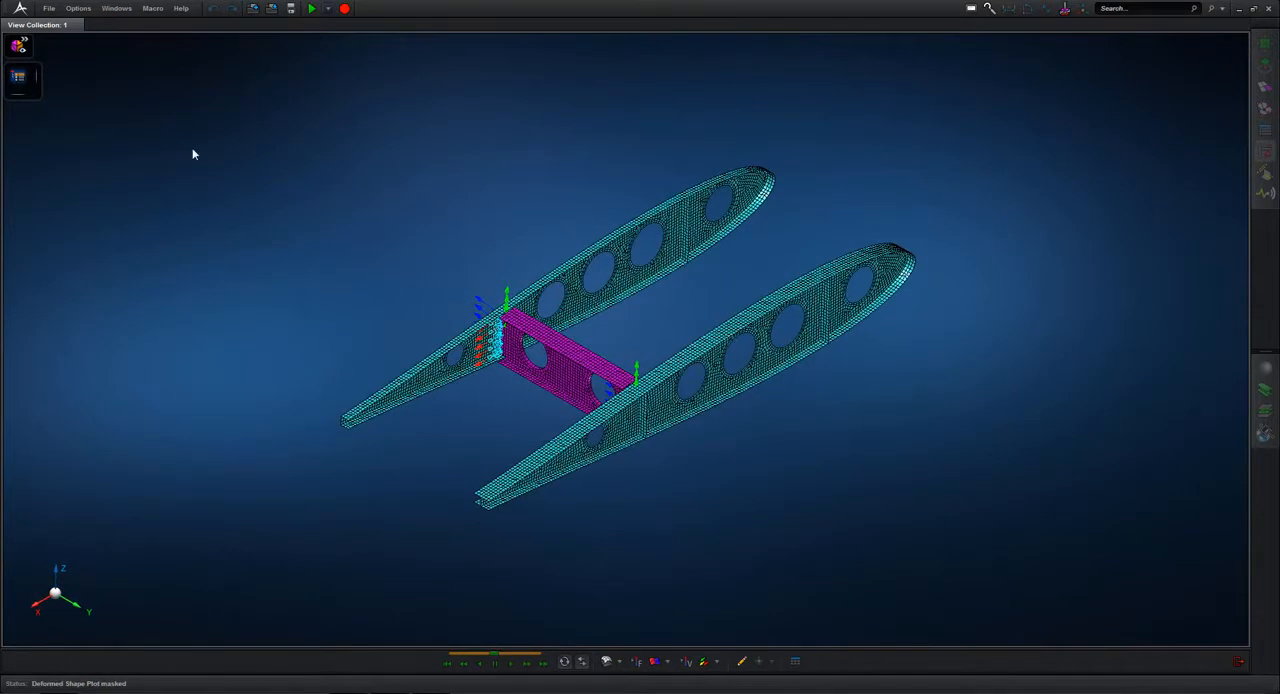
Step: Open the post-processing model tree and make Connectors the current entity for results
{"action": "left_click", "coordinate": [20, 80]}
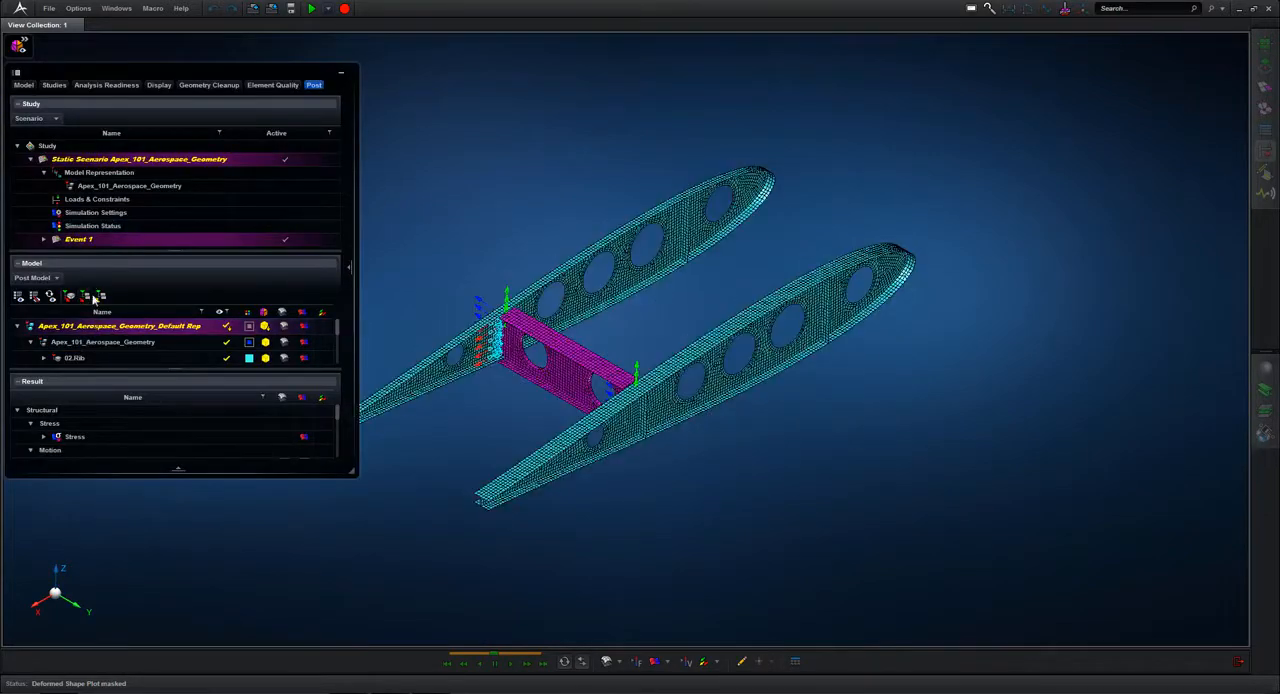
{"action": "scroll", "coordinate": [339, 329], "scroll_direction": "down", "scroll_amount": 3}
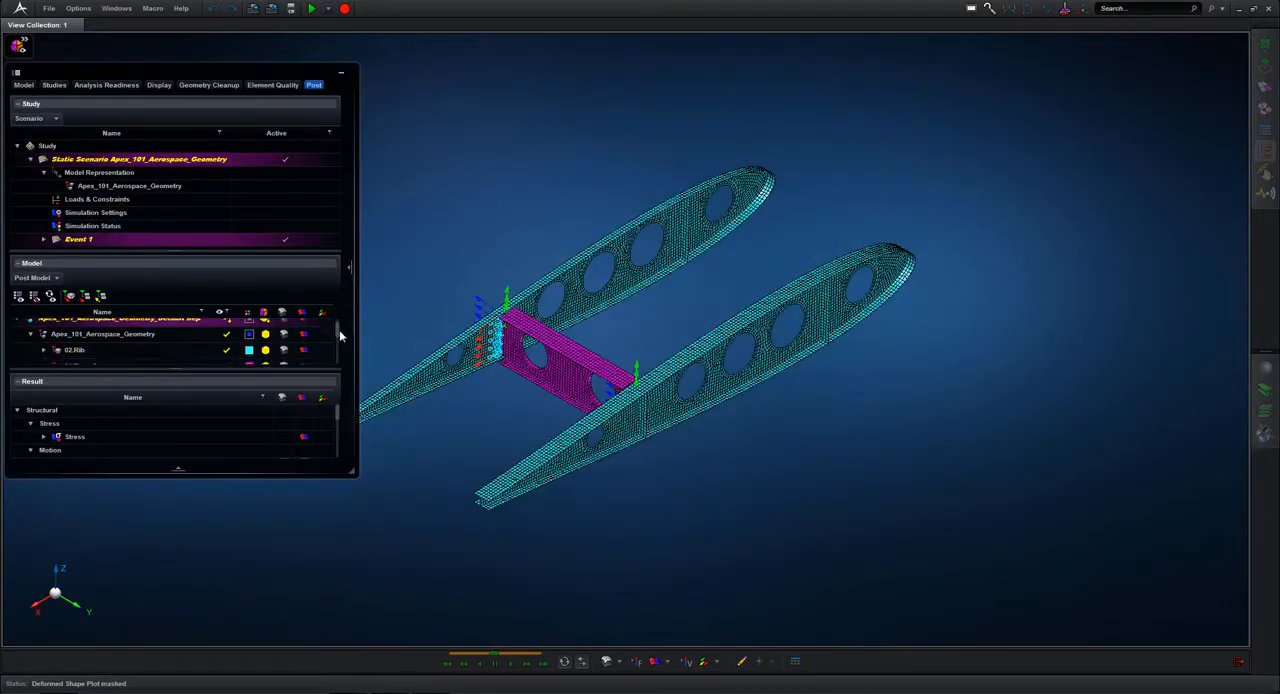
{"action": "left_click_drag", "start_coordinate": [339, 341], "coordinate": [339, 345]}
{"action": "left_click", "coordinate": [82, 338]}
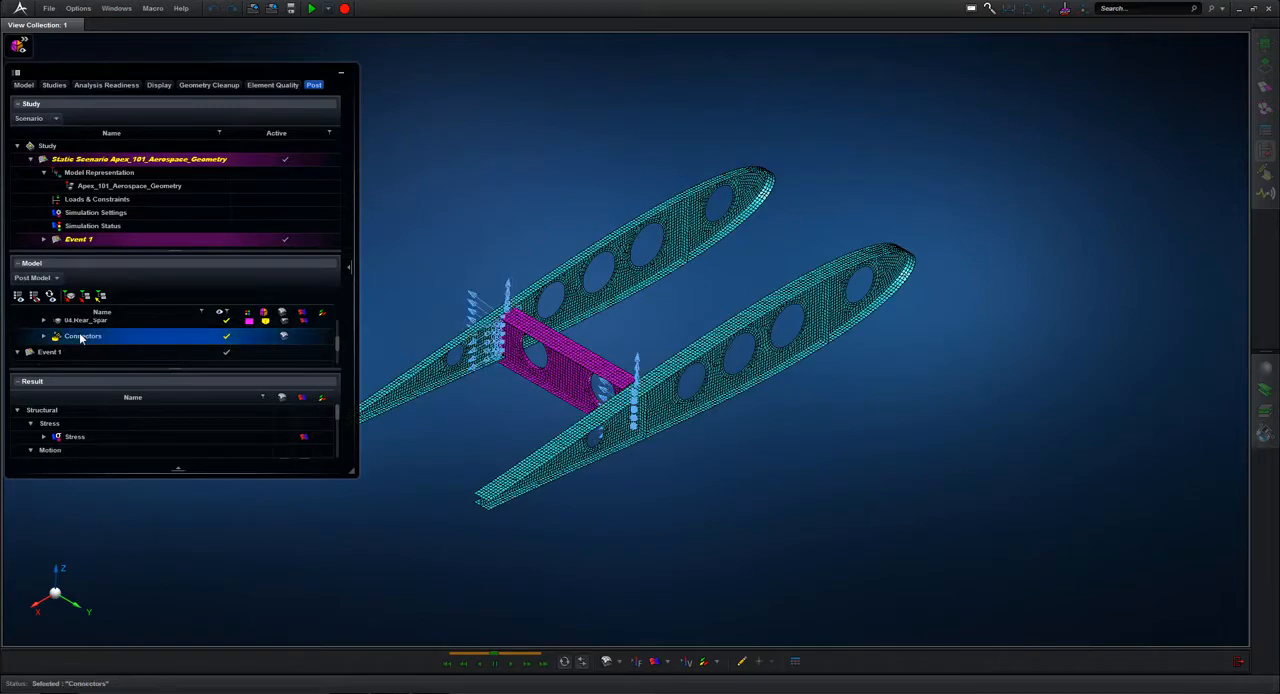
{"action": "right_click", "coordinate": [82, 338]}
{"action": "left_click", "coordinate": [52, 433]}
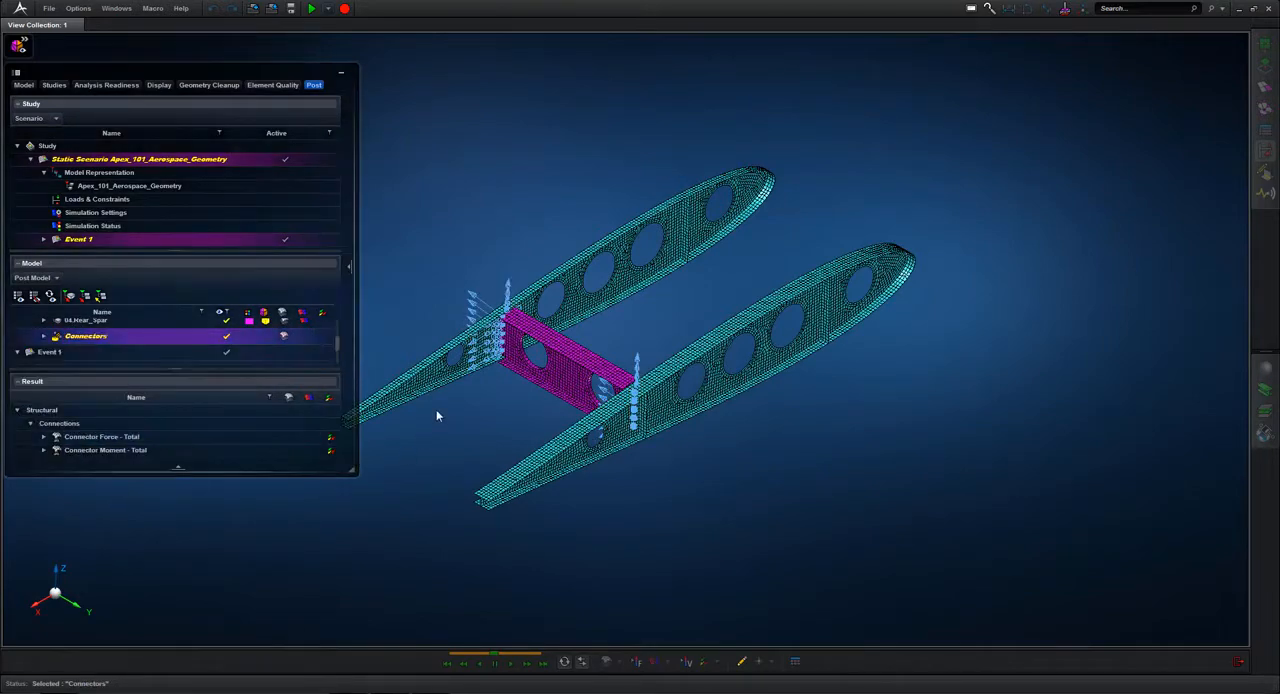
Step: Plot the Connector Force - Total result as vectors on the fasteners and restrict the plot to its Z-Component
{"action": "left_click", "coordinate": [436, 410]}
{"action": "right_click_drag", "start_coordinate": [436, 410], "coordinate": [632, 415]}
{"action": "scroll", "coordinate": [630, 420], "scroll_direction": "up", "scroll_amount": 3}
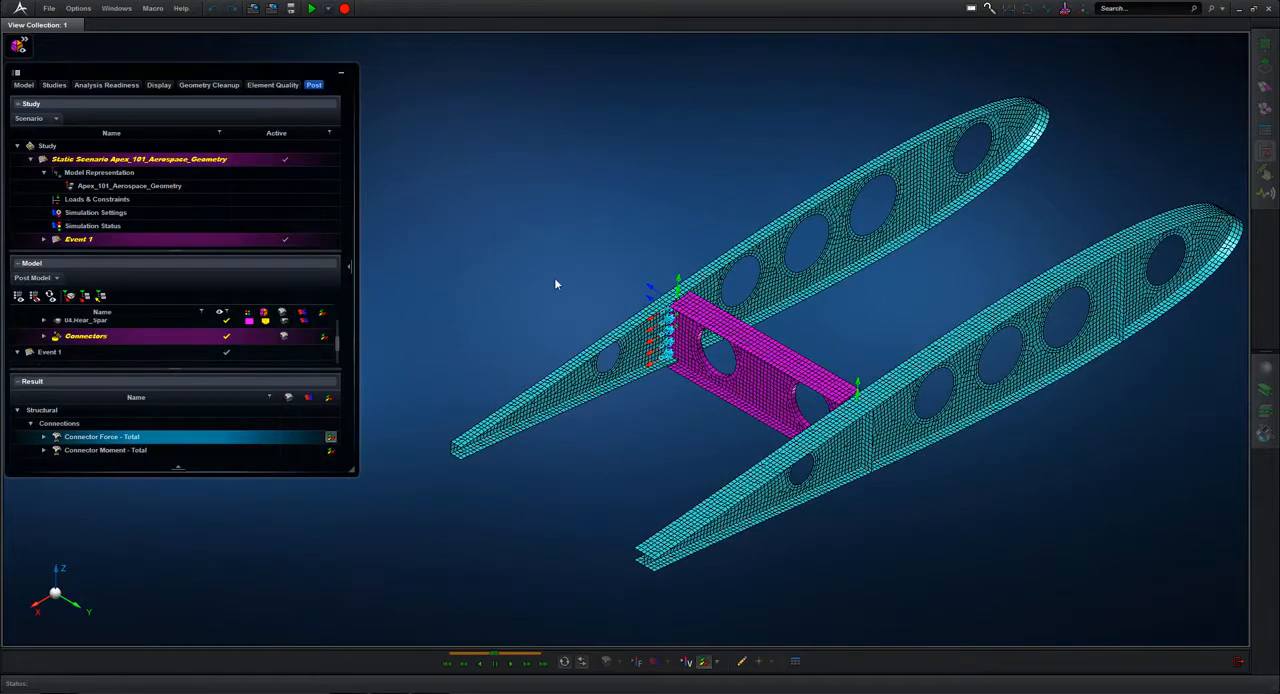
{"action": "right_click_drag", "start_coordinate": [590, 245], "coordinate": [471, 203]}
{"action": "scroll", "coordinate": [471, 203], "scroll_direction": "down", "scroll_amount": 3}
{"action": "scroll", "coordinate": [480, 250], "scroll_direction": "up", "scroll_amount": 1}
{"action": "middle_click_drag", "start_coordinate": [483, 264], "coordinate": [690, 419]}
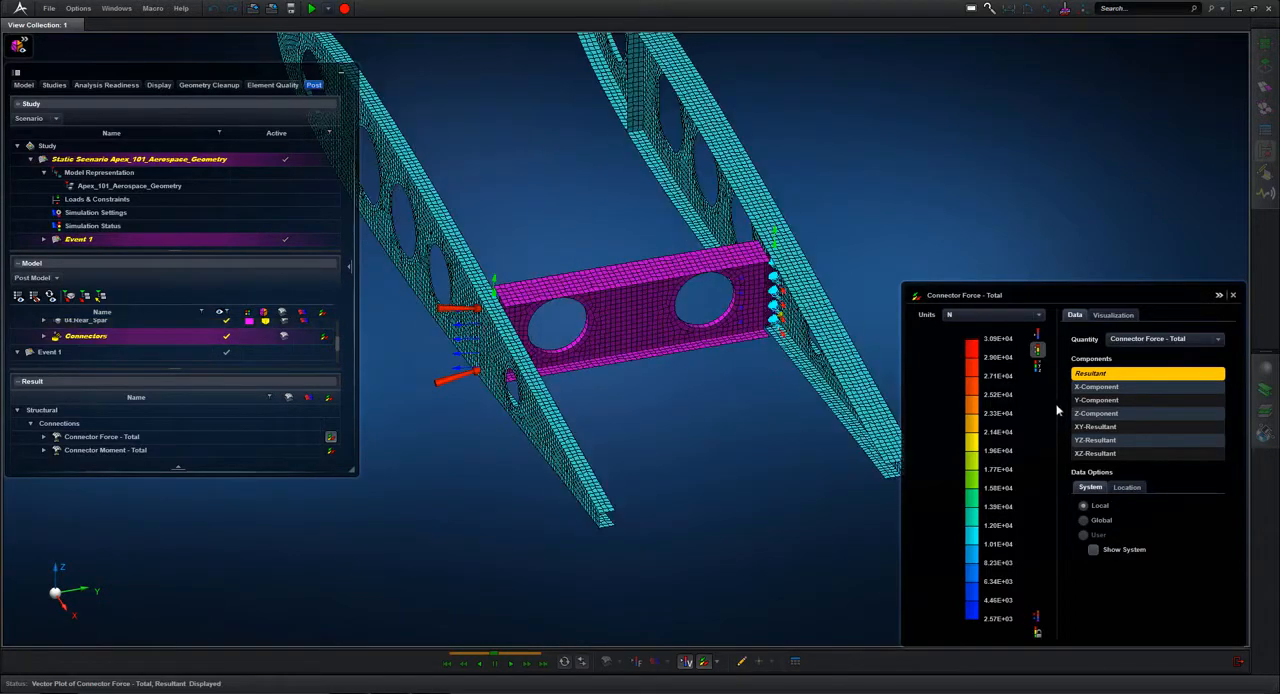
{"action": "left_click", "coordinate": [1104, 414]}
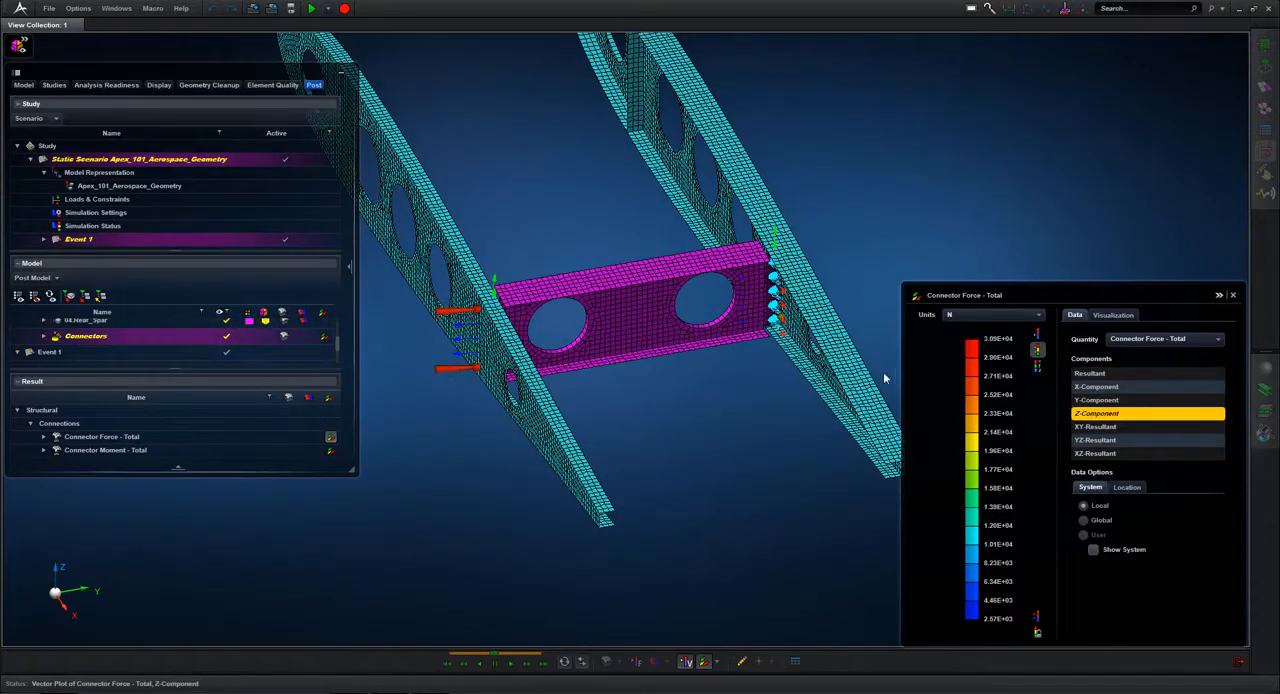
{"action": "middle_click_drag", "start_coordinate": [855, 254], "coordinate": [800, 245]}
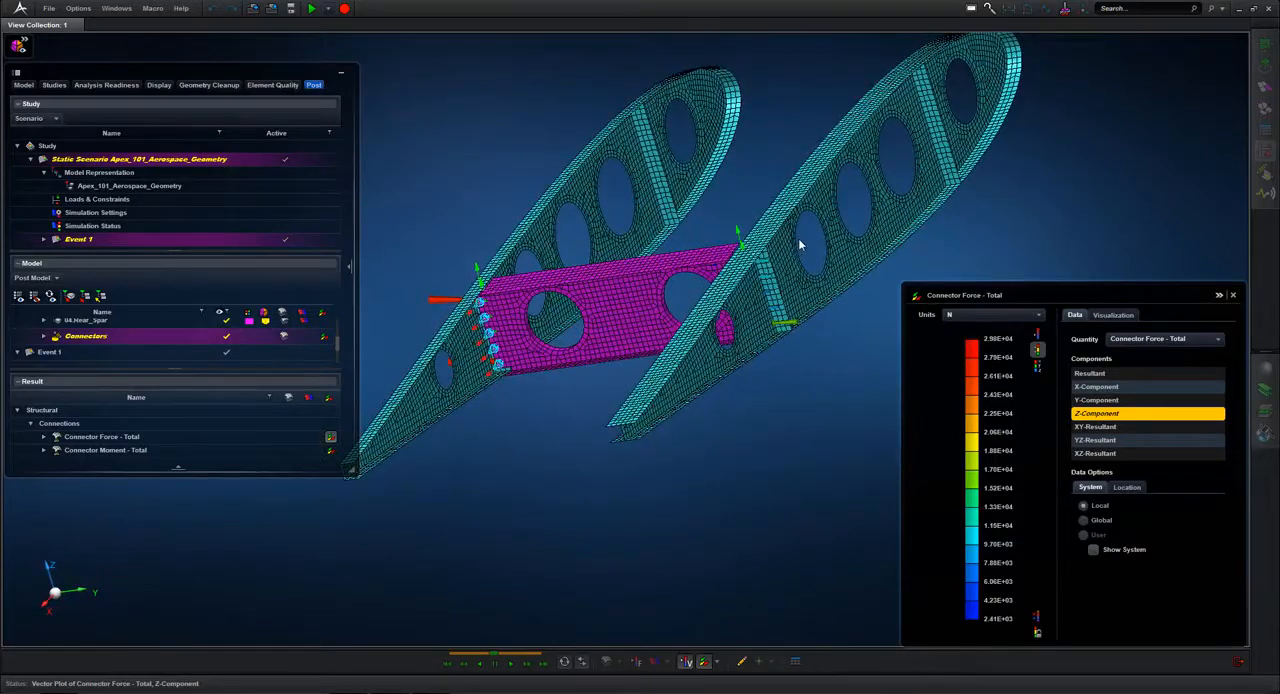
Step: Animate the connector force vectors and set the arrow size to scale with the force magnitude
{"action": "left_click", "coordinate": [1114, 315]}
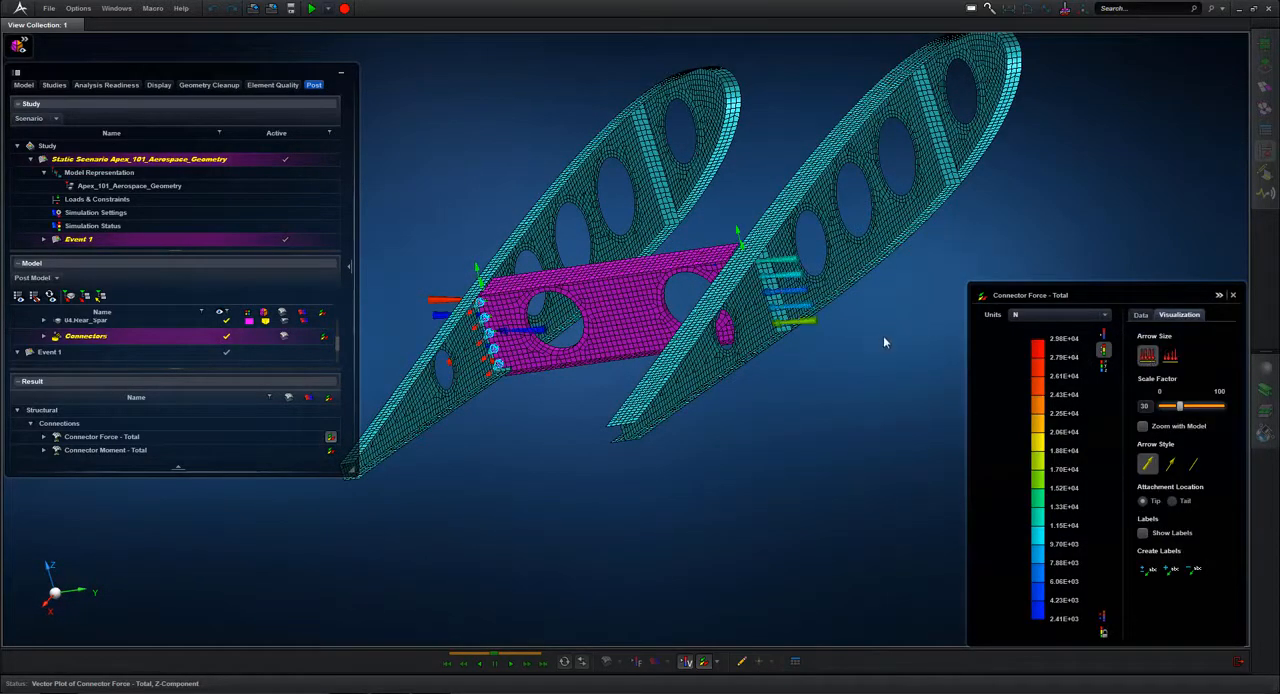
{"action": "mouse_move", "coordinate": [883, 335]}
{"action": "middle_mouse_down"}
{"action": "mouse_move", "coordinate": [924, 324]}
{"action": "mouse_move", "coordinate": [879, 331]}
{"action": "mouse_move", "coordinate": [884, 343]}
{"action": "middle_mouse_up"}
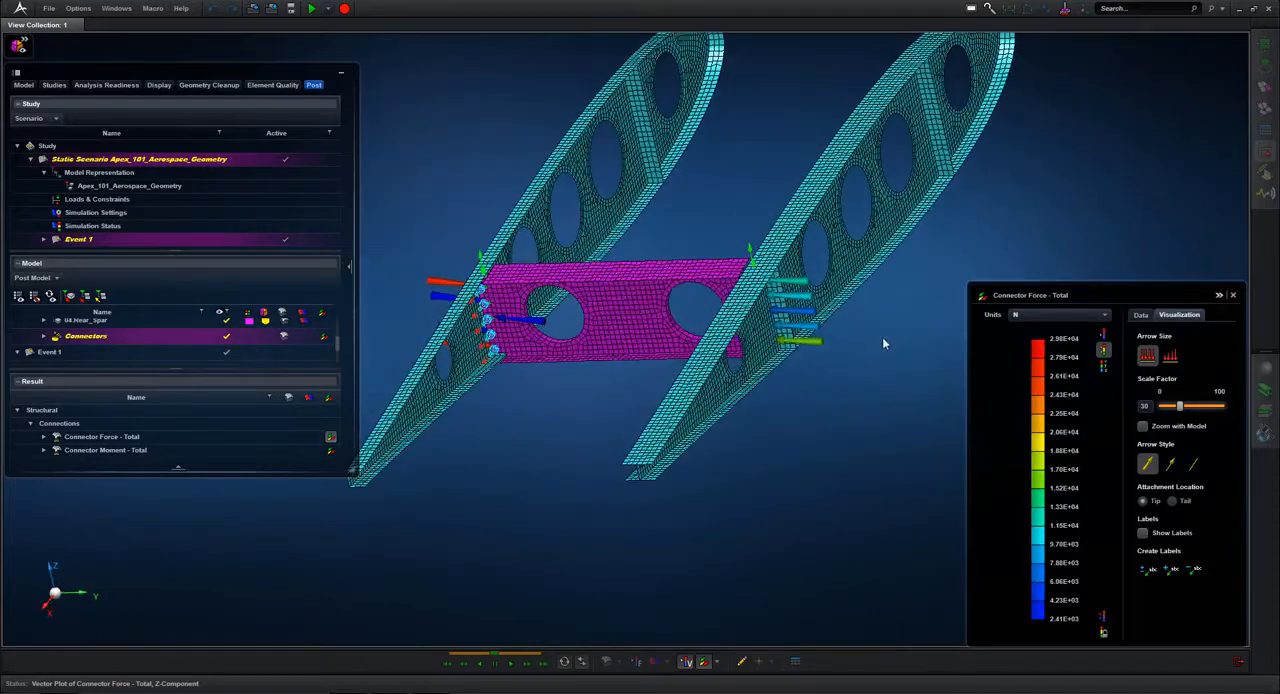
{"action": "left_click", "coordinate": [507, 662]}
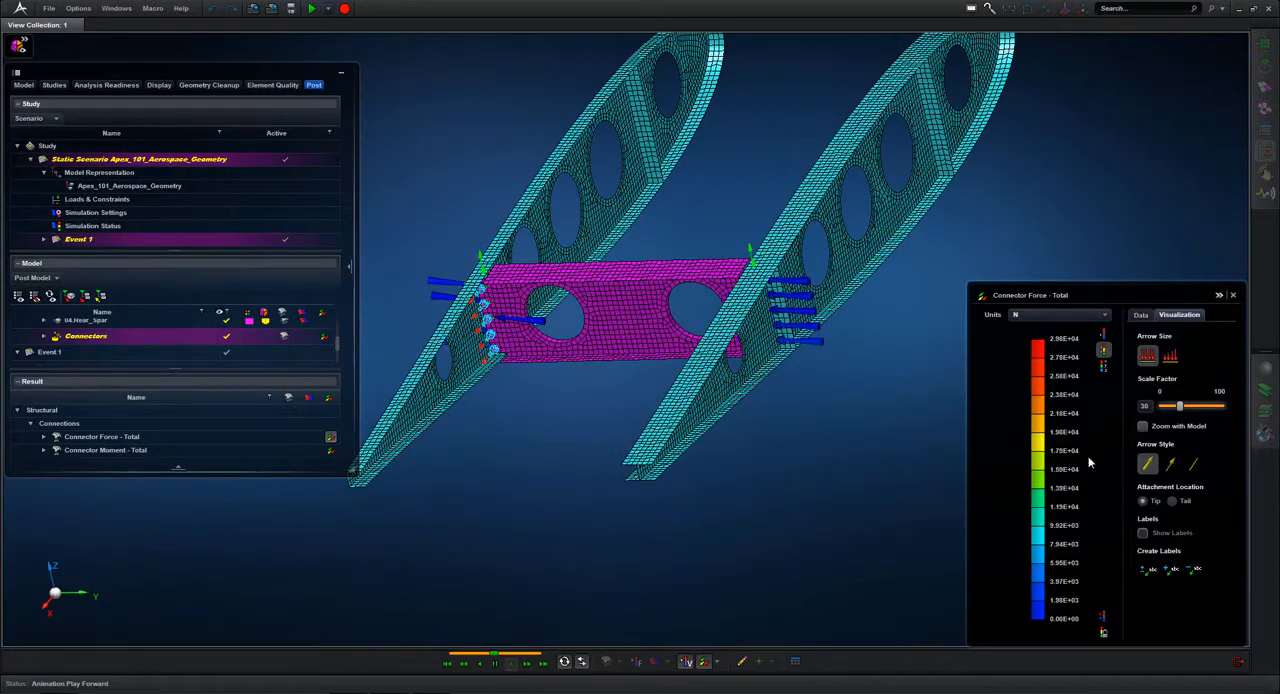
{"action": "left_click", "coordinate": [1170, 358]}
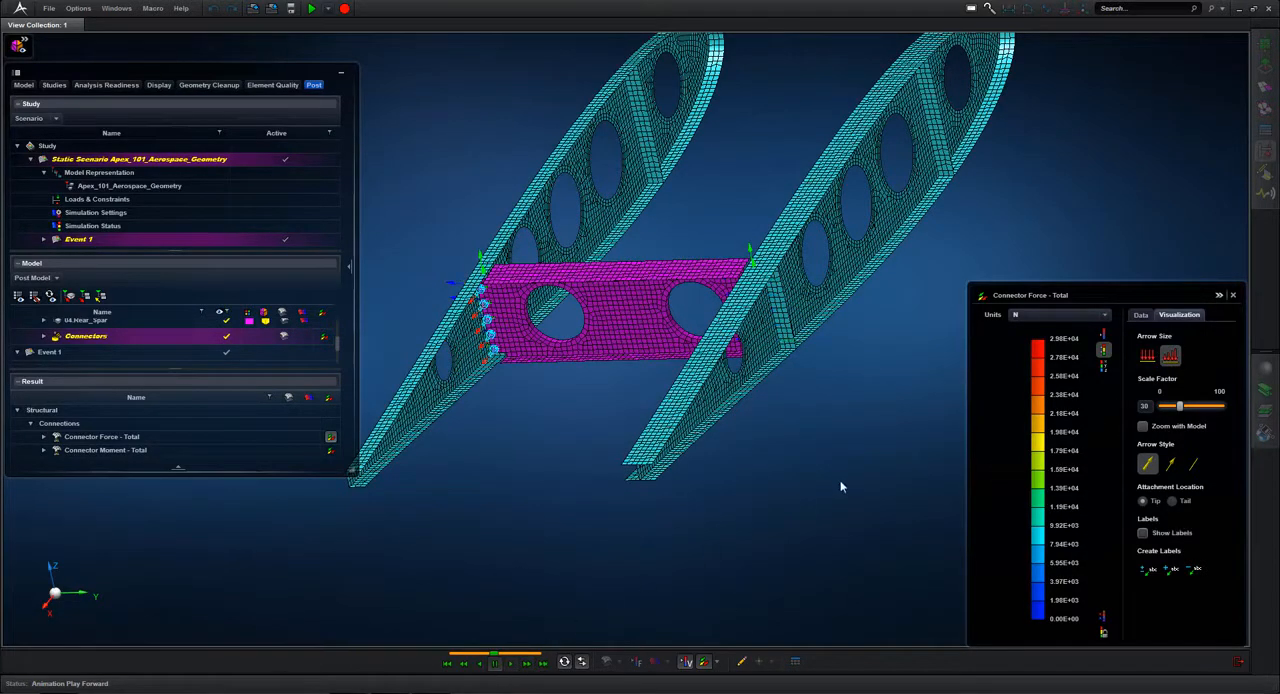
Step: Unmask the connector force vectors and view them on both ends of the rear spar
{"action": "left_click", "coordinate": [705, 662]}
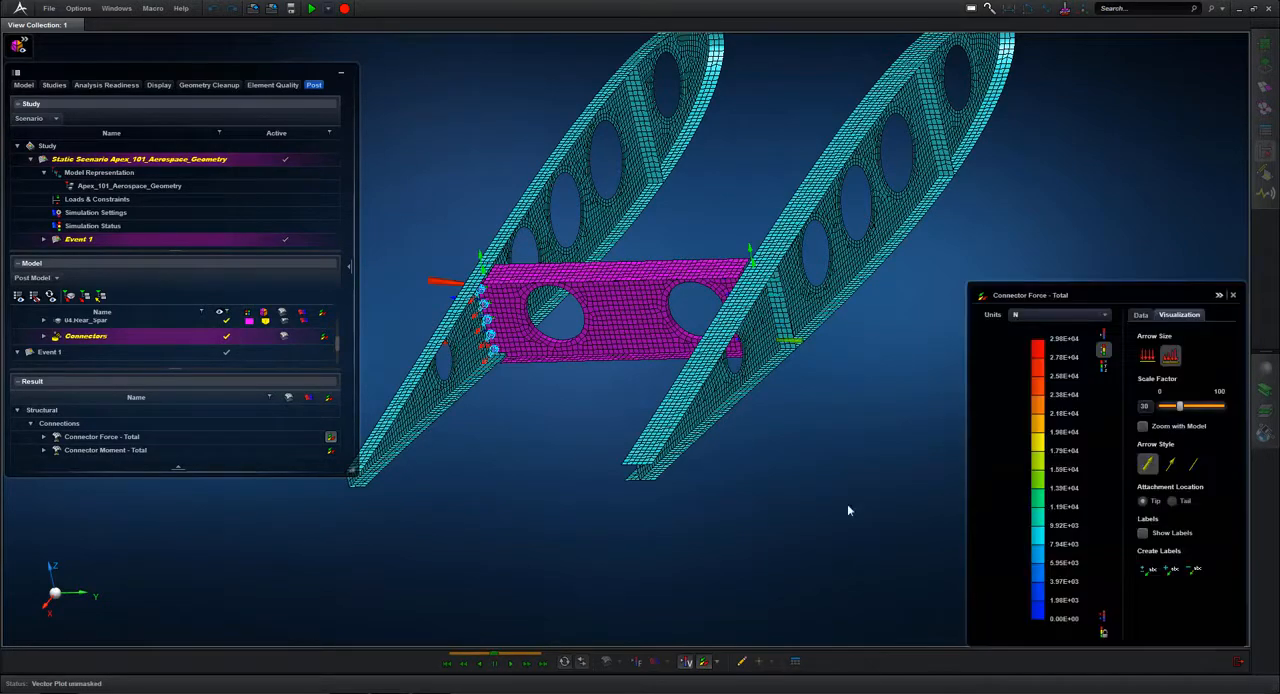
{"action": "scroll", "coordinate": [911, 422], "scroll_direction": "down", "scroll_amount": 4}
{"action": "middle_click_drag", "start_coordinate": [882, 438], "coordinate": [857, 374]}
{"action": "scroll", "coordinate": [845, 431], "scroll_direction": "up", "scroll_amount": 4}
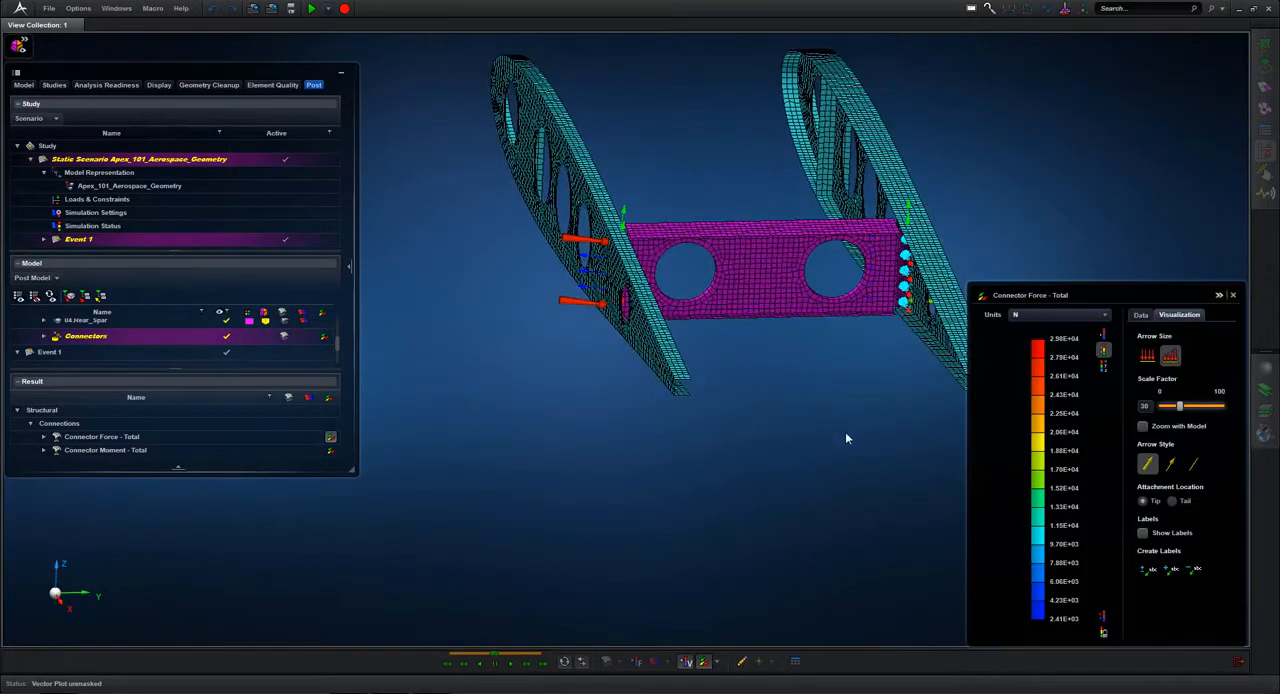
{"action": "middle_click_drag", "start_coordinate": [845, 431], "coordinate": [778, 388]}
Step: Display the parts without element edges and probe the value of a connector force vector on the near rib
{"action": "left_click", "coordinate": [19, 46]}
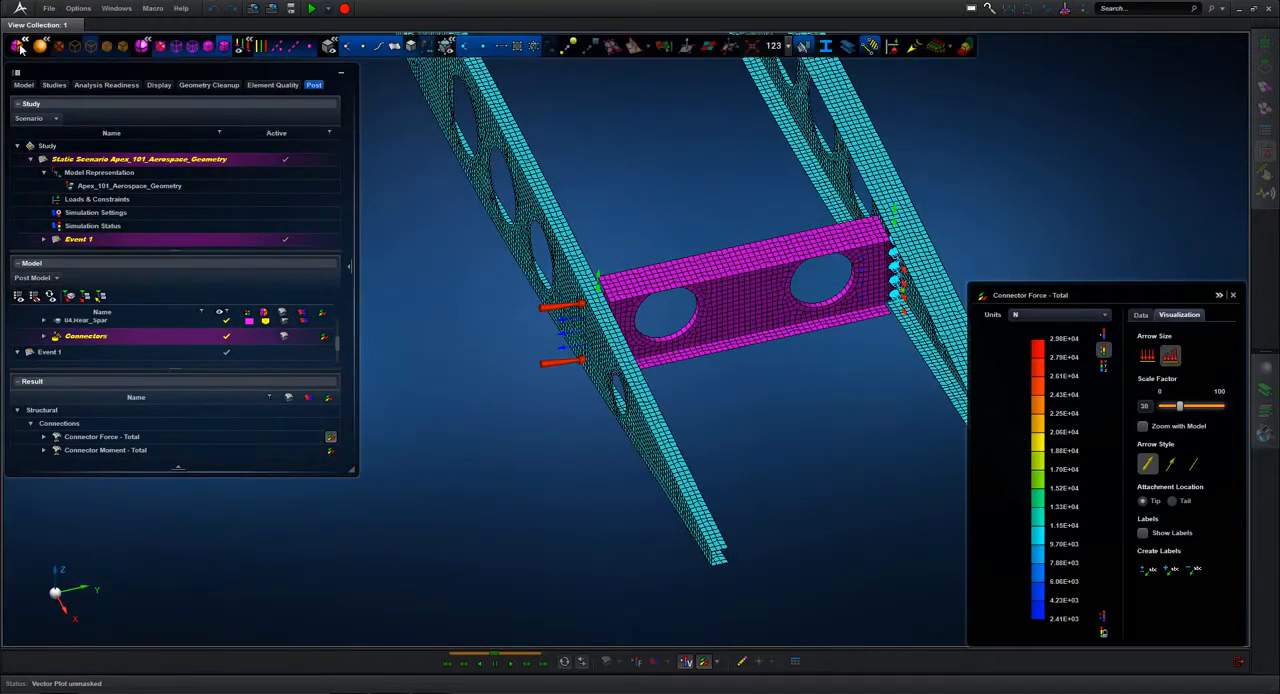
{"action": "left_click", "coordinate": [161, 47]}
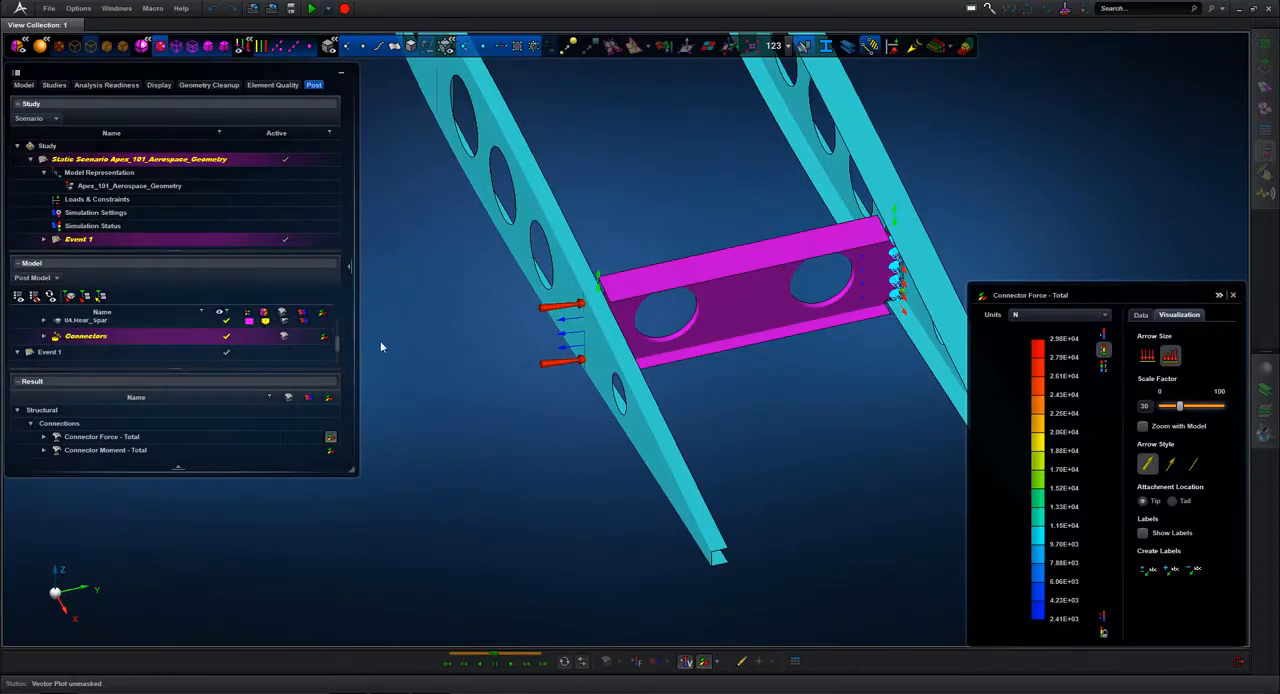
{"action": "middle_click_drag", "start_coordinate": [380, 347], "coordinate": [550, 502]}
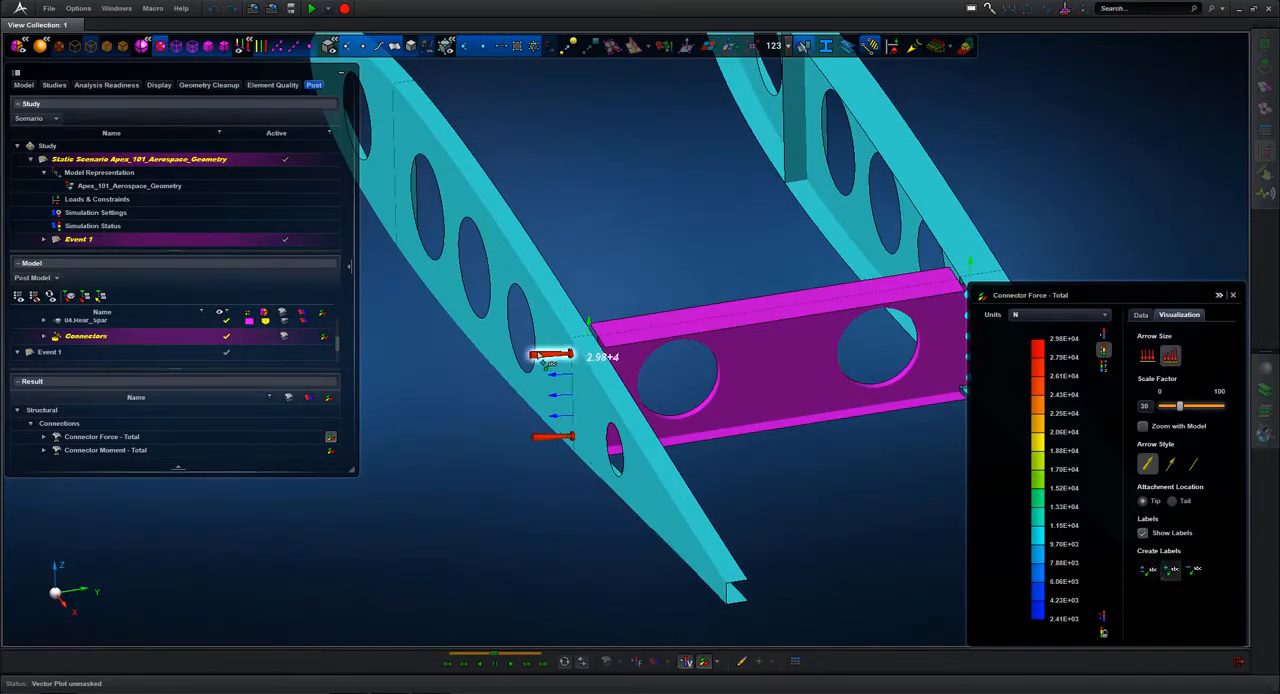
{"action": "middle_click_drag", "start_coordinate": [713, 455], "coordinate": [757, 517]}
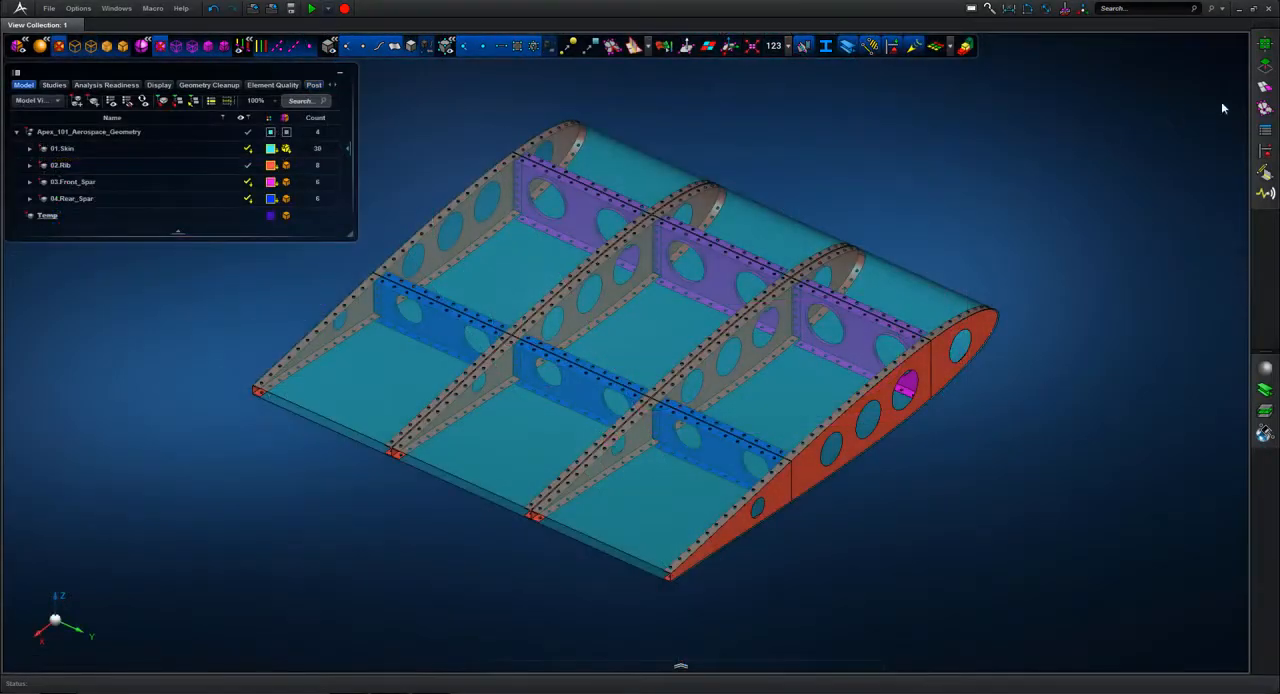
Step: Surface-mesh all skin, rib and spar parts of the wing section with a 5 mm mesh size and the Auto method
{"action": "left_click", "coordinate": [1265, 88]}
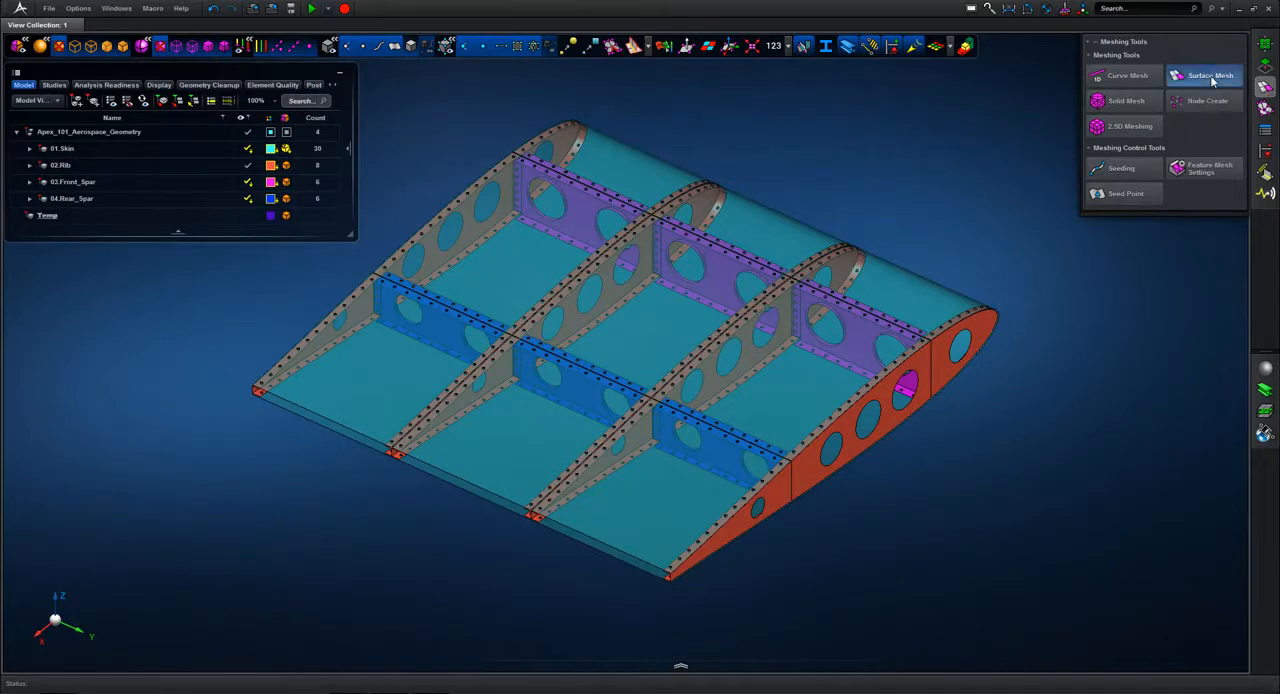
{"action": "left_click", "coordinate": [1210, 77]}
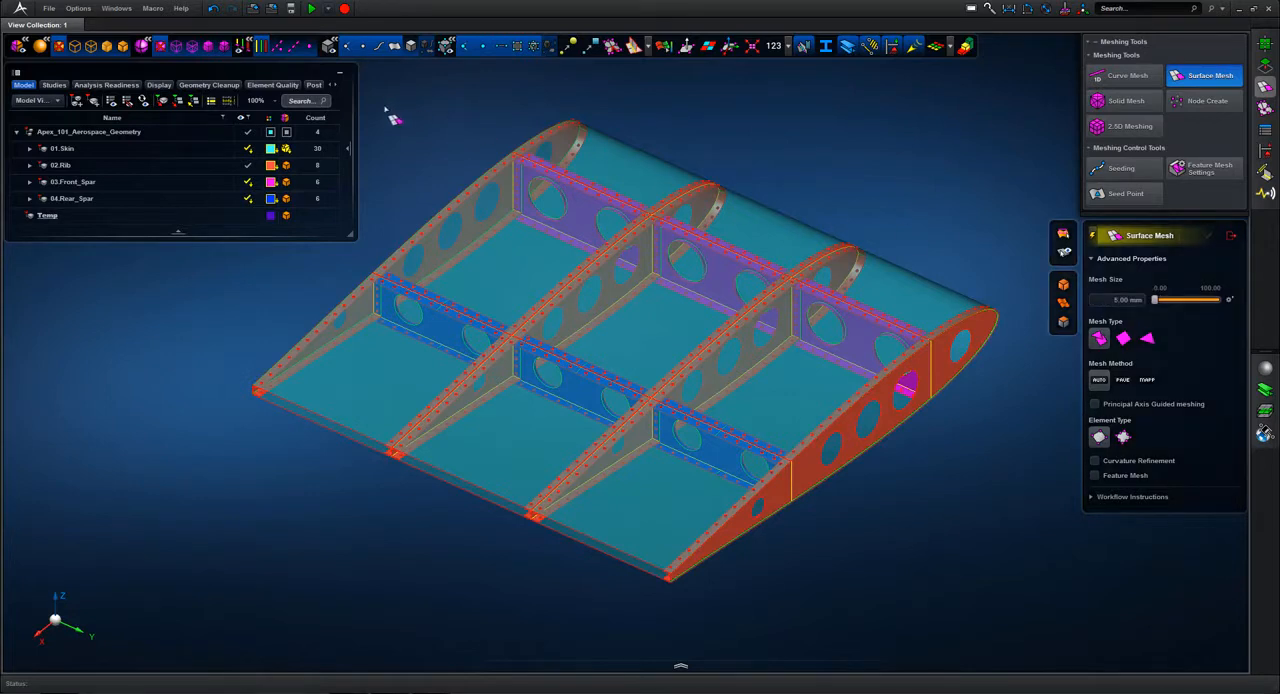
{"action": "left_click_drag", "start_coordinate": [550, 420], "coordinate": [981, 652]}
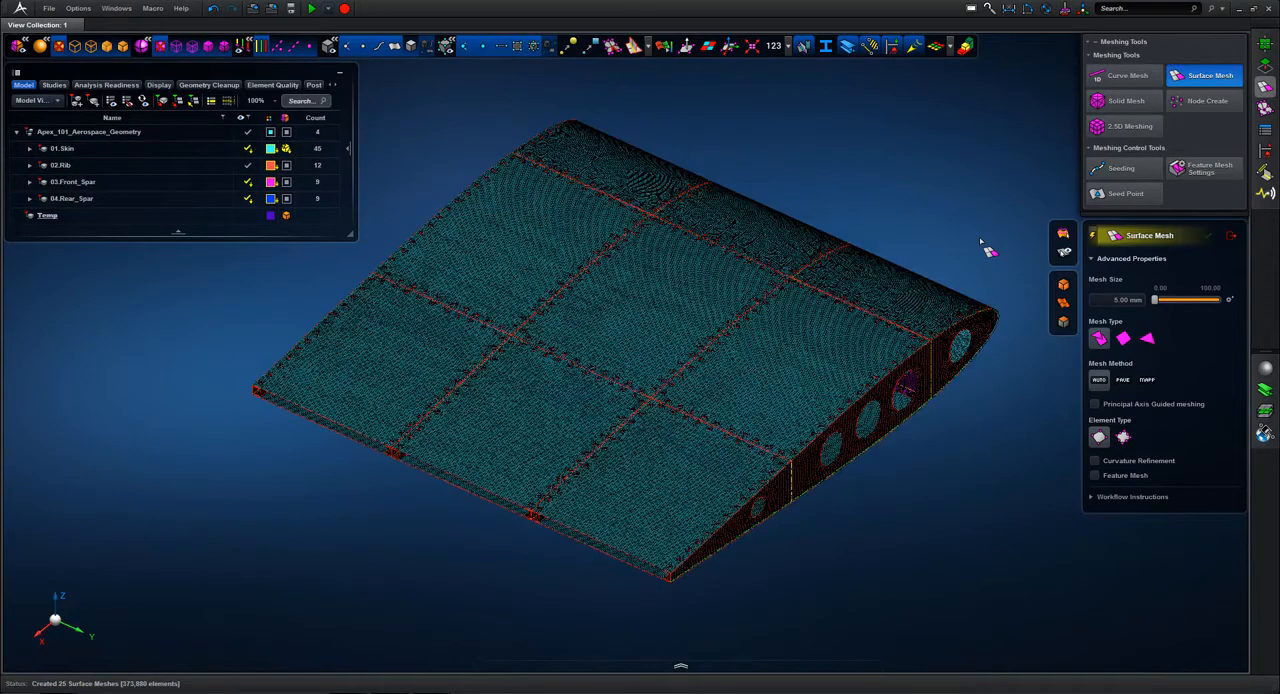
{"action": "left_click", "coordinate": [1234, 237]}
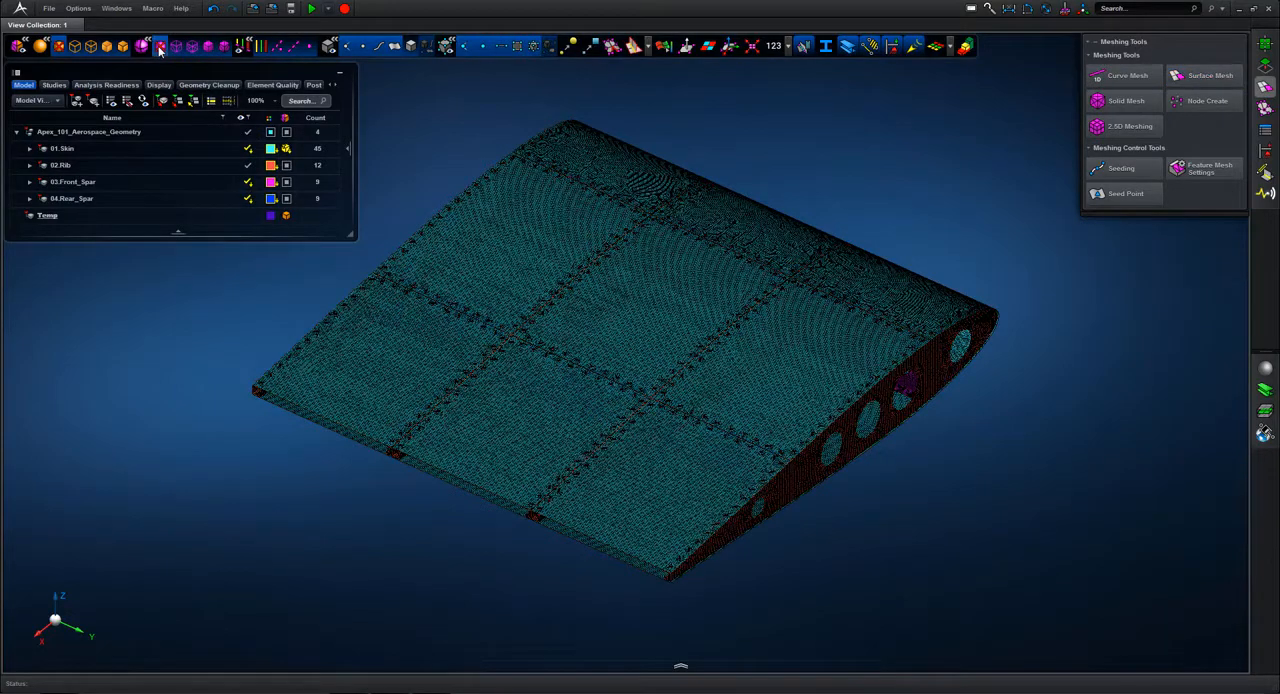
Step: Hide the 01.Skin part of the meshed wing assembly
{"action": "left_click_drag", "start_coordinate": [1016, 278], "coordinate": [870, 398]}
{"action": "mouse_move", "coordinate": [867, 343]}
{"action": "middle_mouse_down"}
{"action": "mouse_move", "coordinate": [949, 363]}
{"action": "mouse_move", "coordinate": [888, 351]}
{"action": "mouse_move", "coordinate": [858, 325]}
{"action": "middle_mouse_up"}
{"action": "key", "text": "f"}
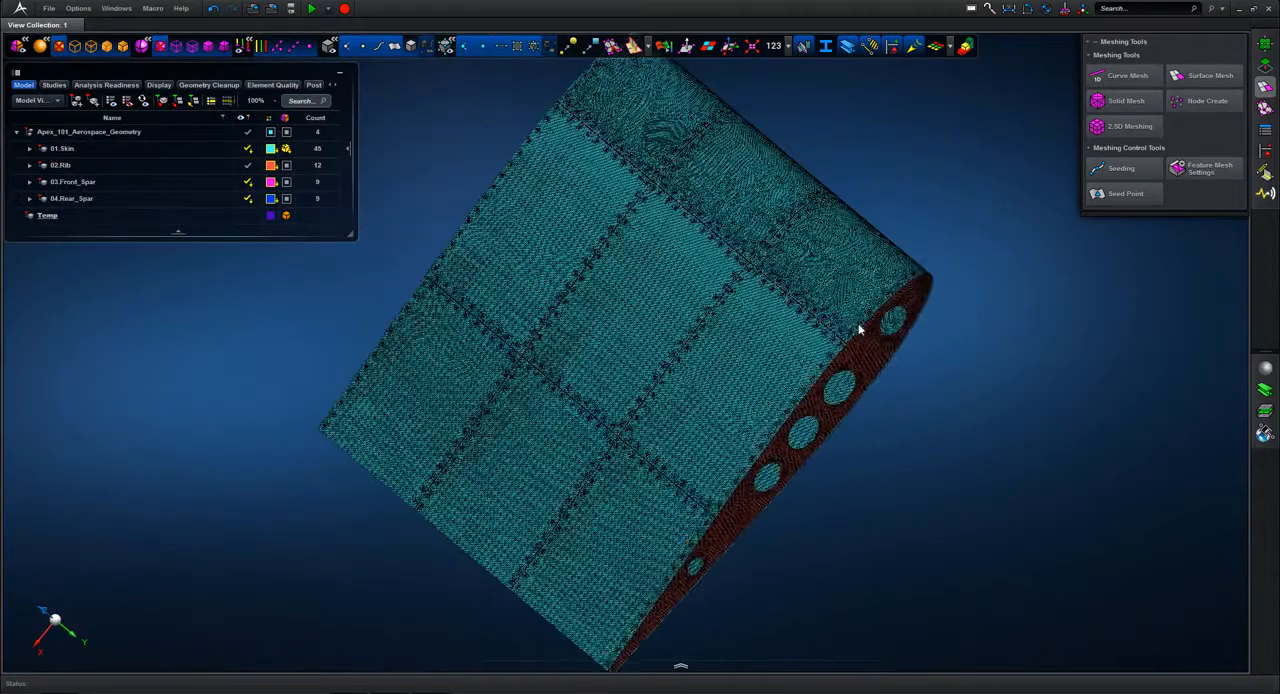
{"action": "left_click_drag", "start_coordinate": [787, 295], "coordinate": [869, 377]}
{"action": "middle_click_drag", "start_coordinate": [872, 337], "coordinate": [904, 338]}
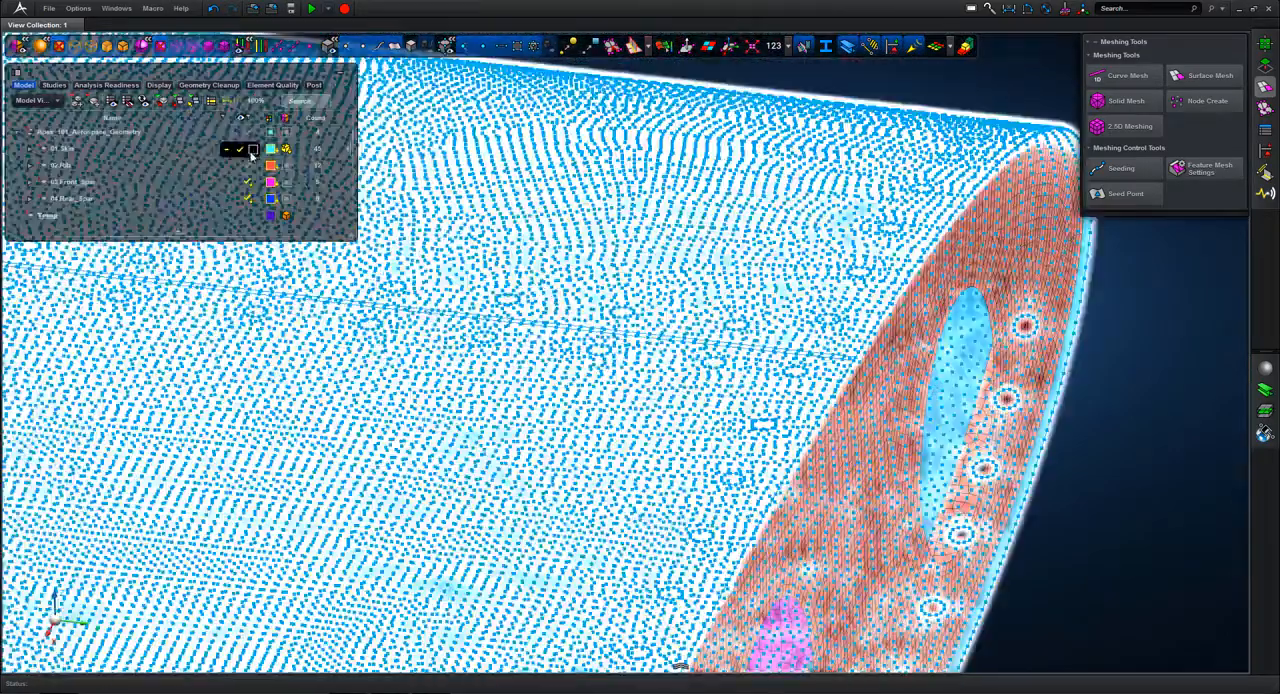
{"action": "left_click", "coordinate": [252, 150]}
Step: Examine the mesh around the fastener holes where the ribs meet the front spars
{"action": "middle_click_drag", "start_coordinate": [754, 249], "coordinate": [477, 197]}
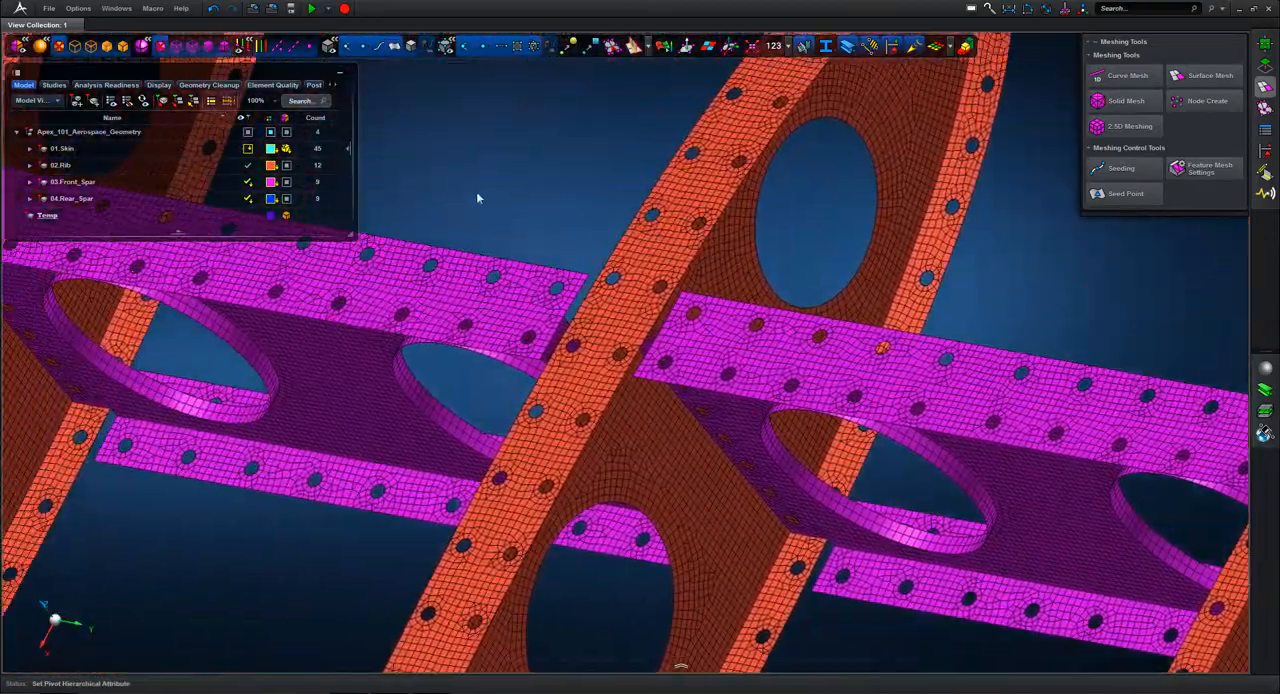
{"action": "middle_click_drag", "start_coordinate": [750, 450], "coordinate": [751, 451]}
{"action": "middle_click_drag", "start_coordinate": [530, 176], "coordinate": [550, 177]}
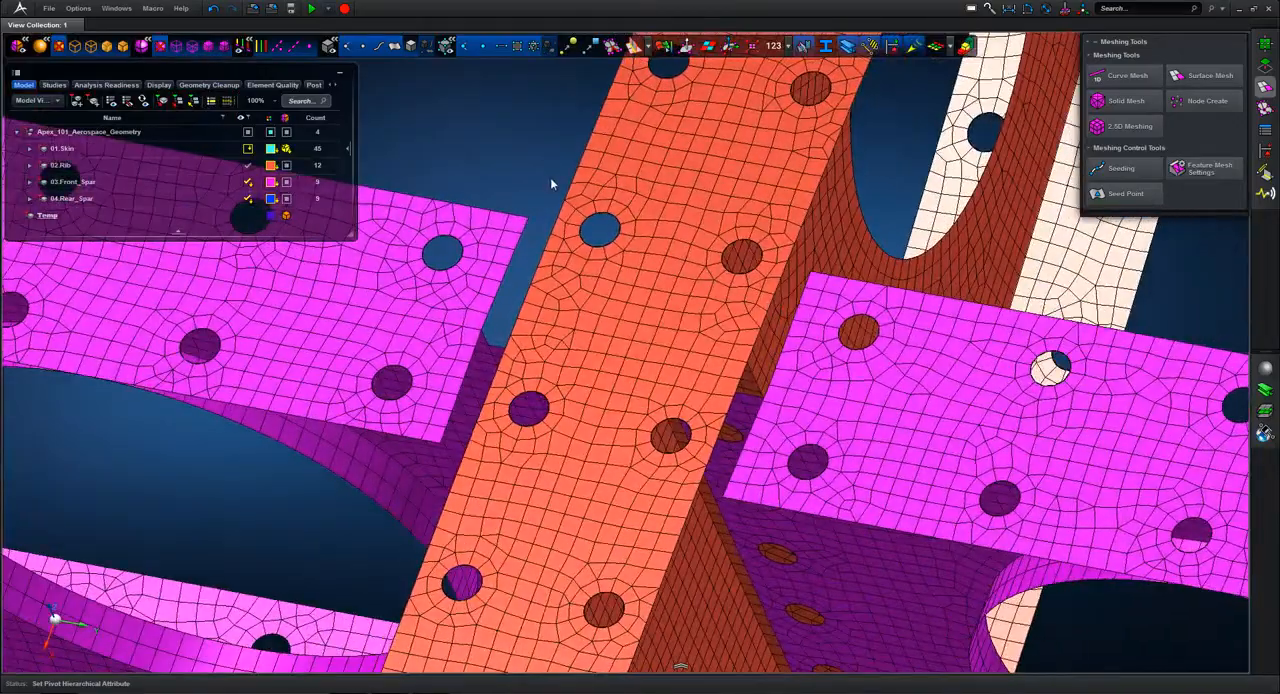
{"action": "scroll", "coordinate": [550, 172], "scroll_direction": "down", "scroll_amount": 3}
{"action": "middle_click_drag", "start_coordinate": [902, 524], "coordinate": [797, 263]}
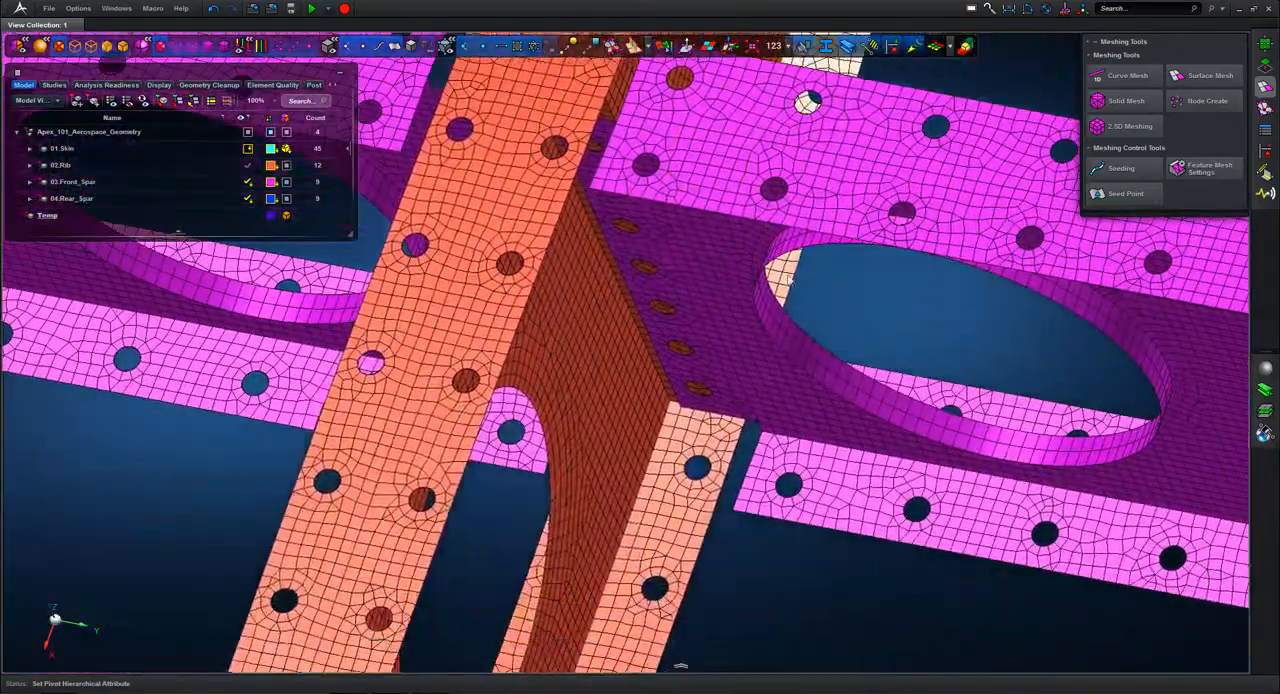
{"action": "middle_click_drag", "start_coordinate": [824, 512], "coordinate": [862, 497]}
{"action": "key", "text": "f"}
{"action": "middle_click_drag", "start_coordinate": [1055, 370], "coordinate": [950, 383]}
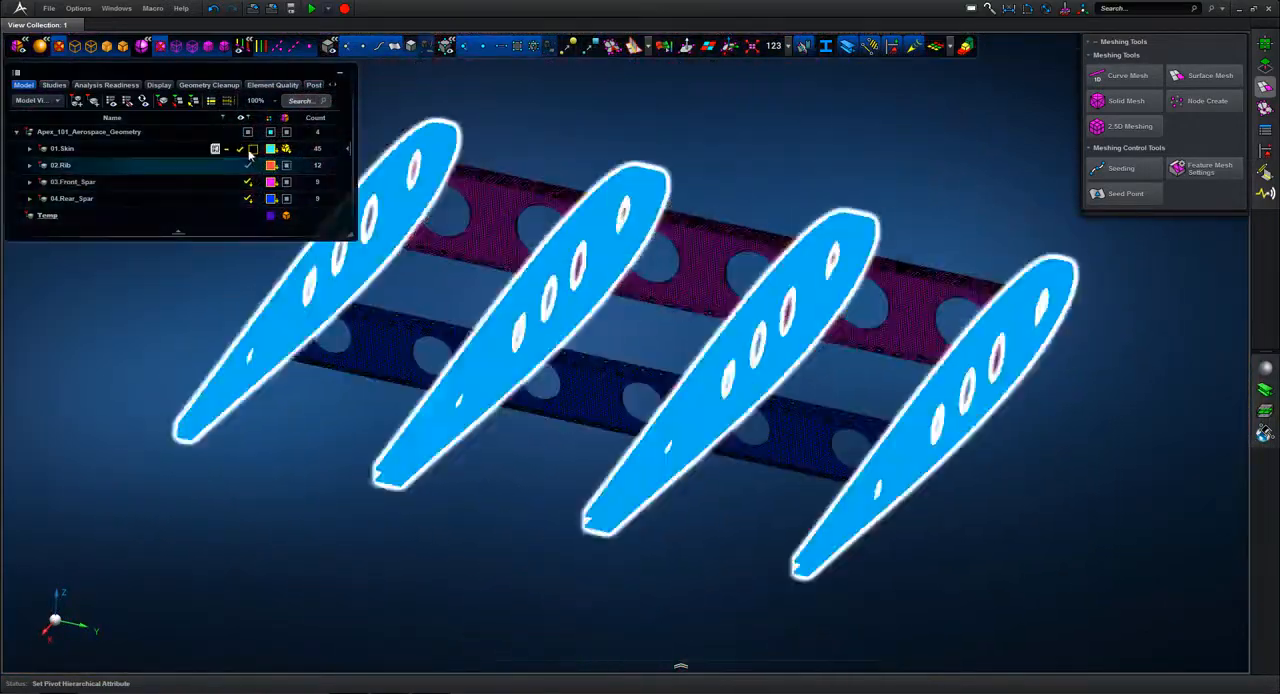
Step: Show the 01.Skin part again and change its colour to white
{"action": "left_click", "coordinate": [247, 149]}
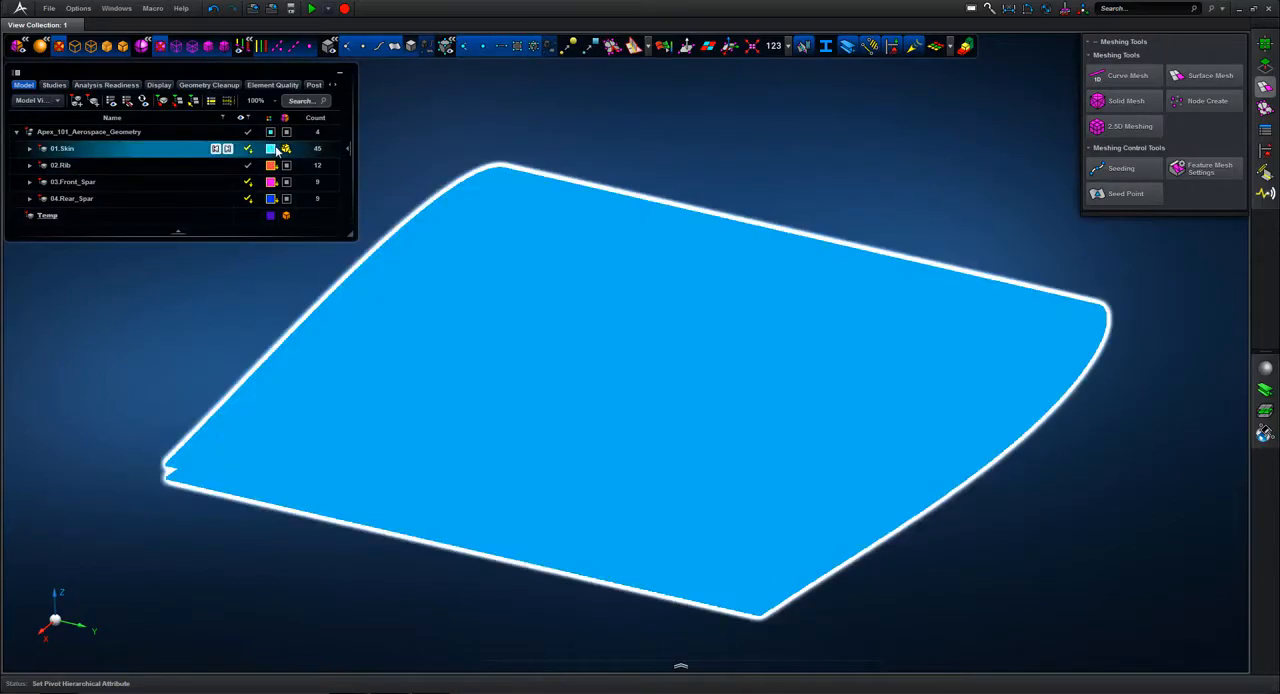
{"action": "left_click", "coordinate": [271, 148]}
{"action": "left_click", "coordinate": [287, 217]}
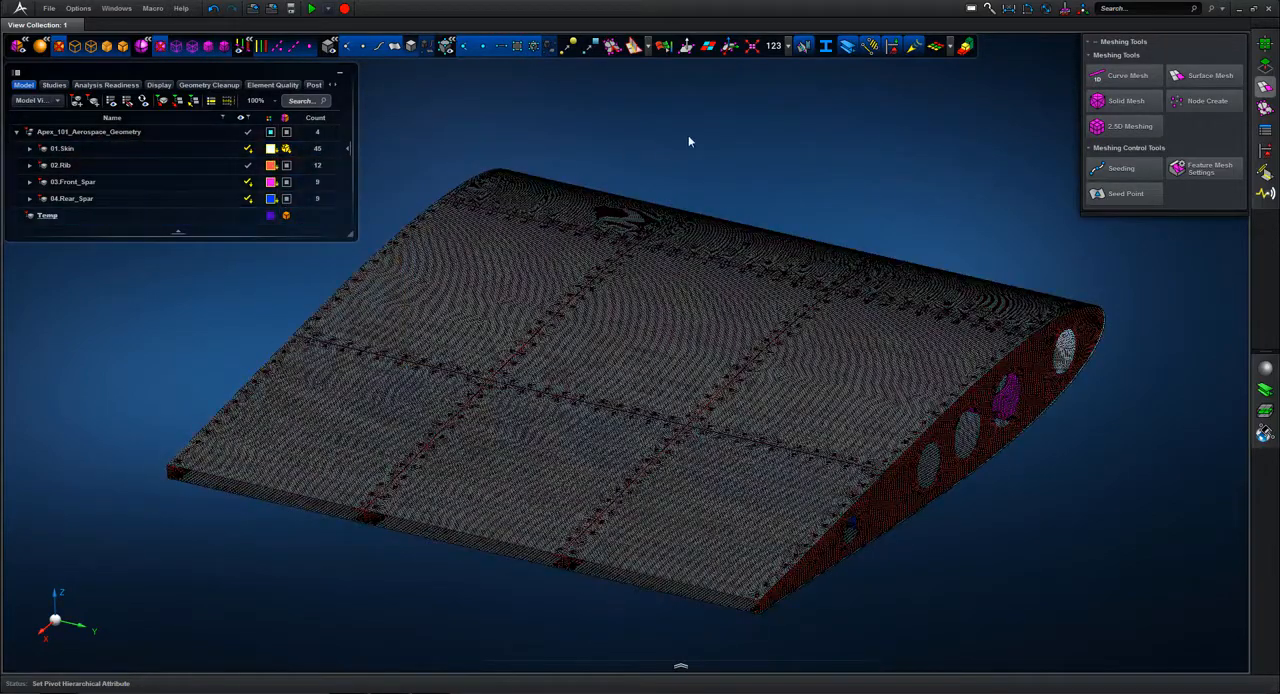
Step: Run the recent macro auCreateFasteners in Surfaces Hole-to-Hole on the meshed assembly and dismiss its report
{"action": "middle_click_drag", "start_coordinate": [767, 142], "coordinate": [768, 145]}
{"action": "scroll", "coordinate": [770, 112], "scroll_direction": "down", "scroll_amount": 3}
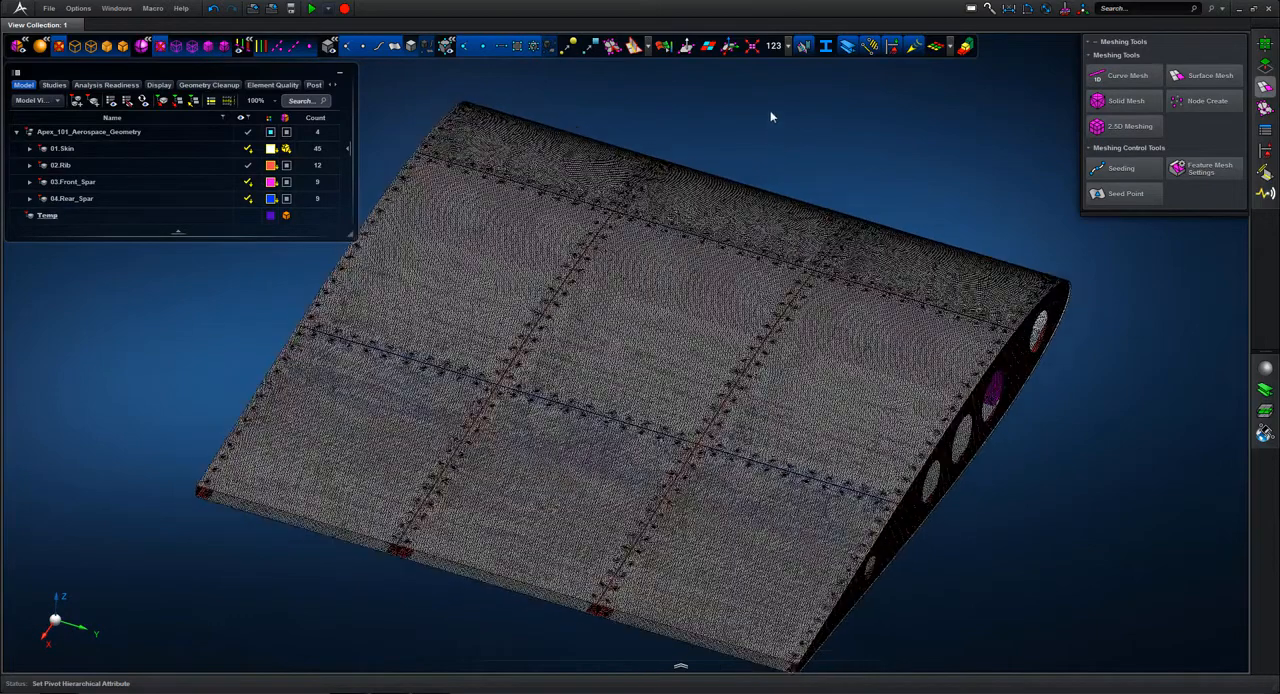
{"action": "left_click", "coordinate": [152, 8]}
{"action": "mouse_move", "coordinate": [131, 65]}
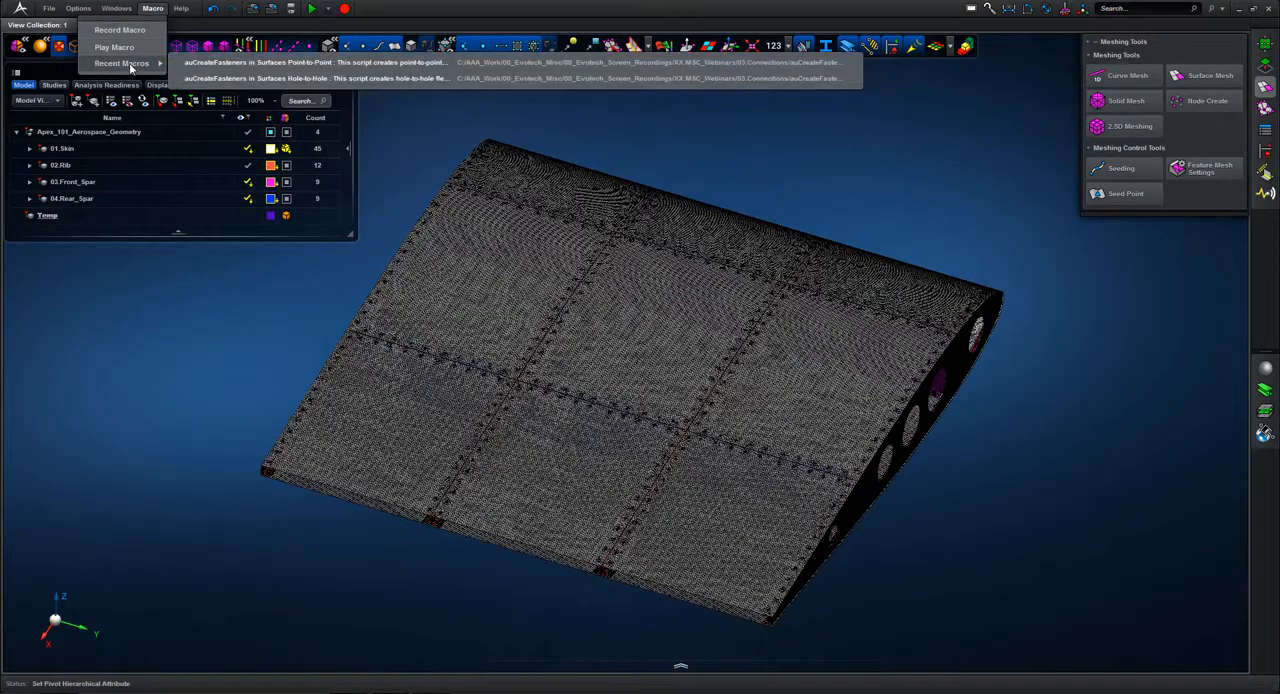
{"action": "left_click", "coordinate": [305, 80]}
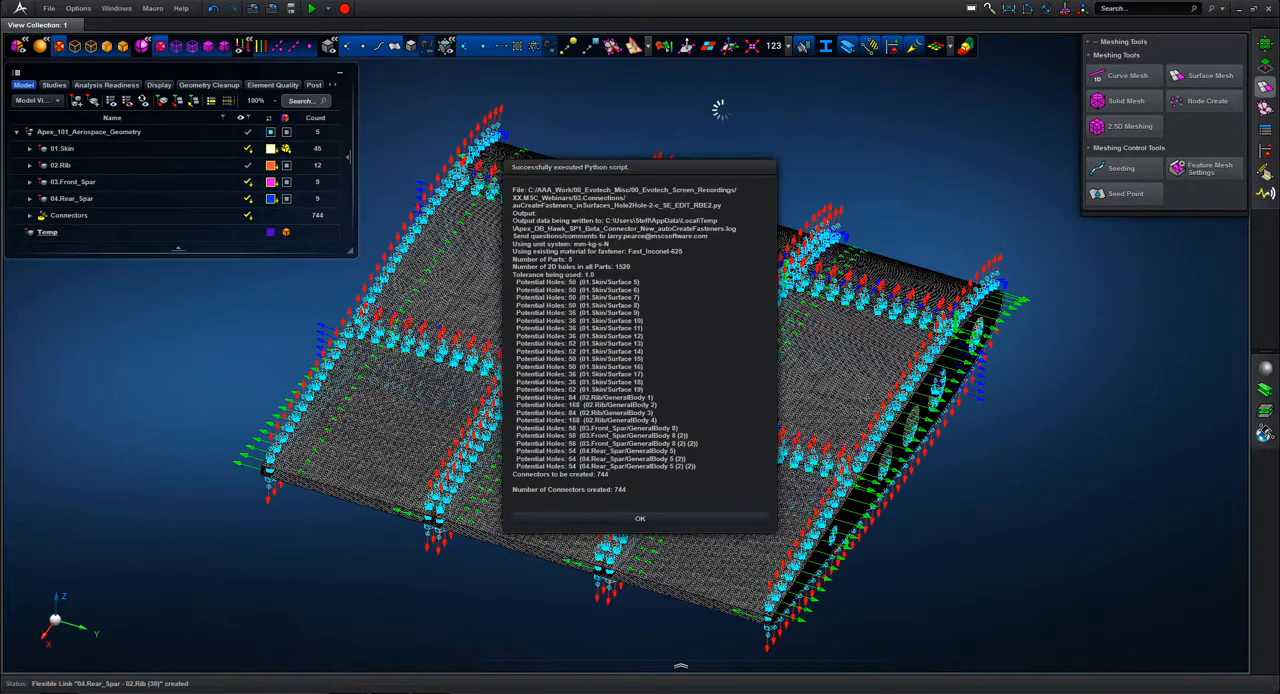
{"action": "left_click", "coordinate": [657, 520]}
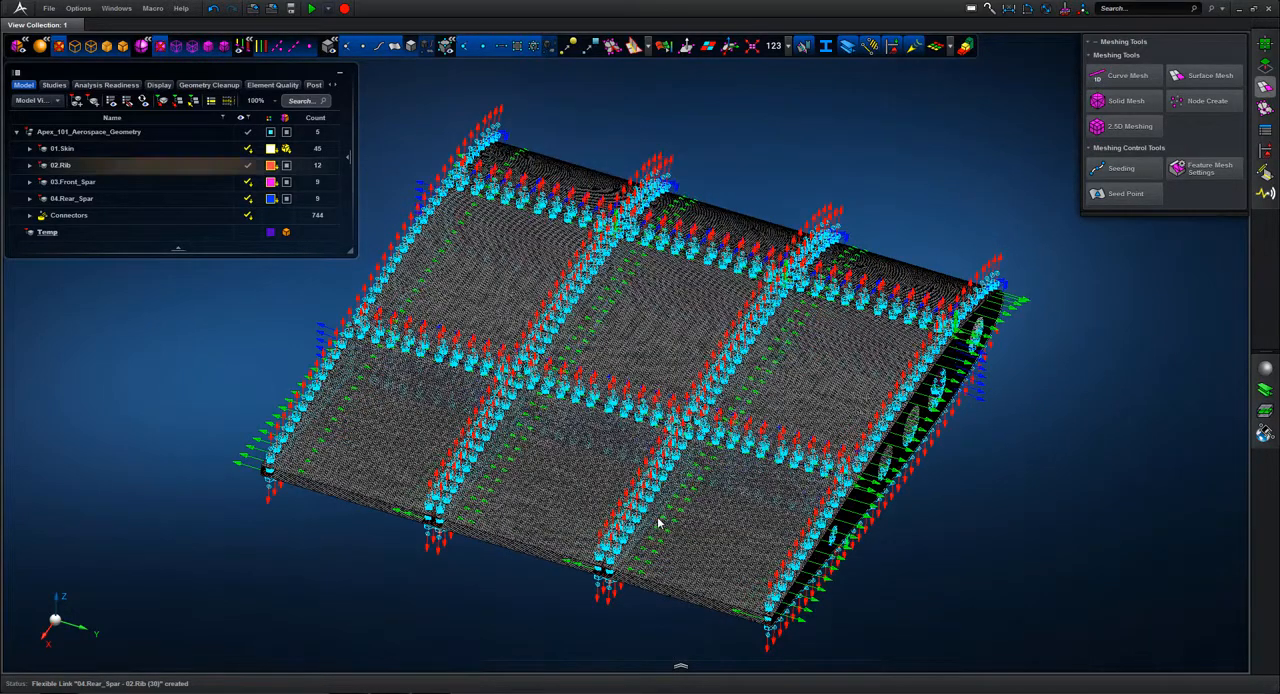
Step: Expand the Connectors group in the model tree and sort the tree entries by name
{"action": "middle_click_drag", "start_coordinate": [775, 160], "coordinate": [755, 157]}
{"action": "left_click", "coordinate": [45, 215]}
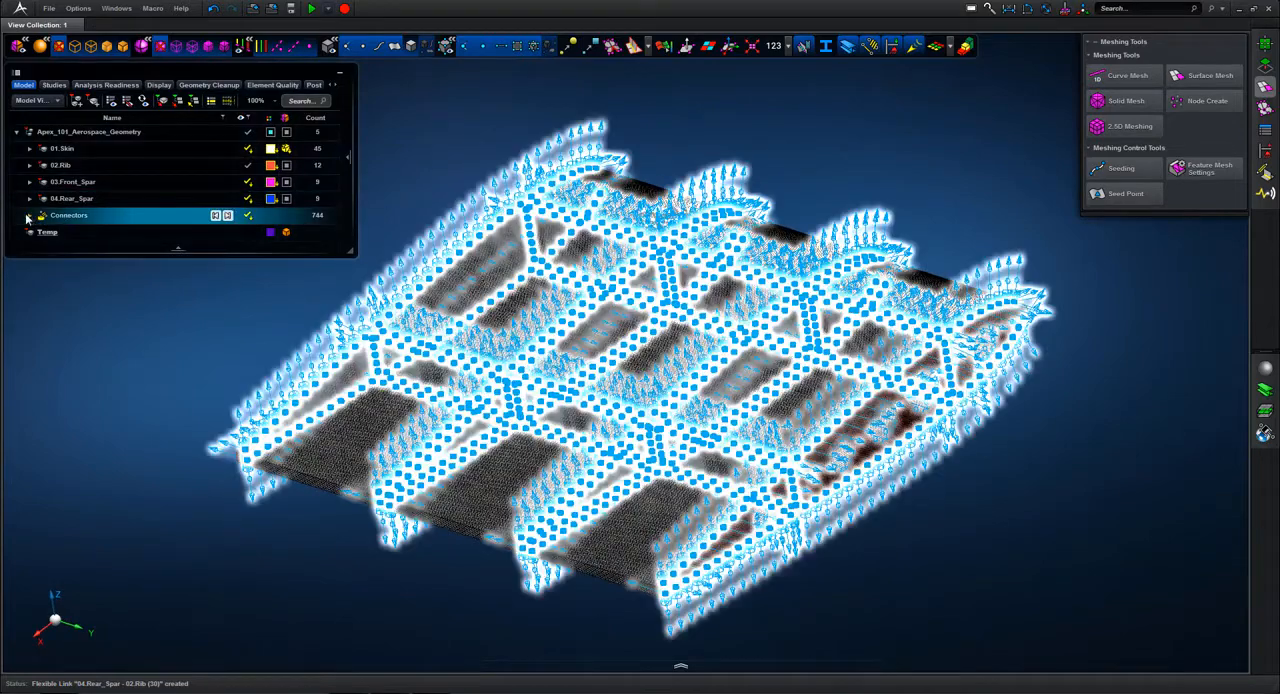
{"action": "left_click", "coordinate": [29, 216]}
{"action": "left_click", "coordinate": [78, 233]}
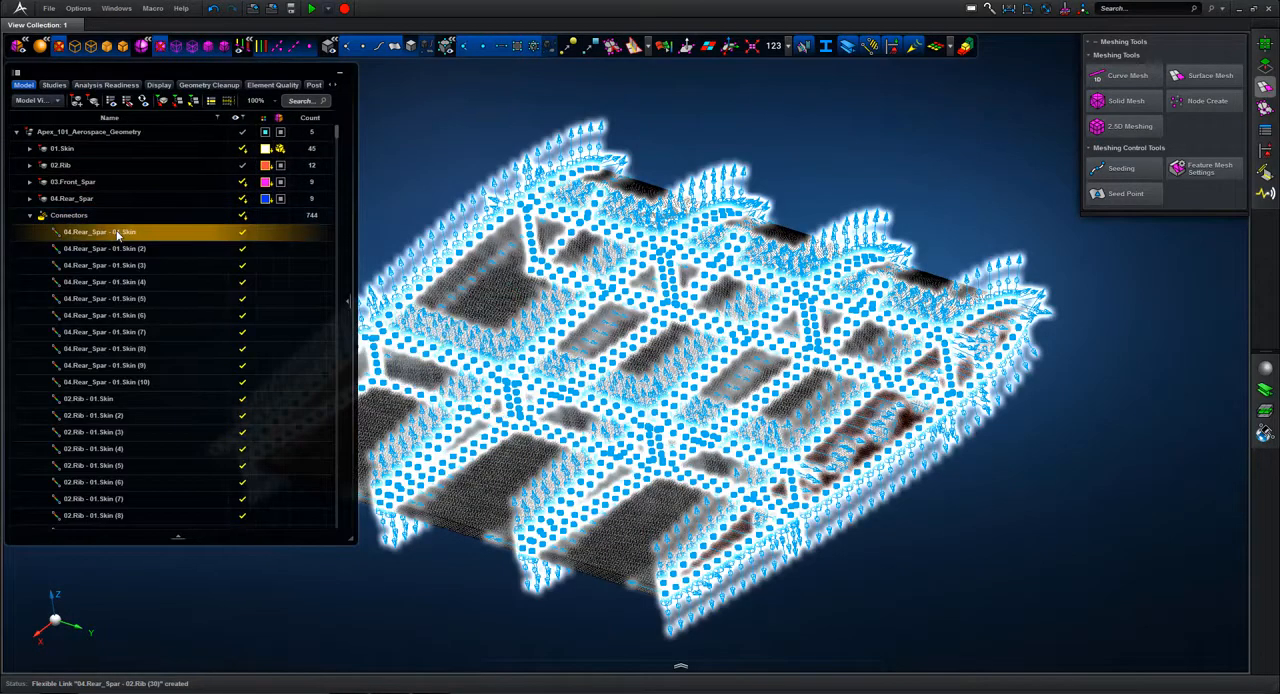
{"action": "key", "text": "Escape"}
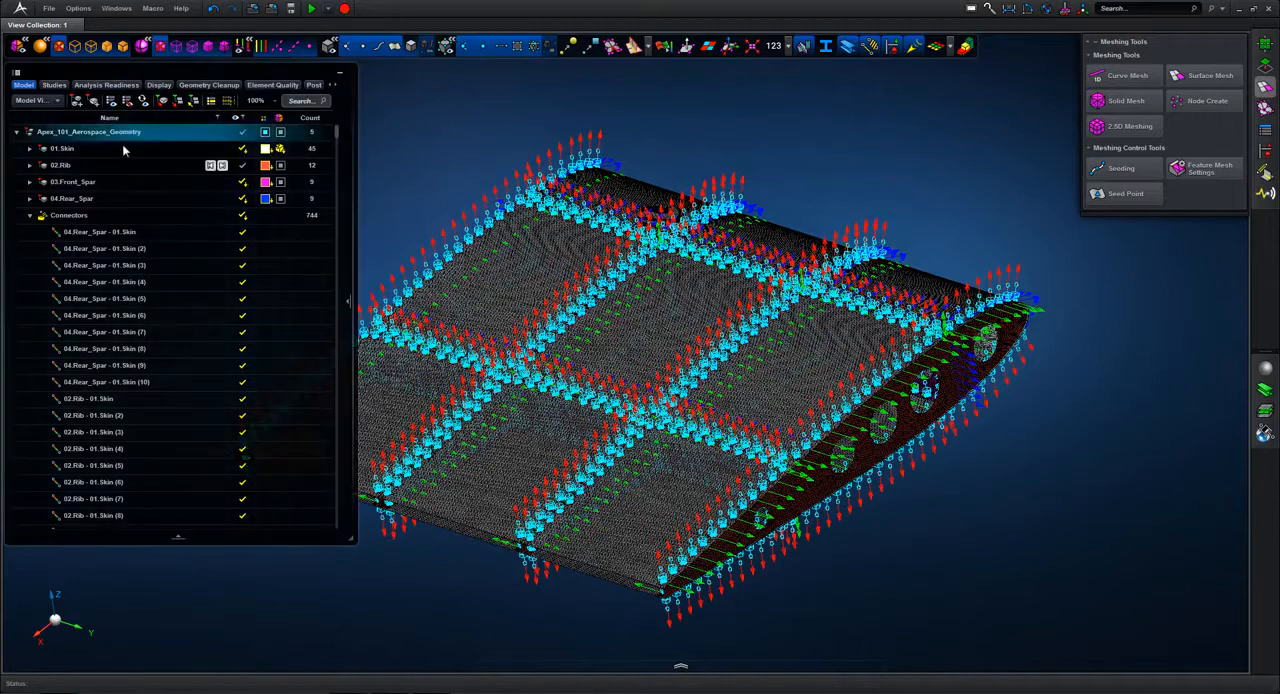
{"action": "left_click", "coordinate": [110, 118]}
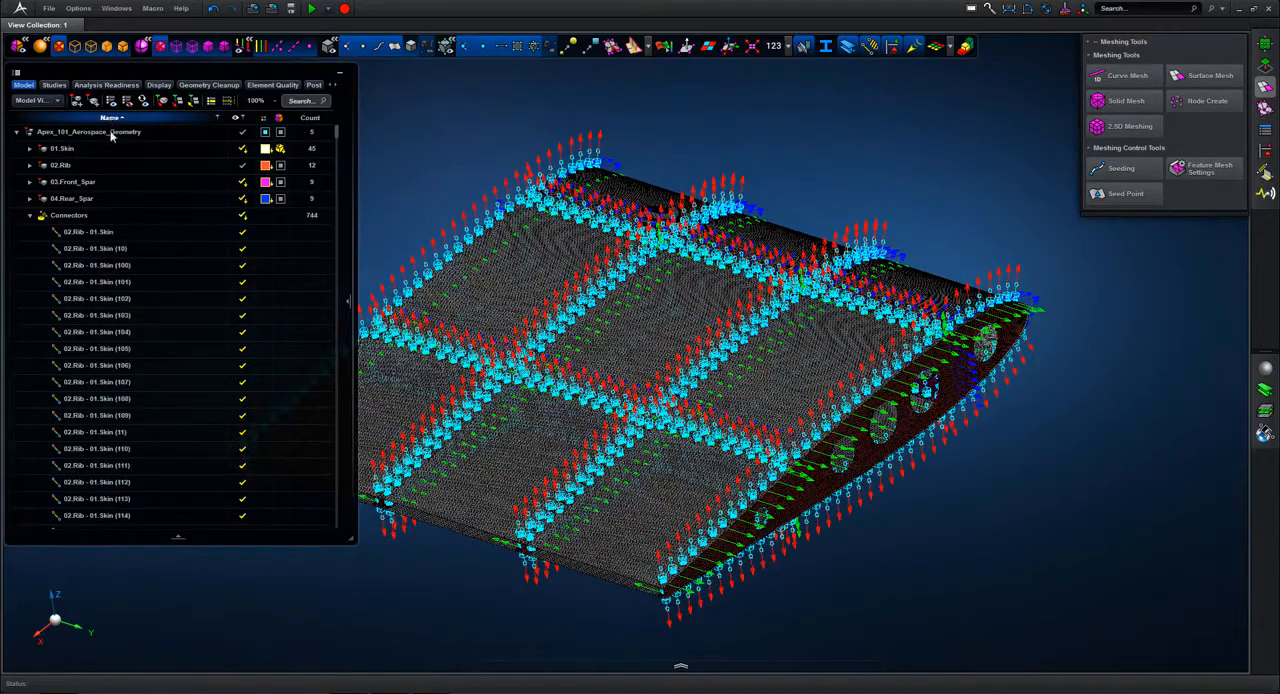
Step: Select all 02.Rib - 01.Skin connectors in the model tree and show only these
{"action": "left_click", "coordinate": [90, 232]}
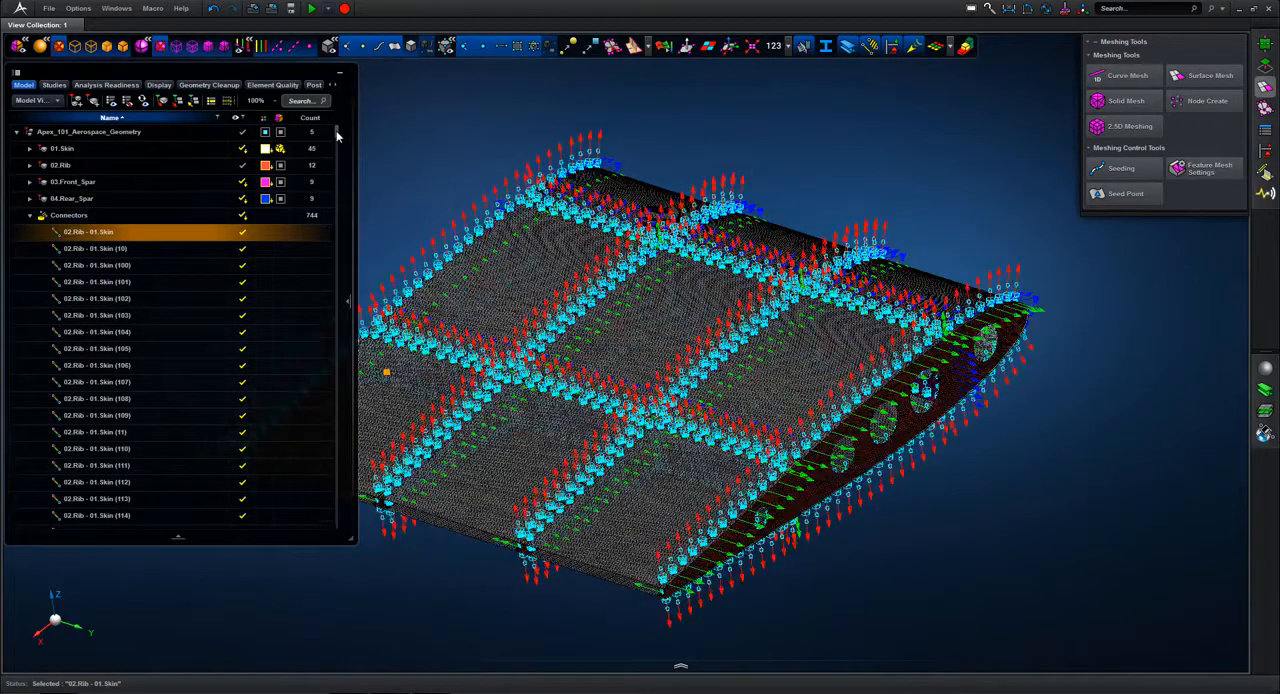
{"action": "left_click_drag", "start_coordinate": [337, 135], "coordinate": [325, 293]}
{"action": "scroll", "coordinate": [327, 365], "scroll_direction": "down", "scroll_amount": 20}
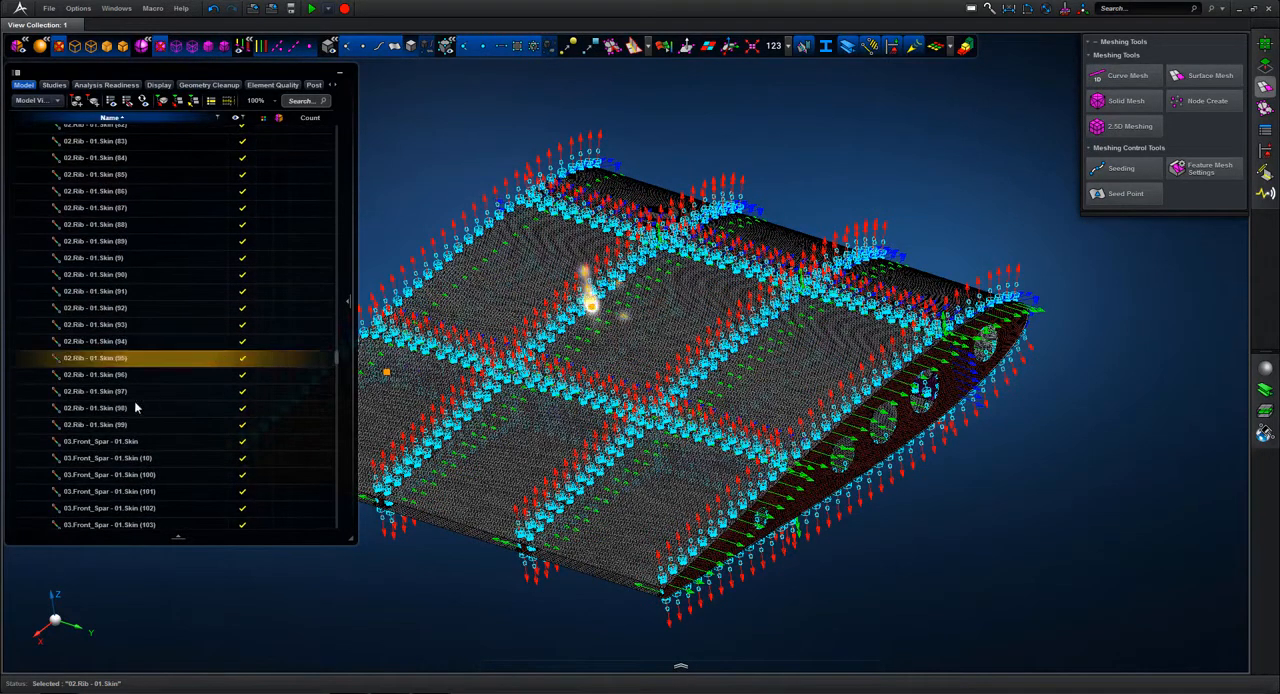
{"action": "left_click", "coordinate": [93, 425], "text": "shift"}
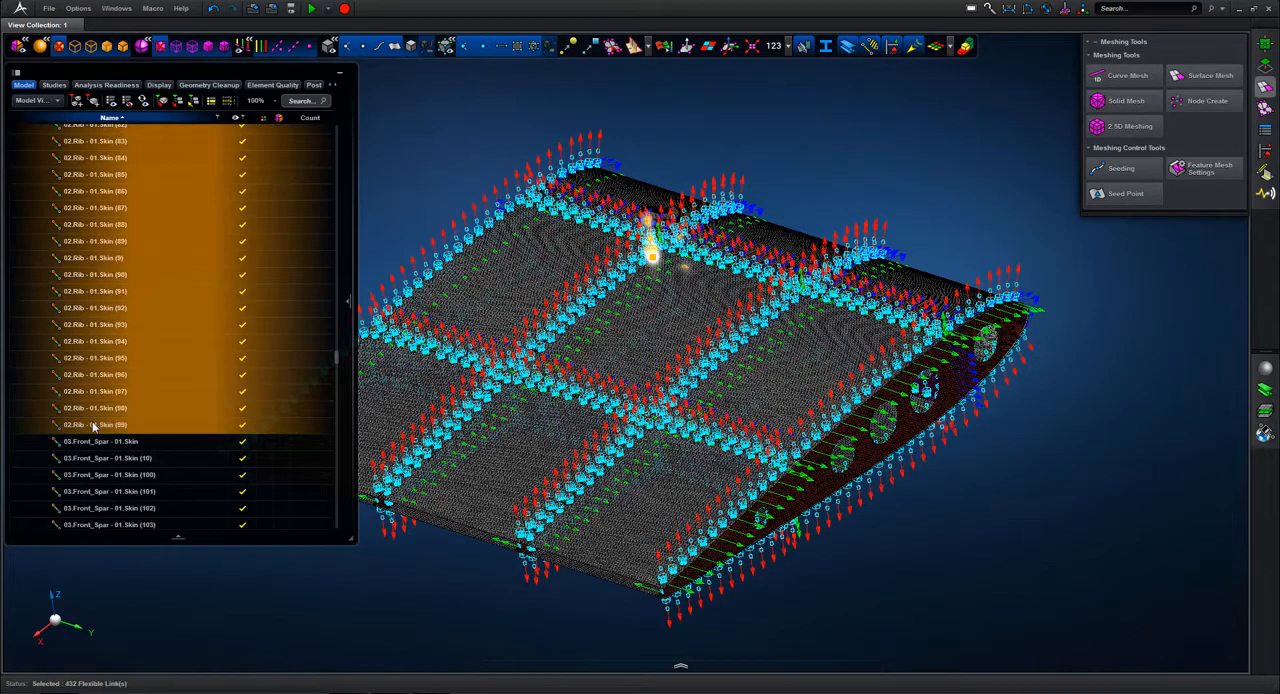
{"action": "right_click", "coordinate": [94, 427]}
{"action": "left_click", "coordinate": [45, 484]}
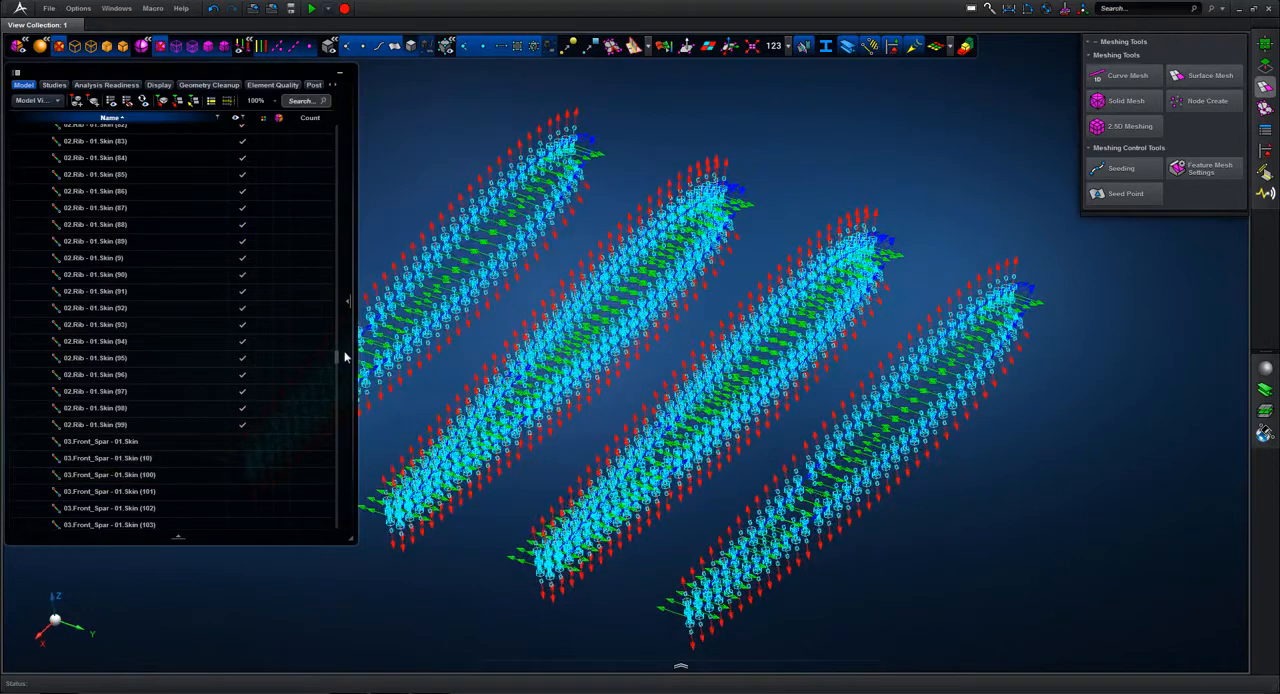
Step: Show the 02.Rib part together with its skin connectors and examine the links at the rib flange holes
{"action": "left_click_drag", "start_coordinate": [336, 355], "coordinate": [349, 125]}
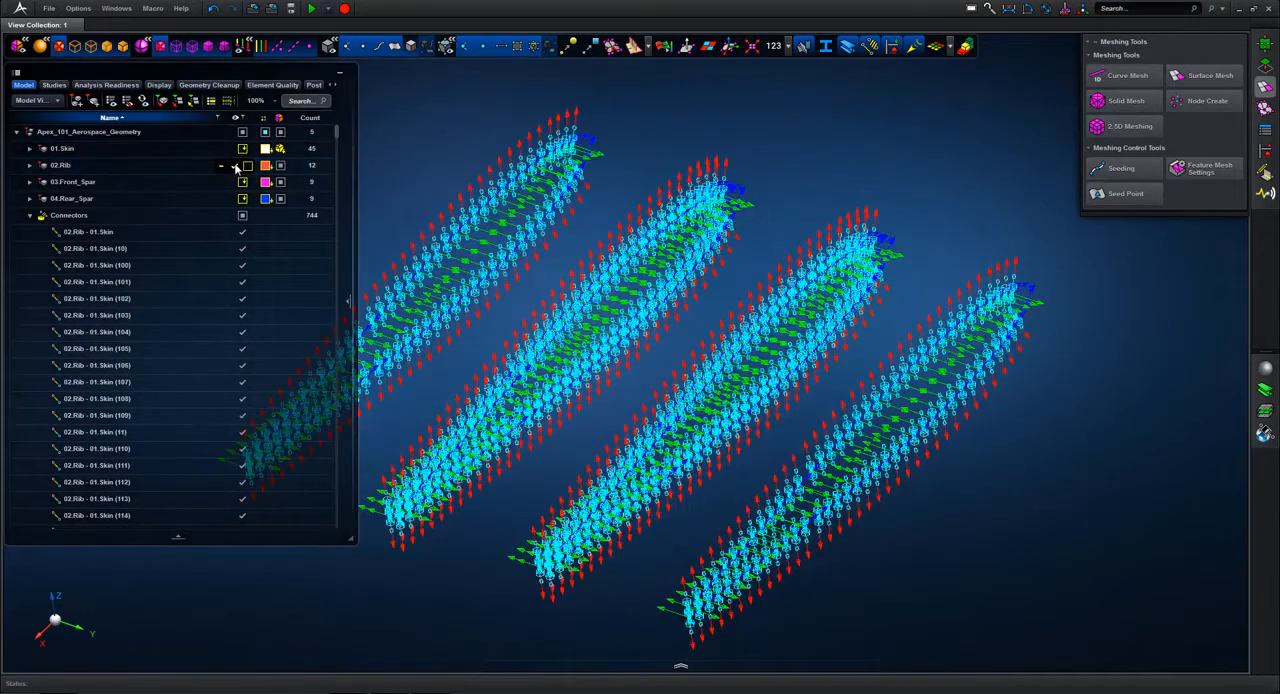
{"action": "left_click", "coordinate": [236, 168]}
{"action": "scroll", "coordinate": [470, 206], "scroll_direction": "up", "scroll_amount": 5}
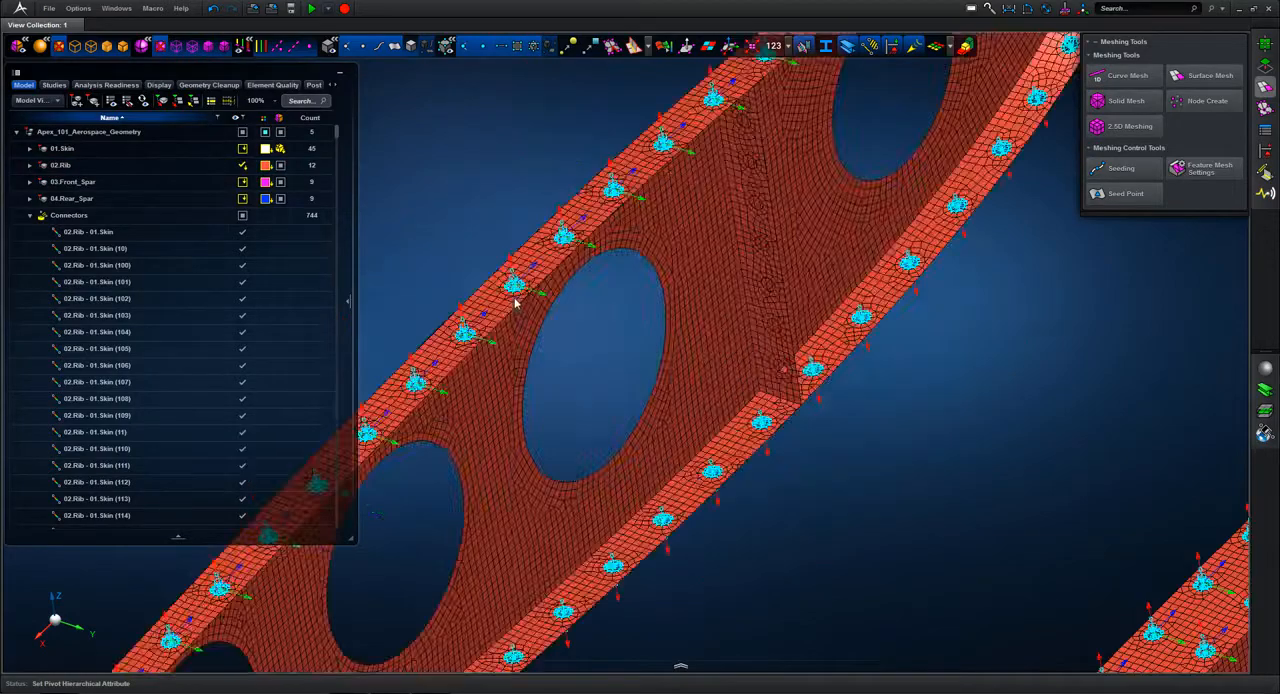
{"action": "mouse_move", "coordinate": [499, 222]}
{"action": "middle_mouse_down"}
{"action": "mouse_move", "coordinate": [489, 214]}
{"action": "mouse_move", "coordinate": [508, 234]}
{"action": "middle_mouse_up"}
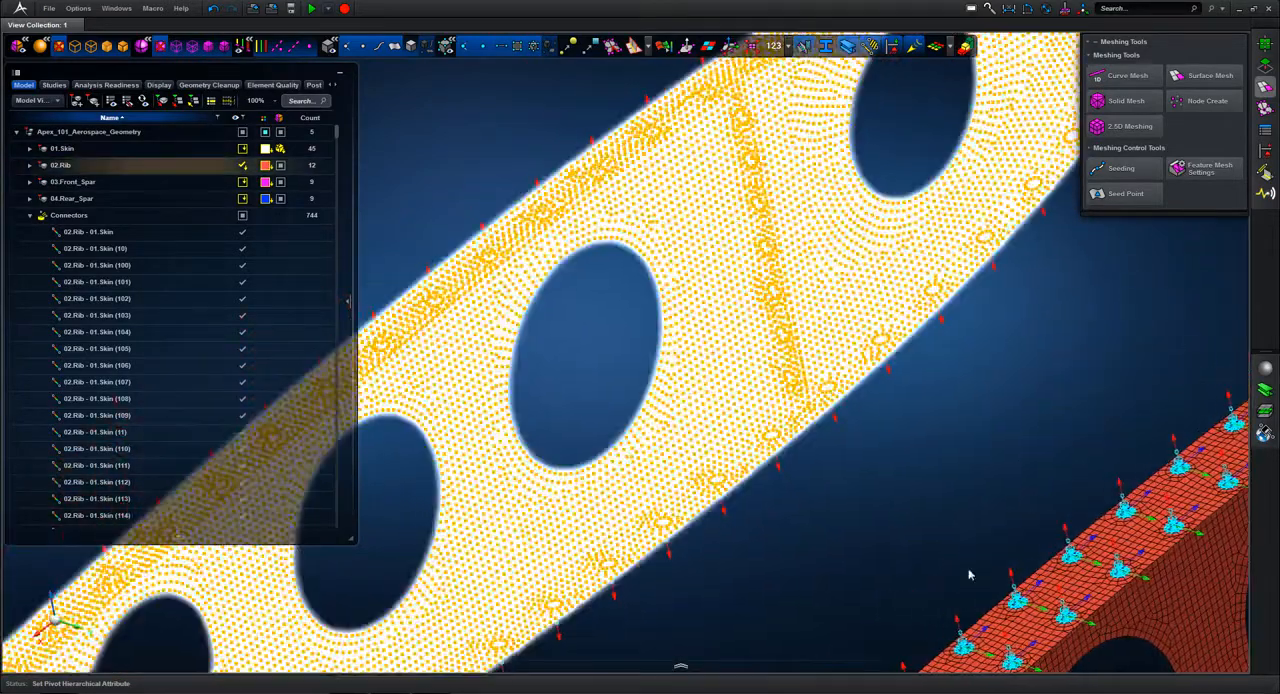
{"action": "left_click_drag", "start_coordinate": [915, 538], "coordinate": [640, 362]}
{"action": "scroll", "coordinate": [638, 362], "scroll_direction": "down", "scroll_amount": 3}
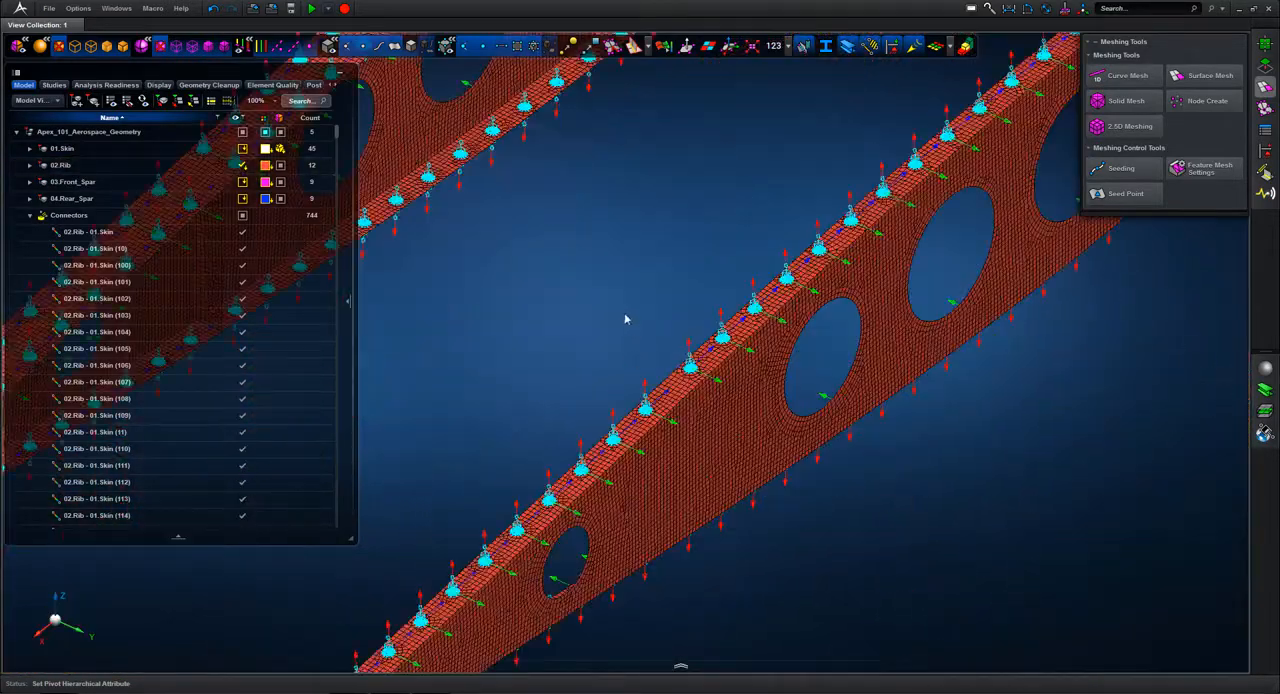
{"action": "right_click_drag", "start_coordinate": [625, 312], "coordinate": [720, 410]}
{"action": "mouse_move", "coordinate": [606, 301]}
{"action": "middle_mouse_down"}
{"action": "mouse_move", "coordinate": [743, 283]}
{"action": "mouse_move", "coordinate": [723, 306]}
{"action": "mouse_move", "coordinate": [606, 308]}
{"action": "middle_mouse_up"}
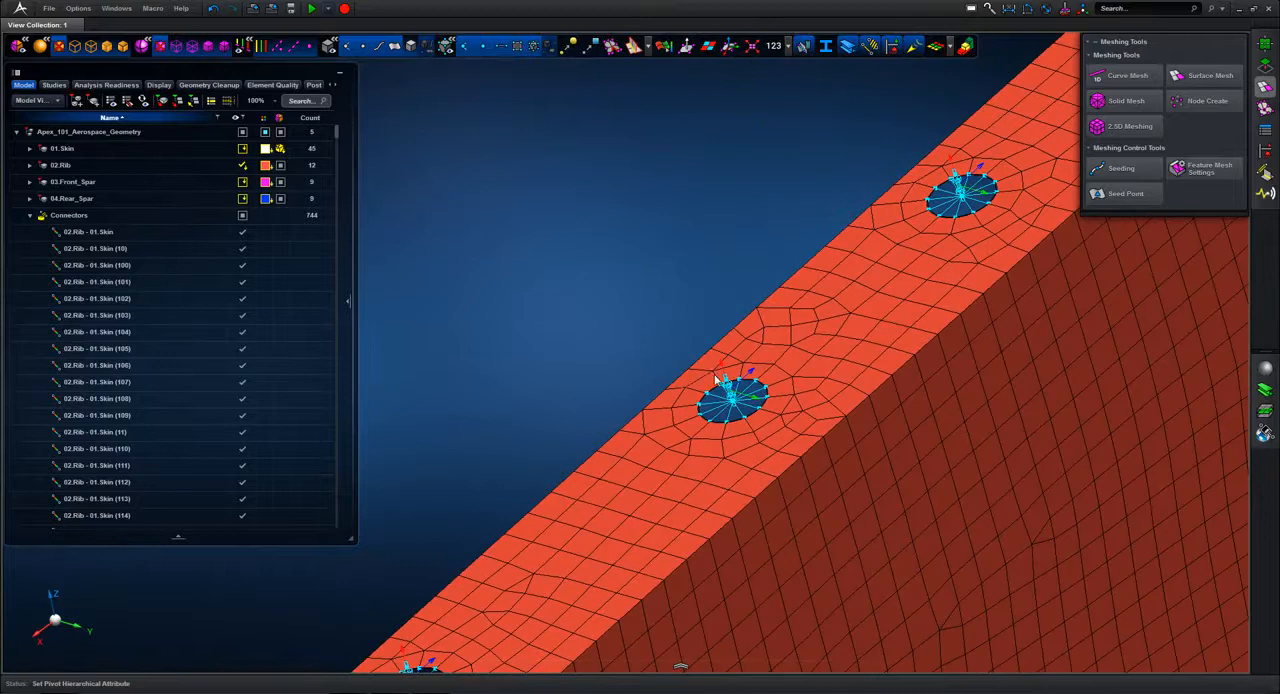
Step: Open the properties of the skin connector at the middle rib flange hole, review its diameter, material and end definitions, then close them
{"action": "left_click", "coordinate": [731, 397]}
{"action": "right_click", "coordinate": [731, 397]}
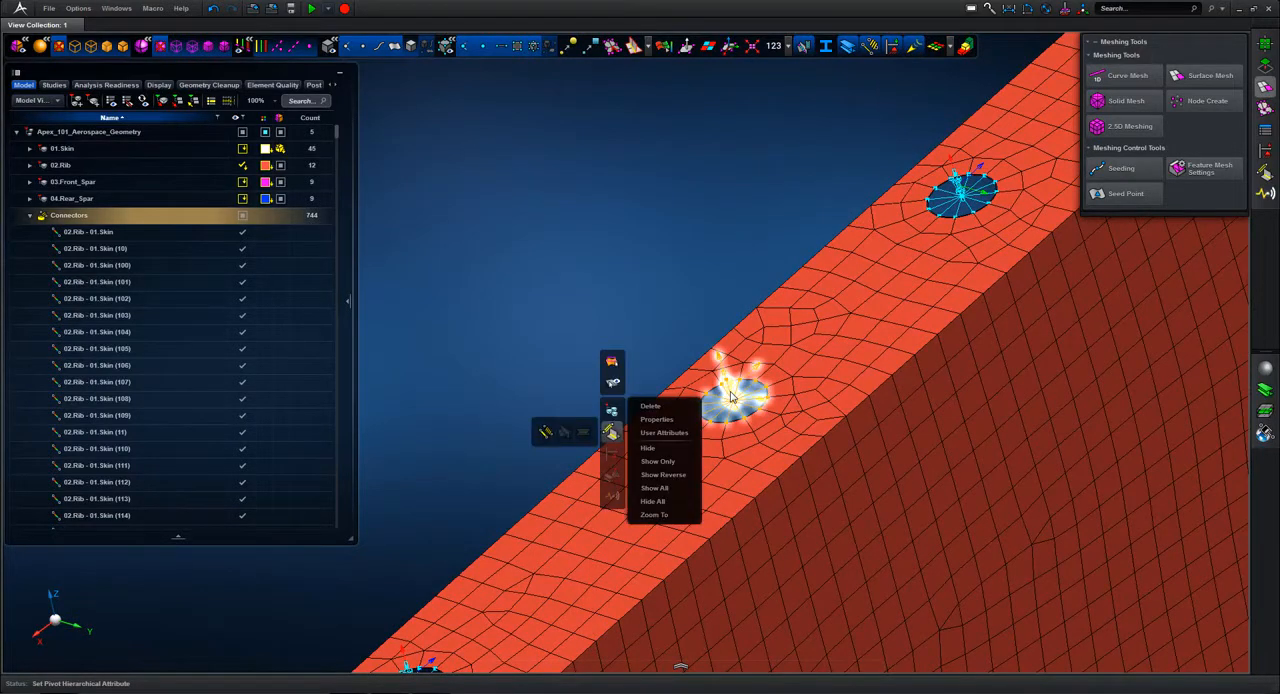
{"action": "left_click", "coordinate": [731, 397]}
{"action": "left_click", "coordinate": [731, 397]}
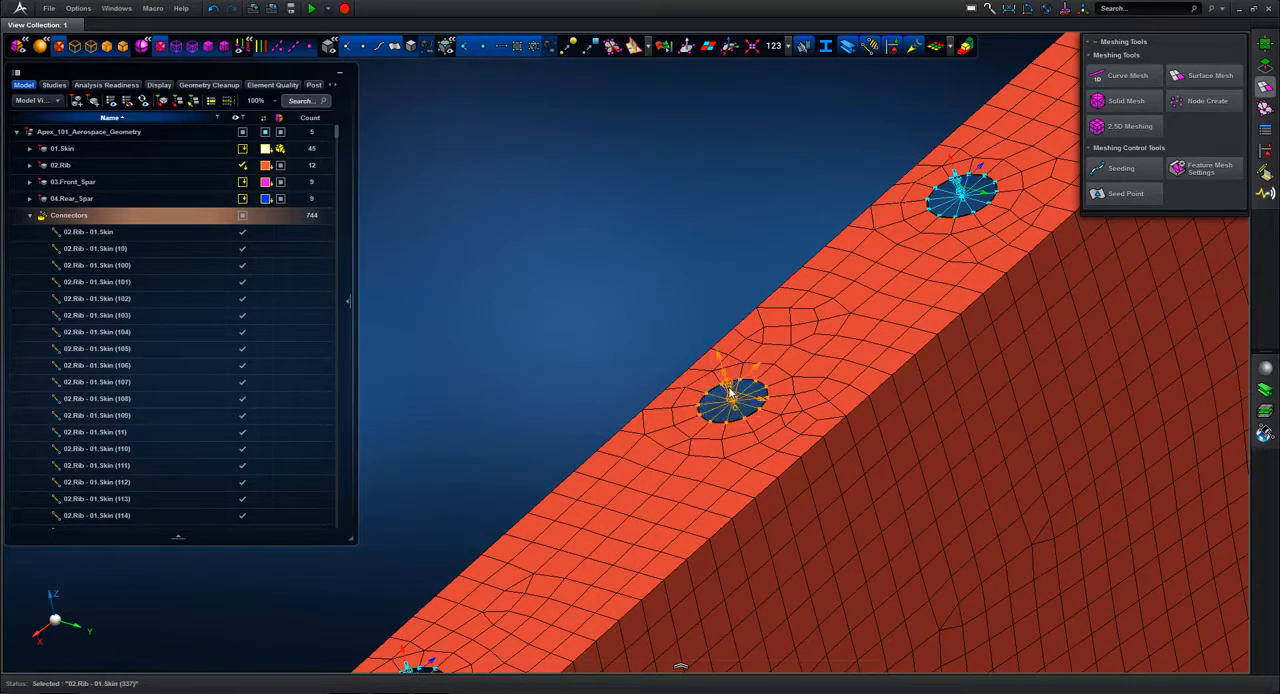
{"action": "left_click", "coordinate": [731, 393]}
{"action": "double_click", "coordinate": [731, 393]}
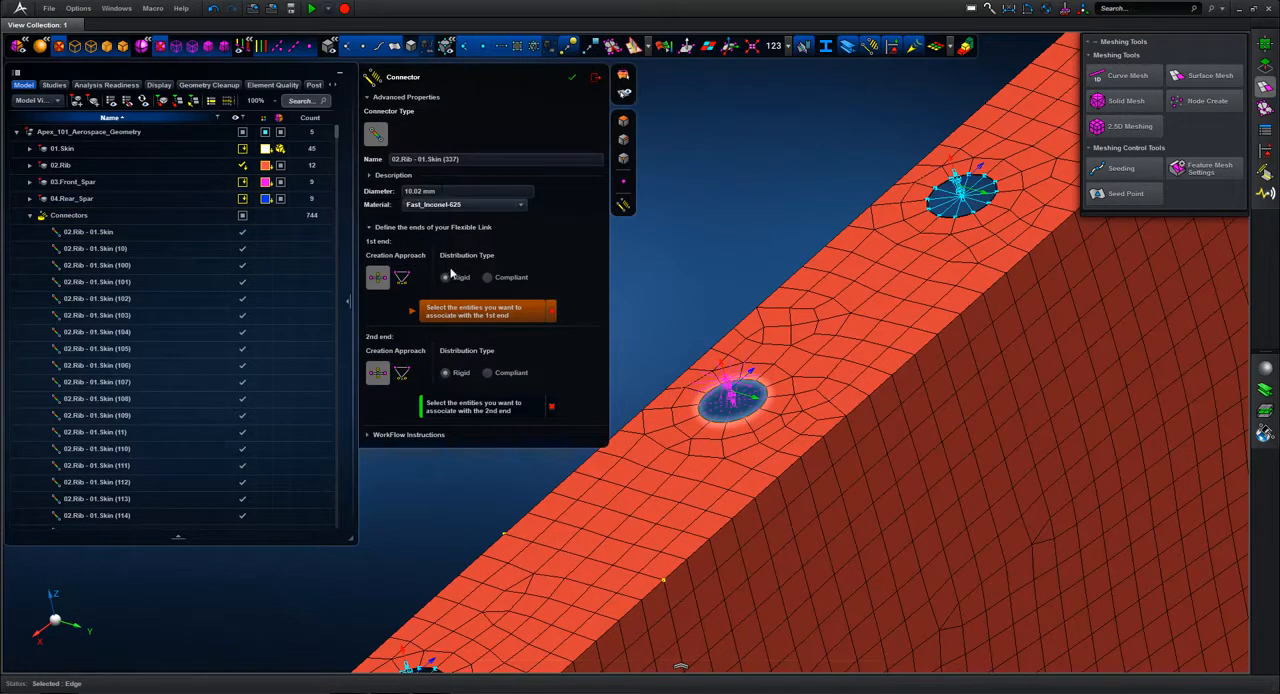
{"action": "left_click", "coordinate": [573, 80]}
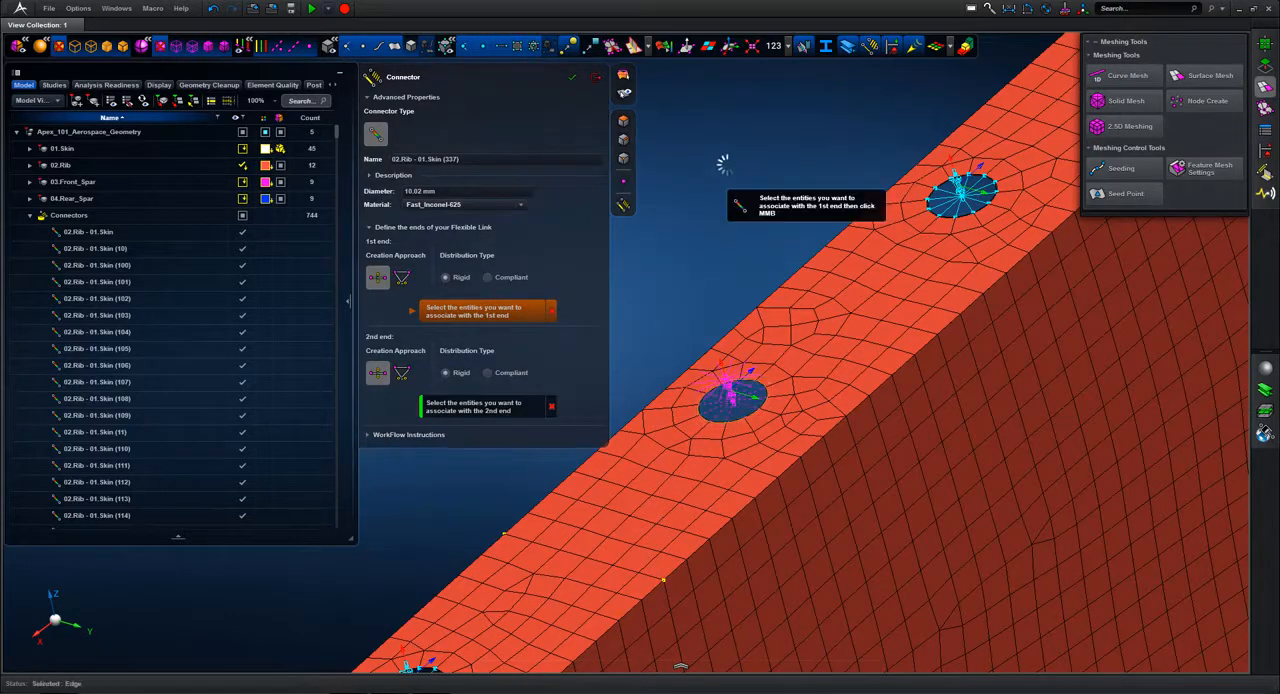
{"action": "left_click", "coordinate": [598, 81]}
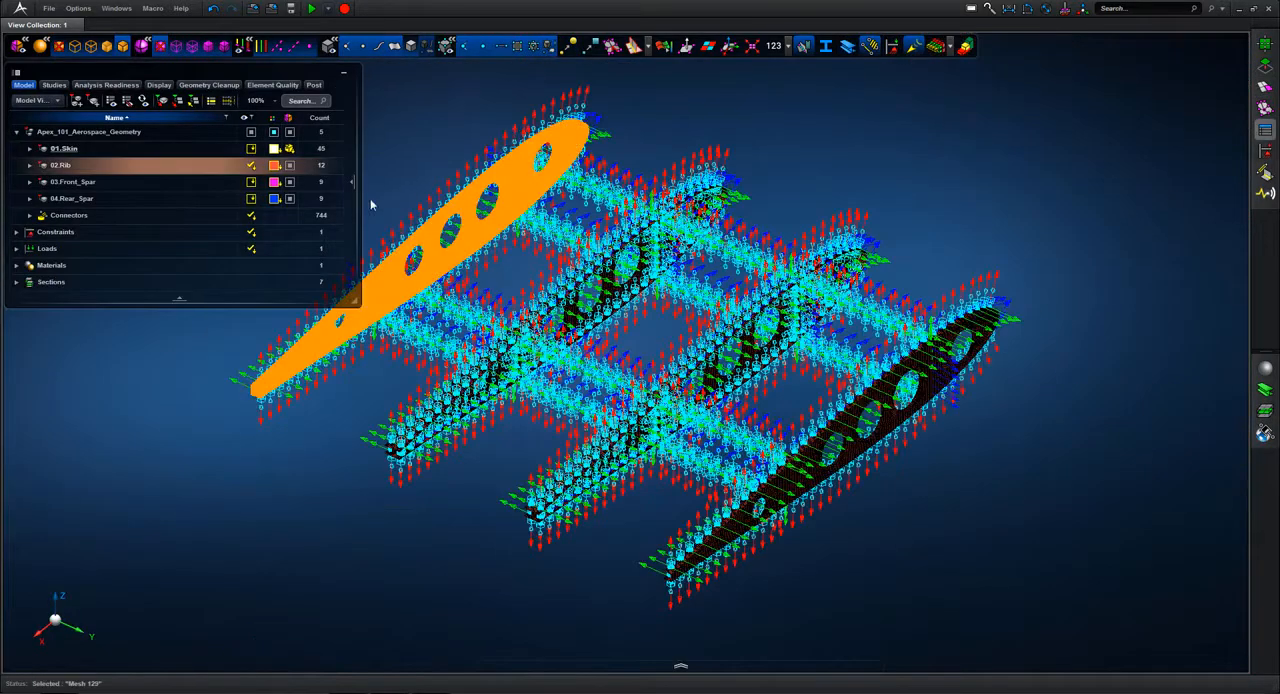
Step: Show all parts of the assembly and post-process the Static Scenario Apex_101_Aerospace_Geometry
{"action": "left_click", "coordinate": [245, 134]}
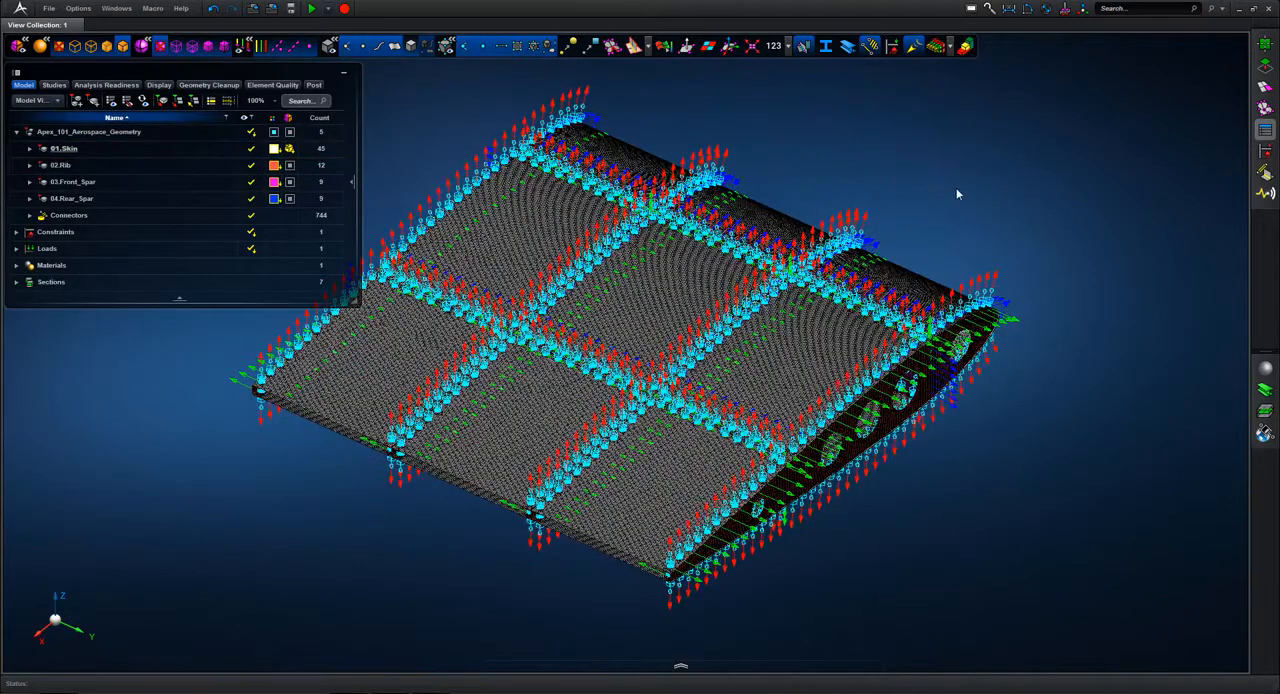
{"action": "left_click", "coordinate": [56, 85]}
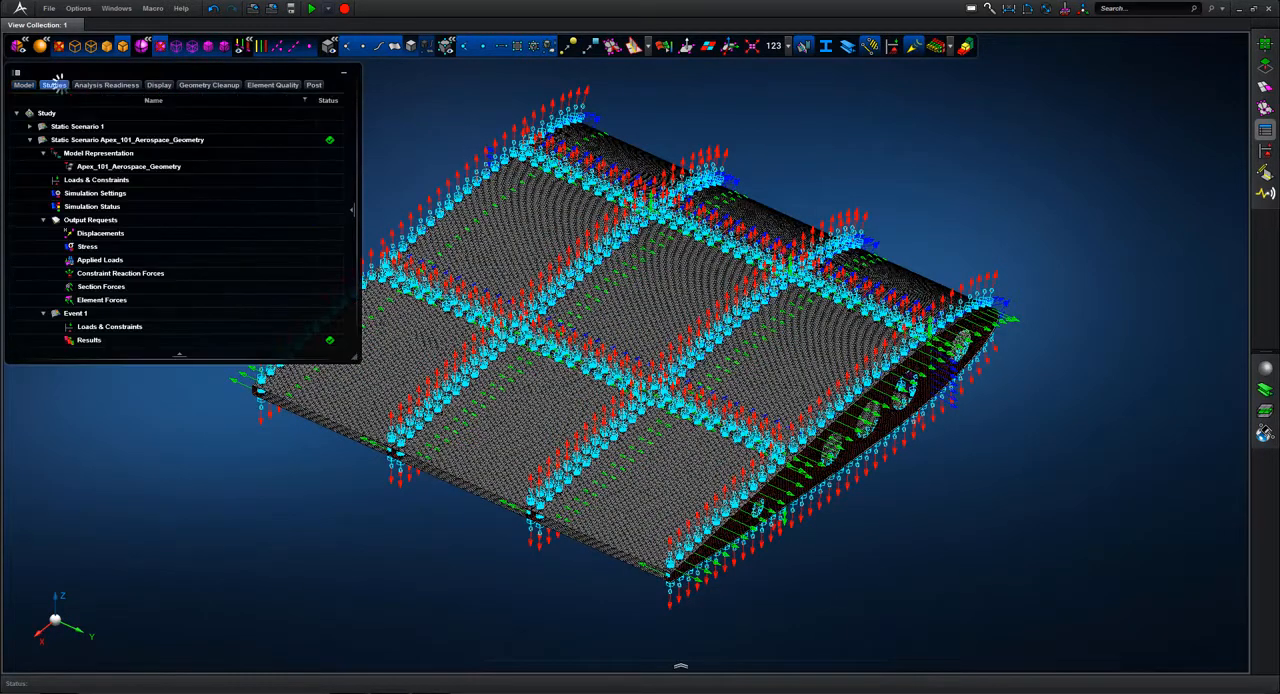
{"action": "right_click", "coordinate": [79, 145]}
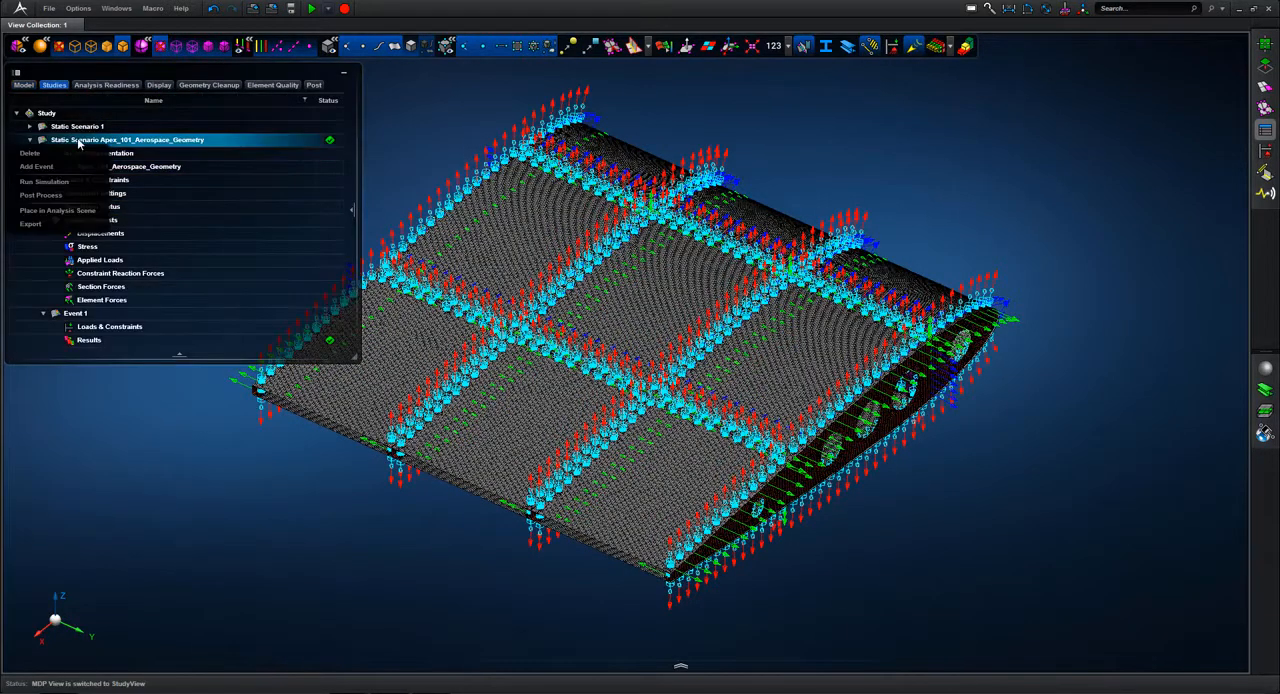
{"action": "left_click", "coordinate": [58, 198]}
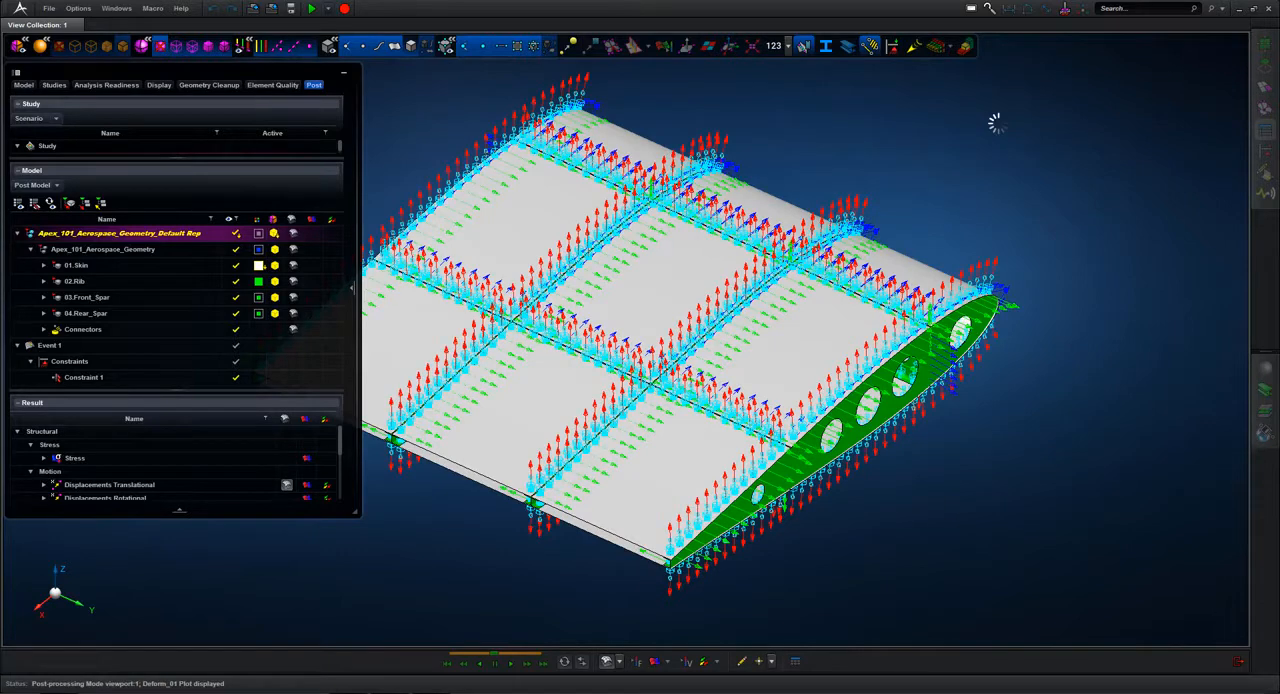
Step: Isolate the results for the Connectors group and display Connector Force - Total as a vector plot
{"action": "right_click_drag", "start_coordinate": [761, 126], "coordinate": [671, 218]}
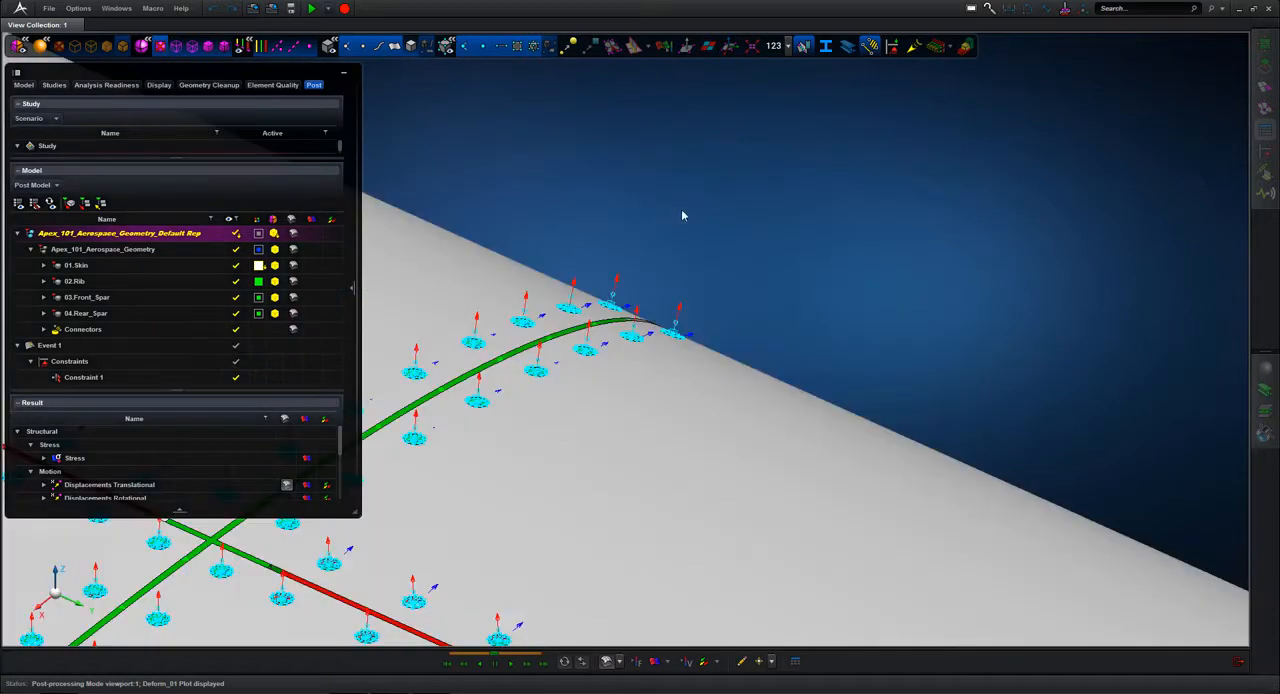
{"action": "middle_click_drag", "start_coordinate": [716, 191], "coordinate": [1144, 290]}
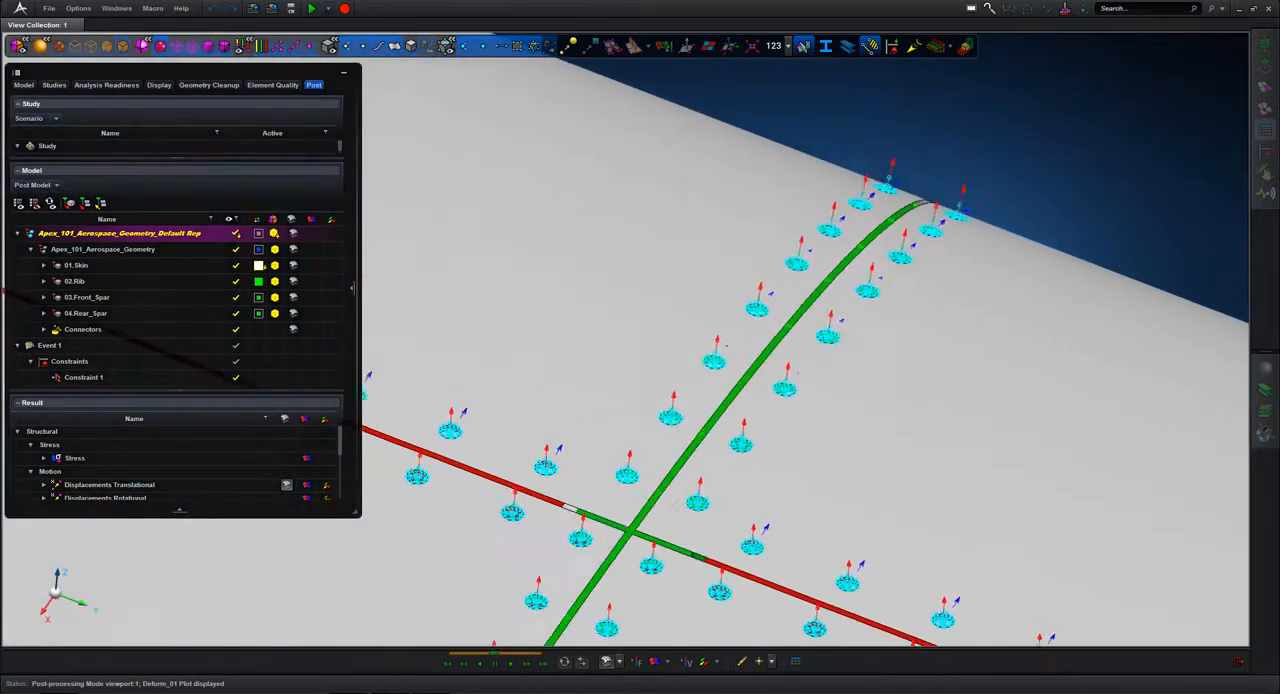
{"action": "scroll", "coordinate": [1200, 275], "scroll_direction": "down", "scroll_amount": 4}
{"action": "middle_click_drag", "start_coordinate": [895, 240], "coordinate": [1238, 286]}
{"action": "middle_click_drag", "start_coordinate": [942, 282], "coordinate": [995, 251]}
{"action": "scroll", "coordinate": [995, 246], "scroll_direction": "down", "scroll_amount": 1}
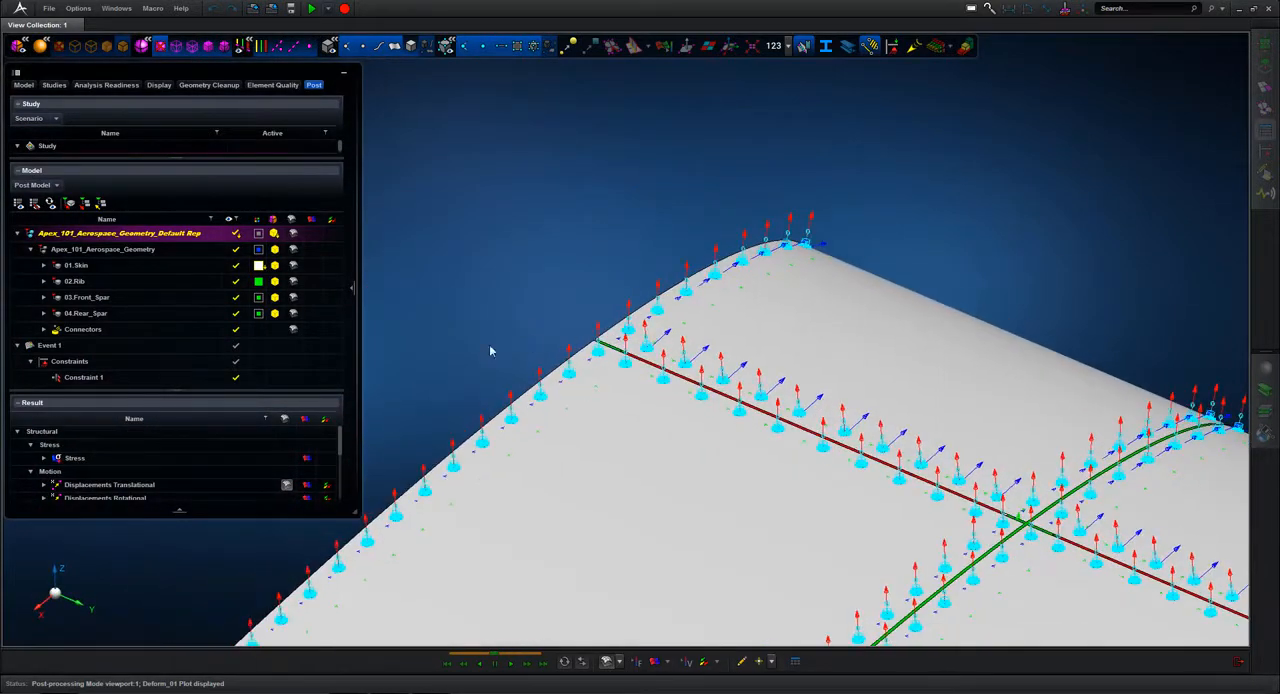
{"action": "left_click", "coordinate": [100, 329]}
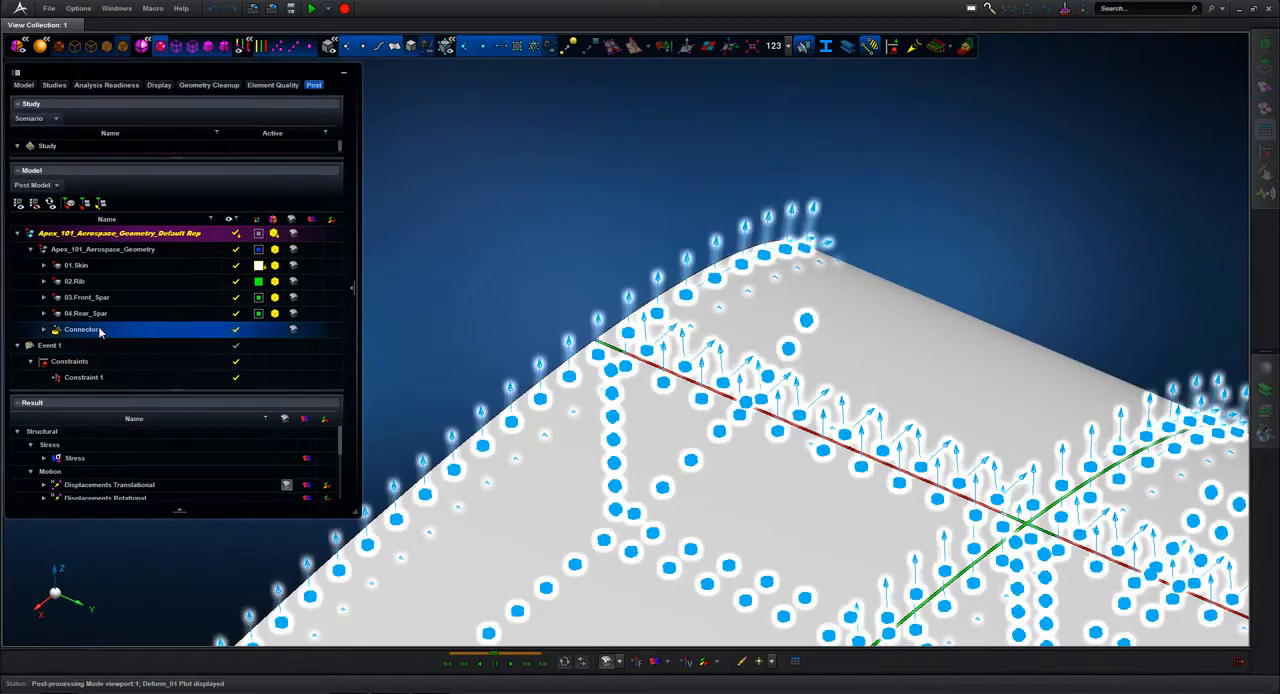
{"action": "right_click", "coordinate": [98, 331]}
{"action": "left_click", "coordinate": [50, 422]}
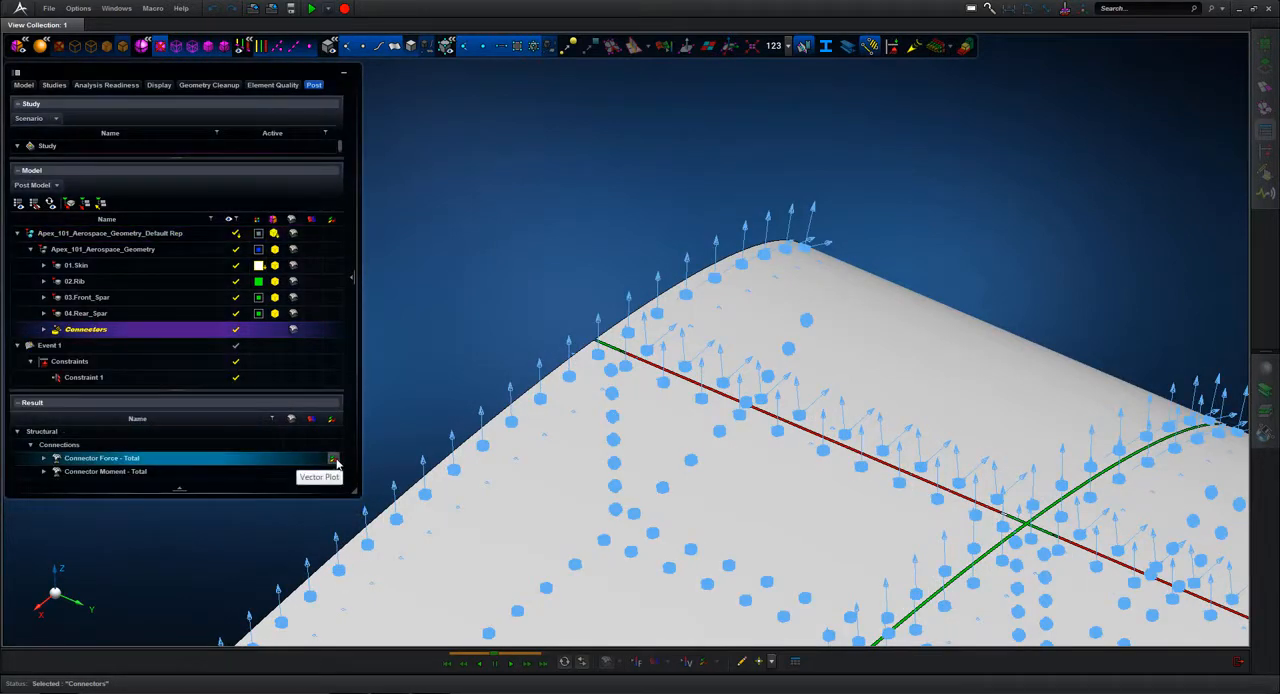
{"action": "left_click", "coordinate": [333, 459]}
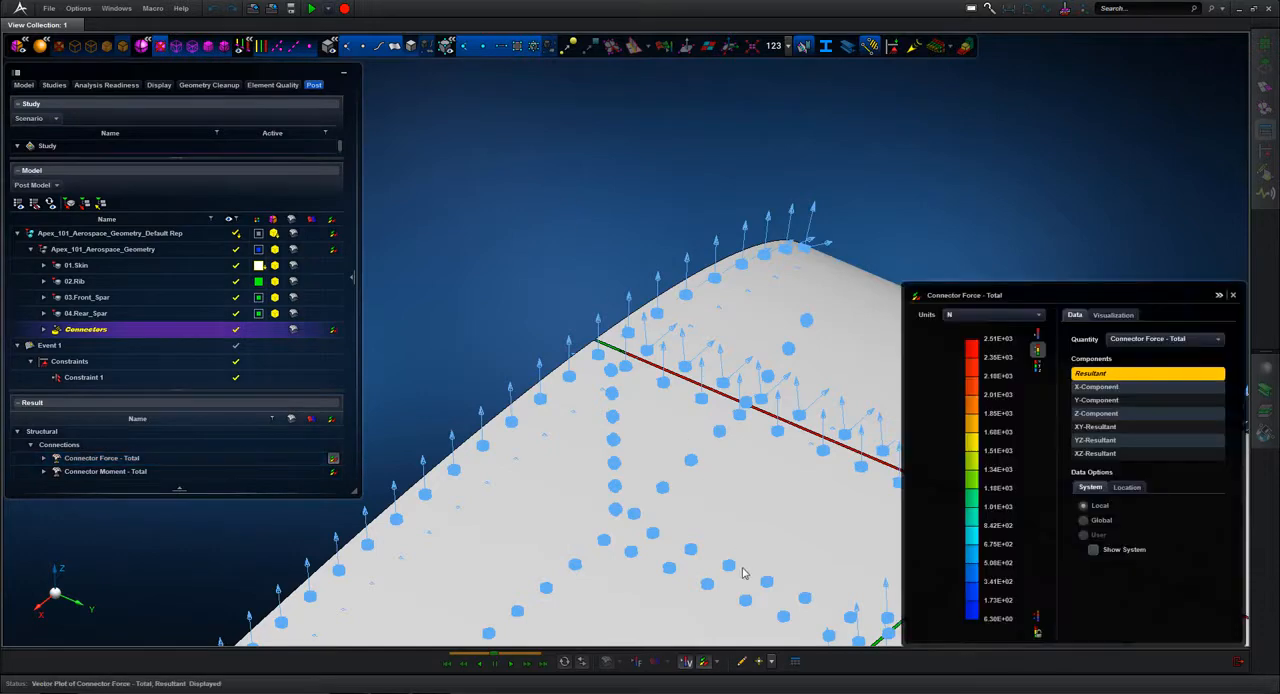
Step: Add value labels to the largest connector force vectors where the end rib meets the spar
{"action": "left_click", "coordinate": [1114, 315]}
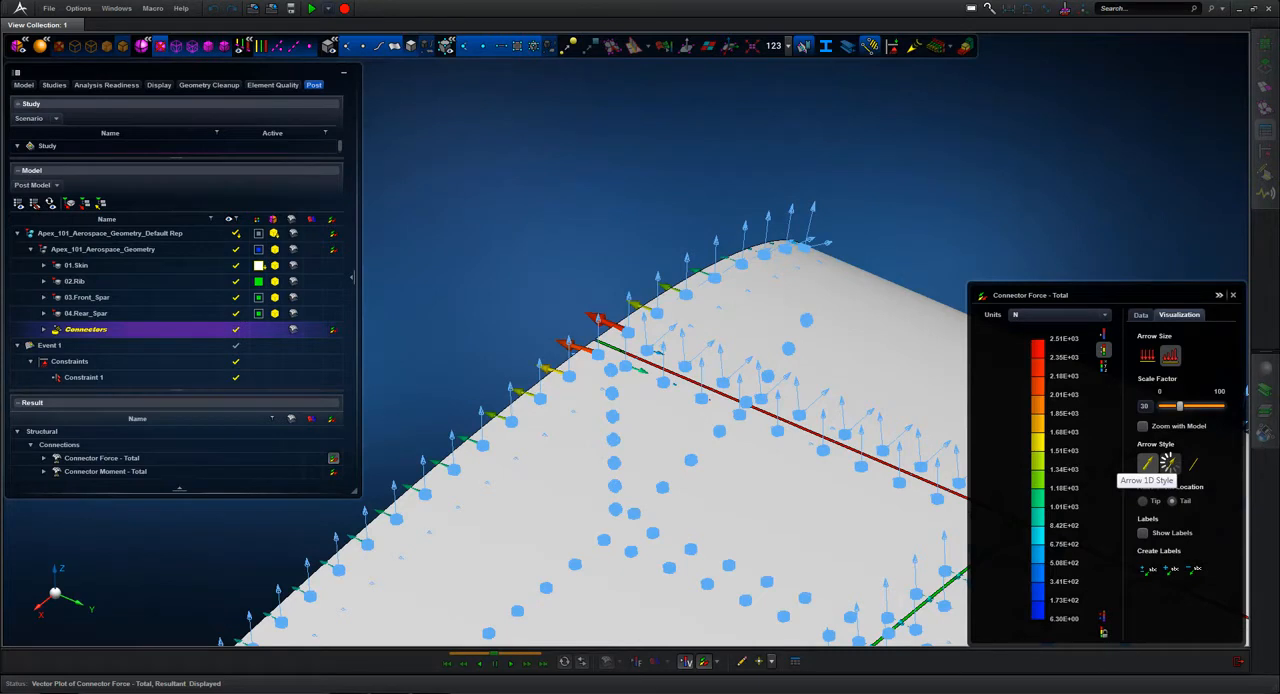
{"action": "left_click", "coordinate": [1168, 569]}
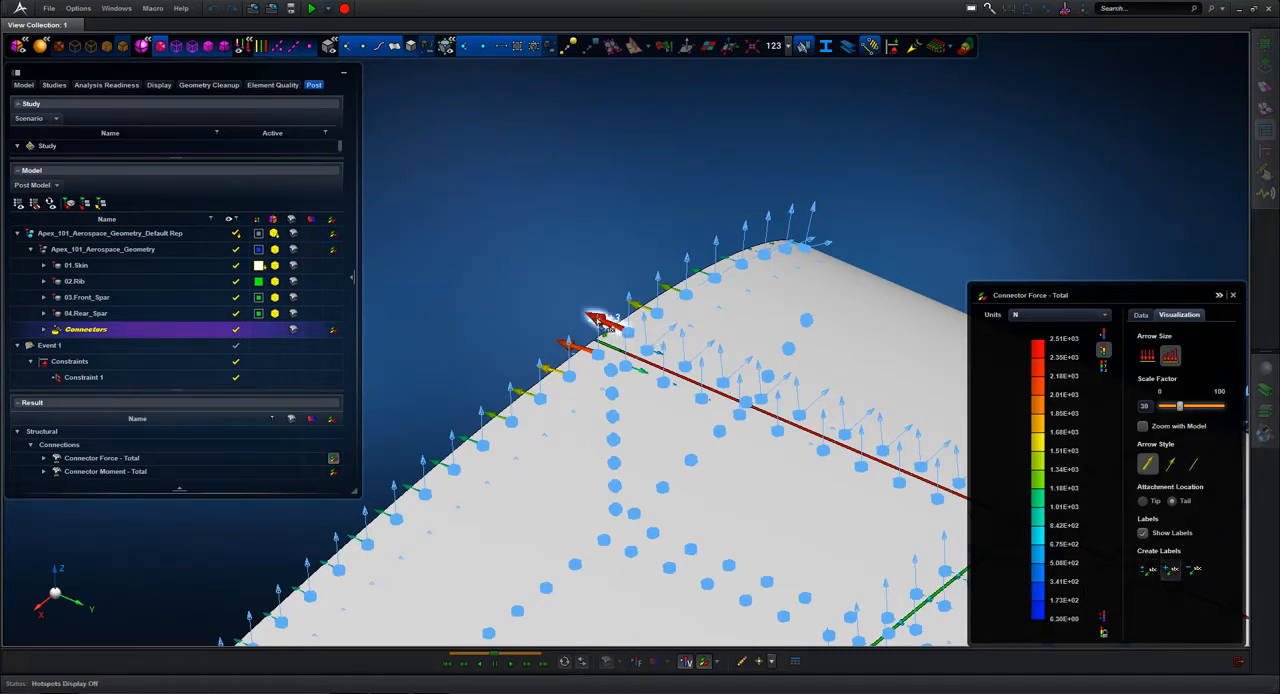
{"action": "left_click", "coordinate": [598, 321]}
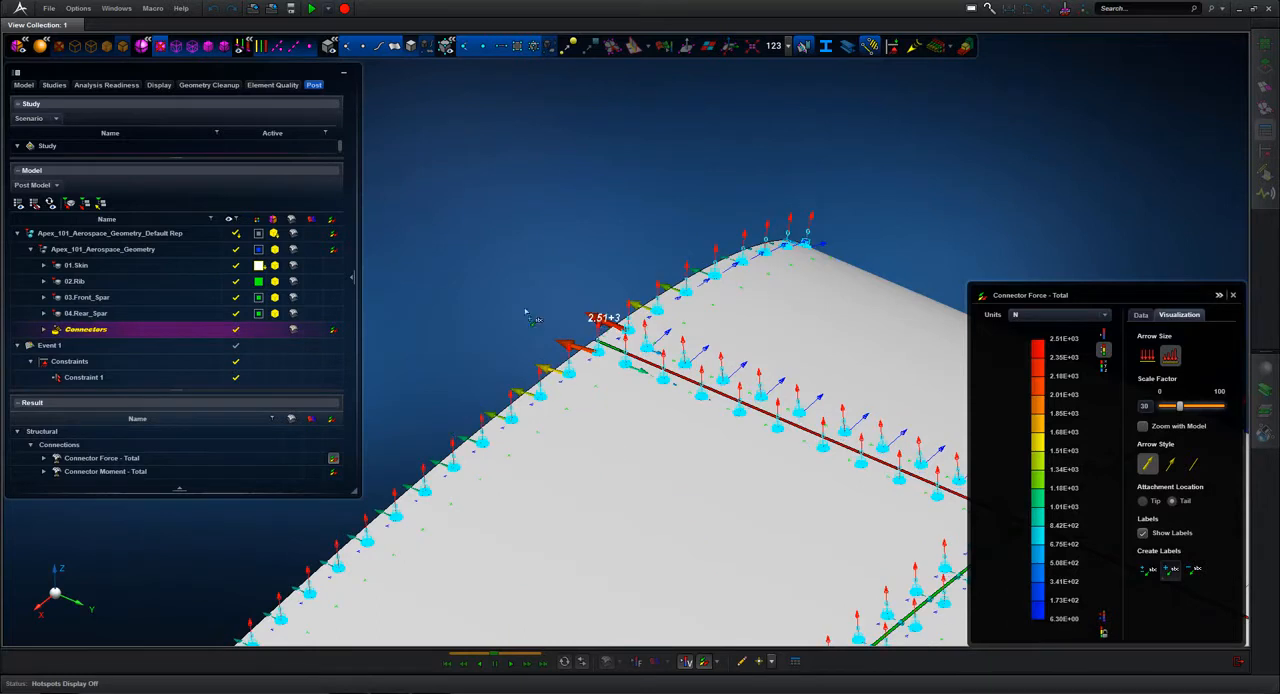
{"action": "left_click", "coordinate": [565, 345]}
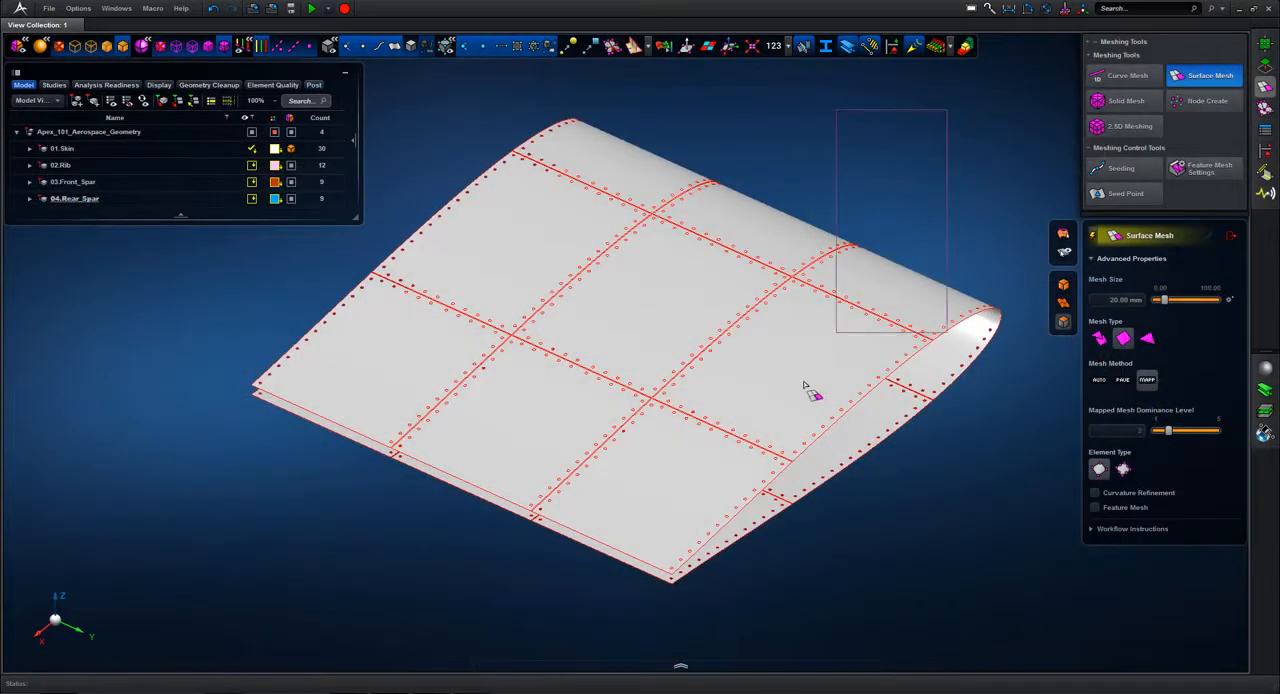
Step: Surface-mesh the 01.Skin panels with 20 mm quad elements and examine the mesh around the rib and spar joints
{"action": "left_click_drag", "start_coordinate": [836, 332], "coordinate": [400, 565]}
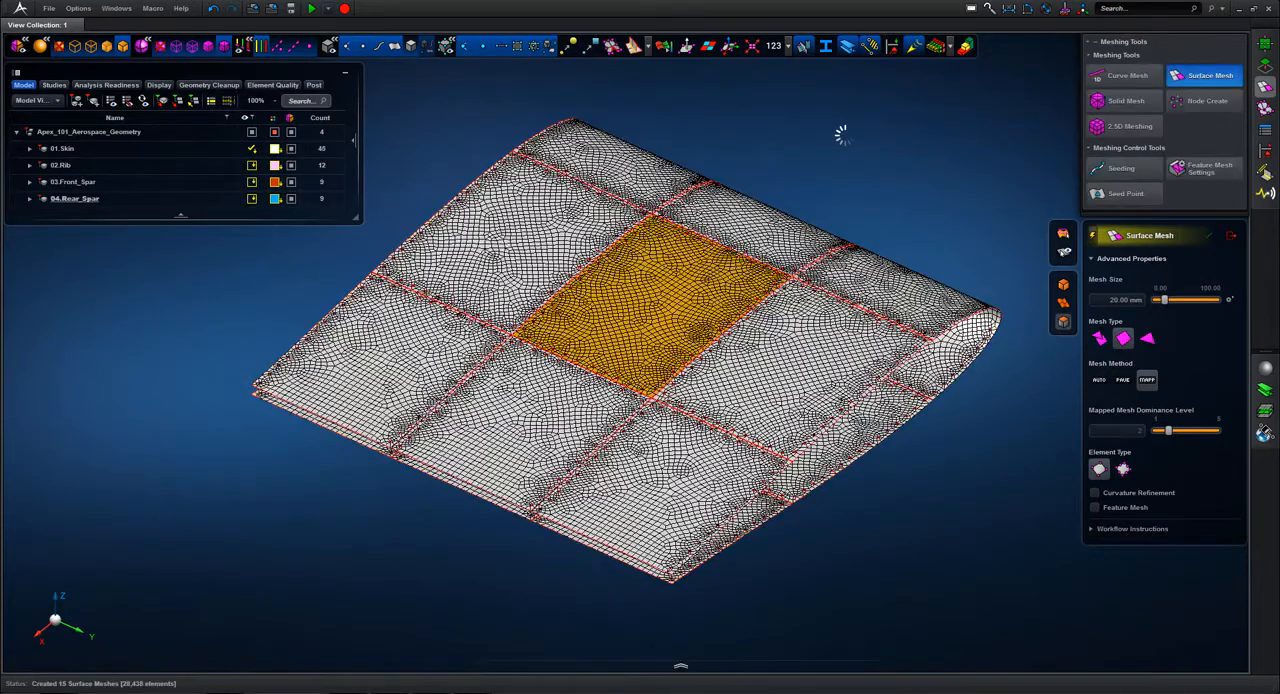
{"action": "left_click", "coordinate": [1230, 238]}
{"action": "scroll", "coordinate": [818, 262], "scroll_direction": "up", "scroll_amount": 6}
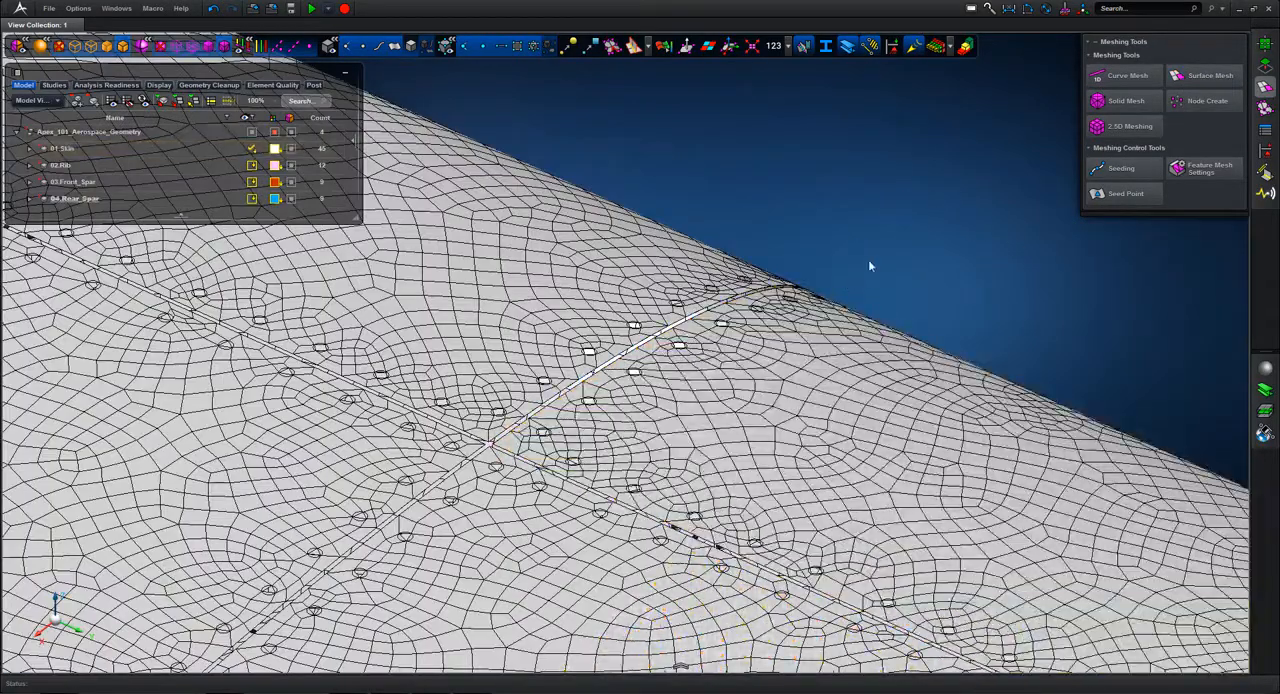
{"action": "scroll", "coordinate": [880, 290], "scroll_direction": "down", "scroll_amount": 3}
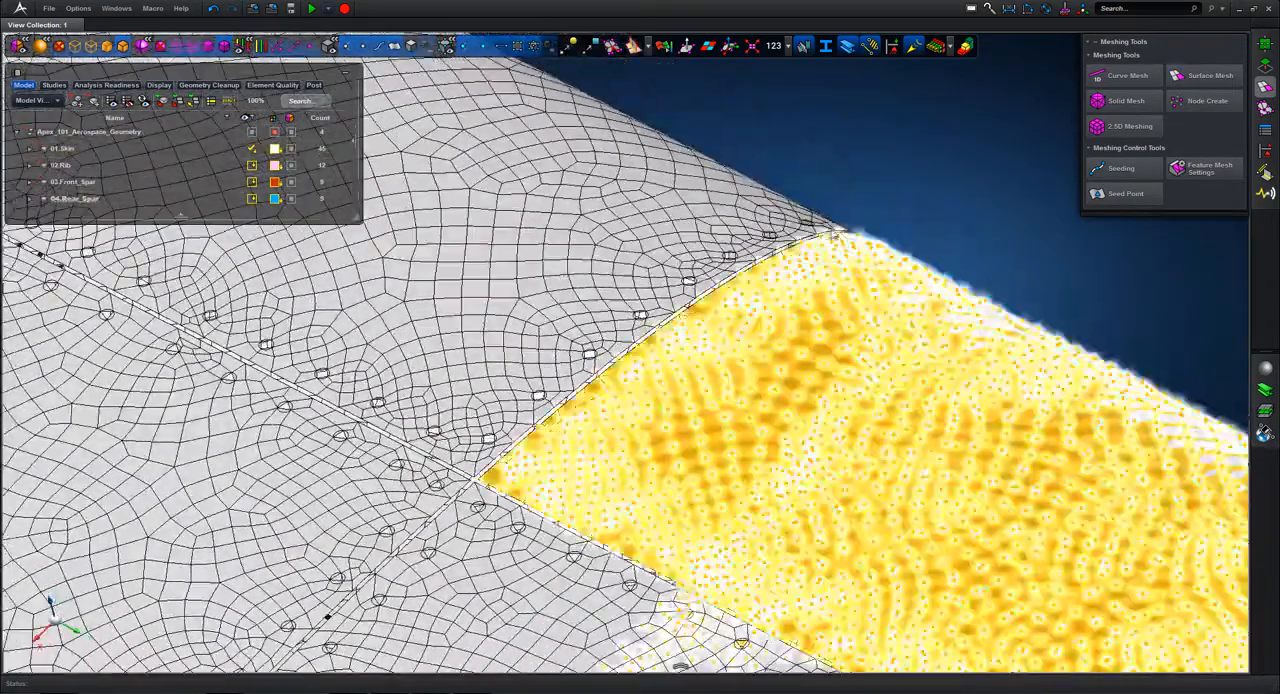
Step: Display the element Quality Index on the skin mesh and examine the elements around the fastener holes and panel edges
{"action": "left_click", "coordinate": [664, 47]}
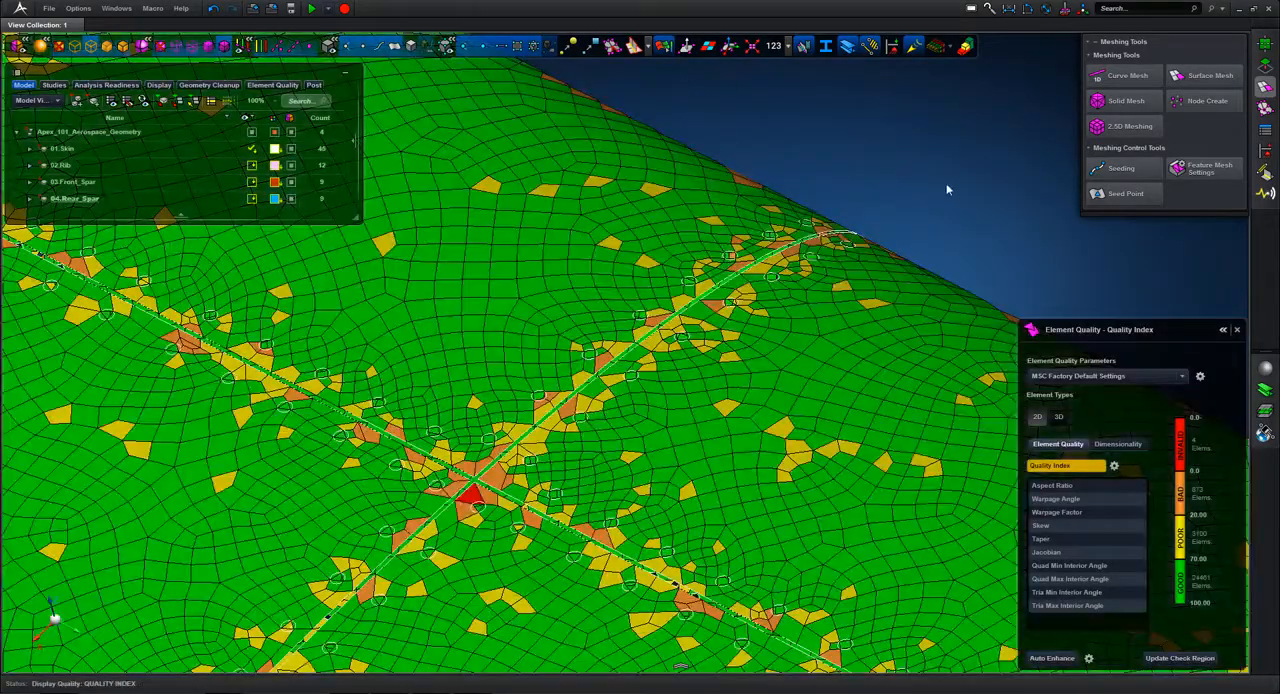
{"action": "middle_click_drag", "start_coordinate": [948, 191], "coordinate": [510, 585]}
{"action": "key", "text": "f"}
{"action": "scroll", "coordinate": [510, 580], "scroll_direction": "up", "scroll_amount": 10}
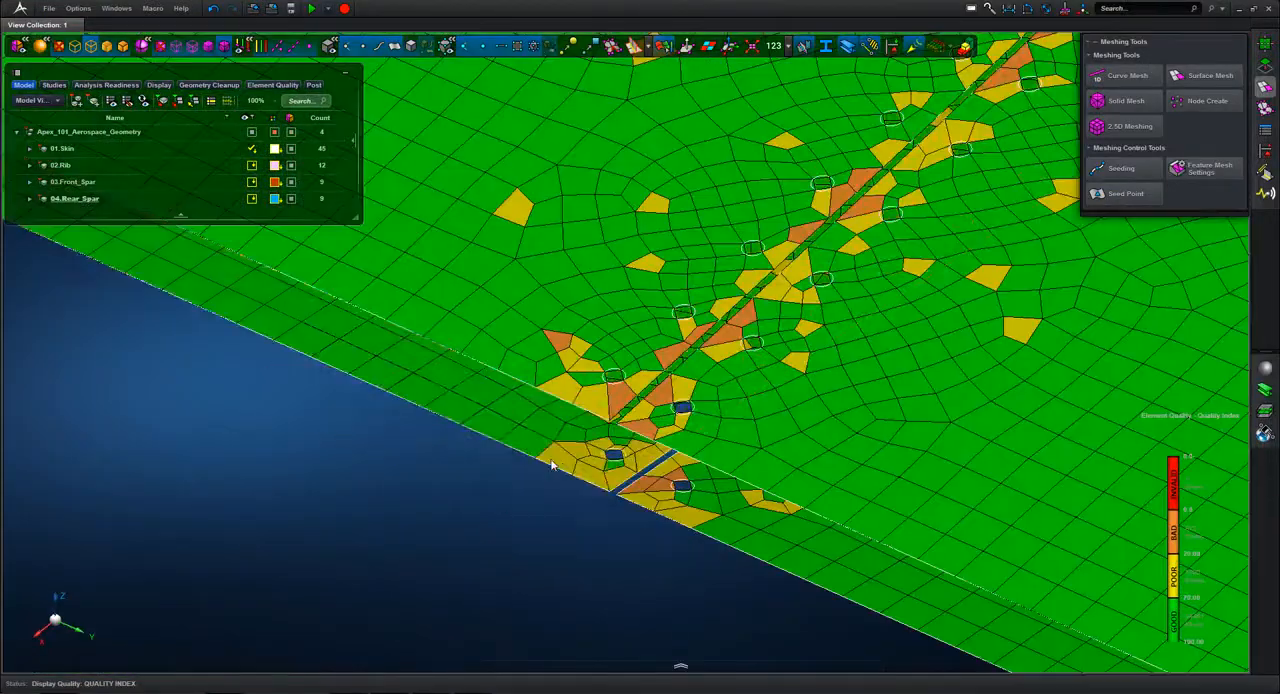
{"action": "scroll", "coordinate": [531, 506], "scroll_direction": "down", "scroll_amount": 10}
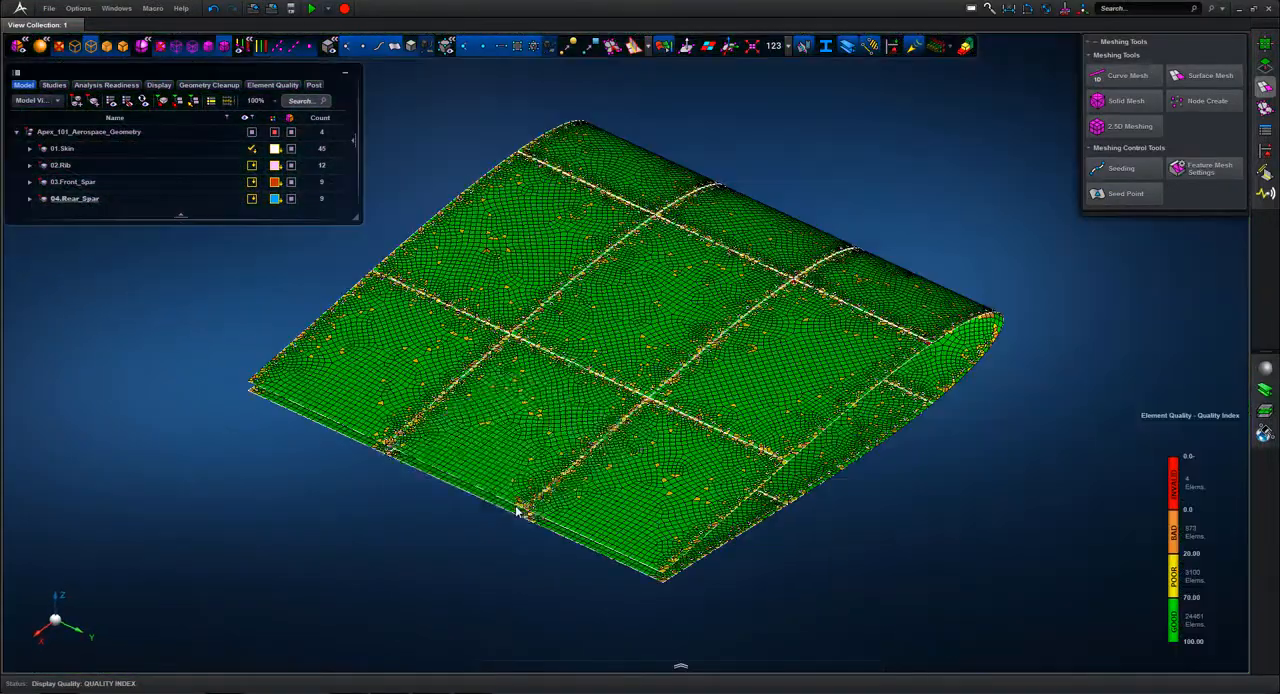
Step: Isolate the invalid elements of the Quality Index, add their adjacent elements to the display, and examine these spots on the skin
{"action": "left_click", "coordinate": [1180, 450]}
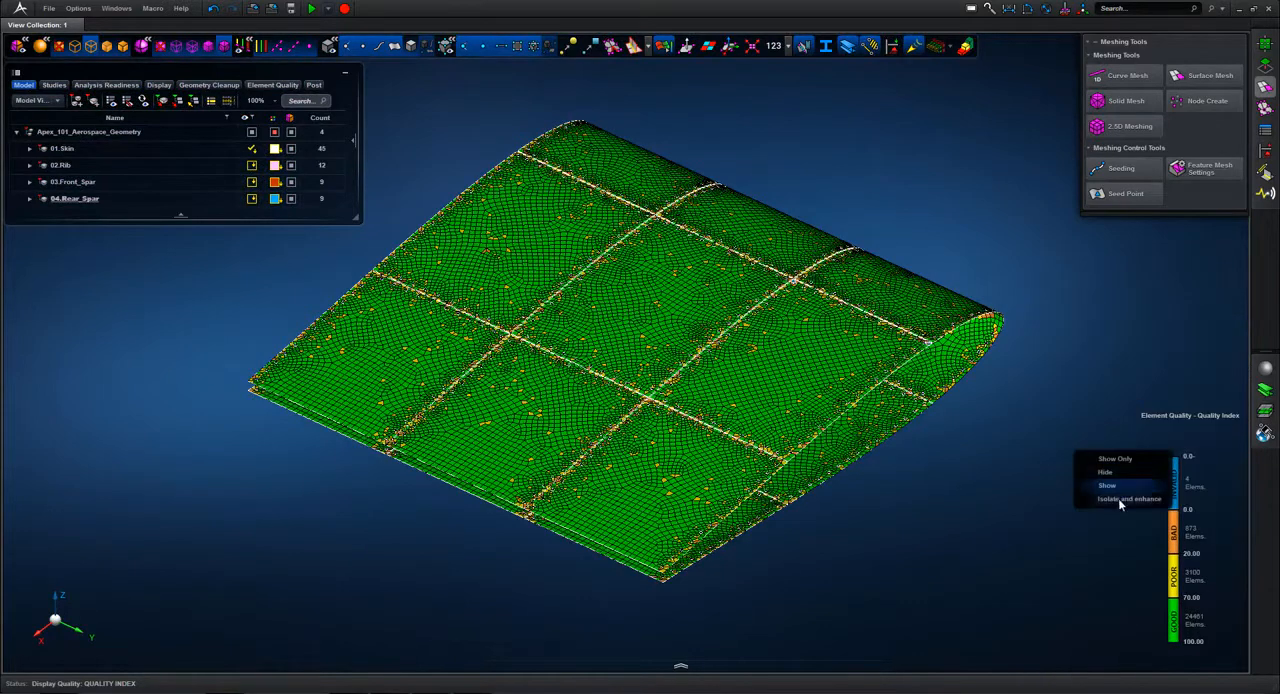
{"action": "left_click", "coordinate": [1100, 484]}
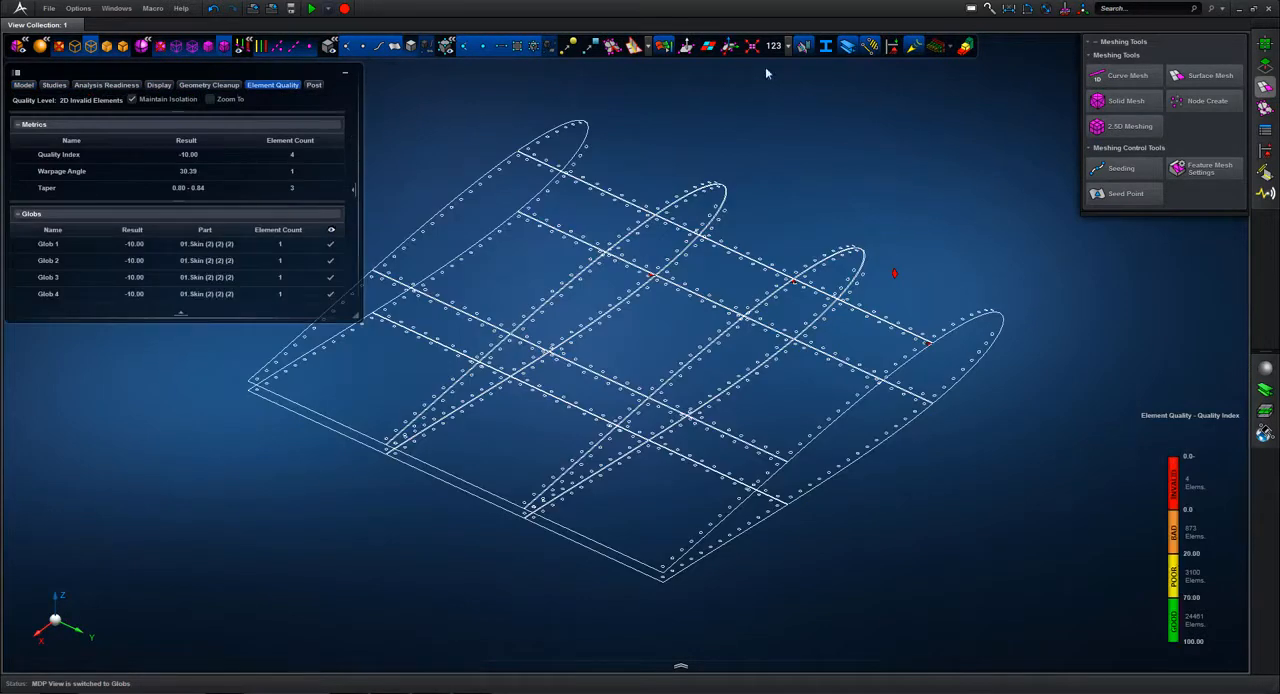
{"action": "left_click", "coordinate": [752, 47]}
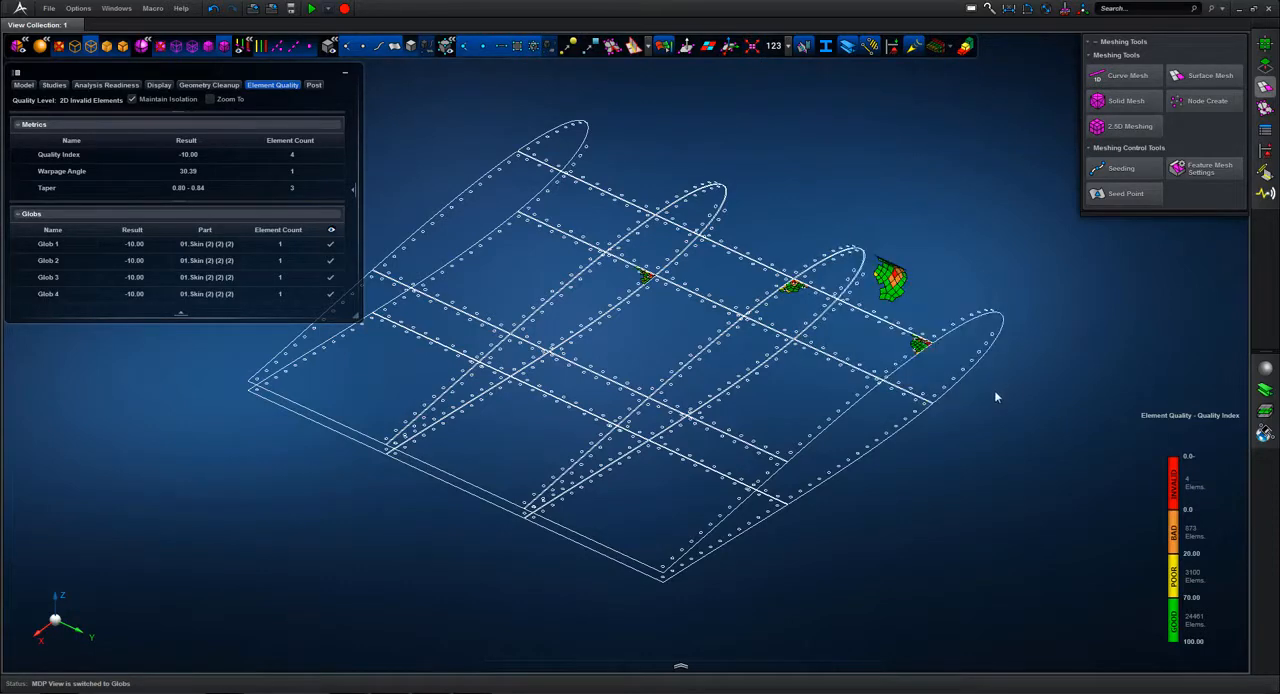
{"action": "left_click_drag", "start_coordinate": [986, 390], "coordinate": [830, 308]}
{"action": "mouse_move", "coordinate": [913, 323]}
{"action": "middle_mouse_down"}
{"action": "mouse_move", "coordinate": [905, 348]}
{"action": "mouse_move", "coordinate": [915, 338]}
{"action": "middle_mouse_up"}
{"action": "key", "text": "f"}
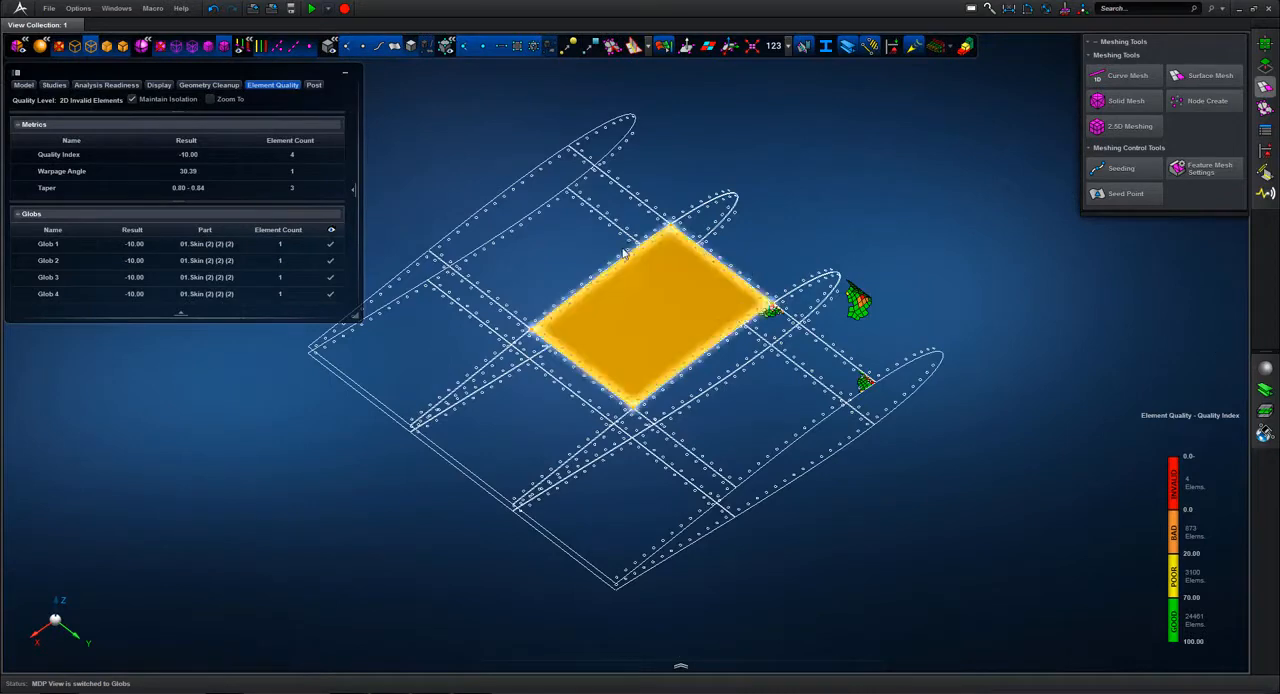
{"action": "left_click_drag", "start_coordinate": [620, 239], "coordinate": [691, 299]}
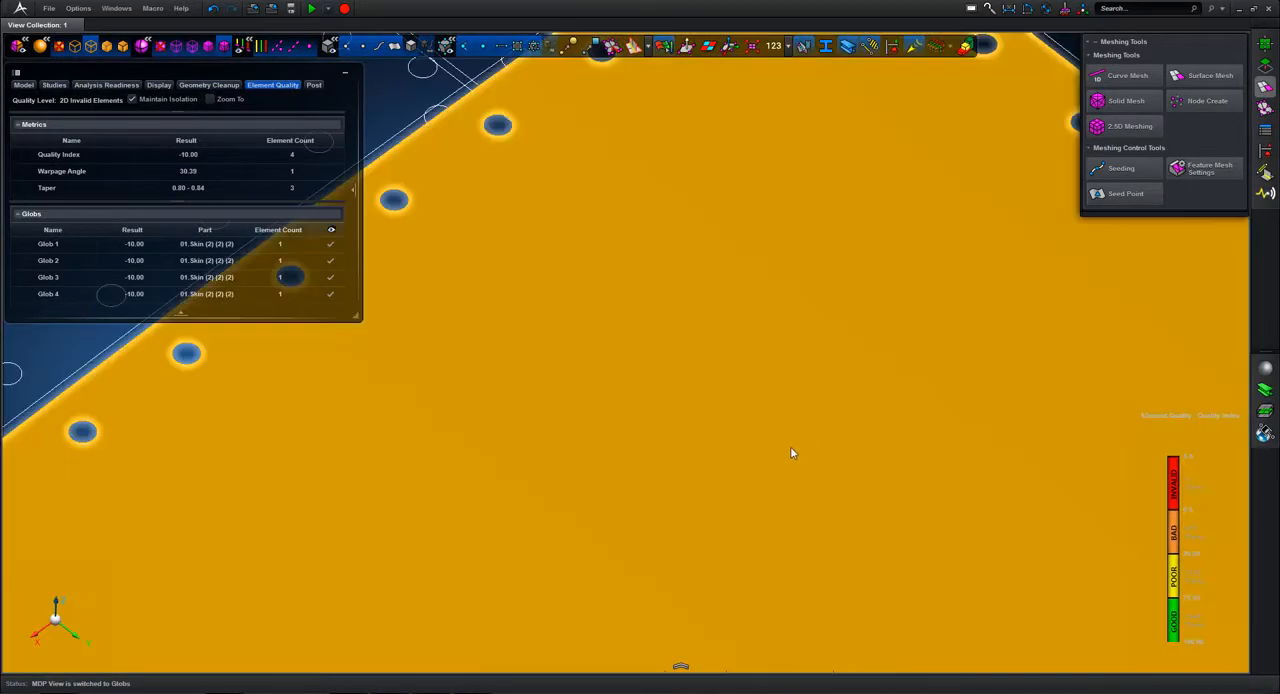
{"action": "key", "text": "f"}
{"action": "middle_click_drag", "start_coordinate": [972, 298], "coordinate": [887, 225]}
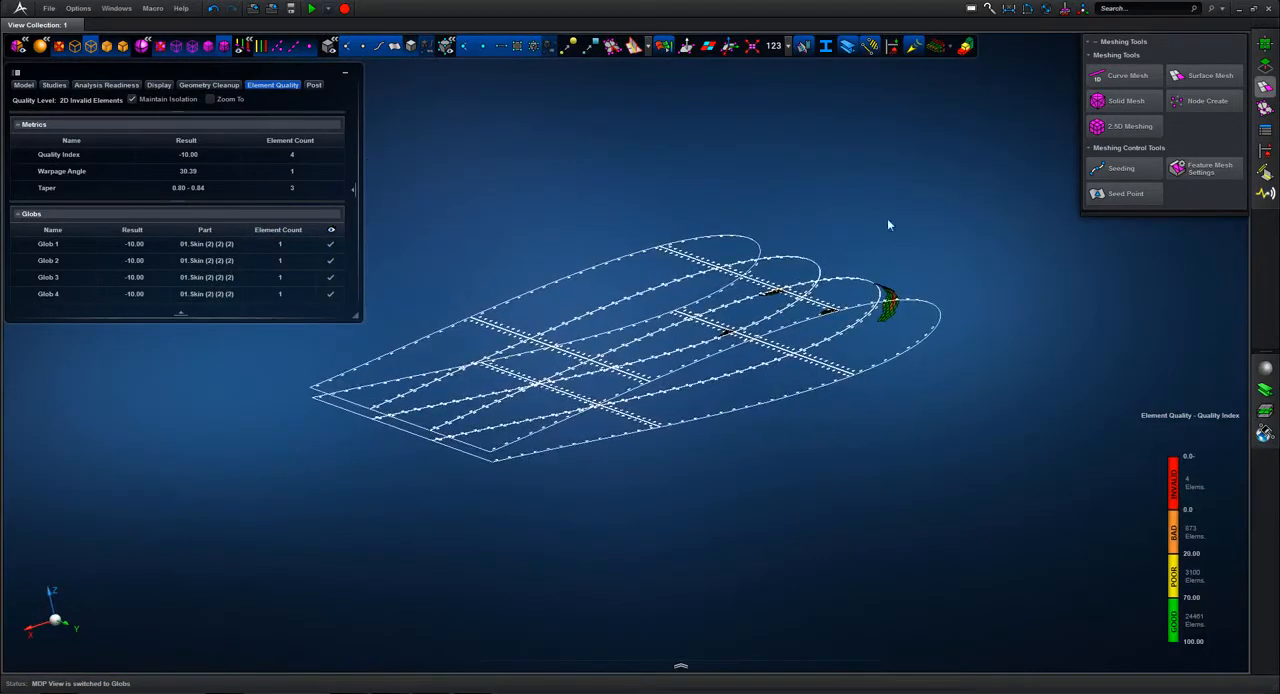
Step: Turn off the element quality display and show all meshed parts of the wing section
{"action": "left_click", "coordinate": [663, 49]}
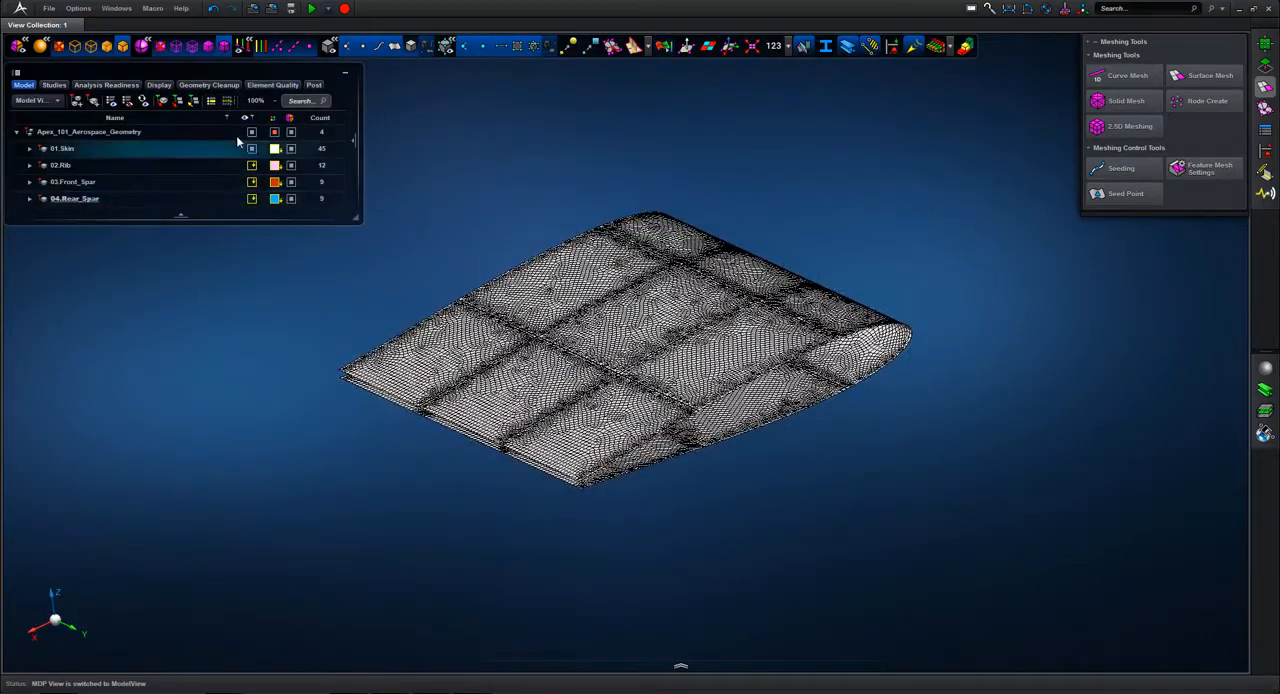
{"action": "middle_click_drag", "start_coordinate": [856, 461], "coordinate": [863, 466]}
{"action": "right_click_drag", "start_coordinate": [863, 466], "coordinate": [908, 446]}
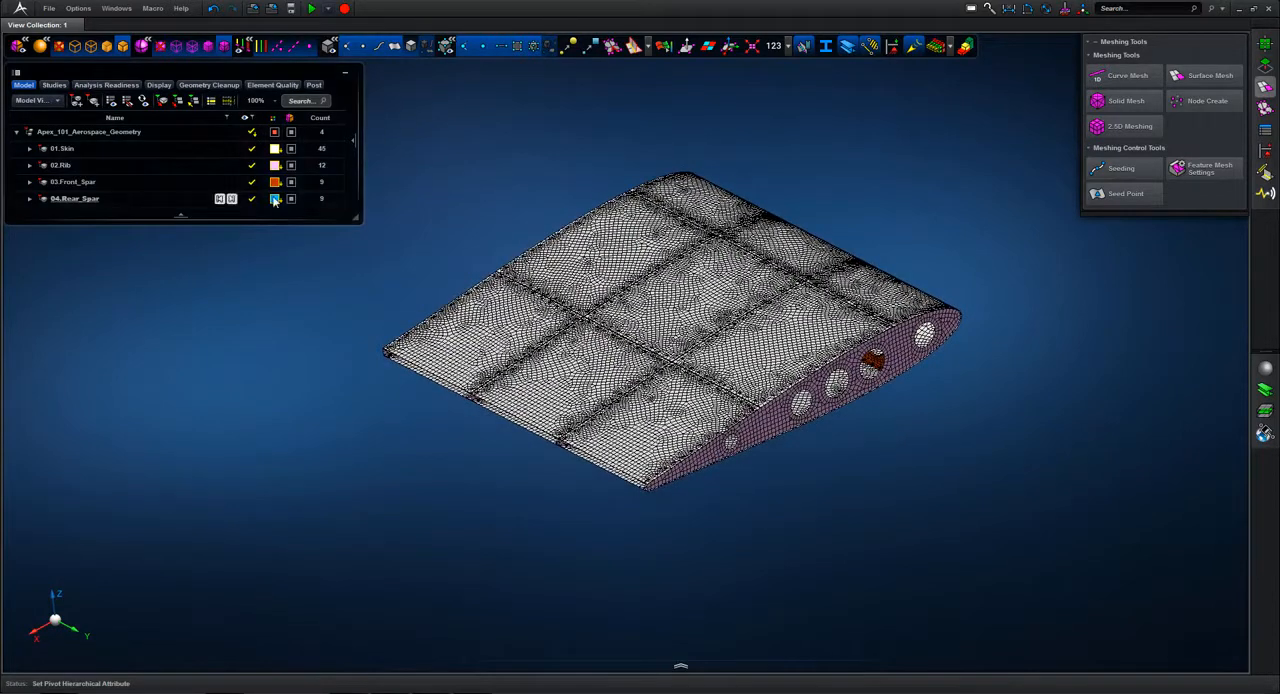
Step: Hide the 01.Skin part so only the meshed ribs and the front and rear spars are displayed
{"action": "left_click", "coordinate": [612, 282]}
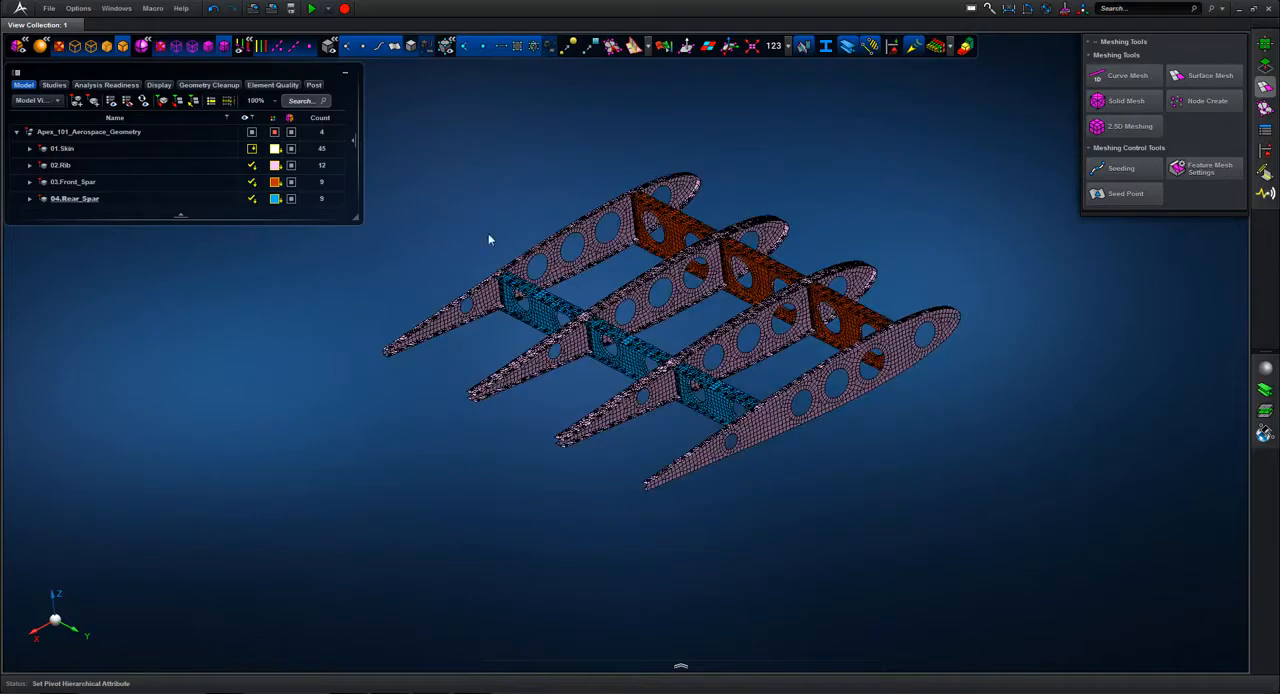
{"action": "left_click_drag", "start_coordinate": [509, 306], "coordinate": [521, 299]}
{"action": "mouse_move", "coordinate": [524, 202]}
{"action": "middle_mouse_down"}
{"action": "mouse_move", "coordinate": [553, 243]}
{"action": "mouse_move", "coordinate": [523, 205]}
{"action": "middle_mouse_up"}
{"action": "key", "text": "f"}
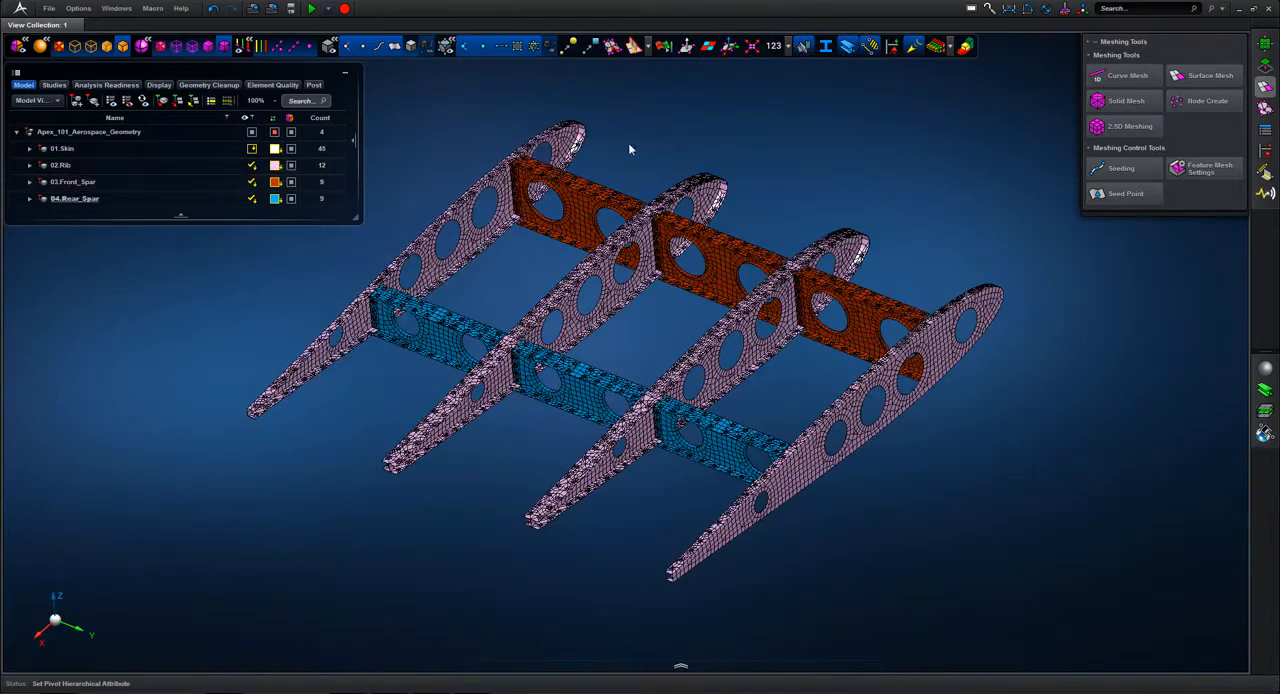
Step: Show the 01.Skin part together with the ribs and spars, and close the meshing tools
{"action": "left_click", "coordinate": [278, 150]}
{"action": "left_click", "coordinate": [252, 150]}
{"action": "left_click", "coordinate": [55, 621]}
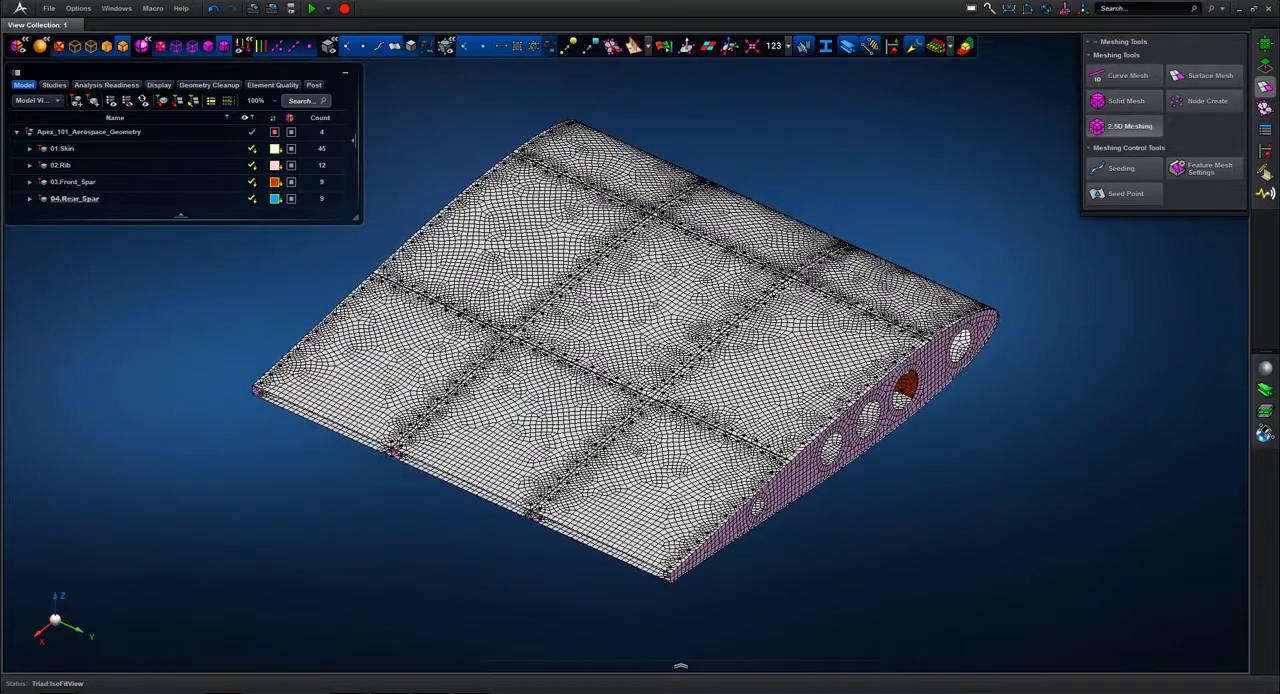
{"action": "left_click", "coordinate": [1265, 88]}
{"action": "left_click", "coordinate": [1265, 88]}
{"action": "left_click", "coordinate": [1265, 88]}
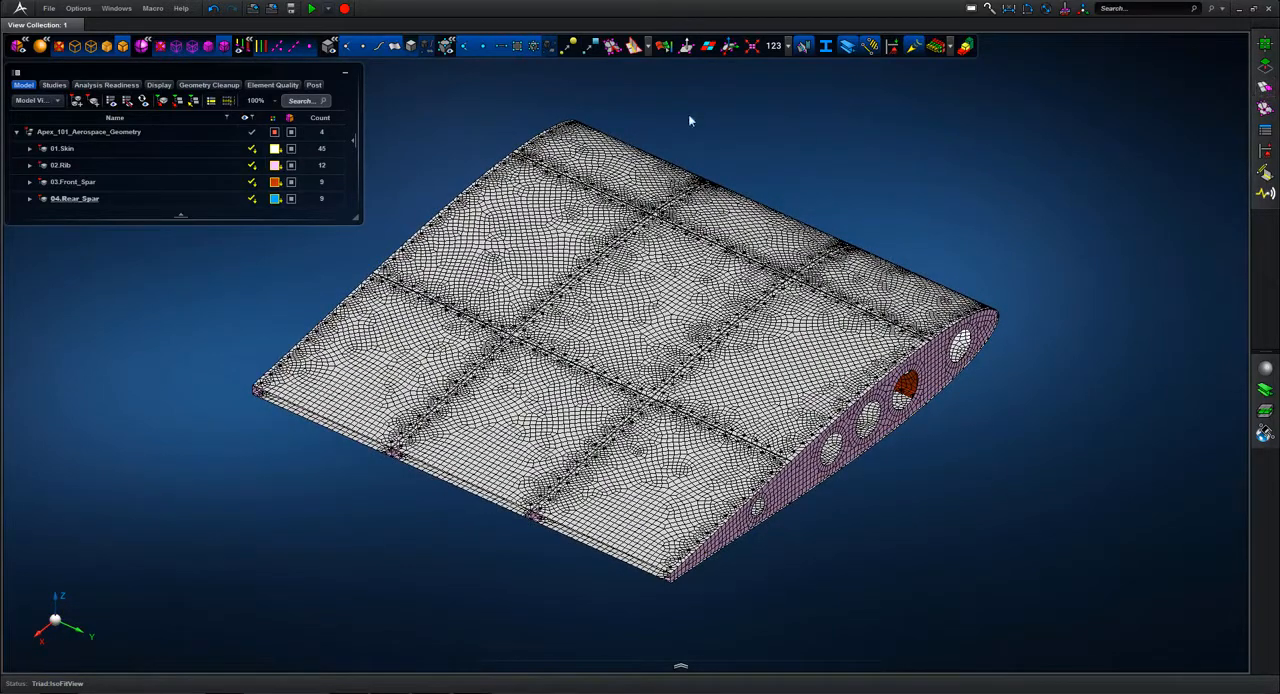
Step: Run the recent macro auCreateFasteners in Surfaces Point-to-Point on the meshed wing section and dismiss its report
{"action": "left_click", "coordinate": [154, 12]}
{"action": "mouse_move", "coordinate": [136, 66]}
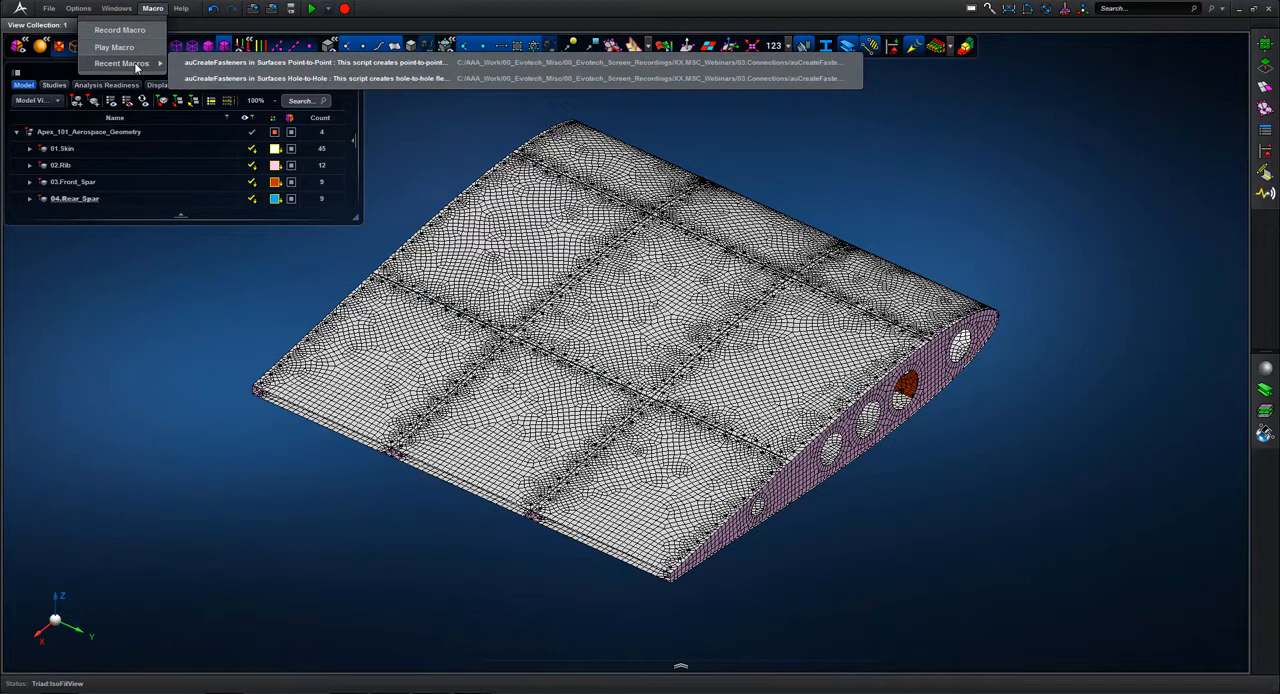
{"action": "left_click", "coordinate": [325, 64]}
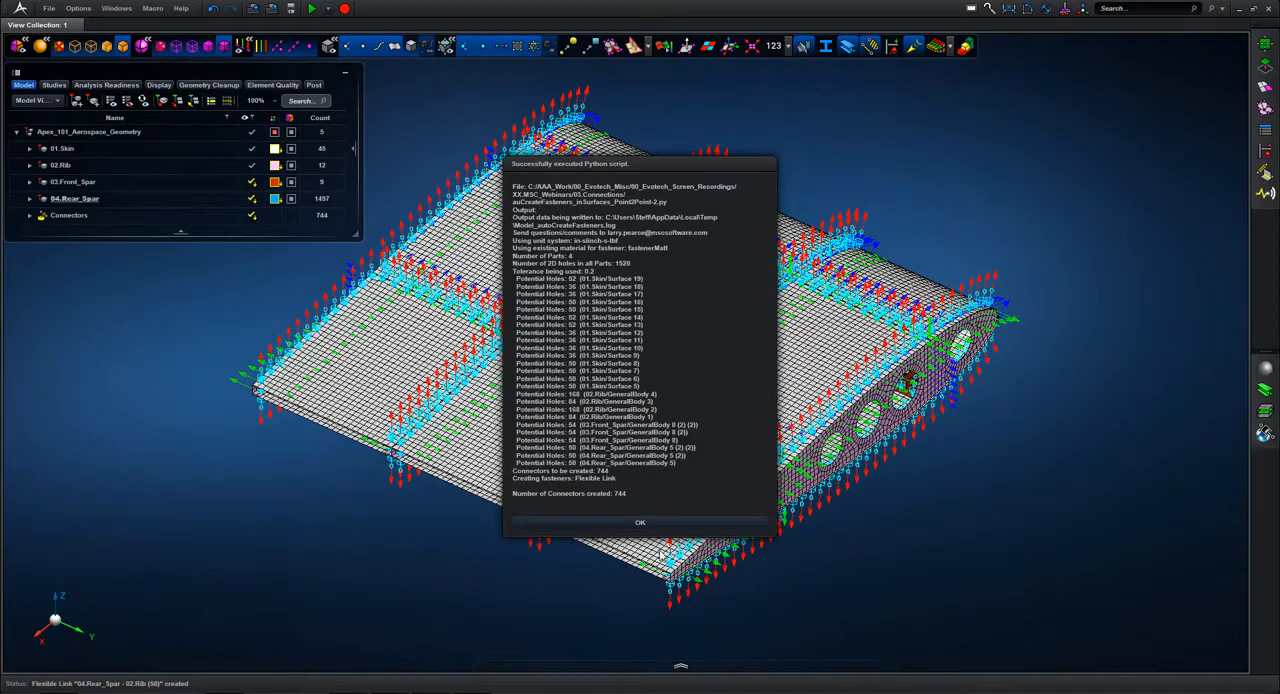
{"action": "left_click", "coordinate": [656, 528]}
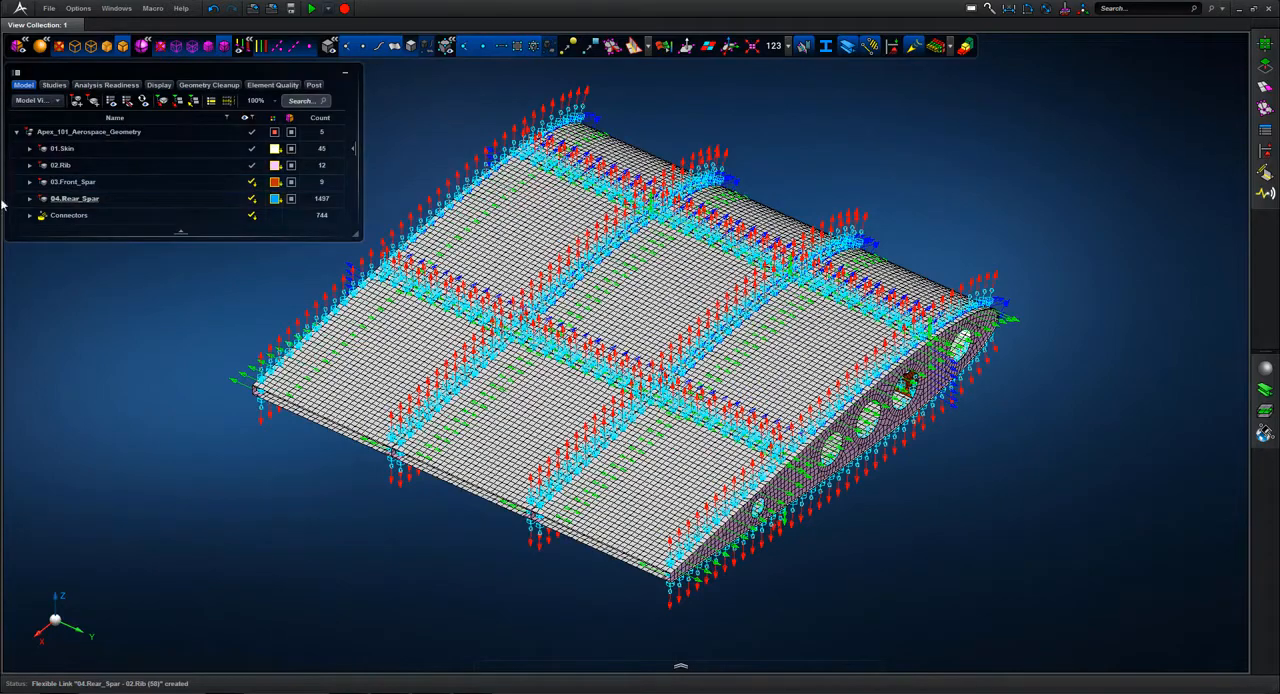
Step: Isolate all connectors between 02.Rib and 01.Skin so only these flexible links are displayed
{"action": "left_click", "coordinate": [30, 215]}
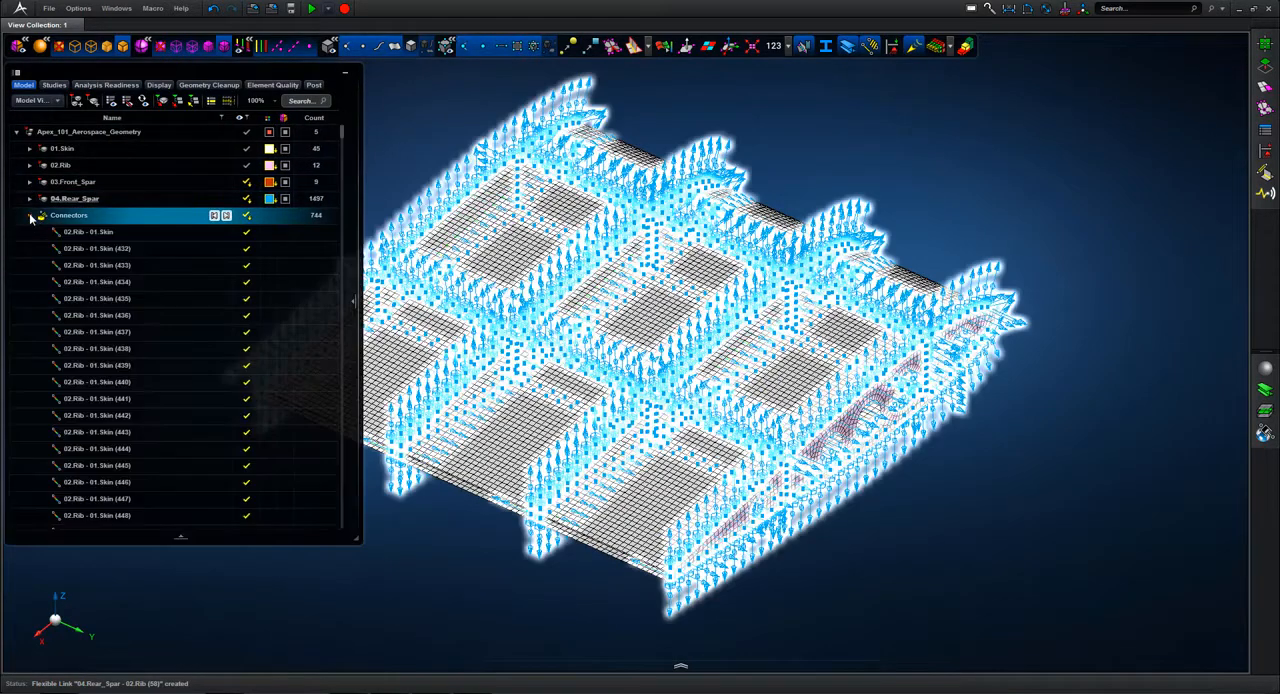
{"action": "left_click", "coordinate": [90, 231]}
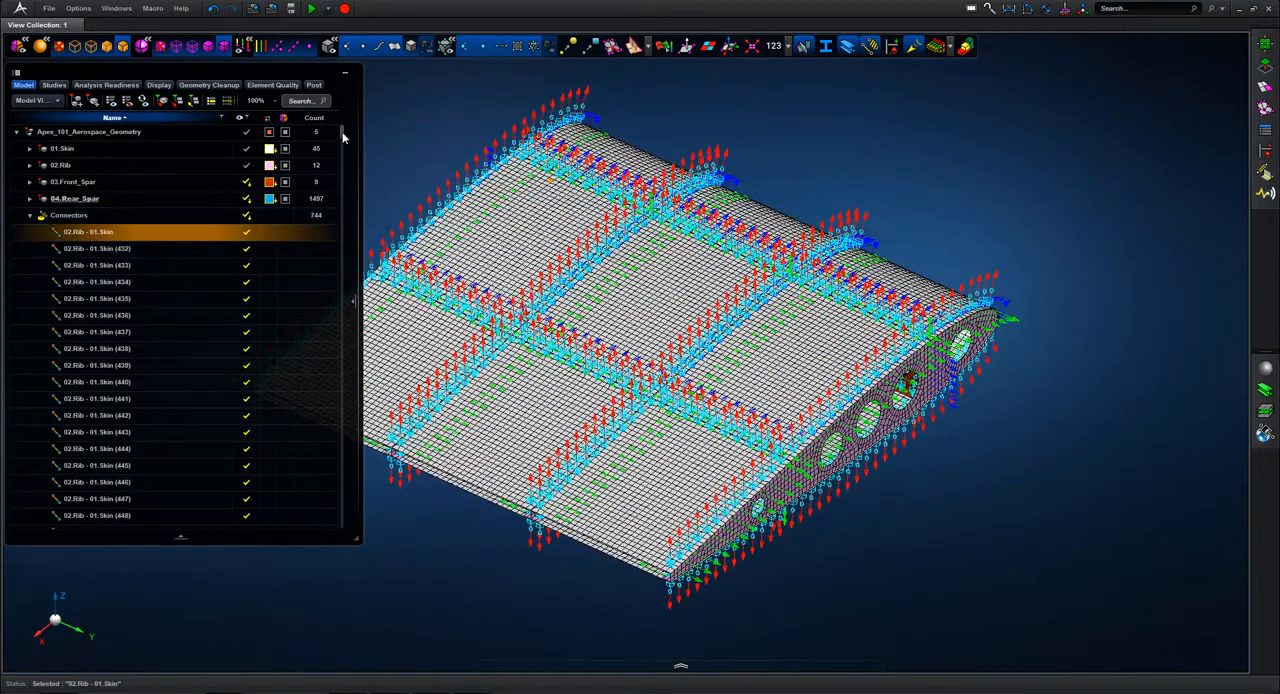
{"action": "left_click_drag", "start_coordinate": [340, 141], "coordinate": [343, 362]}
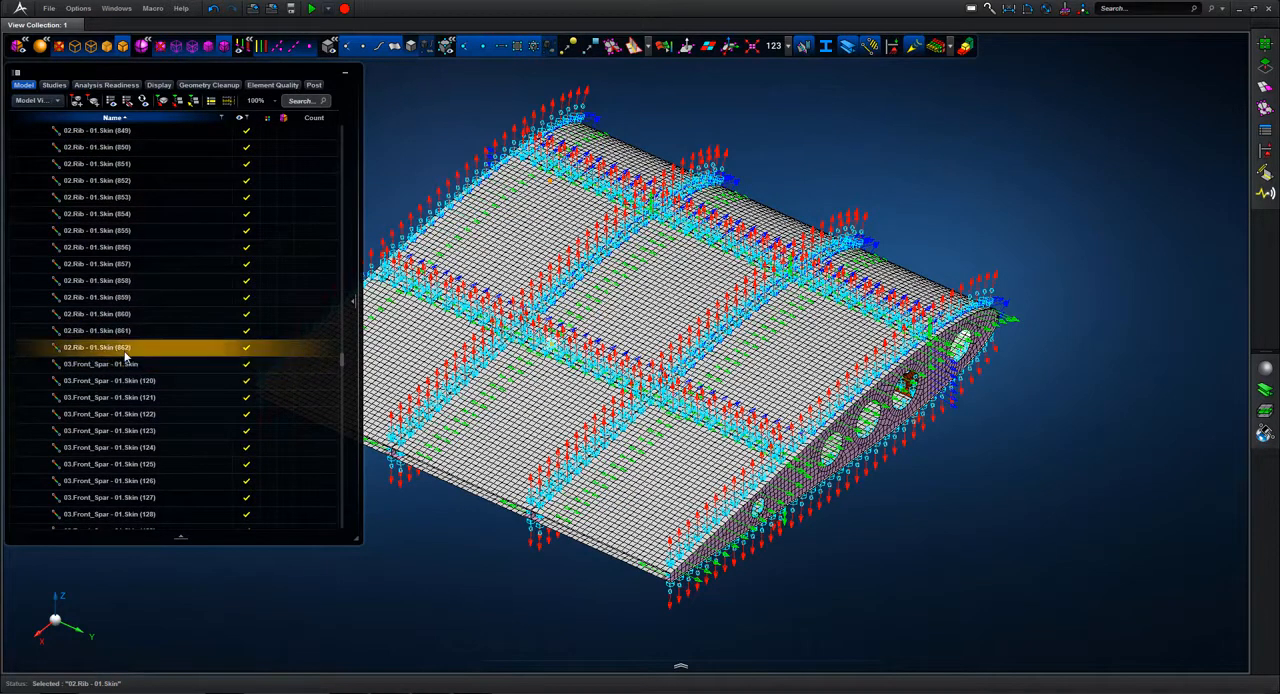
{"action": "left_click", "coordinate": [123, 351], "text": "shift"}
{"action": "right_click", "coordinate": [121, 350]}
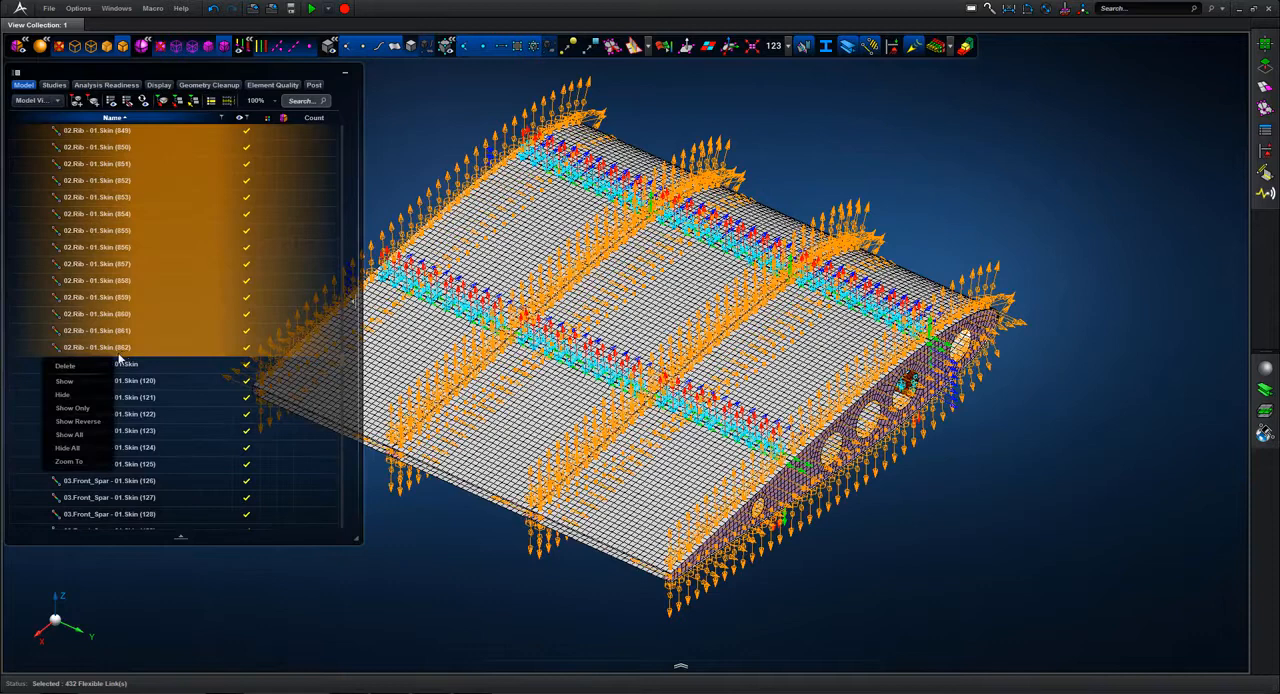
{"action": "left_click", "coordinate": [81, 412]}
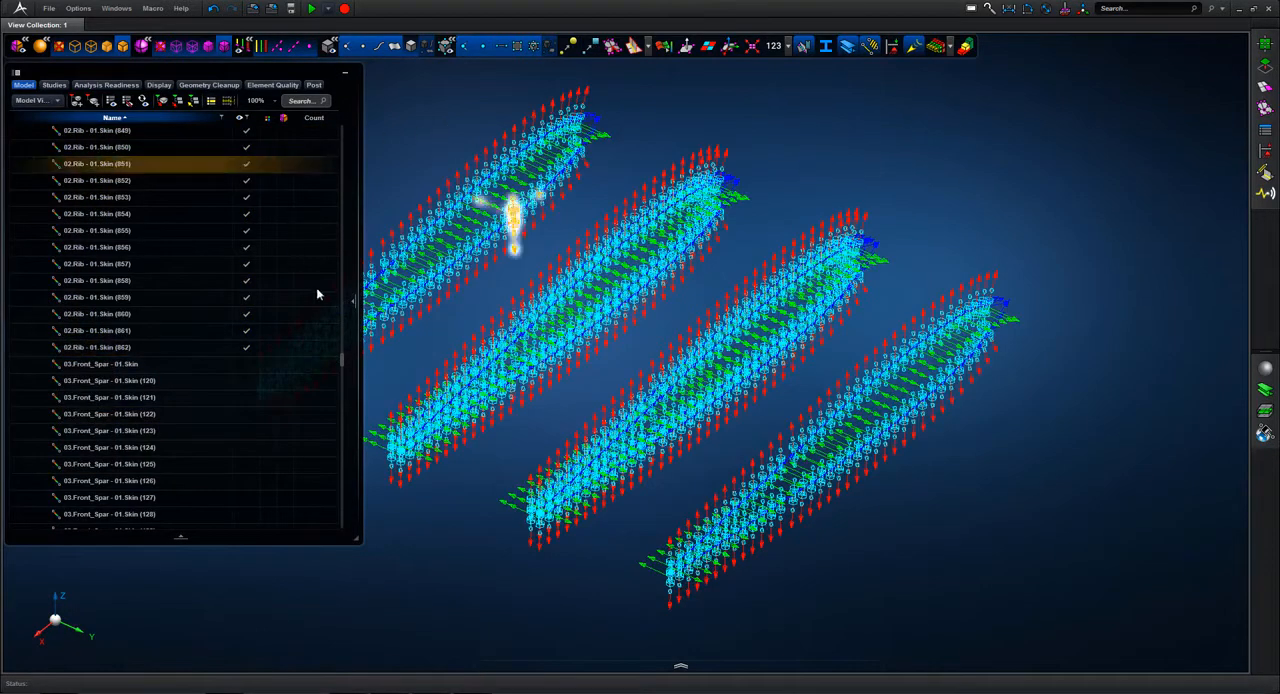
Step: Add the 02.Rib part to the display and examine the connectors along the rib flanges
{"action": "left_click_drag", "start_coordinate": [342, 360], "coordinate": [352, 130]}
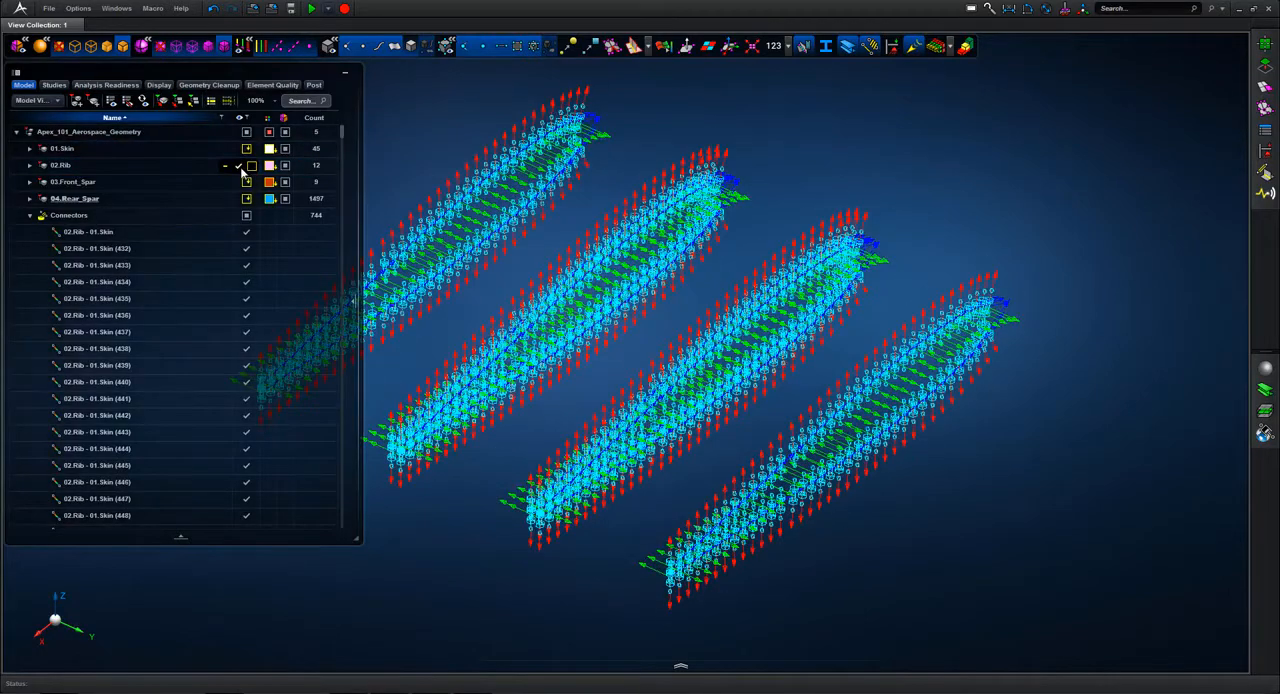
{"action": "left_click", "coordinate": [240, 168]}
{"action": "left_click_drag", "start_coordinate": [449, 130], "coordinate": [501, 240]}
{"action": "mouse_move", "coordinate": [522, 249]}
{"action": "middle_mouse_down"}
{"action": "mouse_move", "coordinate": [527, 284]}
{"action": "mouse_move", "coordinate": [514, 262]}
{"action": "mouse_move", "coordinate": [529, 243]}
{"action": "middle_mouse_up"}
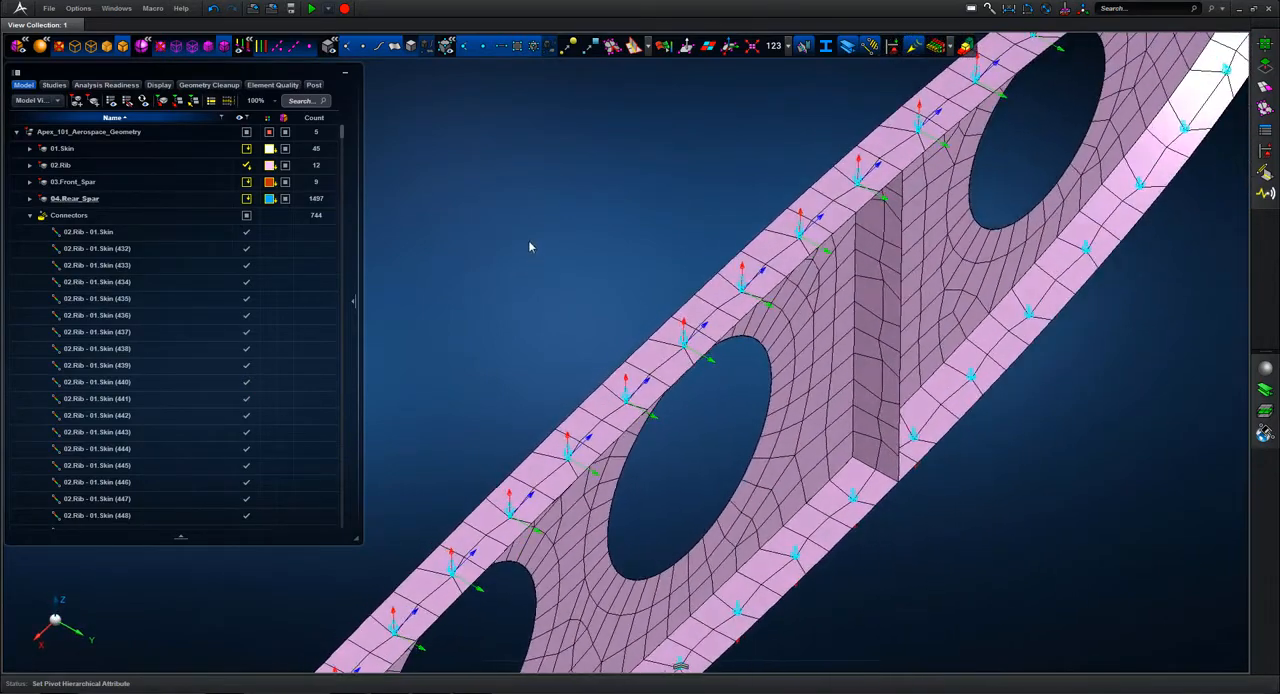
{"action": "key", "text": "f"}
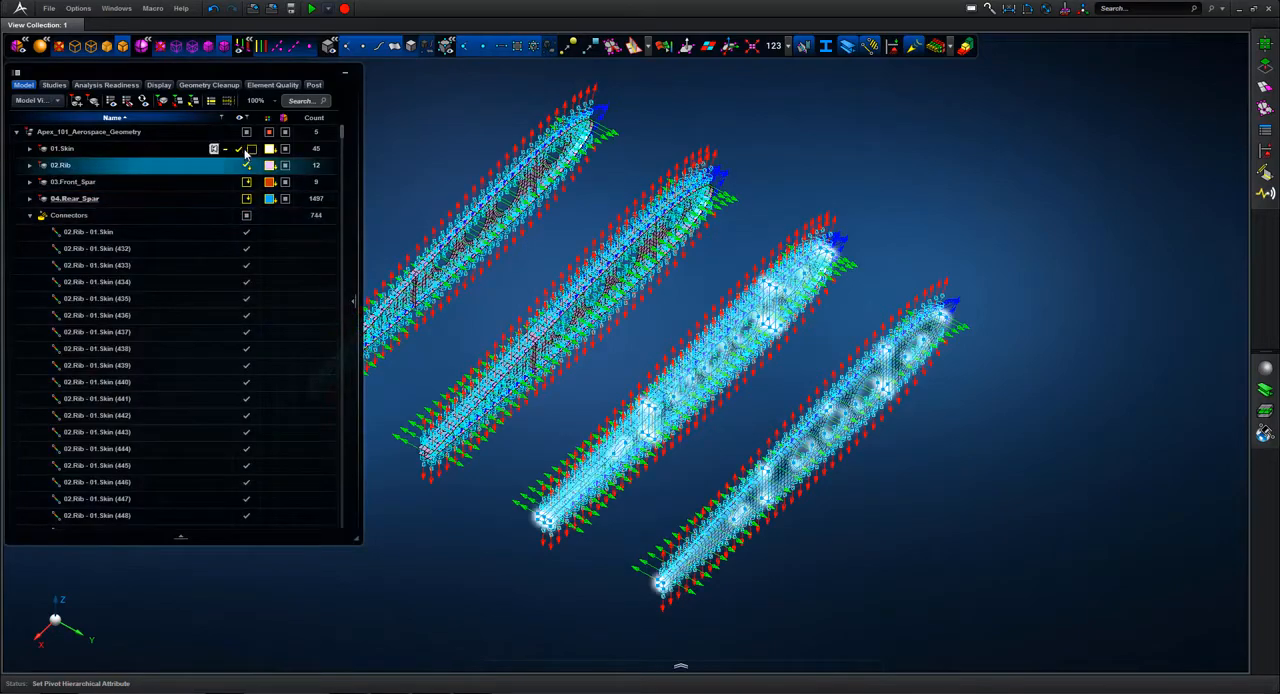
Step: Add the 01.Skin part to the display and examine how the connectors join the skin to the ribs
{"action": "left_click", "coordinate": [239, 150]}
{"action": "mouse_move", "coordinate": [493, 111]}
{"action": "middle_mouse_down", "text": "ctrl"}
{"action": "mouse_move", "coordinate": [560, 183]}
{"action": "mouse_move", "coordinate": [507, 230]}
{"action": "mouse_move", "coordinate": [558, 190]}
{"action": "middle_mouse_up", "text": "ctrl"}
{"action": "key", "text": "f"}
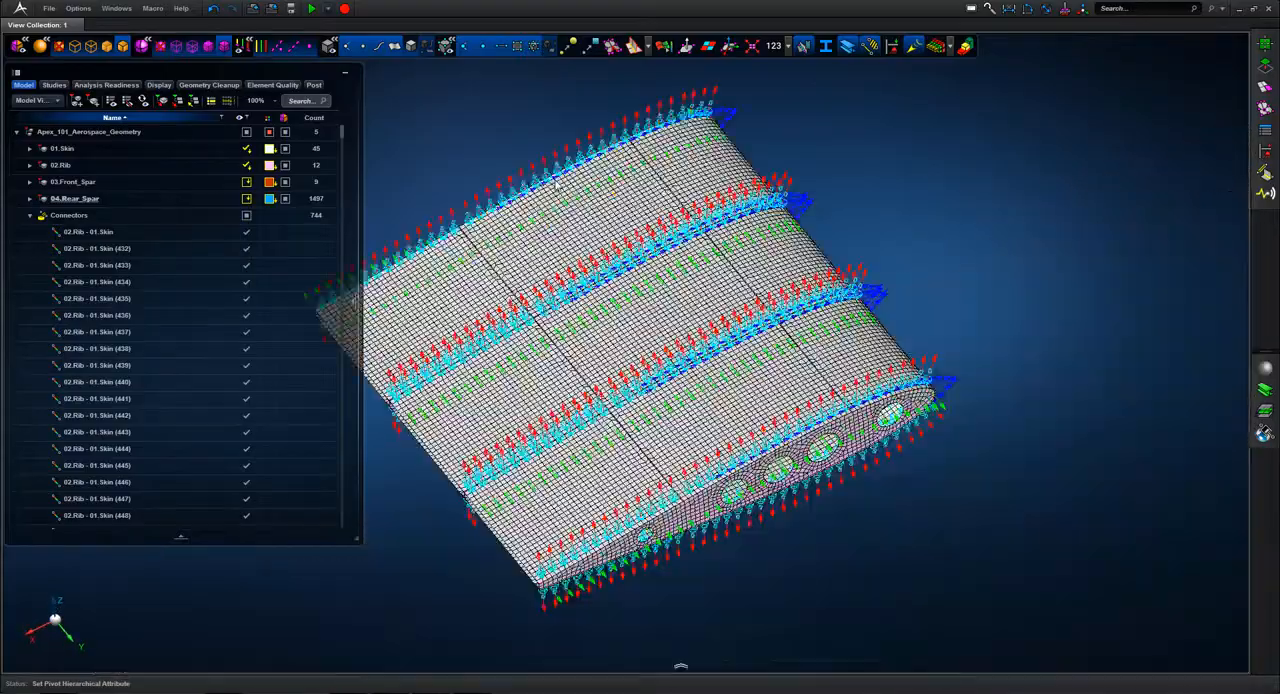
{"action": "mouse_move", "coordinate": [892, 476]}
{"action": "middle_mouse_down", "text": "ctrl"}
{"action": "mouse_move", "coordinate": [818, 388]}
{"action": "mouse_move", "coordinate": [810, 358]}
{"action": "mouse_move", "coordinate": [751, 371]}
{"action": "mouse_move", "coordinate": [971, 397]}
{"action": "middle_mouse_up", "text": "ctrl"}
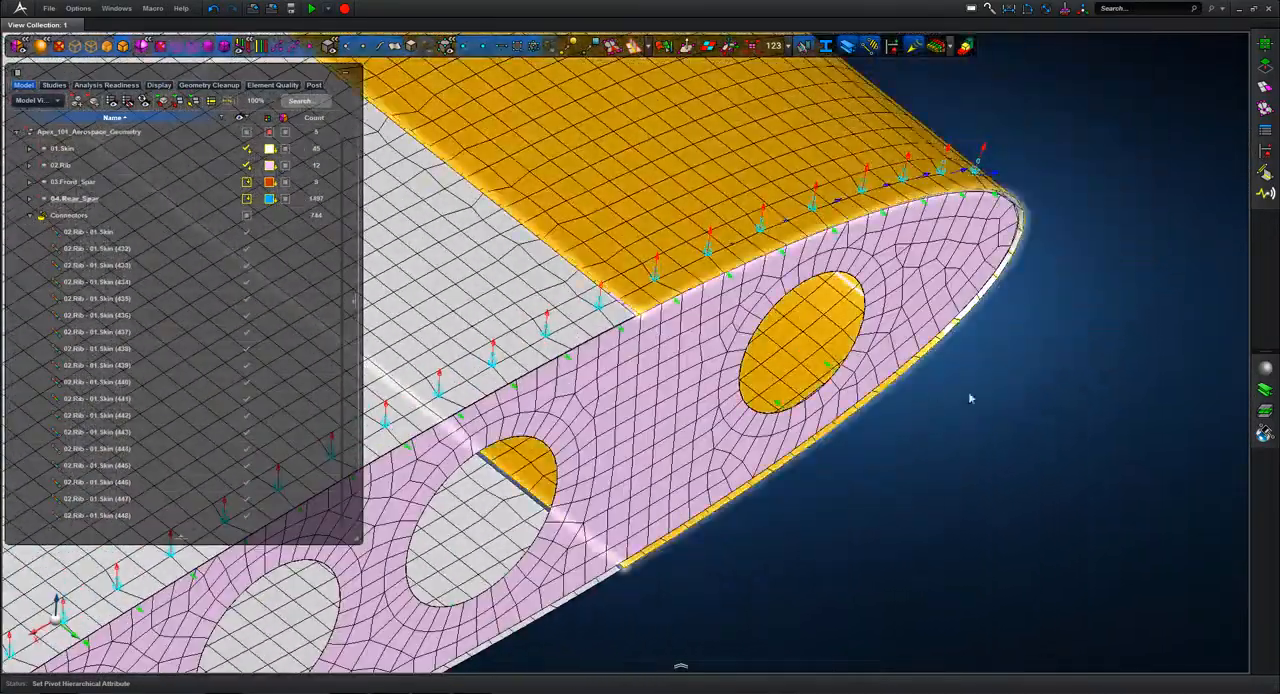
{"action": "key", "text": "f"}
{"action": "middle_click_drag", "start_coordinate": [997, 299], "coordinate": [989, 293]}
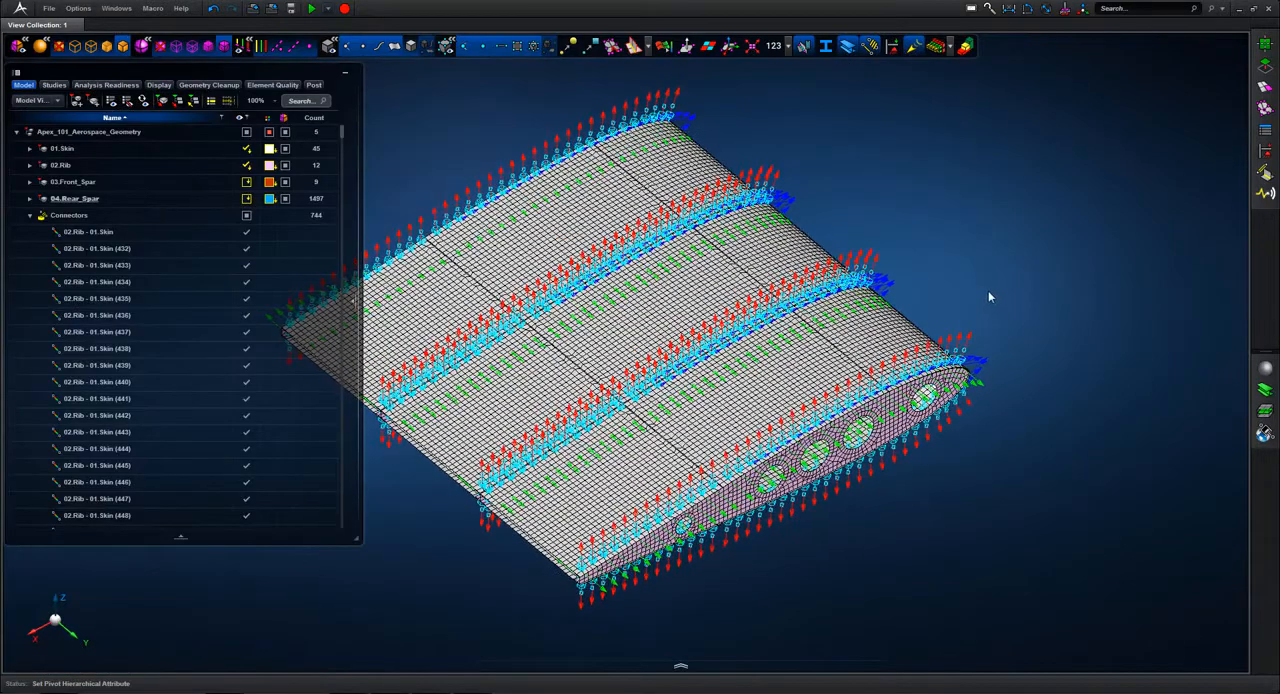
Step: Turn off the connector direction symbols and show all parts and connectors of the model
{"action": "left_click", "coordinate": [869, 47]}
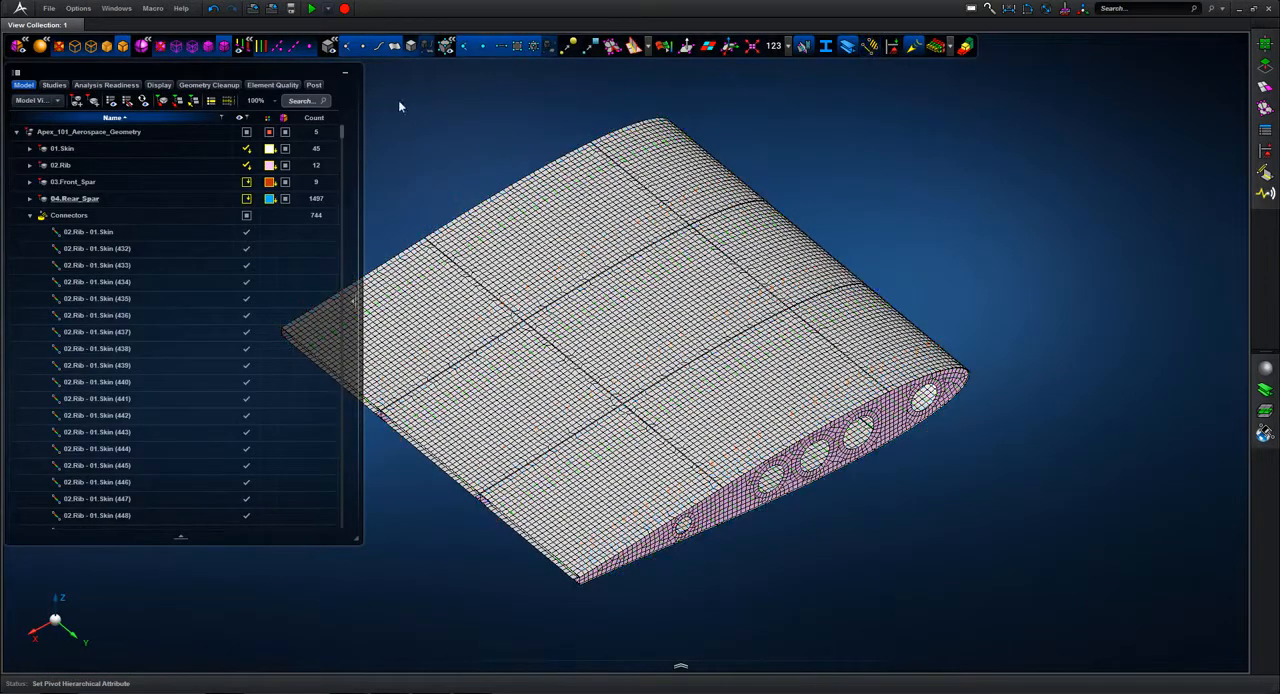
{"action": "left_click", "coordinate": [248, 137]}
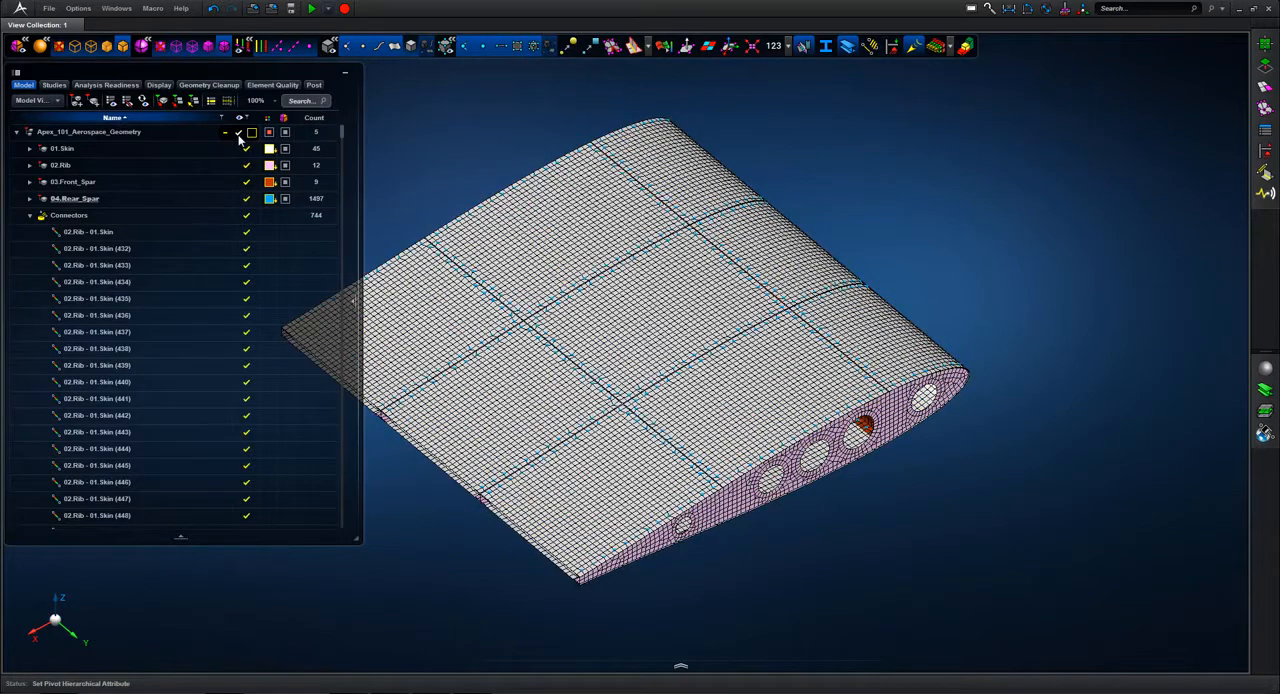
{"action": "left_click", "coordinate": [239, 134]}
Step: Display the element Quality Index on the whole wing mesh, examine the upper and lower skin, and close the quality display
{"action": "left_click", "coordinate": [665, 47]}
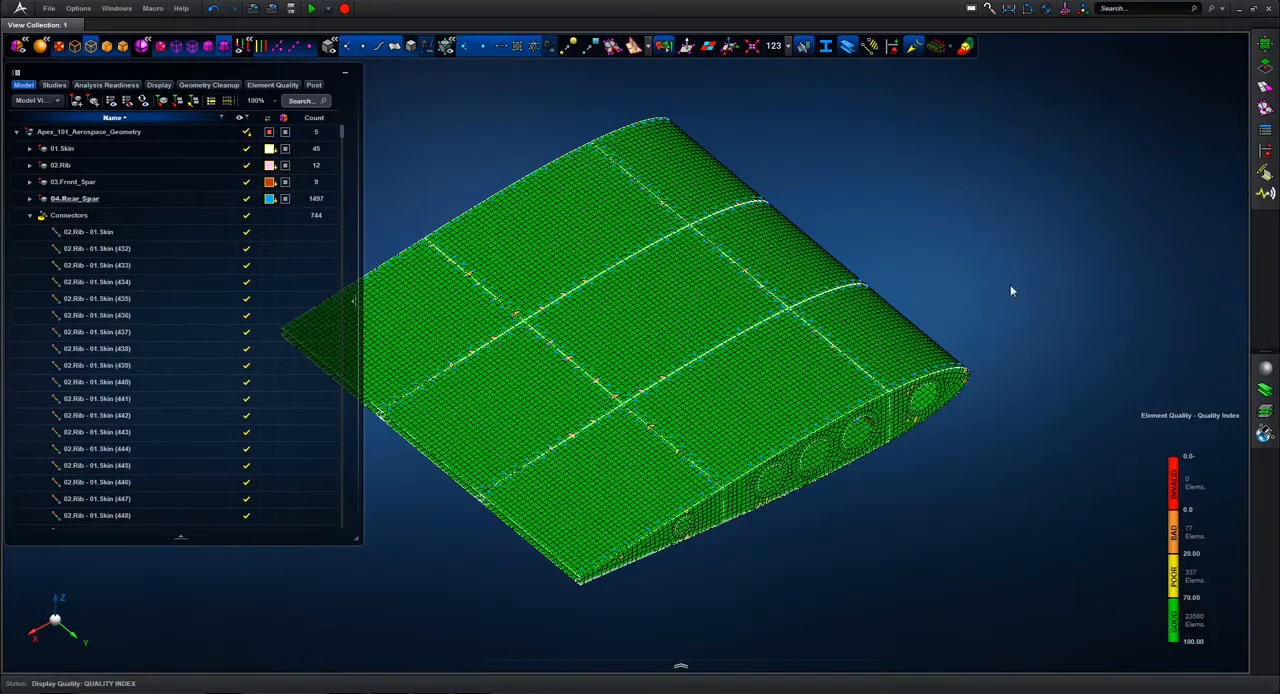
{"action": "middle_click_drag", "start_coordinate": [1010, 284], "coordinate": [831, 246]}
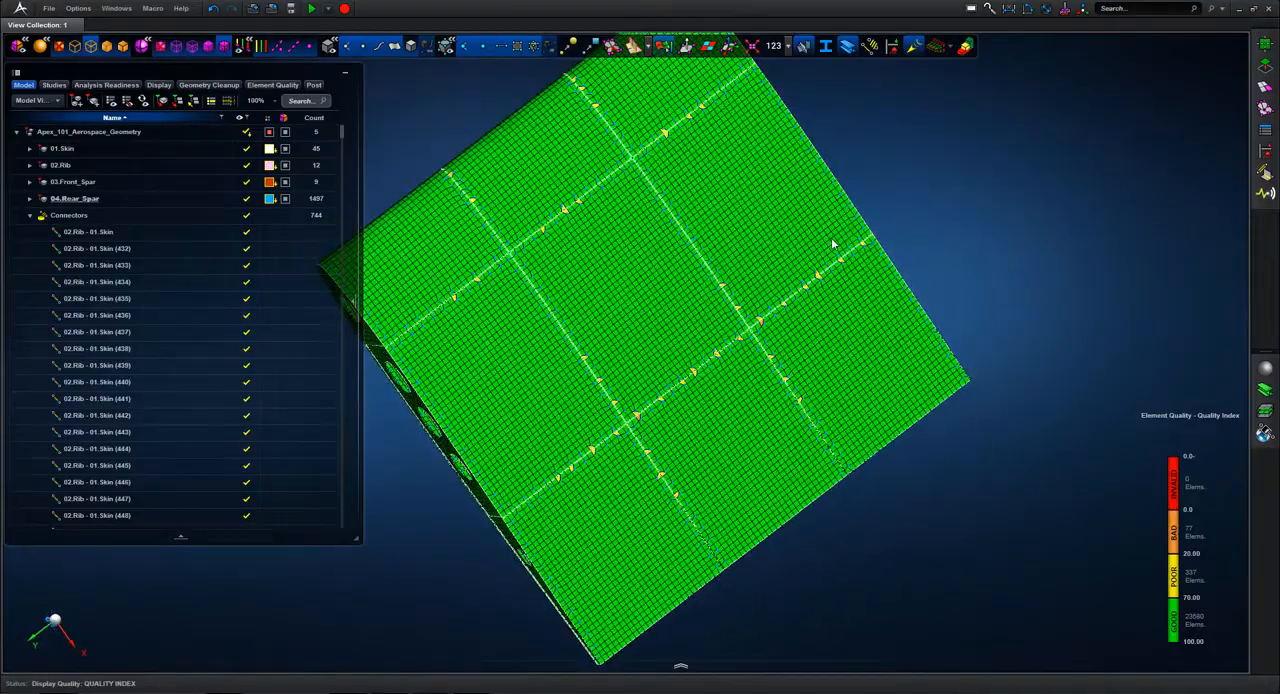
{"action": "middle_click_drag", "start_coordinate": [987, 248], "coordinate": [1036, 217]}
{"action": "mouse_move", "coordinate": [1203, 490]}
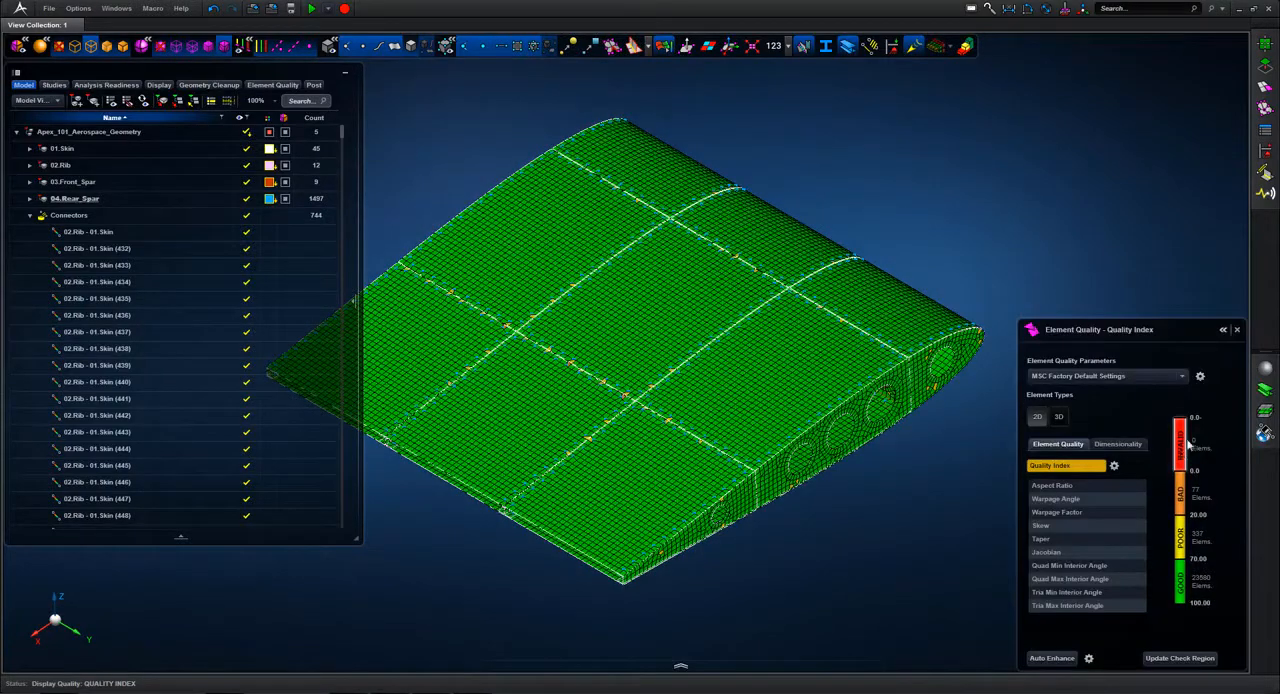
{"action": "left_click", "coordinate": [1236, 330]}
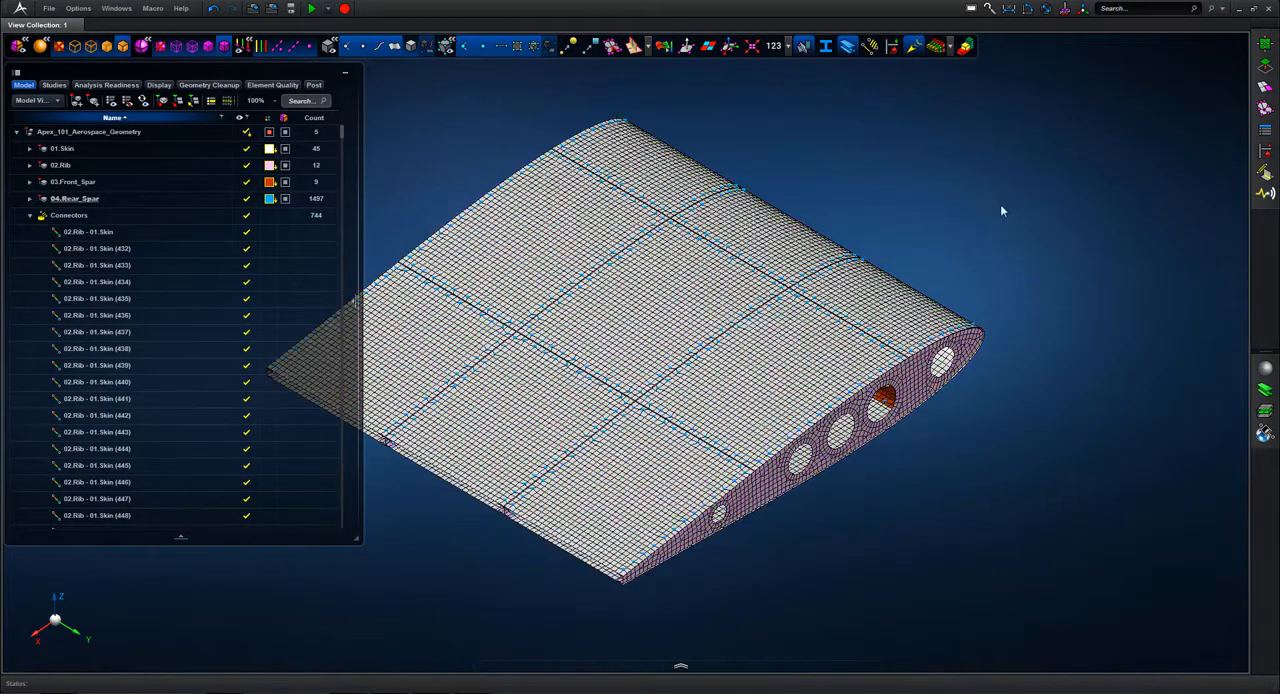
Step: Review the complete connected wing section and collapse the Connectors group in the model tree
{"action": "right_click_drag", "start_coordinate": [1000, 206], "coordinate": [1078, 234]}
{"action": "scroll", "coordinate": [1061, 182], "scroll_direction": "down", "scroll_amount": 2}
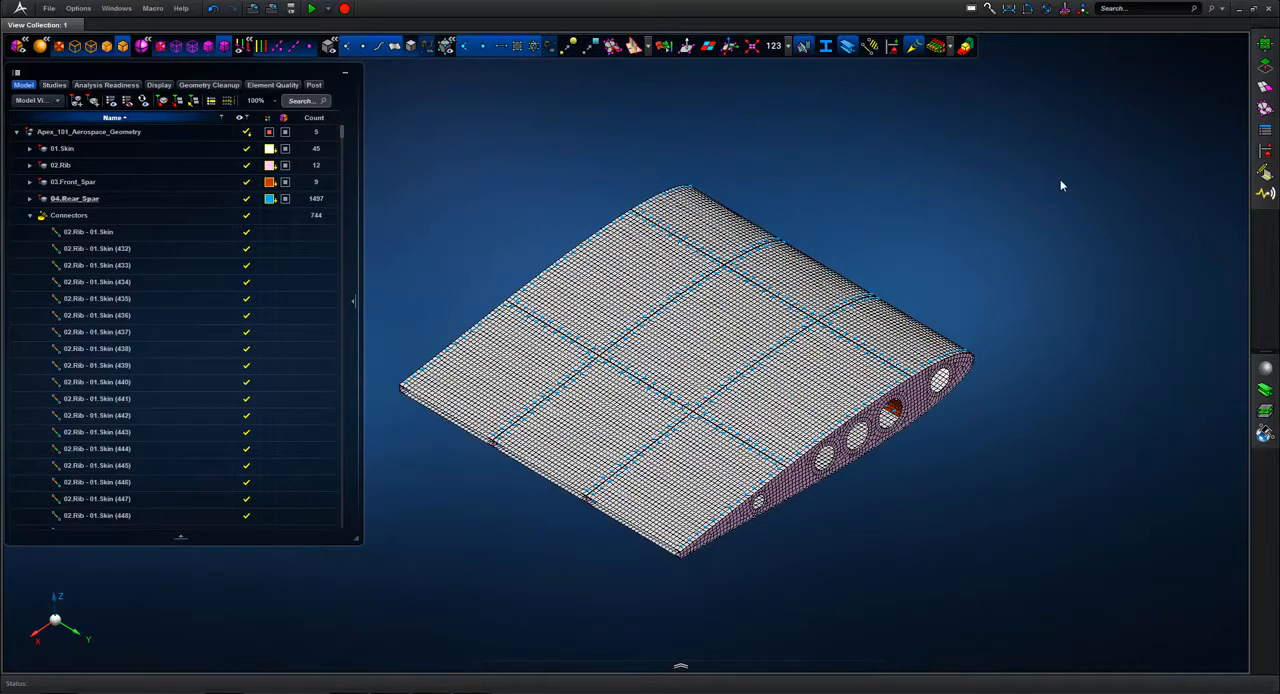
{"action": "scroll", "coordinate": [1062, 185], "scroll_direction": "up", "scroll_amount": 2}
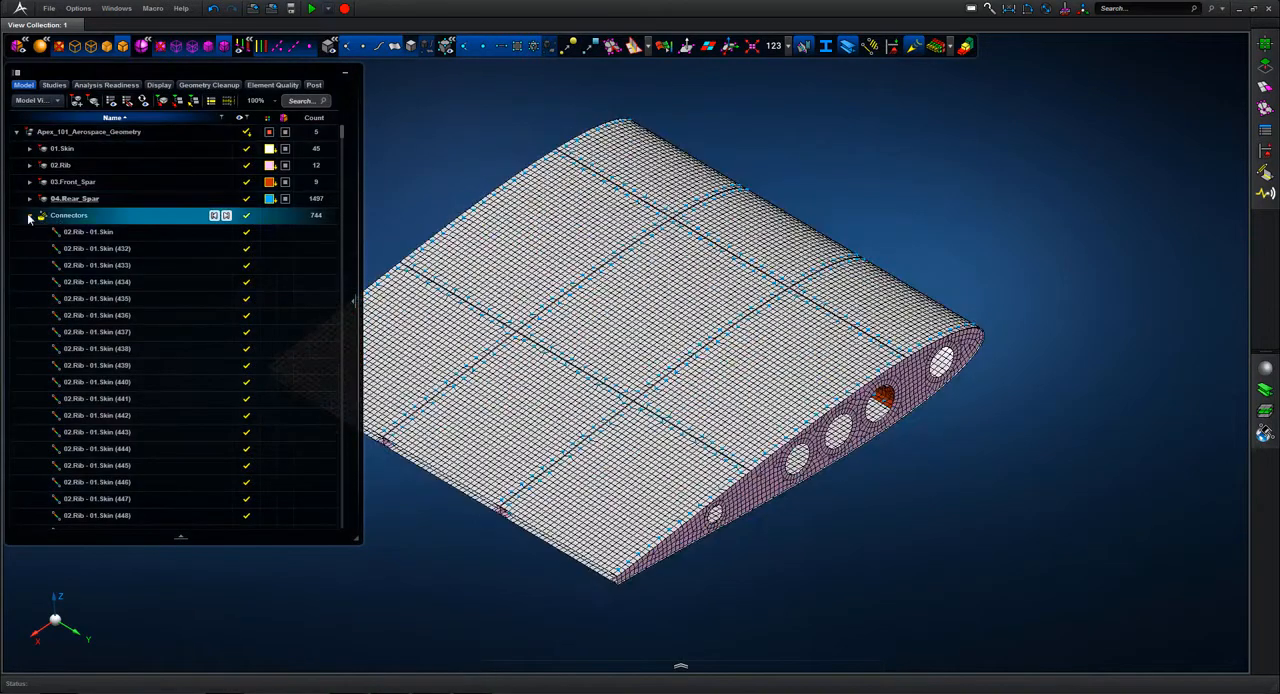
{"action": "left_click", "coordinate": [30, 217]}
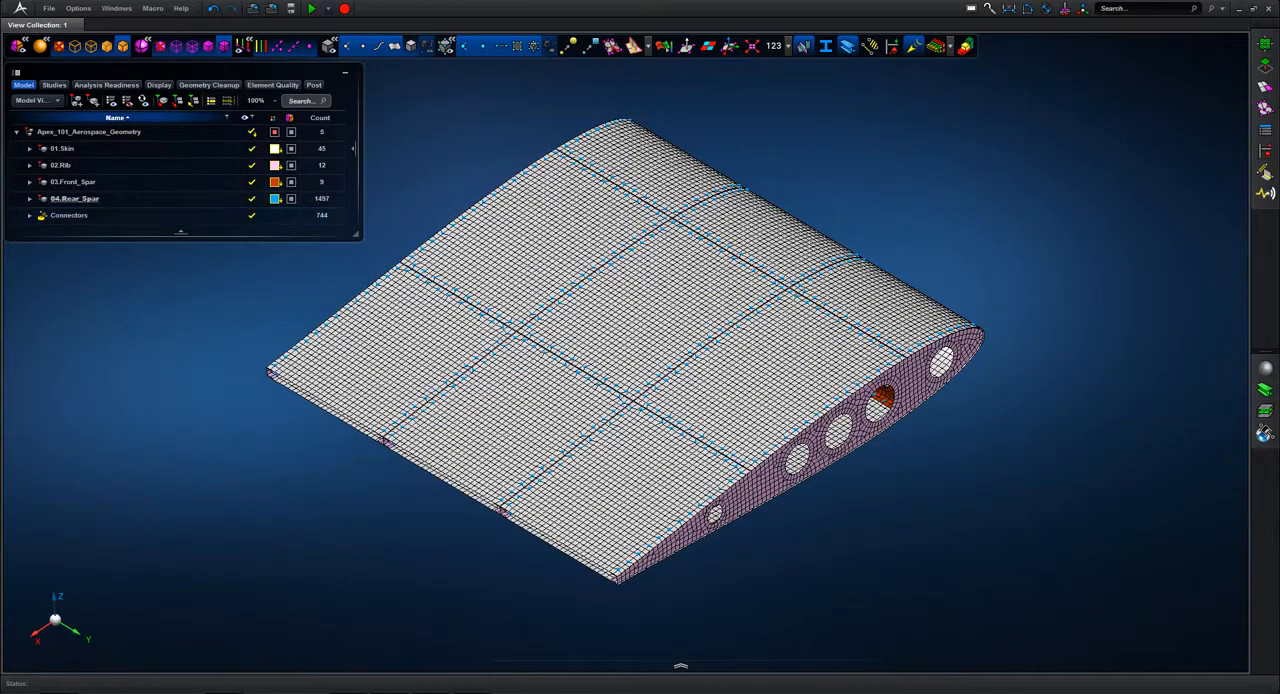